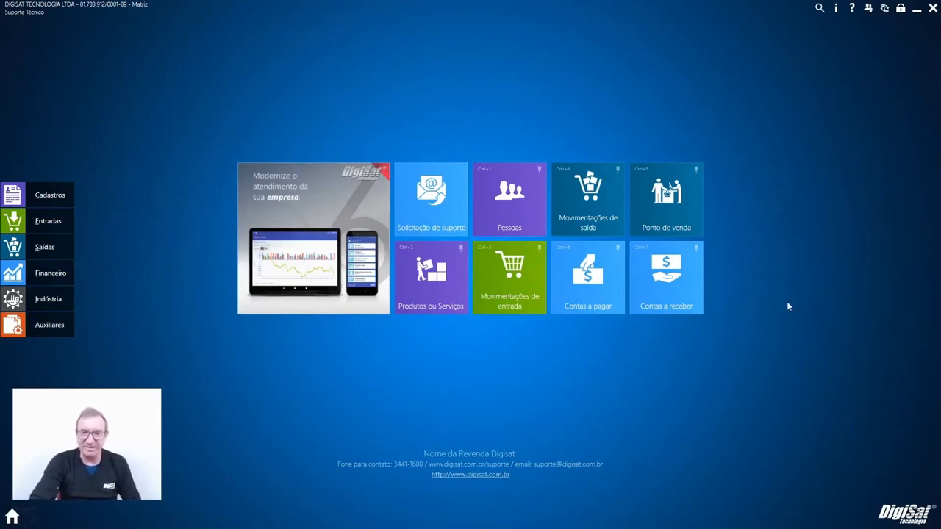
- Search the modules for "inve", open Gerador de arquivo Inventário to view its options, and close it
{"action": "left_click", "coordinate": [820, 10]}
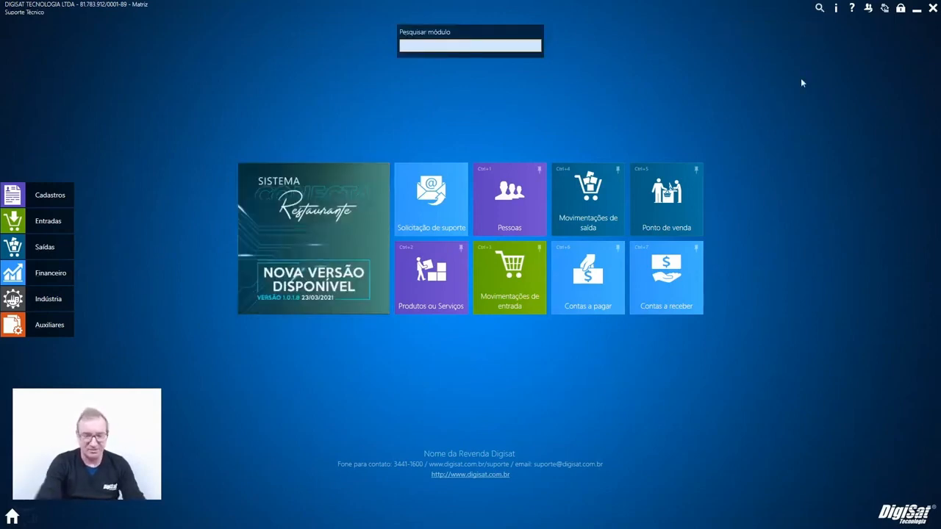
{"action": "type", "text": "iven"}
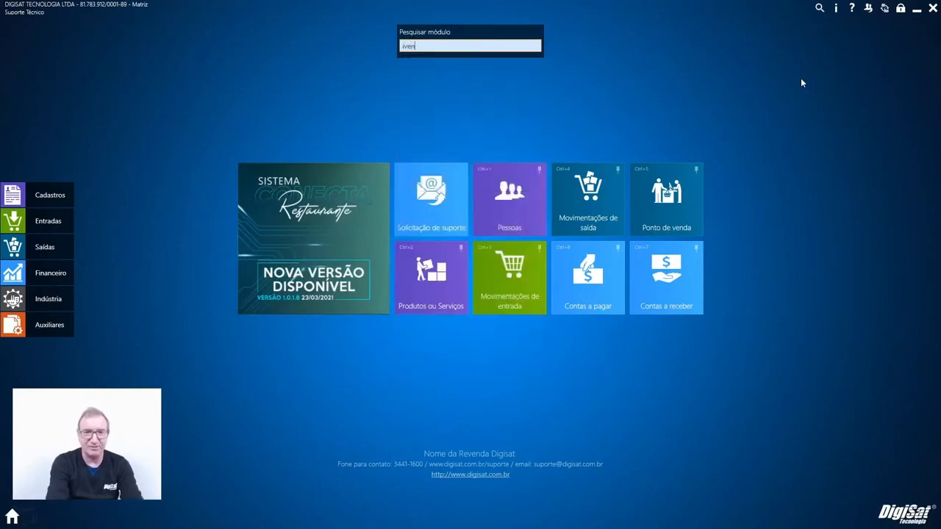
{"action": "key", "text": "BackSpace"}
{"action": "key", "text": "BackSpace"}
{"action": "key", "text": "BackSpace"}
{"action": "key", "text": "BackSpace"}
{"action": "type", "text": "inv"}
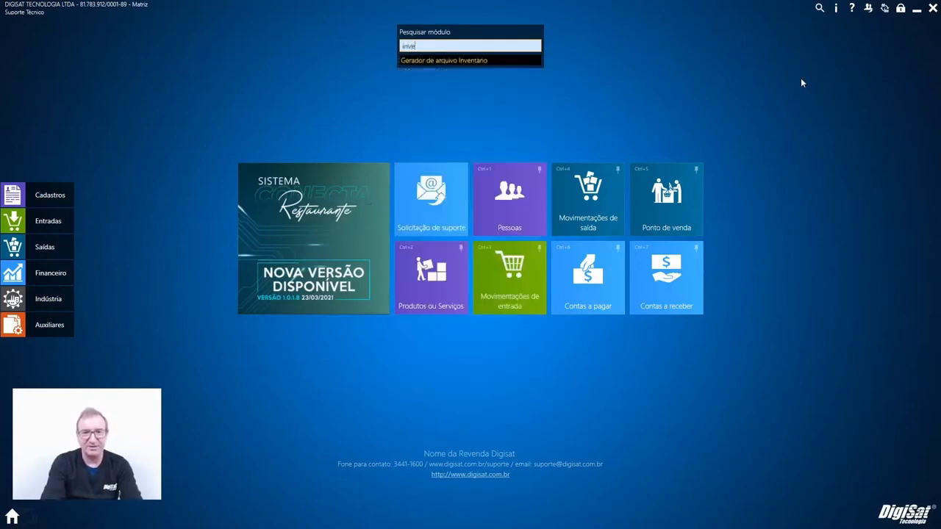
{"action": "key", "text": "Return"}
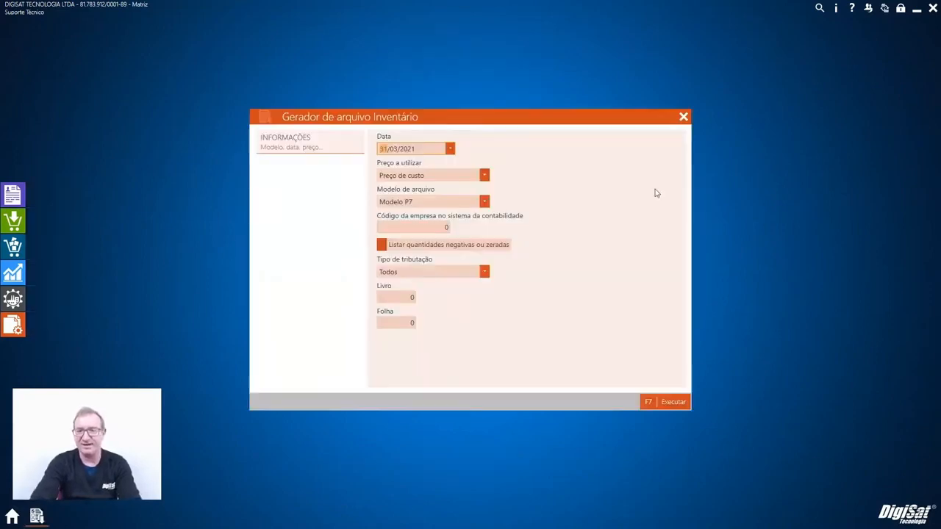
{"action": "left_click", "coordinate": [683, 118]}
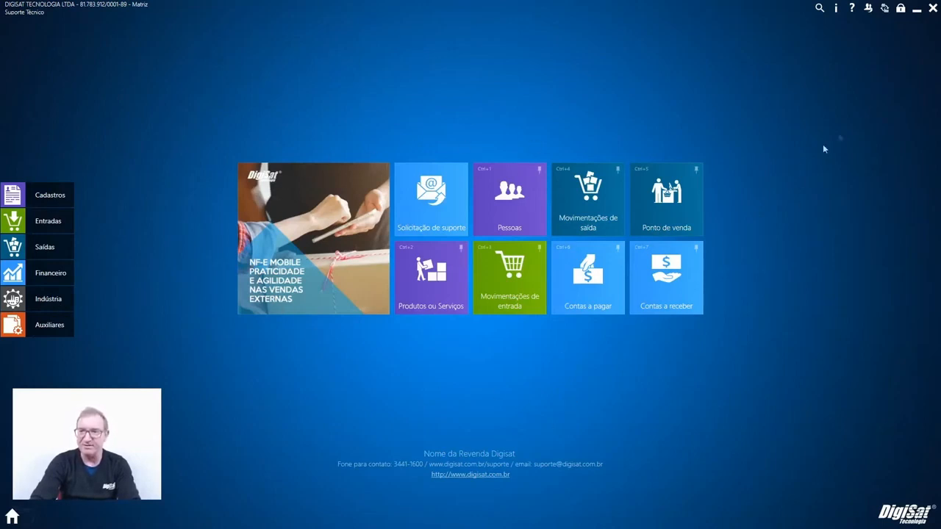
- Open the company selection and confirm DIGISAT TECNOLOGIA LTDA as the working company
{"action": "left_click", "coordinate": [884, 10]}
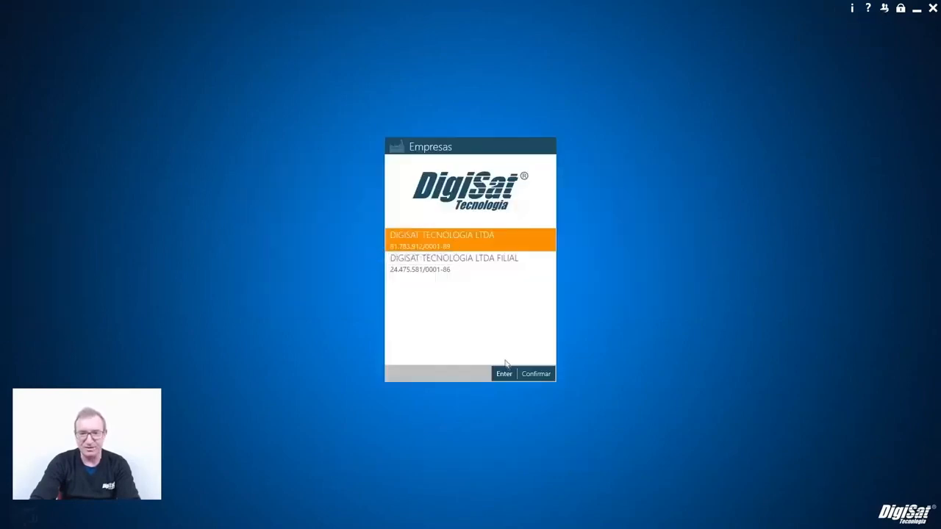
{"action": "key", "text": "Return"}
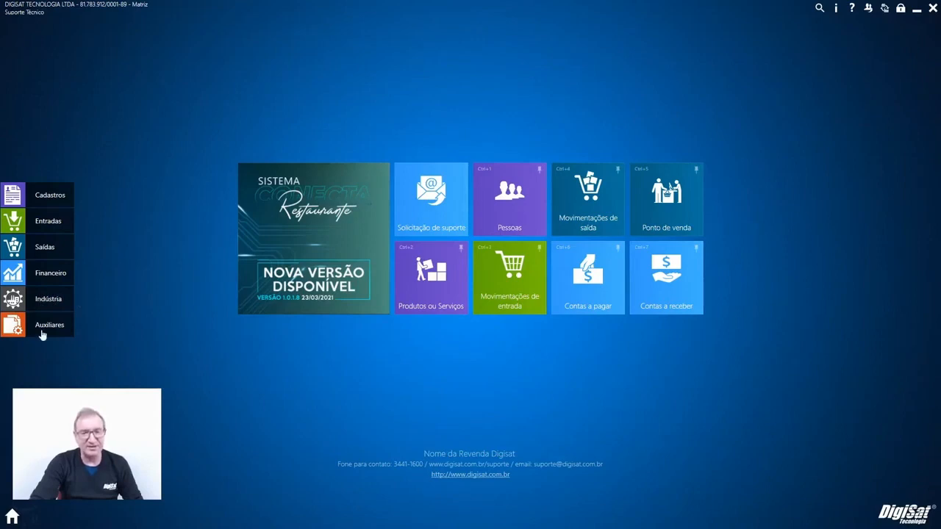
- Open the Pessoas register from Cadastros and list all active records
{"action": "left_click", "coordinate": [44, 203]}
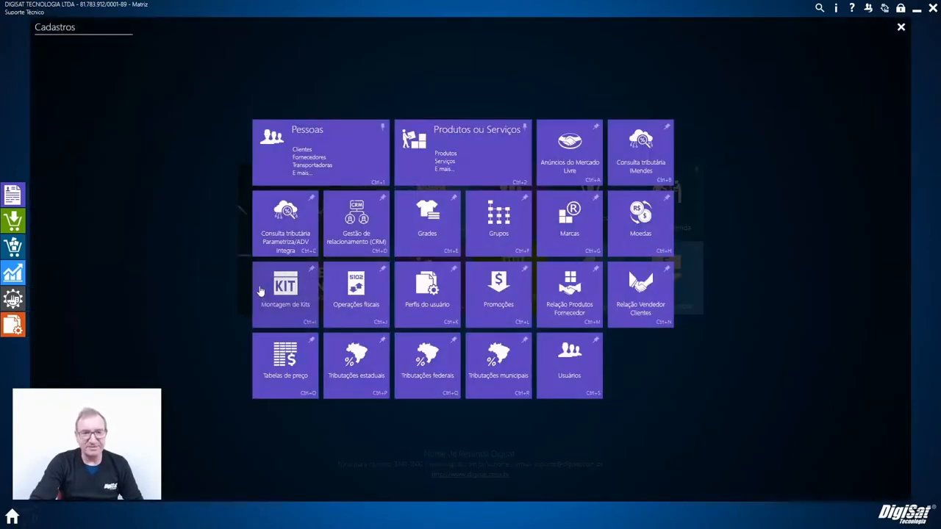
{"action": "left_click", "coordinate": [351, 170]}
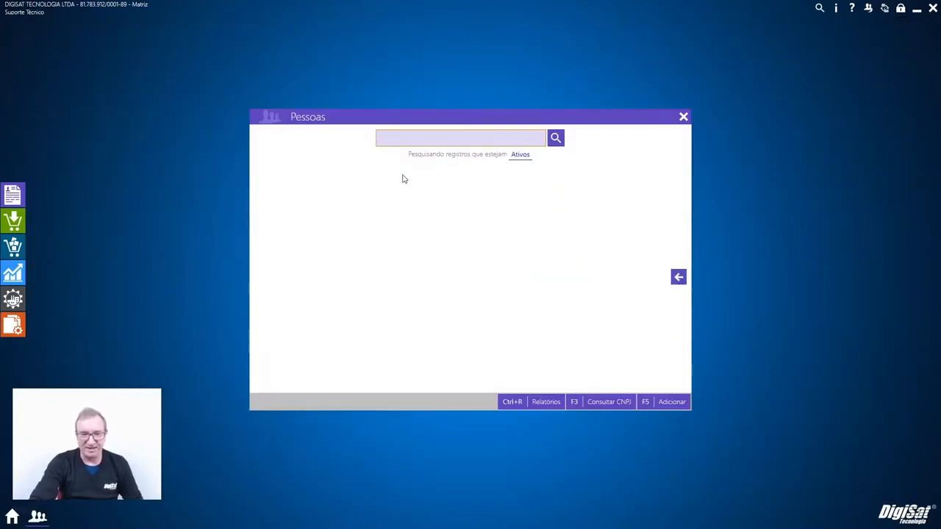
{"action": "left_click", "coordinate": [555, 138]}
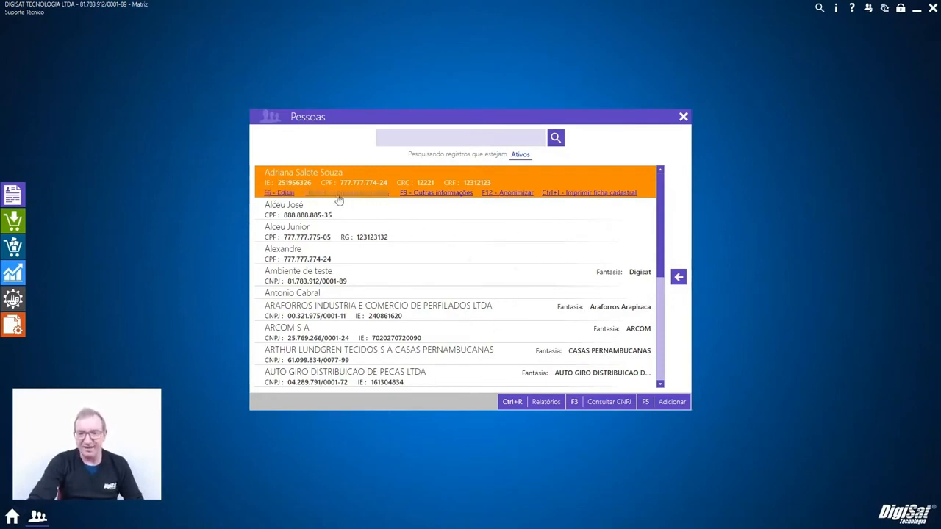
- Review the first listed person's Outras informações, including payables, movements, products, contracts and appointments, and close the window
{"action": "left_click", "coordinate": [353, 239]}
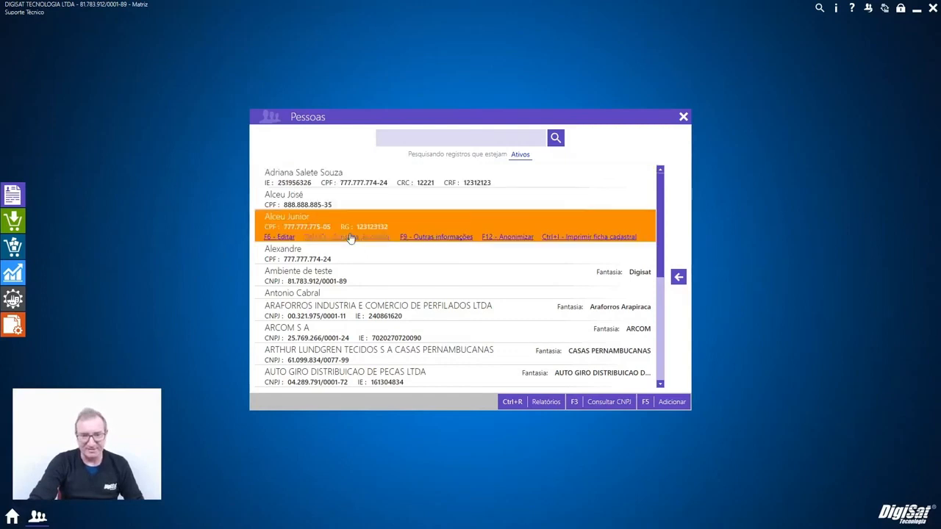
{"action": "left_click", "coordinate": [361, 189]}
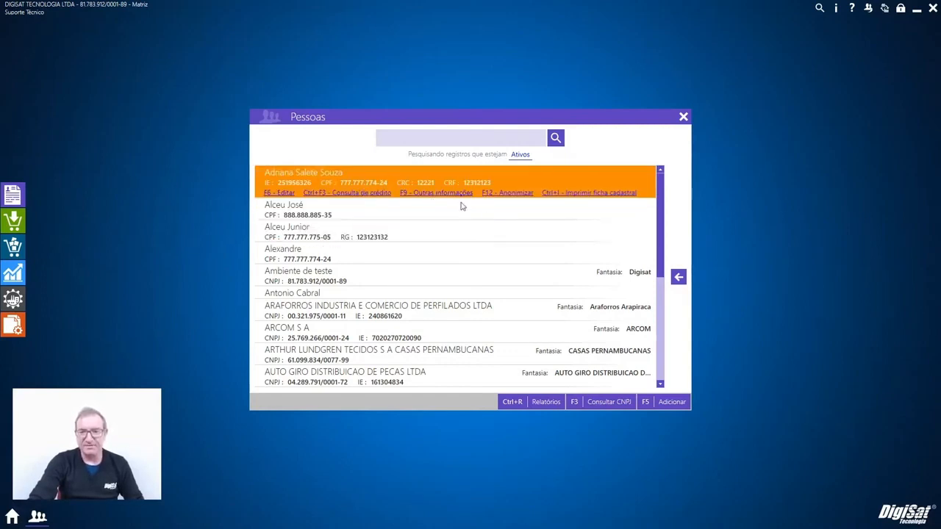
{"action": "left_click", "coordinate": [435, 198]}
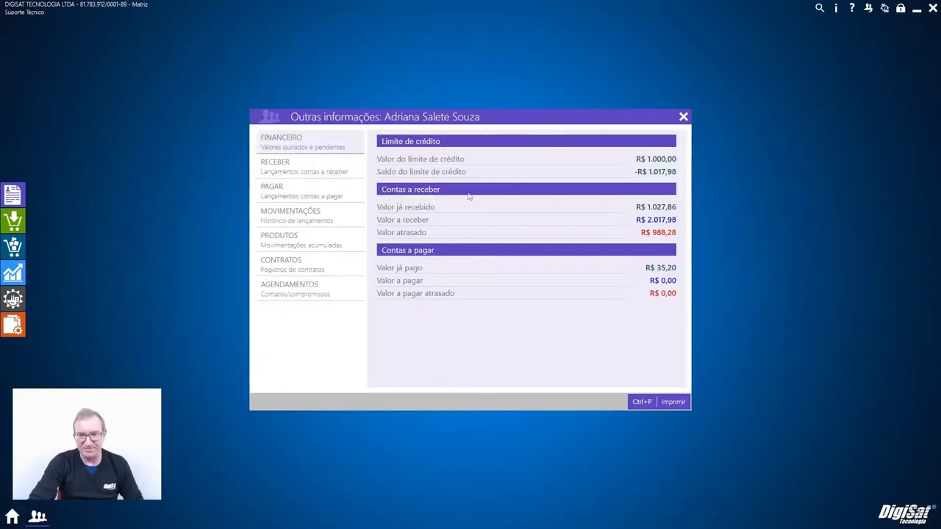
{"action": "left_click", "coordinate": [298, 192]}
{"action": "left_click", "coordinate": [291, 219]}
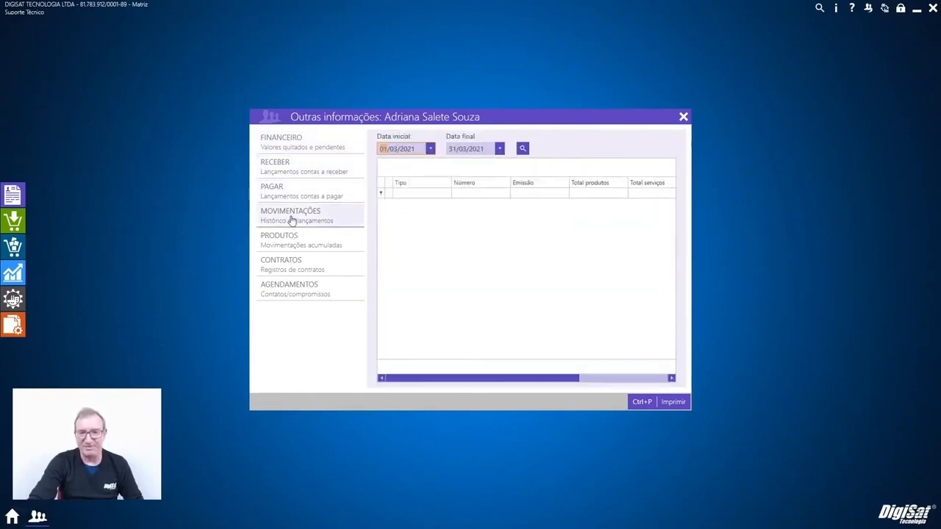
{"action": "left_click", "coordinate": [293, 245]}
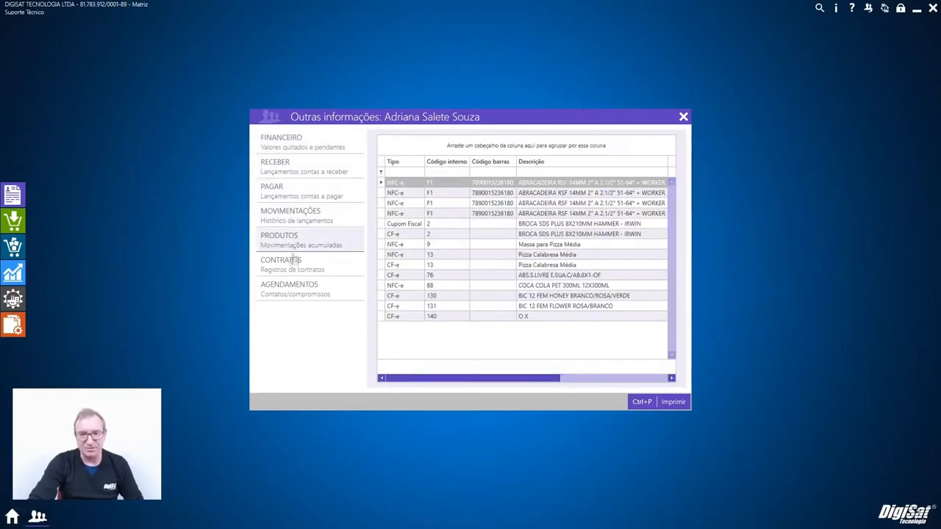
{"action": "left_click", "coordinate": [295, 265]}
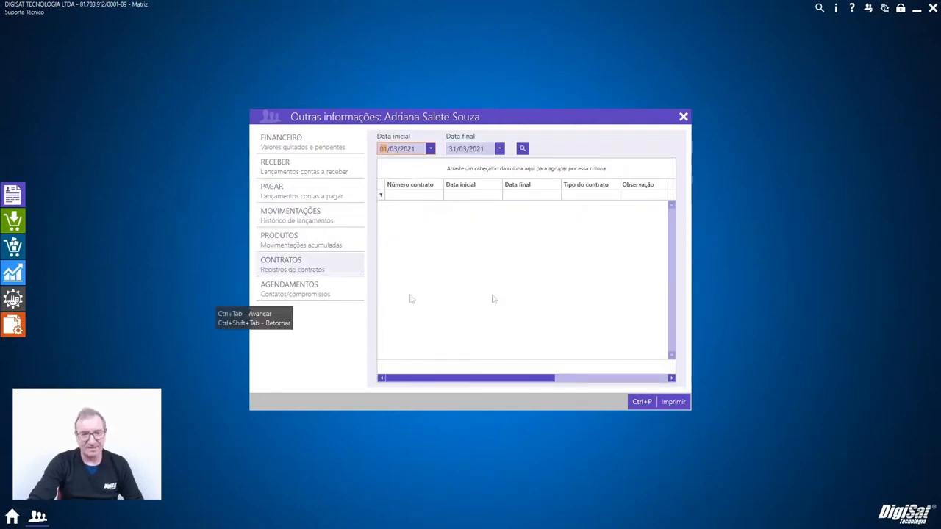
{"action": "left_click", "coordinate": [290, 292]}
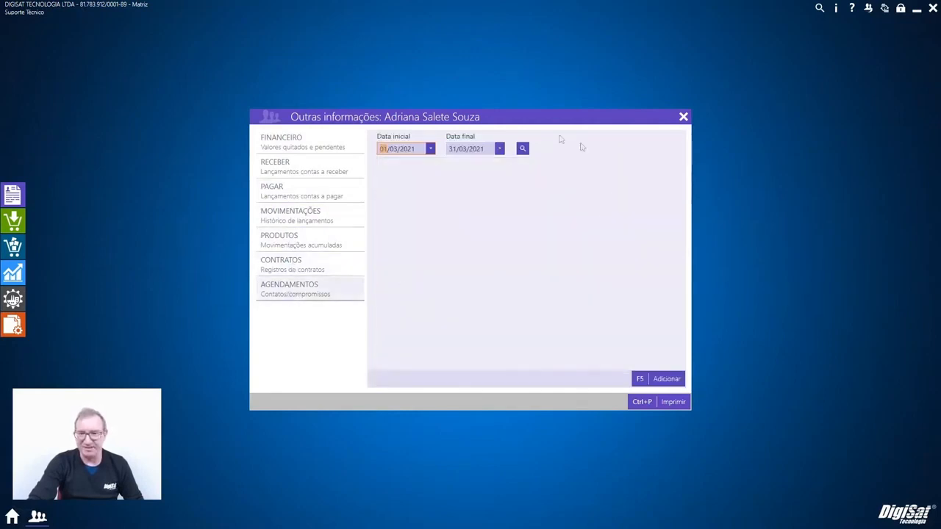
{"action": "left_click", "coordinate": [683, 118]}
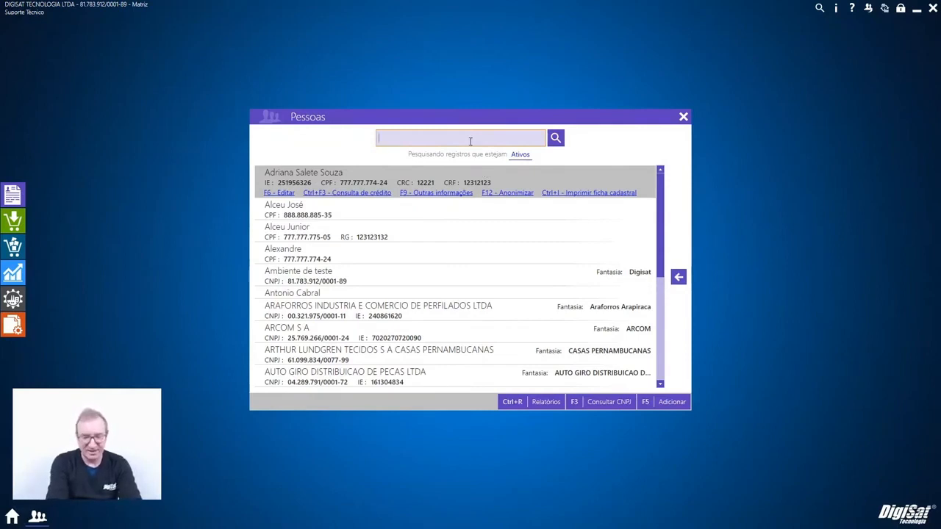
- Search for the salesperson by first name and review their Outras informações for seller sales, products sold and commissions
{"action": "type", "text": "mul"}
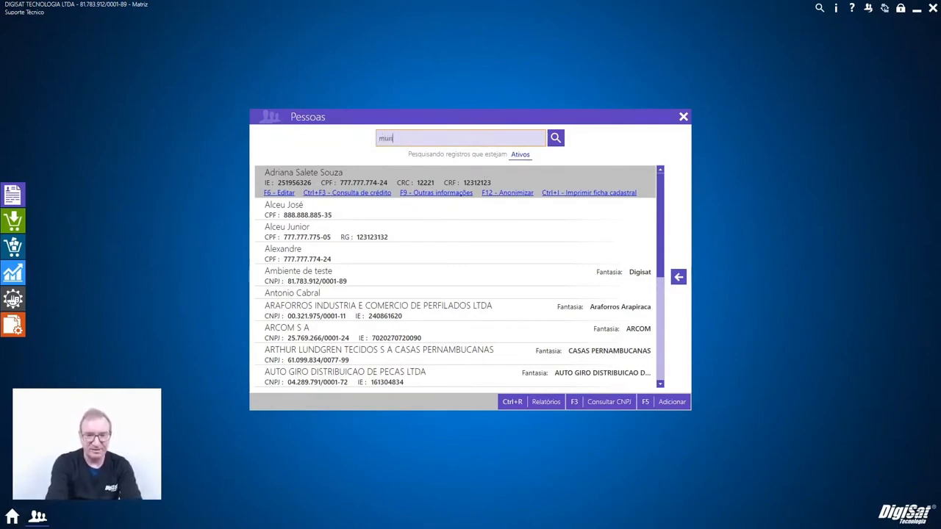
{"action": "type", "text": "ilo"}
{"action": "key", "text": "Return"}
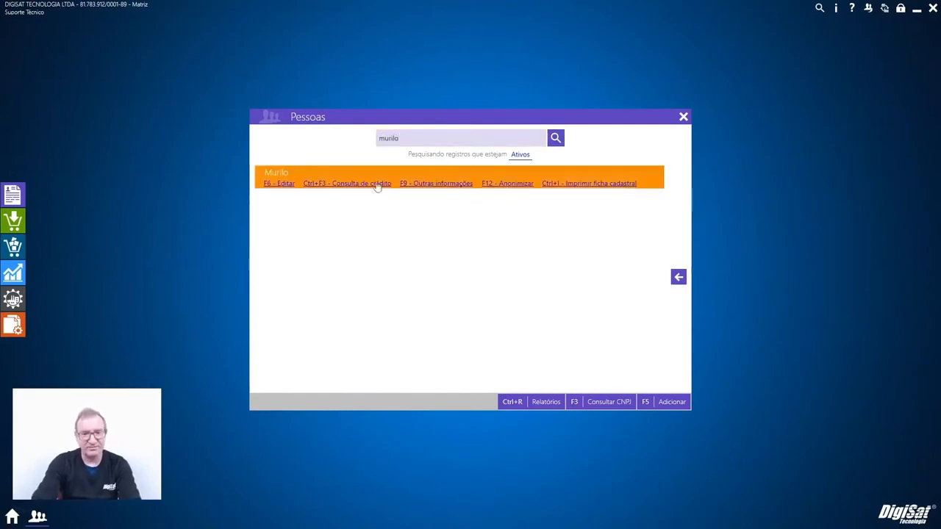
{"action": "left_click", "coordinate": [448, 190]}
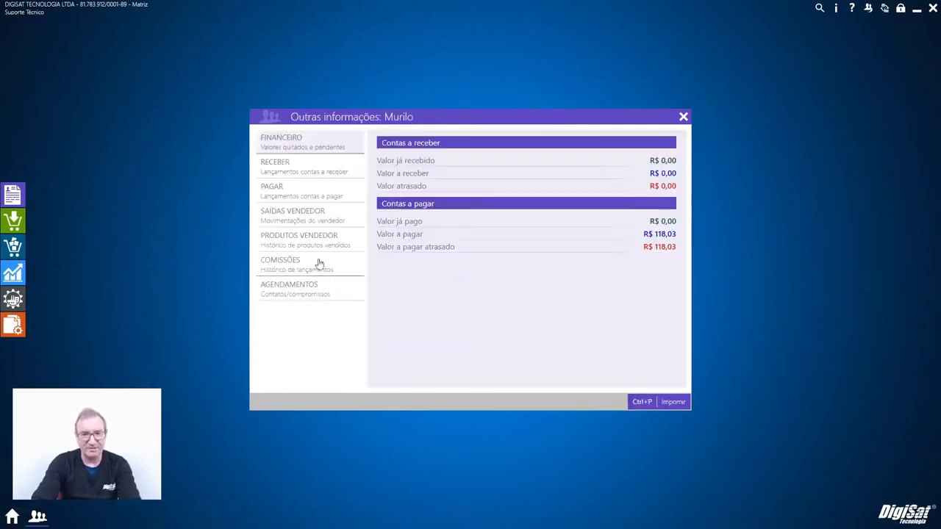
{"action": "left_click", "coordinate": [309, 220]}
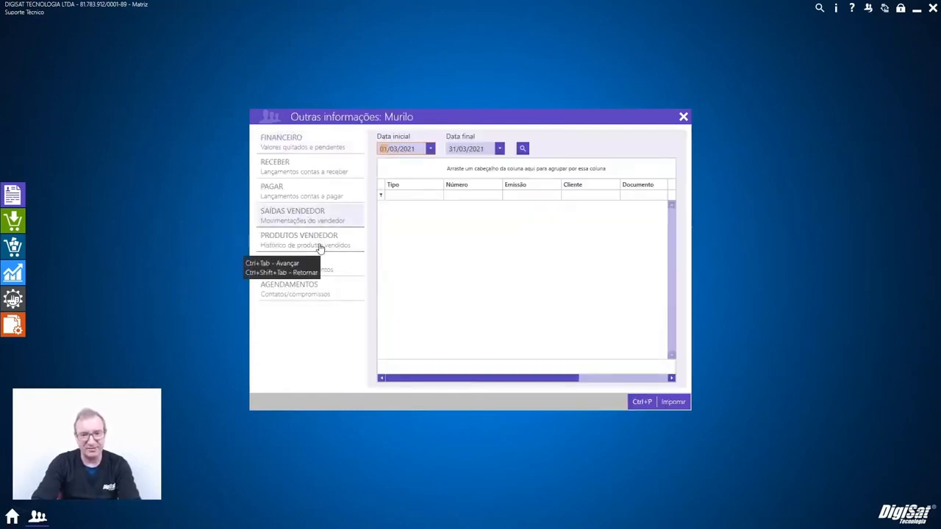
{"action": "left_click", "coordinate": [320, 249]}
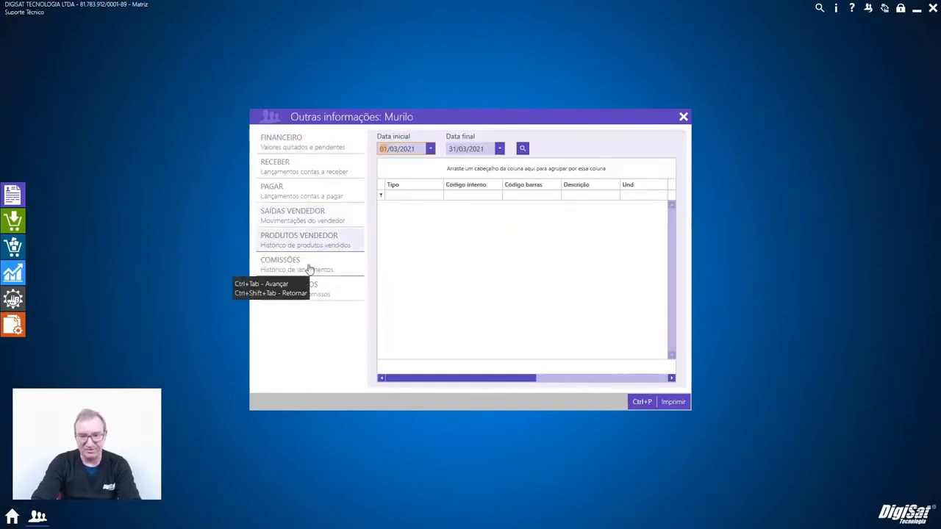
{"action": "left_click", "coordinate": [310, 266]}
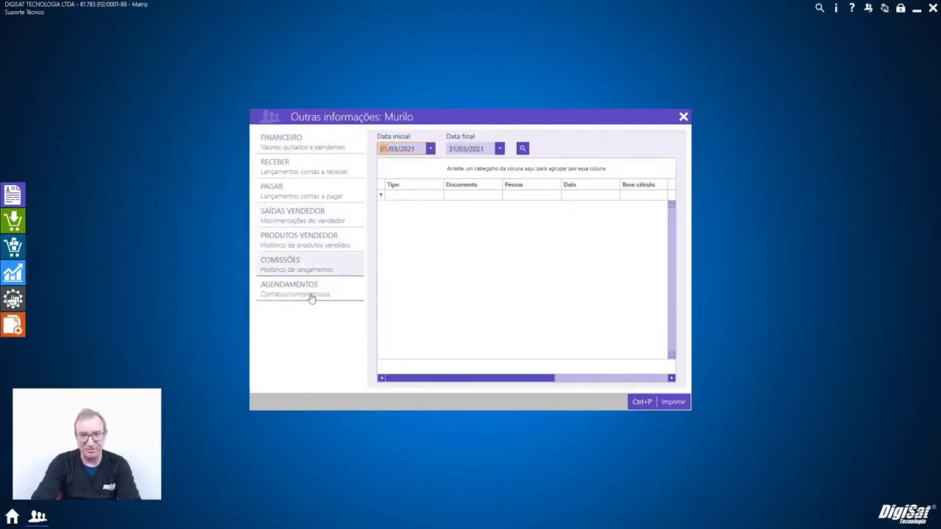
{"action": "left_click", "coordinate": [683, 119]}
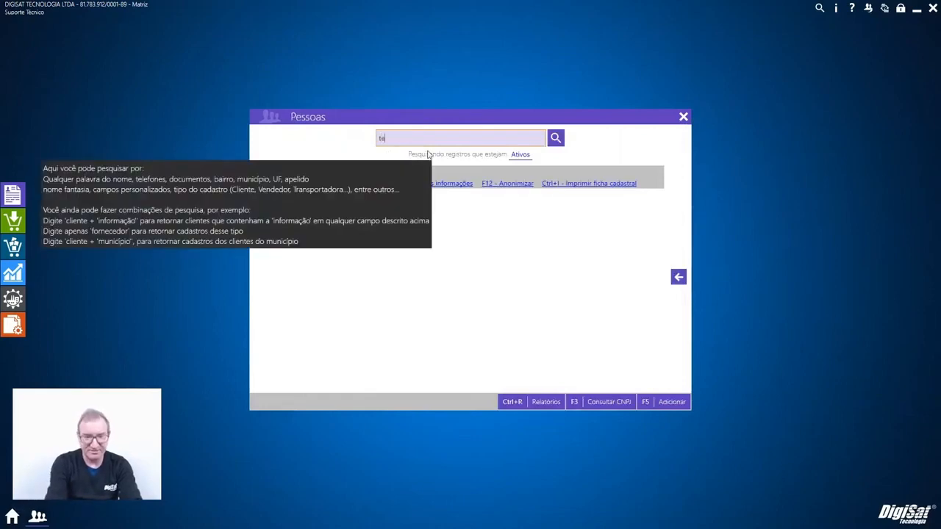
- Search the people register for "tecnico" and view the first technician's Outras informações
{"action": "type", "text": "nic"}
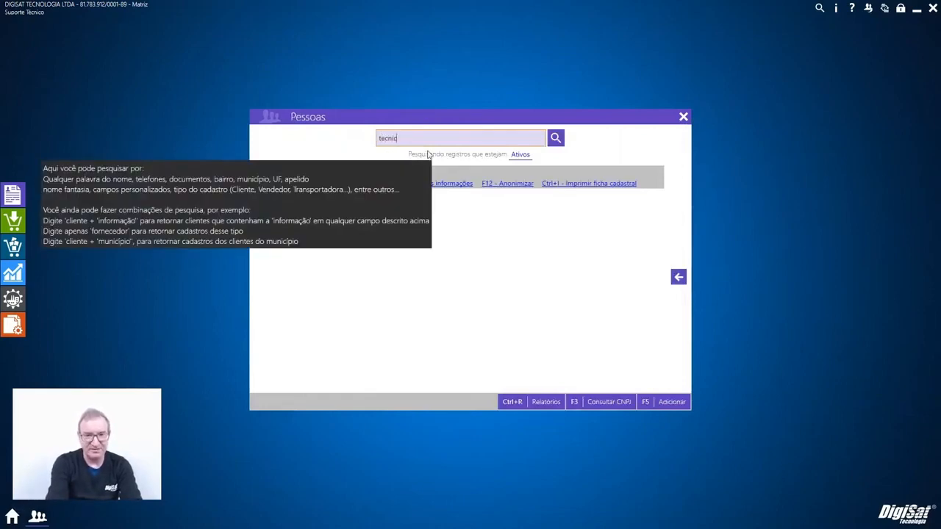
{"action": "type", "text": "o"}
{"action": "key", "text": "Return"}
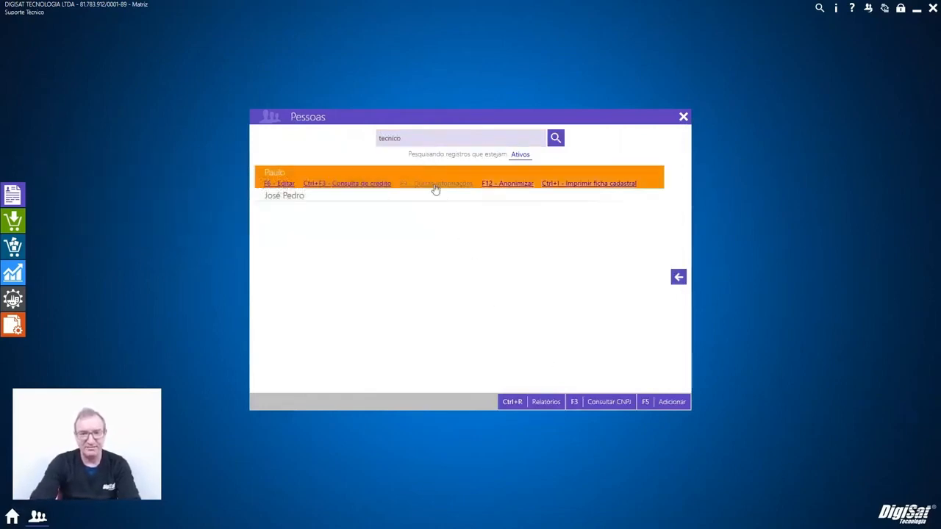
{"action": "left_click", "coordinate": [435, 185]}
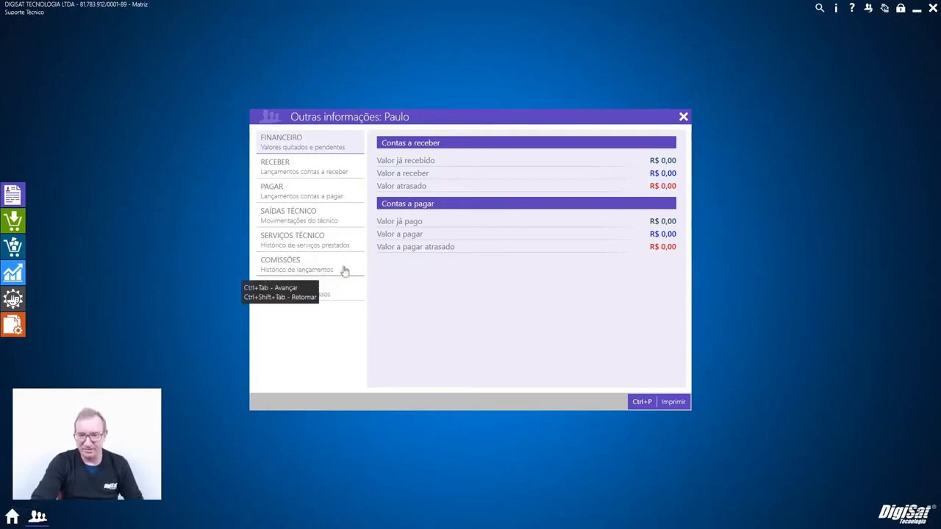
{"action": "left_click", "coordinate": [683, 117]}
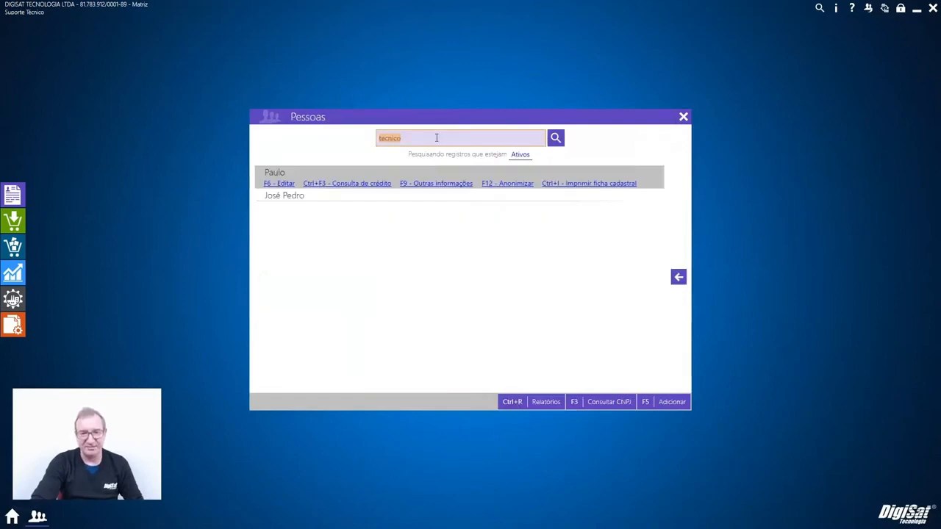
- Clear the search to list all active people, select the second record, and look over the available Pessoas reports
{"action": "key", "text": "BackSpace"}
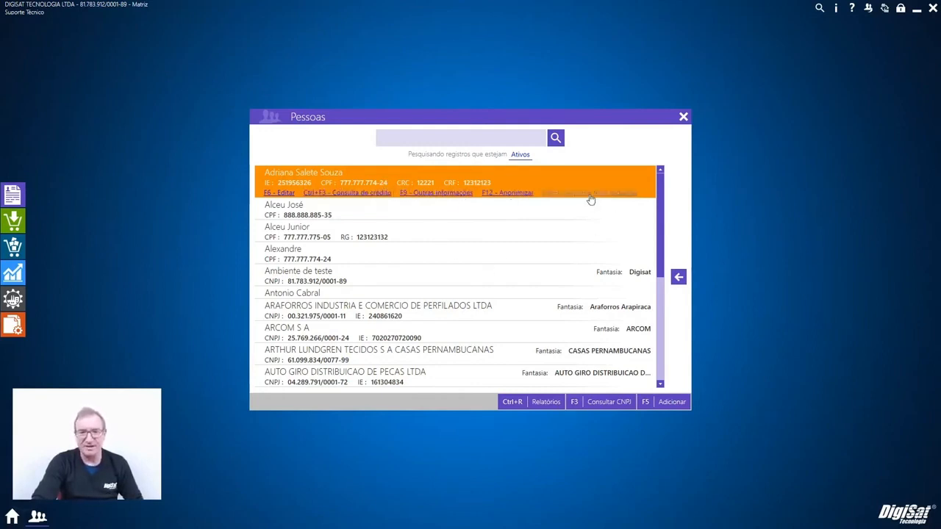
{"action": "left_click", "coordinate": [561, 214]}
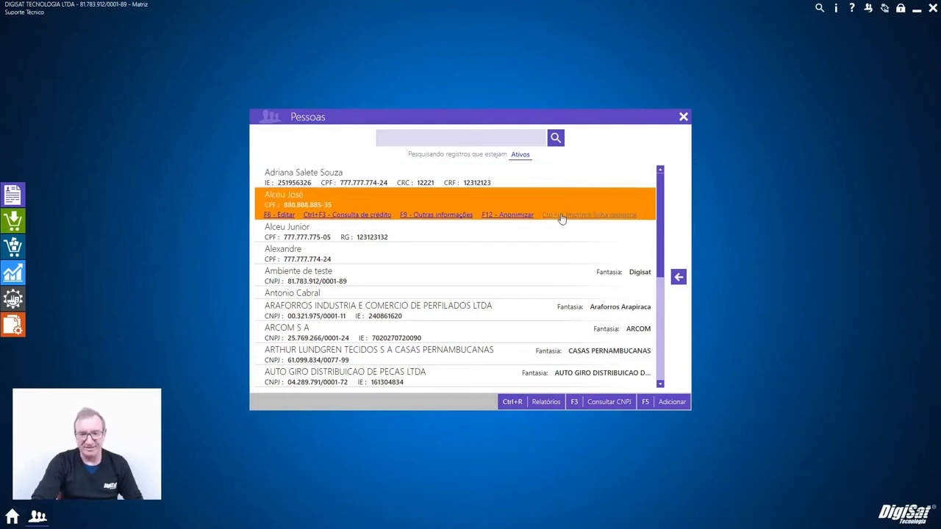
{"action": "left_click", "coordinate": [540, 408]}
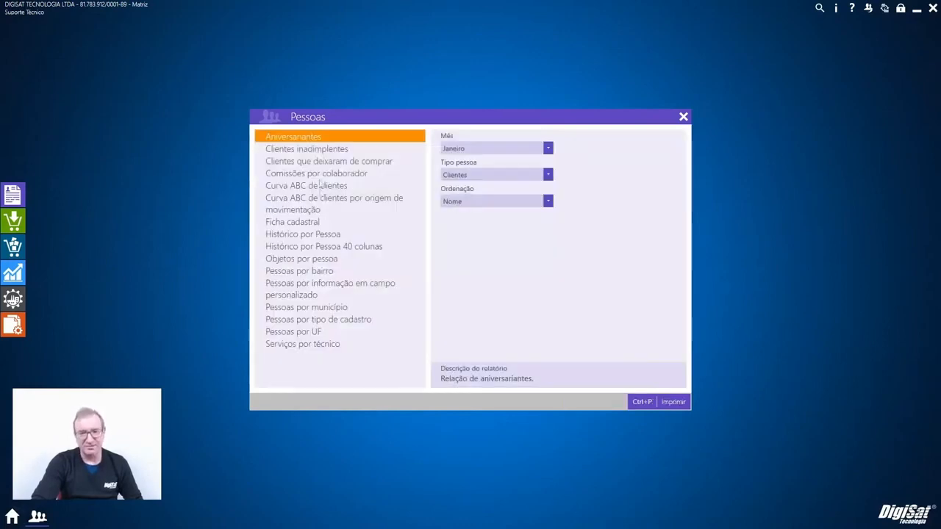
{"action": "left_click", "coordinate": [684, 117]}
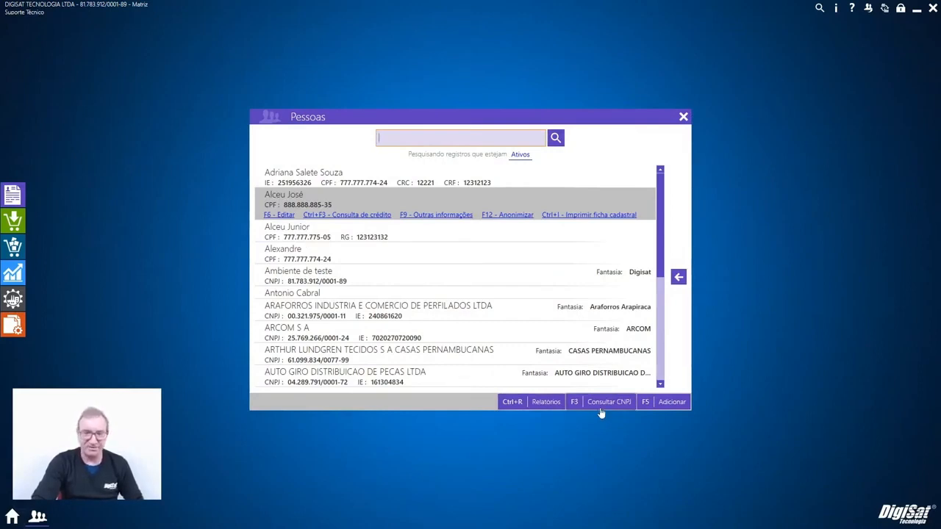
- Start a new person record, try the Tipo options, set it to Física, and check the registration types offered
{"action": "left_click", "coordinate": [673, 407]}
{"action": "left_click", "coordinate": [672, 403]}
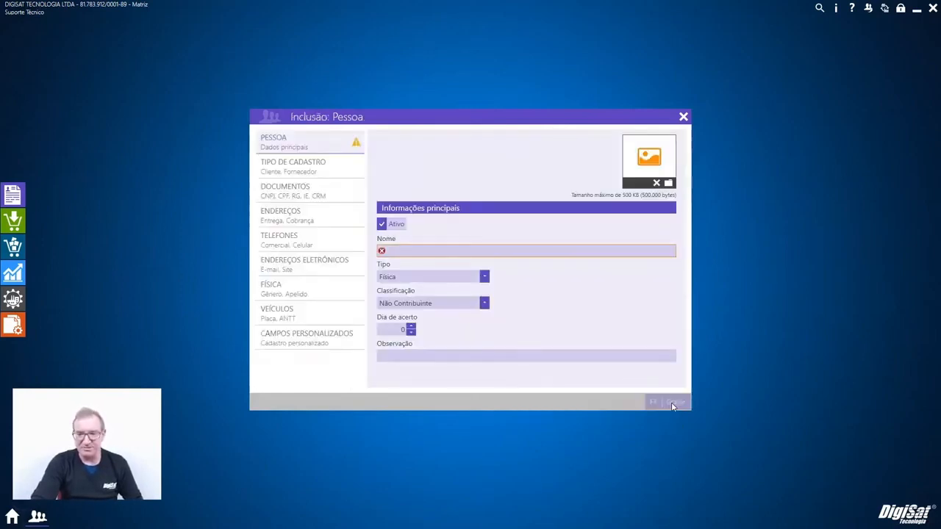
{"action": "left_click", "coordinate": [411, 277]}
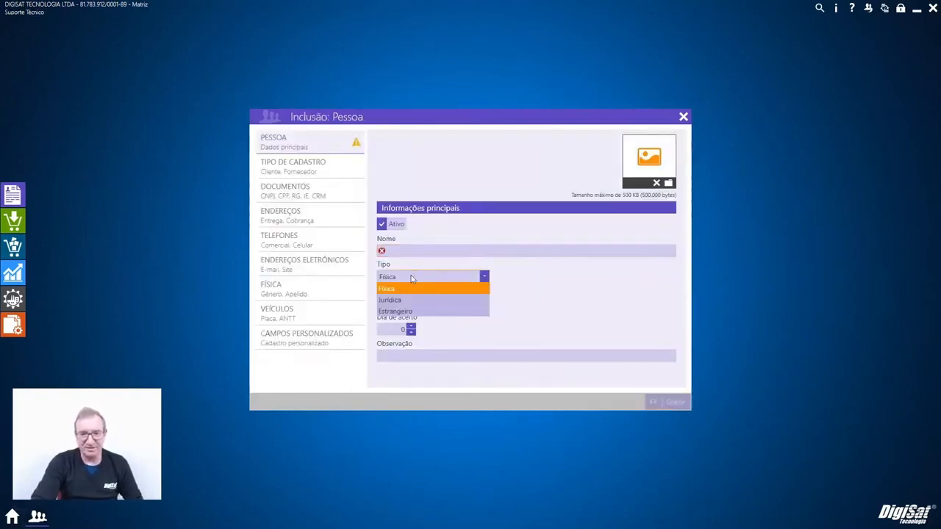
{"action": "left_click", "coordinate": [409, 299]}
{"action": "left_click", "coordinate": [408, 277]}
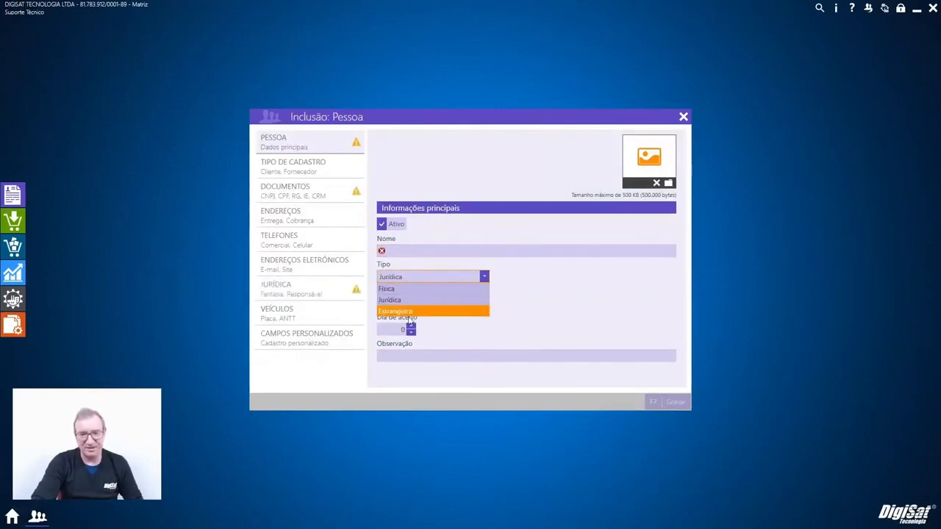
{"action": "left_click", "coordinate": [409, 277]}
{"action": "left_click", "coordinate": [409, 277]}
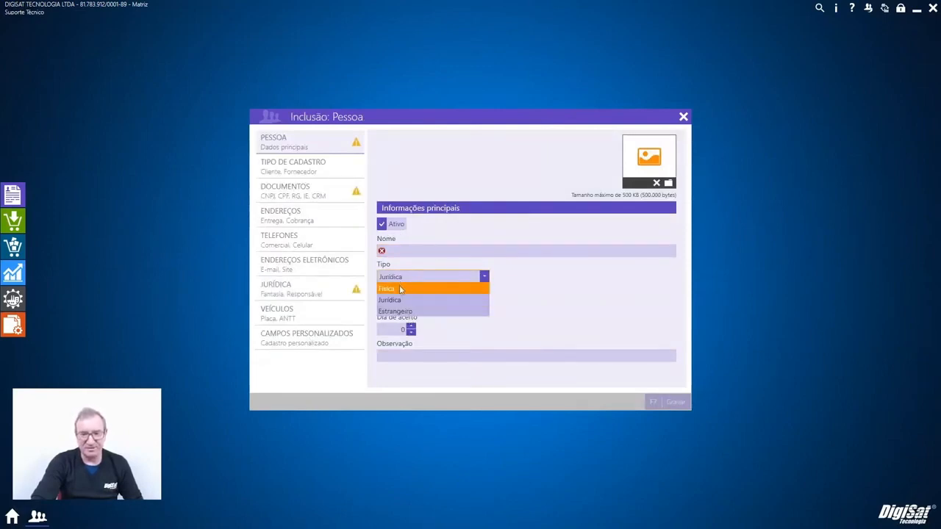
{"action": "left_click", "coordinate": [400, 289]}
{"action": "left_click", "coordinate": [336, 168]}
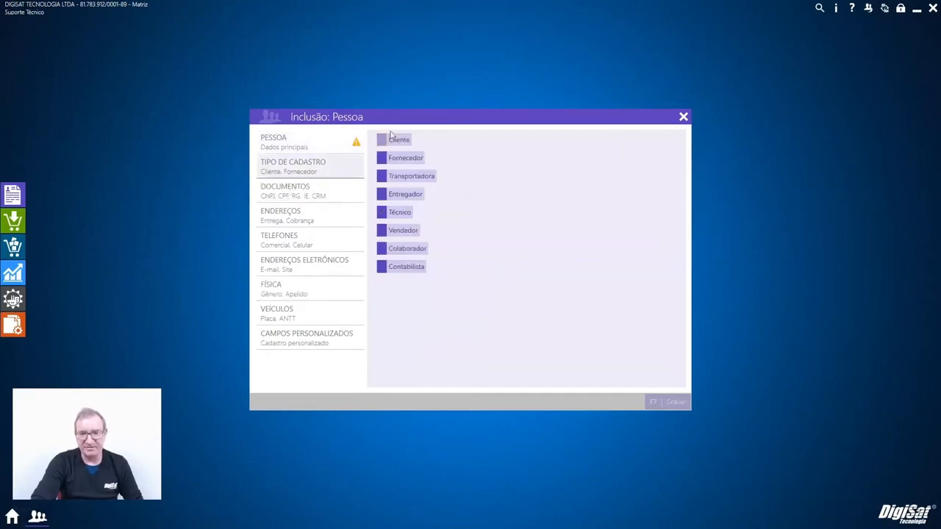
- Switch the new person's Tipo to Jurídica and check the registration types offered for it
{"action": "left_click", "coordinate": [322, 142]}
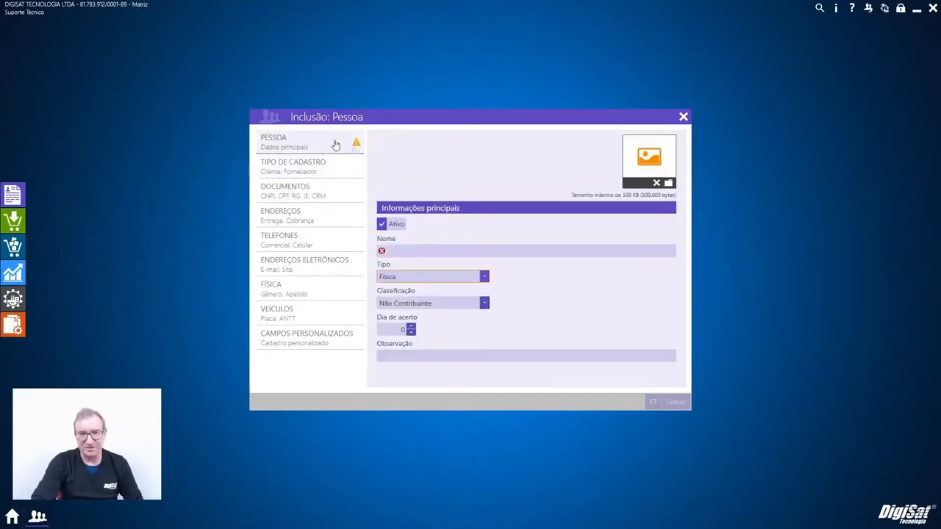
{"action": "left_click", "coordinate": [412, 279]}
{"action": "left_click", "coordinate": [401, 300]}
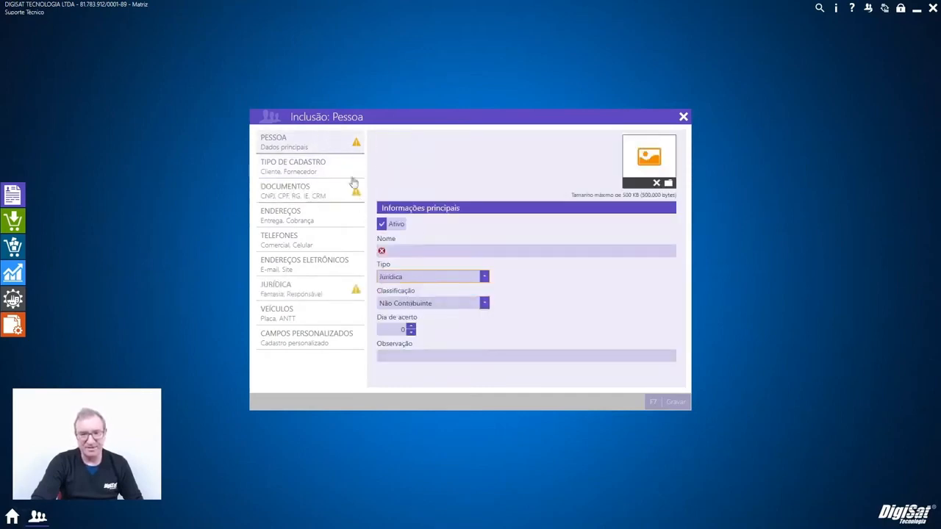
{"action": "left_click", "coordinate": [318, 170]}
- Change the new person's Tipo to Estrangeiro and check the registration types offered for foreigners
{"action": "left_click", "coordinate": [343, 143]}
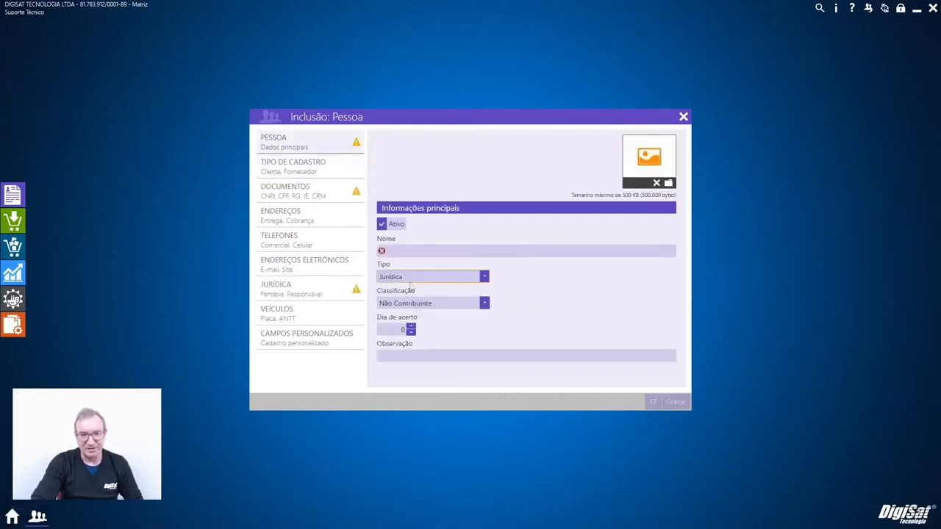
{"action": "left_click", "coordinate": [403, 278]}
{"action": "left_click", "coordinate": [409, 308]}
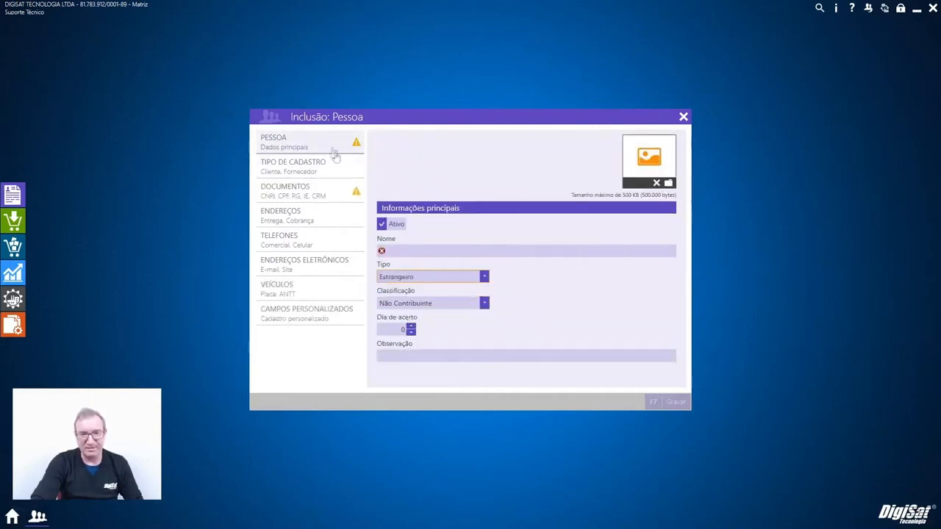
{"action": "left_click", "coordinate": [330, 164]}
- Set the new person's Tipo back to Física and mark the registration type as Cliente
{"action": "left_click", "coordinate": [335, 146]}
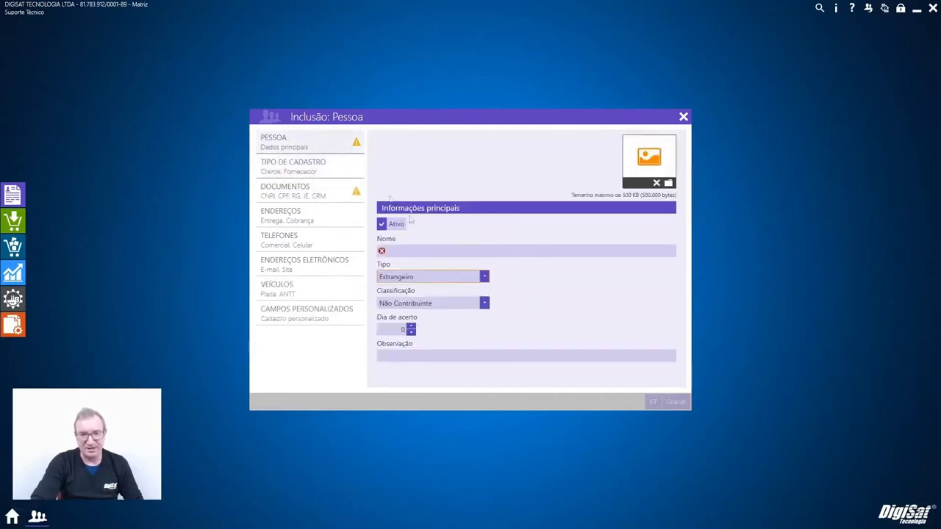
{"action": "left_click", "coordinate": [422, 277]}
{"action": "left_click", "coordinate": [414, 289]}
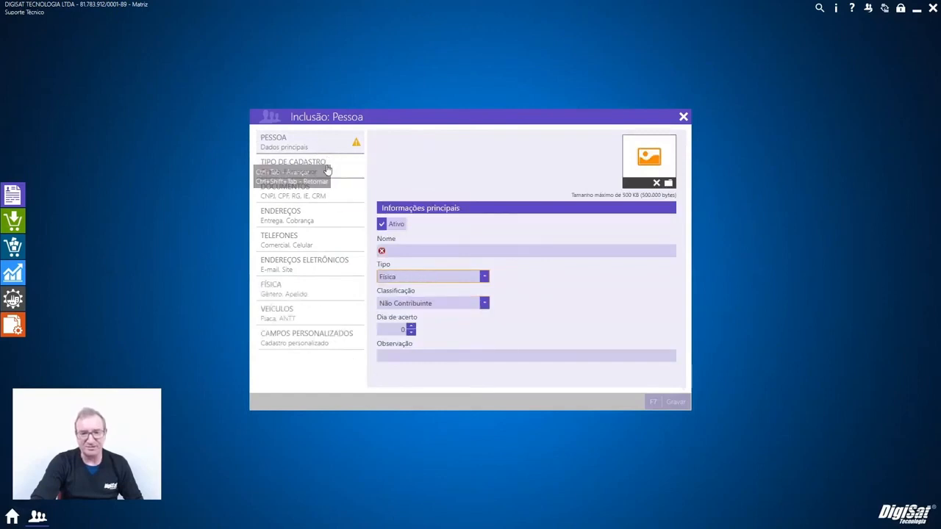
{"action": "left_click", "coordinate": [327, 166]}
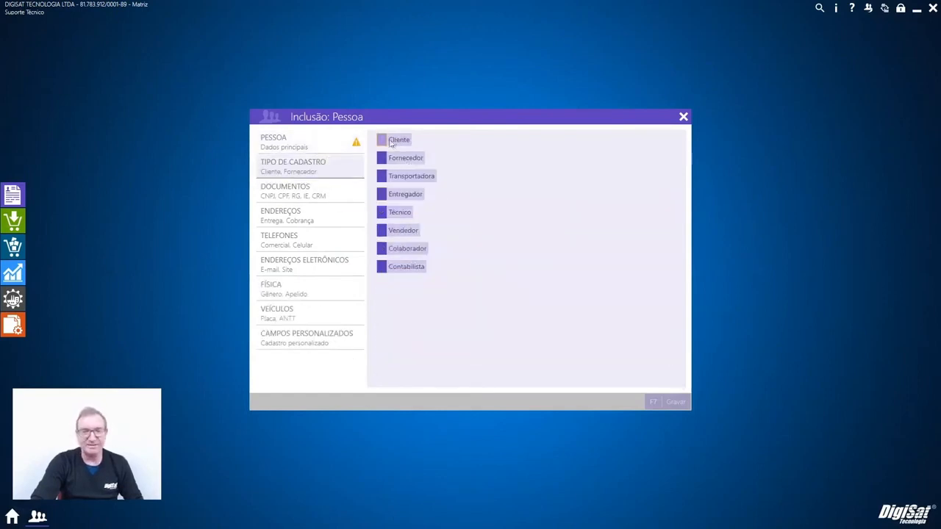
{"action": "left_click", "coordinate": [383, 140]}
- Look over the client's Limite de crédito, Vendedor, Tabela de preço and Forma de pagamento fields
{"action": "left_click", "coordinate": [418, 166]}
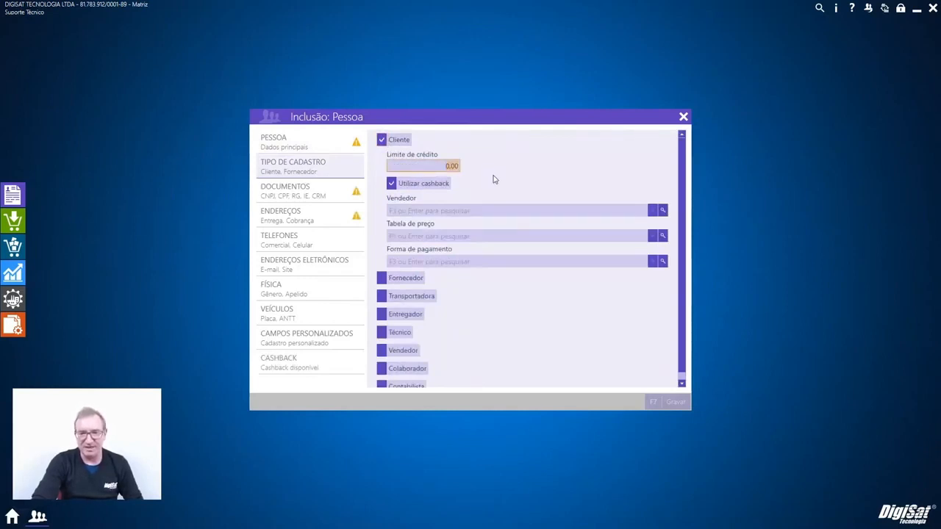
{"action": "left_click", "coordinate": [431, 212]}
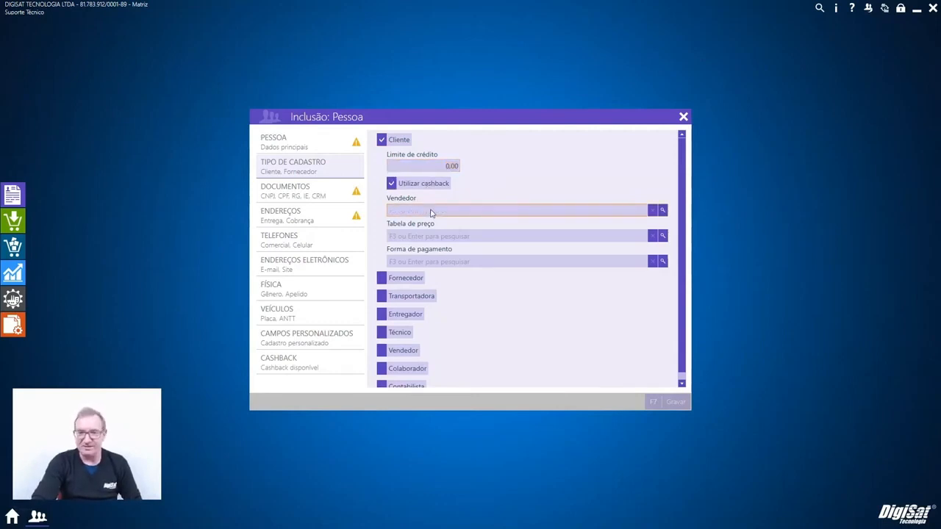
{"action": "left_click", "coordinate": [434, 237]}
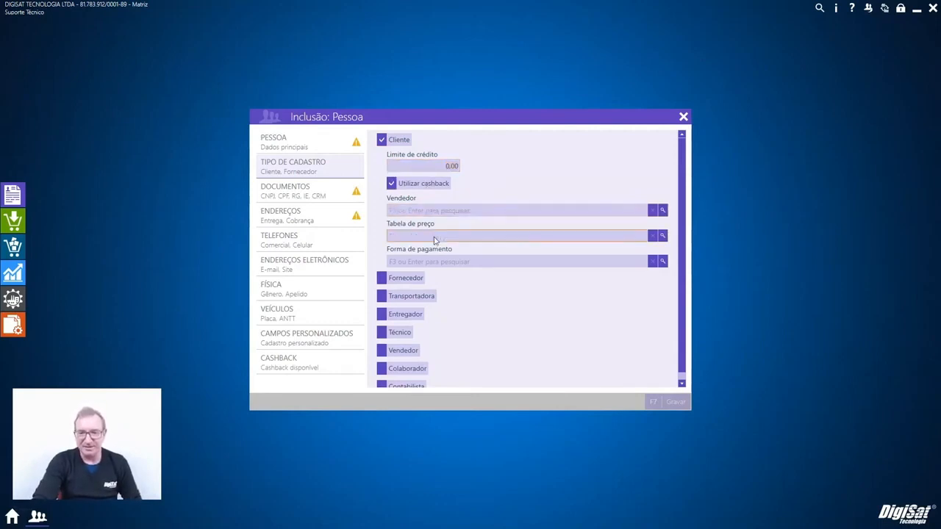
{"action": "left_click", "coordinate": [436, 265]}
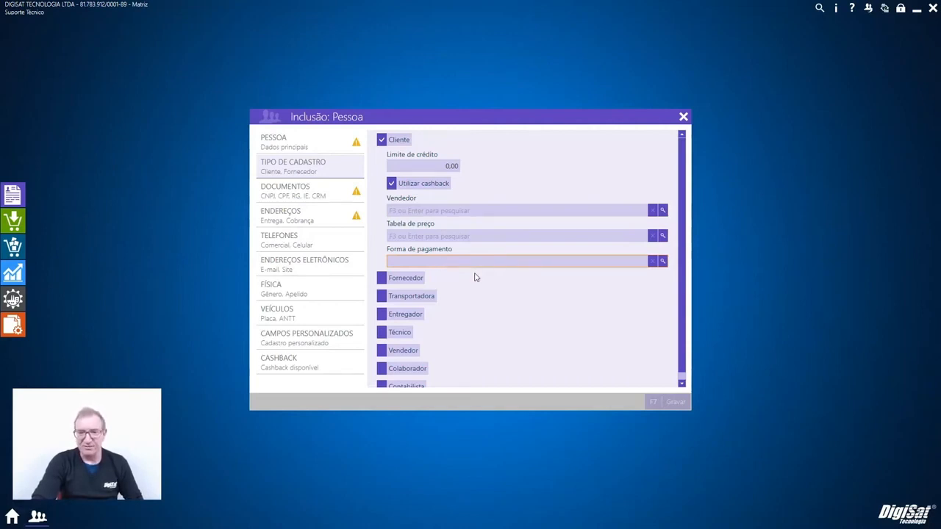
- Mark the new person as both Técnico and Vendedor to display their commission settings
{"action": "scroll", "coordinate": [475, 277], "scroll_direction": "down", "scroll_amount": 1}
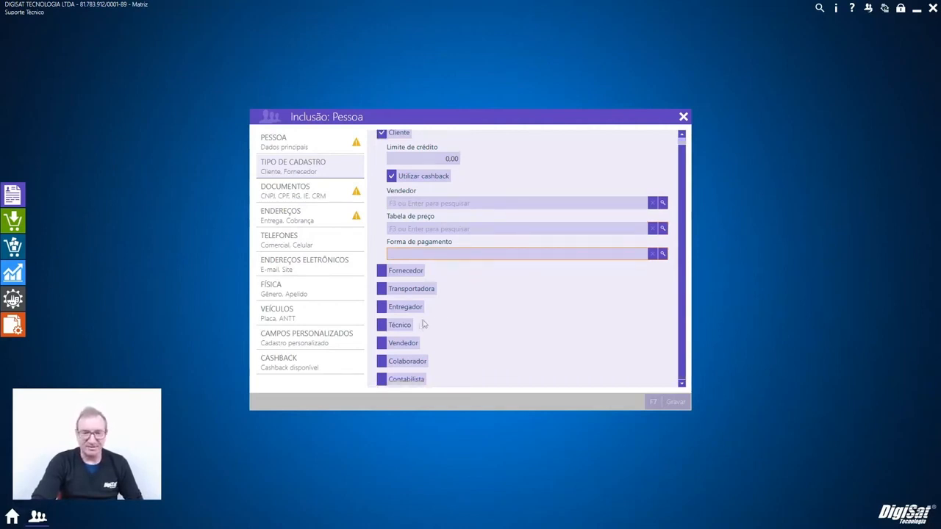
{"action": "left_click", "coordinate": [381, 324]}
{"action": "scroll", "coordinate": [391, 346], "scroll_direction": "down", "scroll_amount": 2}
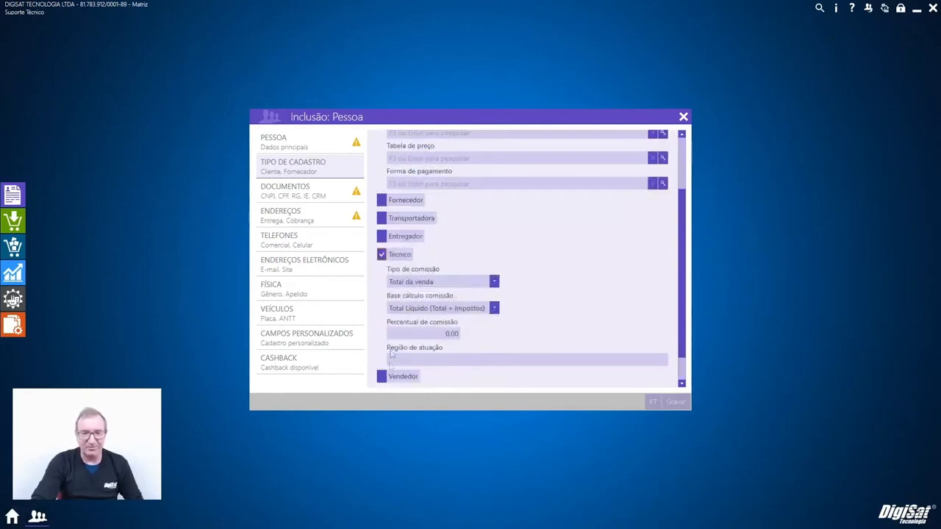
{"action": "left_click", "coordinate": [381, 376]}
{"action": "scroll", "coordinate": [480, 332], "scroll_direction": "down", "scroll_amount": 3}
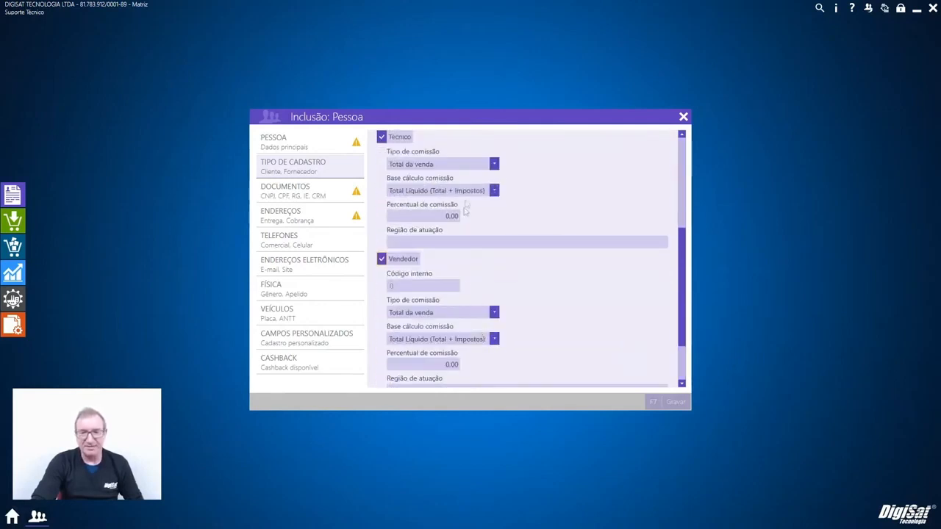
- Examine the technician's Tipo de comissão, Base cálculo comissão and Percentual de comissão settings
{"action": "left_click", "coordinate": [465, 165]}
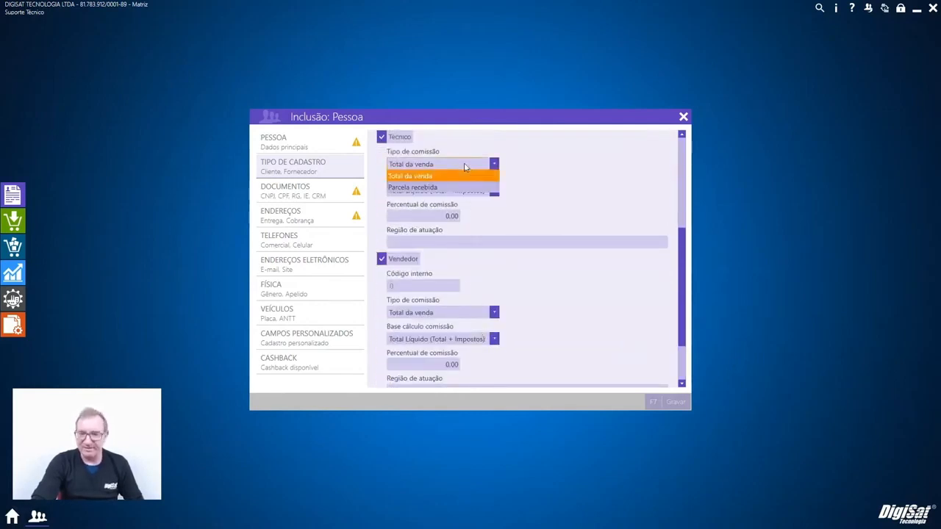
{"action": "left_click", "coordinate": [560, 175]}
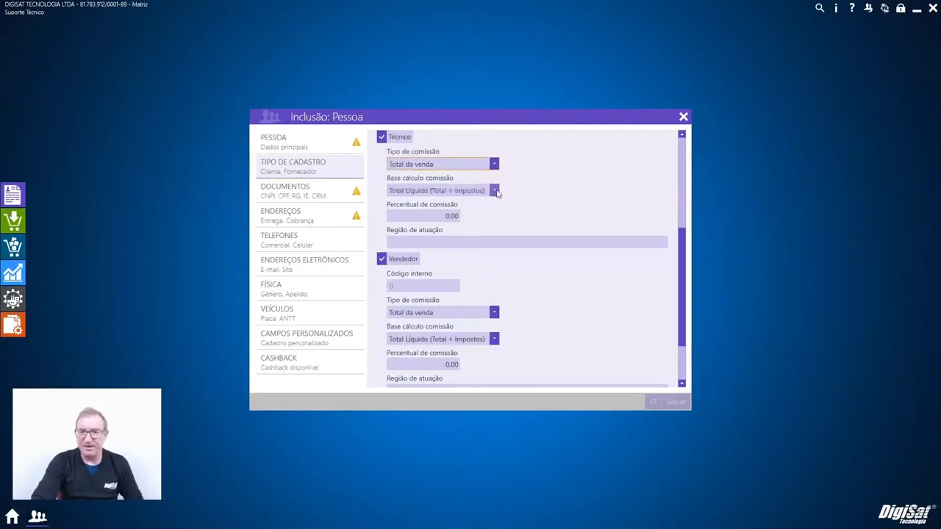
{"action": "left_click", "coordinate": [494, 191]}
{"action": "left_click", "coordinate": [495, 191]}
{"action": "key", "text": "Tab"}
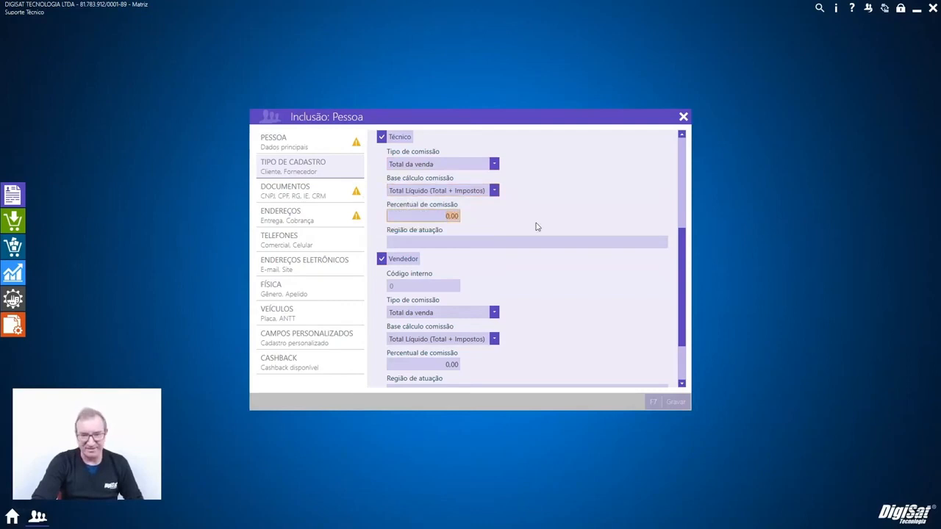
- Mark the new person as Colaborador and look over the admission date, salary and company fields
{"action": "scroll", "coordinate": [547, 250], "scroll_direction": "down", "scroll_amount": 2}
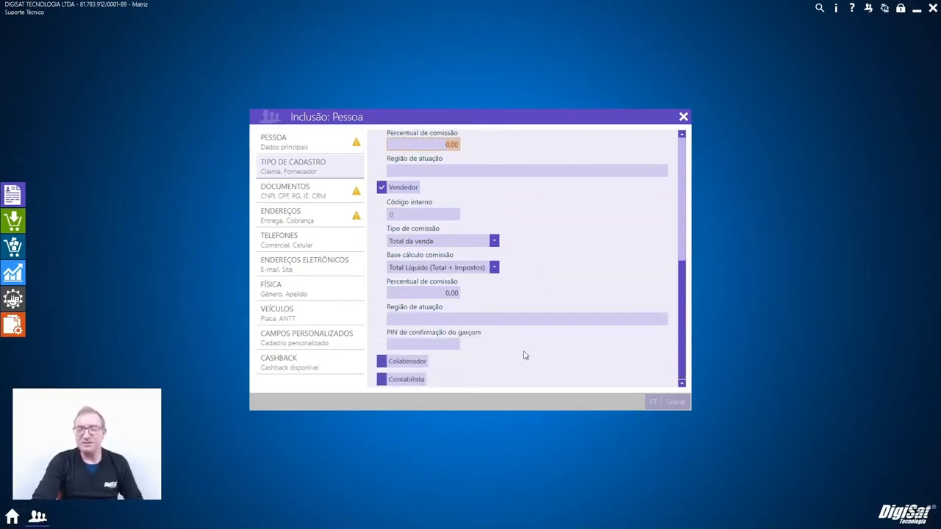
{"action": "left_click", "coordinate": [381, 362]}
{"action": "scroll", "coordinate": [578, 351], "scroll_direction": "down", "scroll_amount": 3}
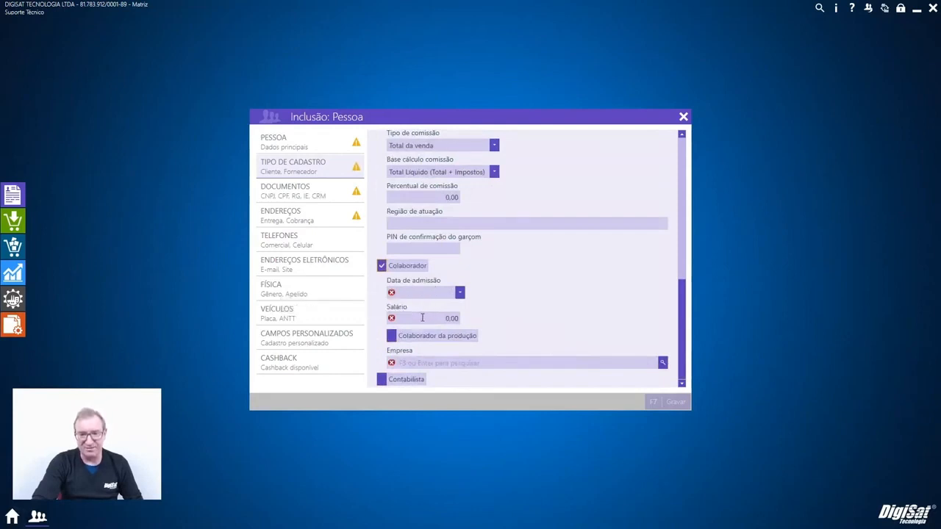
{"action": "left_click", "coordinate": [423, 317]}
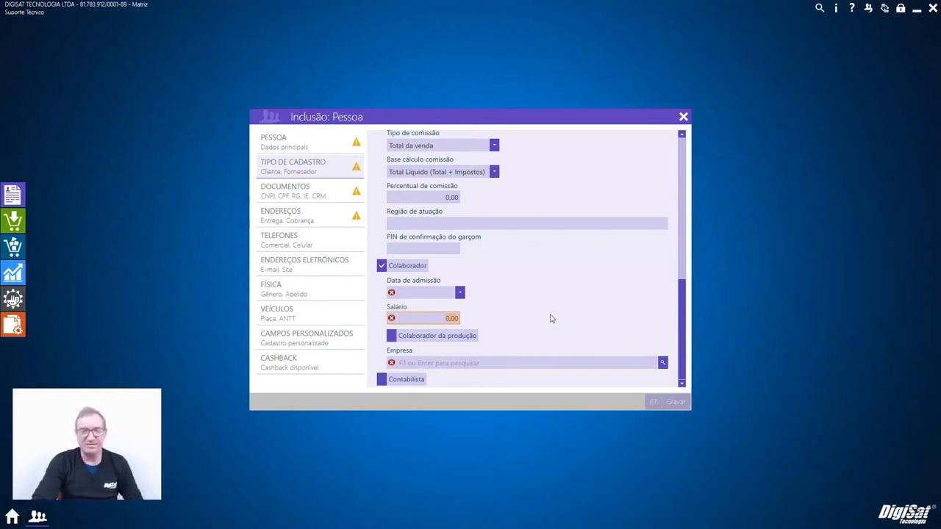
{"action": "scroll", "coordinate": [551, 319], "scroll_direction": "up", "scroll_amount": 10}
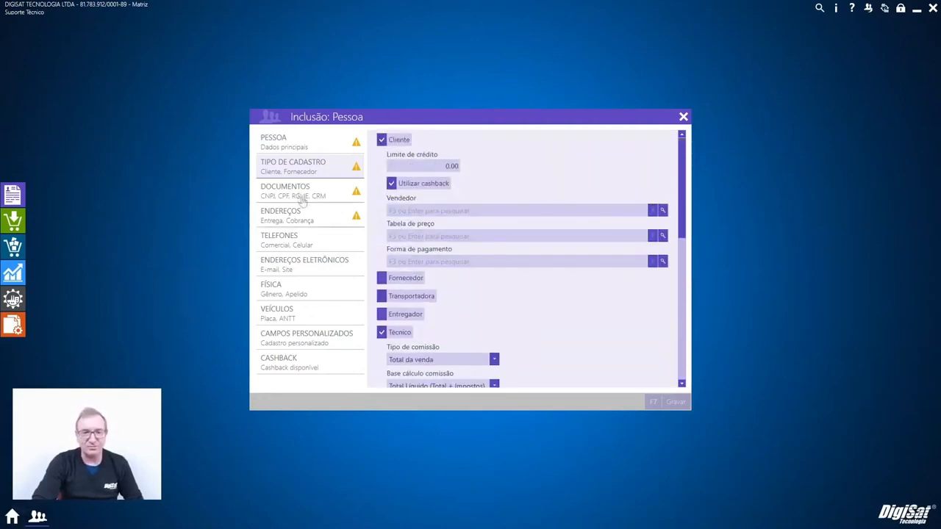
- Set the new record's main data Tipo to Jurídica and return to the registration types
{"action": "left_click", "coordinate": [298, 147]}
{"action": "left_click", "coordinate": [424, 273]}
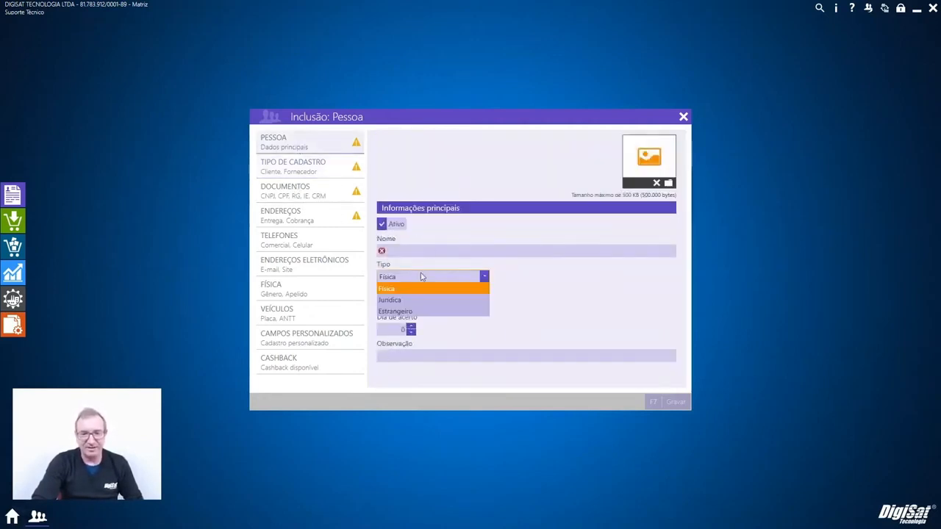
{"action": "left_click", "coordinate": [413, 301]}
{"action": "left_click", "coordinate": [327, 171]}
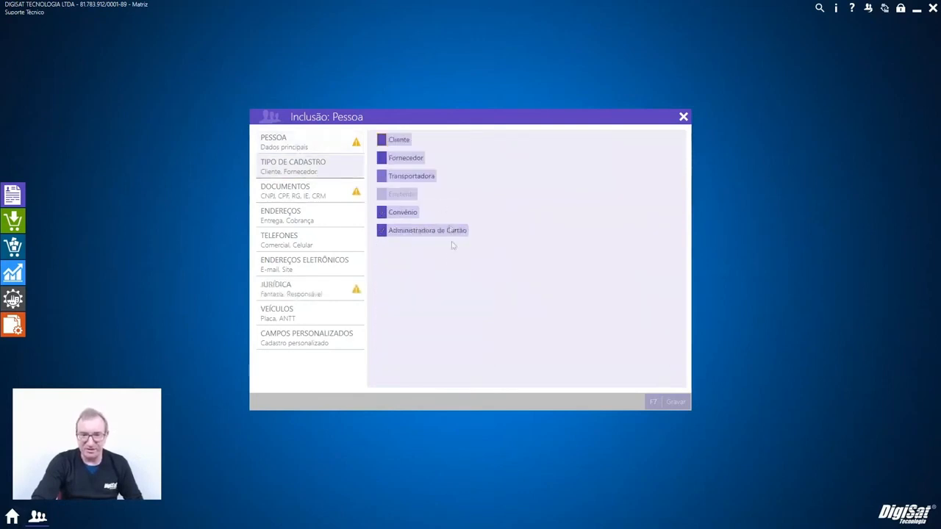
- Mark the legal entity as Convênio, try a discount percentage of 30,00, and clear that value
{"action": "left_click", "coordinate": [382, 213]}
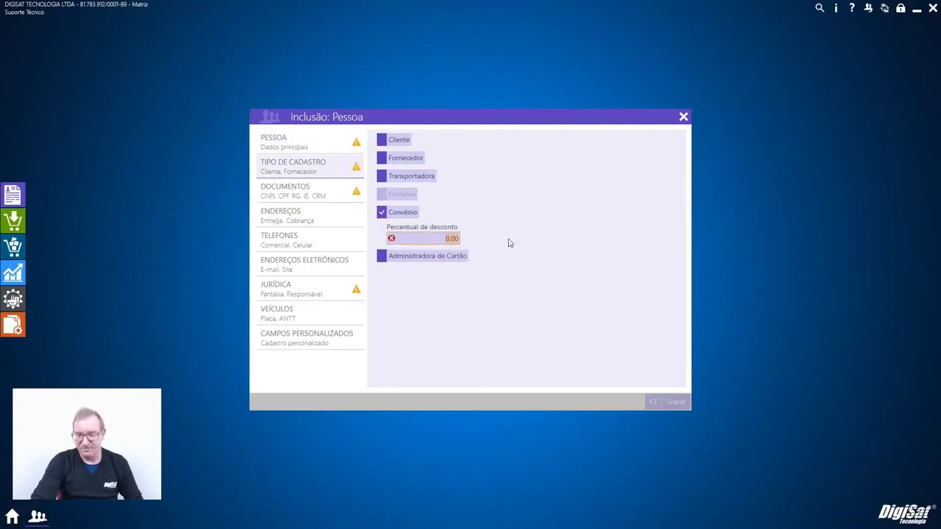
{"action": "type", "text": "3"}
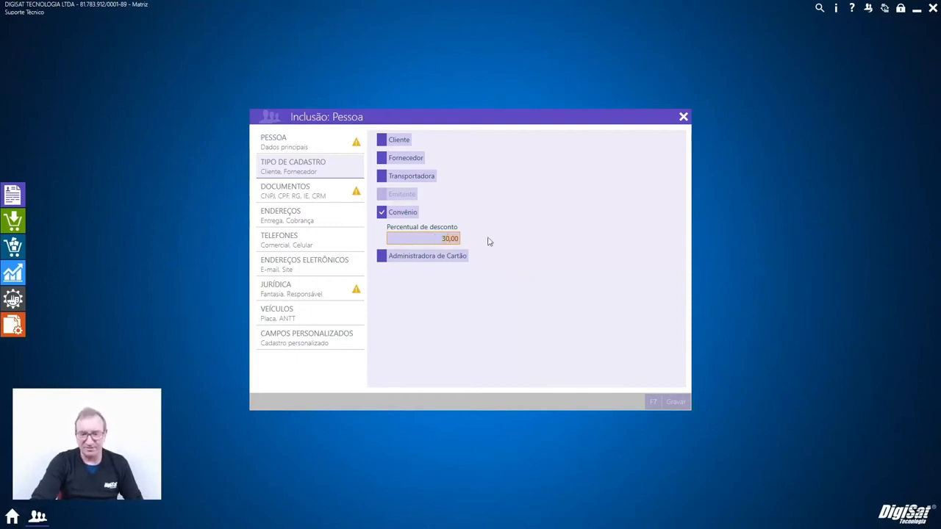
{"action": "key", "text": "BackSpace"}
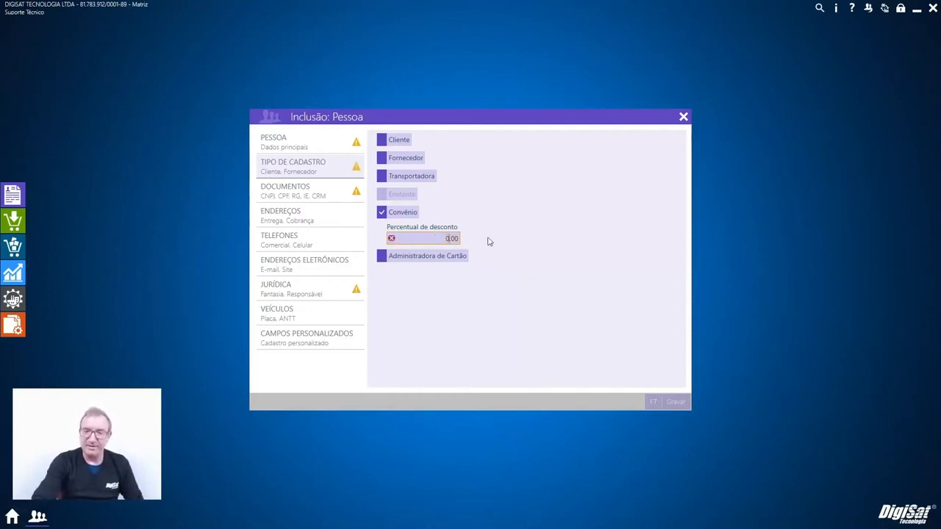
- Mark the legal entity as Administradora de Cartão and add the card networks visanet and amex
{"action": "left_click", "coordinate": [381, 258]}
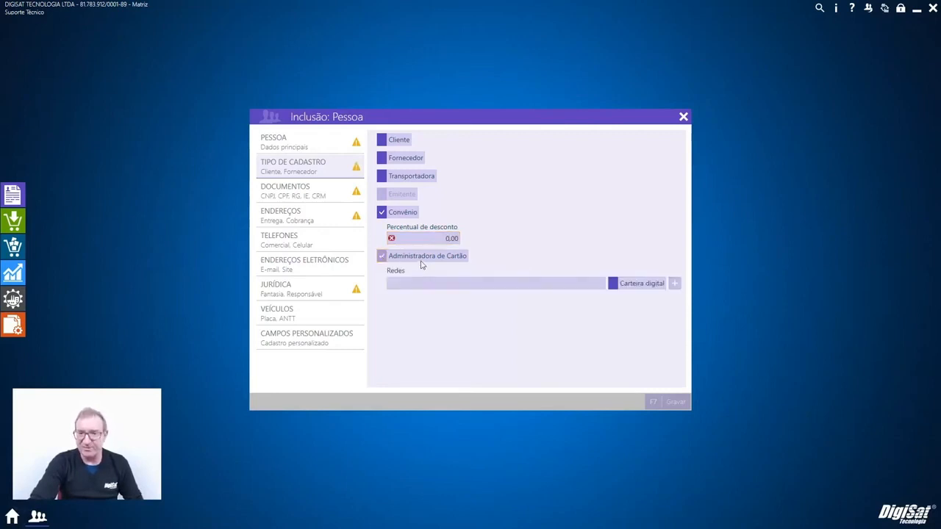
{"action": "left_click", "coordinate": [420, 283]}
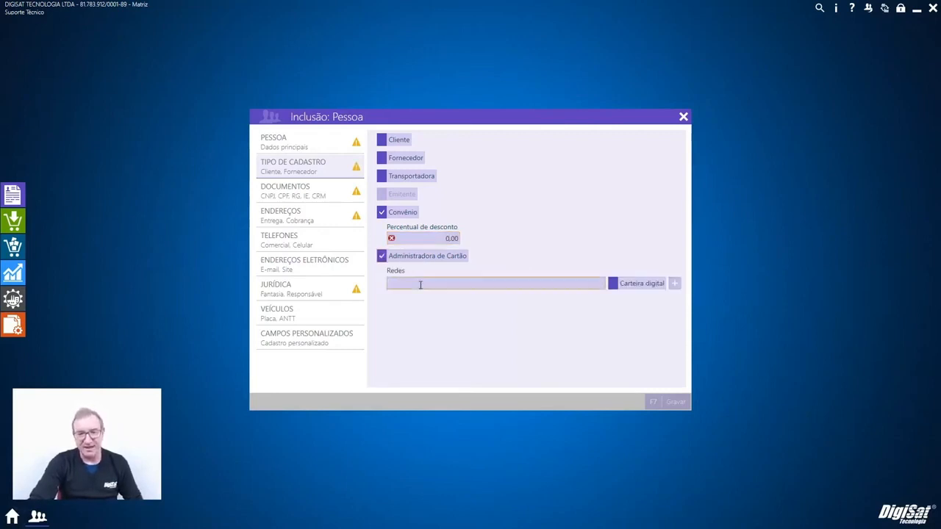
{"action": "type", "text": "v"}
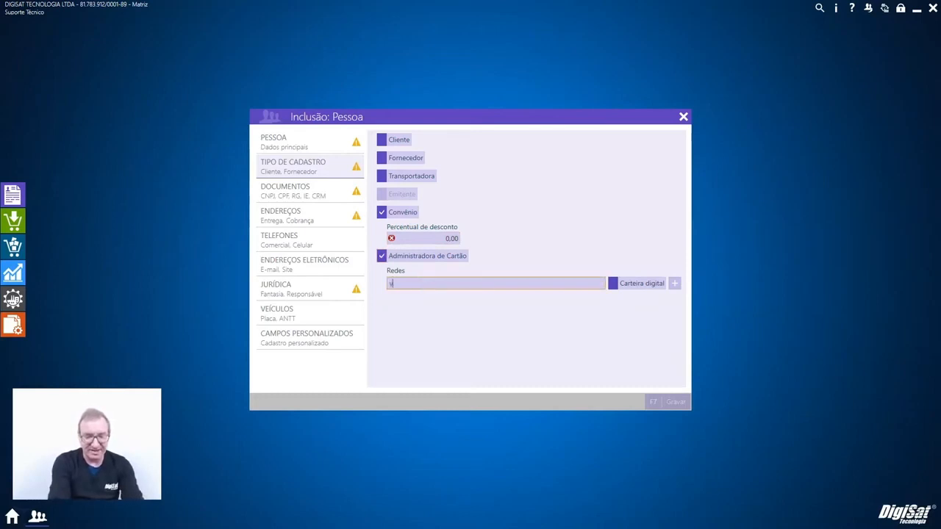
{"action": "type", "text": "isan"}
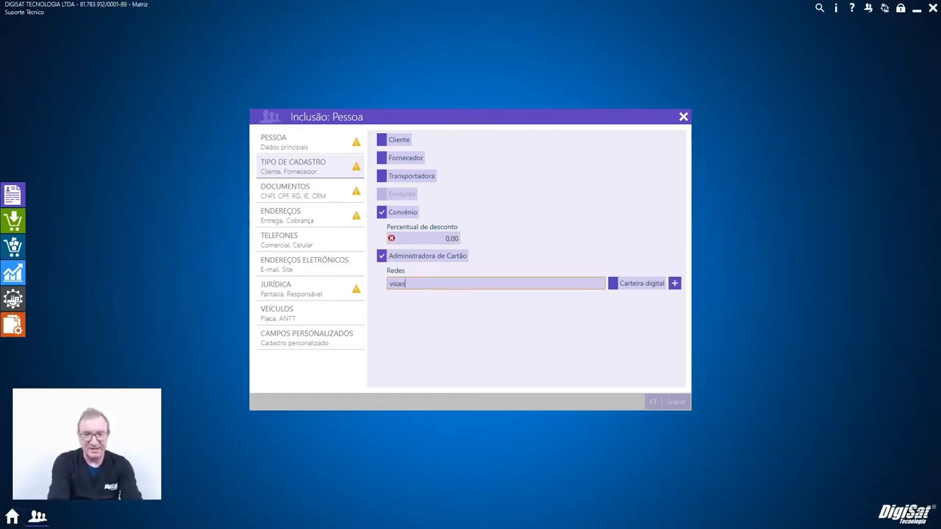
{"action": "type", "text": "et"}
{"action": "key", "text": "Return"}
{"action": "type", "text": "a"}
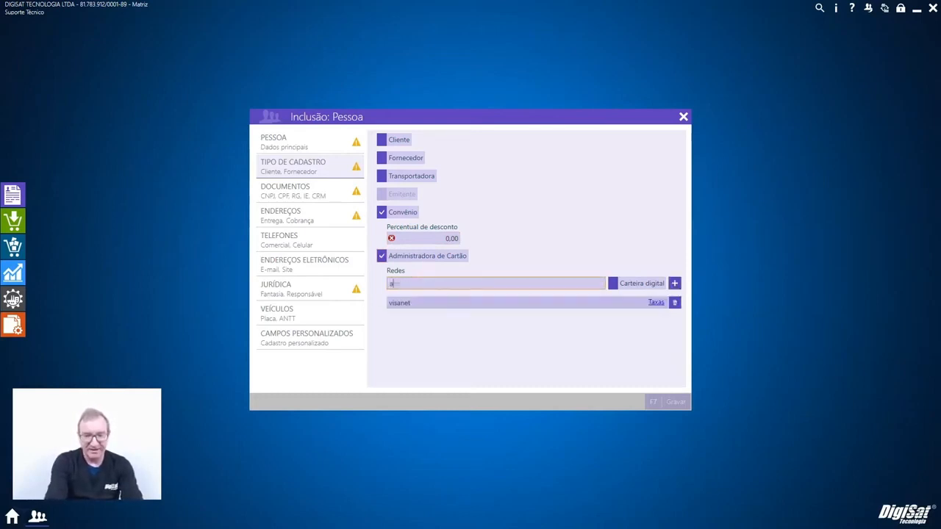
{"action": "type", "text": "mex"}
{"action": "key", "text": "Return"}
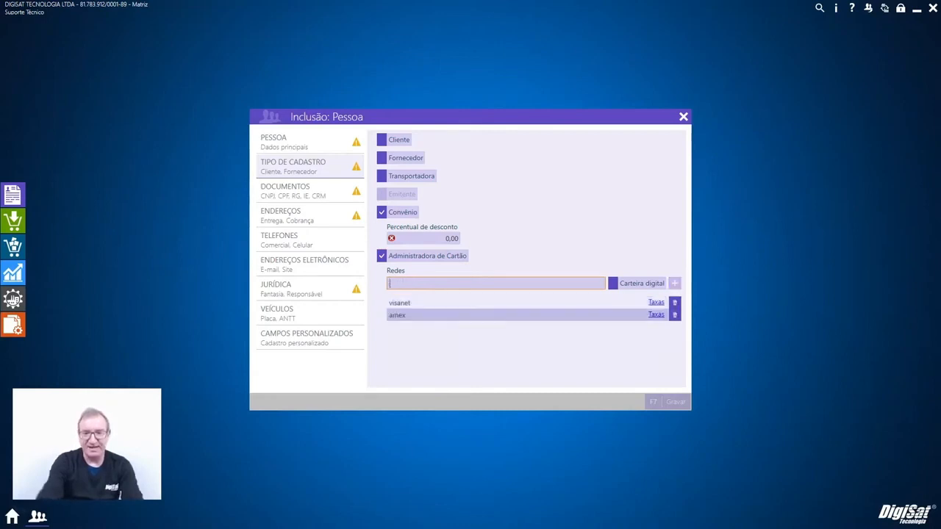
- Open the visanet network's Taxas and add a Débito fee of 1,00% with 2 days until receipt
{"action": "left_click", "coordinate": [658, 306]}
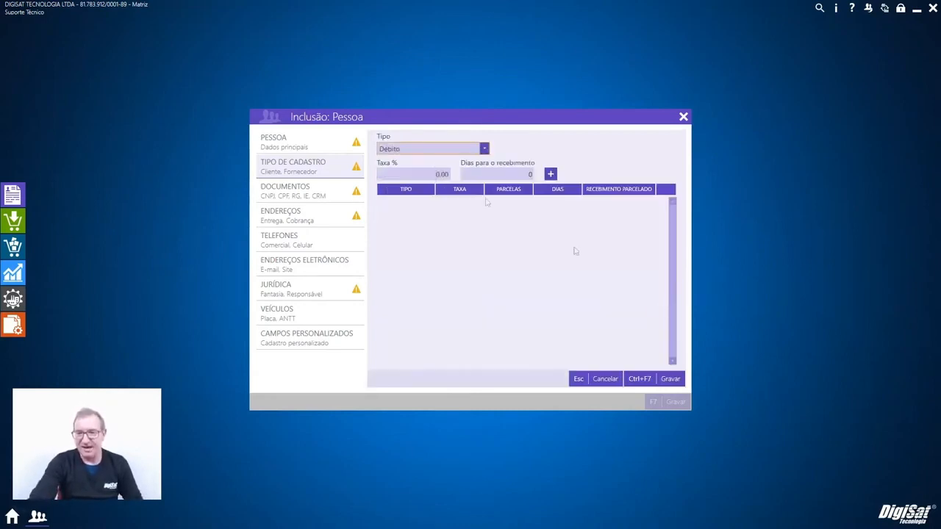
{"action": "left_click", "coordinate": [453, 152]}
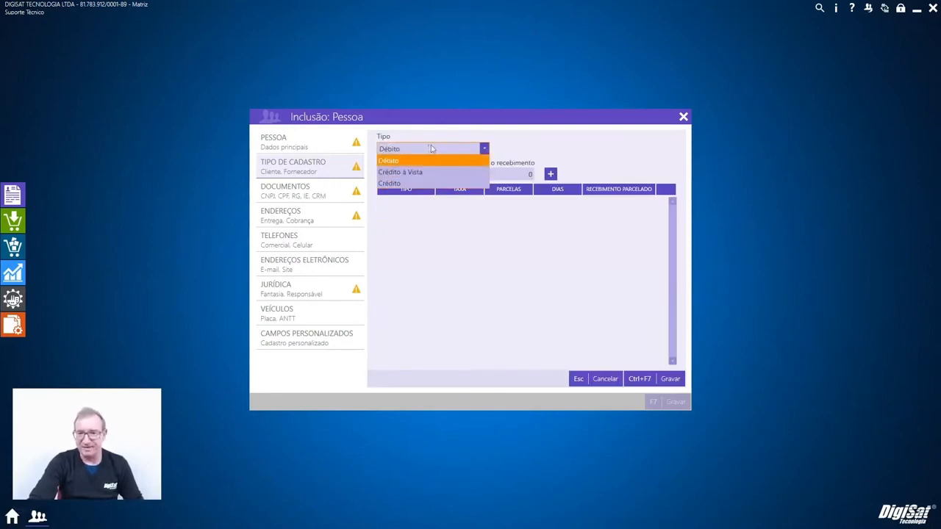
{"action": "left_click", "coordinate": [539, 137]}
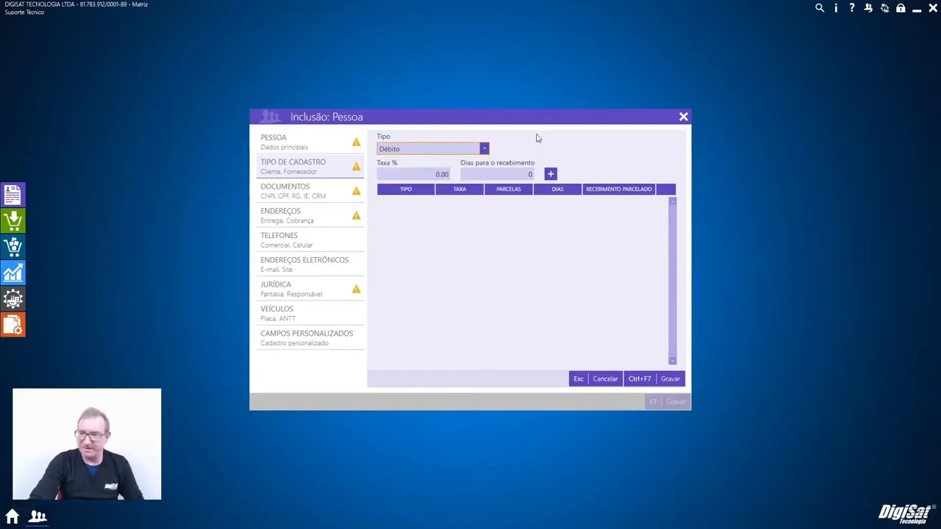
{"action": "left_click", "coordinate": [452, 151]}
{"action": "left_click", "coordinate": [425, 165]}
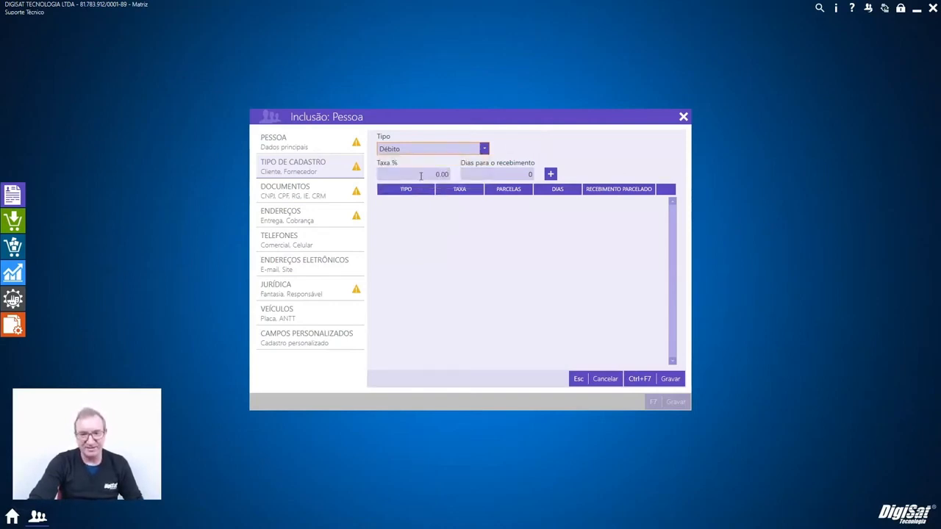
{"action": "left_click", "coordinate": [421, 176]}
{"action": "type", "text": "1"}
{"action": "left_click", "coordinate": [508, 173]}
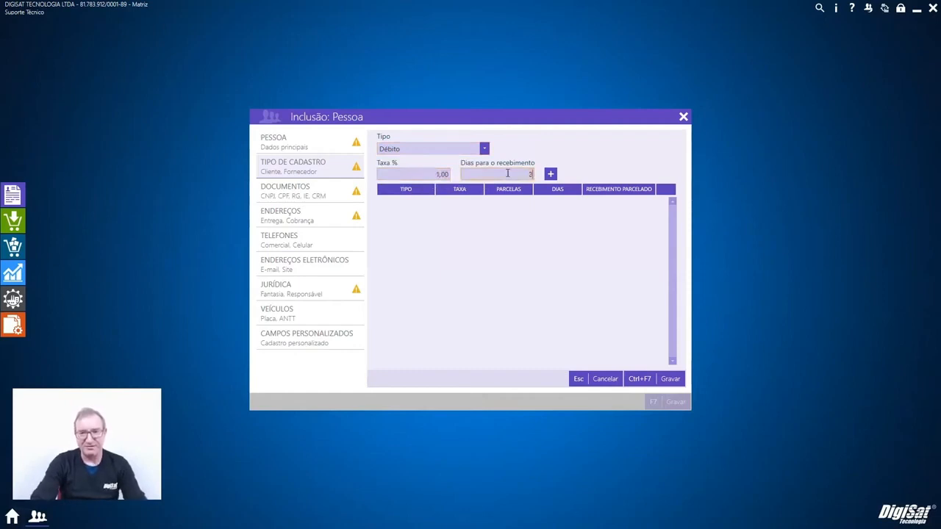
{"action": "type", "text": "2"}
{"action": "left_click", "coordinate": [551, 174]}
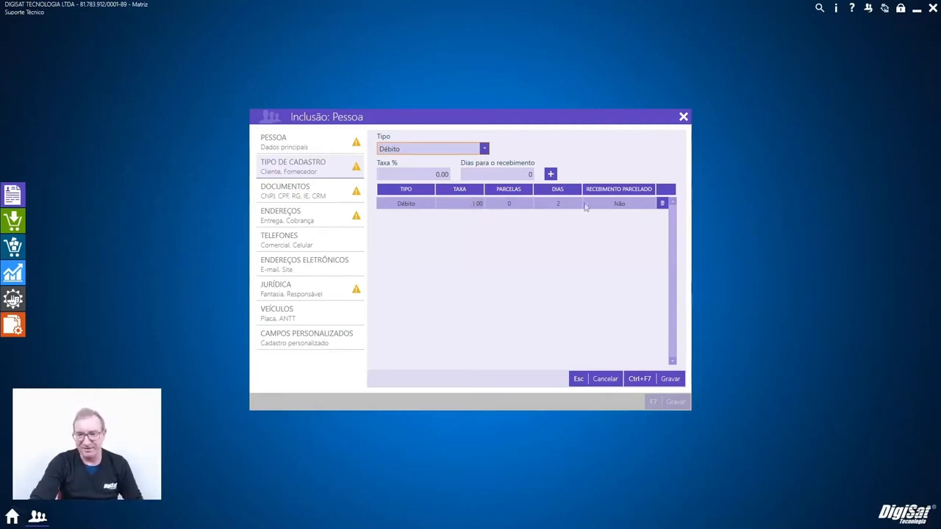
- Add a Crédito à Vista fee of 1,25% with 30 days until receipt
{"action": "left_click", "coordinate": [485, 150]}
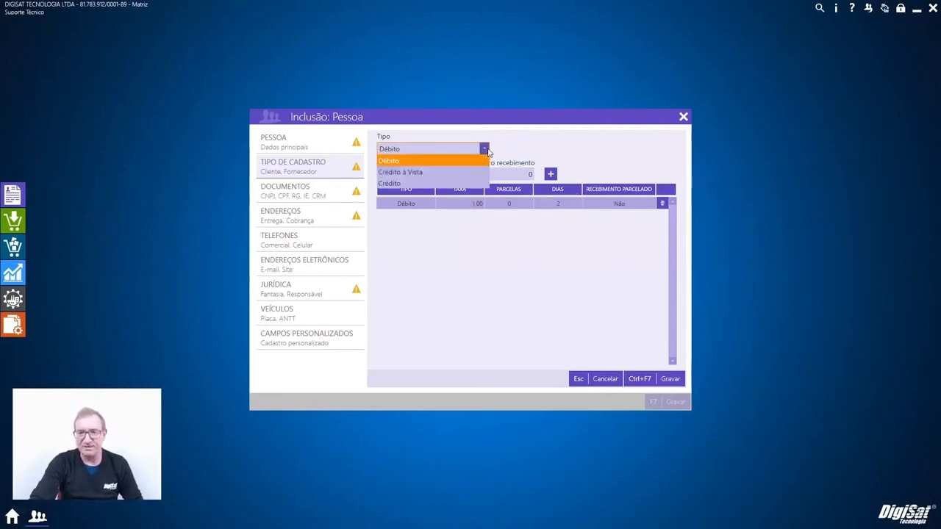
{"action": "left_click", "coordinate": [448, 173]}
{"action": "left_click", "coordinate": [412, 175]}
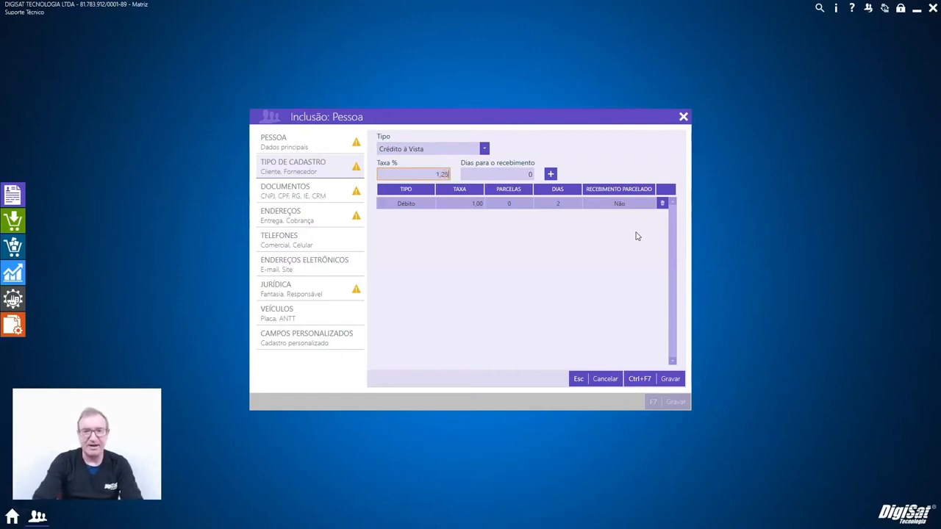
{"action": "key", "text": "Tab"}
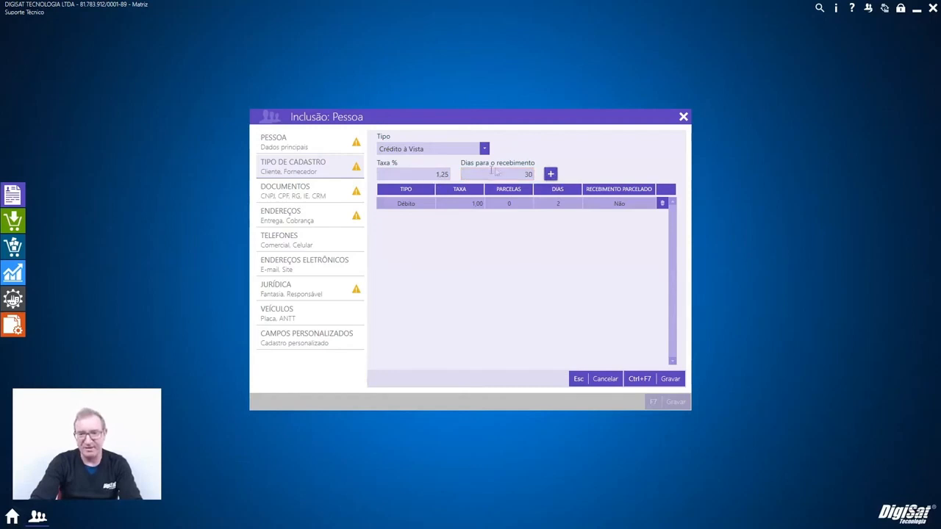
{"action": "left_click", "coordinate": [551, 173]}
- Add a Crédito fee with Recebimento em parcelas, 1,50%, 30 days and 2 to 15 installments, and cancel the visanet fee settings
{"action": "left_click", "coordinate": [484, 150]}
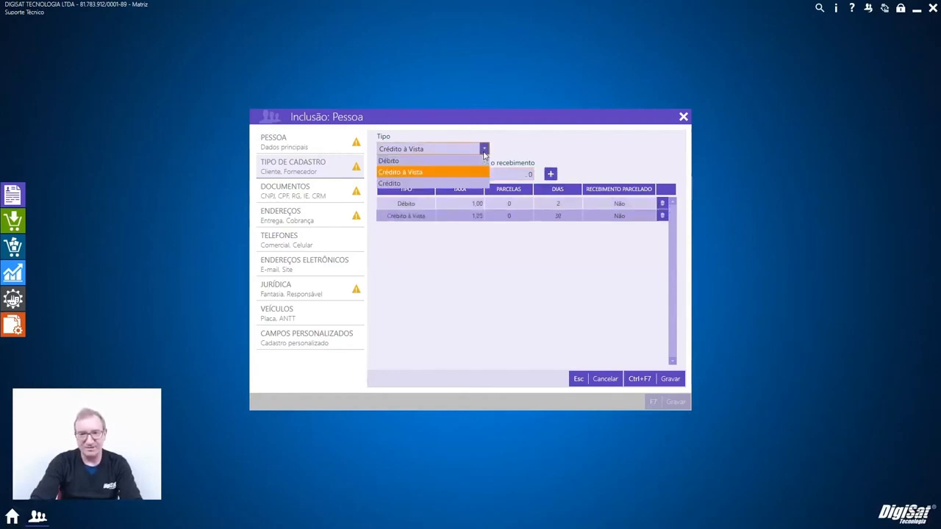
{"action": "left_click", "coordinate": [445, 184]}
{"action": "left_click", "coordinate": [382, 166]}
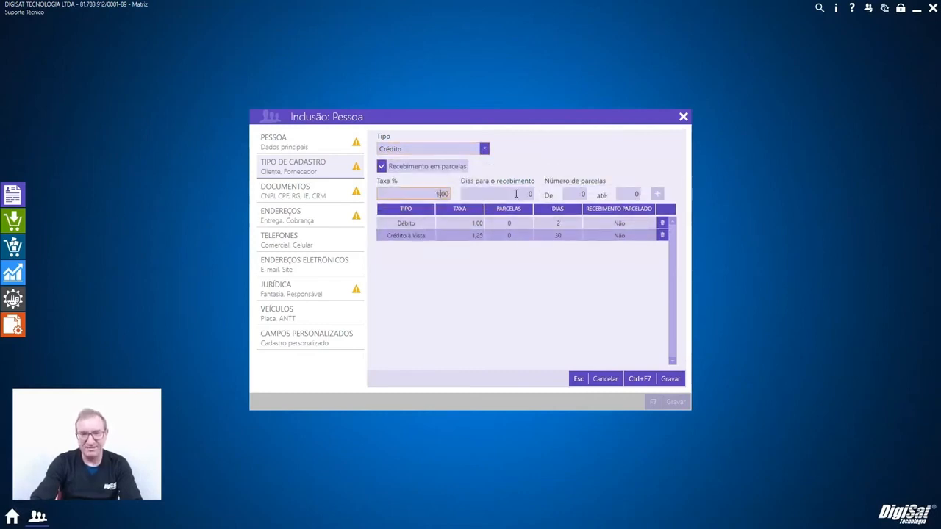
{"action": "left_click", "coordinate": [516, 193]}
{"action": "key", "text": "Tab"}
{"action": "type", "text": "2"}
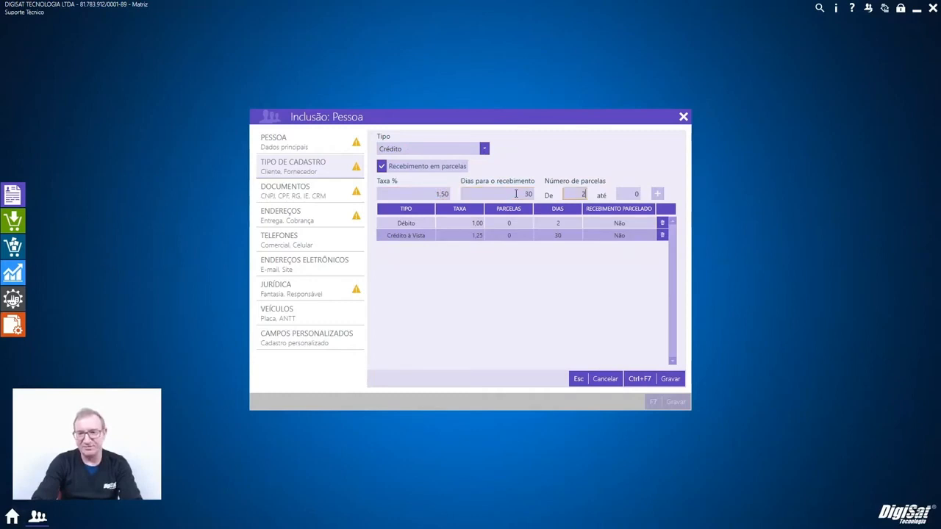
{"action": "key", "text": "Tab"}
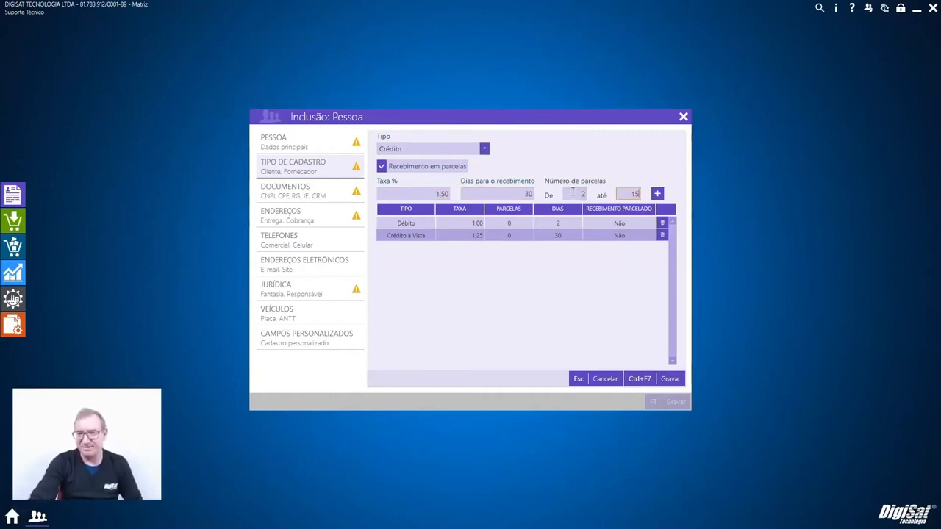
{"action": "left_click", "coordinate": [658, 193]}
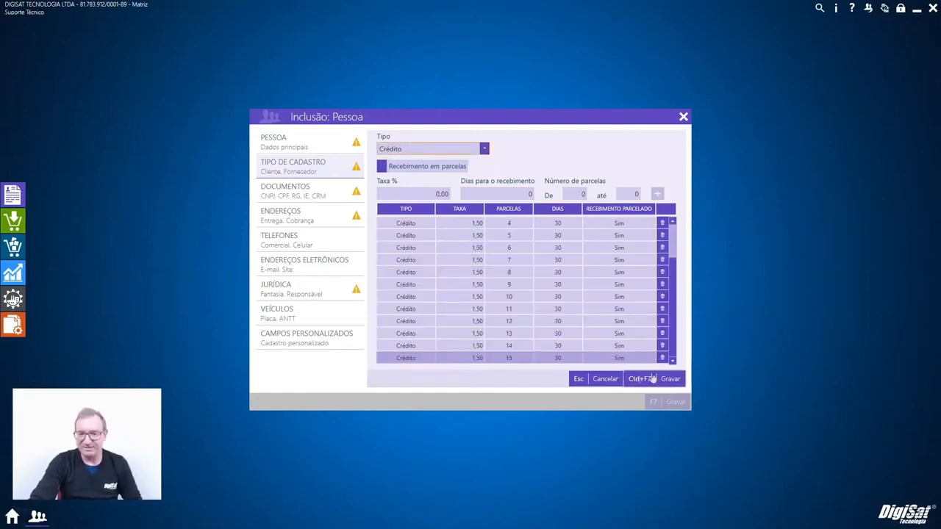
{"action": "left_click", "coordinate": [613, 380]}
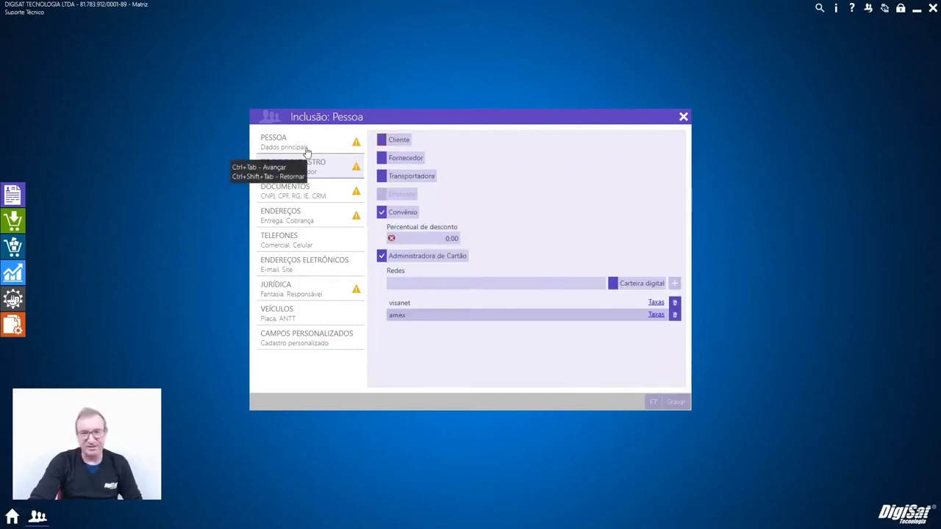
- Look over the Placa, UF, RENAVAM and capacity fields of a new vehicle under Veículos, and cancel it
{"action": "left_click", "coordinate": [310, 324]}
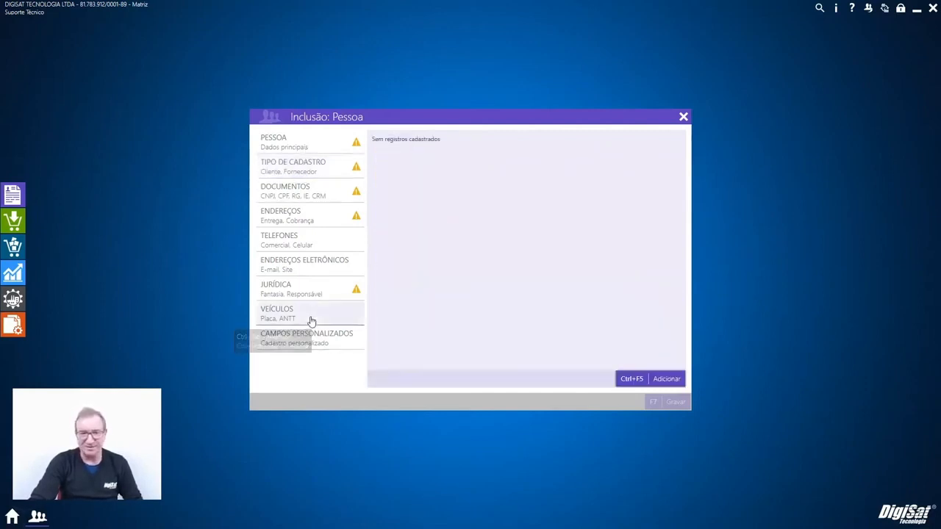
{"action": "left_click", "coordinate": [641, 380]}
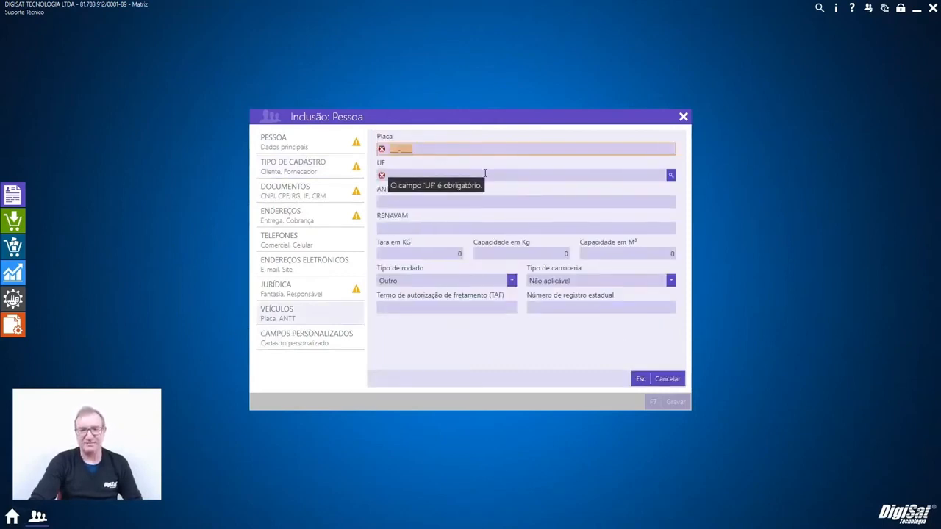
{"action": "left_click", "coordinate": [651, 380]}
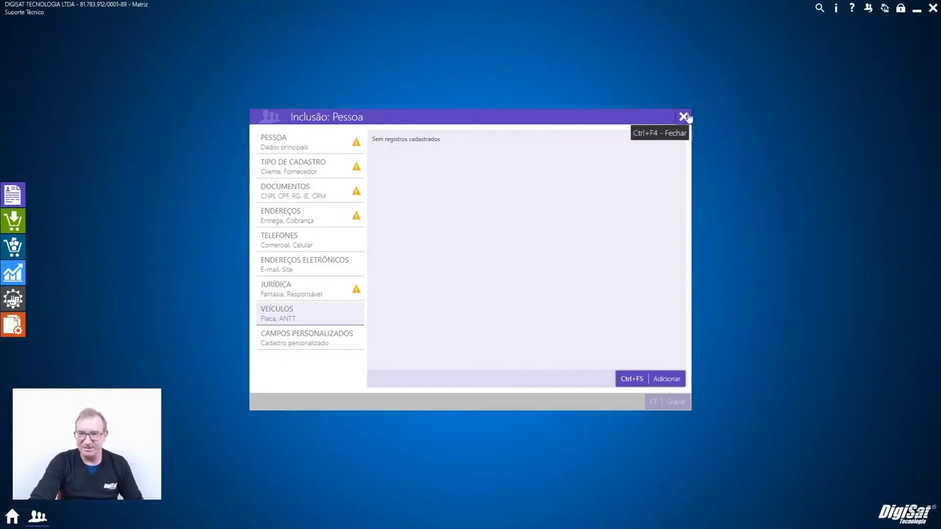
- Return to the new person's main data and close the record, abandoning the changes
{"action": "left_click", "coordinate": [328, 144]}
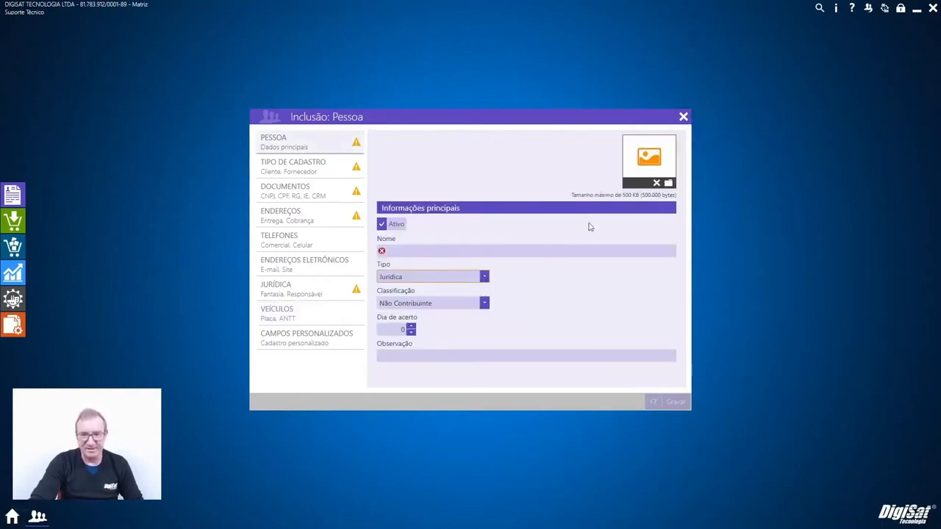
{"action": "left_click", "coordinate": [684, 119]}
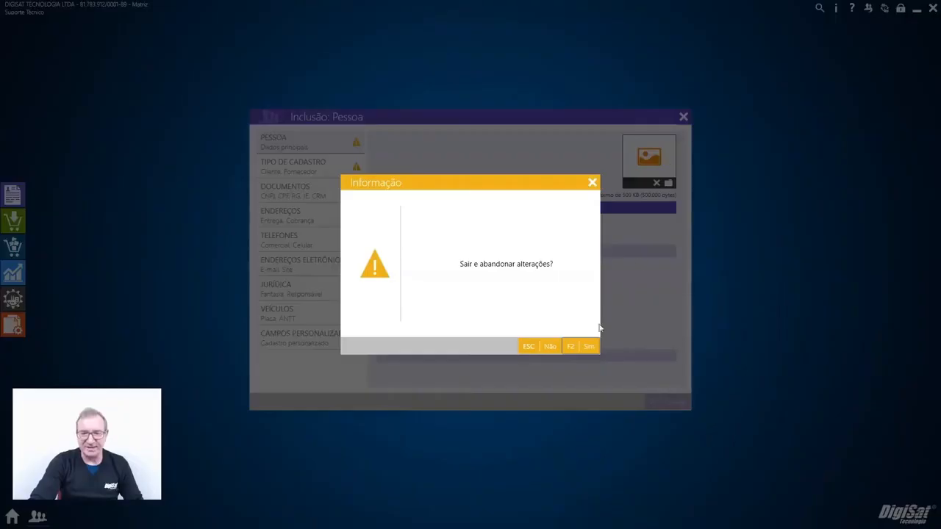
{"action": "left_click", "coordinate": [539, 345]}
{"action": "left_click", "coordinate": [412, 332]}
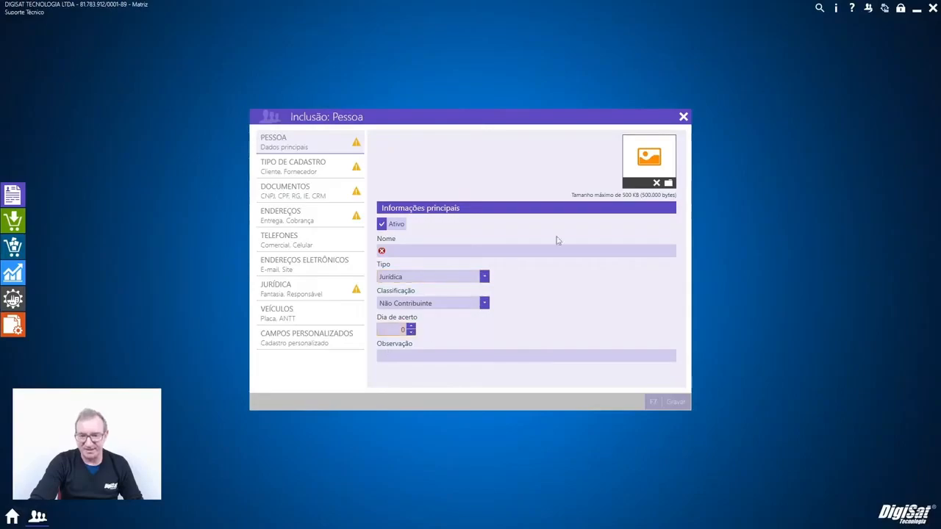
{"action": "left_click", "coordinate": [684, 117]}
{"action": "left_click", "coordinate": [587, 349]}
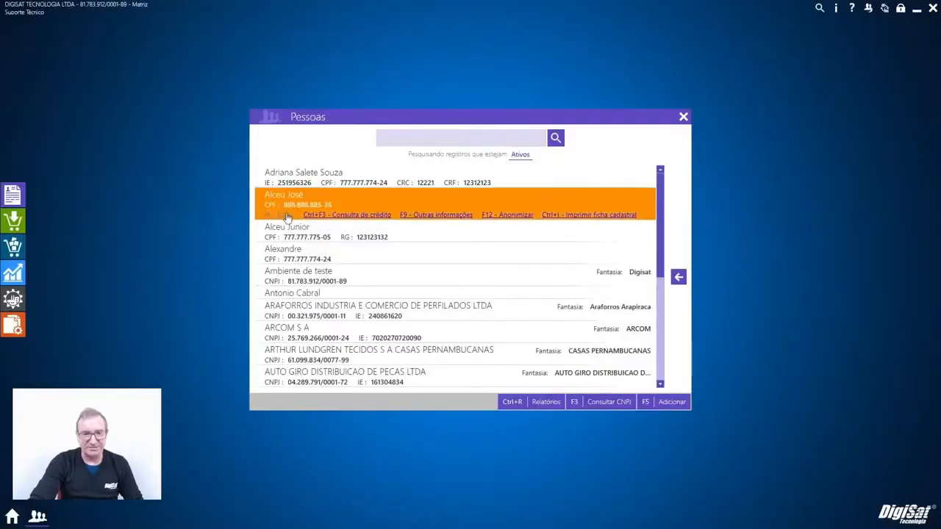
- Open the second listed person's record for editing and examine its Cashback entries
{"action": "key", "text": "F6"}
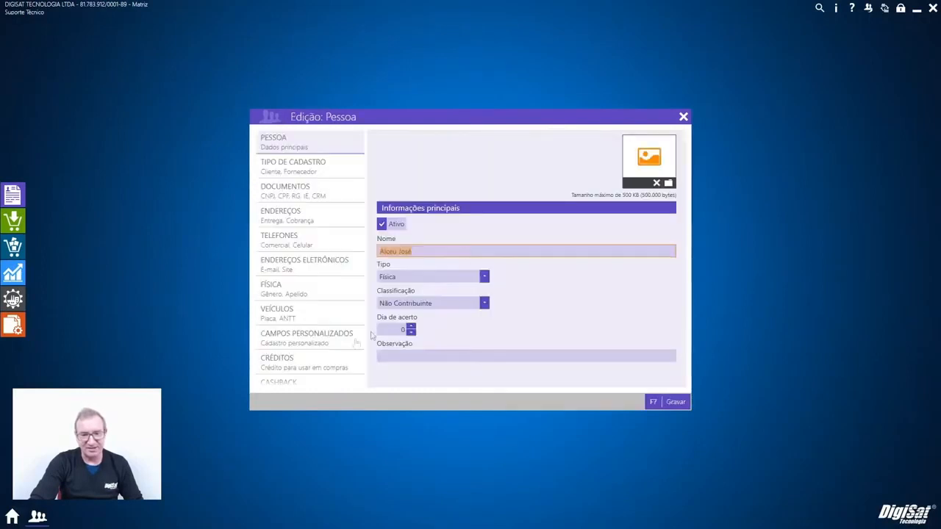
{"action": "scroll", "coordinate": [345, 346], "scroll_direction": "down", "scroll_amount": 1}
{"action": "left_click", "coordinate": [340, 381]}
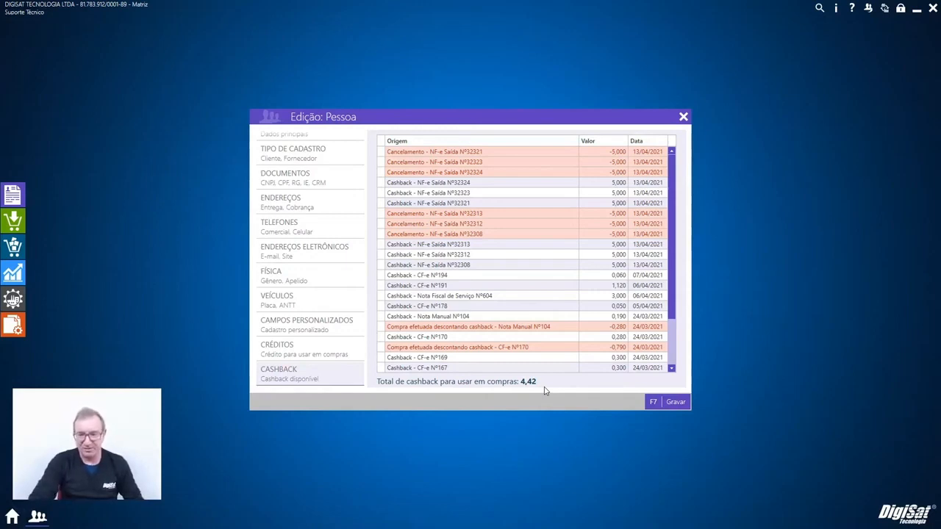
- Compare the person's Créditos and Cashback histories, and save the record to return to the Pessoas list
{"action": "left_click", "coordinate": [334, 358]}
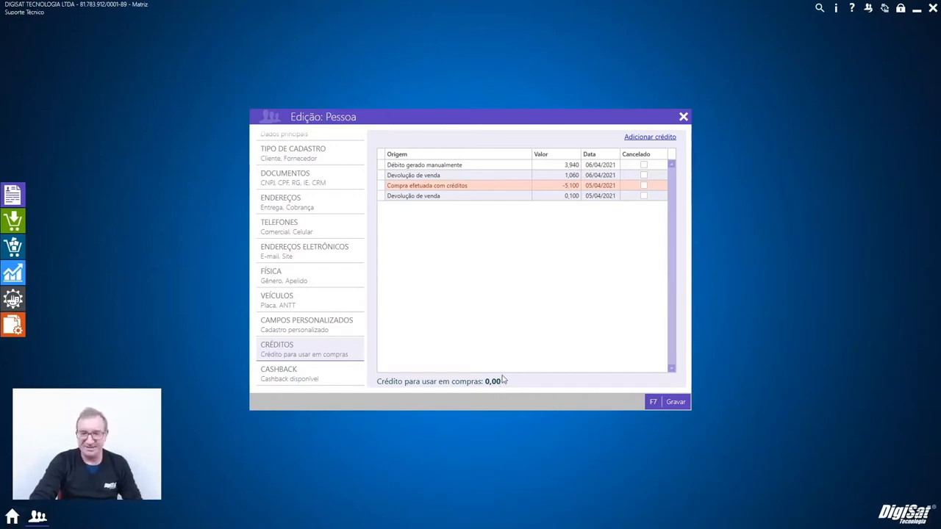
{"action": "left_click", "coordinate": [319, 378]}
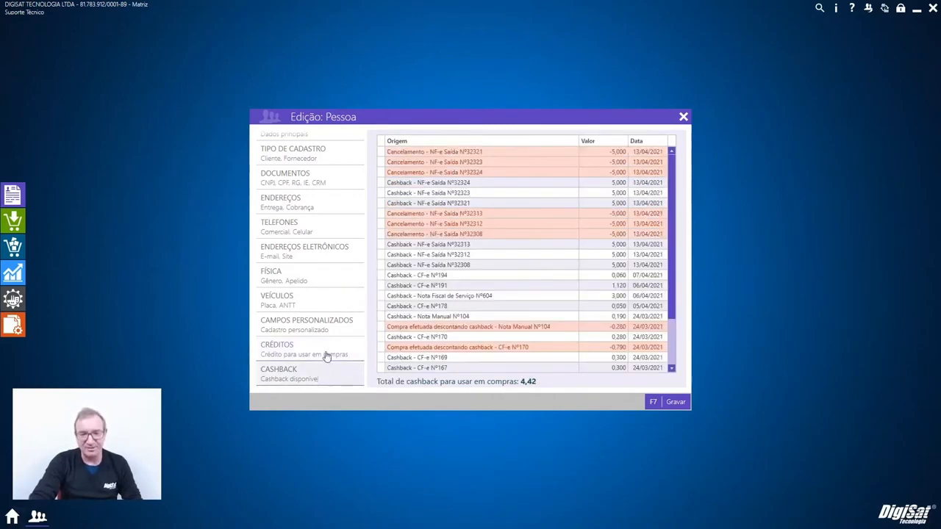
{"action": "left_click", "coordinate": [326, 356]}
{"action": "left_click", "coordinate": [330, 380]}
{"action": "left_click", "coordinate": [336, 353]}
{"action": "left_click", "coordinate": [331, 379]}
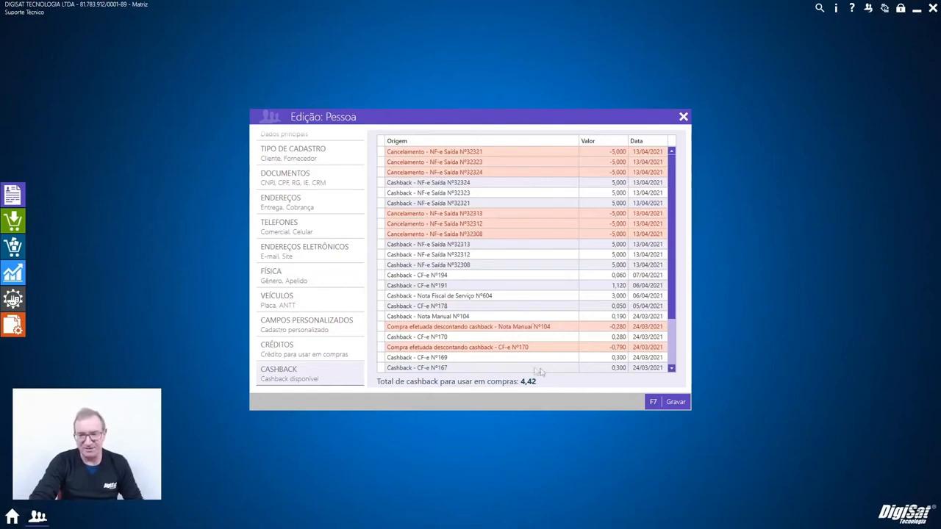
{"action": "left_click", "coordinate": [356, 356]}
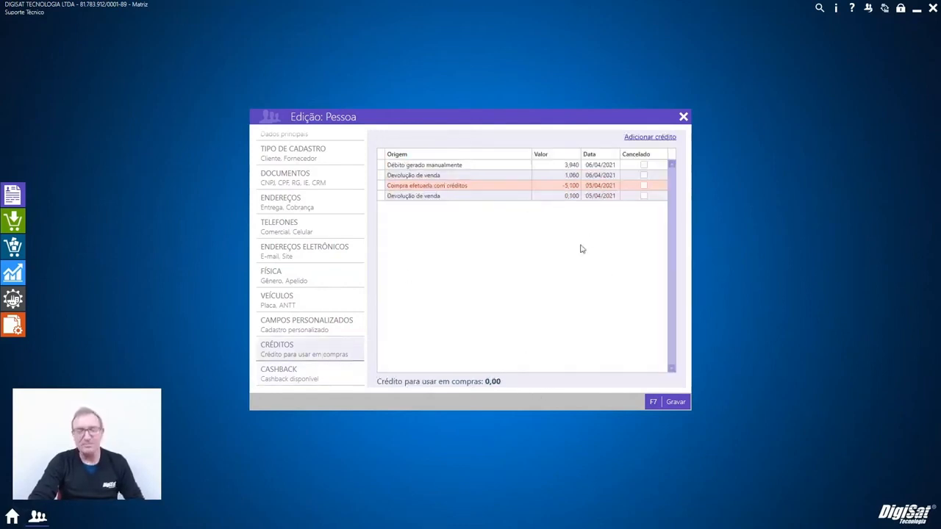
{"action": "left_click", "coordinate": [674, 403]}
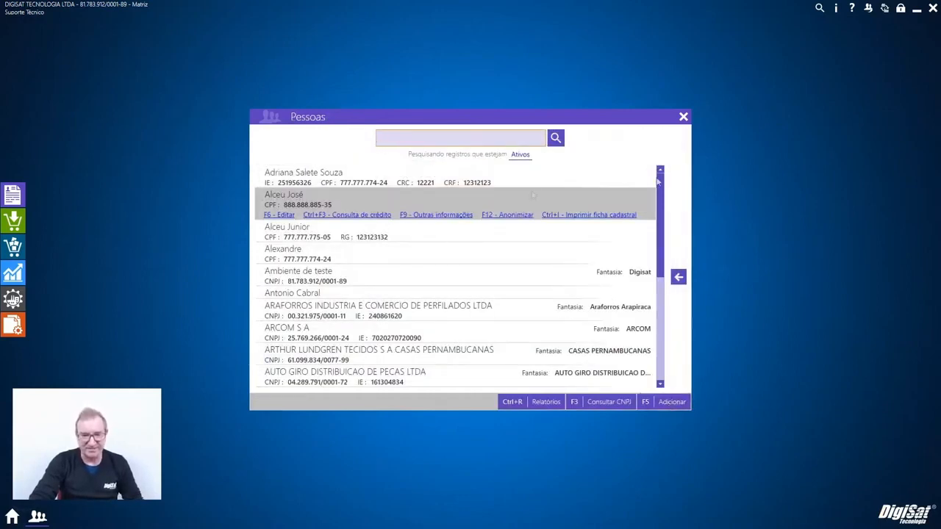
- Close the Pessoas register and open the Produtos ou Serviços register from Cadastros
{"action": "left_click", "coordinate": [683, 116]}
{"action": "left_click", "coordinate": [12, 194]}
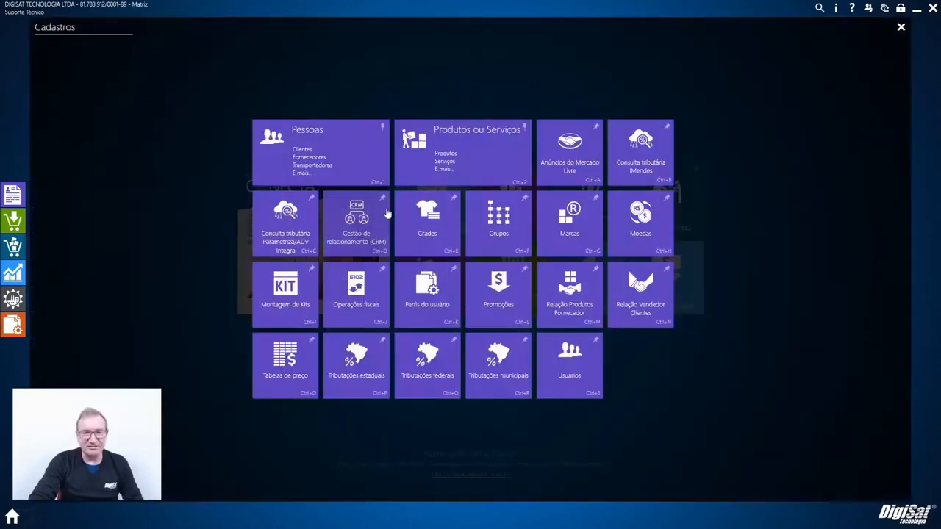
{"action": "left_click", "coordinate": [455, 163]}
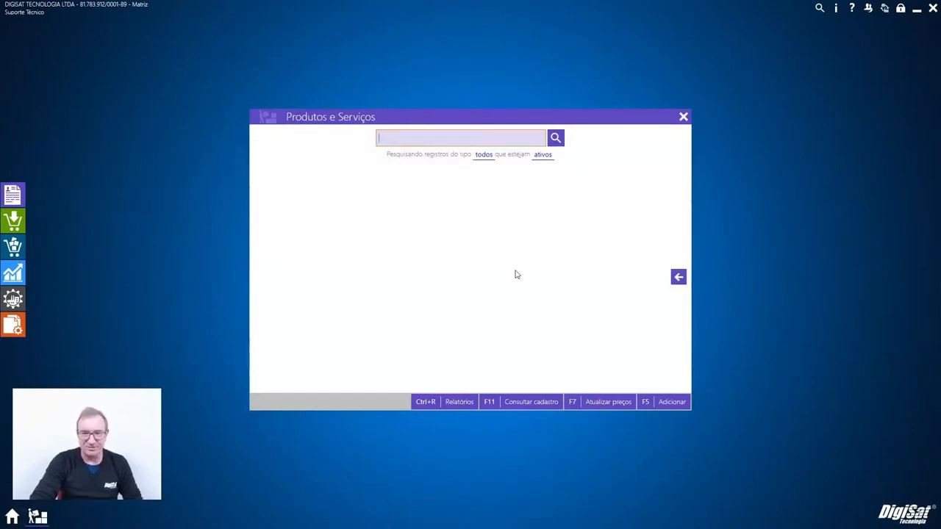
- Look over the product reports and the barcode lookup for simplified registration, and return to the product list
{"action": "left_click", "coordinate": [457, 404]}
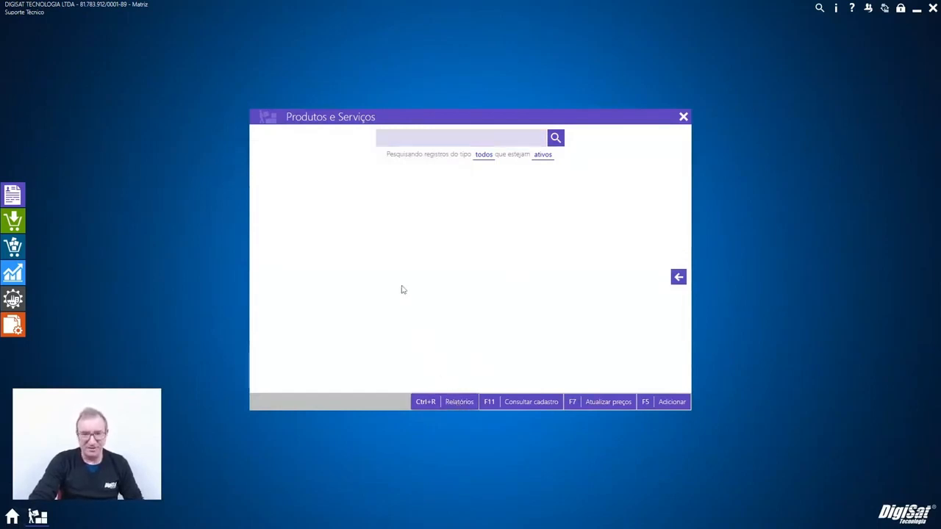
{"action": "left_click", "coordinate": [683, 119]}
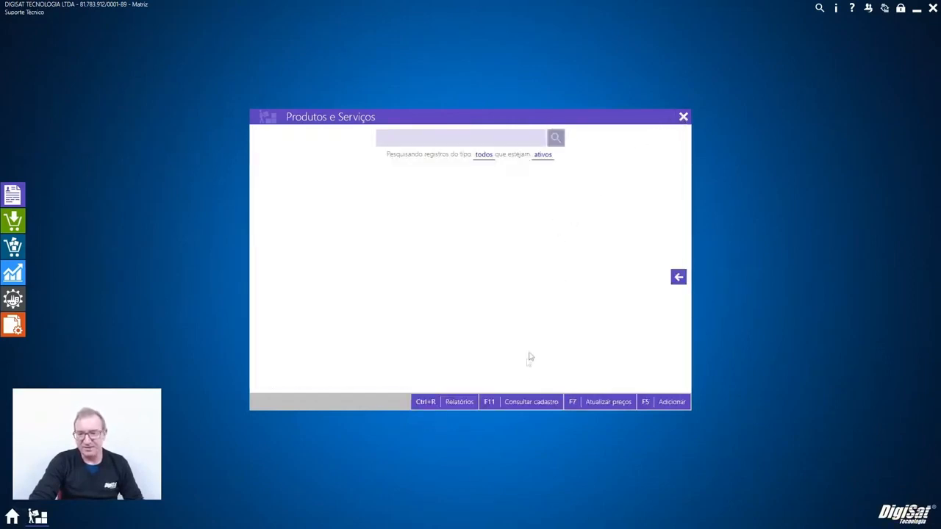
{"action": "left_click", "coordinate": [522, 406]}
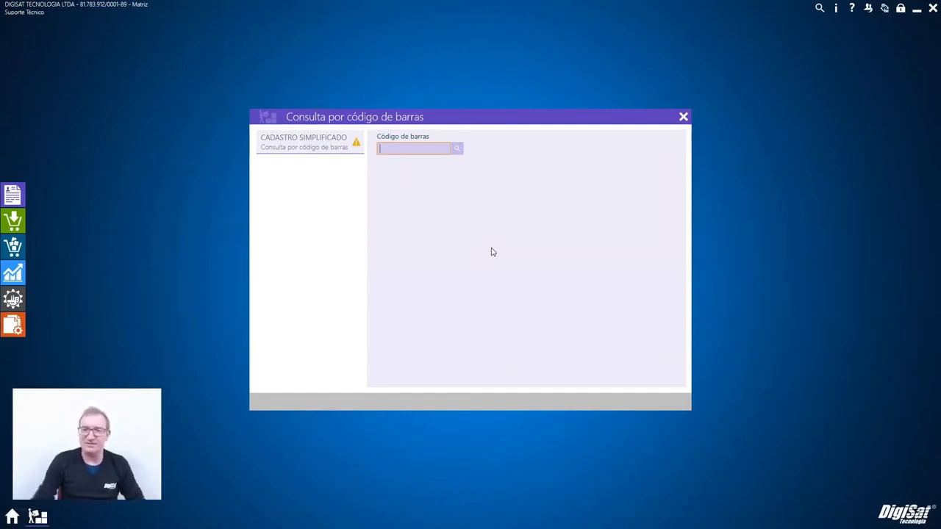
{"action": "left_click", "coordinate": [683, 116]}
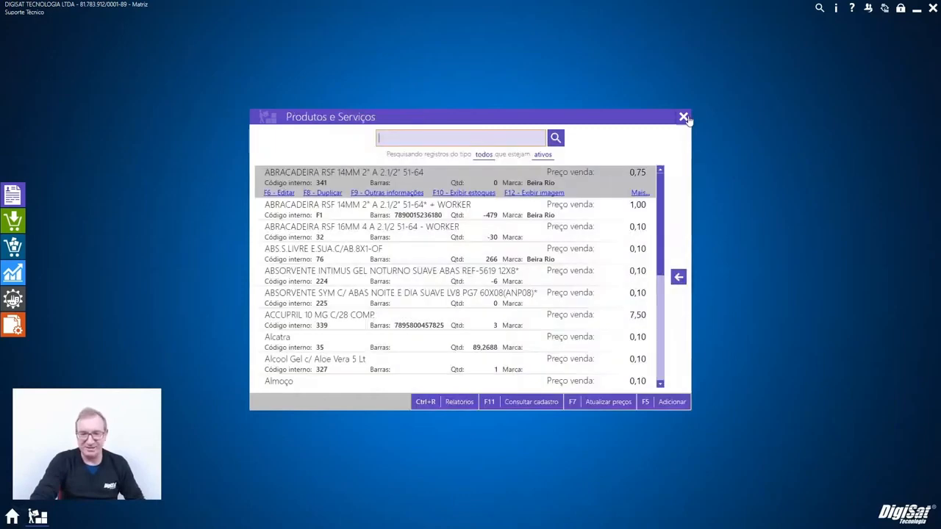
- Examine the Tipo operação and Filtrar produtos e serviços por options for updating prices, keeping Desconto and Marca, and return to the product list
{"action": "left_click", "coordinate": [606, 406]}
{"action": "left_click", "coordinate": [444, 253]}
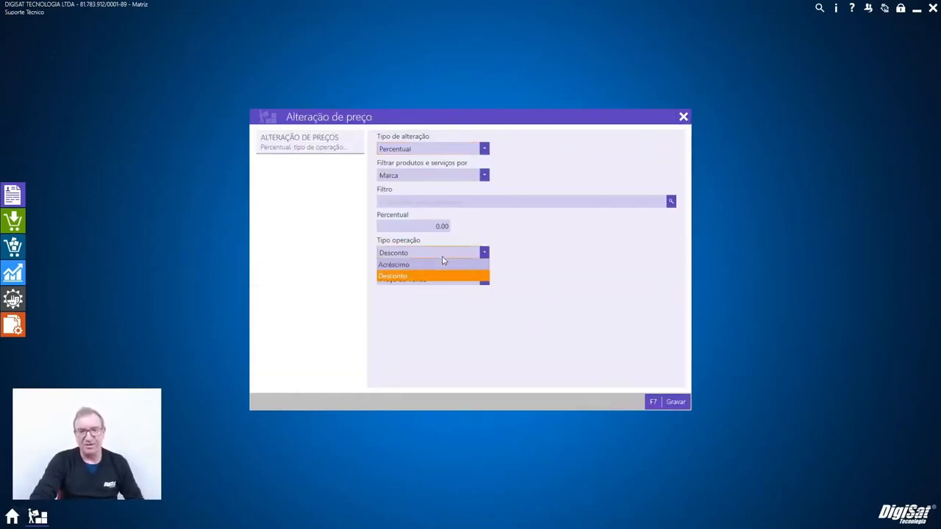
{"action": "left_click", "coordinate": [462, 276]}
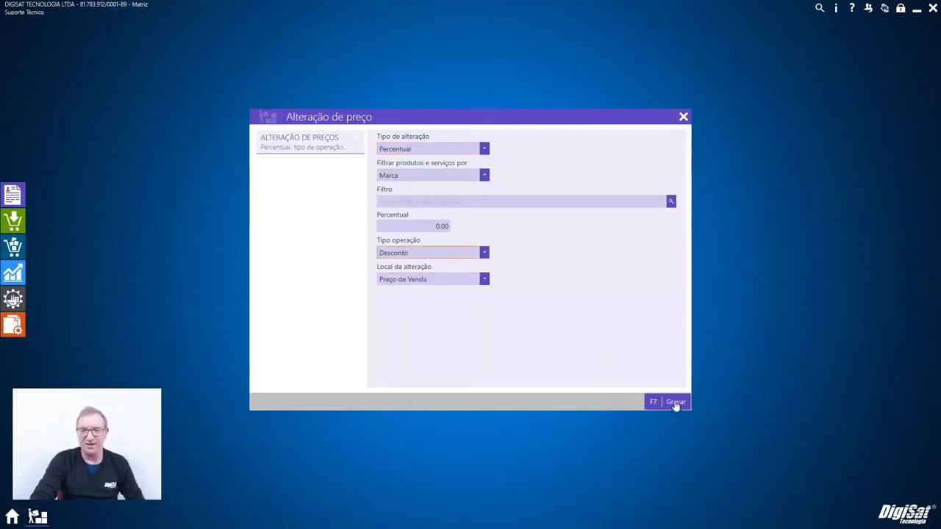
{"action": "left_click", "coordinate": [484, 176]}
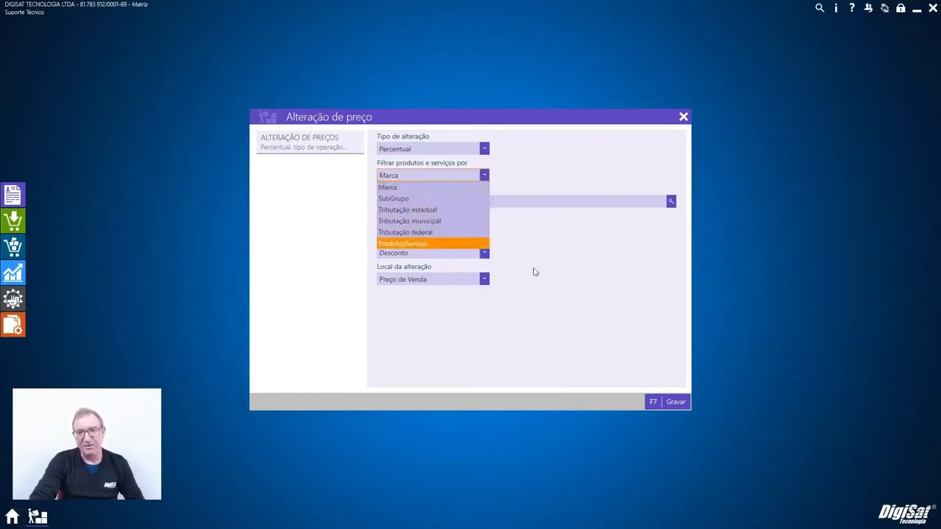
{"action": "left_click", "coordinate": [556, 251]}
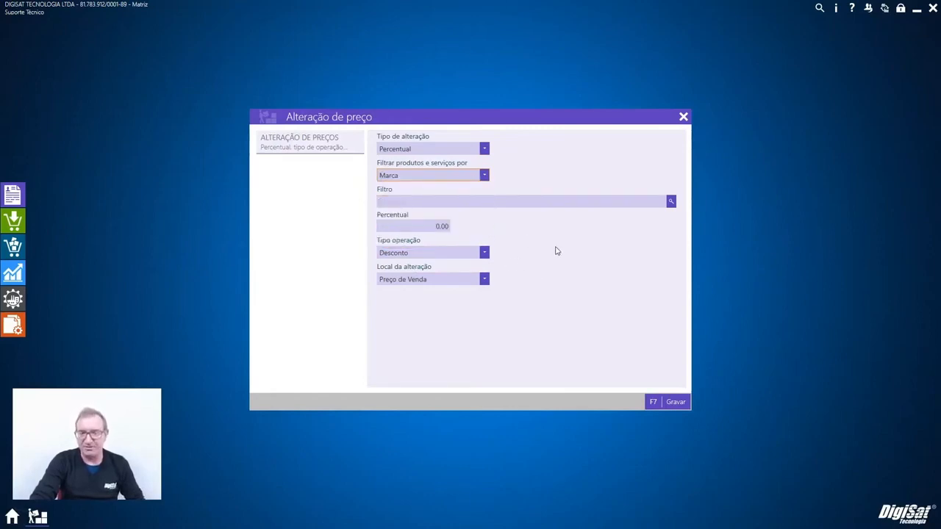
{"action": "left_click", "coordinate": [674, 404]}
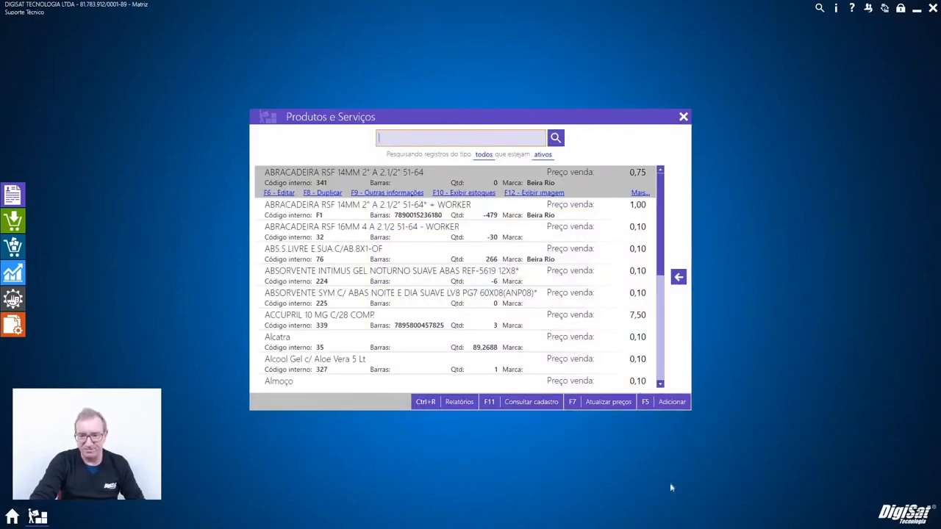
- Open the further information of the first listed ABRACADEIRA RSF 14MM product and examine its Rotatividade and price history
{"action": "left_click", "coordinate": [472, 177]}
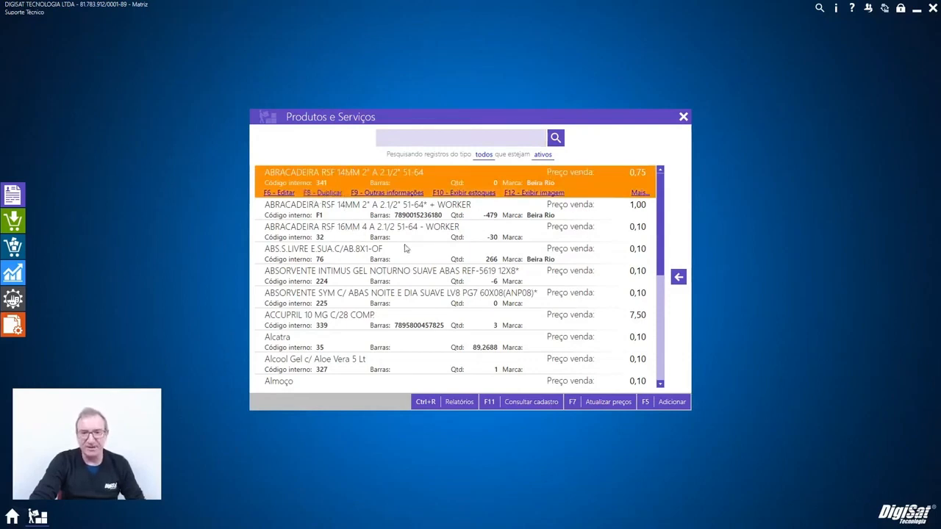
{"action": "left_click", "coordinate": [393, 195]}
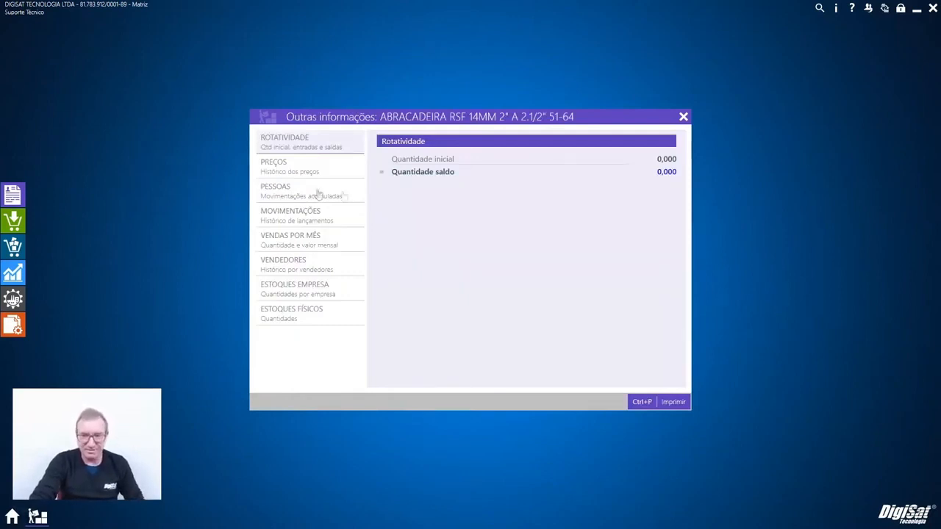
{"action": "left_click", "coordinate": [297, 157]}
{"action": "left_click", "coordinate": [289, 144]}
{"action": "left_click", "coordinate": [287, 170]}
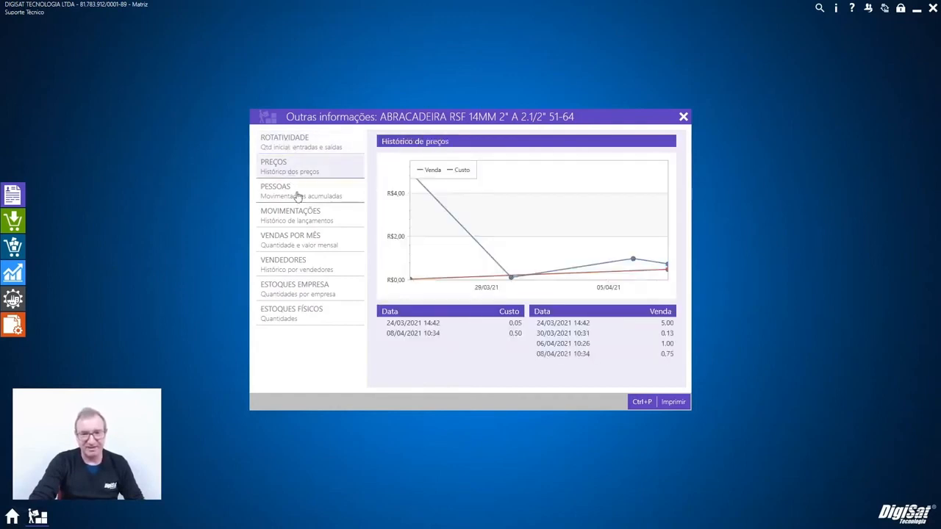
- Review the product's Pessoas, Movimentações, Vendas por mês and Vendedores histories
{"action": "left_click", "coordinate": [298, 195]}
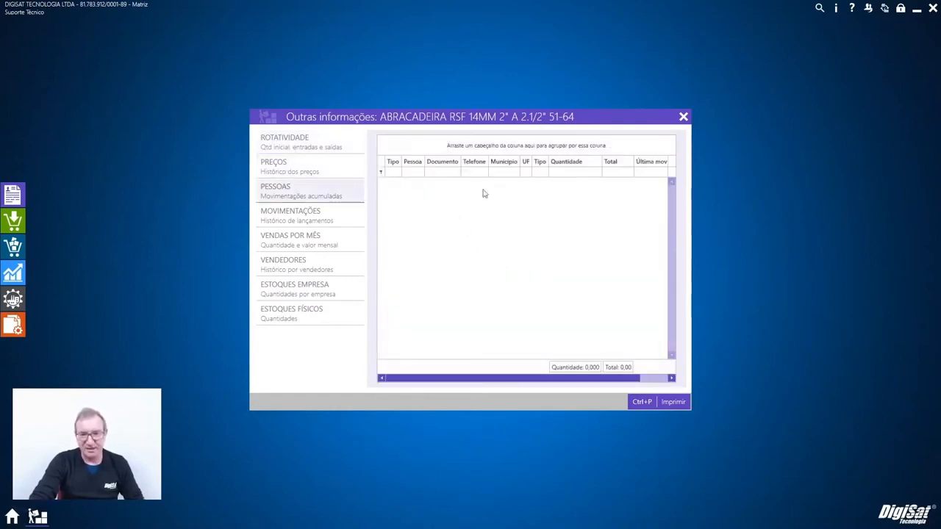
{"action": "left_click", "coordinate": [313, 221]}
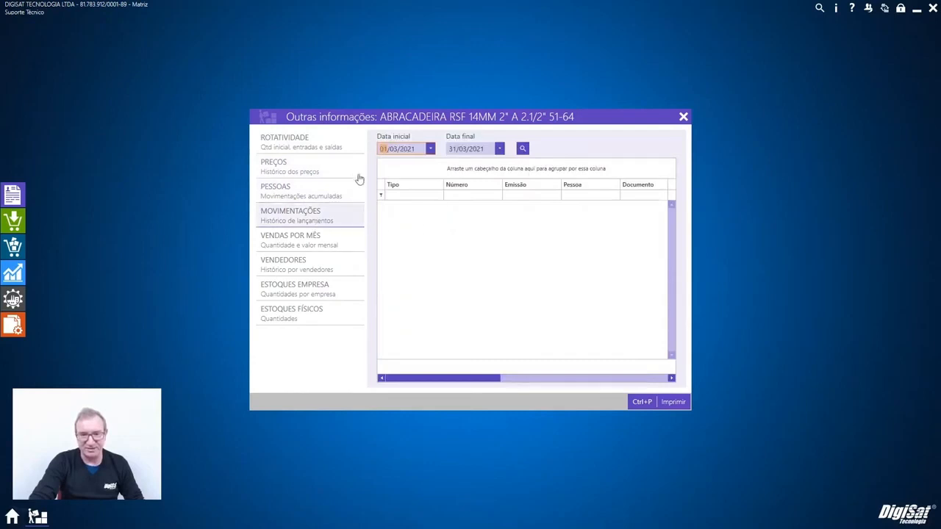
{"action": "left_click", "coordinate": [322, 247]}
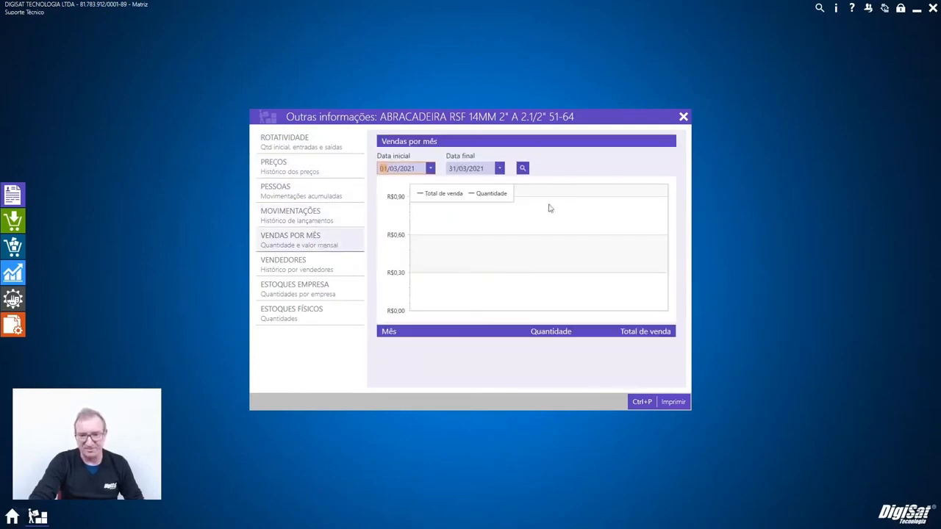
{"action": "left_click", "coordinate": [324, 272]}
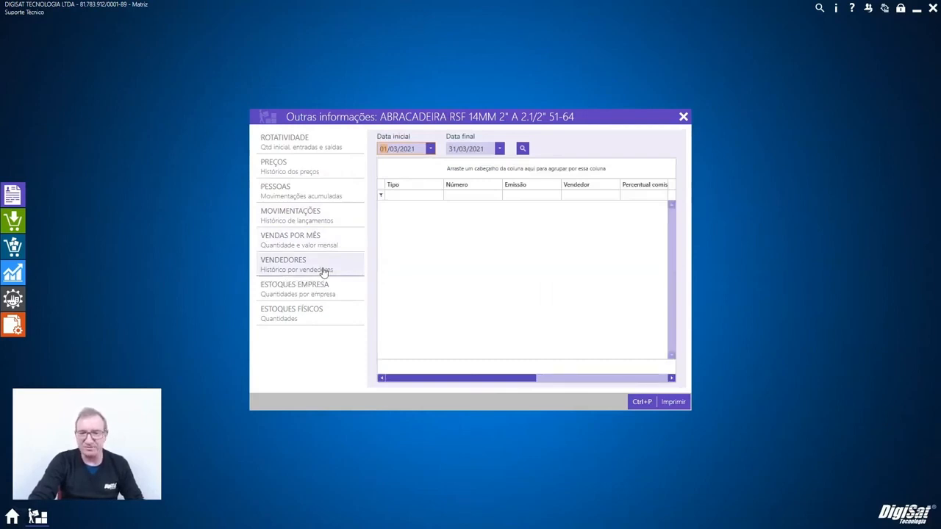
- Examine the product's stock per company with several companies' details expanded, check Estoques físicos, and close the product information
{"action": "left_click", "coordinate": [323, 299]}
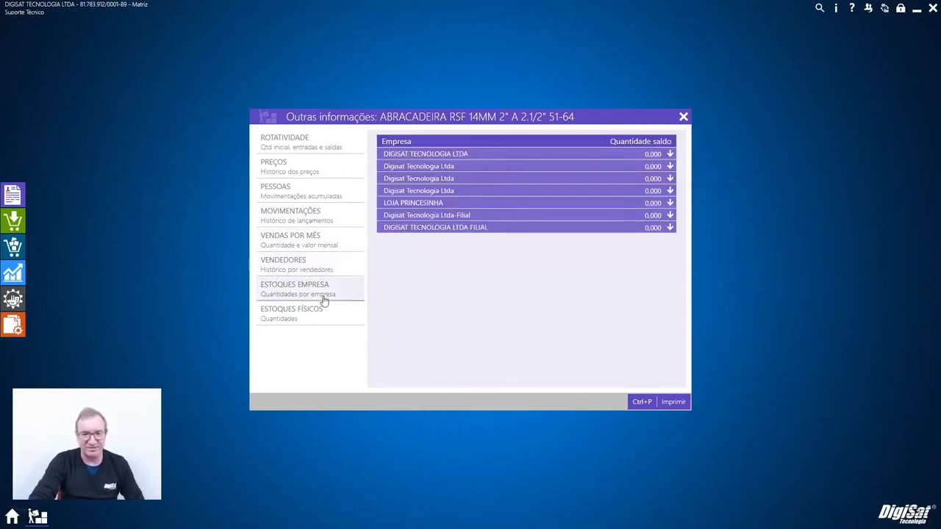
{"action": "left_click", "coordinate": [594, 156]}
{"action": "left_click", "coordinate": [586, 195]}
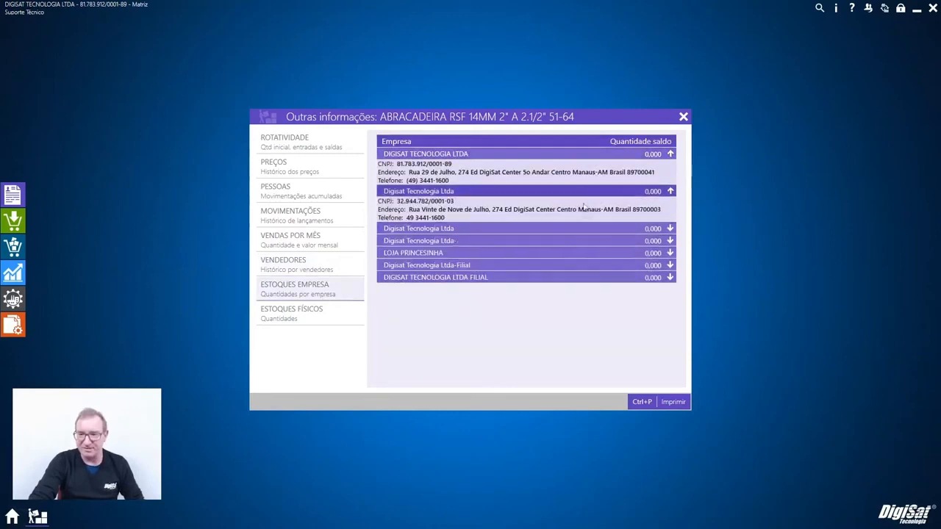
{"action": "left_click", "coordinate": [587, 230]}
{"action": "left_click", "coordinate": [589, 278]}
{"action": "left_click", "coordinate": [588, 327]}
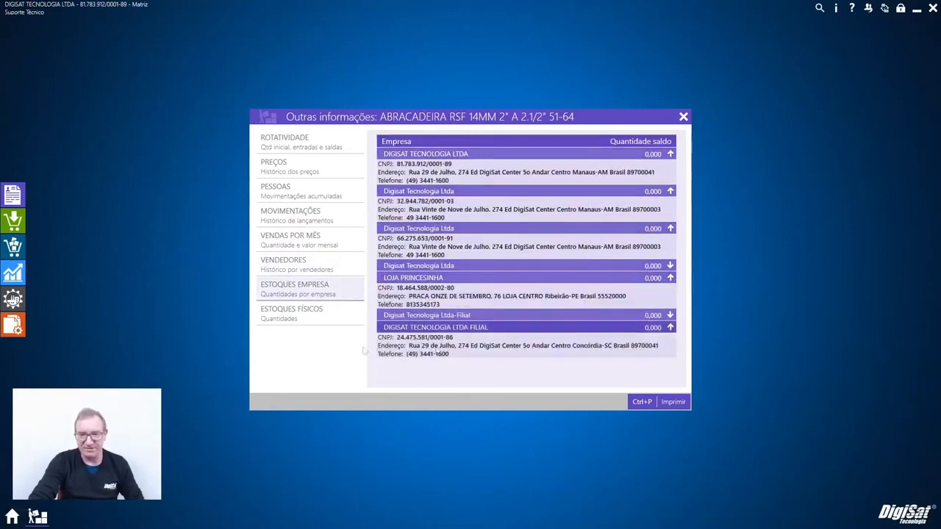
{"action": "left_click", "coordinate": [323, 317]}
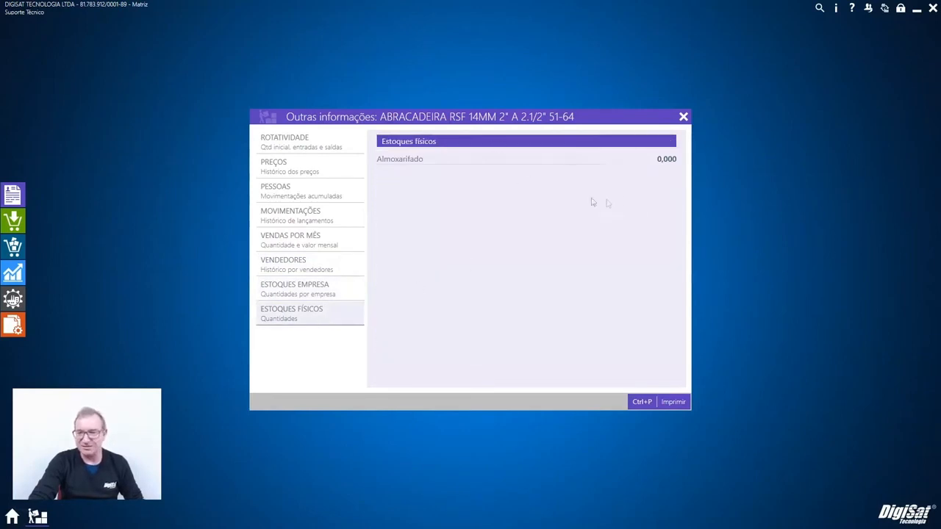
{"action": "left_click", "coordinate": [684, 118]}
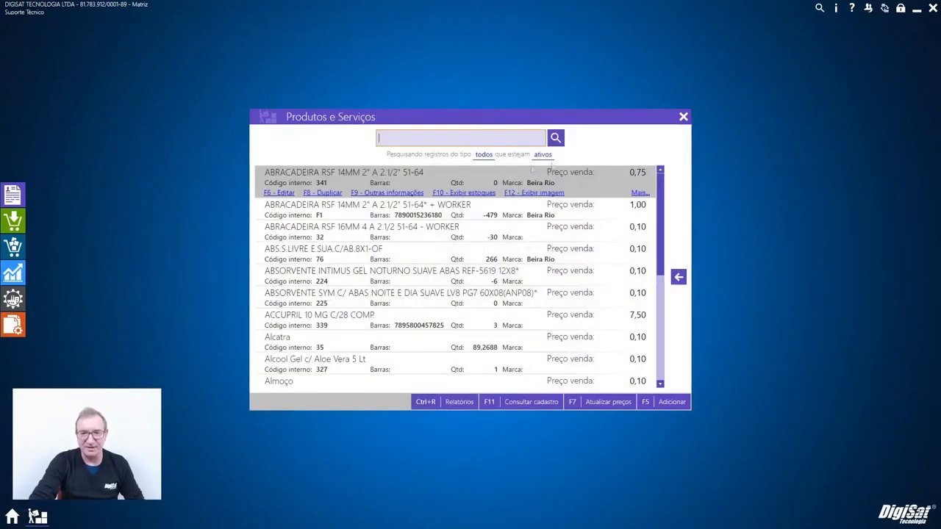
- Filter the product list to produto produzido and examine the Rotatividade of Cadeira Digisat Modelo A
{"action": "left_click", "coordinate": [483, 155]}
{"action": "left_click", "coordinate": [465, 269]}
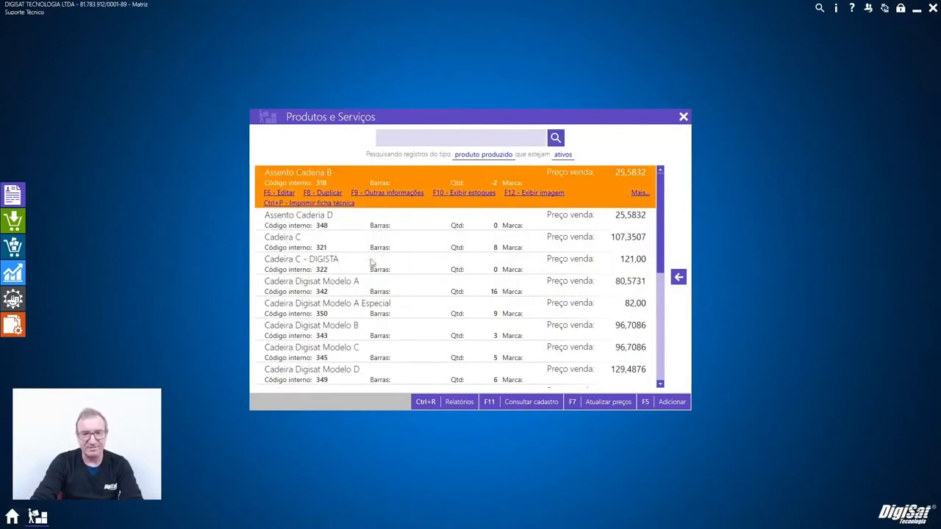
{"action": "left_click", "coordinate": [336, 293]}
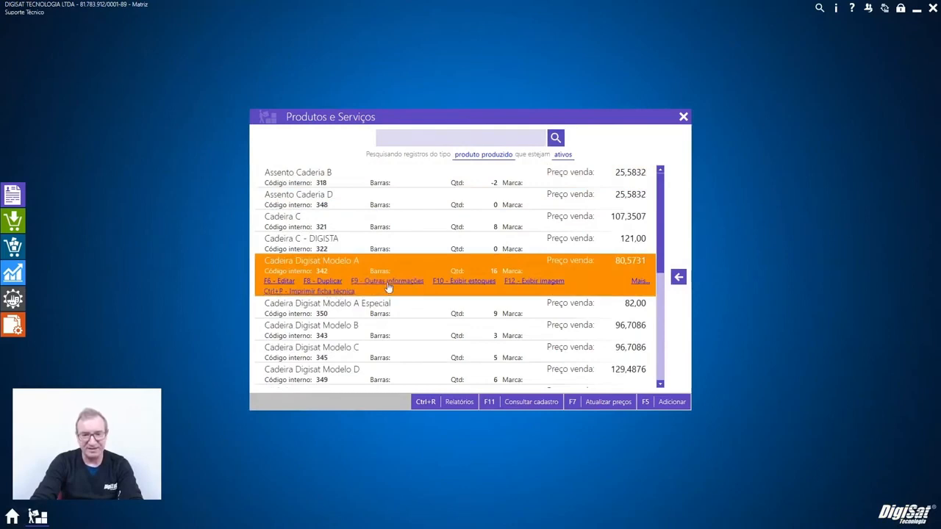
{"action": "left_click", "coordinate": [388, 282]}
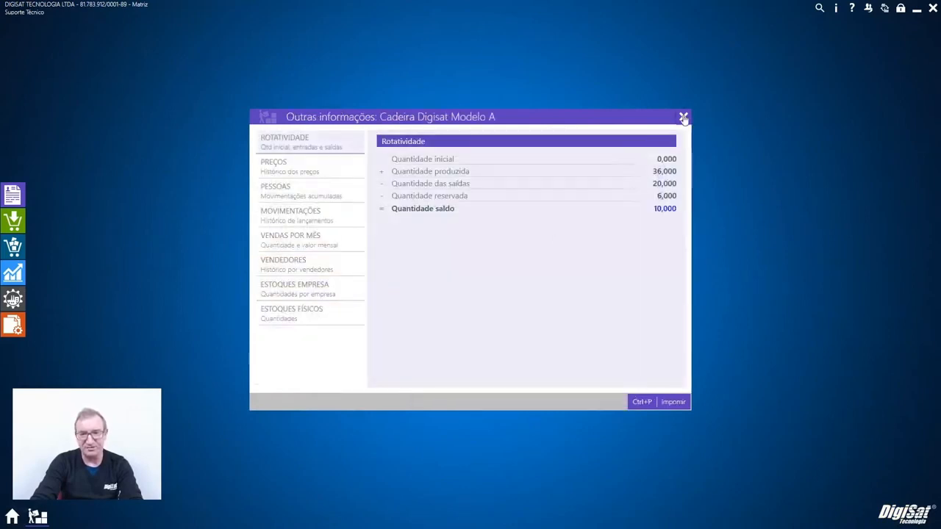
{"action": "left_click", "coordinate": [683, 116]}
- Examine the Rotatividade of Cadeira Digisat Modelo A Especial and return to the product list
{"action": "left_click", "coordinate": [375, 314]}
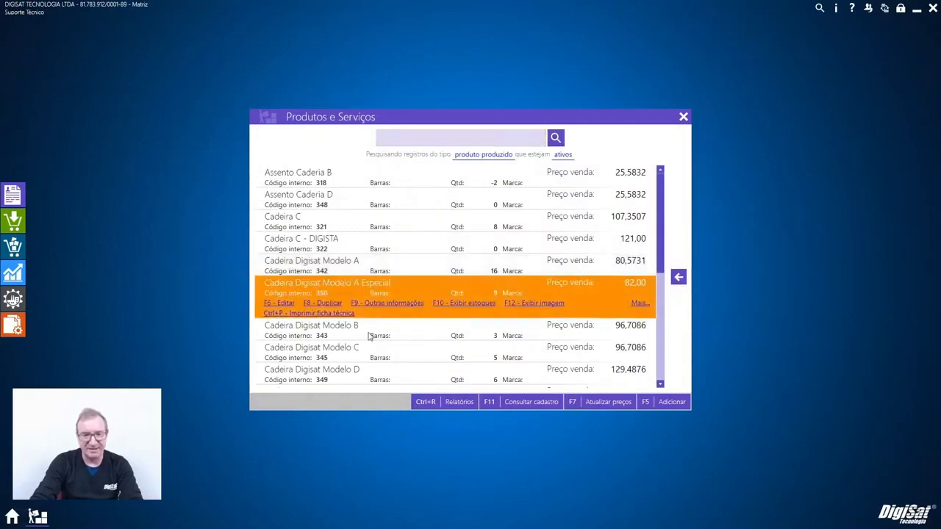
{"action": "left_click", "coordinate": [390, 305]}
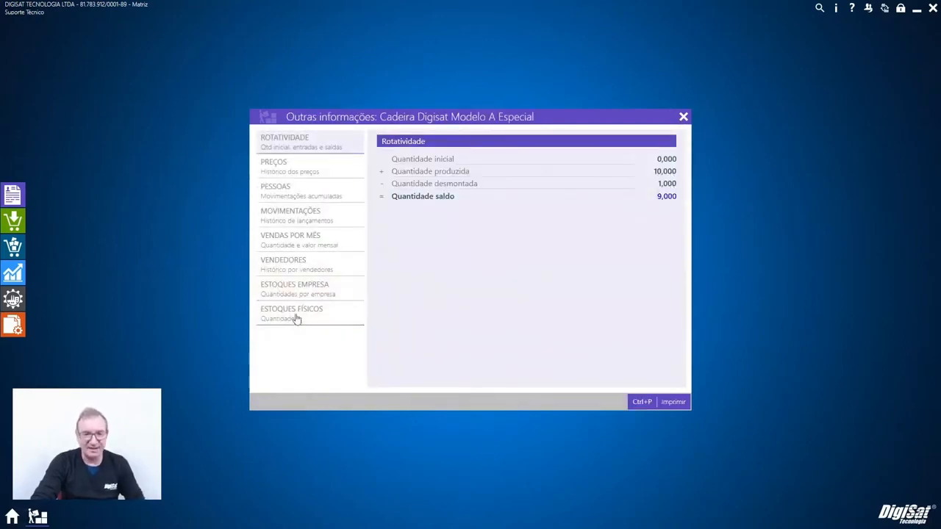
{"action": "left_click", "coordinate": [684, 117]}
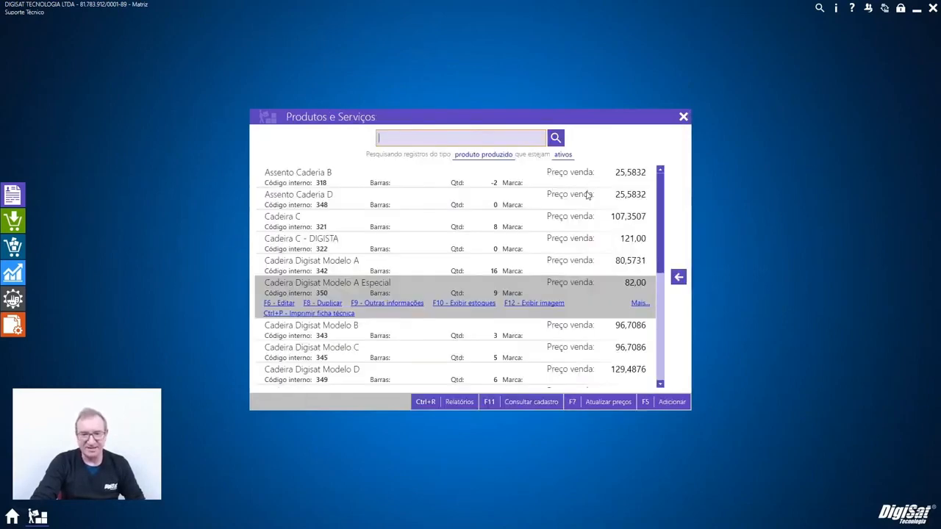
- Select Cadeira Digisat Modelo A to see its ficha técnica option, and set the record type filter to todos
{"action": "left_click", "coordinate": [397, 273]}
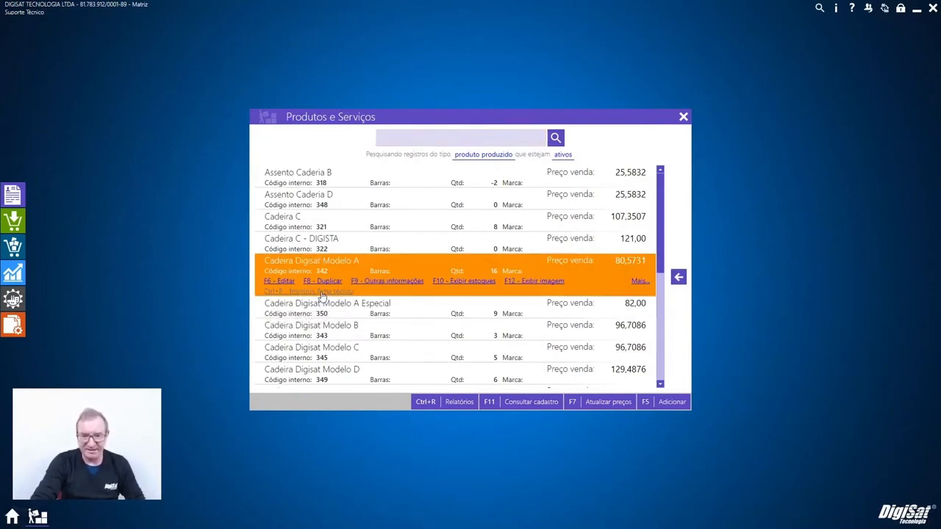
{"action": "left_click", "coordinate": [490, 155]}
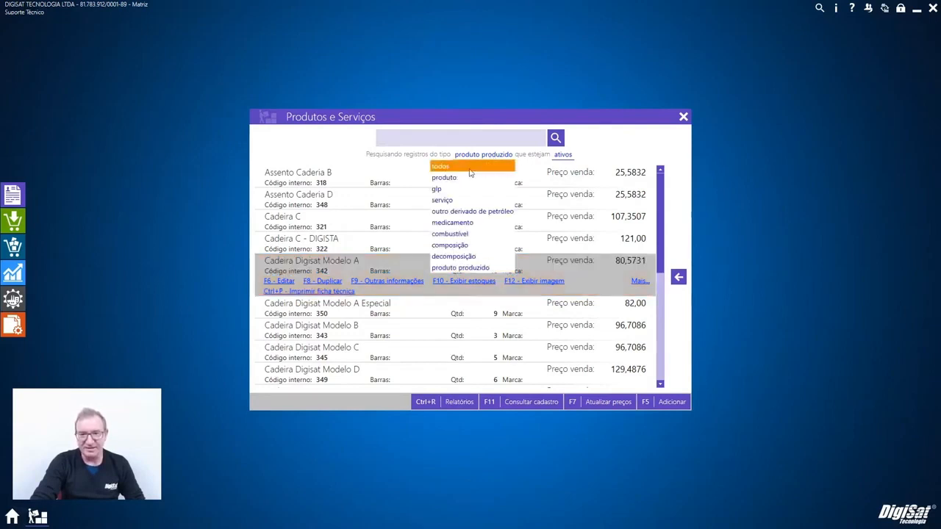
{"action": "left_click", "coordinate": [470, 170]}
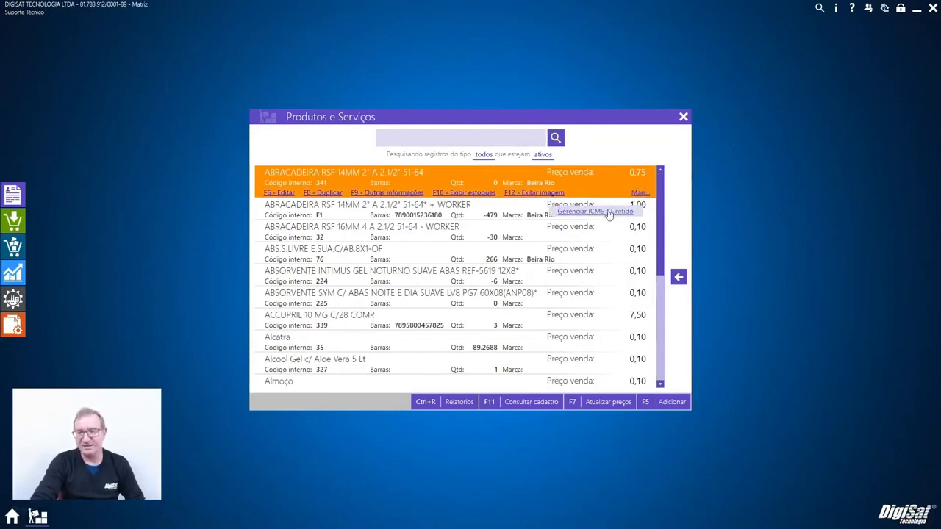
- Look over the retained ICMS ST base and value fields of the first listed product, and exit abandoning the changes
{"action": "left_click", "coordinate": [609, 214]}
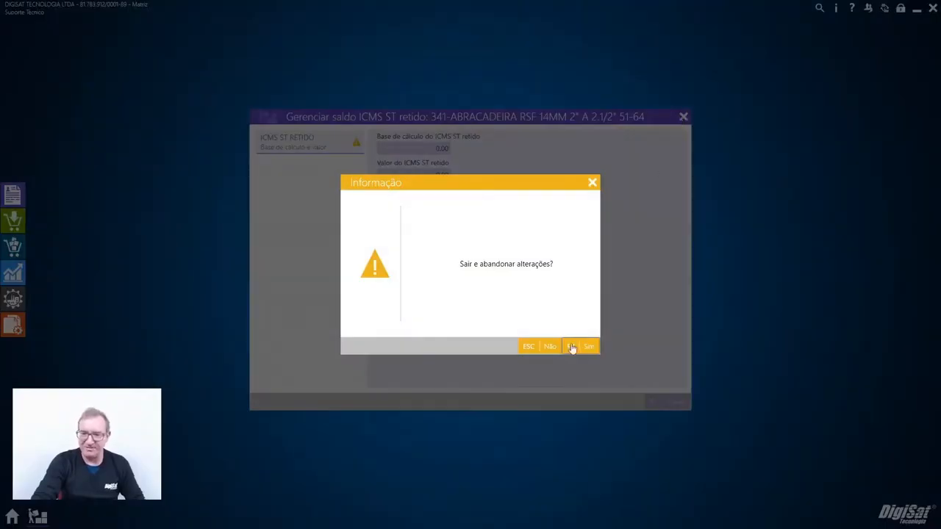
{"action": "left_click", "coordinate": [573, 348]}
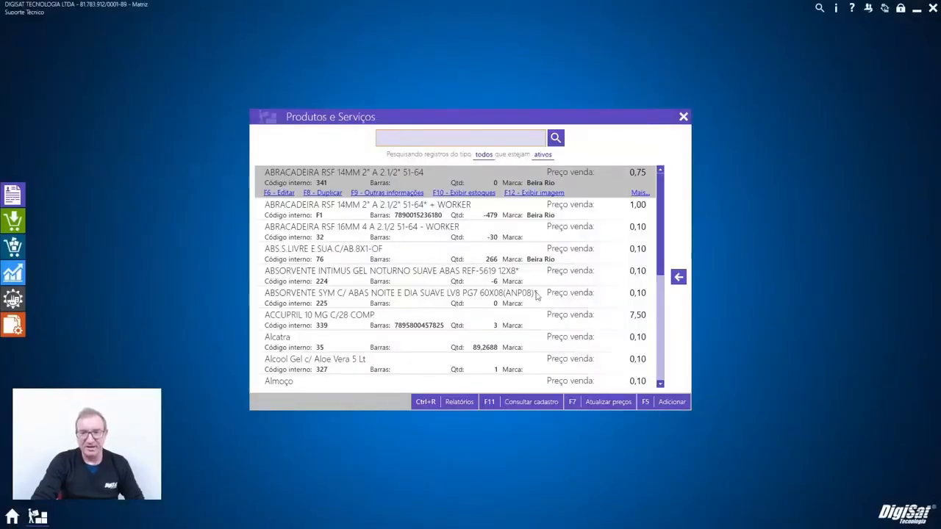
- Start a new product registration and compare the form sections offered for the types Produto, GLP and Serviço
{"action": "left_click", "coordinate": [668, 403]}
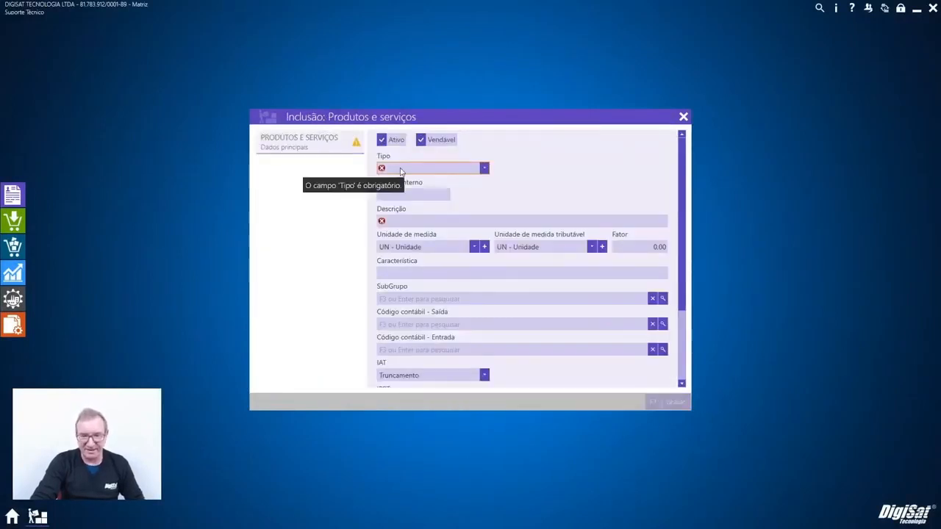
{"action": "left_click", "coordinate": [400, 172]}
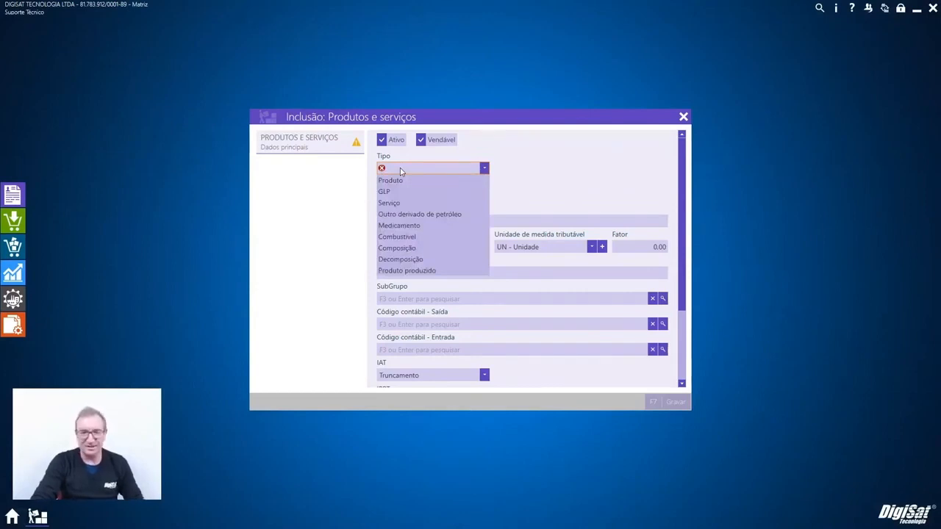
{"action": "left_click", "coordinate": [397, 184]}
{"action": "left_click", "coordinate": [399, 170]}
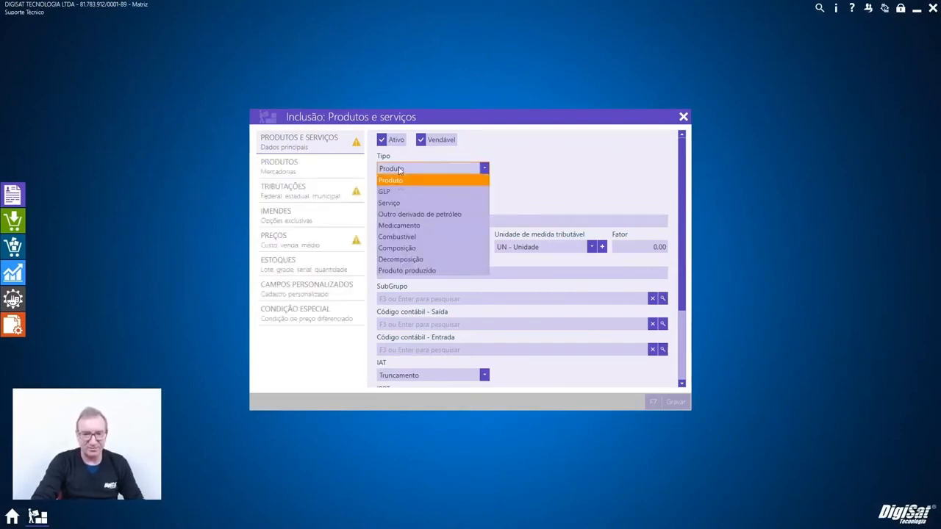
{"action": "left_click", "coordinate": [399, 194]}
{"action": "left_click", "coordinate": [399, 169]}
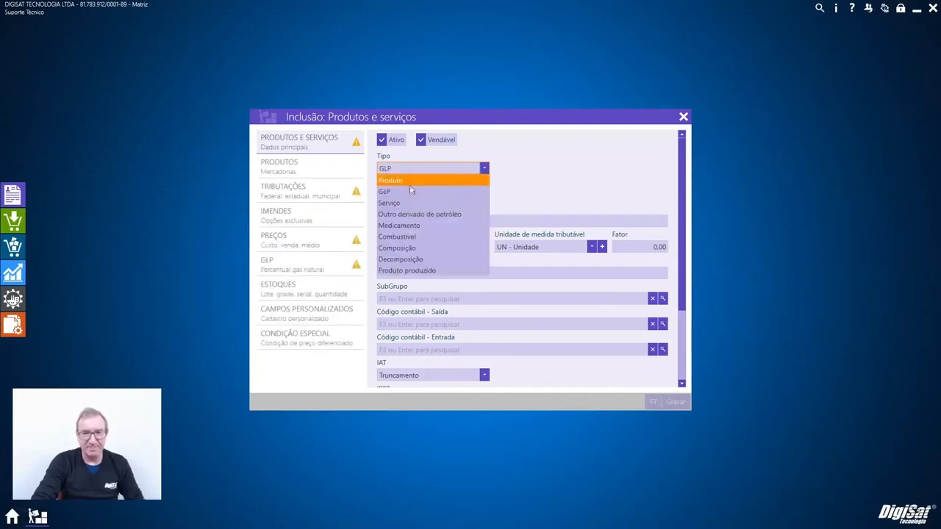
{"action": "left_click", "coordinate": [403, 203]}
- Compare the form sections for the types Outro derivado de petróleo, Medicamento, Combustível and Composição
{"action": "left_click", "coordinate": [400, 169]}
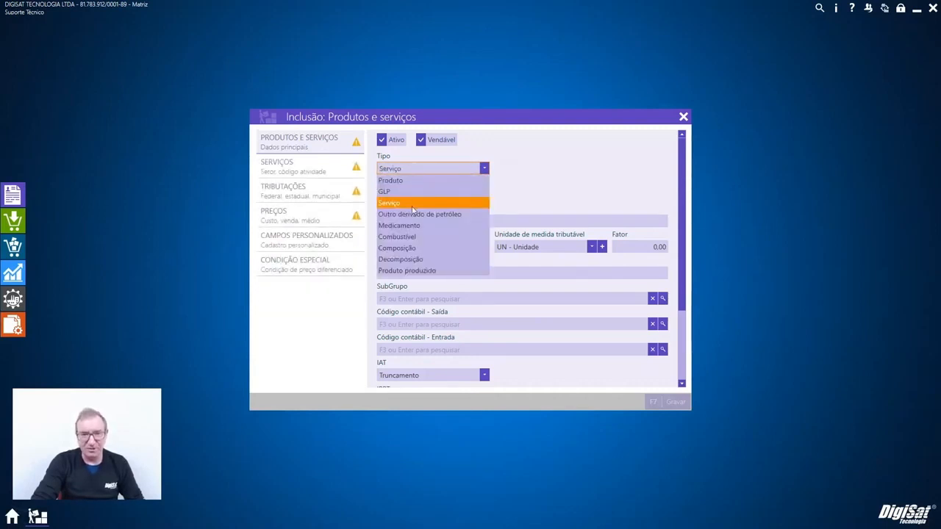
{"action": "left_click", "coordinate": [412, 215]}
{"action": "left_click", "coordinate": [412, 173]}
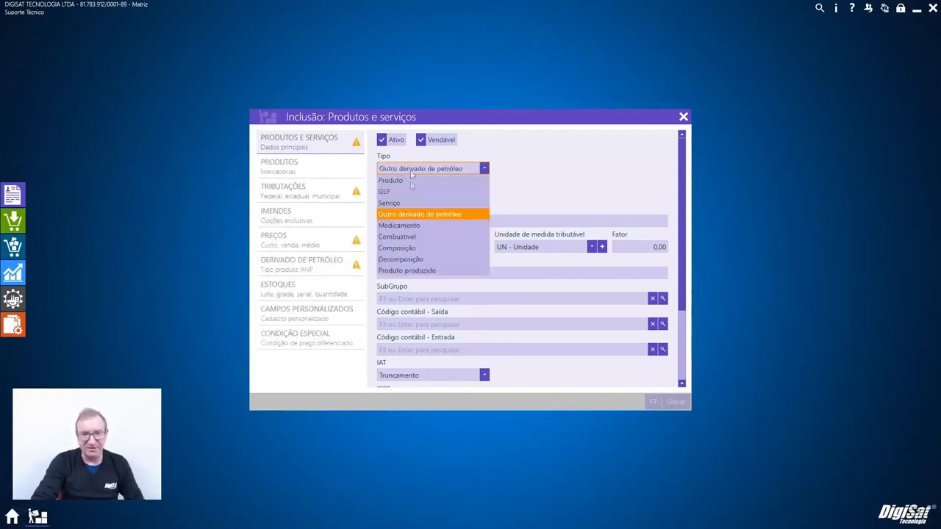
{"action": "left_click", "coordinate": [411, 226]}
{"action": "left_click", "coordinate": [421, 171]}
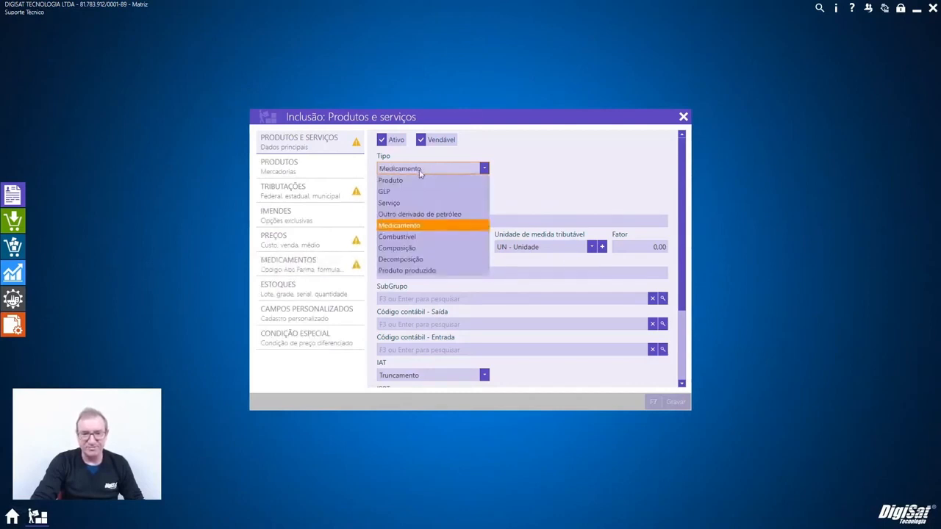
{"action": "left_click", "coordinate": [421, 238]}
{"action": "left_click", "coordinate": [423, 172]}
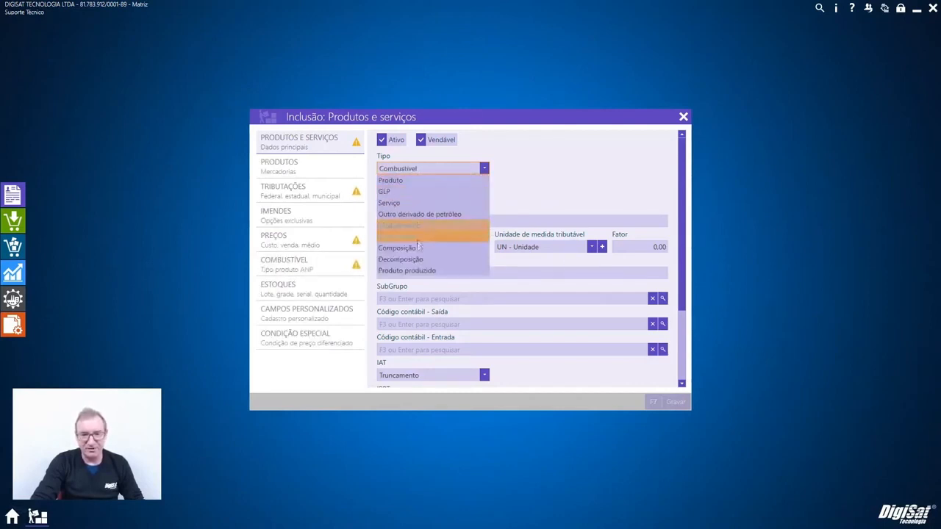
{"action": "left_click", "coordinate": [417, 248]}
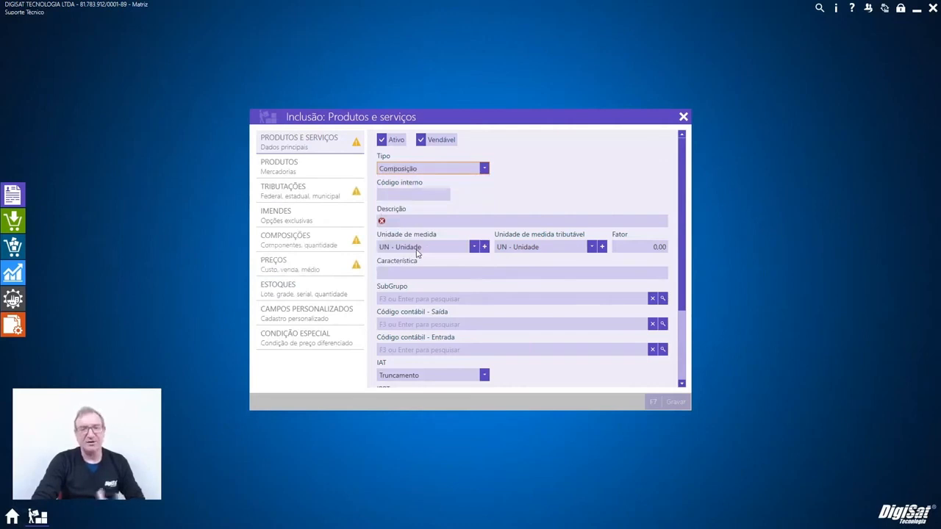
- Compare the form sections for the types Decomposição and Produto produzido, and set the type back to Produto
{"action": "left_click", "coordinate": [438, 171]}
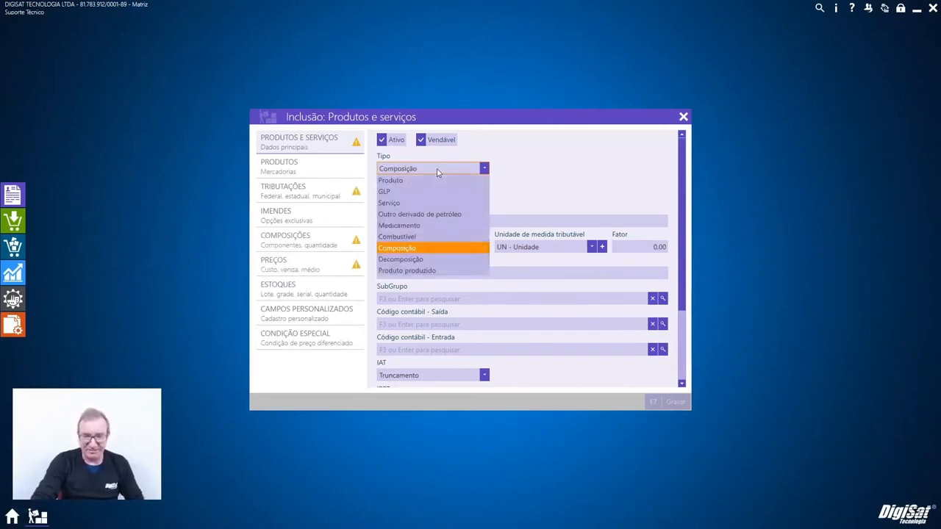
{"action": "left_click", "coordinate": [430, 259]}
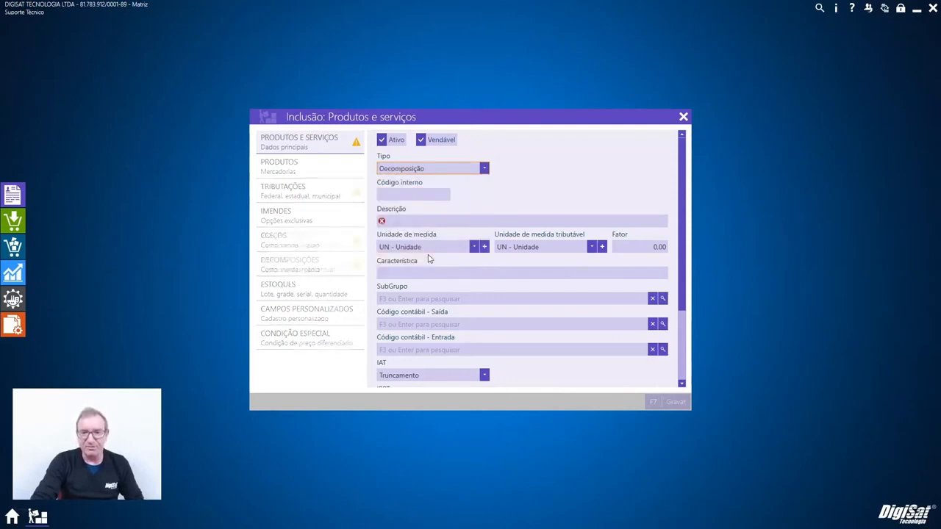
{"action": "left_click", "coordinate": [409, 222]}
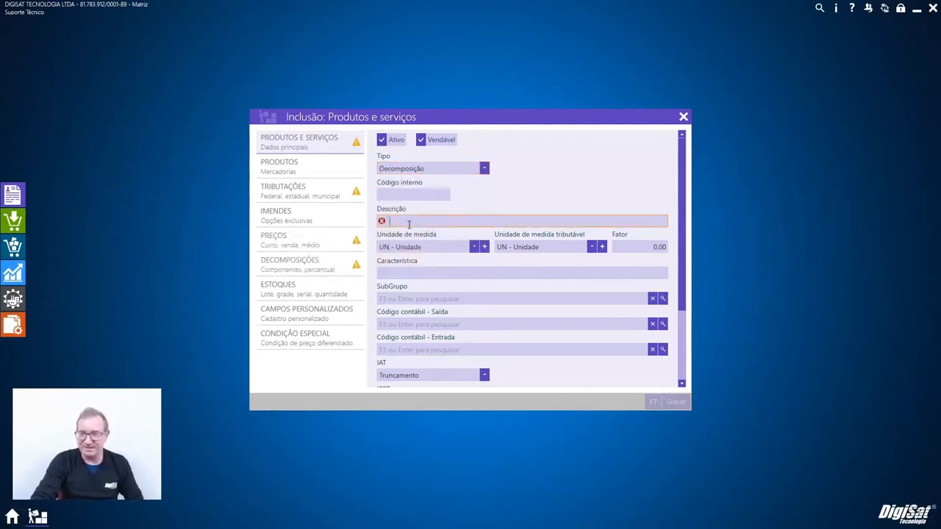
{"action": "left_click", "coordinate": [430, 171]}
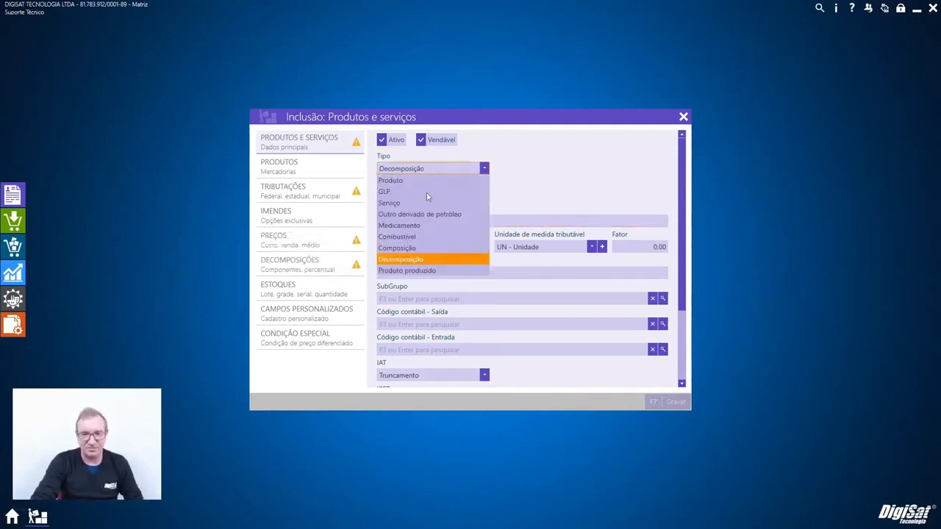
{"action": "left_click", "coordinate": [416, 269]}
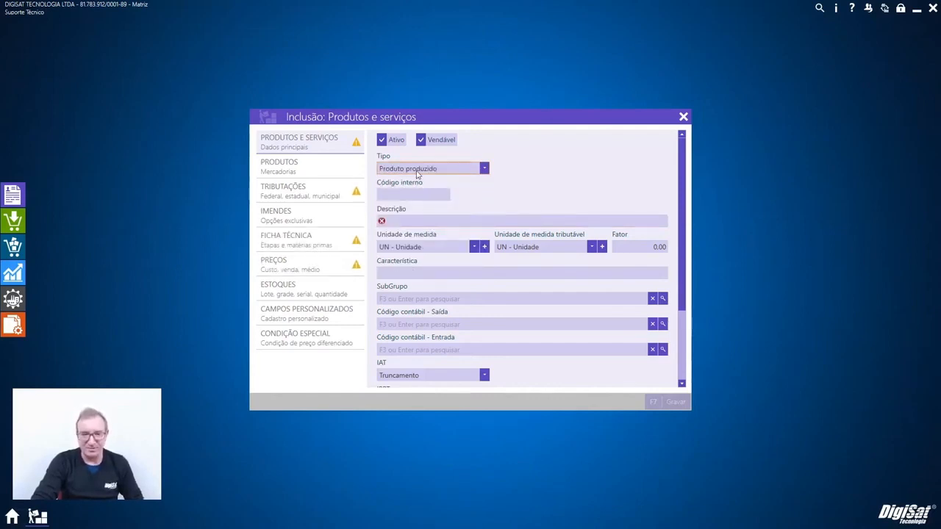
{"action": "left_click", "coordinate": [417, 173]}
{"action": "left_click", "coordinate": [410, 182]}
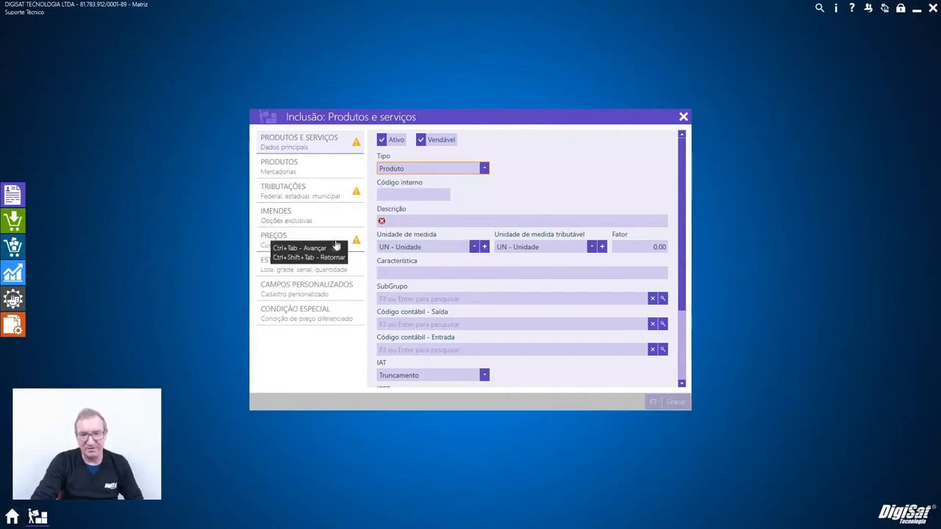
- Set the new record's type to Serviço and examine its service-specific sections
{"action": "left_click", "coordinate": [420, 168]}
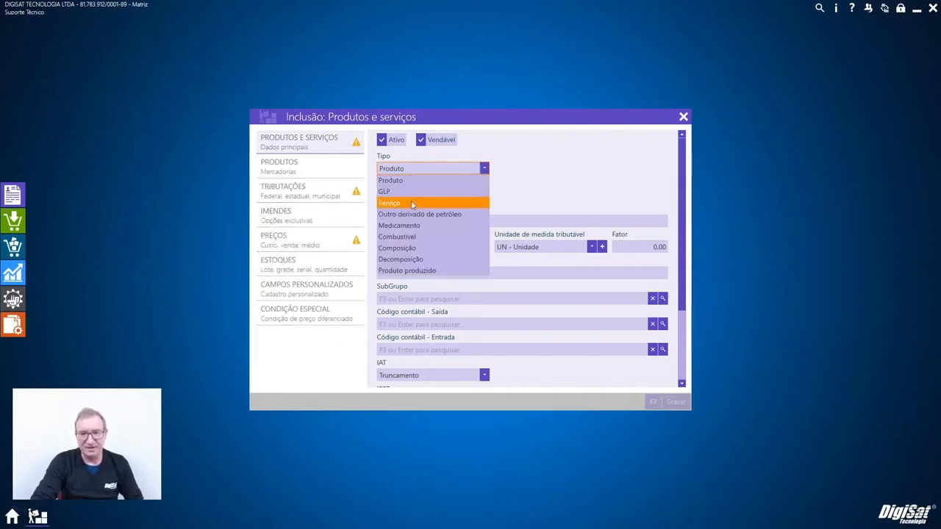
{"action": "left_click", "coordinate": [412, 203]}
{"action": "left_click", "coordinate": [415, 169]}
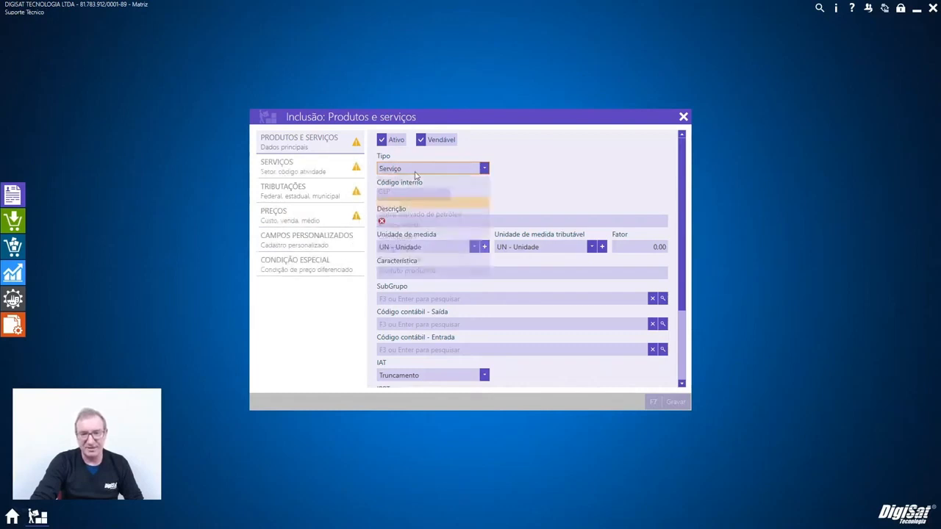
{"action": "left_click", "coordinate": [321, 177]}
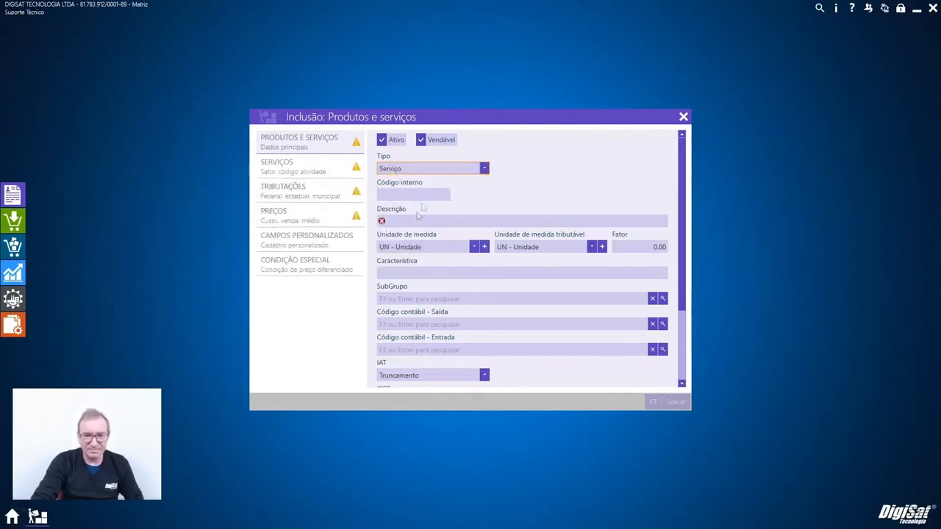
- Set the type to Produto produzido, examine its ficha técnica, and exit abandoning the new registration
{"action": "left_click", "coordinate": [431, 169]}
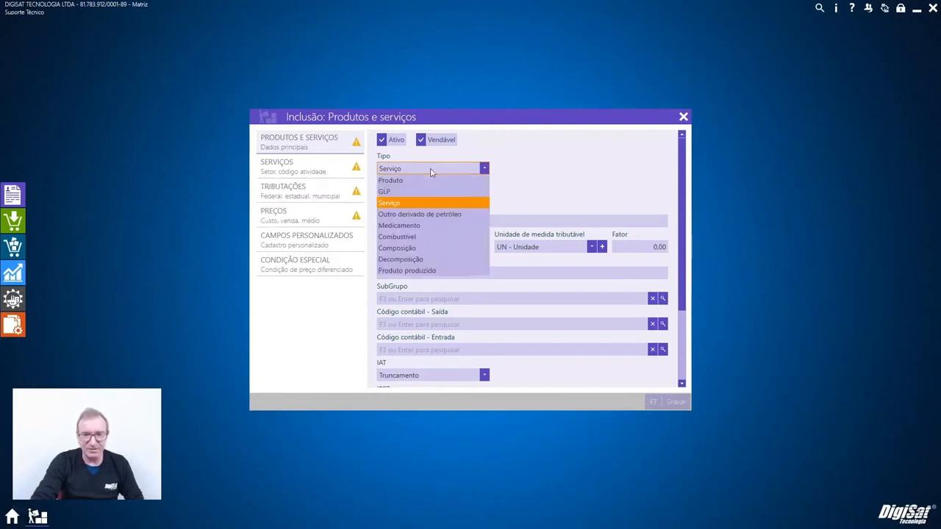
{"action": "left_click", "coordinate": [416, 271]}
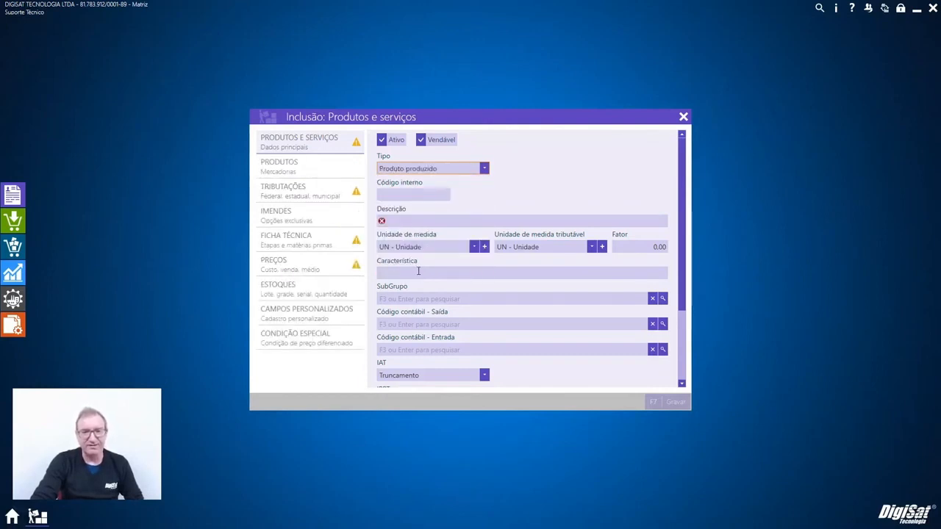
{"action": "left_click", "coordinate": [302, 248]}
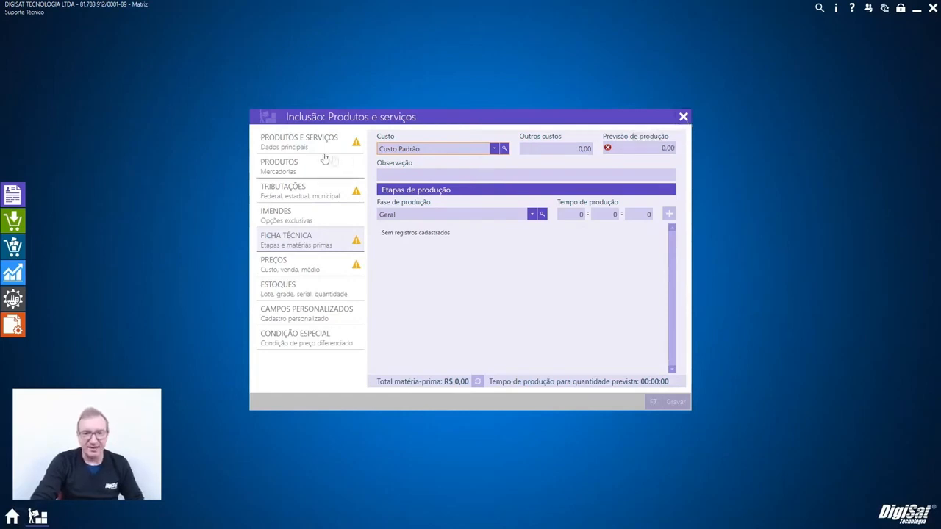
{"action": "left_click", "coordinate": [684, 117]}
{"action": "left_click", "coordinate": [573, 350]}
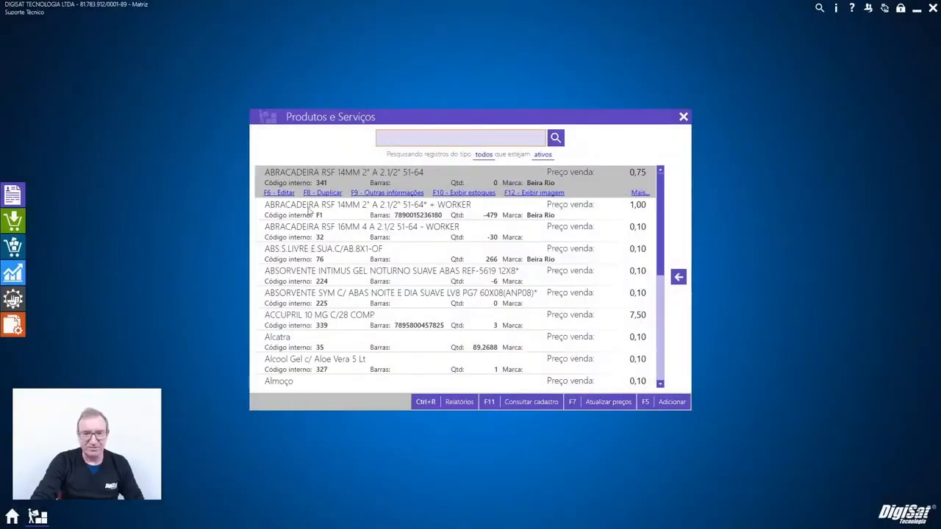
- Start a new registration of type Produto and go through the stock types Grade, Serial and Lote
{"action": "left_click", "coordinate": [672, 402]}
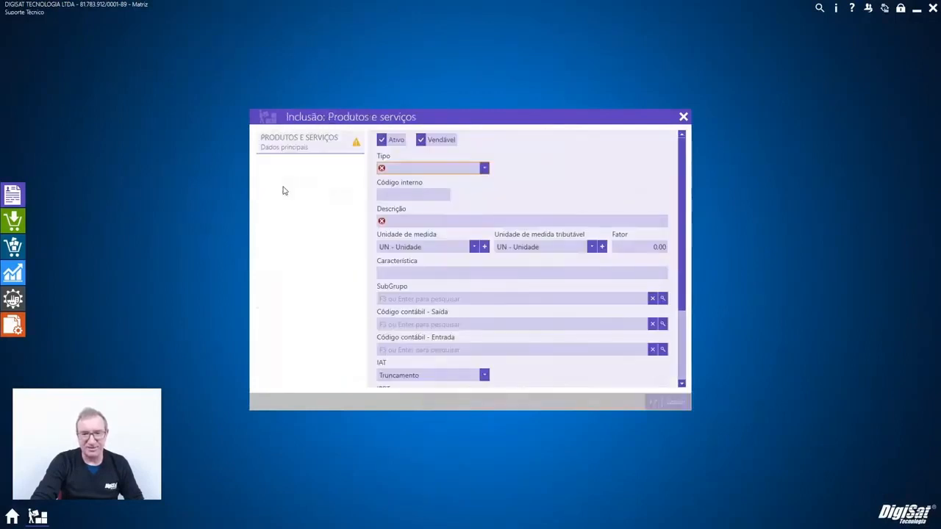
{"action": "left_click", "coordinate": [380, 171]}
{"action": "left_click", "coordinate": [390, 180]}
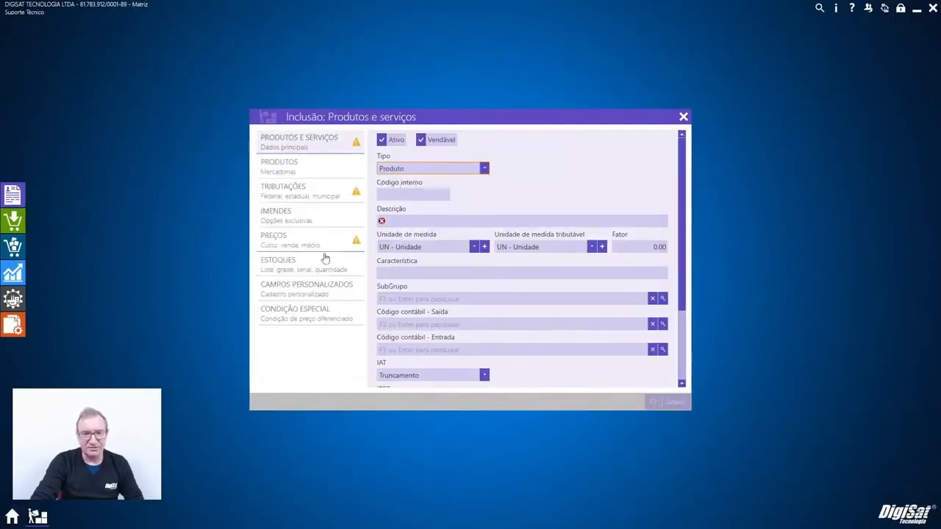
{"action": "left_click", "coordinate": [318, 267]}
{"action": "left_click", "coordinate": [452, 150]}
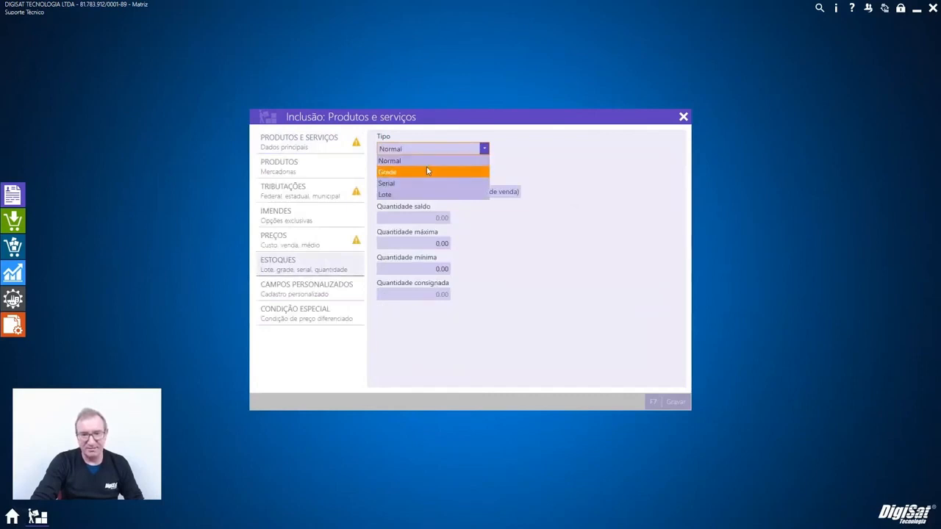
{"action": "left_click", "coordinate": [427, 171]}
{"action": "left_click", "coordinate": [430, 150]}
{"action": "left_click", "coordinate": [421, 184]}
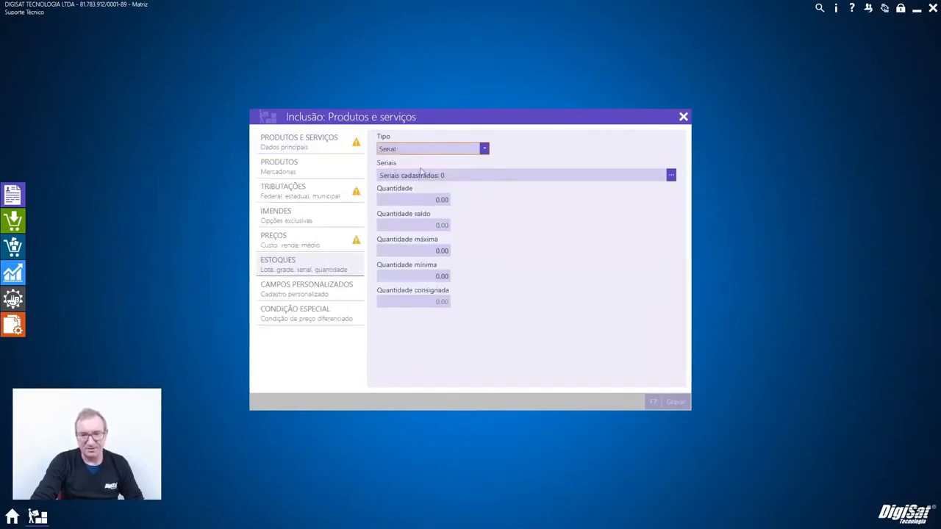
{"action": "left_click", "coordinate": [425, 151]}
{"action": "left_click", "coordinate": [411, 195]}
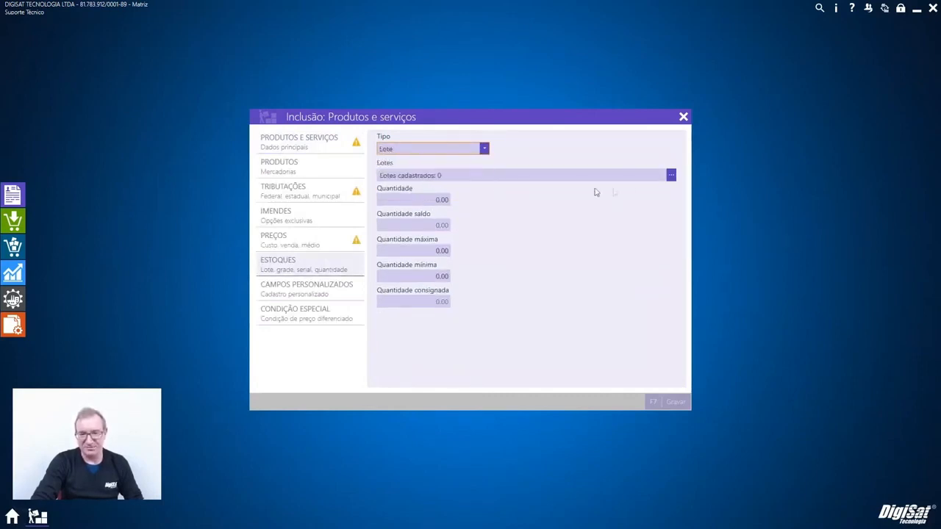
- Examine the fields and type options of a new lot, cancel it, and exit abandoning the product registration
{"action": "left_click", "coordinate": [671, 176]}
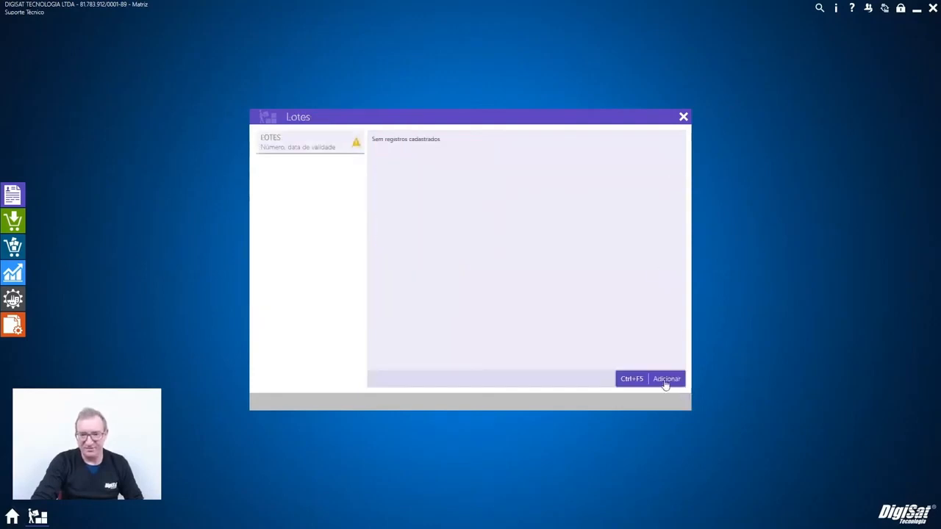
{"action": "left_click", "coordinate": [665, 384]}
{"action": "left_click", "coordinate": [460, 234]}
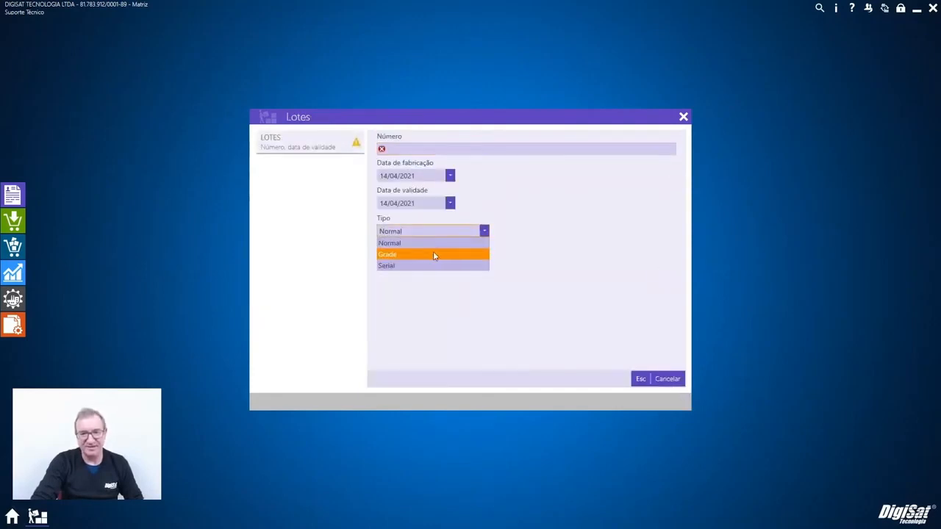
{"action": "left_click", "coordinate": [658, 381]}
{"action": "left_click", "coordinate": [659, 380]}
{"action": "left_click", "coordinate": [683, 117]}
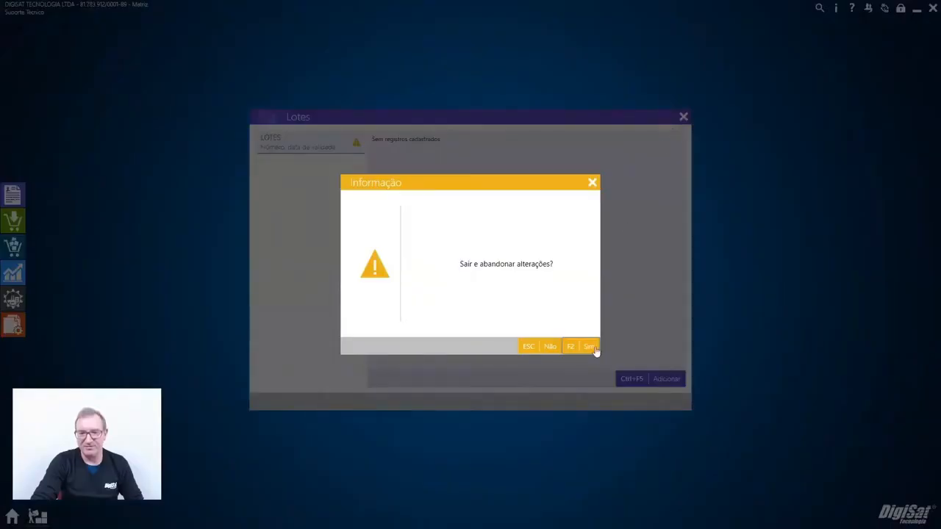
{"action": "left_click", "coordinate": [596, 351]}
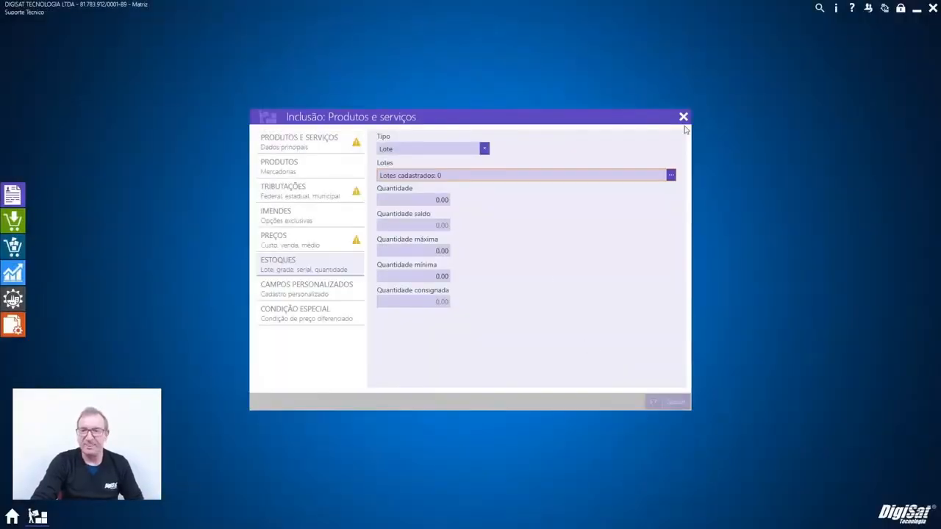
{"action": "left_click", "coordinate": [684, 117]}
{"action": "left_click", "coordinate": [590, 347]}
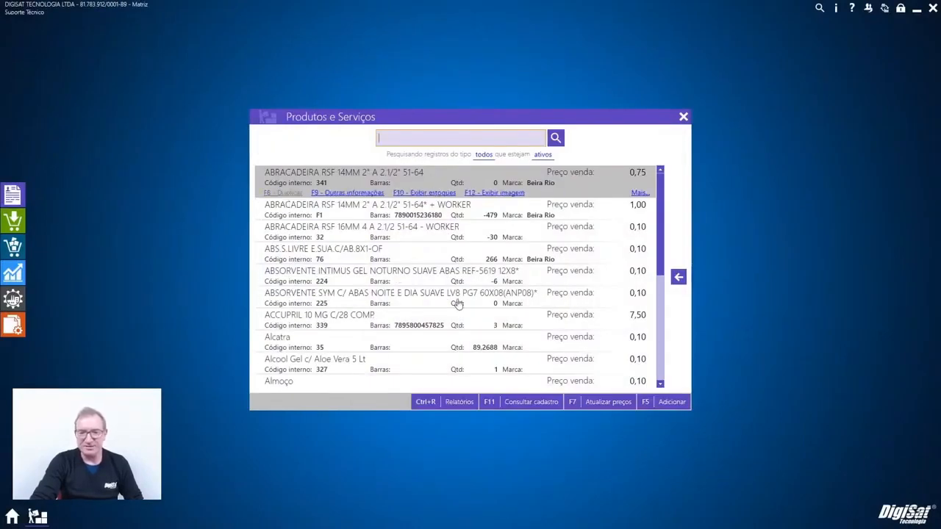
- Open the first listed product for editing and examine its Percentual para cashback field
{"action": "key", "text": "Return"}
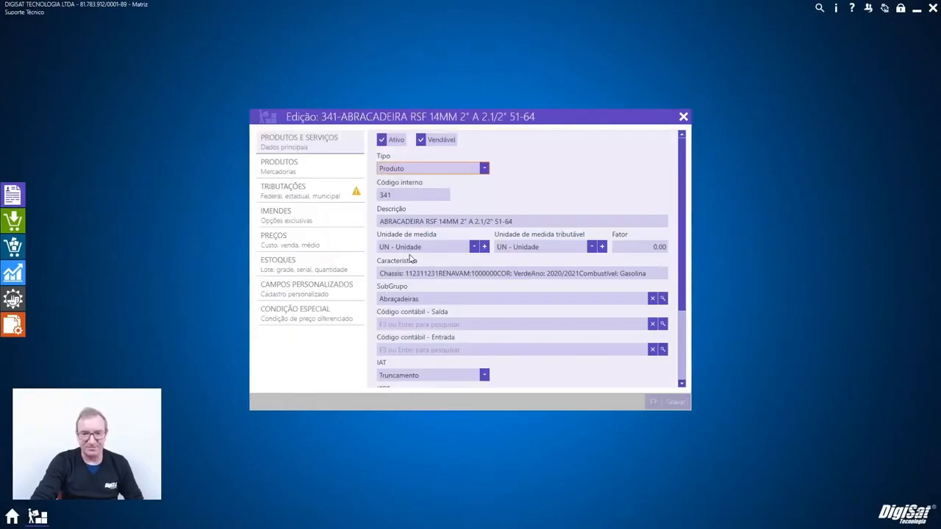
{"action": "scroll", "coordinate": [443, 307], "scroll_direction": "down", "scroll_amount": 3}
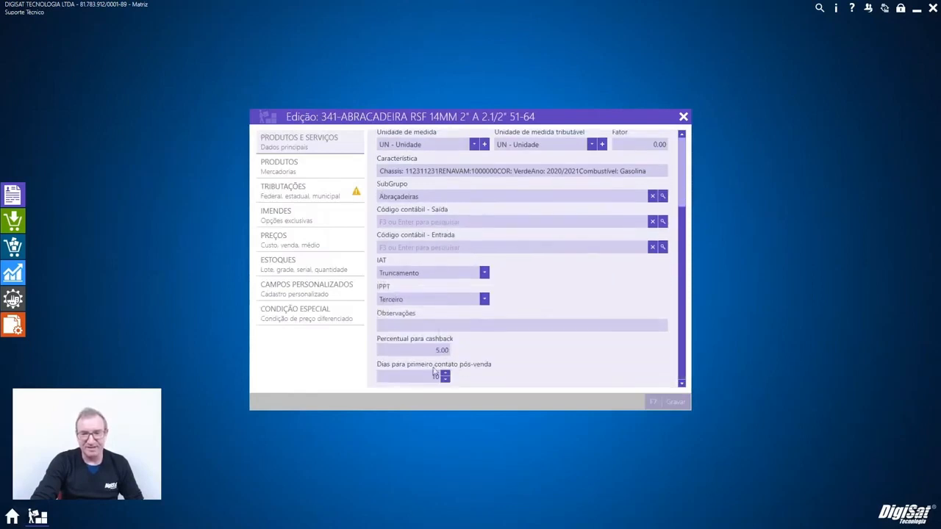
{"action": "left_click", "coordinate": [415, 351]}
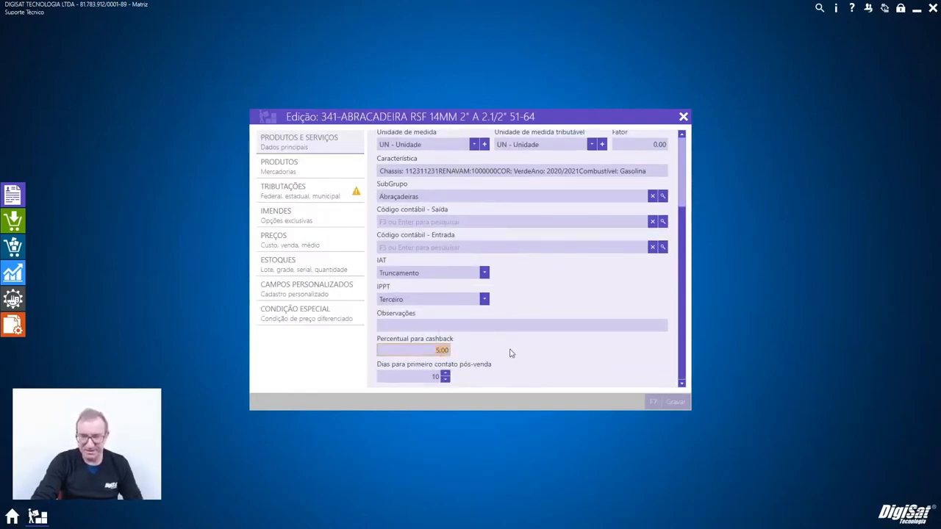
- Examine the product's Preços section and, in the main data, the Dias para primeiro contato pós-venda field
{"action": "left_click", "coordinate": [286, 239]}
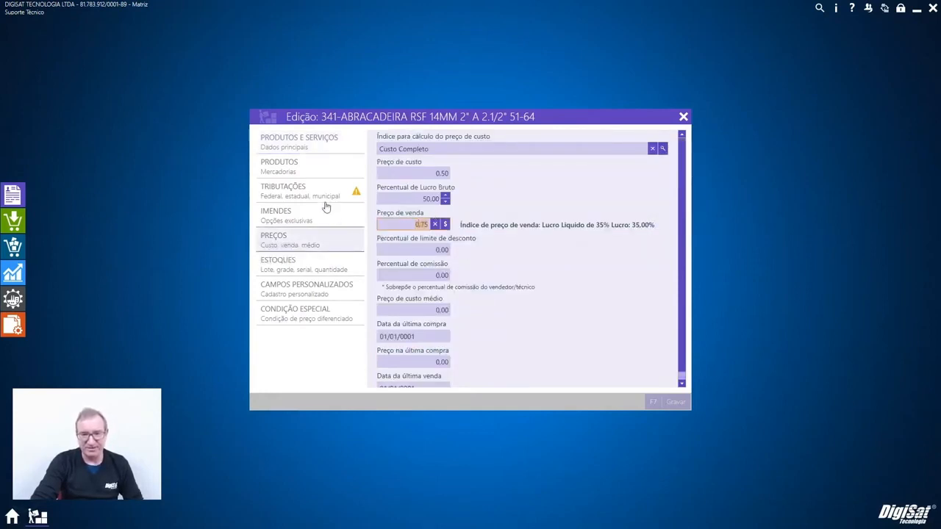
{"action": "left_click", "coordinate": [303, 171]}
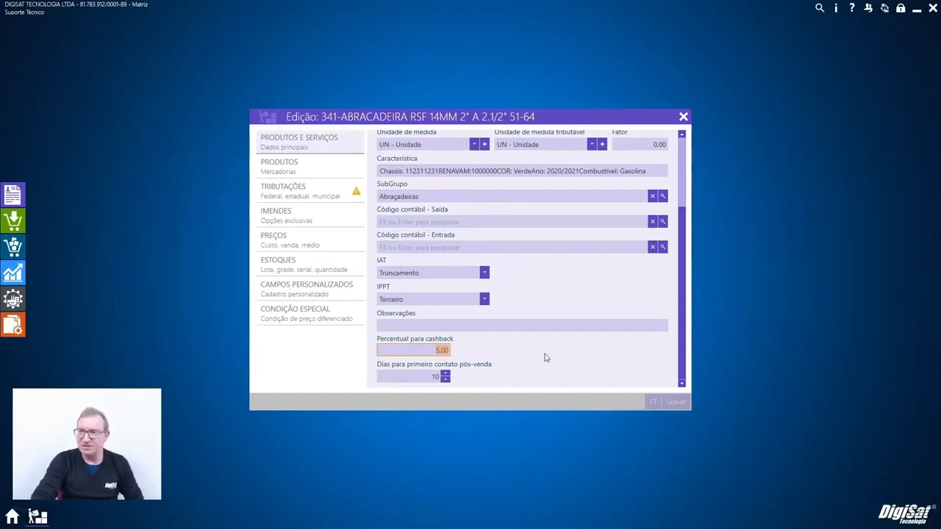
{"action": "key", "text": "Tab"}
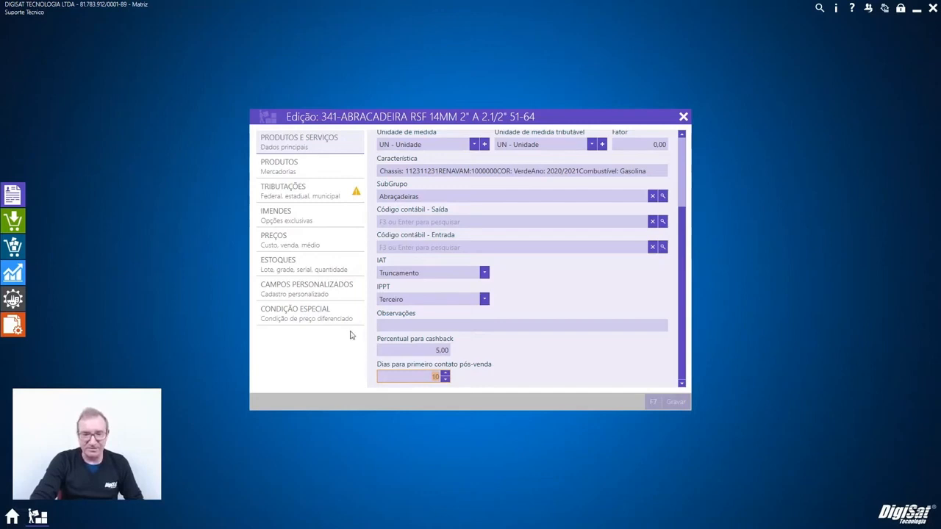
- Under Condição especial, try the option Na venda de 'N' itens, o preço do último será 'X', and exit abandoning the changes
{"action": "left_click", "coordinate": [292, 322]}
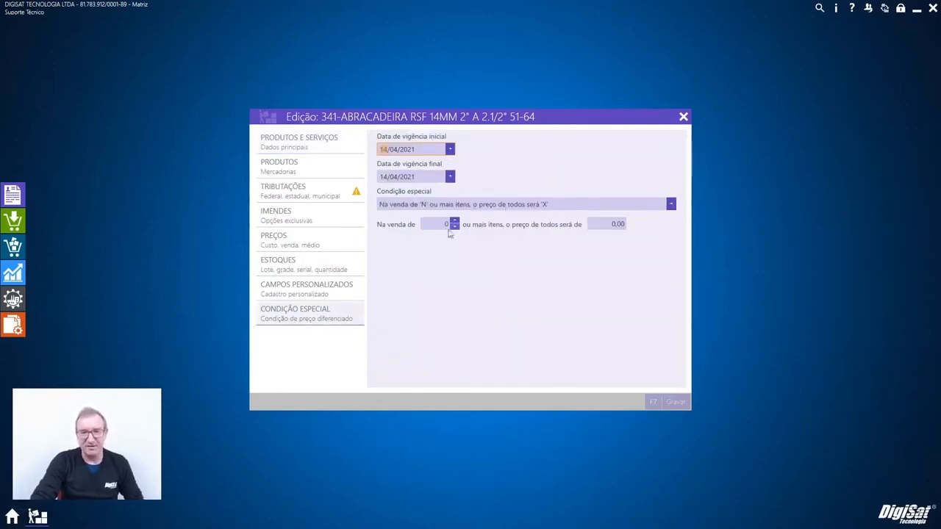
{"action": "left_click", "coordinate": [563, 207]}
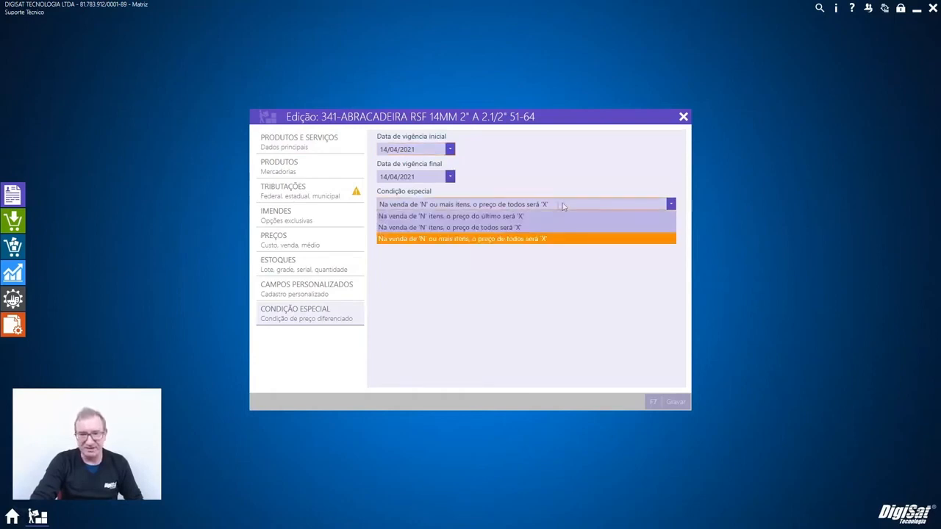
{"action": "left_click", "coordinate": [516, 216]}
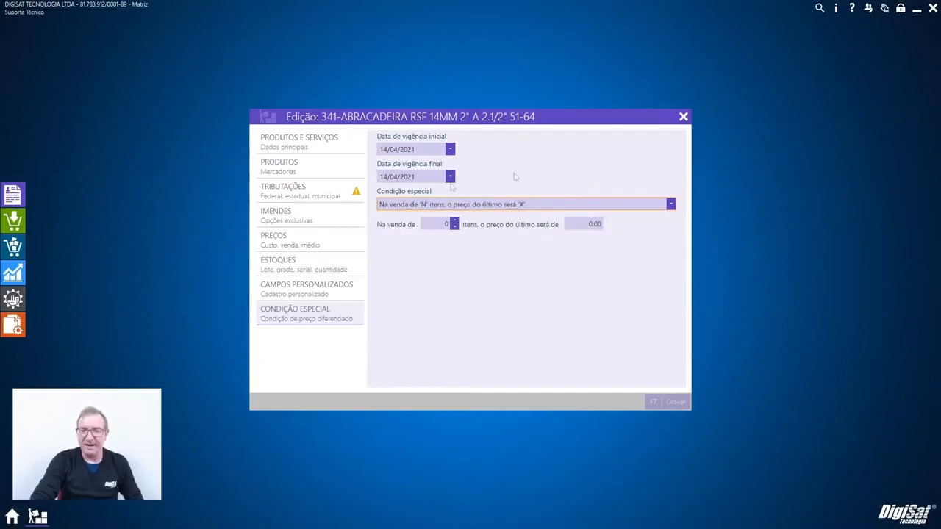
{"action": "left_click", "coordinate": [683, 119]}
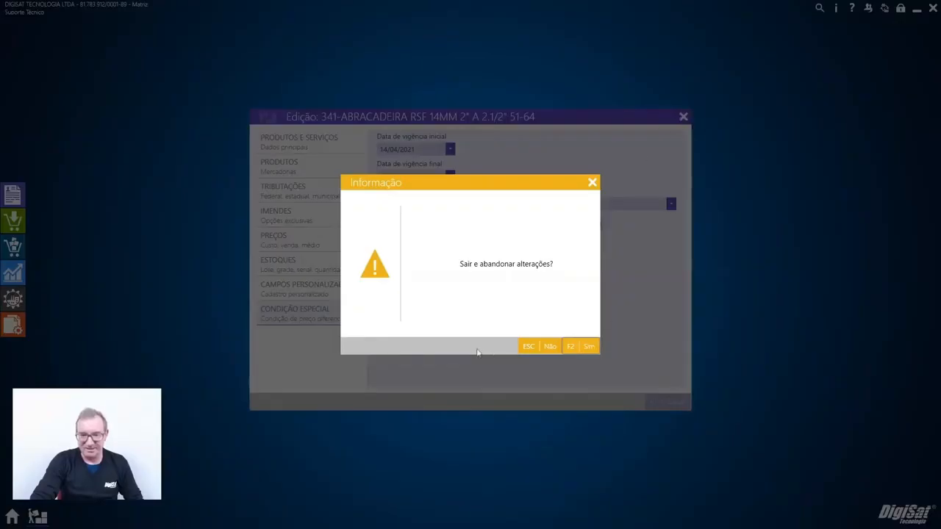
{"action": "left_click", "coordinate": [586, 346]}
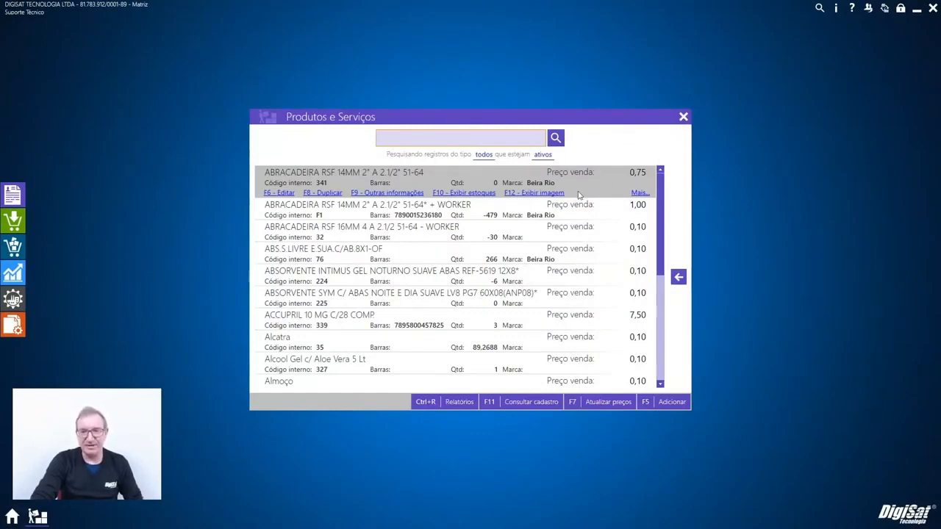
- Display the first product's stock by company, expand and collapse several companies' details, and close the Produtos e Serviços register
{"action": "left_click", "coordinate": [458, 193]}
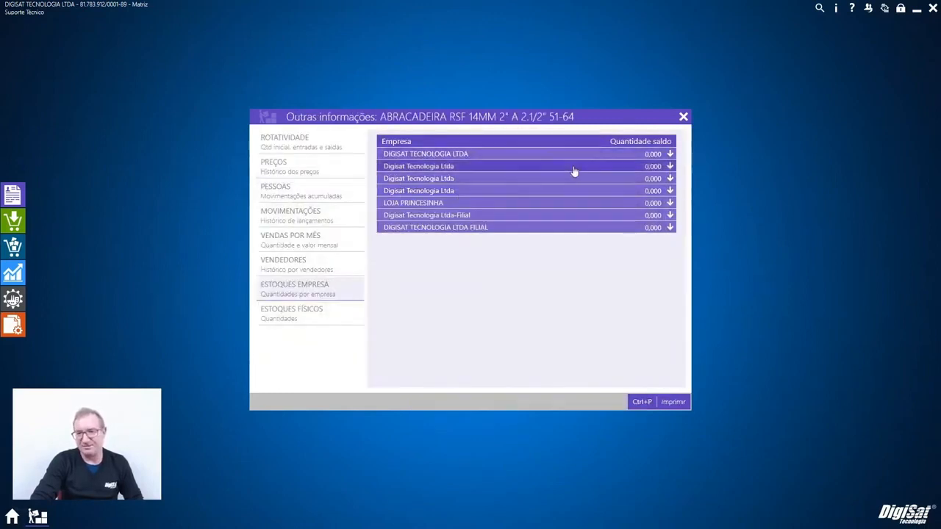
{"action": "left_click", "coordinate": [512, 155]}
{"action": "left_click", "coordinate": [500, 252]}
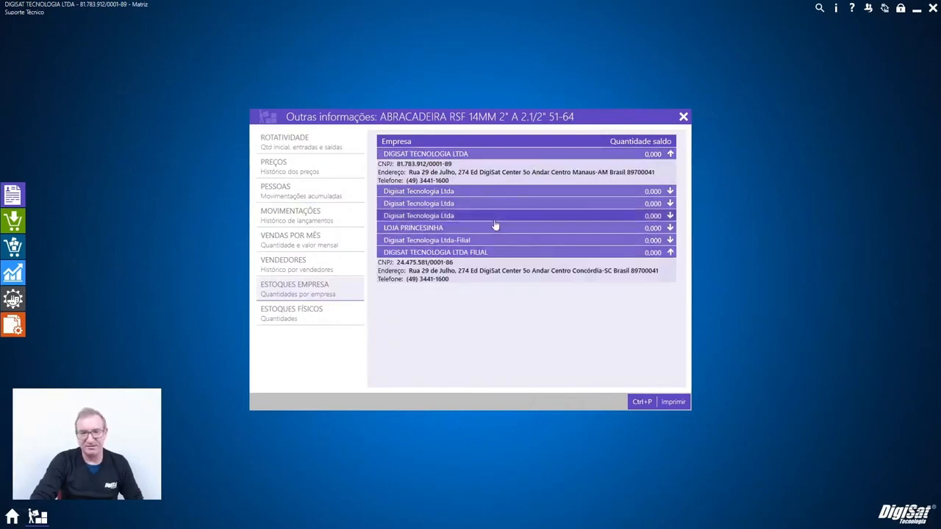
{"action": "left_click", "coordinate": [495, 215]}
{"action": "left_click", "coordinate": [500, 156]}
{"action": "left_click", "coordinate": [516, 180]}
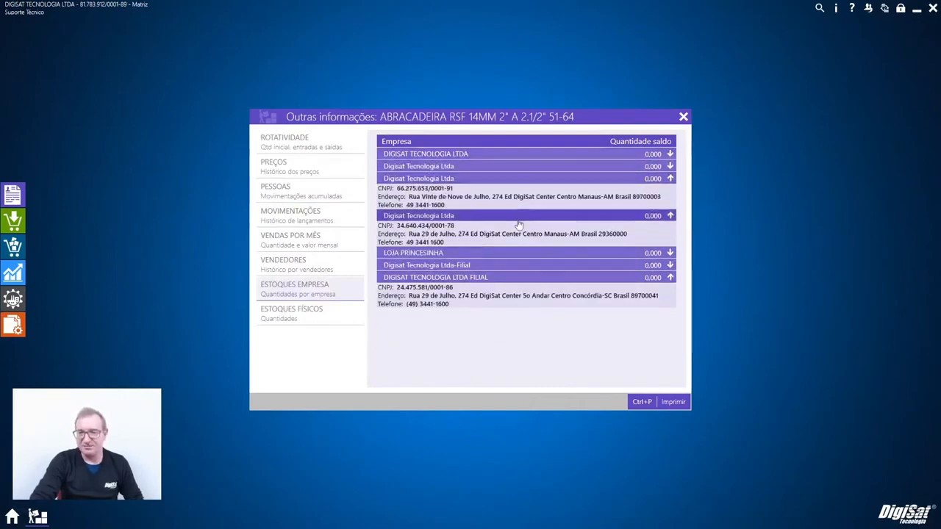
{"action": "left_click", "coordinate": [517, 216]}
{"action": "left_click", "coordinate": [515, 180]}
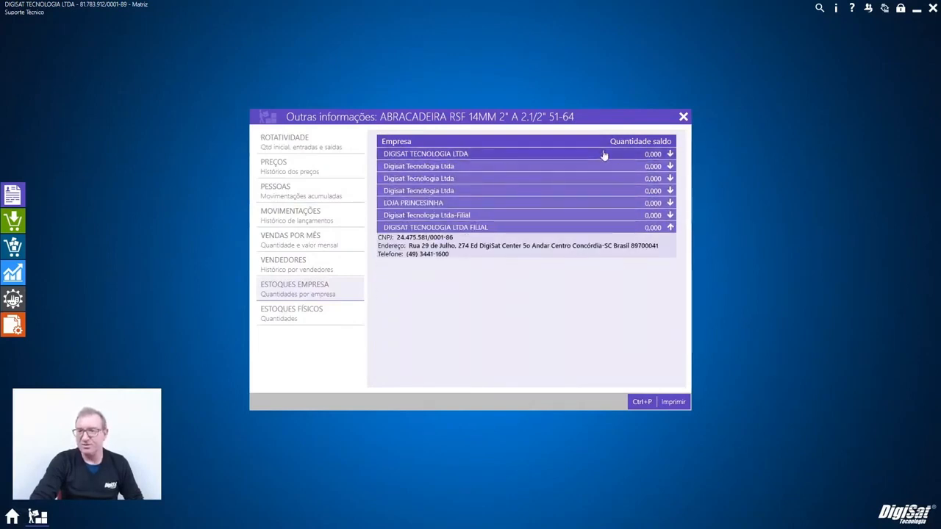
{"action": "left_click", "coordinate": [684, 117]}
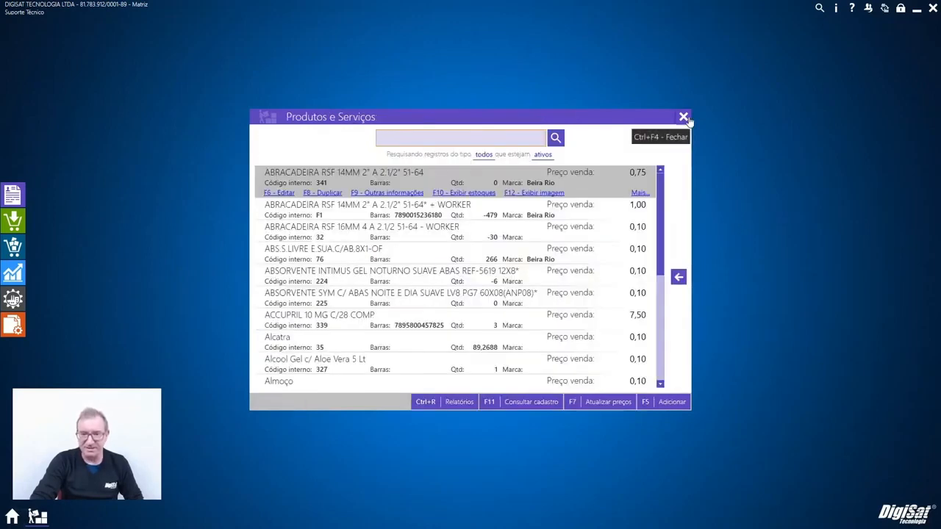
{"action": "left_click", "coordinate": [684, 117]}
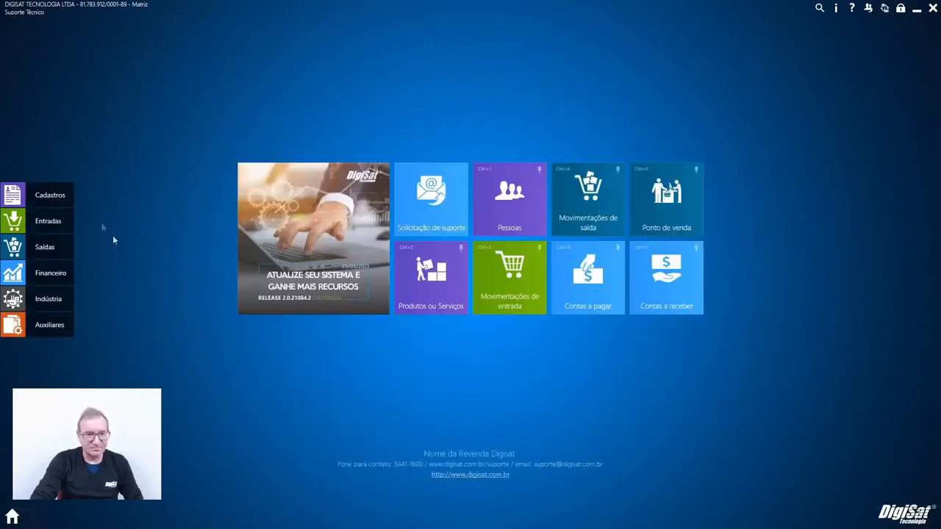
- Open the Mercado Livre ad Condicionador de Cabelo for editing, go through its category, warranty and image sections, and save it
{"action": "left_click", "coordinate": [50, 203]}
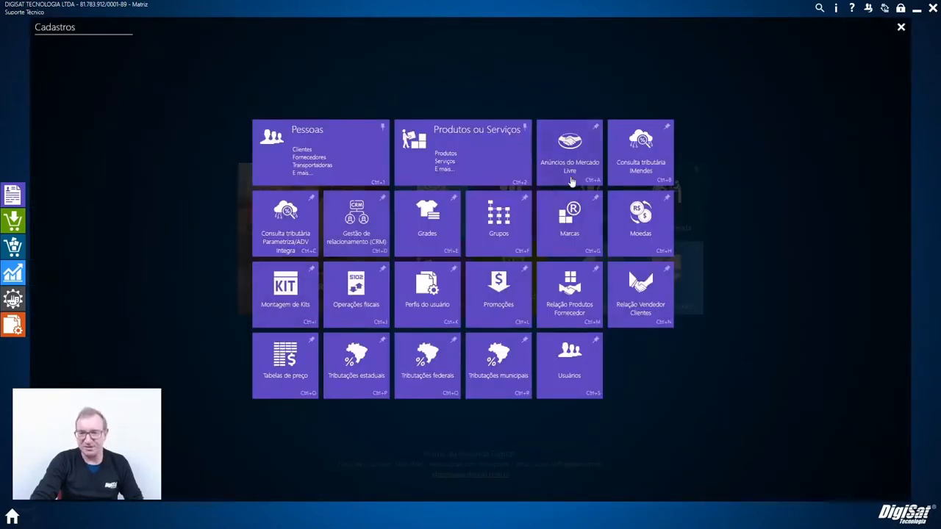
{"action": "left_click", "coordinate": [571, 154]}
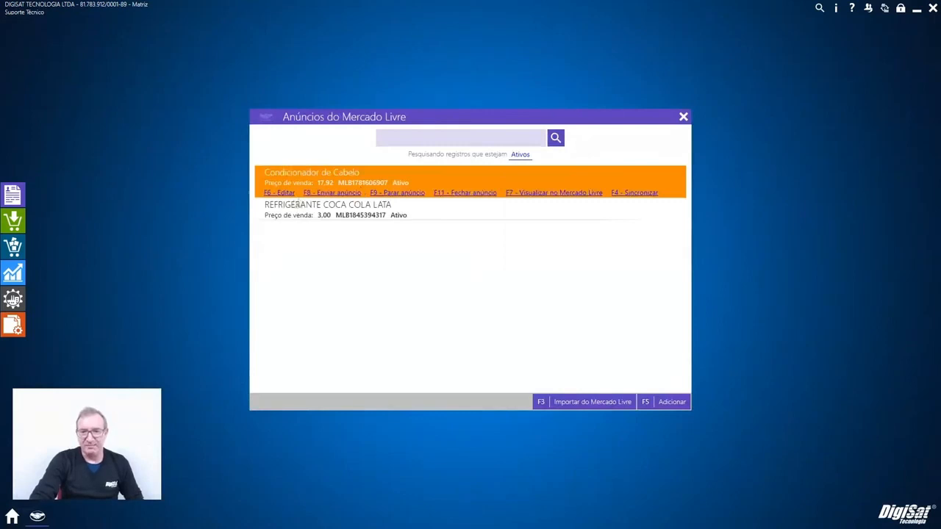
{"action": "left_click", "coordinate": [281, 193]}
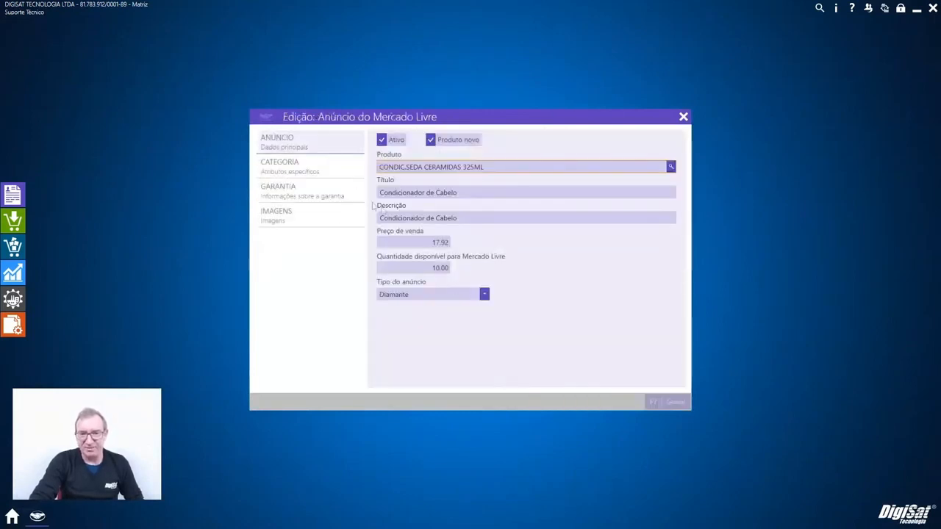
{"action": "left_click", "coordinate": [288, 171]}
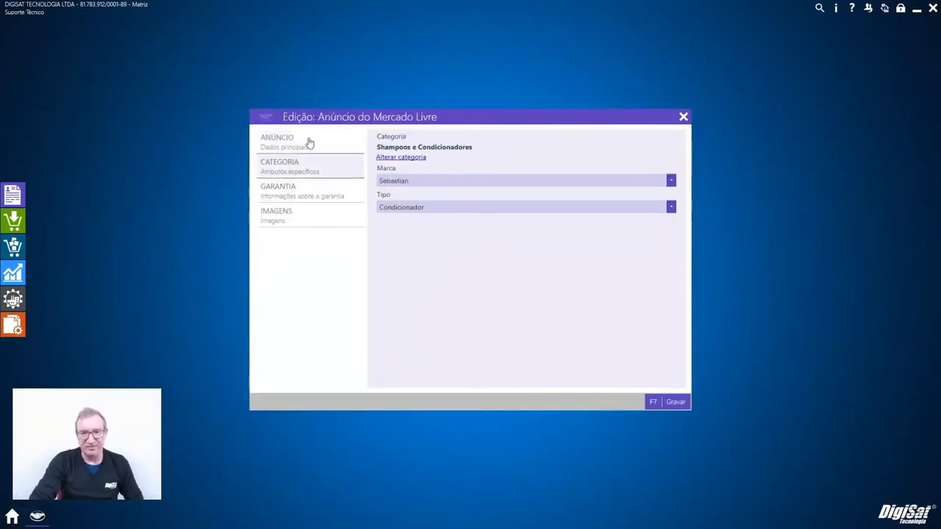
{"action": "left_click", "coordinate": [309, 143]}
{"action": "left_click", "coordinate": [305, 172]}
{"action": "left_click", "coordinate": [317, 200]}
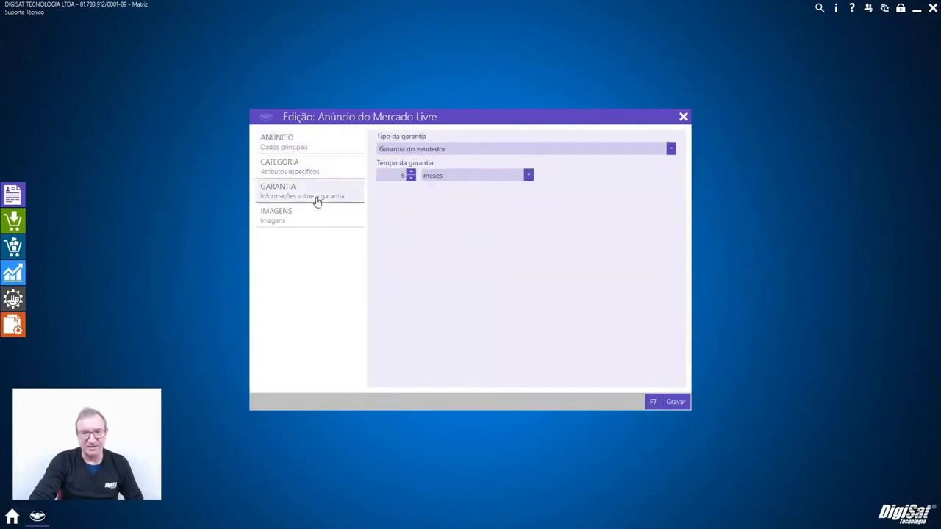
{"action": "left_click", "coordinate": [310, 223]}
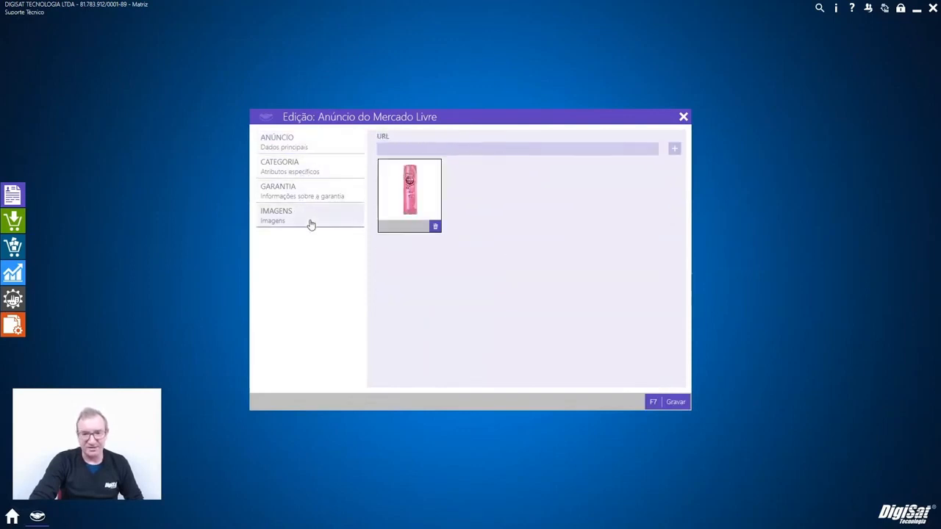
{"action": "left_click", "coordinate": [670, 404]}
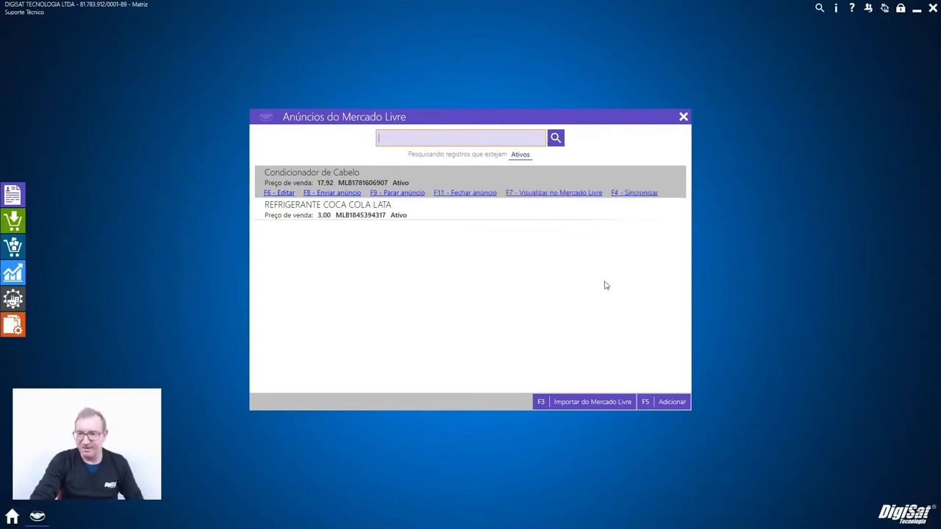
- Examine the ad import form from Mercado Livre, and close it along with the ads list
{"action": "left_click", "coordinate": [593, 403]}
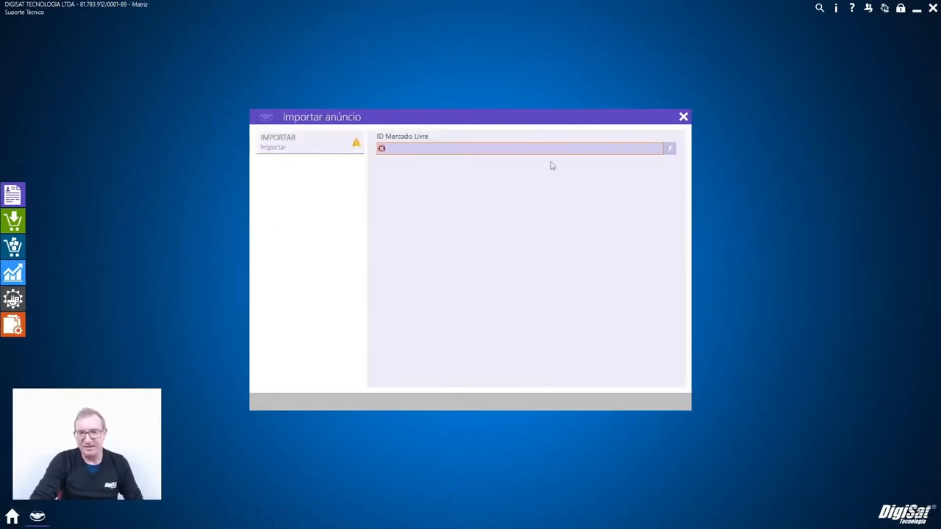
{"action": "left_click", "coordinate": [683, 117]}
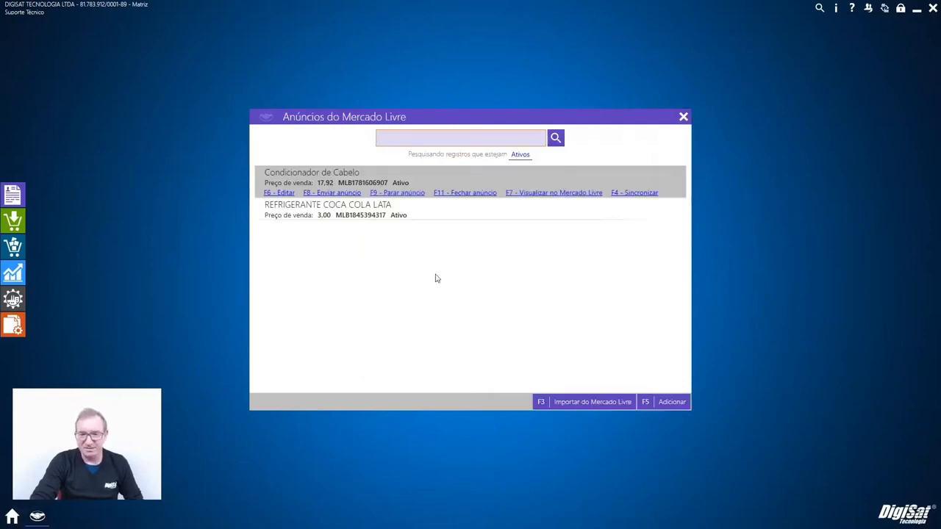
{"action": "left_click", "coordinate": [683, 117]}
- Open the Consulta tributária IMendes, examine the products listed under Saneamento, and close it
{"action": "left_click", "coordinate": [29, 196]}
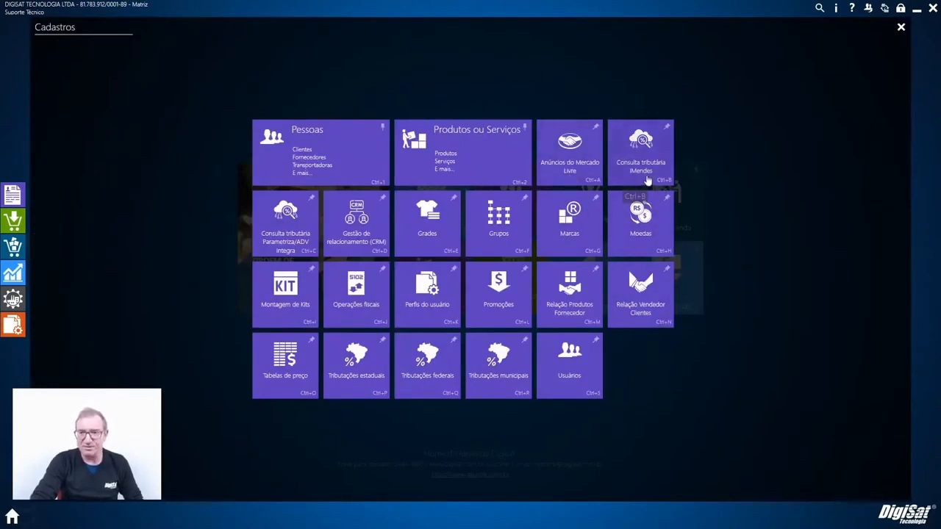
{"action": "left_click", "coordinate": [647, 180]}
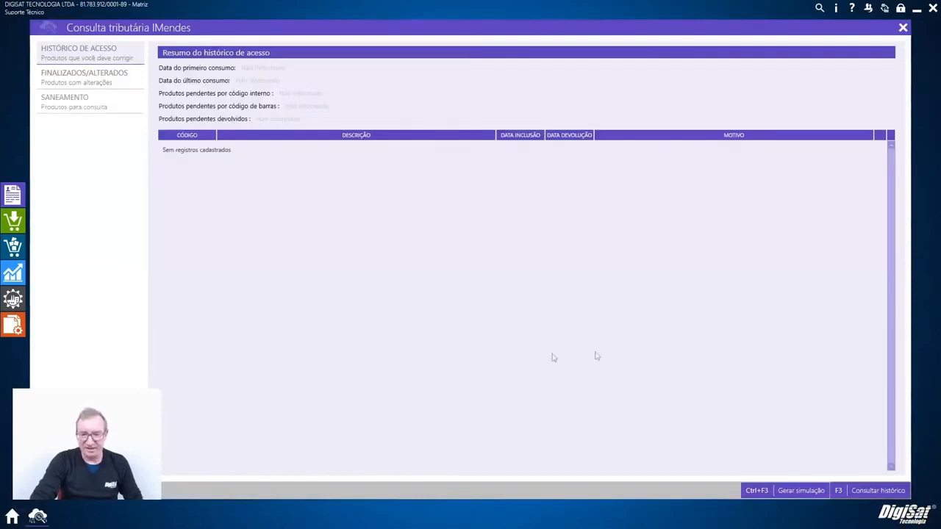
{"action": "left_click", "coordinate": [69, 110]}
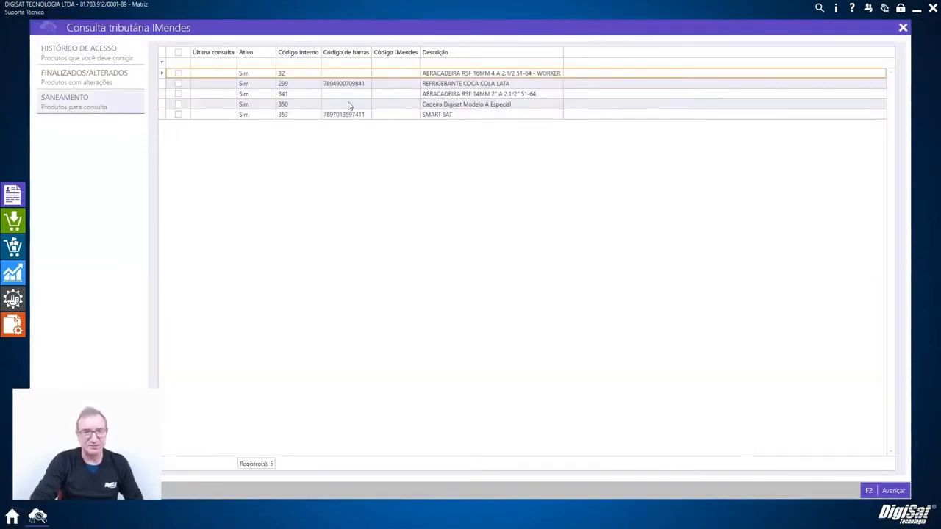
{"action": "left_click", "coordinate": [903, 27]}
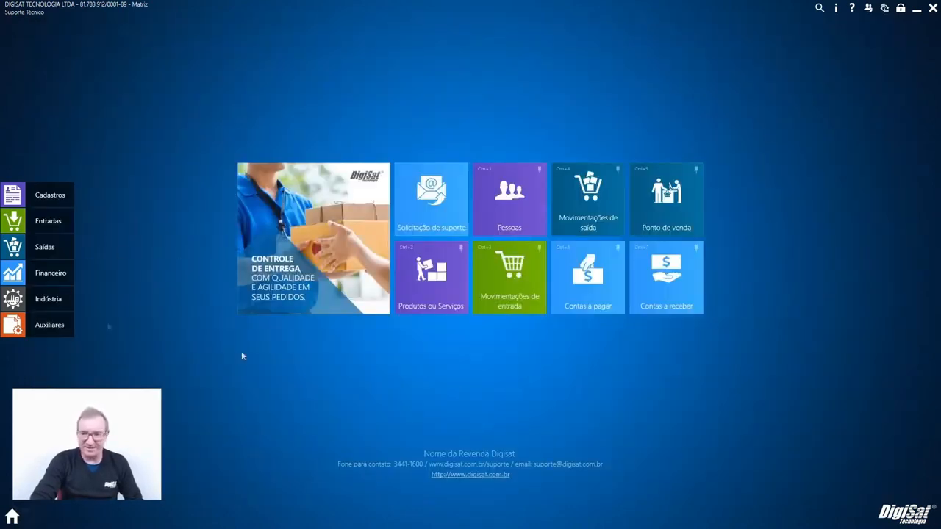
- Open the Consulta tributária Parametriza/ADV Integra, examine the tax data of its listed products, and close it
{"action": "left_click", "coordinate": [46, 197]}
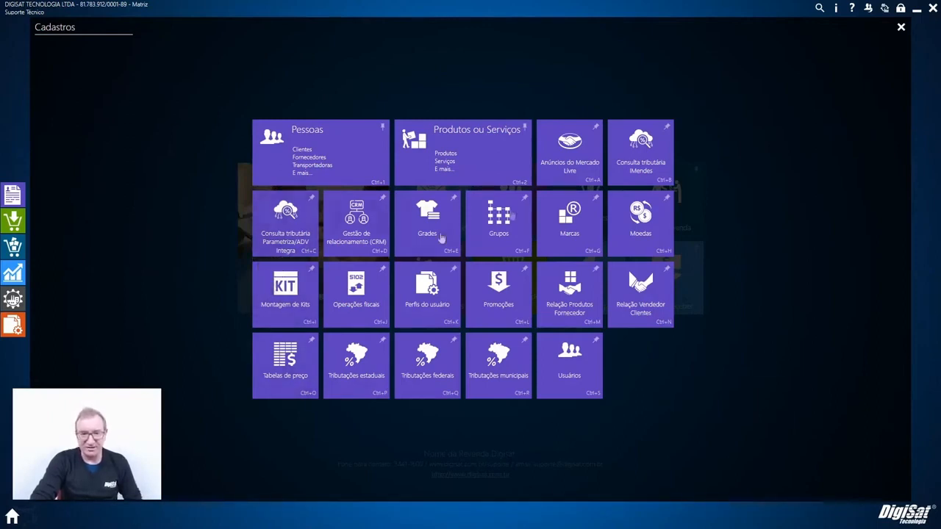
{"action": "left_click", "coordinate": [298, 252]}
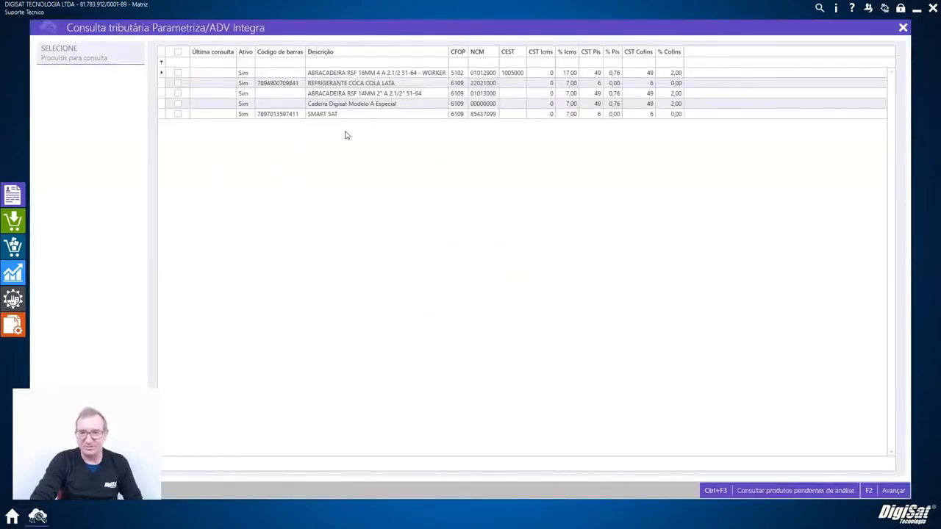
{"action": "left_click", "coordinate": [903, 27]}
- Open Gestão de relacionamento (CRM) and look through the post-sale contacts and their statuses in the Contatos list
{"action": "left_click", "coordinate": [50, 198]}
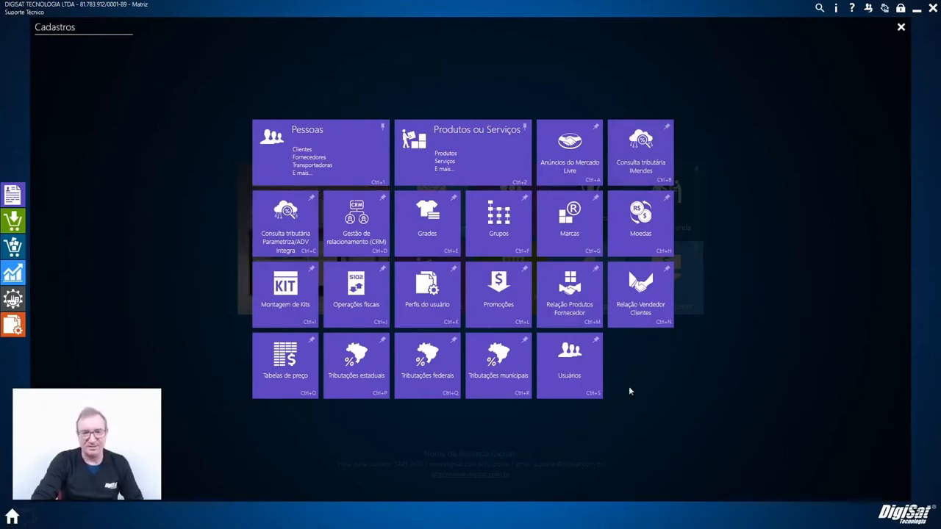
{"action": "left_click", "coordinate": [358, 248]}
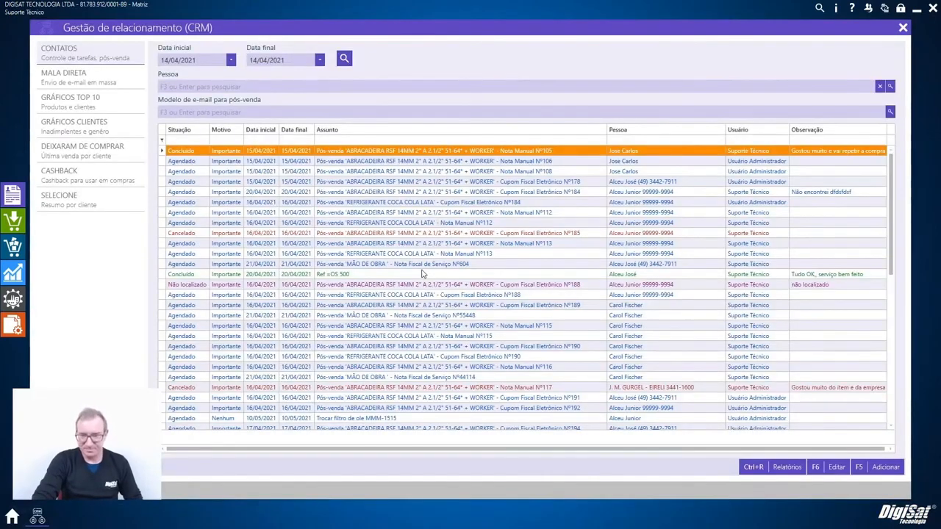
{"action": "scroll", "coordinate": [414, 365], "scroll_direction": "down", "scroll_amount": 4}
{"action": "scroll", "coordinate": [414, 366], "scroll_direction": "up", "scroll_amount": 4}
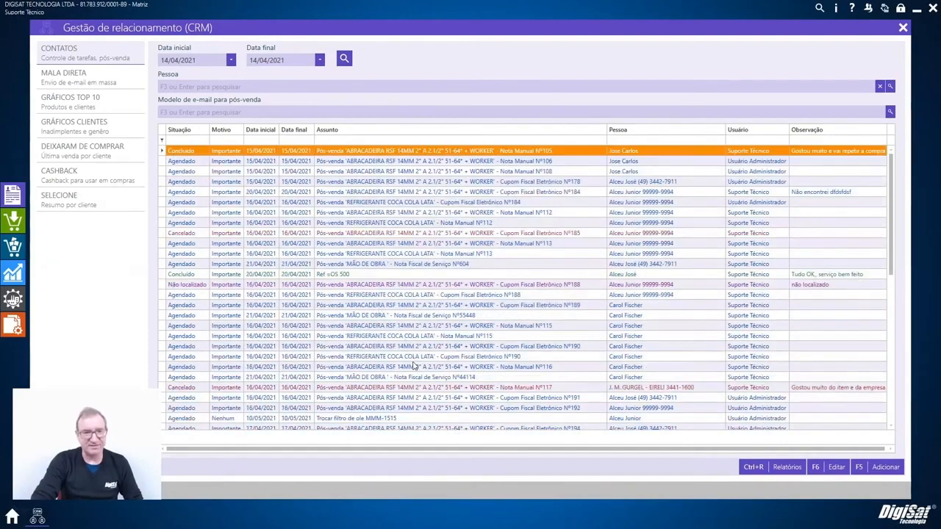
{"action": "scroll", "coordinate": [505, 268], "scroll_direction": "down", "scroll_amount": 15}
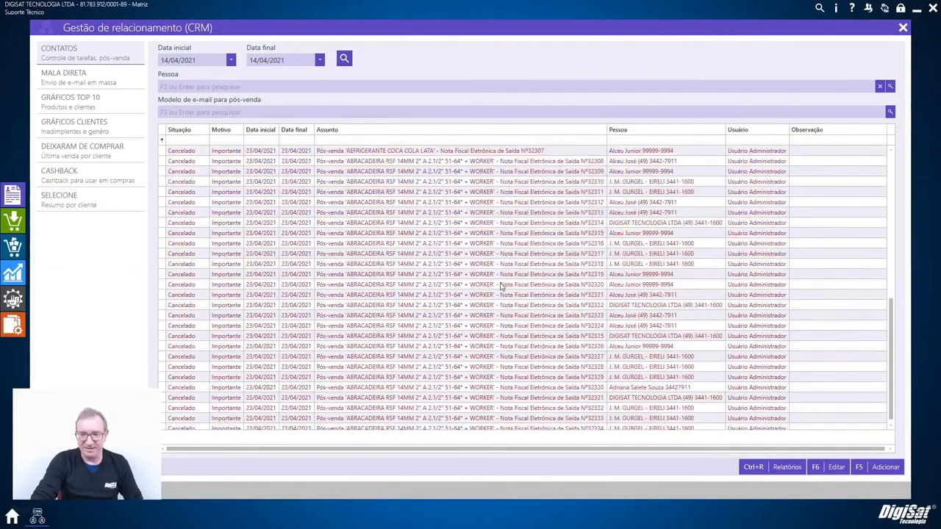
{"action": "scroll", "coordinate": [500, 287], "scroll_direction": "up", "scroll_amount": 15}
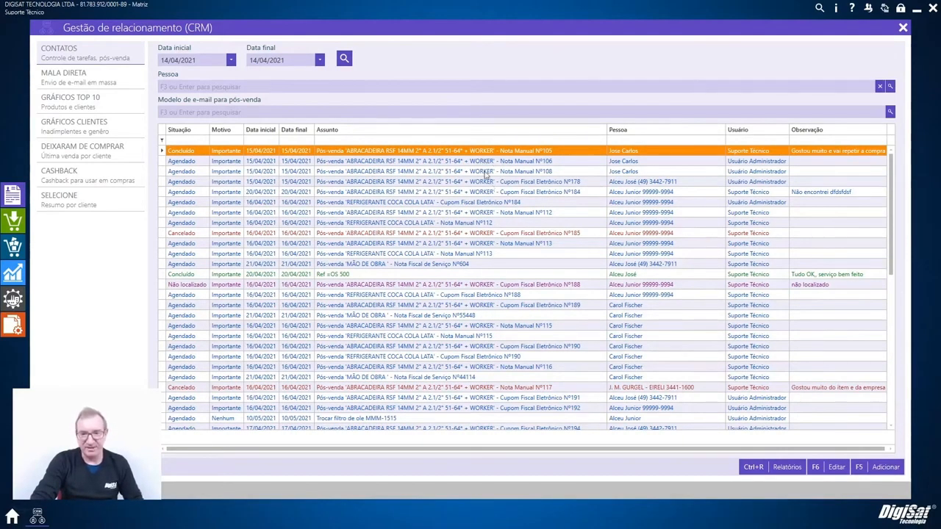
{"action": "left_click", "coordinate": [486, 173]}
{"action": "left_click_drag", "start_coordinate": [486, 157], "coordinate": [478, 258]}
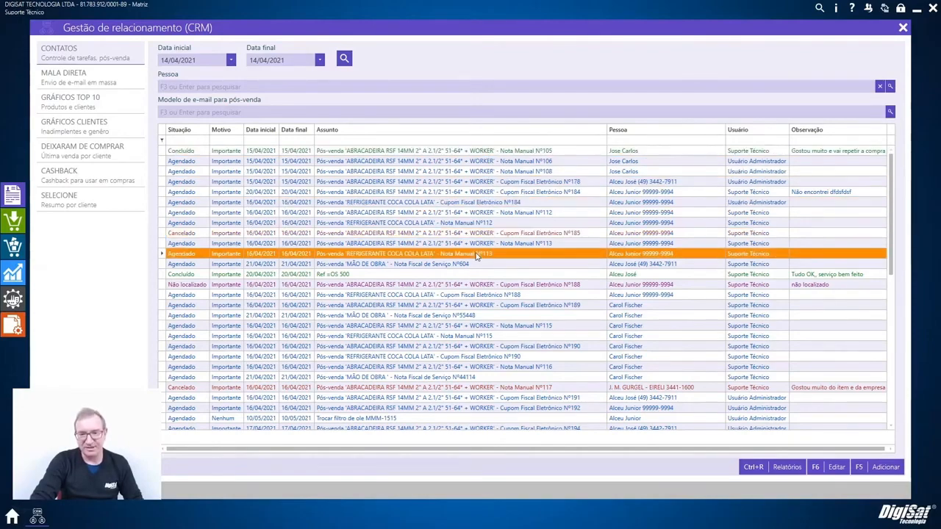
- Review the scheduled, cancelled and completed post-sale tasks in the Contatos list, checking individual sales notes and coupons
{"action": "scroll", "coordinate": [482, 297], "scroll_direction": "down", "scroll_amount": 3}
{"action": "scroll", "coordinate": [481, 296], "scroll_direction": "down", "scroll_amount": 4}
{"action": "scroll", "coordinate": [480, 317], "scroll_direction": "up", "scroll_amount": 7}
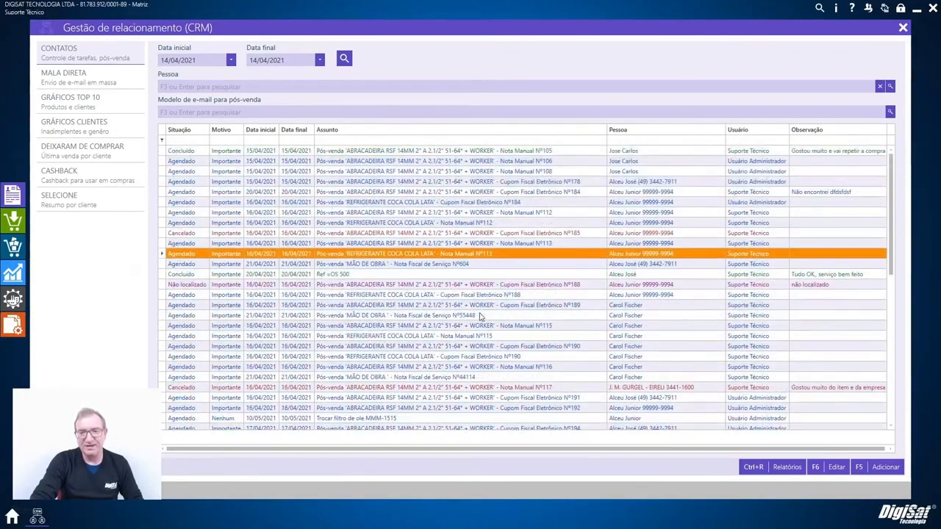
{"action": "left_click", "coordinate": [470, 233]}
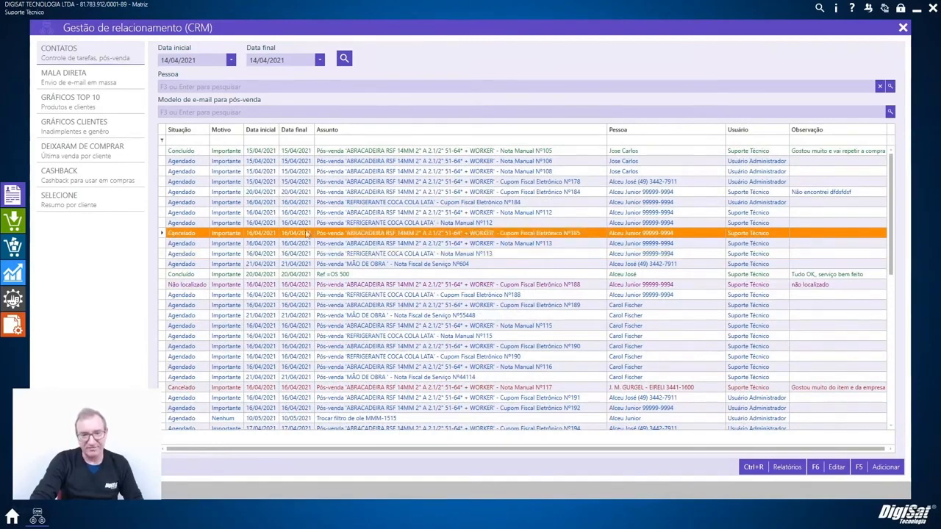
{"action": "left_click", "coordinate": [452, 246]}
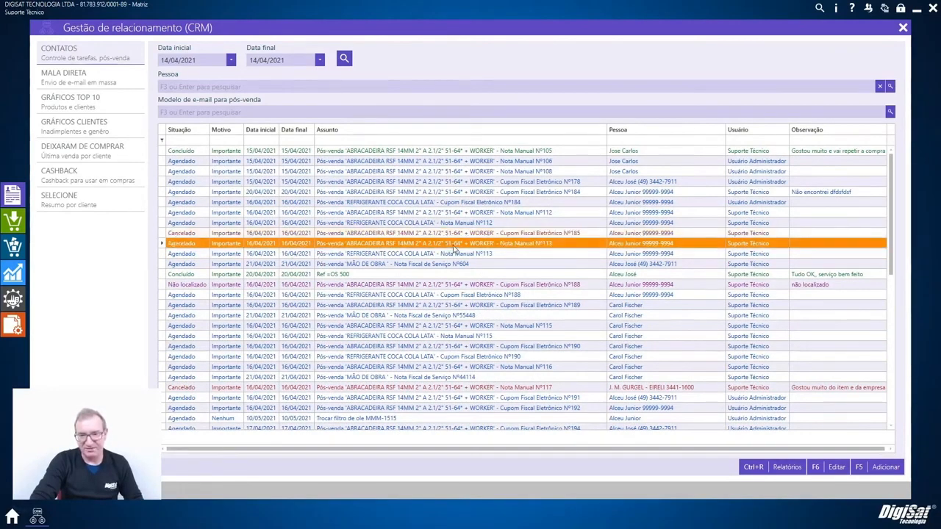
{"action": "left_click", "coordinate": [452, 235]}
{"action": "left_click", "coordinate": [452, 245]}
{"action": "scroll", "coordinate": [419, 323], "scroll_direction": "down", "scroll_amount": 1}
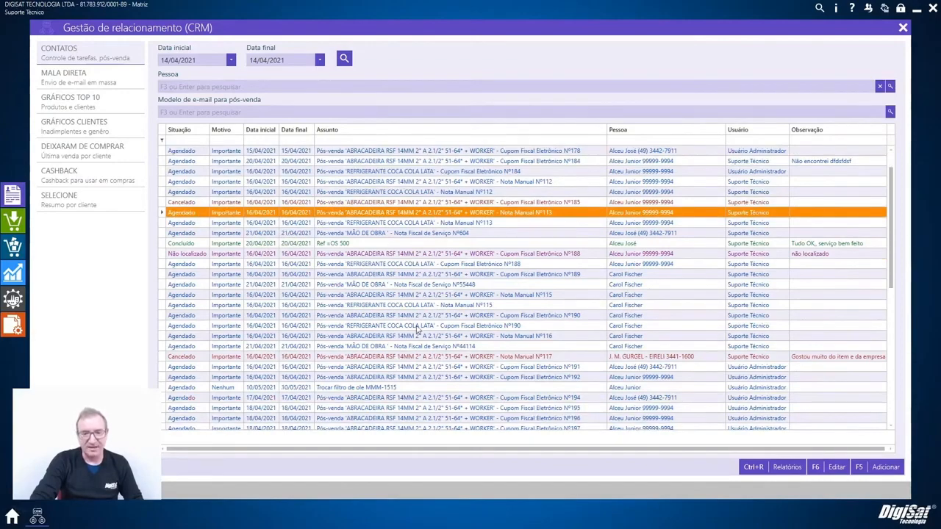
{"action": "scroll", "coordinate": [413, 336], "scroll_direction": "down", "scroll_amount": 5}
{"action": "scroll", "coordinate": [413, 335], "scroll_direction": "up", "scroll_amount": 6}
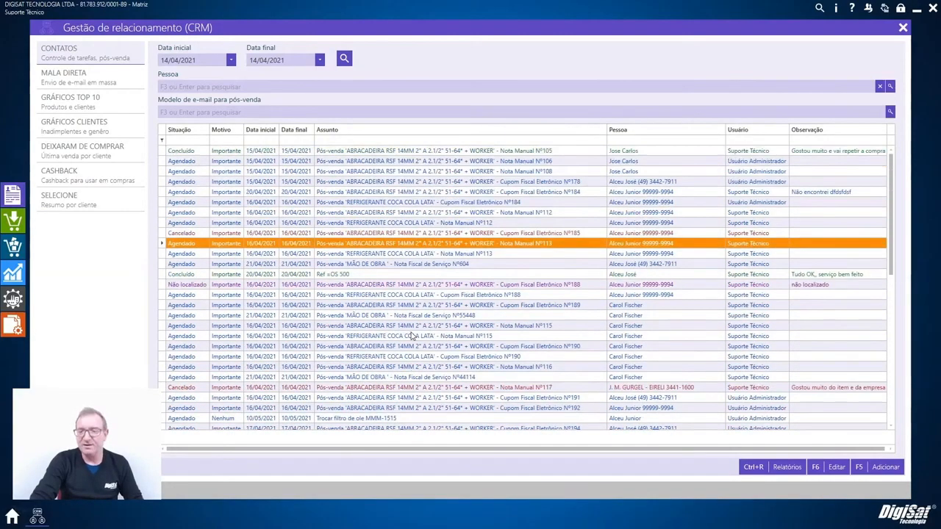
{"action": "left_click", "coordinate": [408, 223]}
{"action": "left_click", "coordinate": [405, 163]}
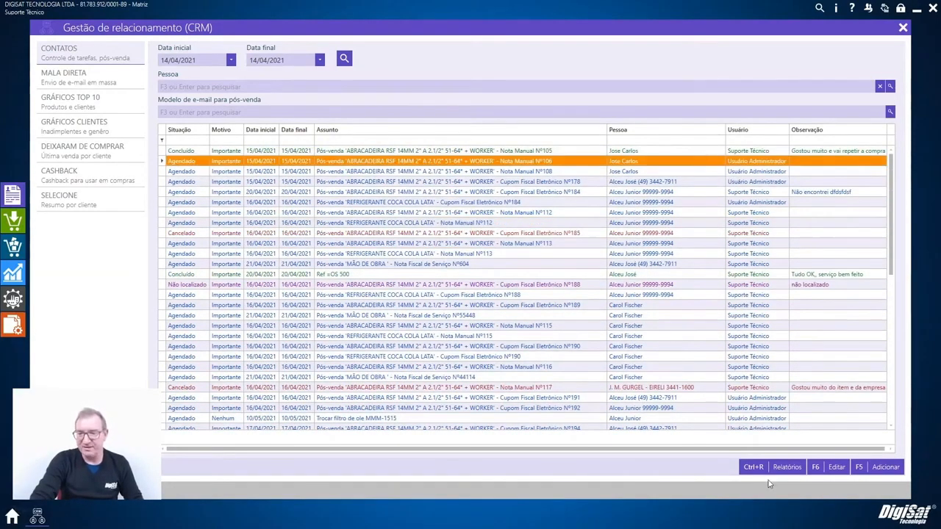
- Examine the Lista de agendamentos report filters and the edit form of the Nota Manual Nº108 appointment, leaving both without changes
{"action": "left_click", "coordinate": [786, 466]}
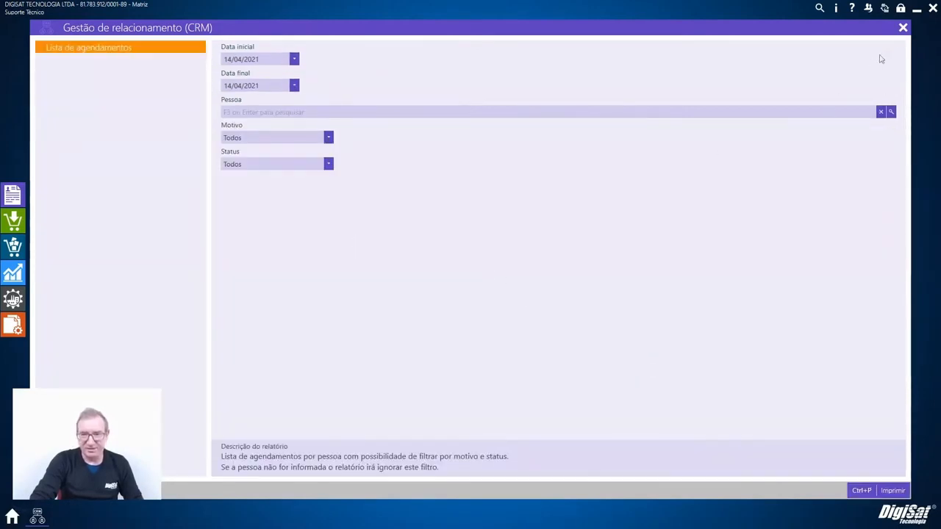
{"action": "left_click", "coordinate": [903, 27]}
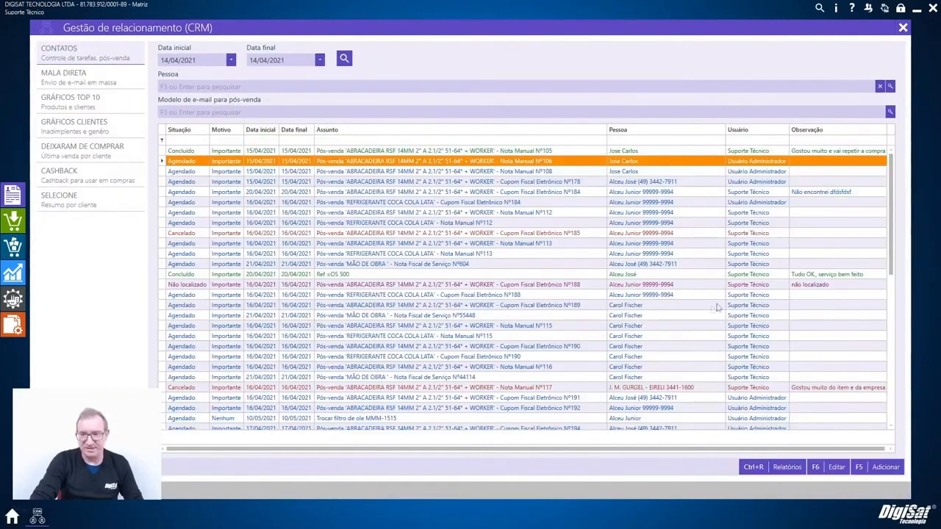
{"action": "left_click", "coordinate": [490, 171]}
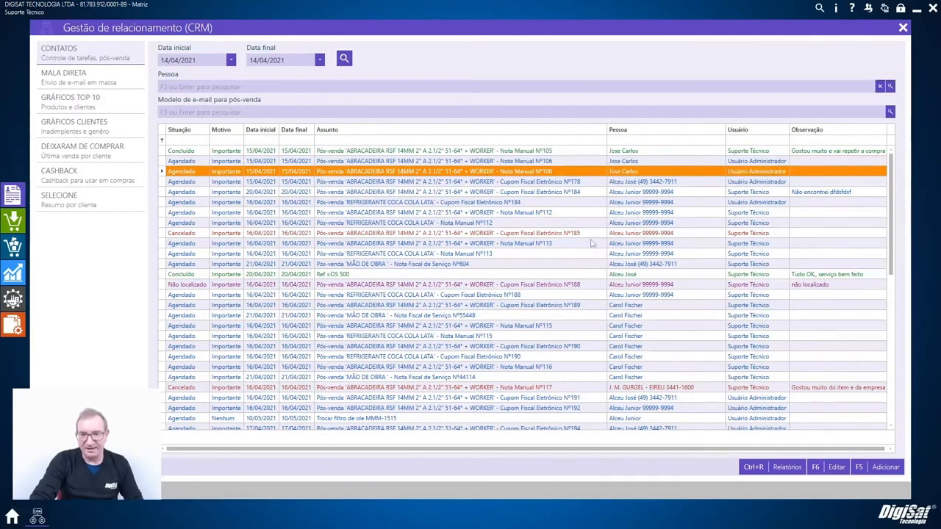
{"action": "left_click", "coordinate": [836, 466]}
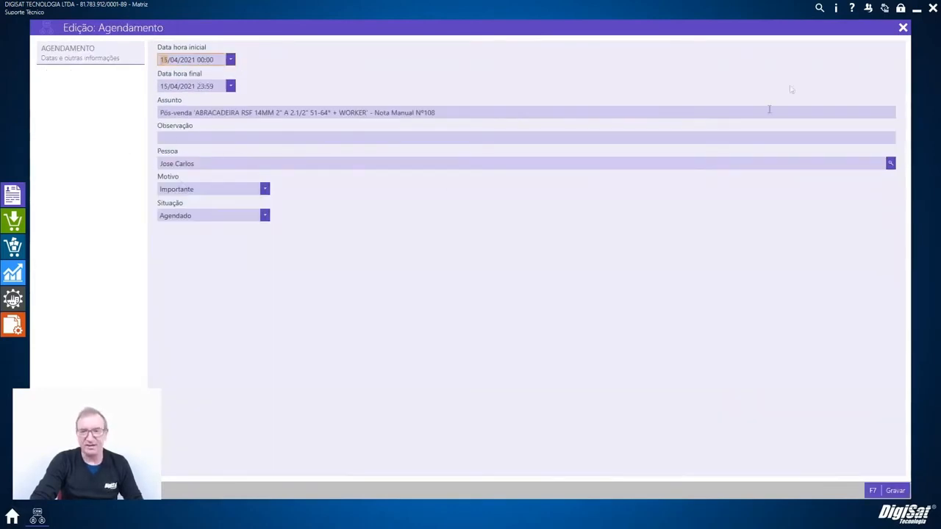
{"action": "left_click", "coordinate": [903, 27]}
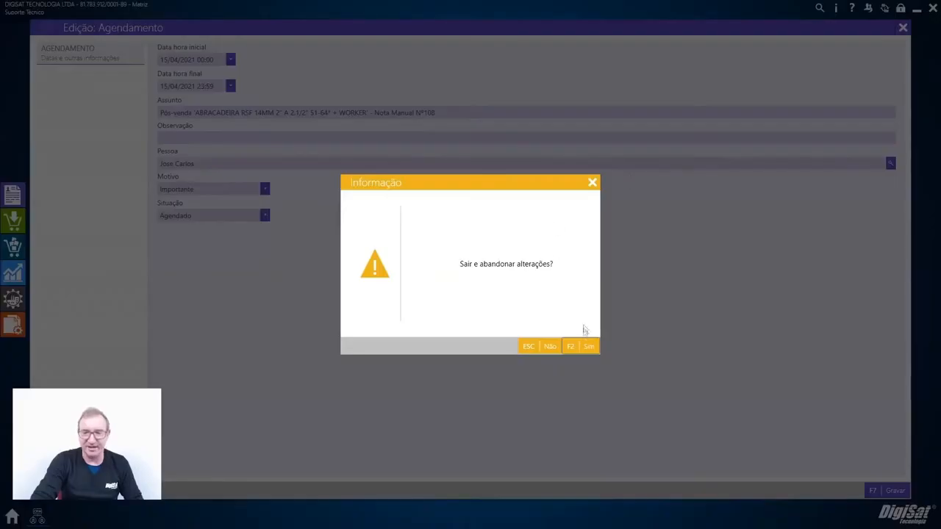
{"action": "left_click", "coordinate": [587, 349]}
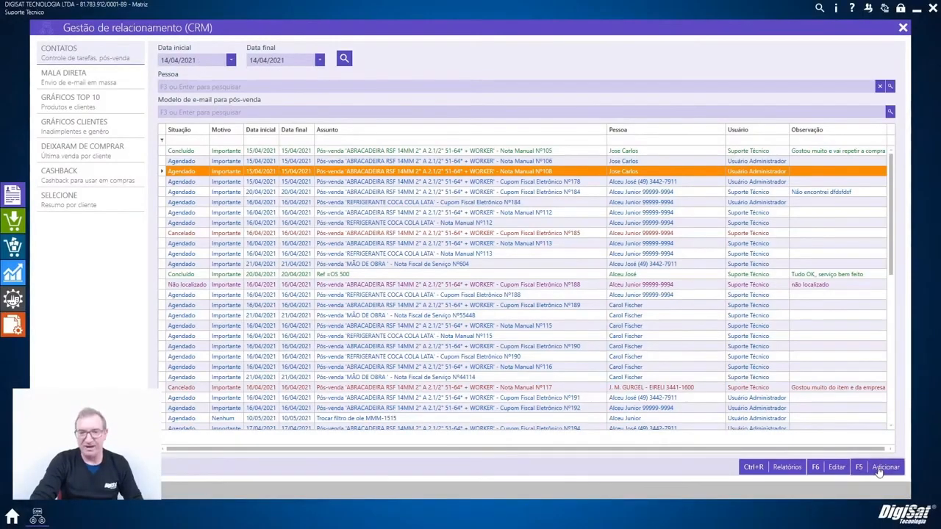
- Open a new appointment form from the Contatos list, examine its fields, and abandon it without saving
{"action": "left_click", "coordinate": [882, 469]}
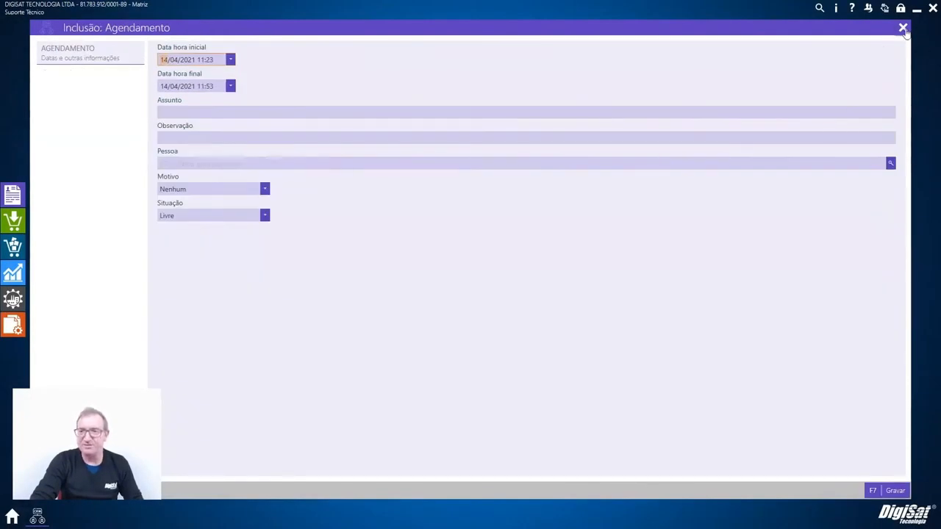
{"action": "left_click", "coordinate": [903, 28]}
{"action": "left_click", "coordinate": [588, 350]}
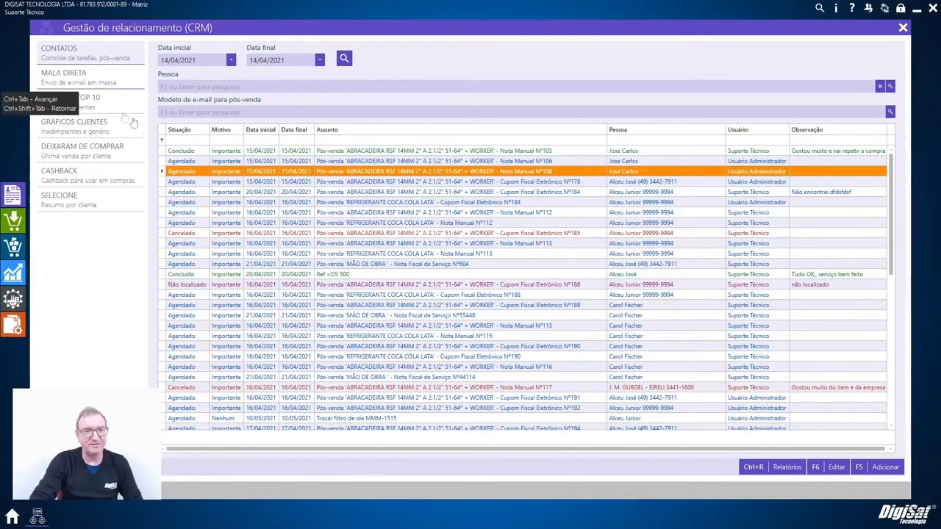
- Open Mala direta and examine its mailing types, Aniversariantes and Tipo de cadastro, and the months available for birthday mailings
{"action": "left_click", "coordinate": [84, 83]}
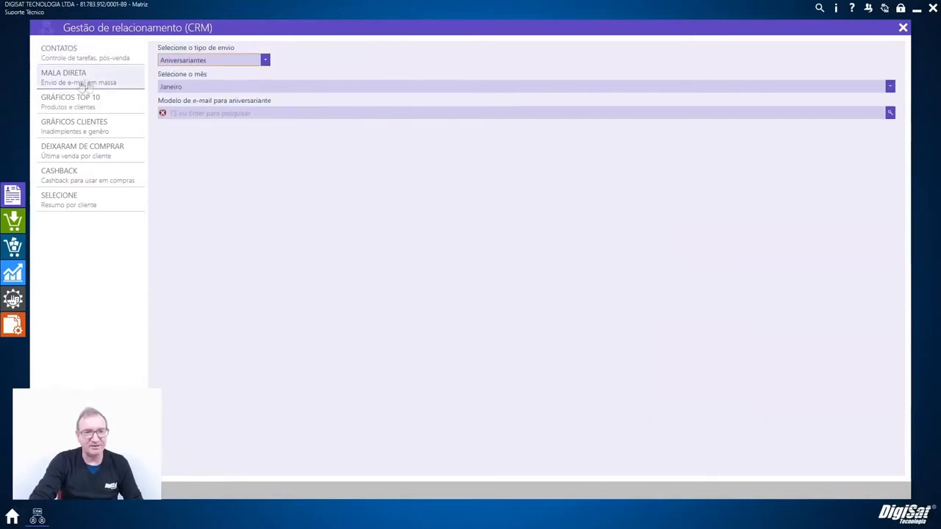
{"action": "left_click", "coordinate": [216, 59]}
{"action": "left_click", "coordinate": [213, 84]}
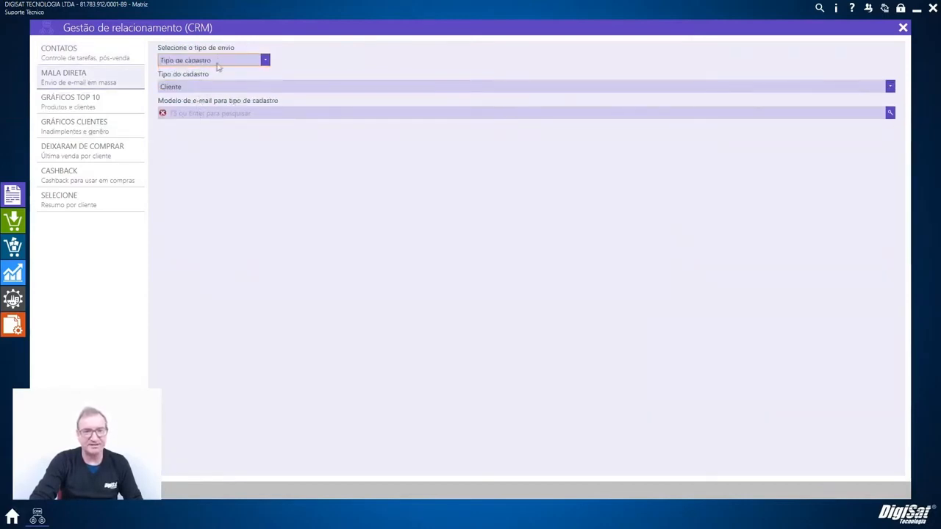
{"action": "left_click", "coordinate": [222, 61]}
{"action": "left_click", "coordinate": [219, 72]}
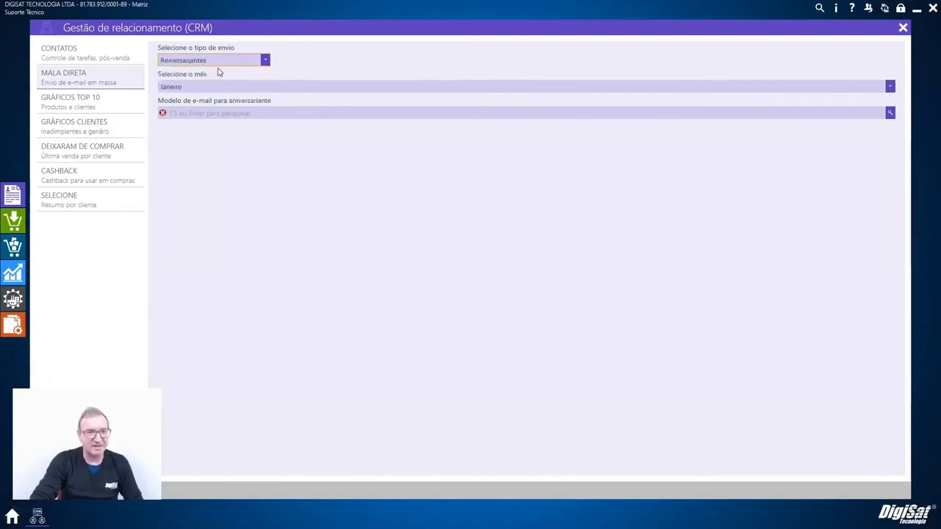
{"action": "left_click", "coordinate": [225, 87]}
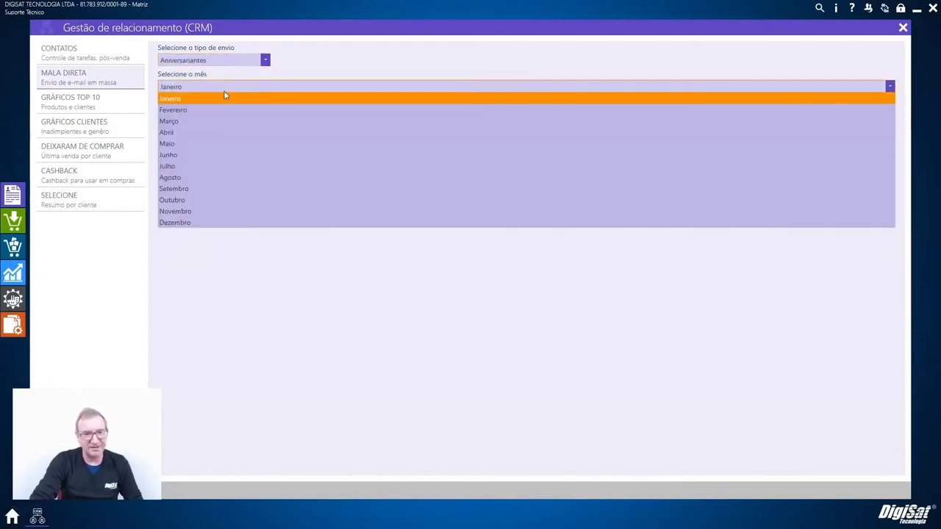
{"action": "left_click", "coordinate": [215, 86]}
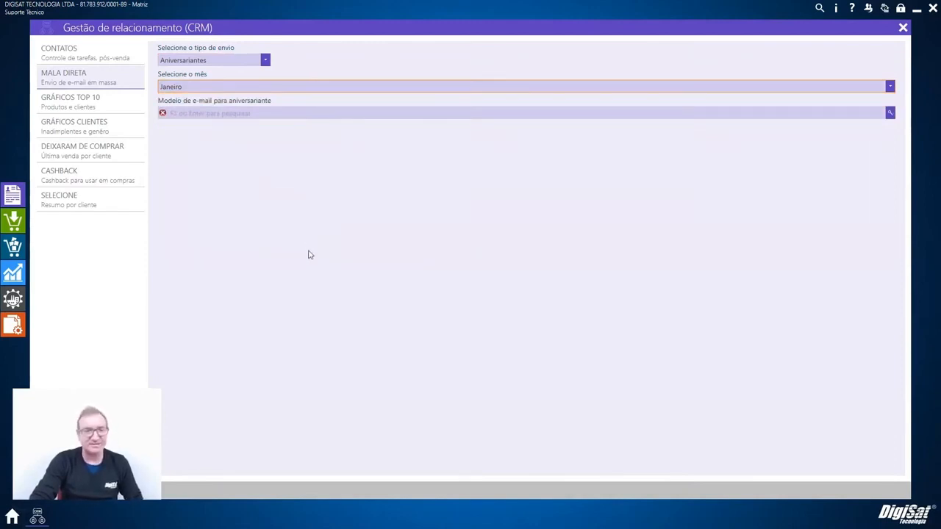
- Set the mass mailing to Tipo de cadastro and choose Fornecedor as the registration type
{"action": "left_click", "coordinate": [234, 62]}
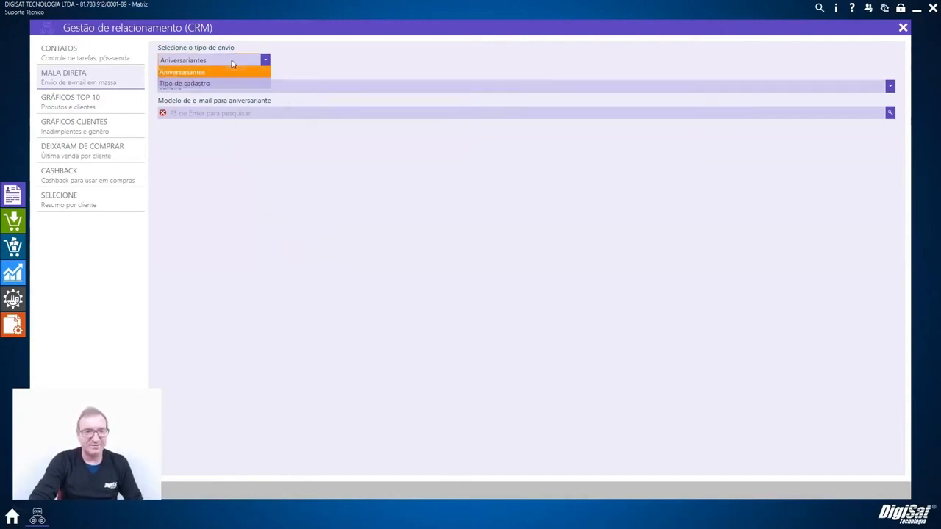
{"action": "left_click", "coordinate": [225, 83]}
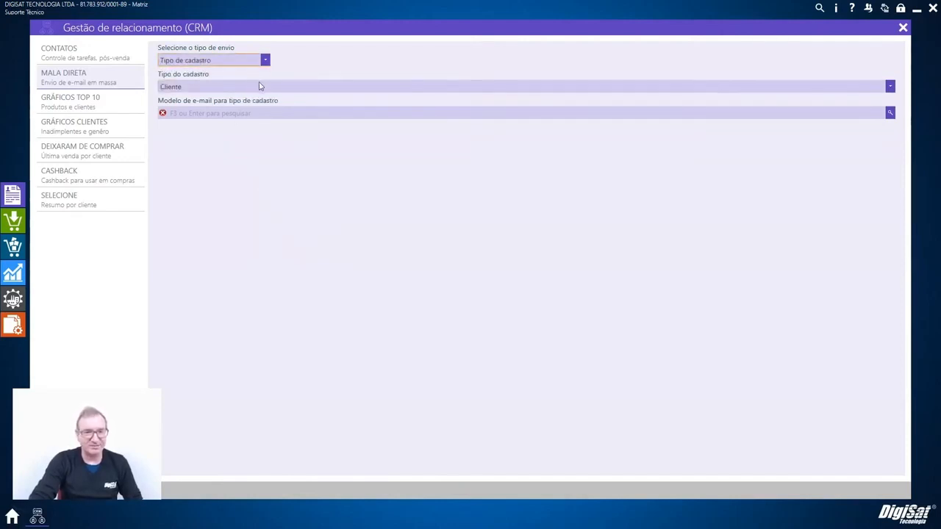
{"action": "left_click", "coordinate": [258, 87]}
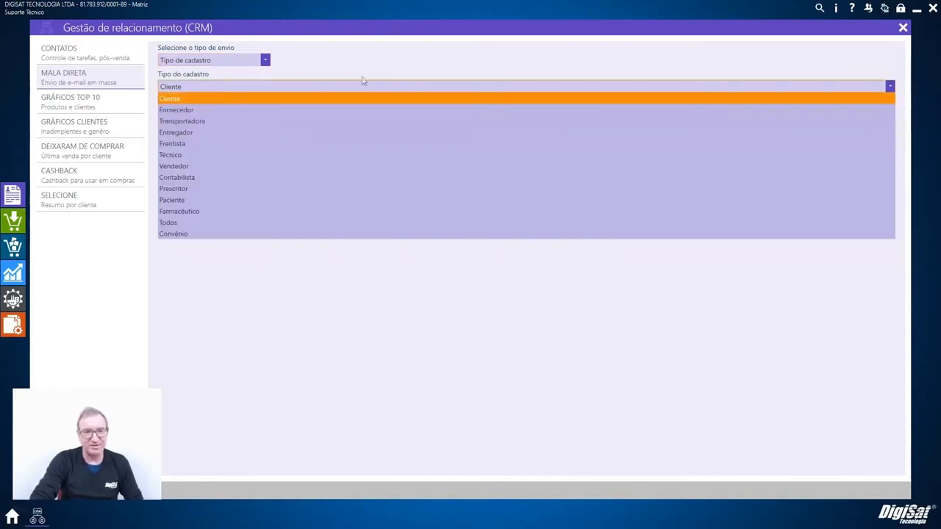
{"action": "left_click", "coordinate": [384, 63]}
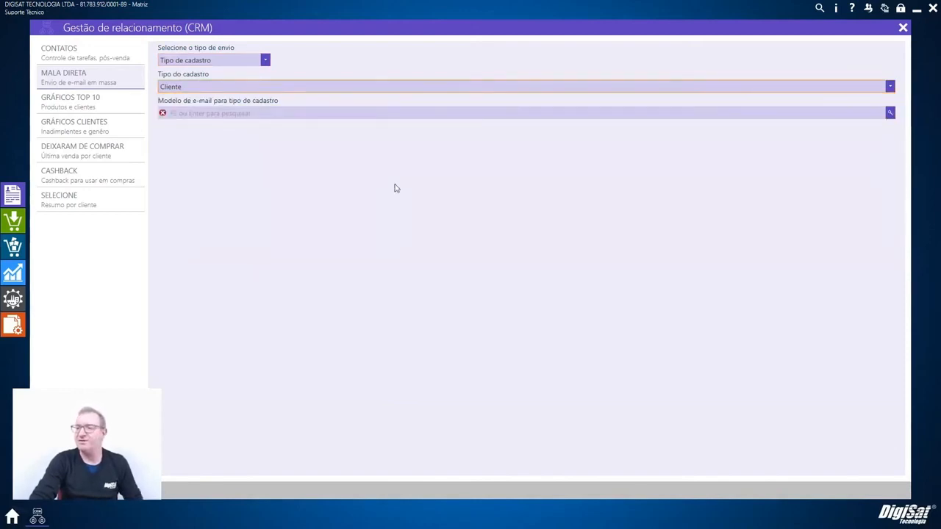
{"action": "left_click", "coordinate": [227, 87]}
{"action": "left_click", "coordinate": [195, 106]}
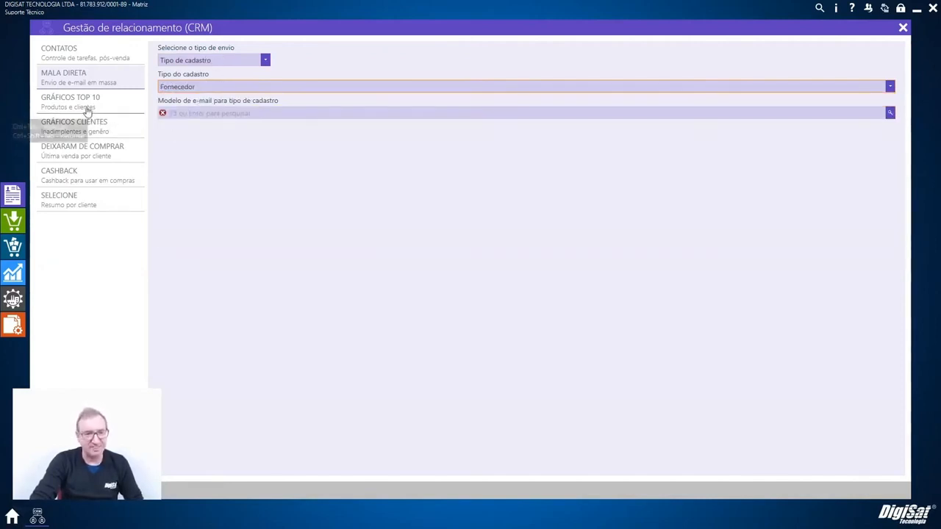
- Examine the Top 10 and customer charts, the customers who stopped buying, and the cashback values per person
{"action": "key", "text": "ctrl+Tab"}
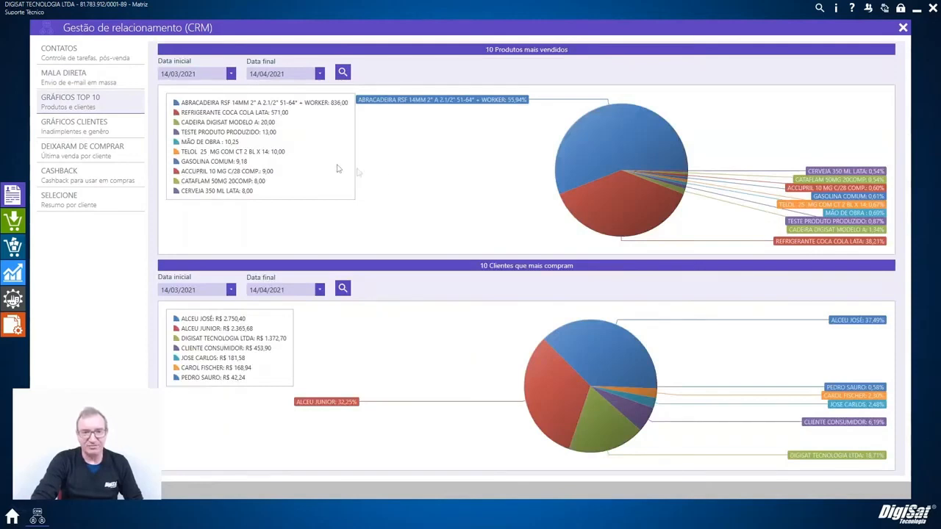
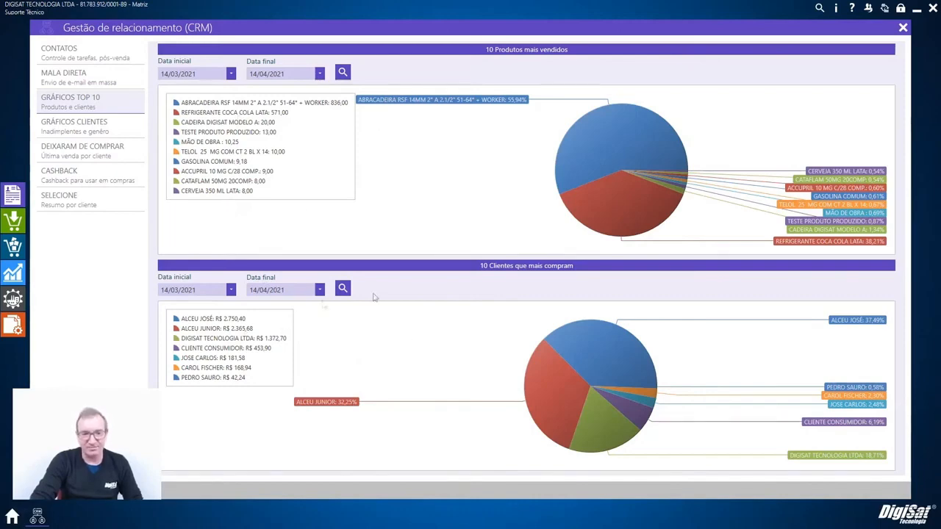
{"action": "left_click", "coordinate": [103, 132]}
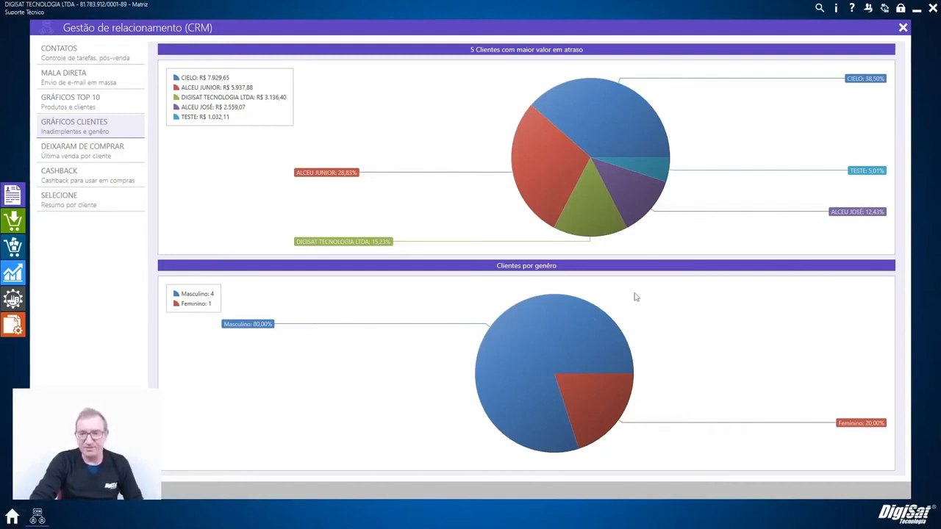
{"action": "left_click", "coordinate": [73, 155]}
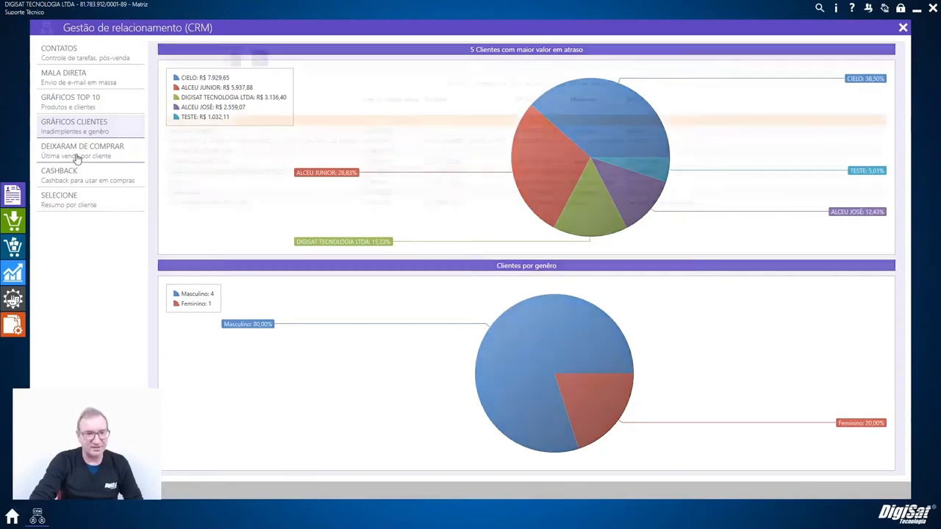
{"action": "left_click", "coordinate": [205, 63]}
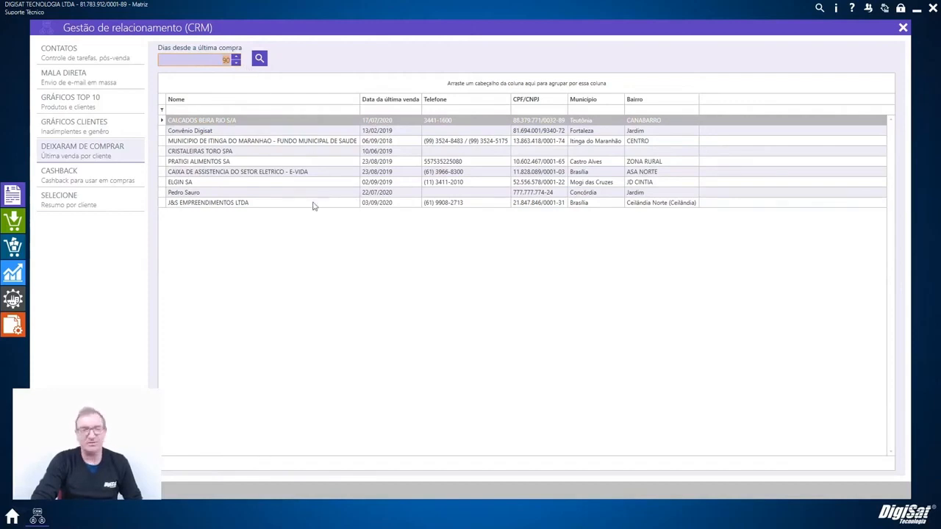
{"action": "left_click", "coordinate": [97, 180]}
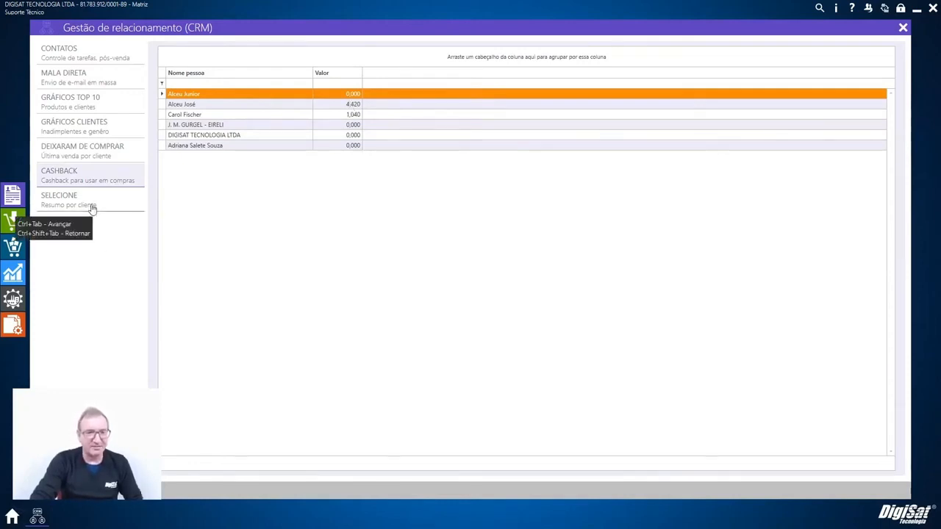
- Go back over the CRM sections starting from Contatos, and open the per-customer summary under Selecione
{"action": "left_click", "coordinate": [86, 57]}
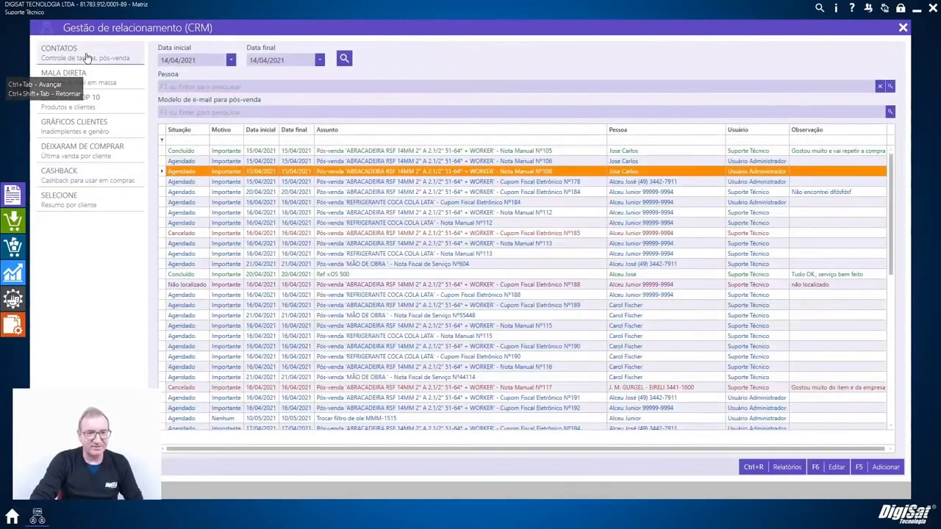
{"action": "left_click", "coordinate": [92, 102]}
{"action": "left_click", "coordinate": [104, 149]}
{"action": "left_click", "coordinate": [102, 177]}
{"action": "left_click", "coordinate": [98, 200]}
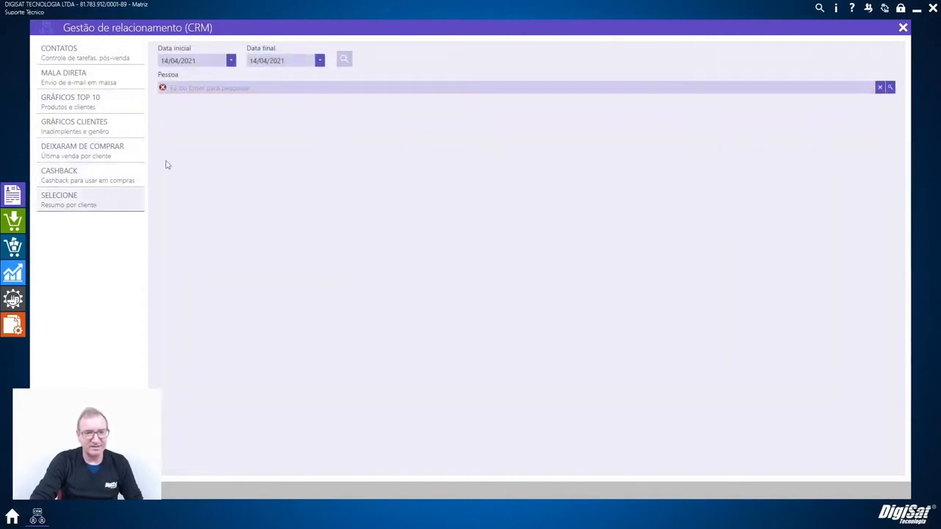
- Set the summary's start date to 01/04/2021, choose the customer by name search and load that customer's summary
{"action": "left_click", "coordinate": [163, 60]}
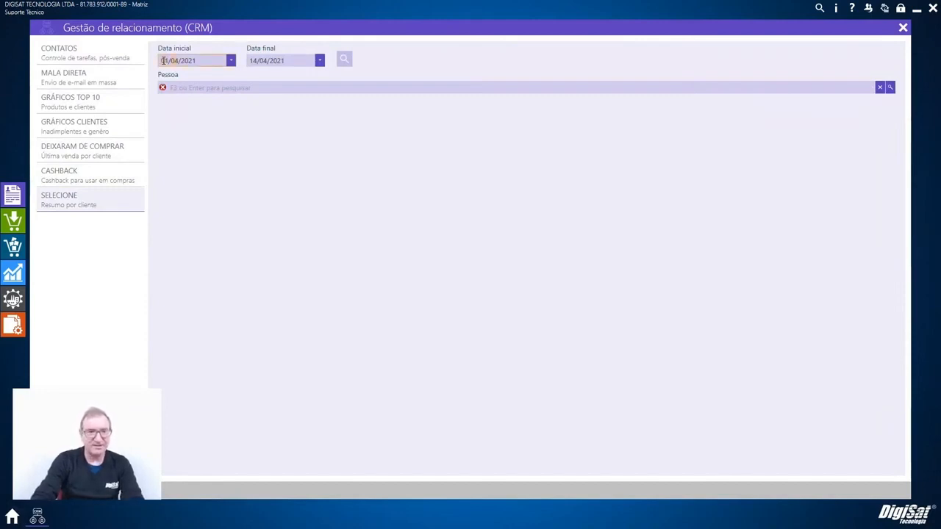
{"action": "left_click", "coordinate": [890, 89]}
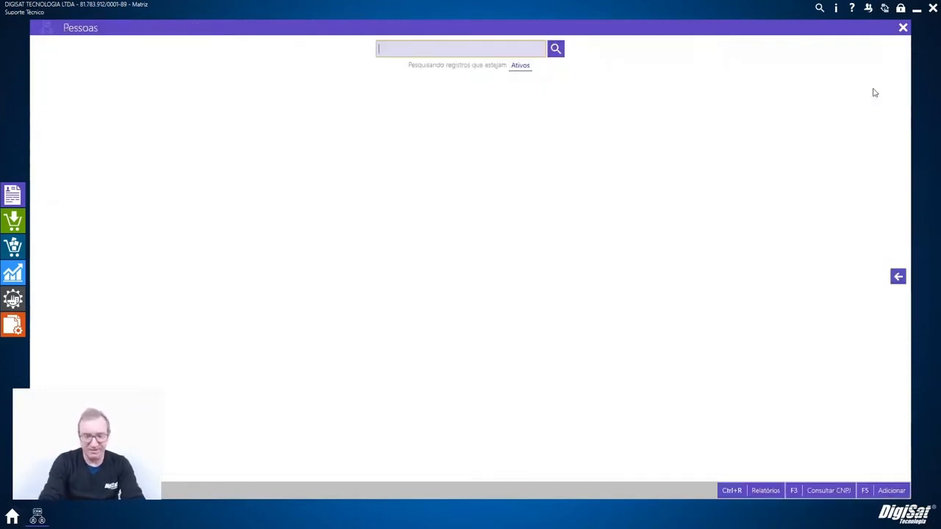
{"action": "key", "text": "Return"}
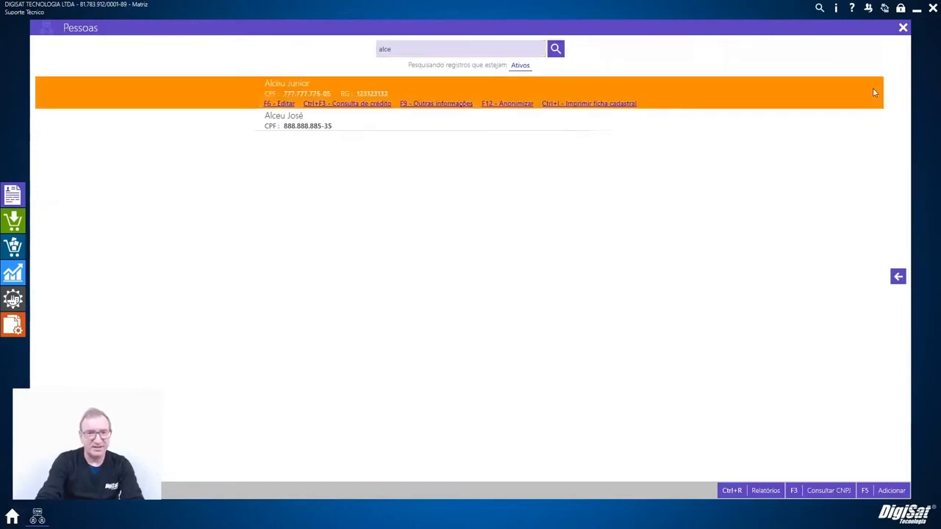
{"action": "key", "text": "Return"}
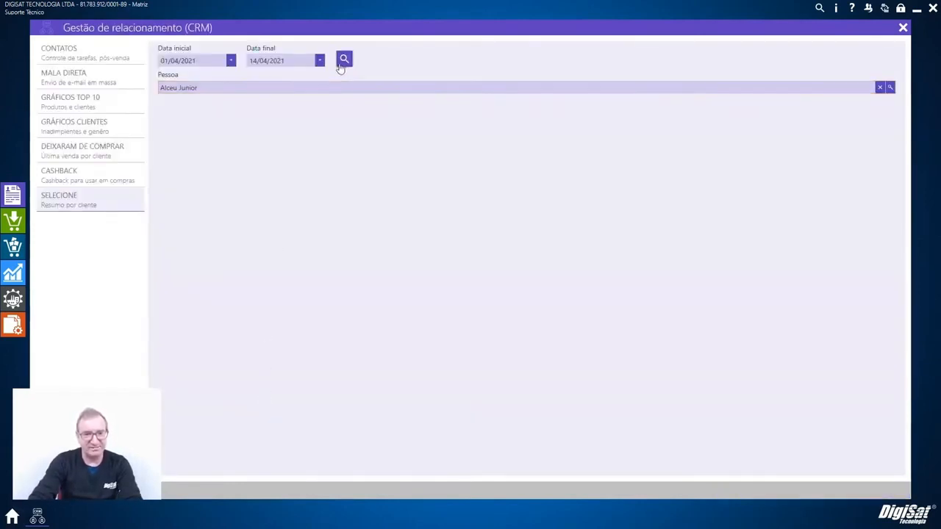
{"action": "left_click", "coordinate": [345, 59]}
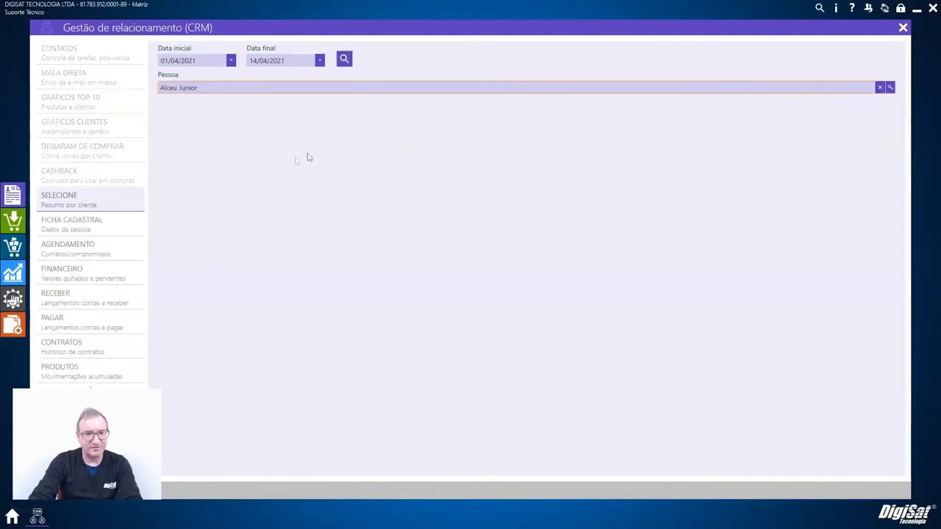
- Review the customer's Ficha cadastral, Agendamento and Financeiro sections, and return to the summary's date and person selection
{"action": "left_click", "coordinate": [63, 226]}
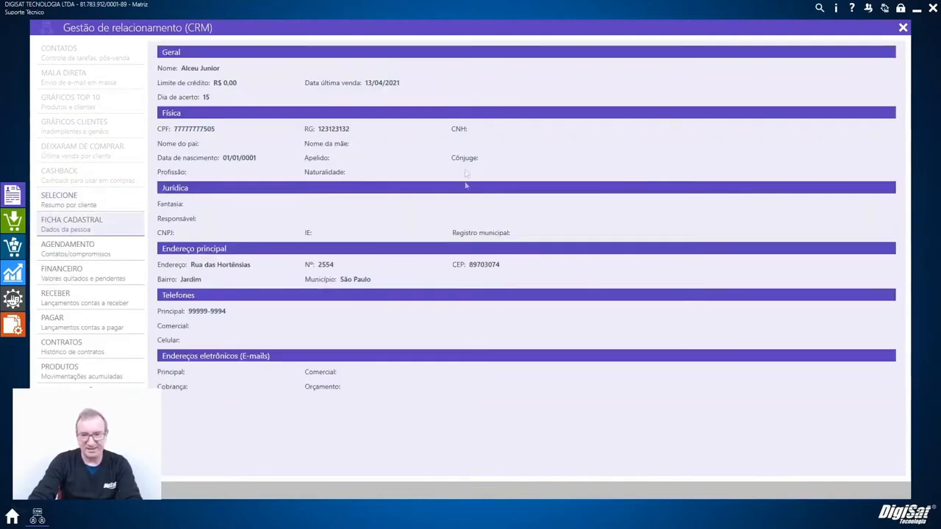
{"action": "left_click", "coordinate": [95, 252]}
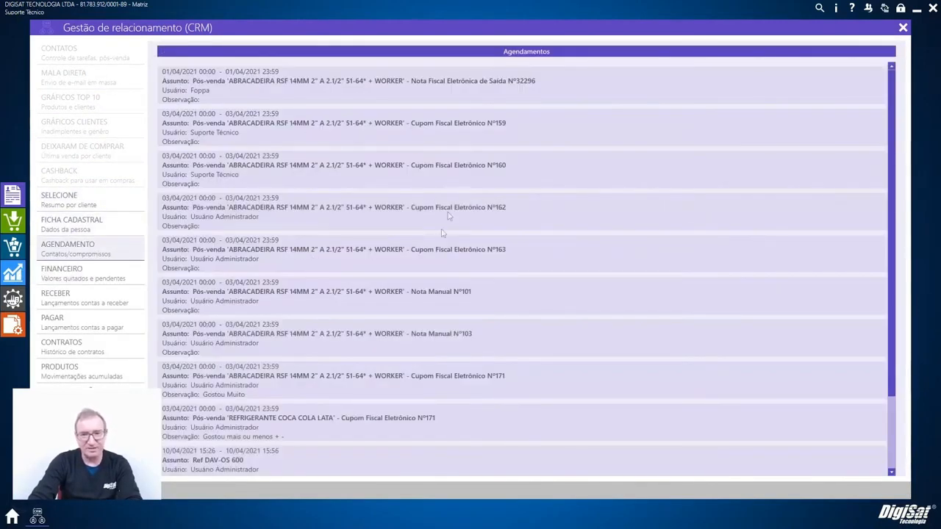
{"action": "left_click", "coordinate": [77, 276]}
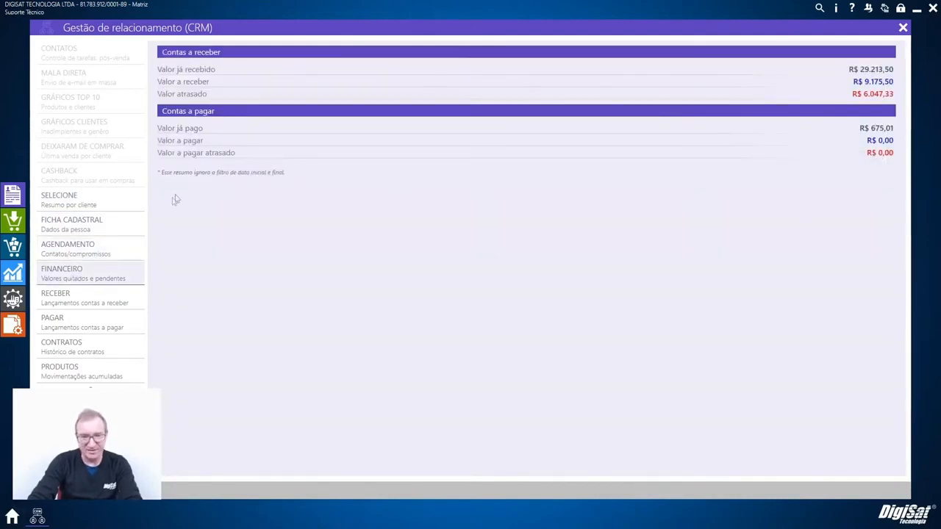
{"action": "left_click", "coordinate": [84, 195]}
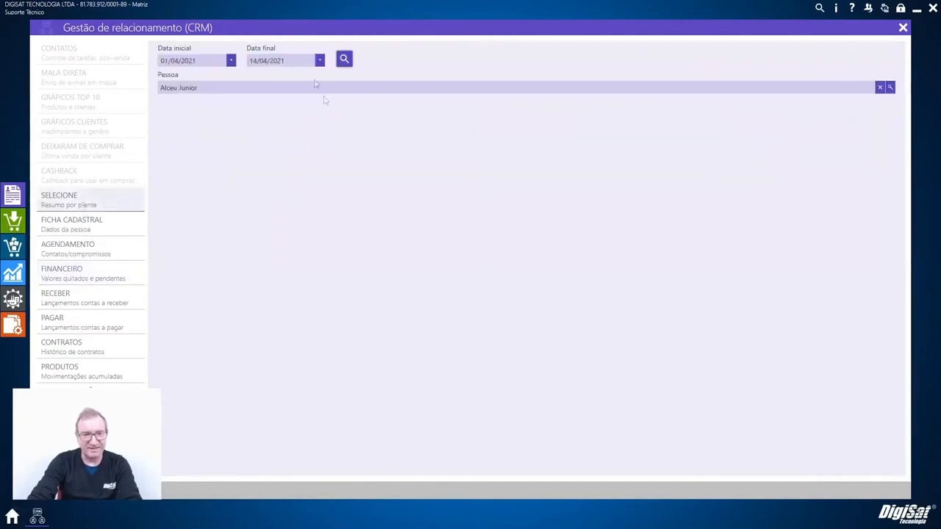
- Examine the customer's receivable and payable entries, contract history and accumulated product movements
{"action": "left_click", "coordinate": [87, 302]}
{"action": "left_click", "coordinate": [90, 279]}
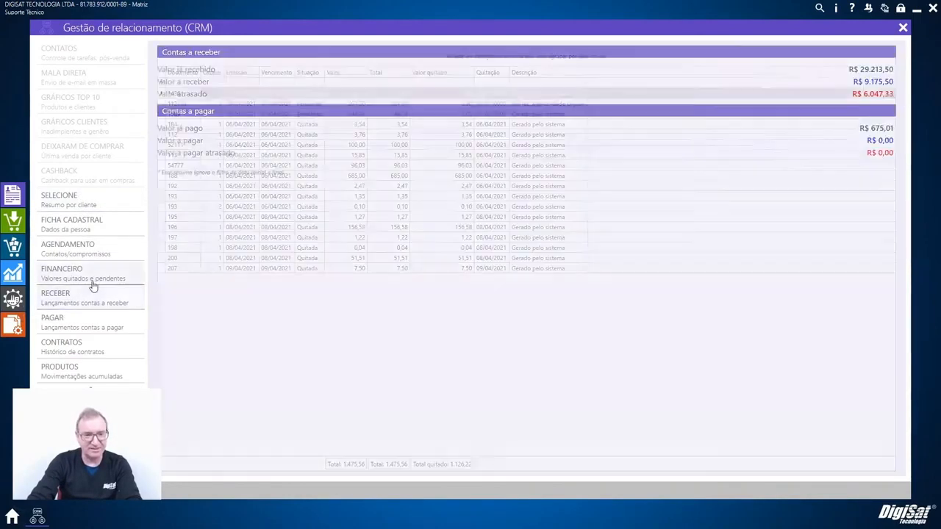
{"action": "left_click", "coordinate": [88, 304]}
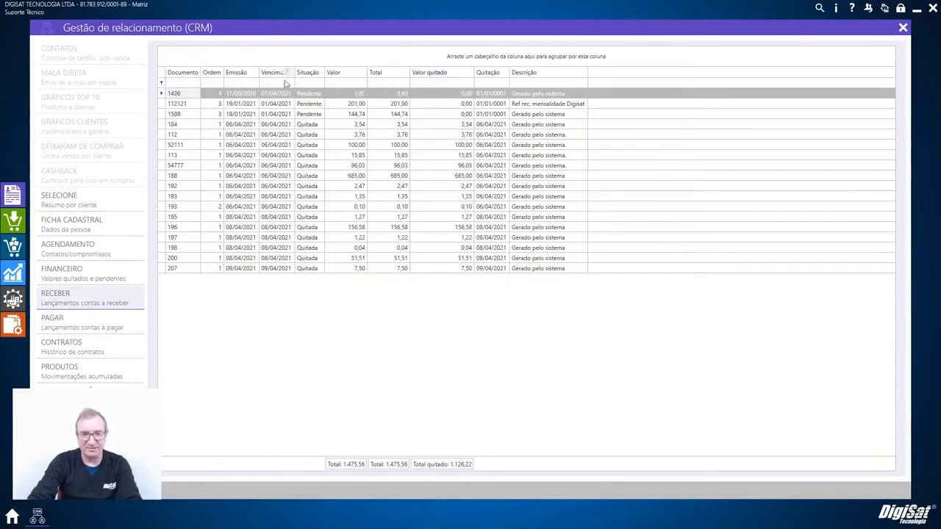
{"action": "left_click", "coordinate": [117, 332]}
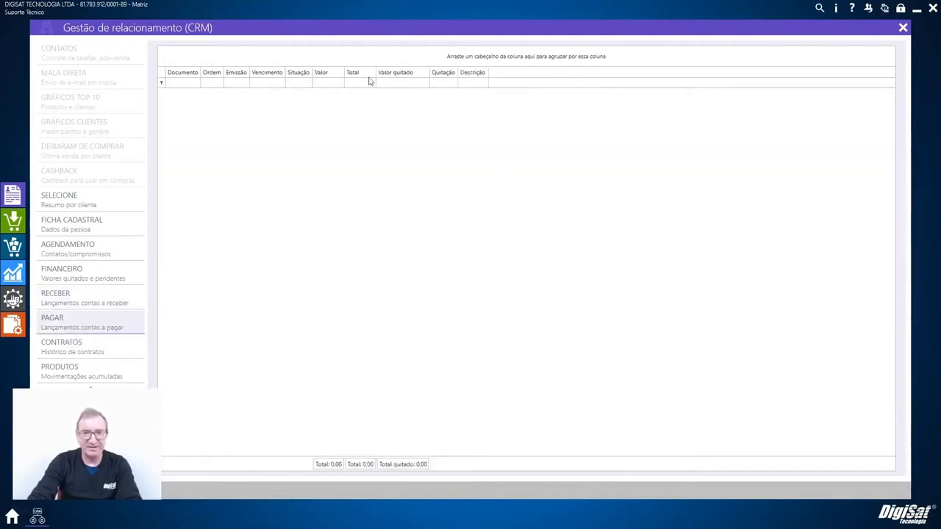
{"action": "left_click", "coordinate": [99, 353]}
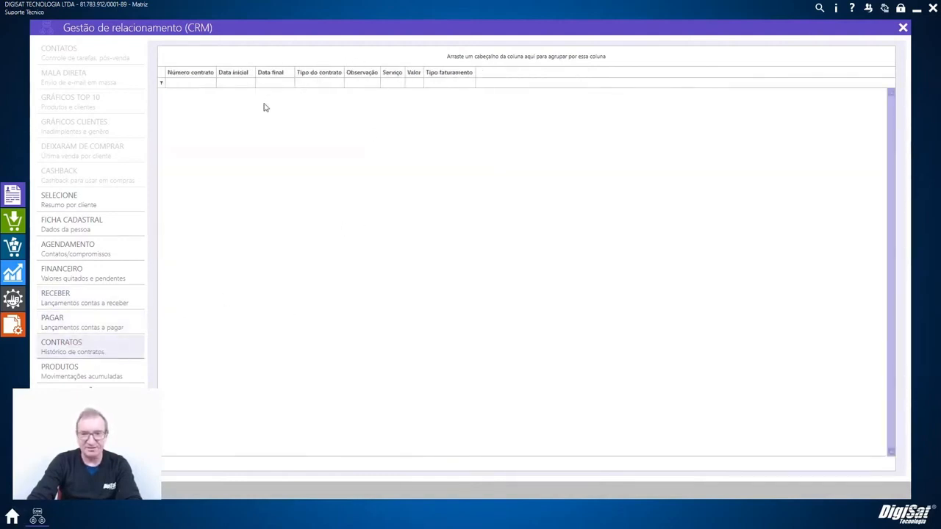
{"action": "left_click", "coordinate": [135, 378]}
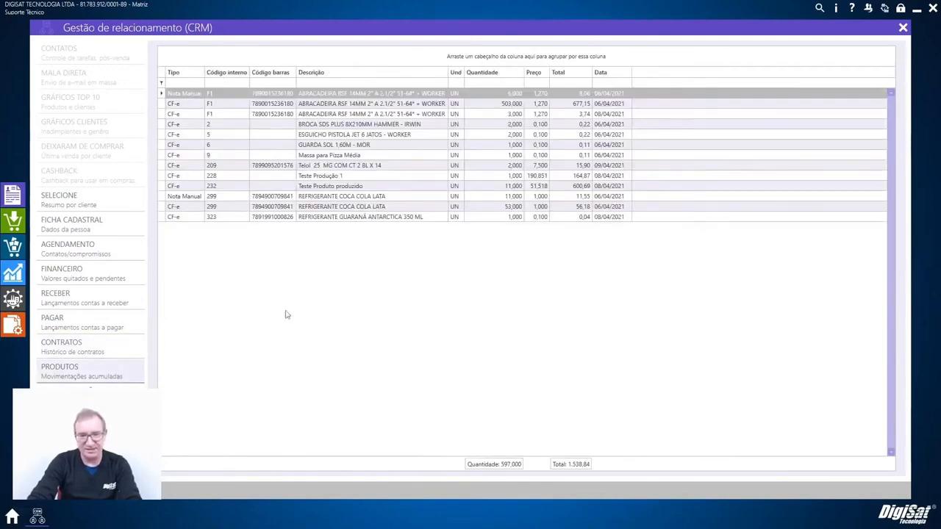
- Open the customer's document list and filter its Tipo column first by DAV-OS and finally by Cupom Fiscal Eletrônico
{"action": "left_click", "coordinate": [118, 398]}
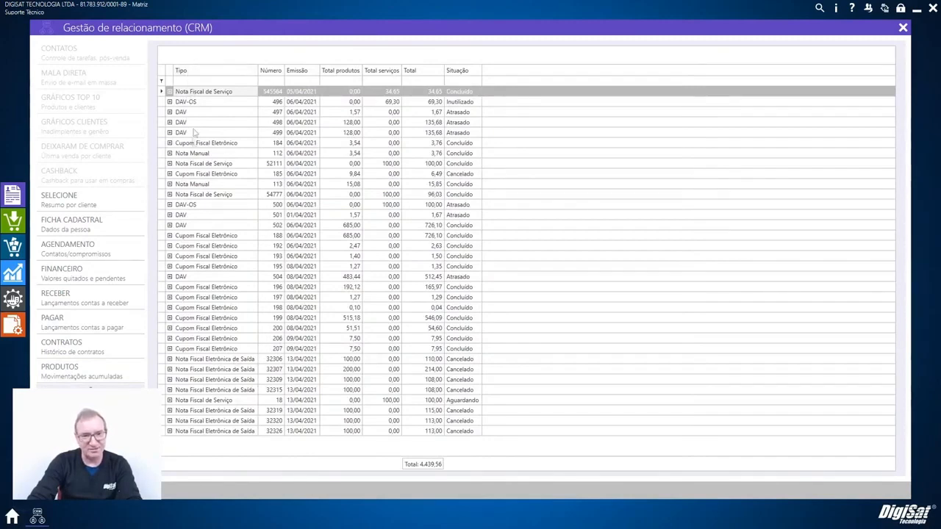
{"action": "left_click", "coordinate": [189, 69]}
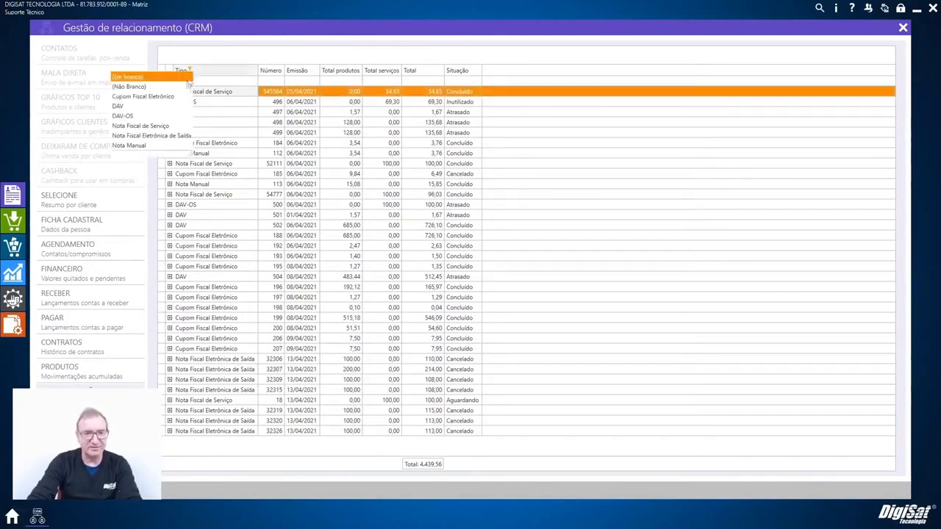
{"action": "left_click", "coordinate": [163, 122]}
{"action": "left_click", "coordinate": [189, 70]}
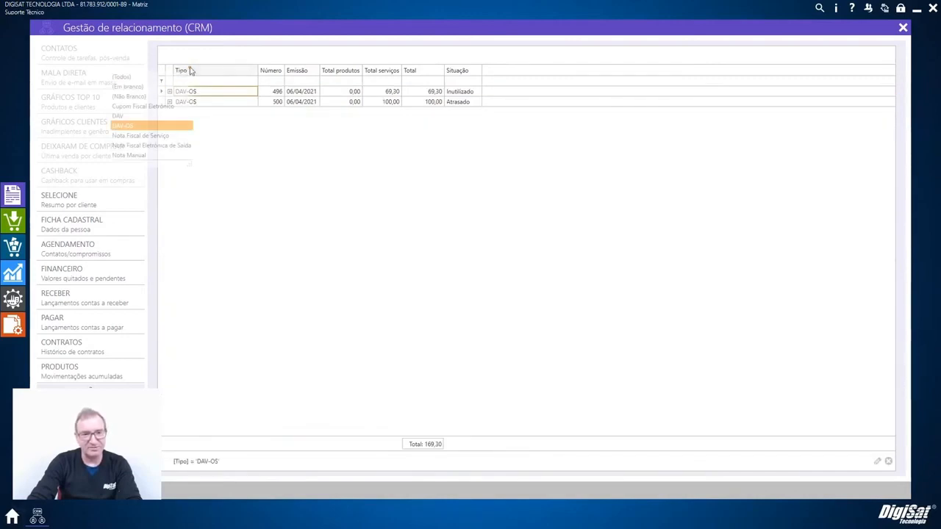
{"action": "left_click", "coordinate": [166, 106]}
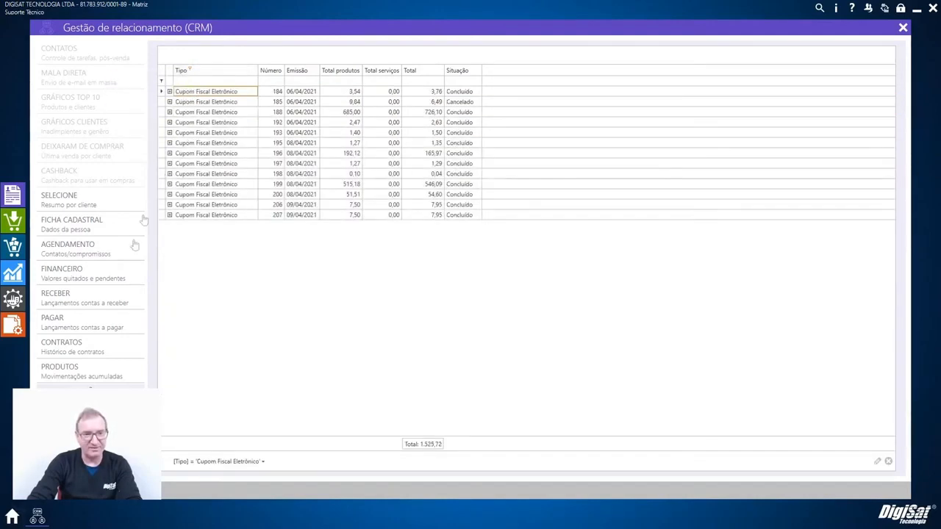
- Revisit the customer's Receber and Pagar sections and close the CRM
{"action": "left_click", "coordinate": [99, 297]}
{"action": "left_click", "coordinate": [100, 324]}
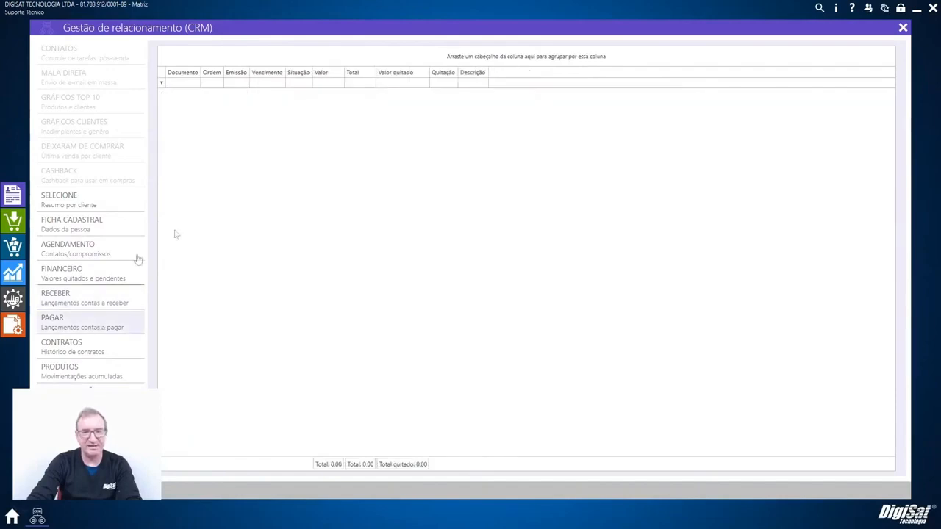
{"action": "left_click", "coordinate": [903, 30]}
- Open Grades from Cadastros and open the Grade Camisa record for editing
{"action": "left_click", "coordinate": [25, 196]}
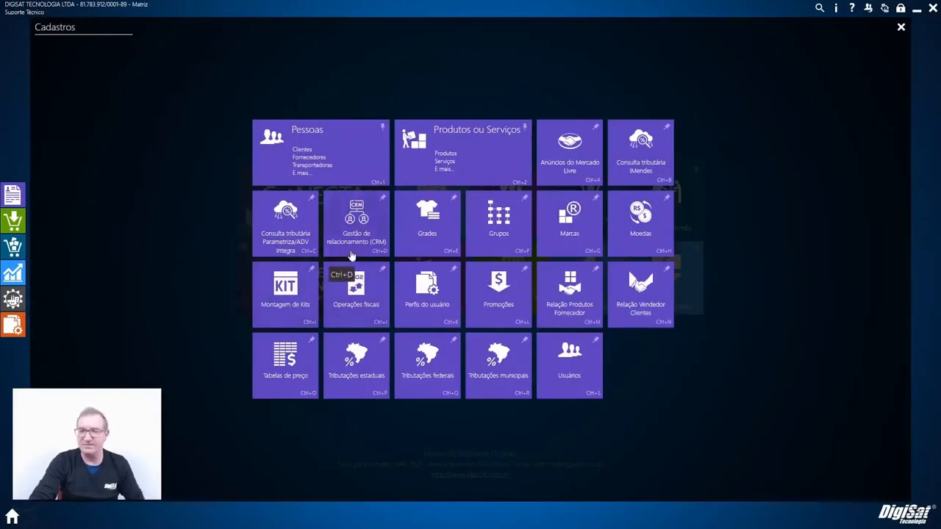
{"action": "left_click", "coordinate": [434, 254]}
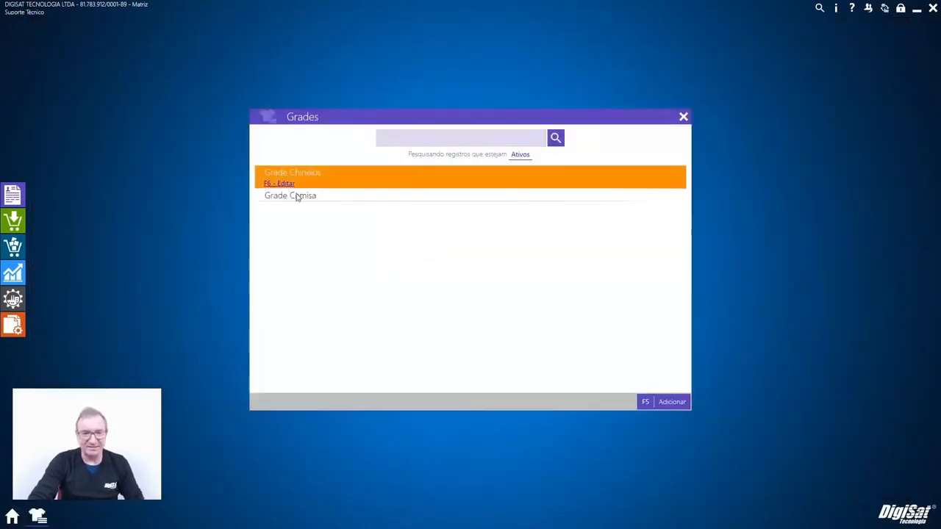
{"action": "left_click", "coordinate": [296, 197]}
{"action": "left_click", "coordinate": [290, 202]}
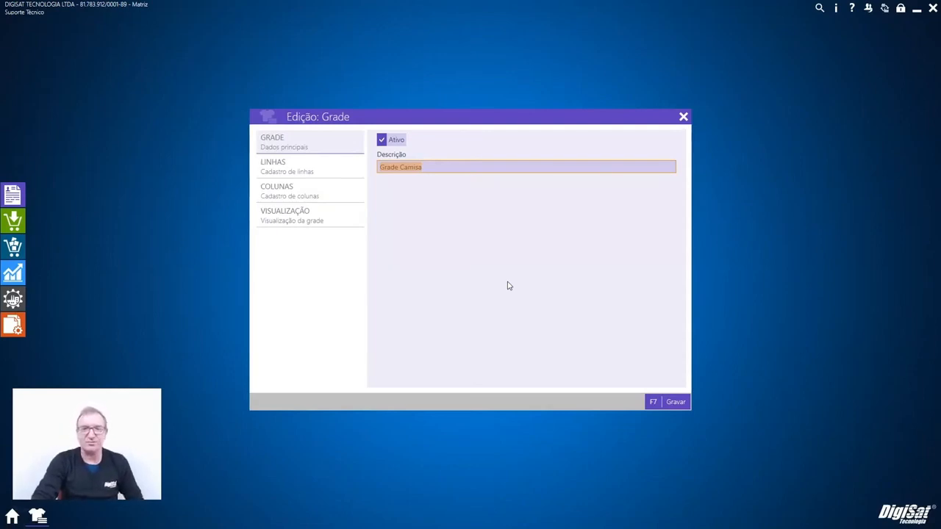
- Examine the shirt grid's colour rows, size columns and Visualização, save the grid and close Grades
{"action": "left_click", "coordinate": [307, 176]}
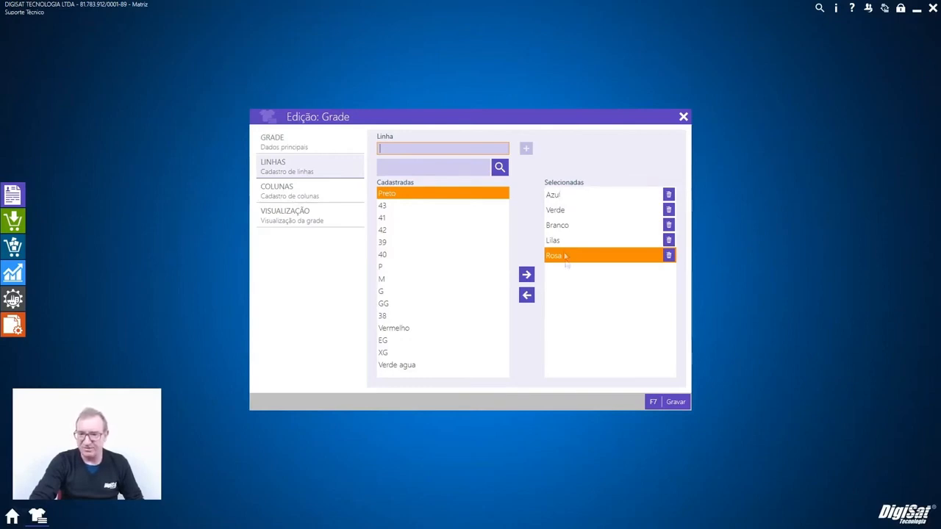
{"action": "left_click", "coordinate": [307, 189]}
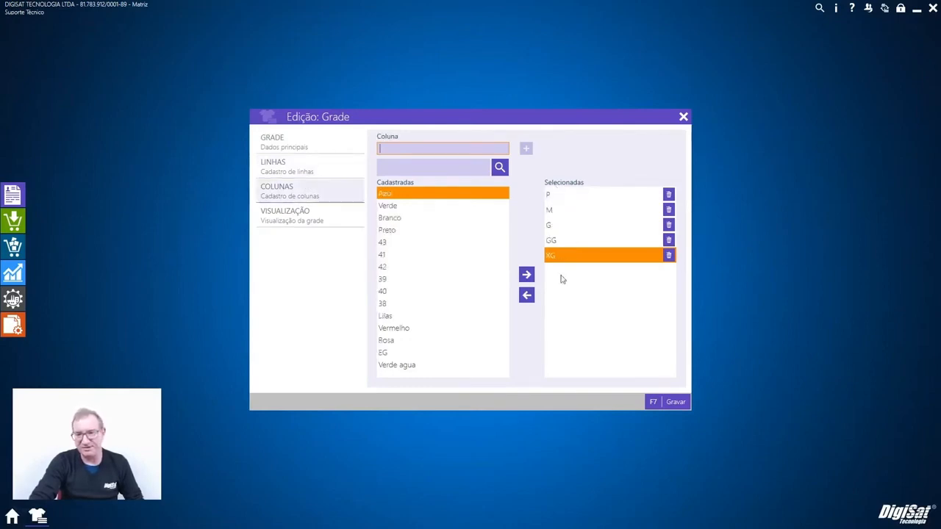
{"action": "left_click", "coordinate": [288, 171]}
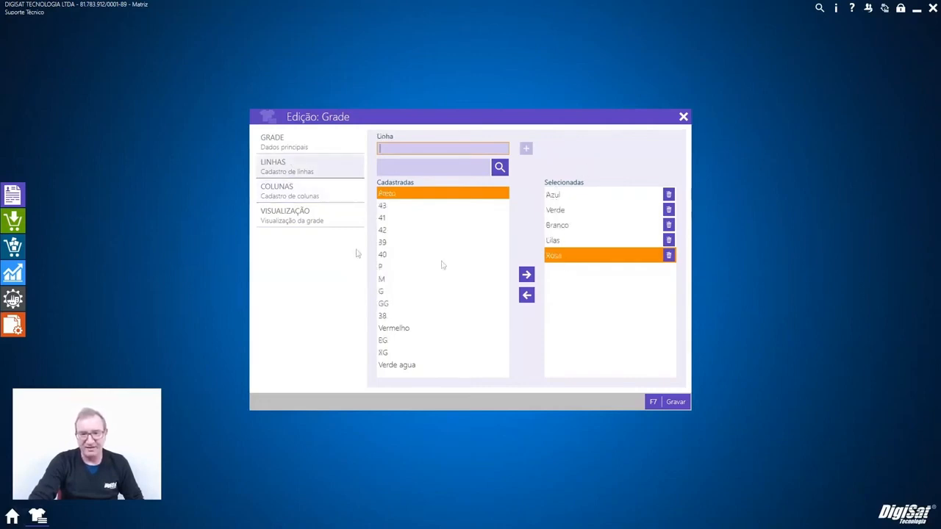
{"action": "left_click", "coordinate": [301, 195]}
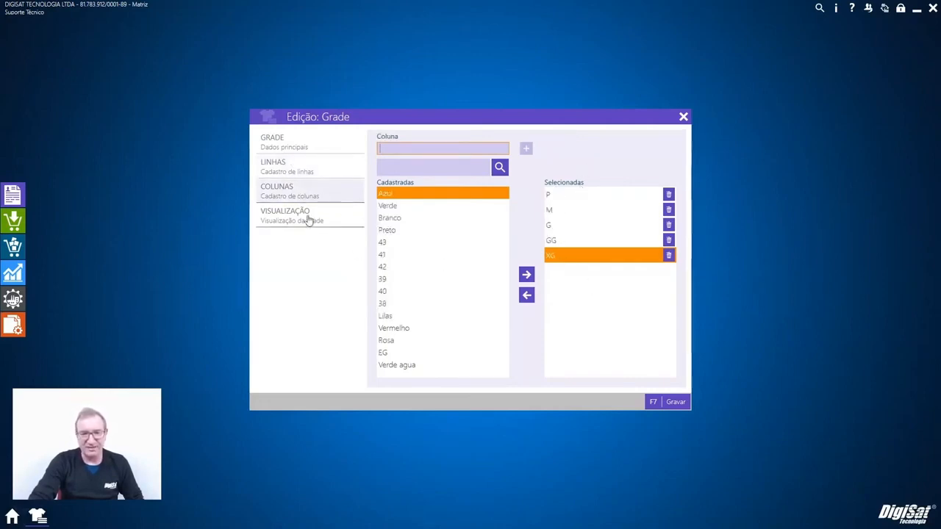
{"action": "left_click", "coordinate": [316, 214]}
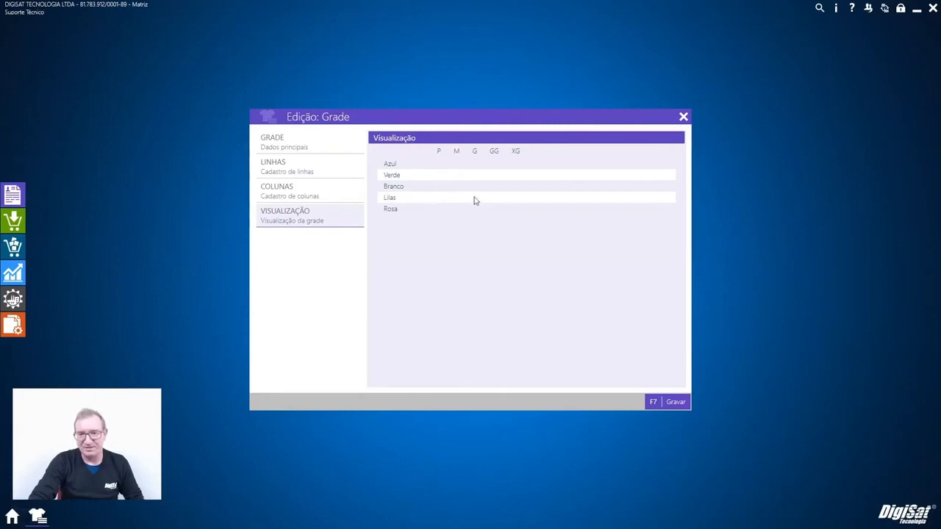
{"action": "left_click", "coordinate": [676, 405]}
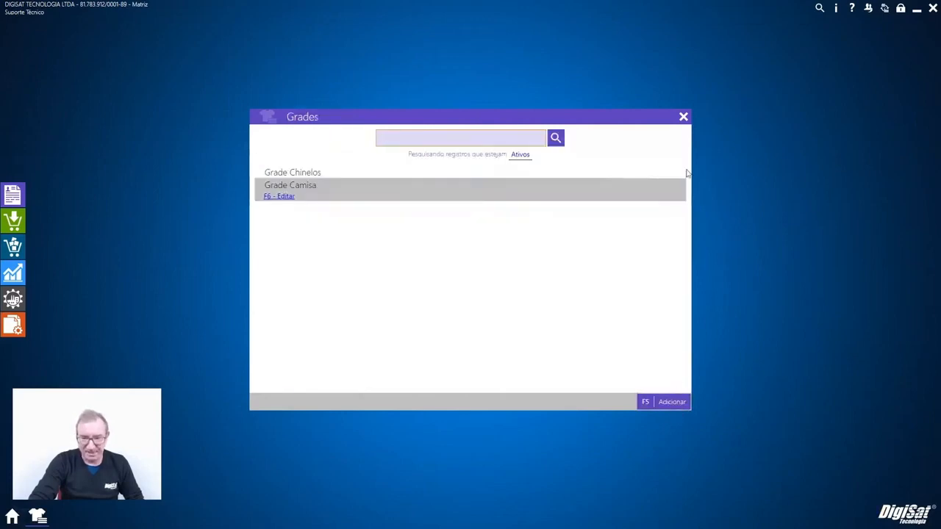
{"action": "left_click", "coordinate": [683, 117]}
- Open Grupos from Cadastros, view the reports offered for groups and return to the group list
{"action": "left_click", "coordinate": [57, 196]}
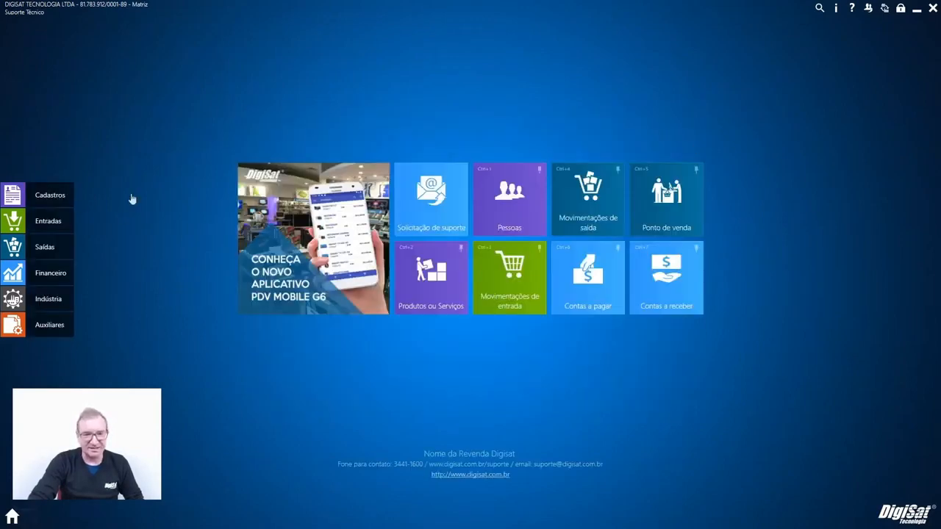
{"action": "left_click", "coordinate": [495, 242]}
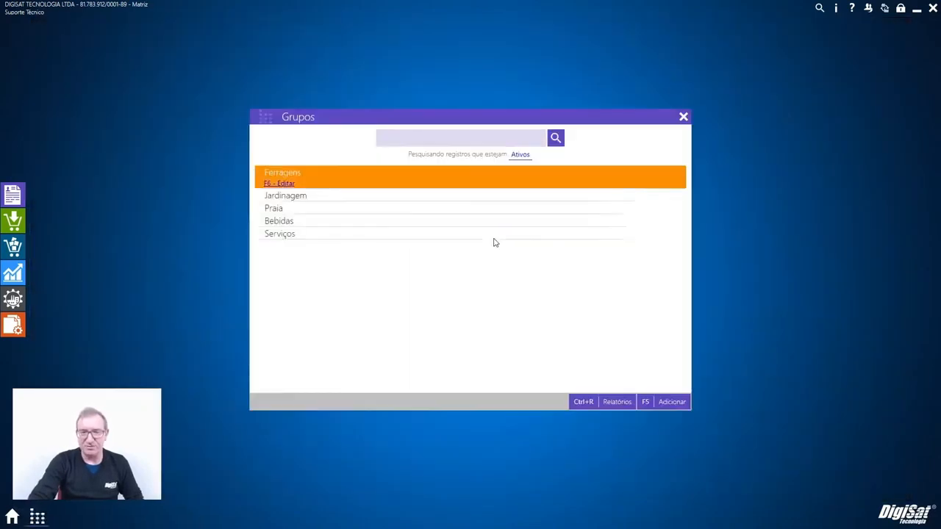
{"action": "left_click", "coordinate": [611, 403]}
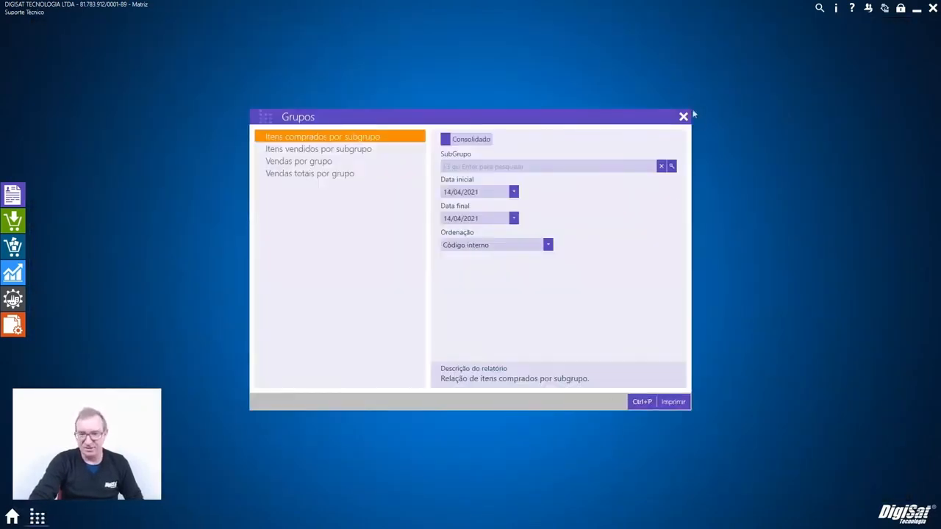
{"action": "left_click", "coordinate": [683, 116]}
- Open the Ferragens group, look through its subgroups, save the group and close Grupos
{"action": "double_click", "coordinate": [298, 171]}
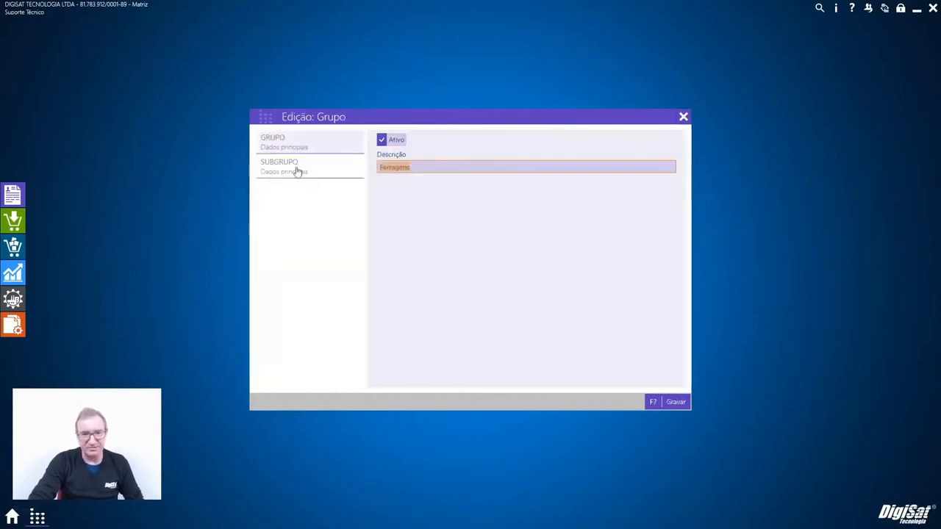
{"action": "left_click", "coordinate": [298, 167]}
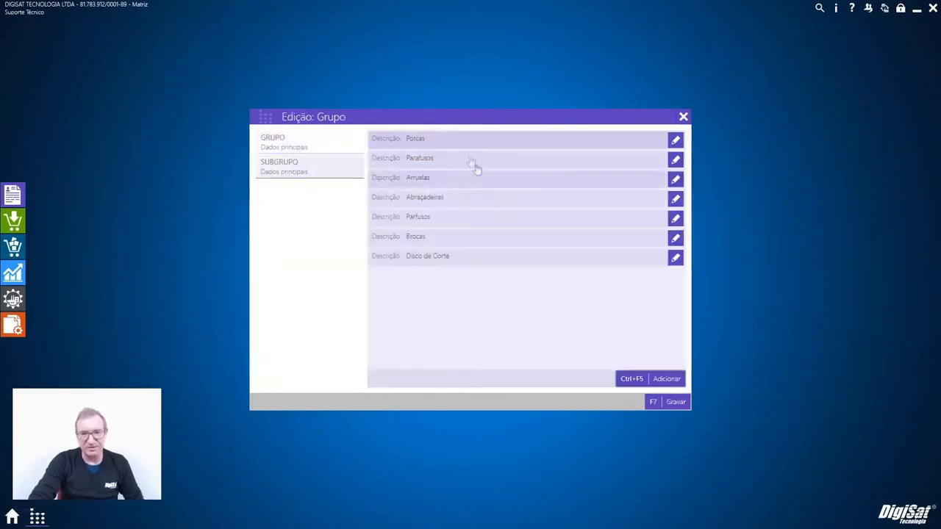
{"action": "left_click", "coordinate": [669, 409]}
{"action": "left_click", "coordinate": [683, 117]}
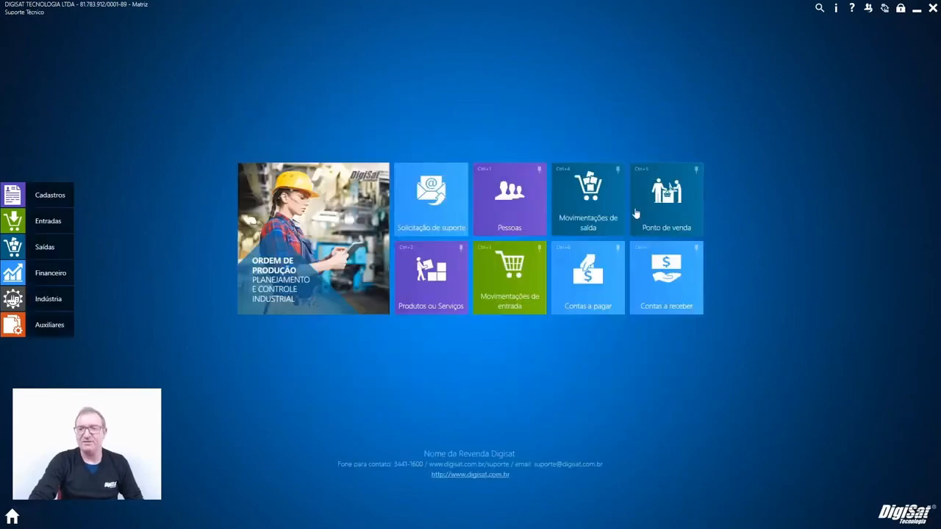
- Open Marcas from Cadastros, view the registered brands and close the list
{"action": "left_click", "coordinate": [50, 197]}
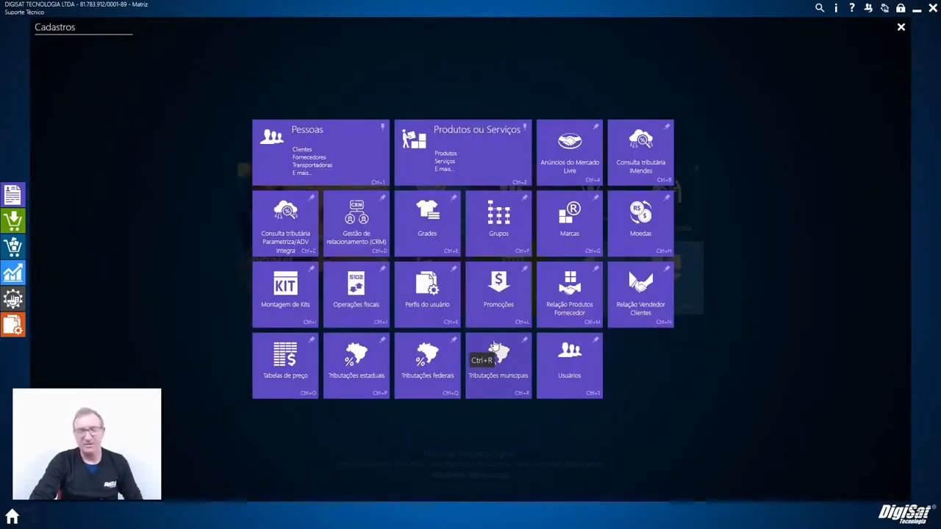
{"action": "left_click", "coordinate": [577, 245]}
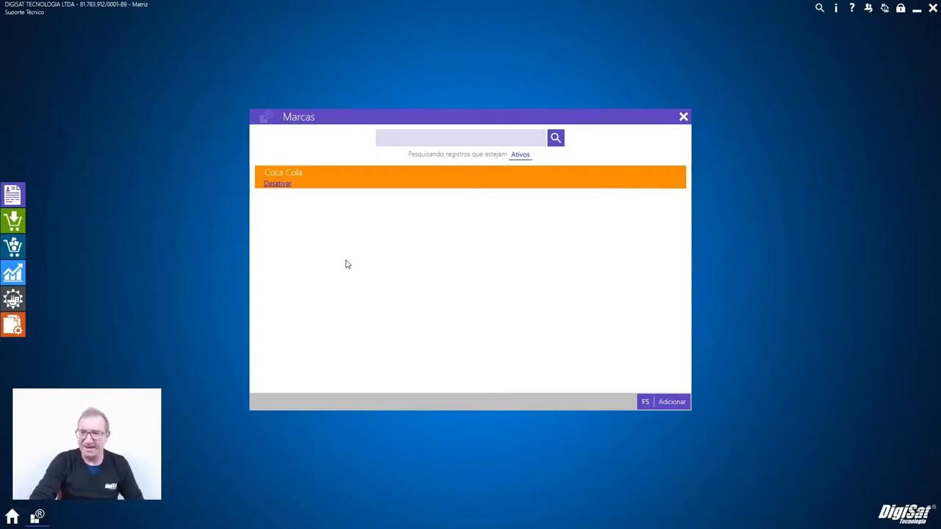
{"action": "left_click", "coordinate": [683, 118]}
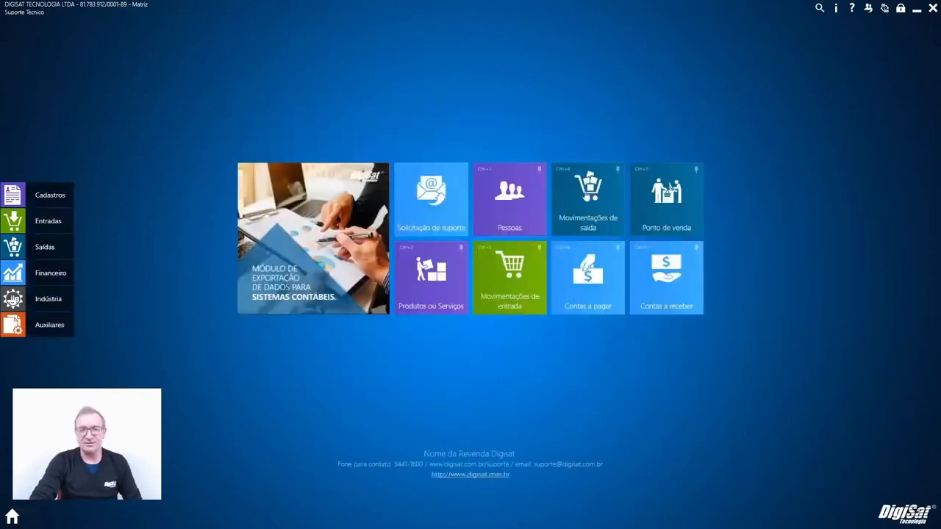
- Open Moedas from Cadastros, set the Dolar currency's Cotação to 5,20, save it and close Moedas
{"action": "left_click", "coordinate": [44, 195]}
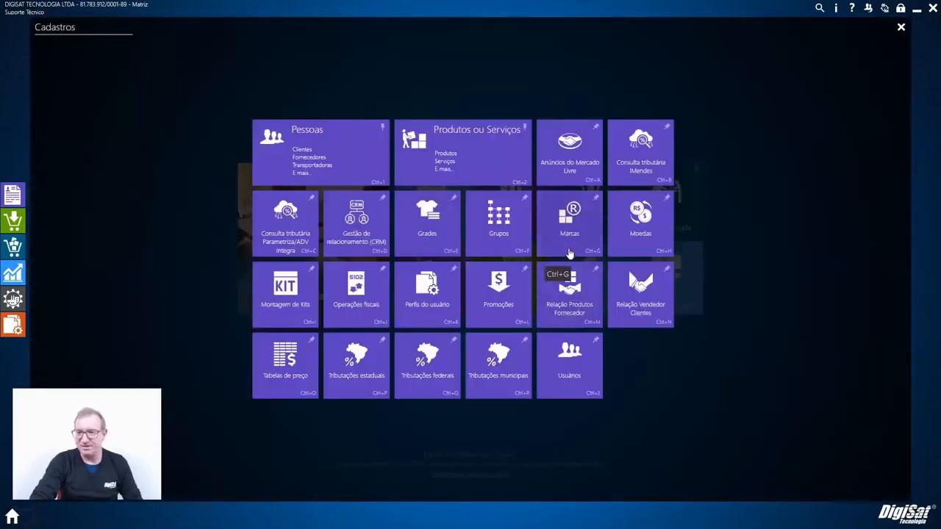
{"action": "left_click", "coordinate": [644, 250]}
{"action": "left_click", "coordinate": [295, 197]}
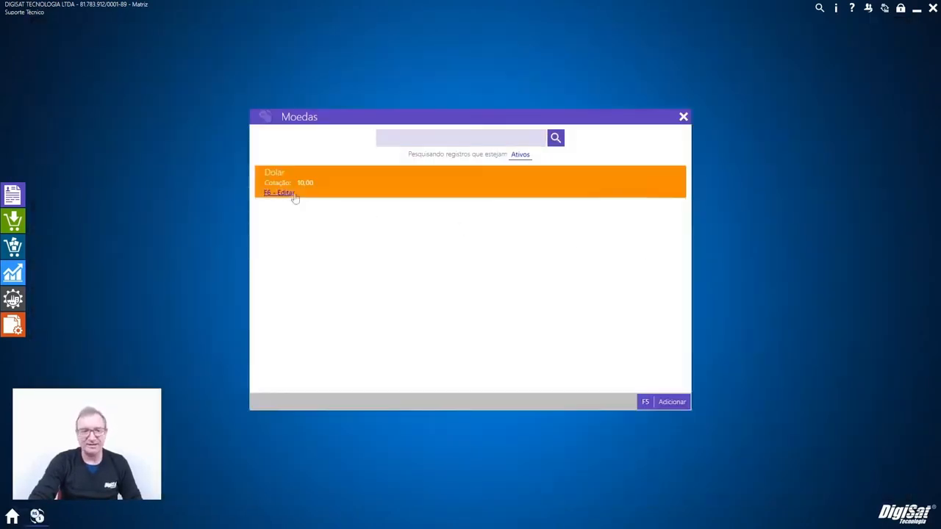
{"action": "left_click", "coordinate": [270, 197]}
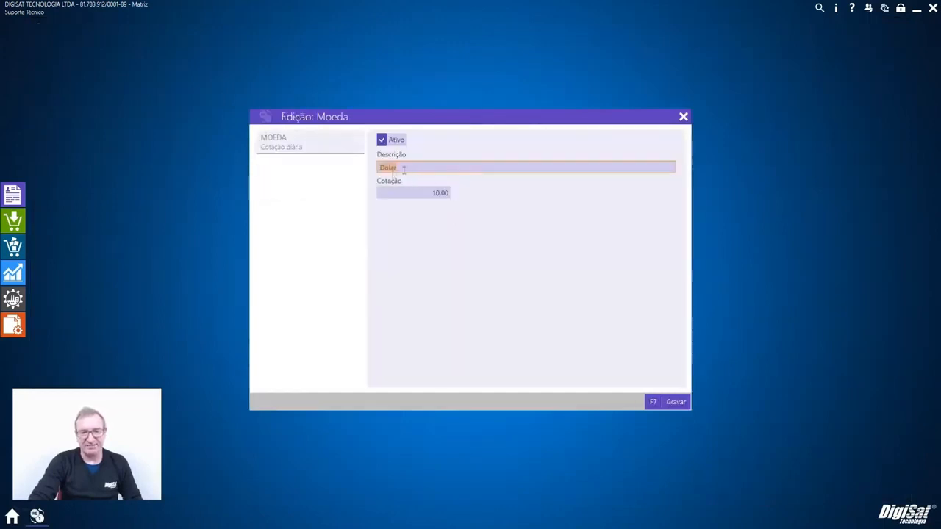
{"action": "left_click", "coordinate": [410, 195]}
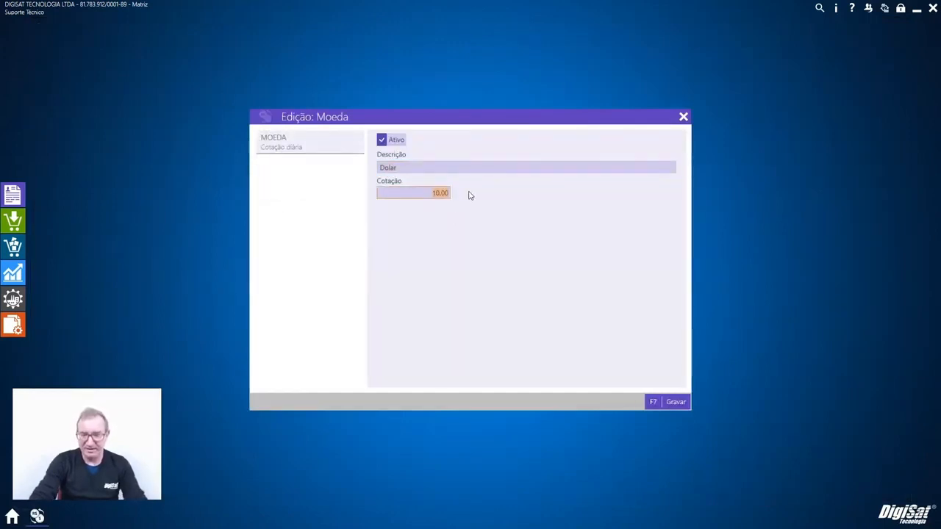
{"action": "left_click", "coordinate": [673, 402]}
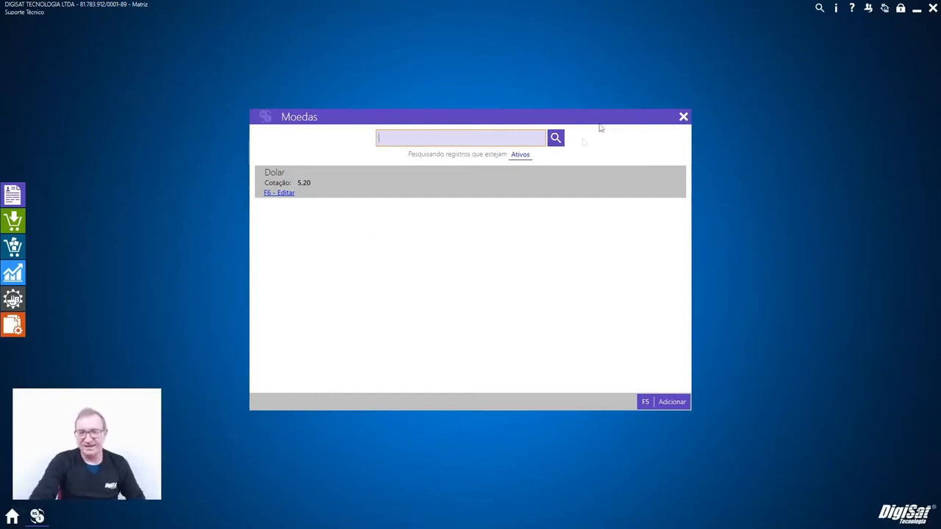
{"action": "left_click", "coordinate": [683, 119]}
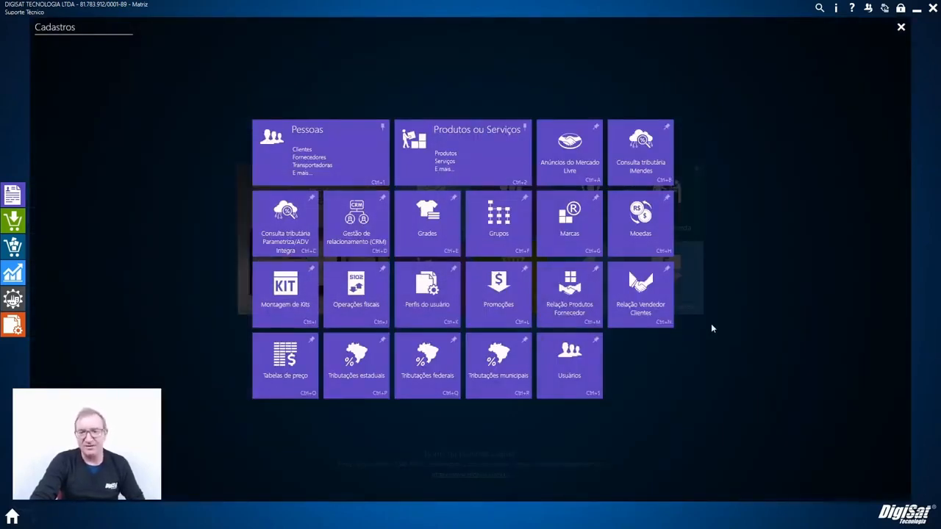
- Open Kit de Ferragens from Montagem de Kits, examine its main data and items, and save the kit
{"action": "left_click", "coordinate": [292, 317]}
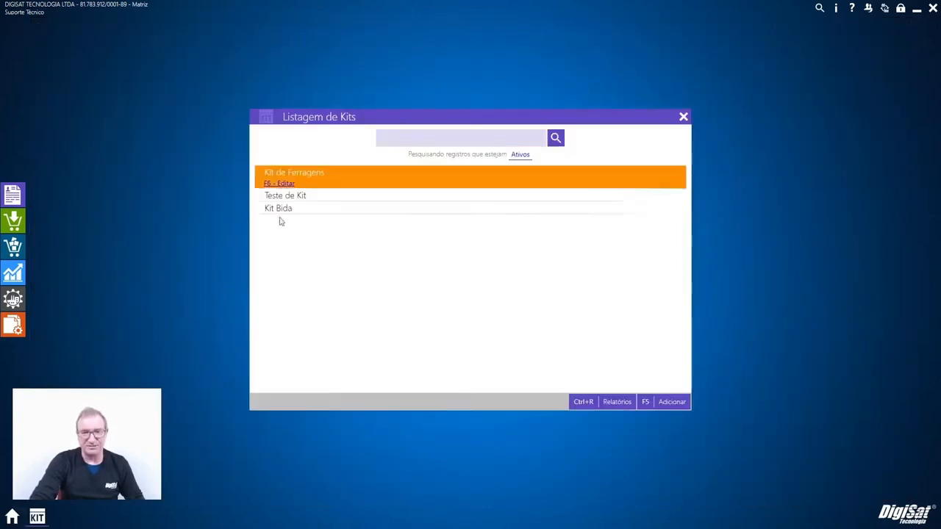
{"action": "left_click", "coordinate": [276, 186]}
{"action": "left_click", "coordinate": [295, 173]}
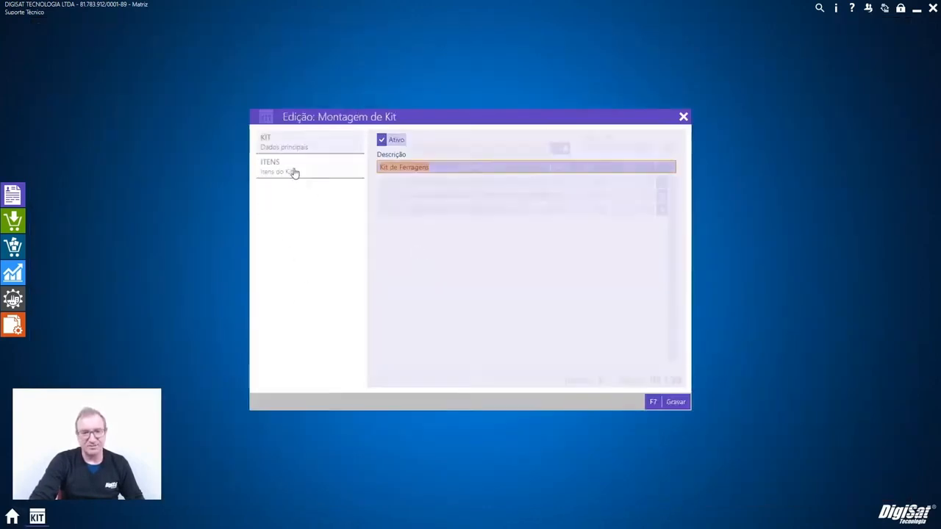
{"action": "left_click", "coordinate": [294, 143]}
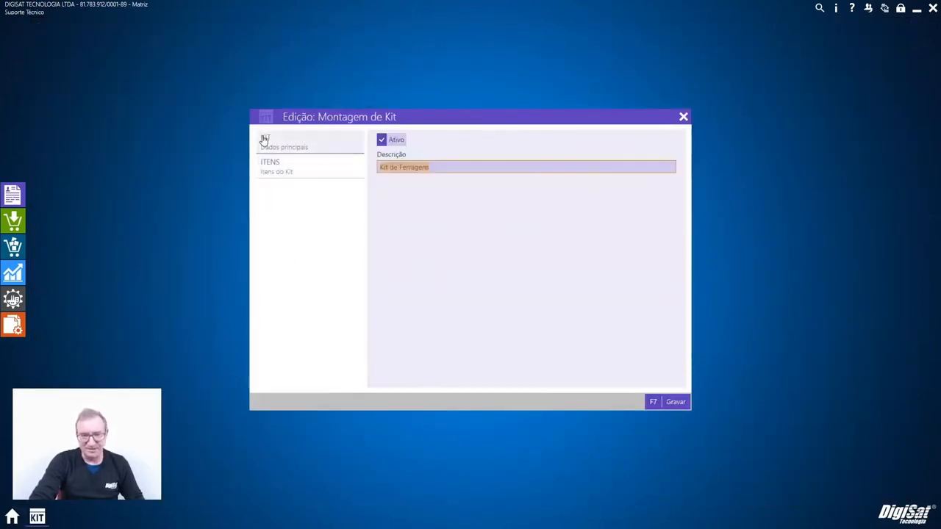
{"action": "left_click", "coordinate": [298, 169]}
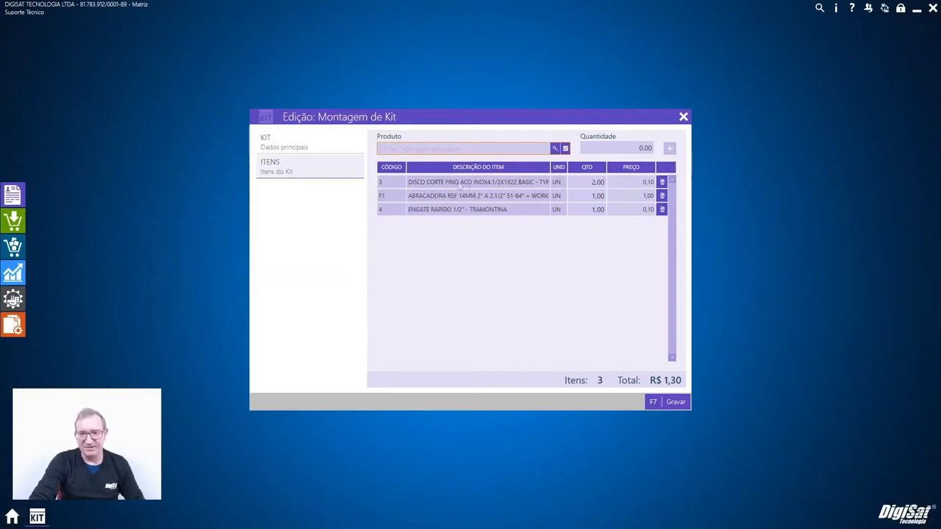
{"action": "left_click", "coordinate": [674, 403]}
- View the report offered for kits, reopen Kit de Ferragens to check its items, save it and close the kit list
{"action": "left_click", "coordinate": [604, 404]}
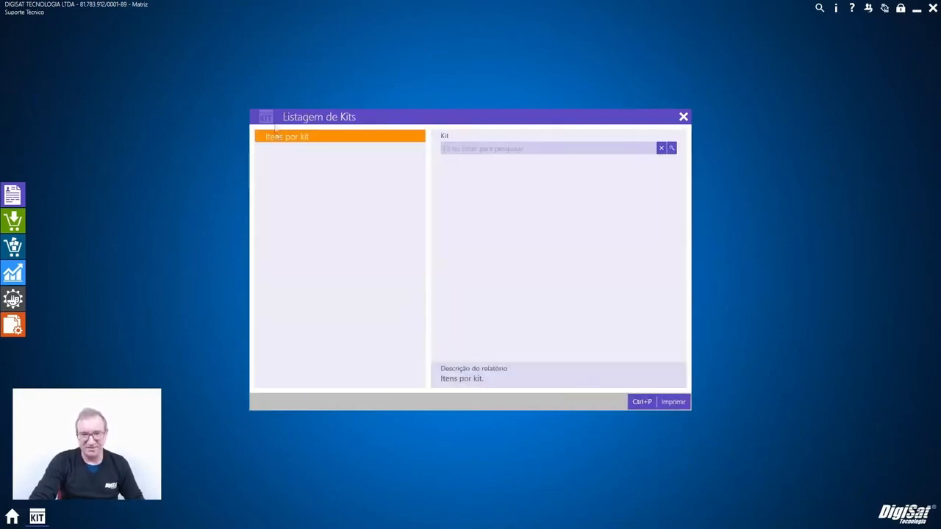
{"action": "left_click", "coordinate": [683, 117]}
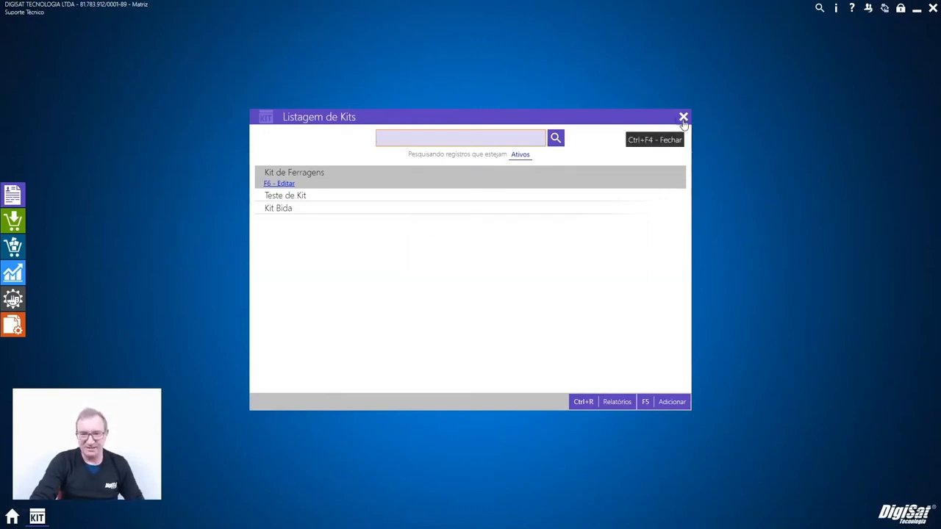
{"action": "key", "text": "F6"}
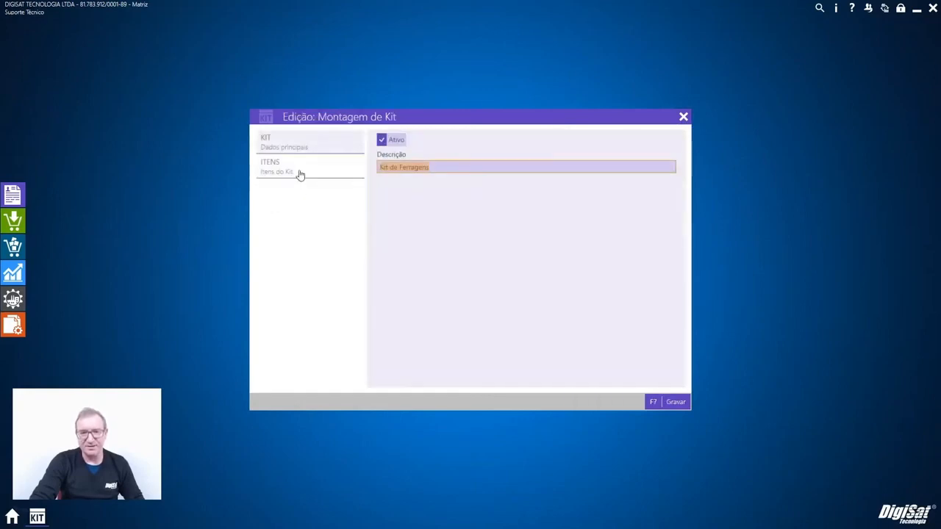
{"action": "left_click", "coordinate": [300, 174]}
{"action": "left_click", "coordinate": [673, 403]}
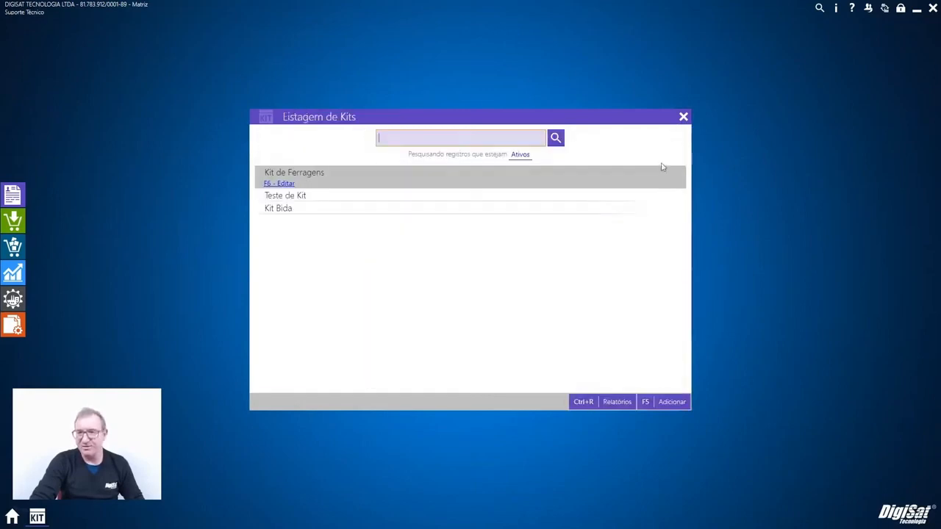
{"action": "left_click", "coordinate": [683, 116]}
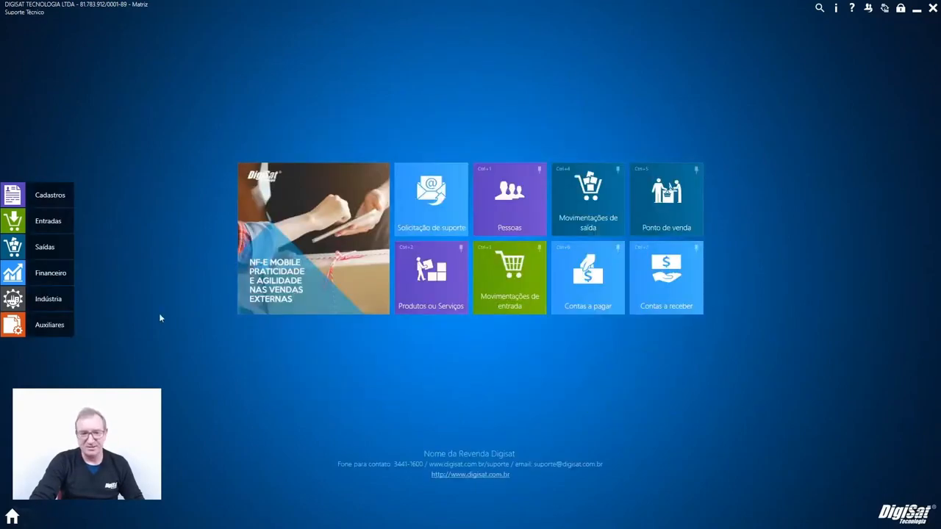
- Open fiscal operation 1102 from Operações fiscais, examine its stock, financial and PIS/COFINS credit options, and save it
{"action": "left_click", "coordinate": [44, 195]}
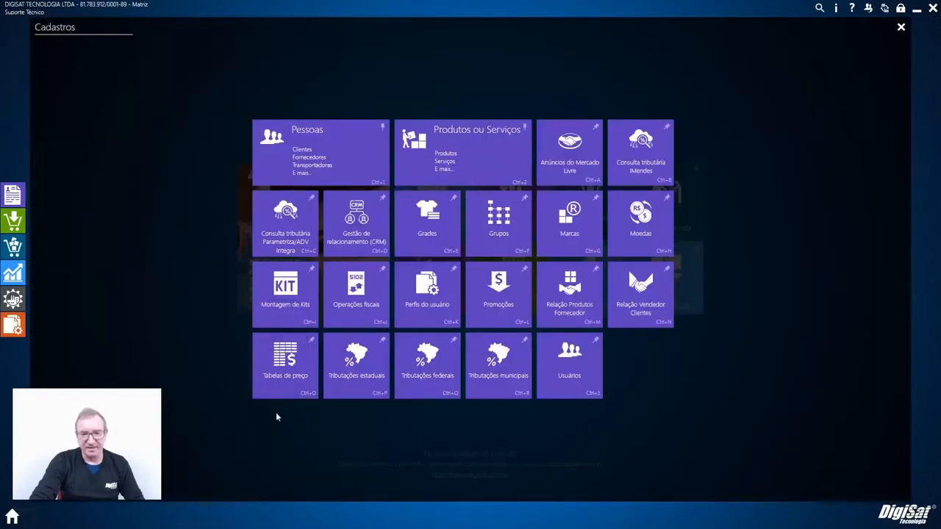
{"action": "left_click", "coordinate": [358, 322]}
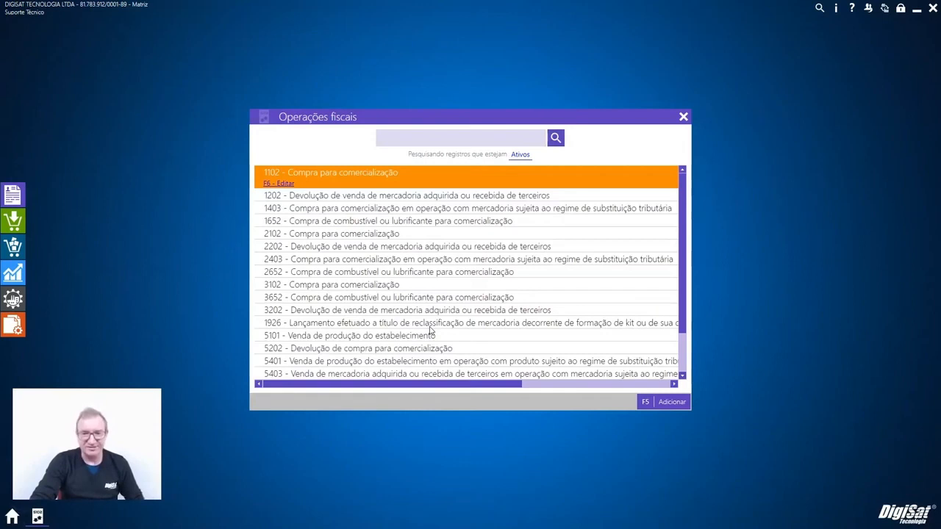
{"action": "left_click", "coordinate": [278, 183]}
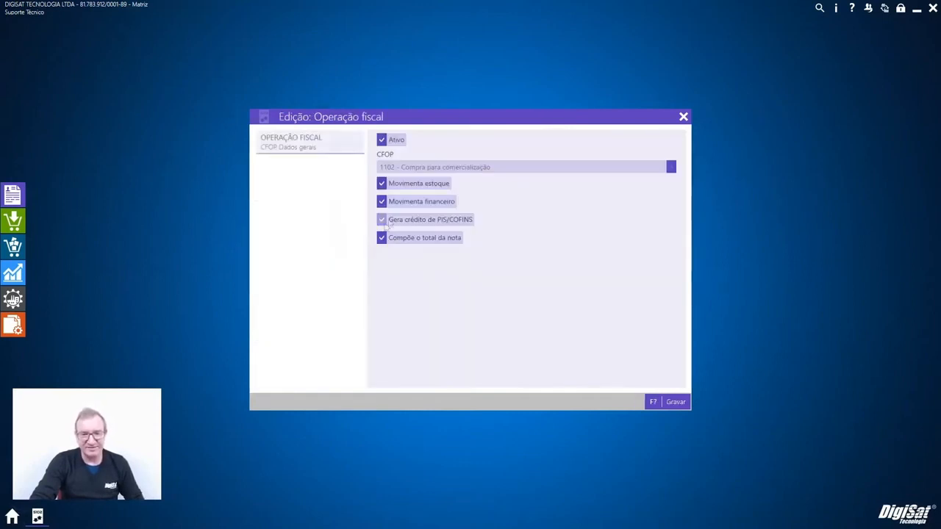
{"action": "left_click", "coordinate": [407, 184]}
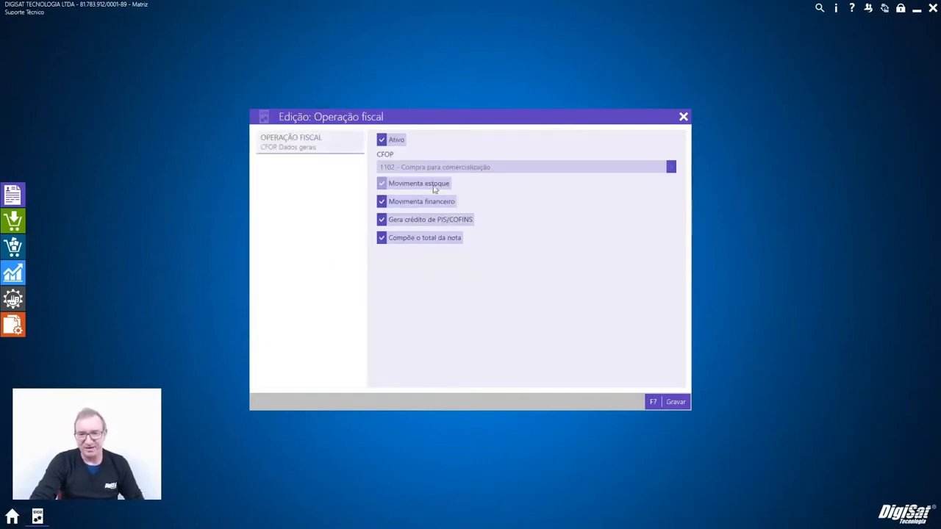
{"action": "left_click", "coordinate": [420, 203]}
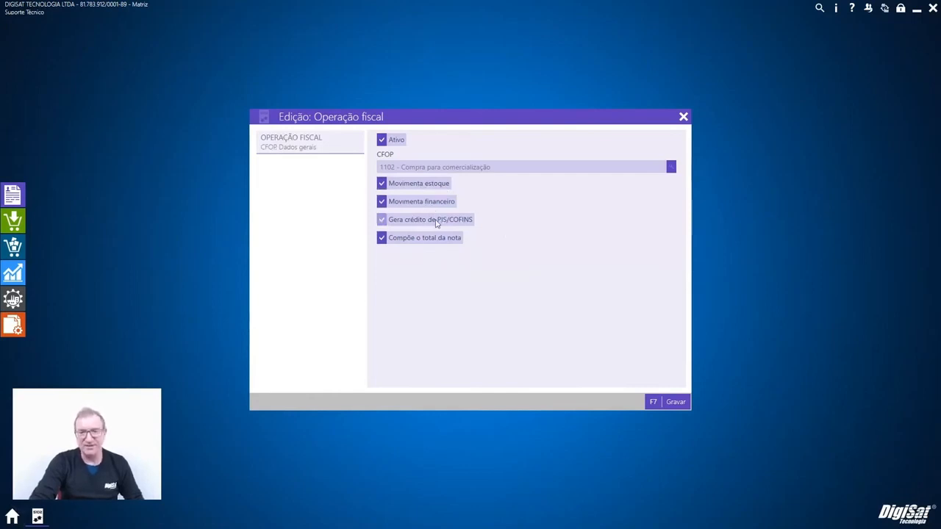
{"action": "left_click", "coordinate": [425, 221]}
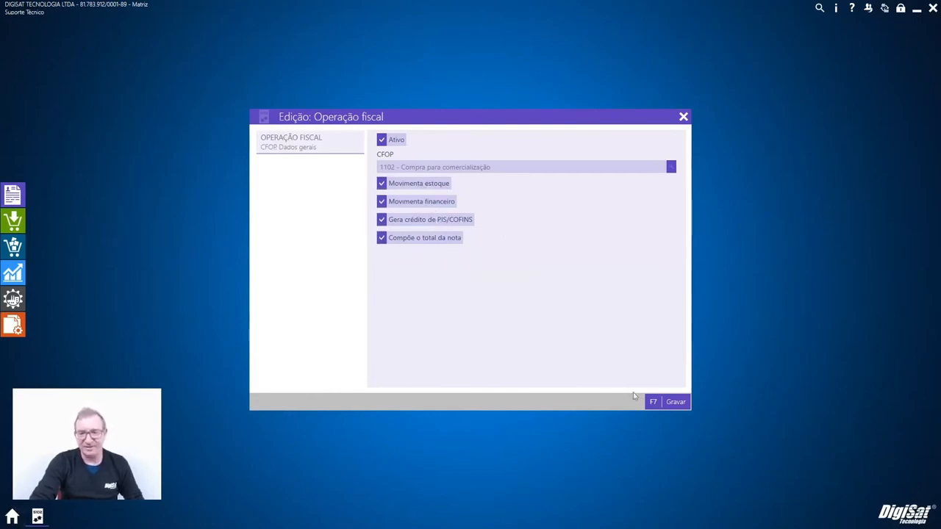
{"action": "left_click", "coordinate": [665, 402]}
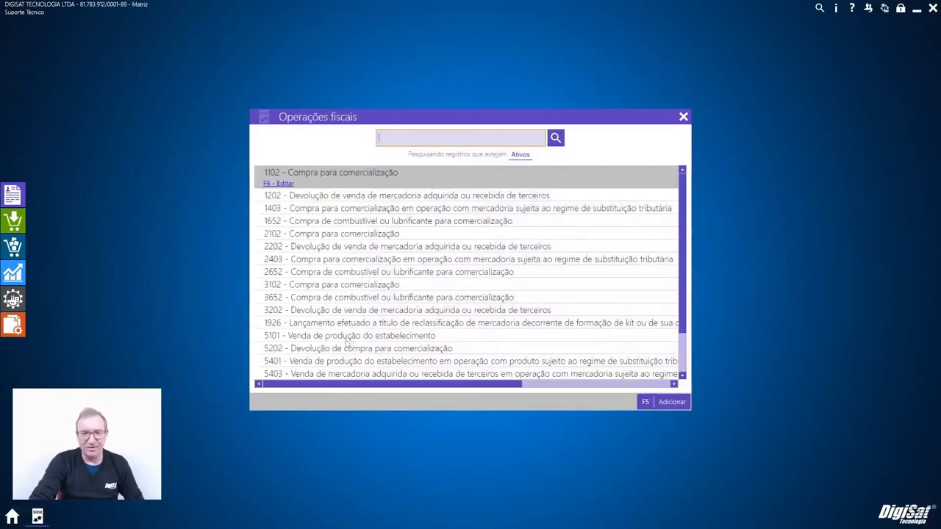
- Open fiscal operation 5202 - Devolução de compra para comercialização, review its options, save it and close Operações fiscais
{"action": "scroll", "coordinate": [346, 356], "scroll_direction": "down", "scroll_amount": 1}
{"action": "double_click", "coordinate": [345, 352]}
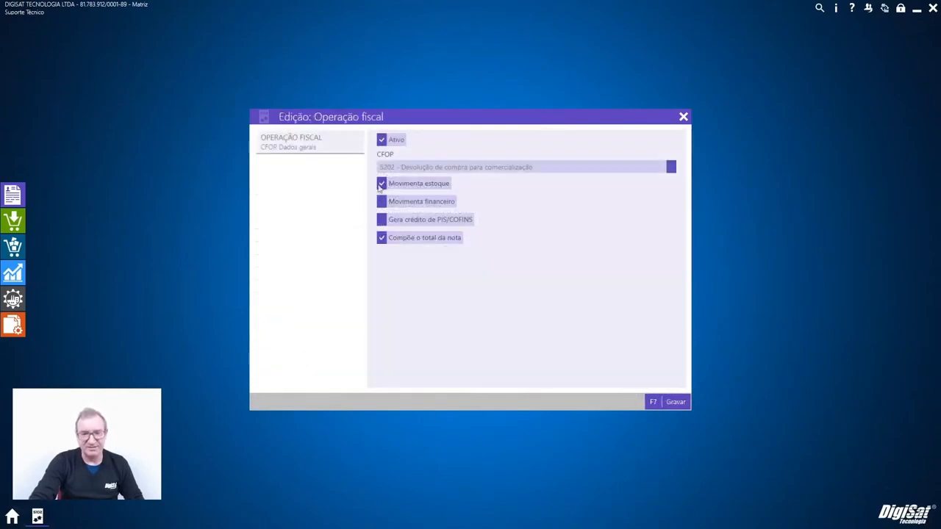
{"action": "left_click", "coordinate": [678, 401]}
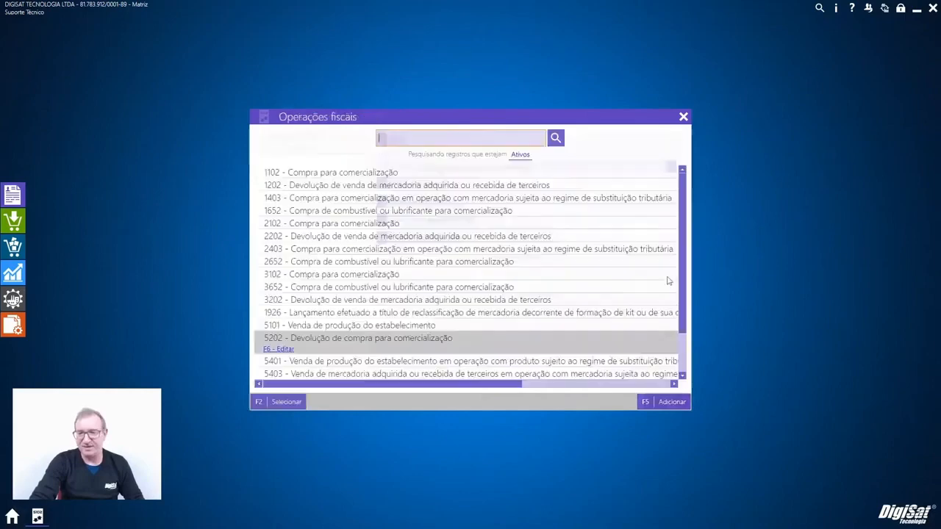
{"action": "left_click", "coordinate": [683, 116]}
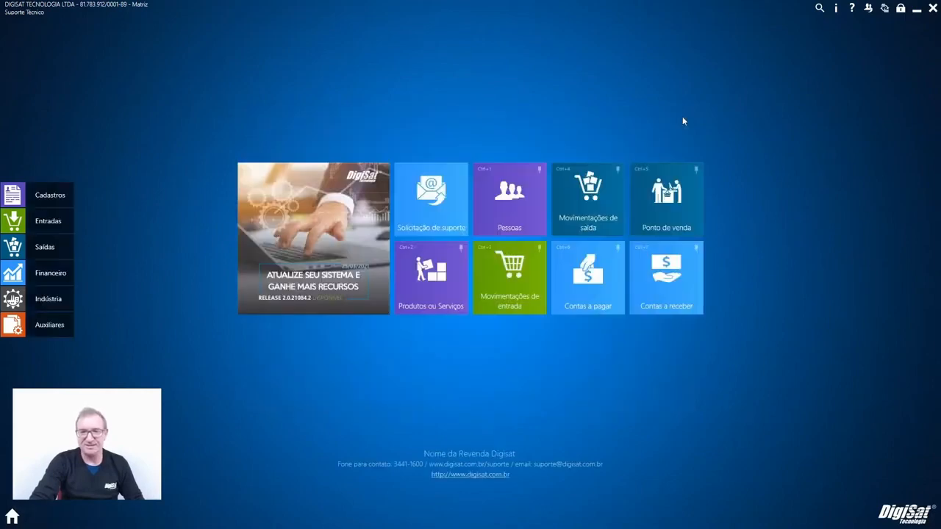
- Open the Supervisor profile from Perfis do usuário and look through its list of restrictions
{"action": "left_click", "coordinate": [46, 206]}
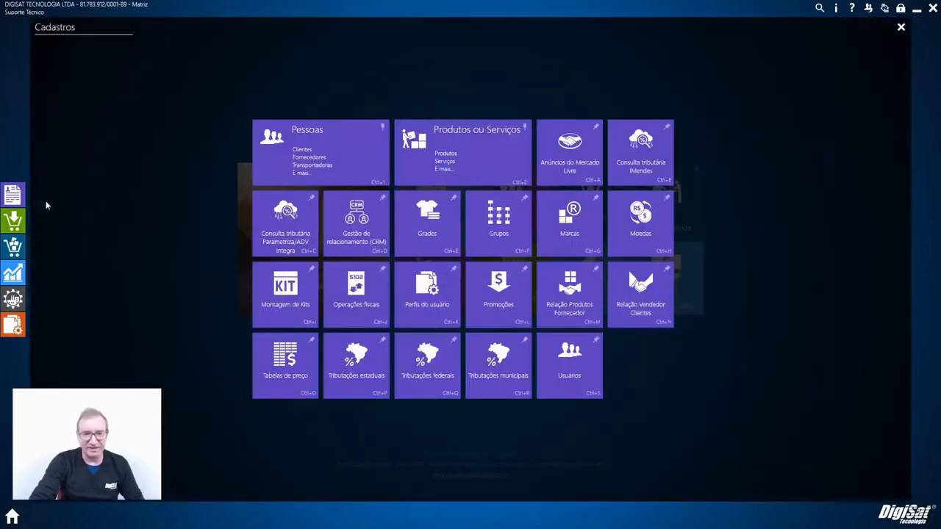
{"action": "left_click", "coordinate": [423, 321]}
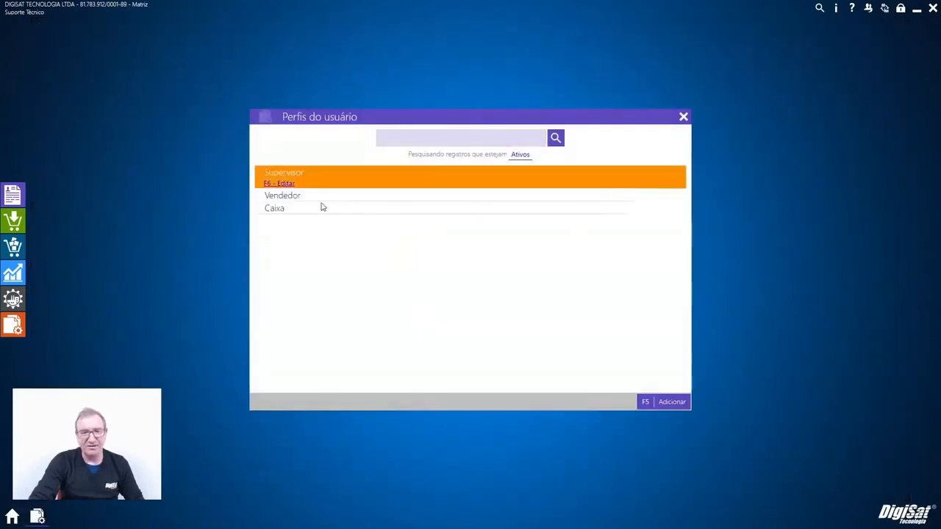
{"action": "left_click", "coordinate": [280, 184]}
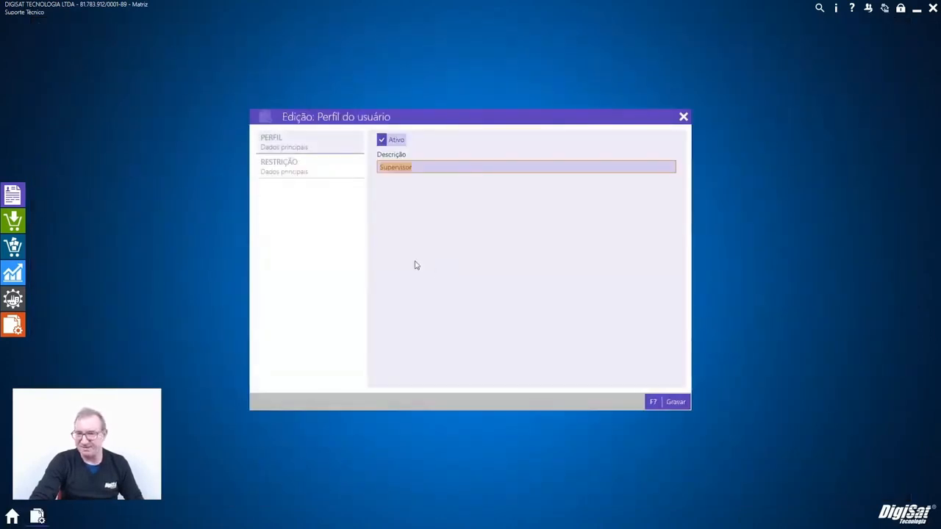
{"action": "left_click", "coordinate": [317, 175]}
{"action": "scroll", "coordinate": [461, 273], "scroll_direction": "down", "scroll_amount": 10}
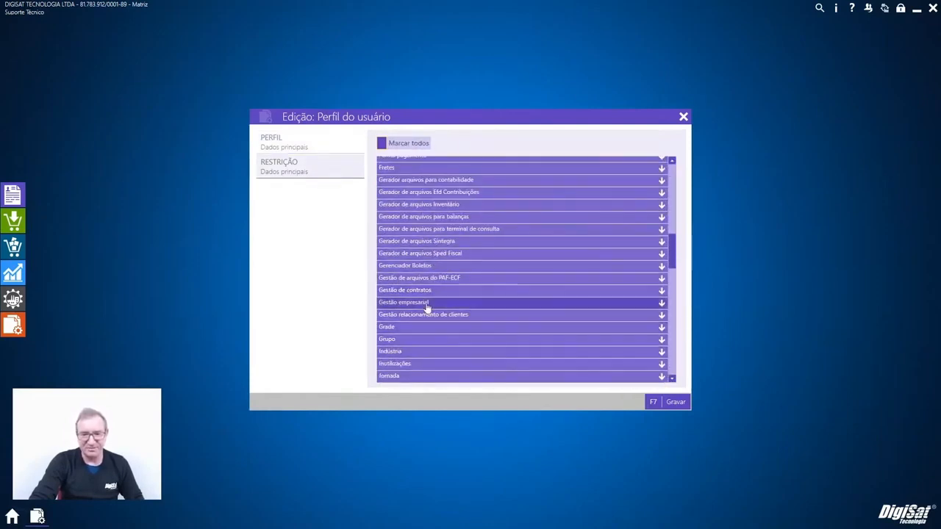
{"action": "scroll", "coordinate": [430, 309], "scroll_direction": "up", "scroll_amount": 5}
{"action": "scroll", "coordinate": [427, 308], "scroll_direction": "up", "scroll_amount": 3}
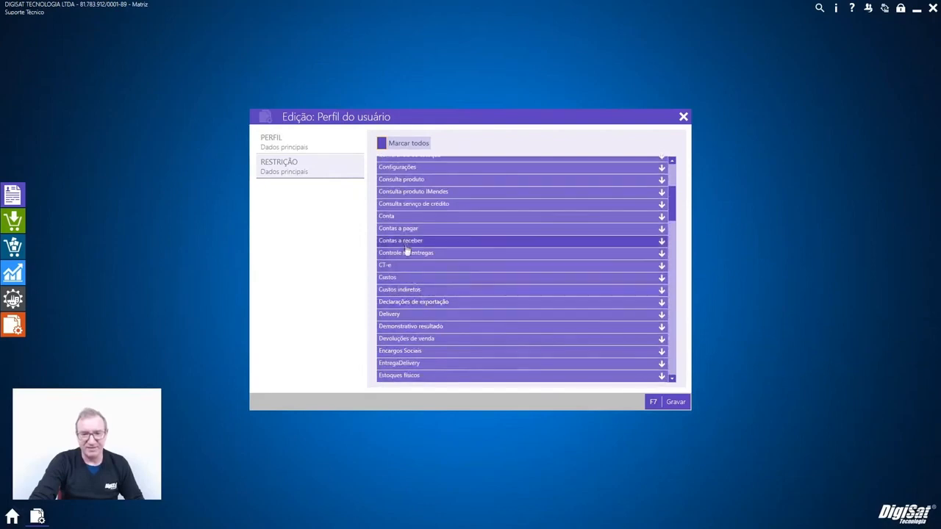
- Review the Contas a receber permissions in the user profile's restrictions, save the profile and close the profile list
{"action": "left_click", "coordinate": [429, 243]}
{"action": "scroll", "coordinate": [464, 284], "scroll_direction": "down", "scroll_amount": 1}
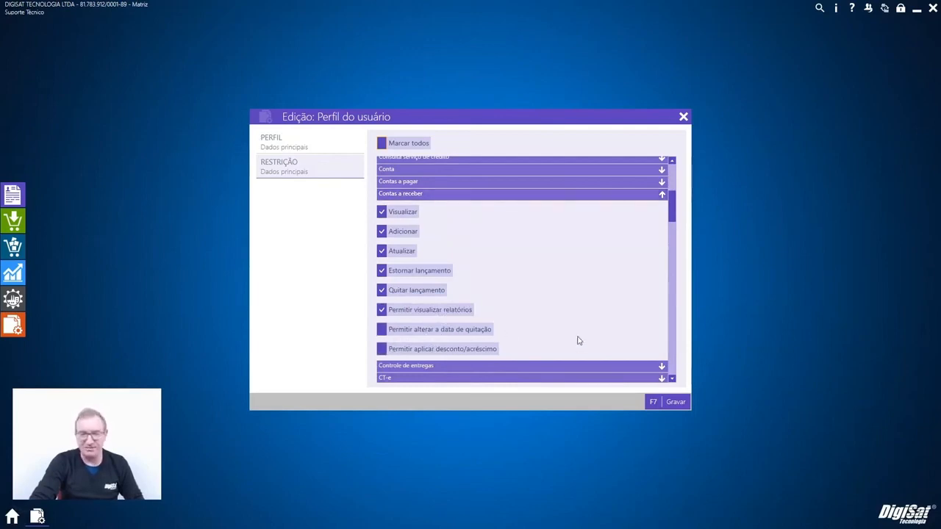
{"action": "left_click", "coordinate": [667, 404]}
{"action": "left_click", "coordinate": [683, 115]}
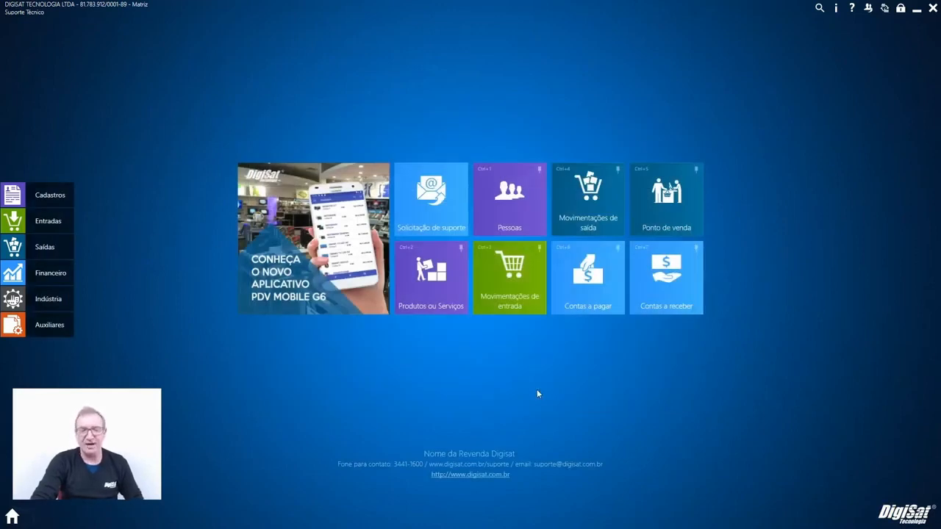
- Open the Promoções register and view its Itens por promoção report options, closing the report window without printing
{"action": "left_click", "coordinate": [45, 197]}
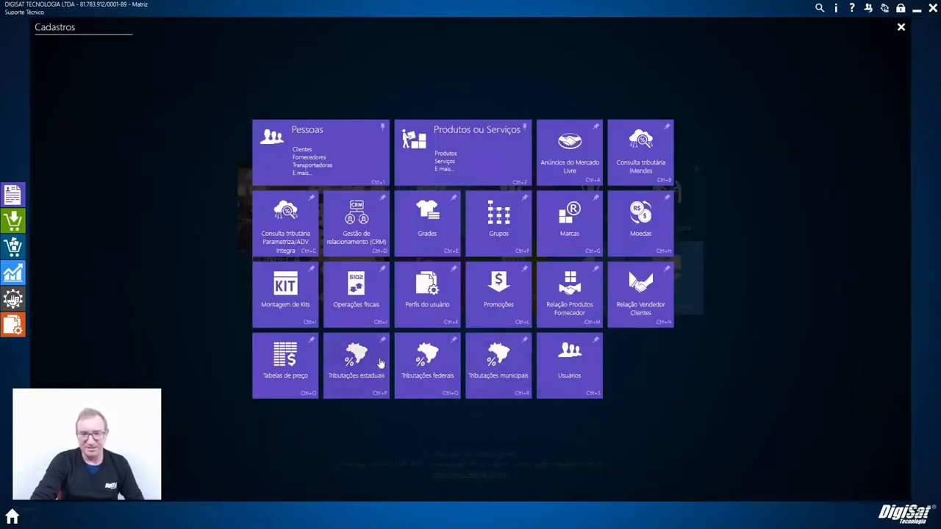
{"action": "left_click", "coordinate": [495, 320]}
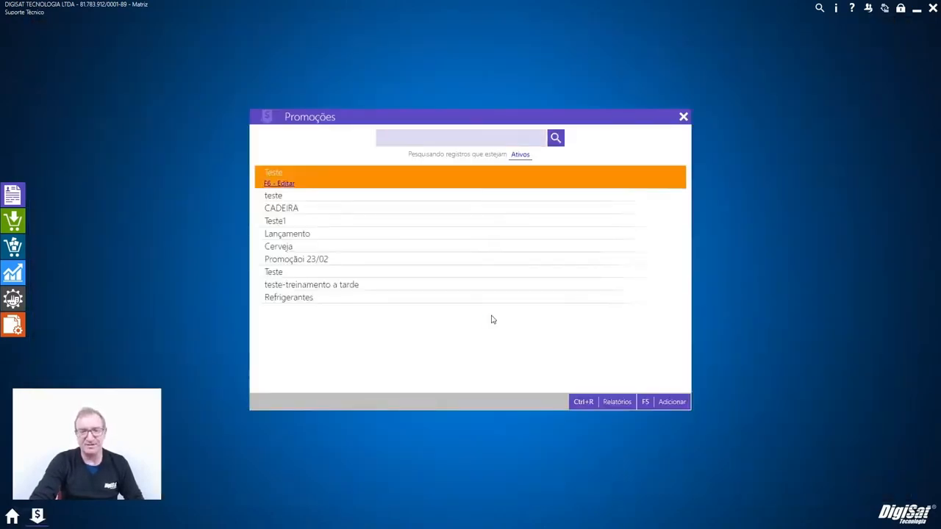
{"action": "left_click", "coordinate": [595, 402]}
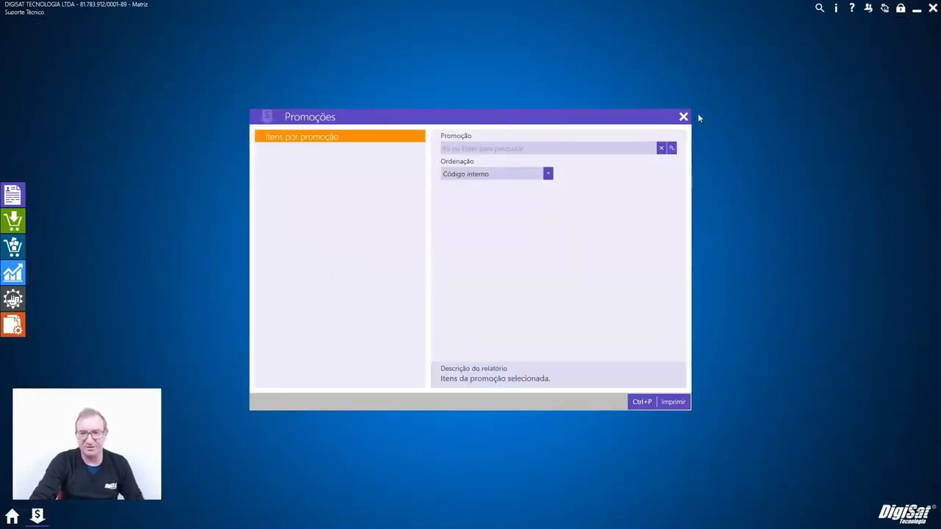
{"action": "left_click", "coordinate": [684, 118]}
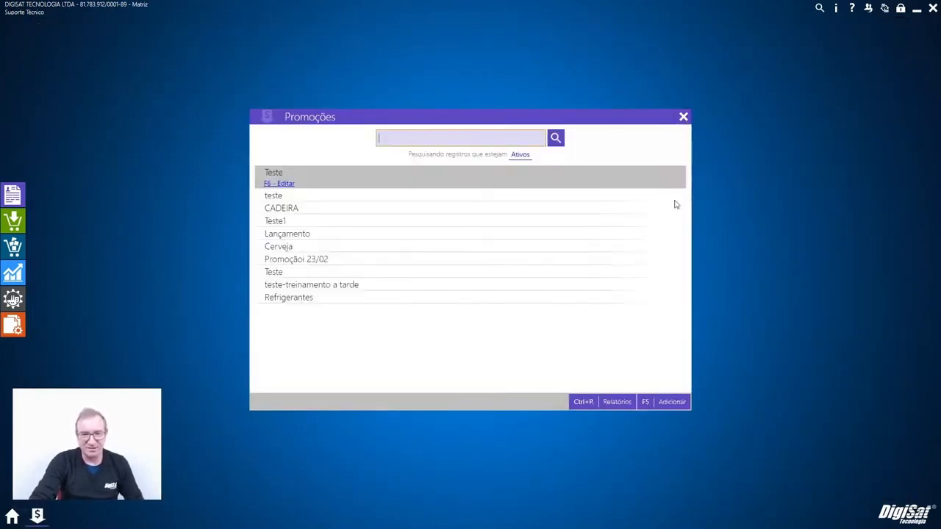
- Open the Refrigerantes promotion and examine its items and the available filter fields, returning to its main data
{"action": "left_click", "coordinate": [290, 300]}
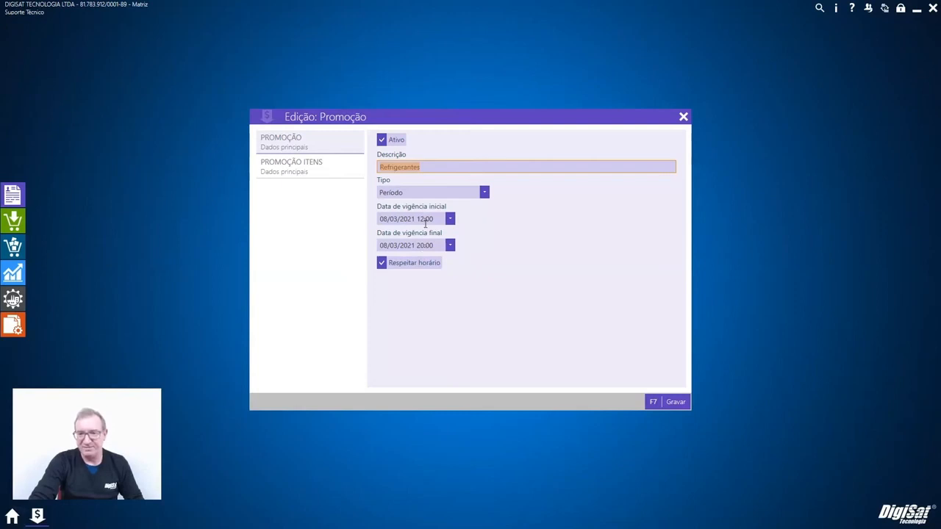
{"action": "left_click", "coordinate": [314, 168]}
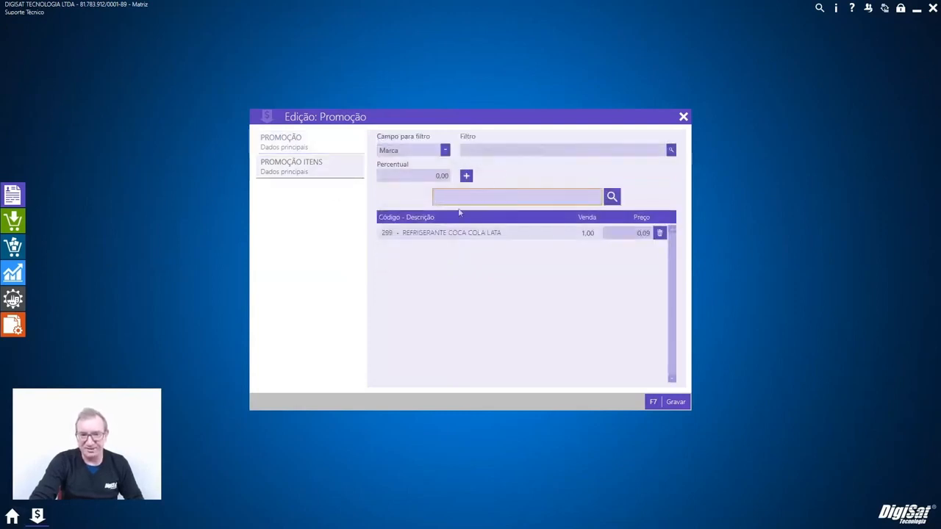
{"action": "left_click", "coordinate": [444, 150]}
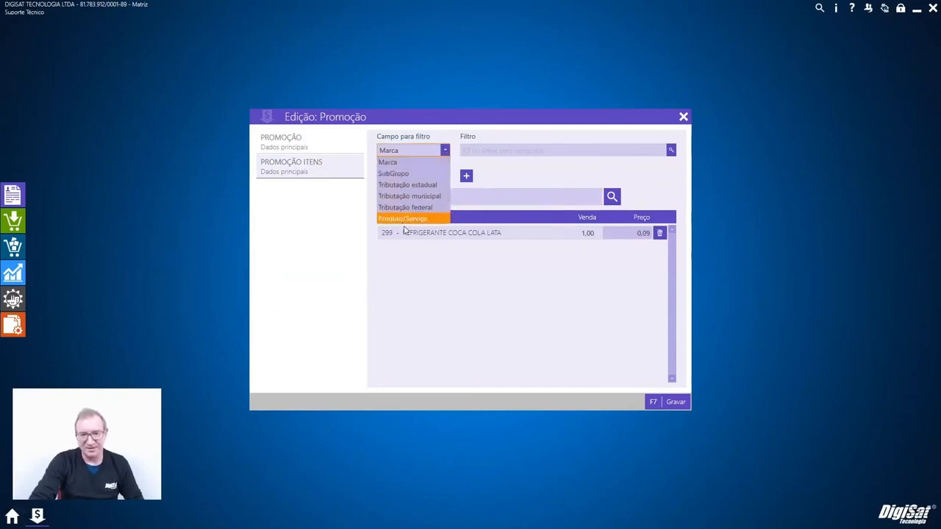
{"action": "left_click", "coordinate": [546, 175]}
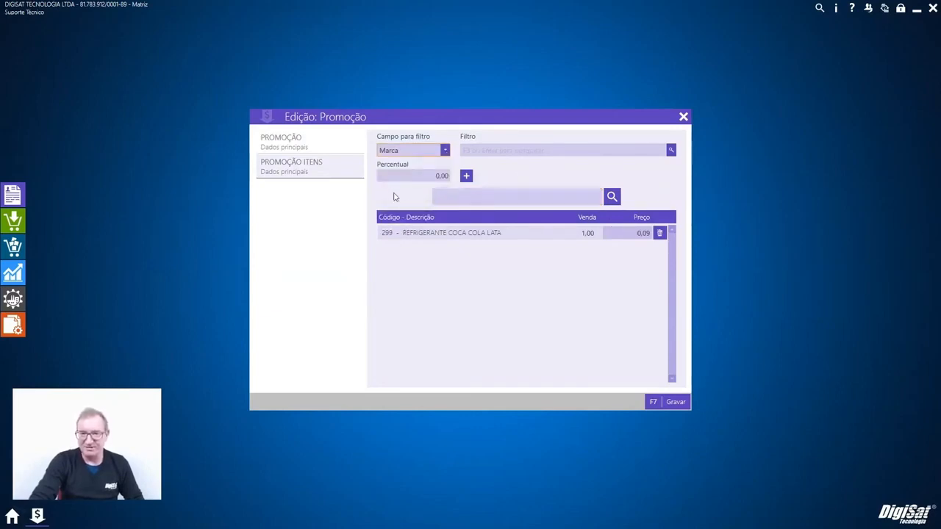
{"action": "left_click", "coordinate": [302, 142]}
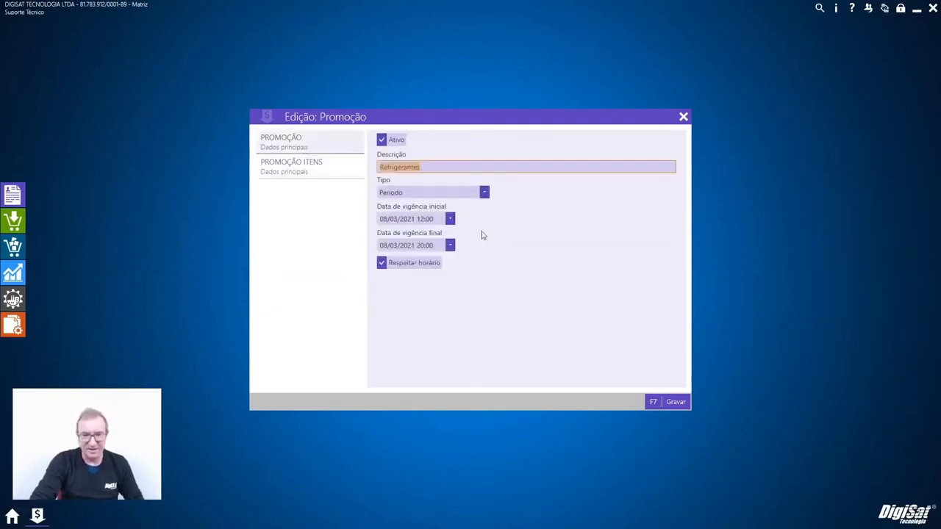
- Set the Refrigerantes promotion's type to Dia da semana with terça-feira enabled, save it and close the promotions list
{"action": "left_click", "coordinate": [422, 193]}
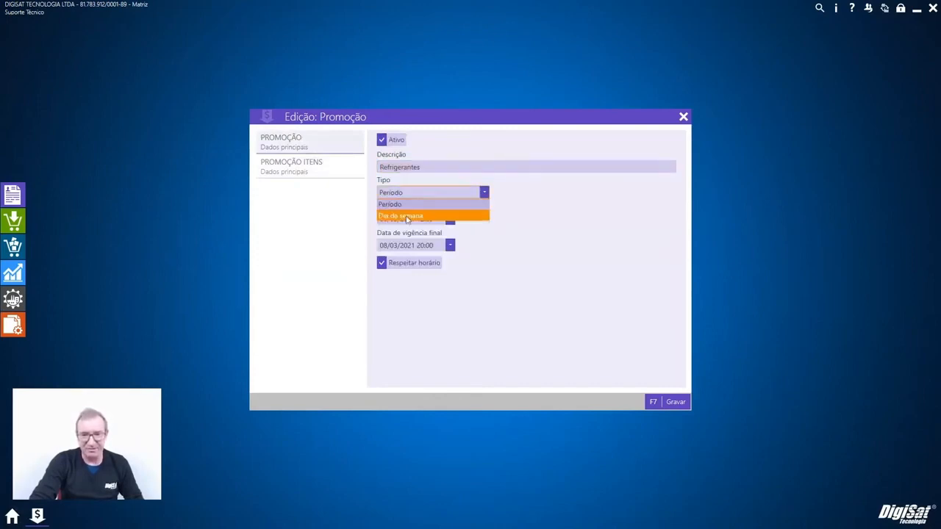
{"action": "left_click", "coordinate": [415, 212]}
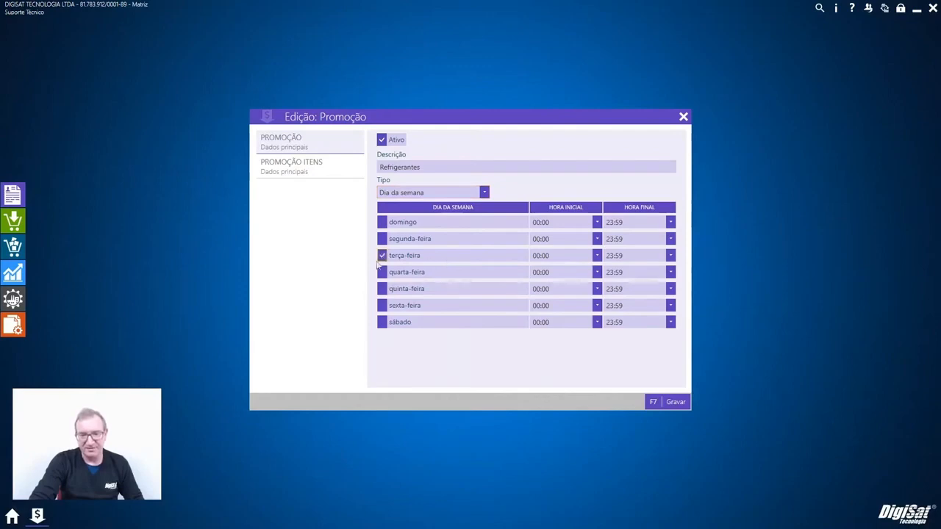
{"action": "left_click", "coordinate": [445, 264]}
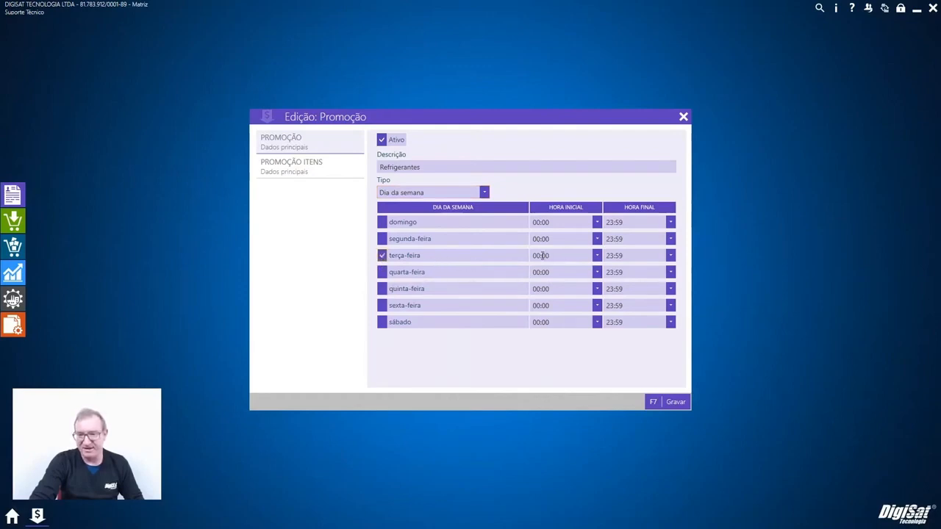
{"action": "left_click", "coordinate": [573, 255]}
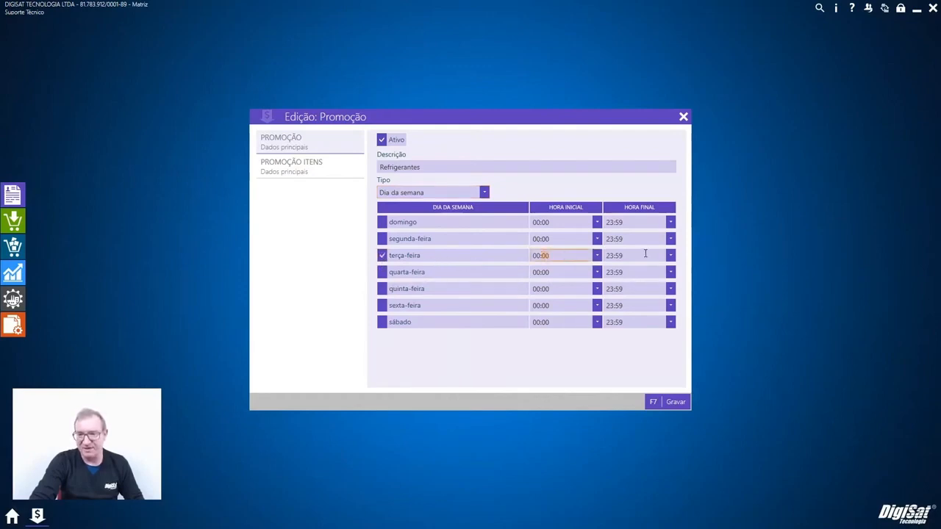
{"action": "left_click", "coordinate": [294, 166]}
{"action": "left_click", "coordinate": [322, 149]}
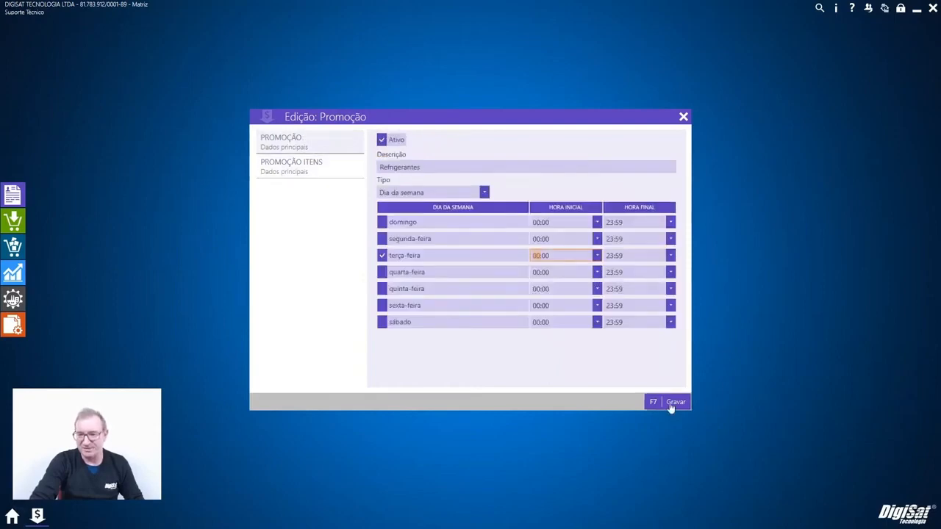
{"action": "left_click", "coordinate": [672, 405]}
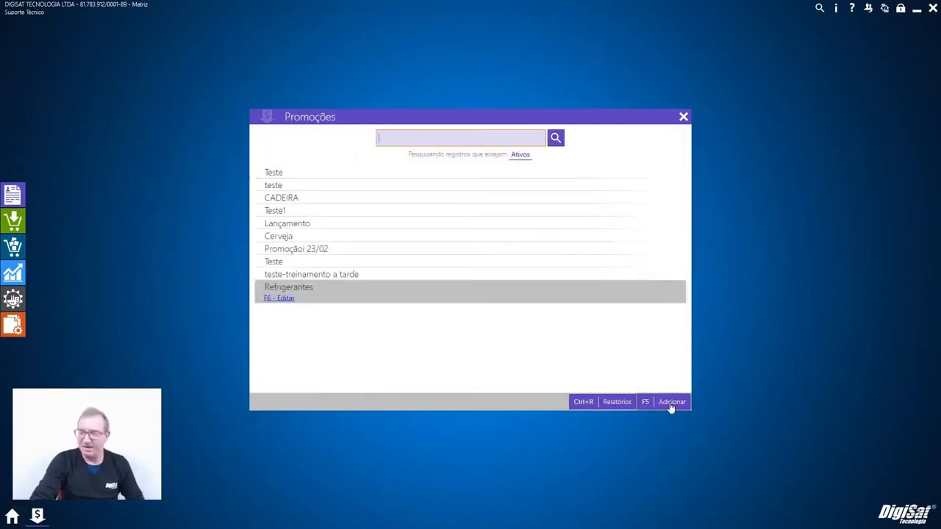
{"action": "left_click", "coordinate": [684, 118]}
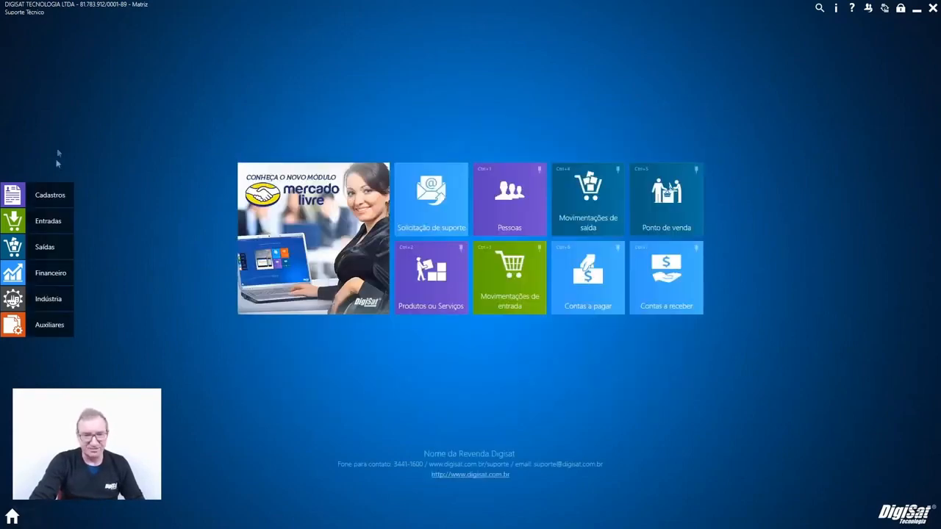
- Open the product-supplier relation for FERRAGENS NEGRAO COM LTDA-CURITIBA and display its linked items
{"action": "left_click", "coordinate": [49, 193]}
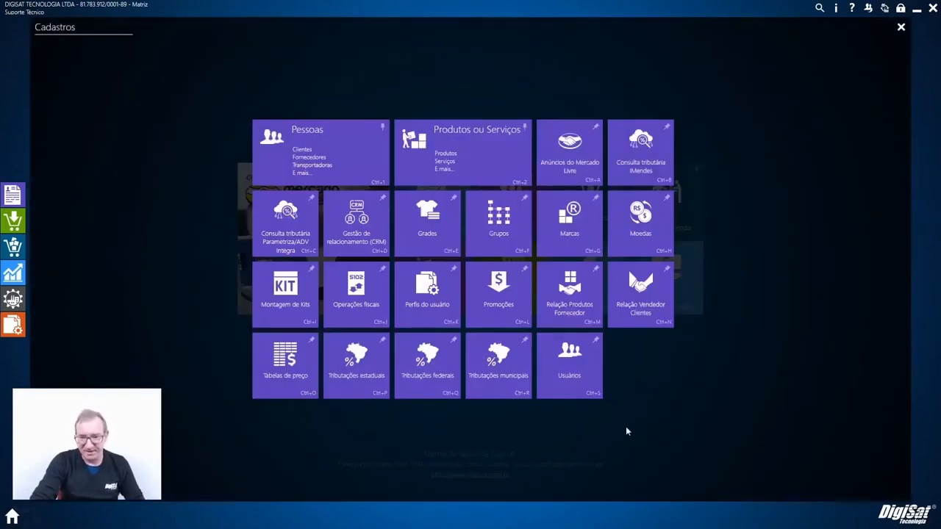
{"action": "left_click", "coordinate": [574, 320]}
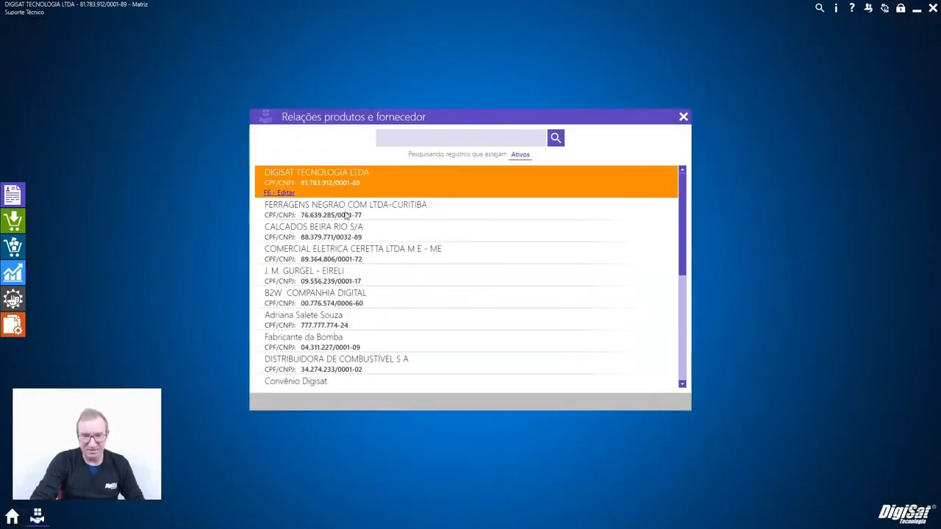
{"action": "left_click", "coordinate": [346, 213]}
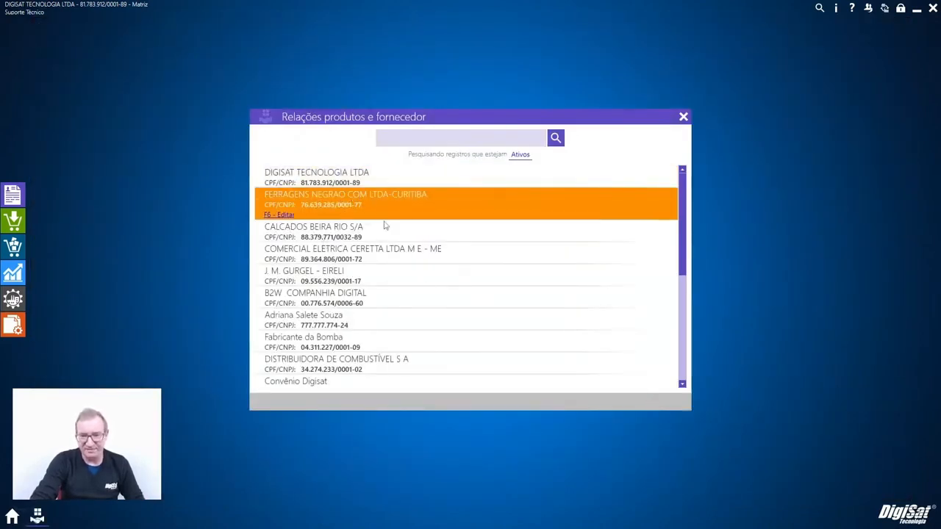
{"action": "left_click", "coordinate": [277, 216]}
{"action": "left_click", "coordinate": [317, 173]}
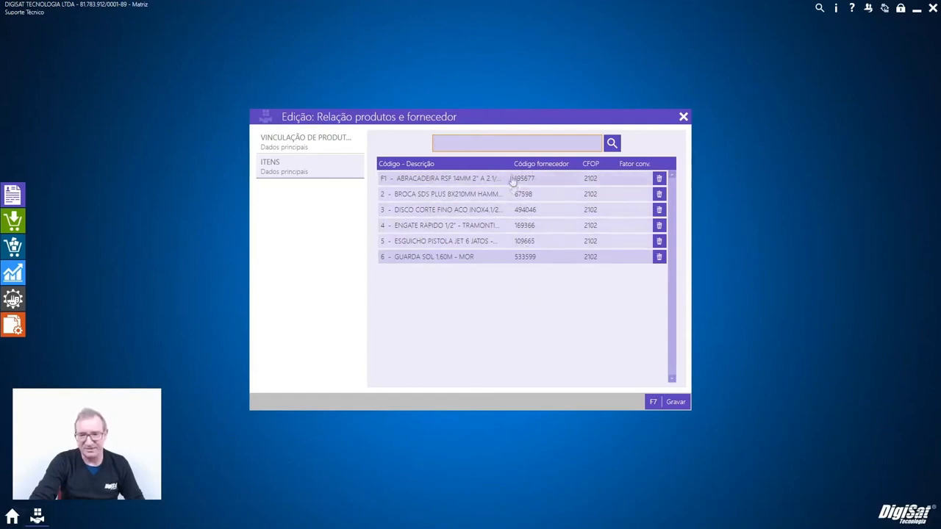
- Compare the supplier's product-linking fields with its item list, save the relation and close the supplier list
{"action": "left_click", "coordinate": [322, 165]}
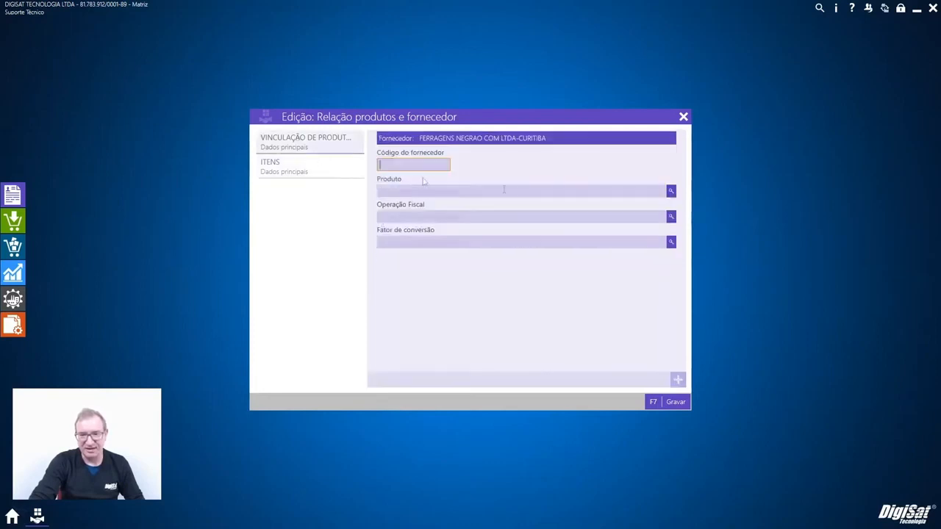
{"action": "left_click", "coordinate": [312, 168]}
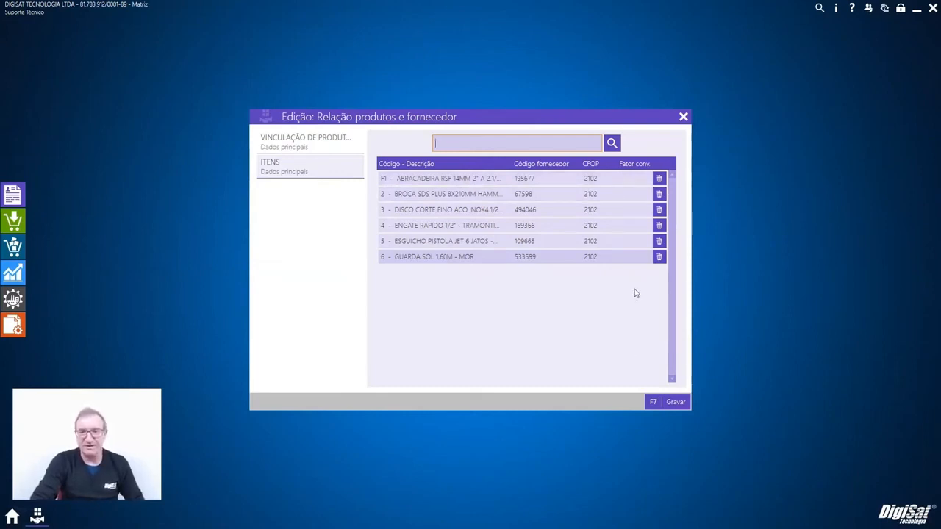
{"action": "left_click", "coordinate": [309, 144]}
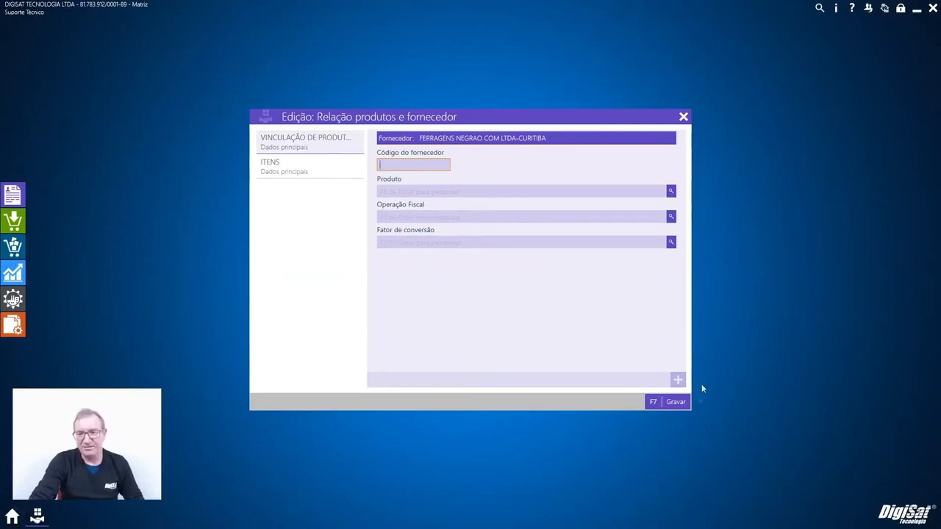
{"action": "left_click", "coordinate": [678, 409]}
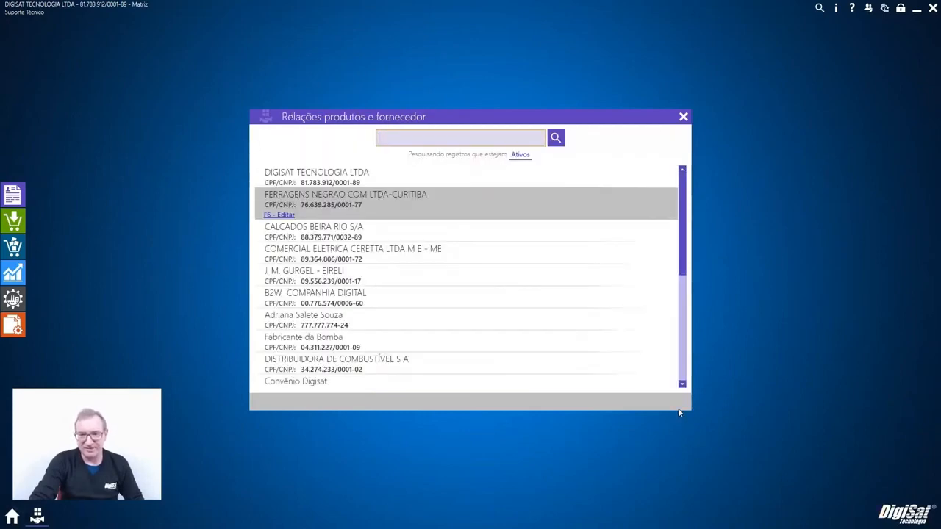
{"action": "left_click", "coordinate": [684, 116]}
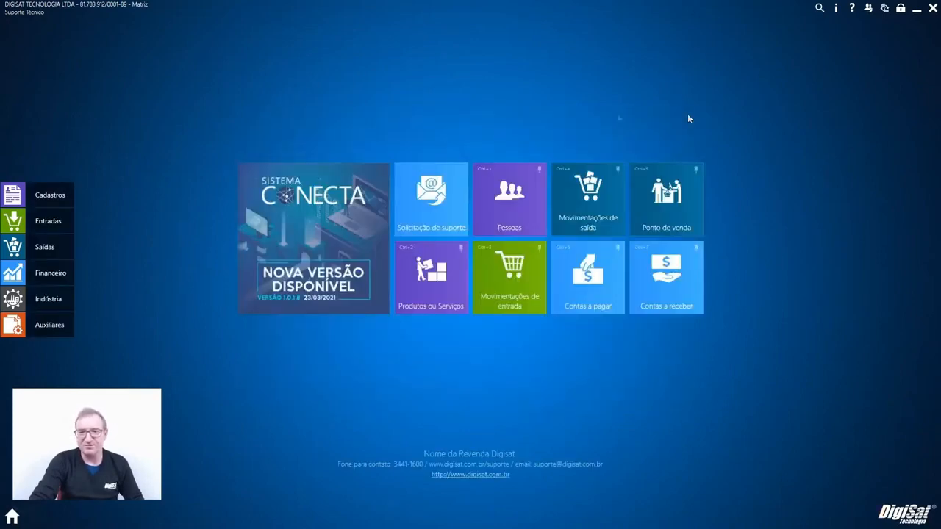
- Open the seller-client relation of the fourth listed seller to view the linked clients, save it and close the list
{"action": "left_click", "coordinate": [46, 200]}
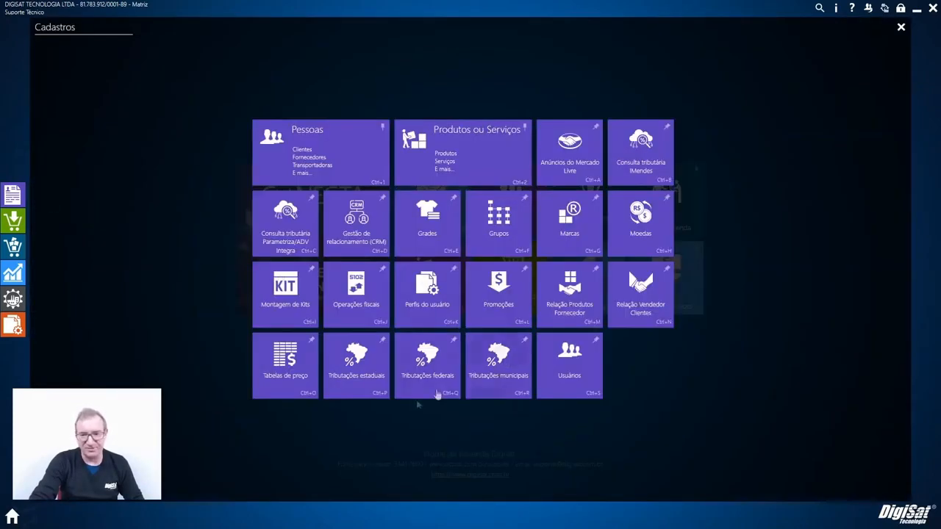
{"action": "left_click", "coordinate": [638, 325]}
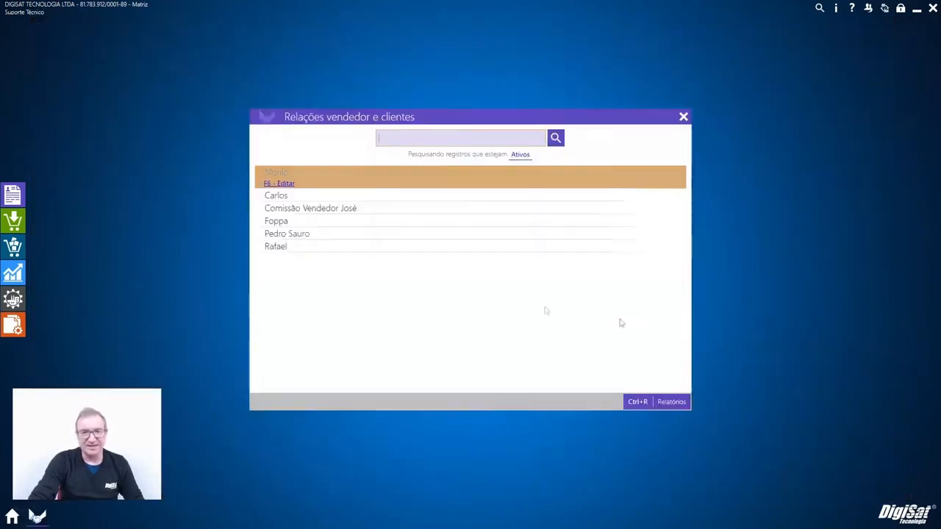
{"action": "left_click", "coordinate": [284, 222]}
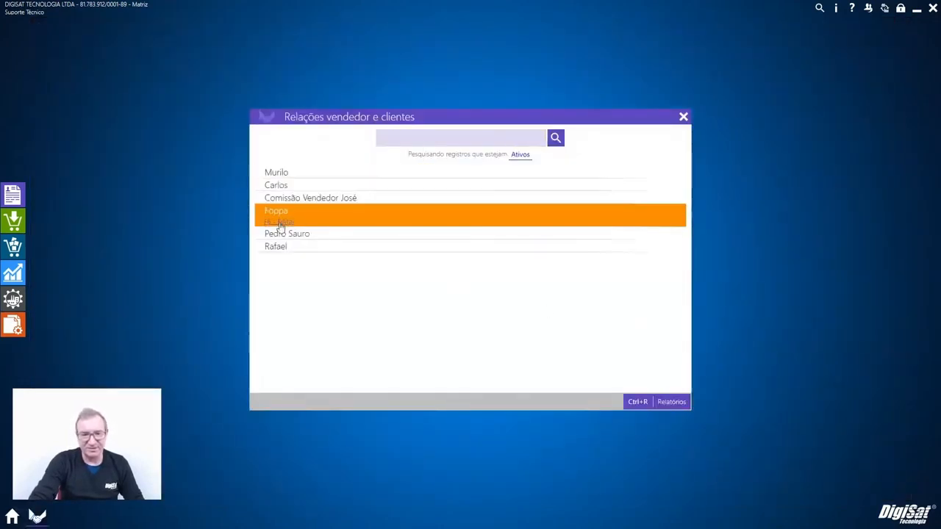
{"action": "key", "text": "F6"}
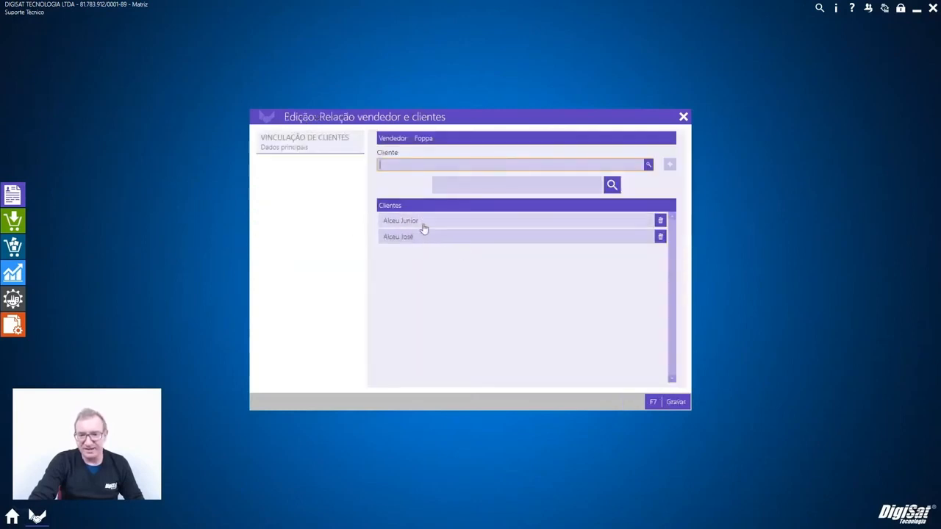
{"action": "left_click", "coordinate": [664, 404]}
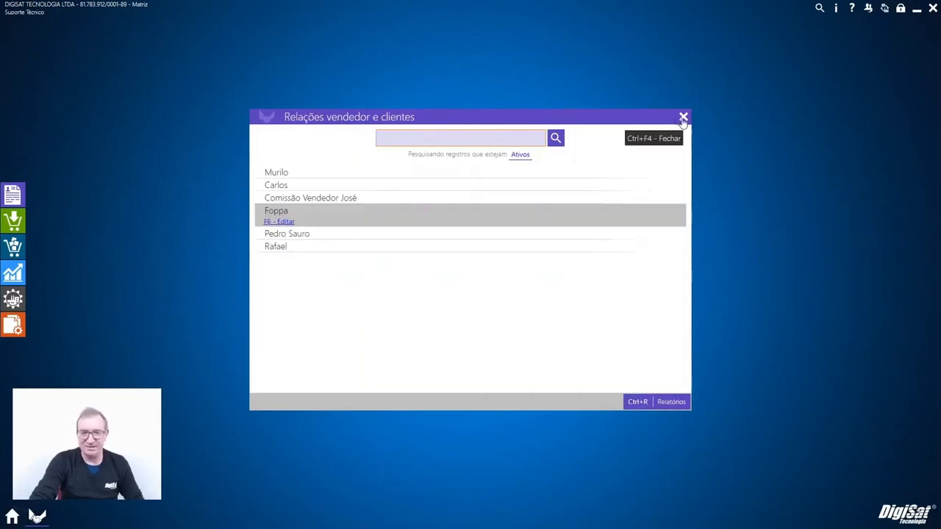
{"action": "left_click", "coordinate": [683, 118]}
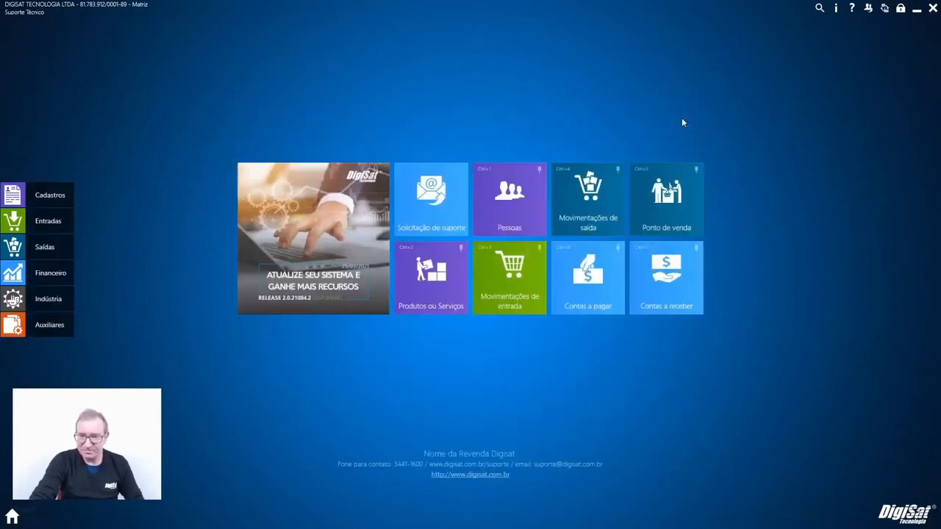
- Open the Preço a prazo price table from the Cadastros registers and list all its items with their prices
{"action": "left_click", "coordinate": [48, 194]}
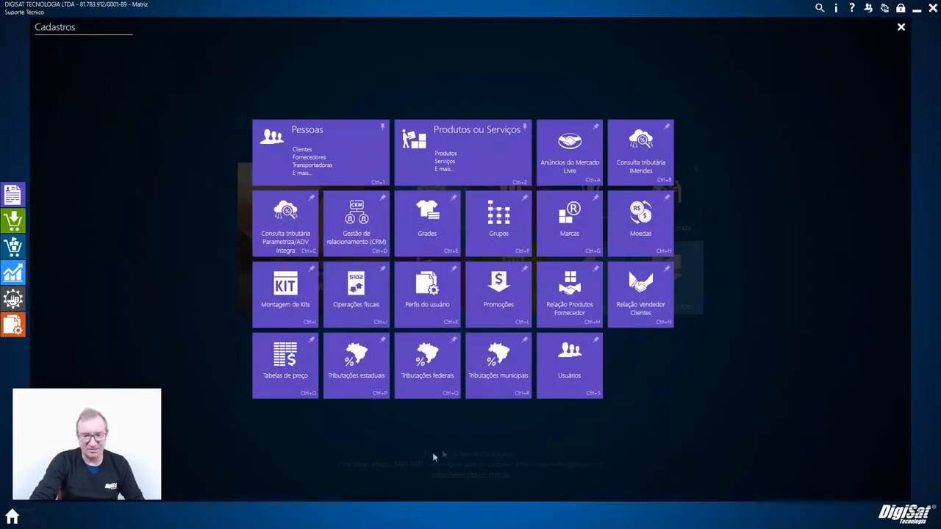
{"action": "left_click", "coordinate": [288, 387]}
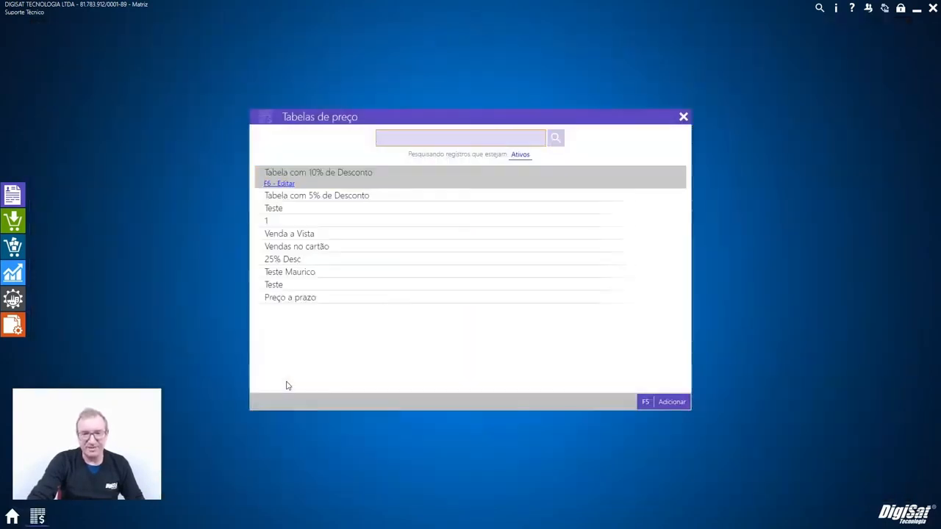
{"action": "double_click", "coordinate": [296, 300]}
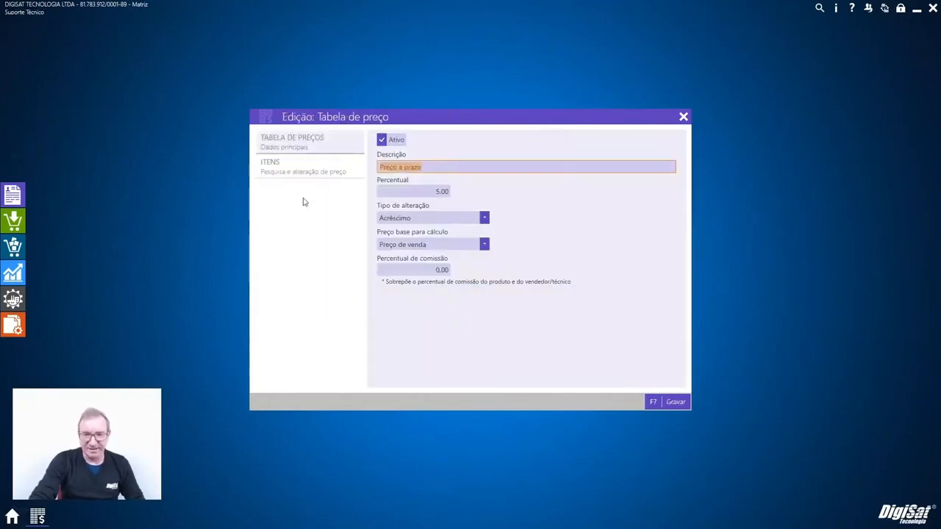
{"action": "left_click", "coordinate": [305, 173]}
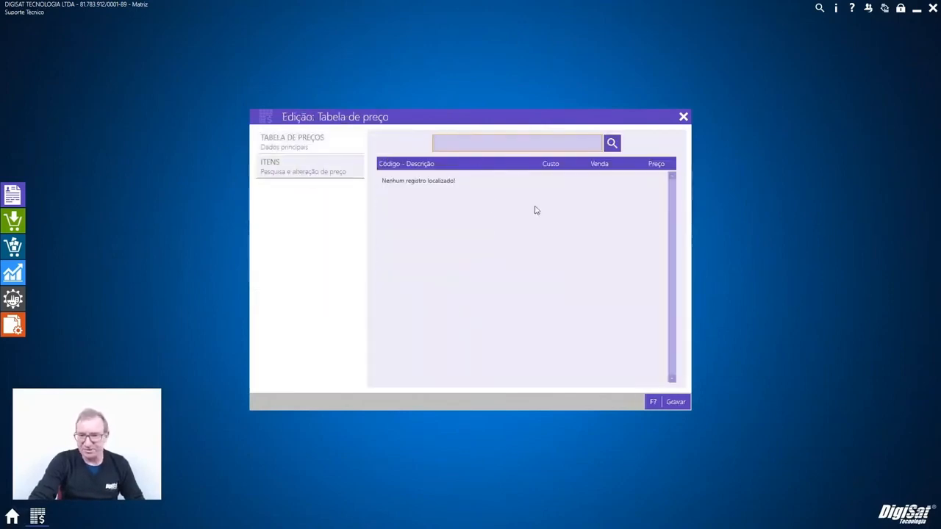
{"action": "left_click", "coordinate": [611, 144]}
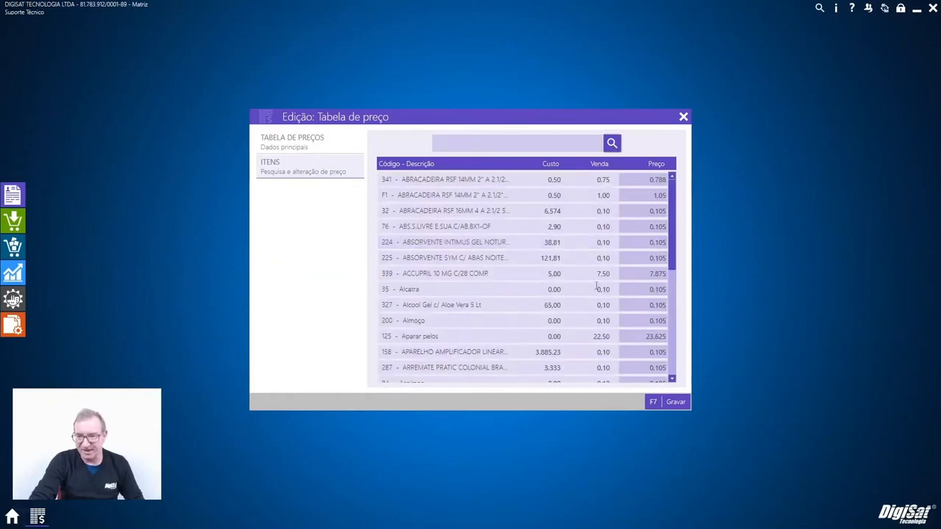
- Review the price table's main data, including the alteration type options and the commission percentage
{"action": "left_click", "coordinate": [311, 138]}
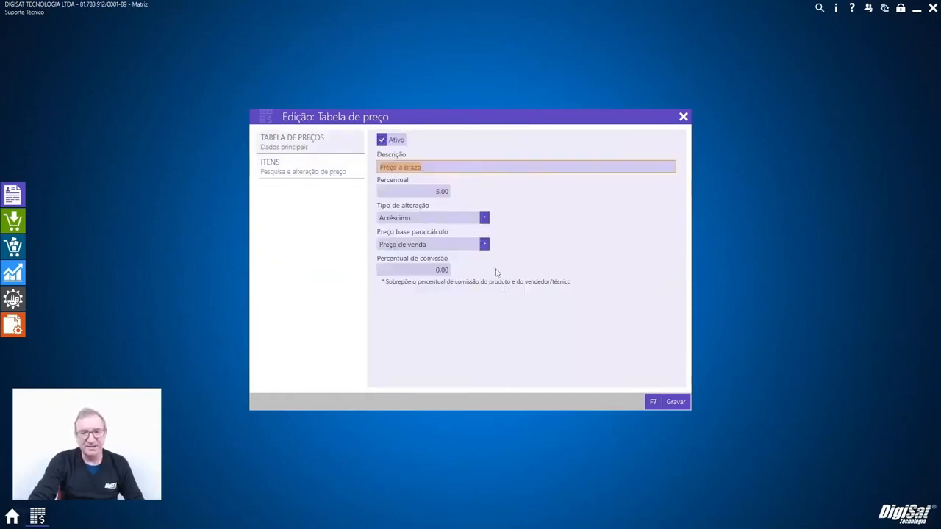
{"action": "left_click", "coordinate": [462, 218]}
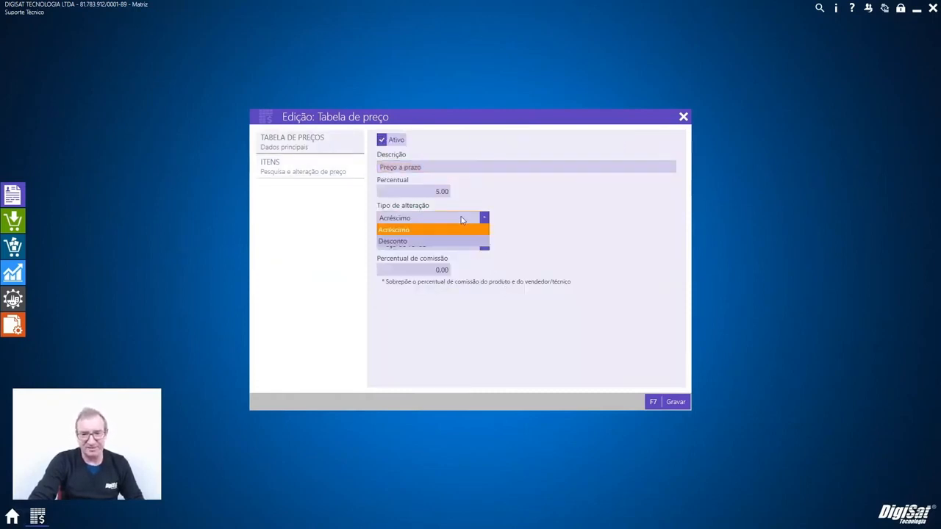
{"action": "left_click", "coordinate": [461, 218]}
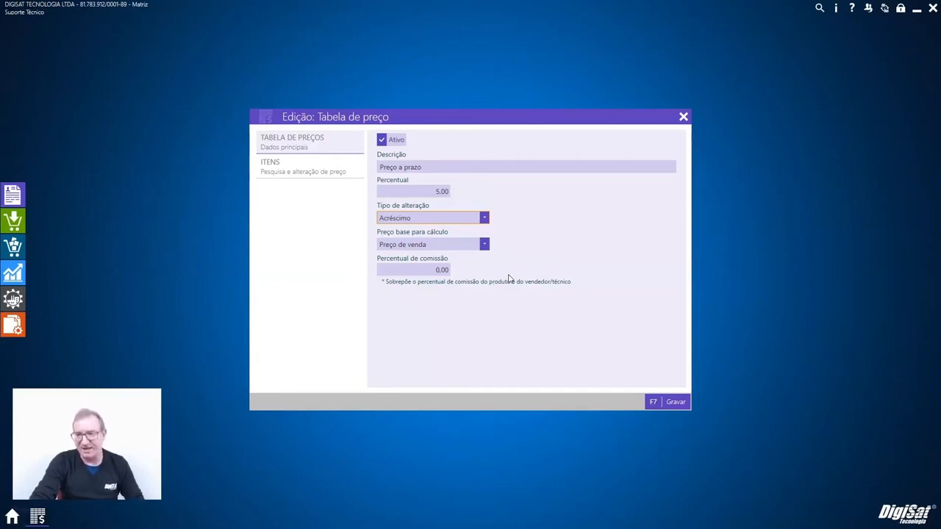
{"action": "left_click", "coordinate": [415, 271]}
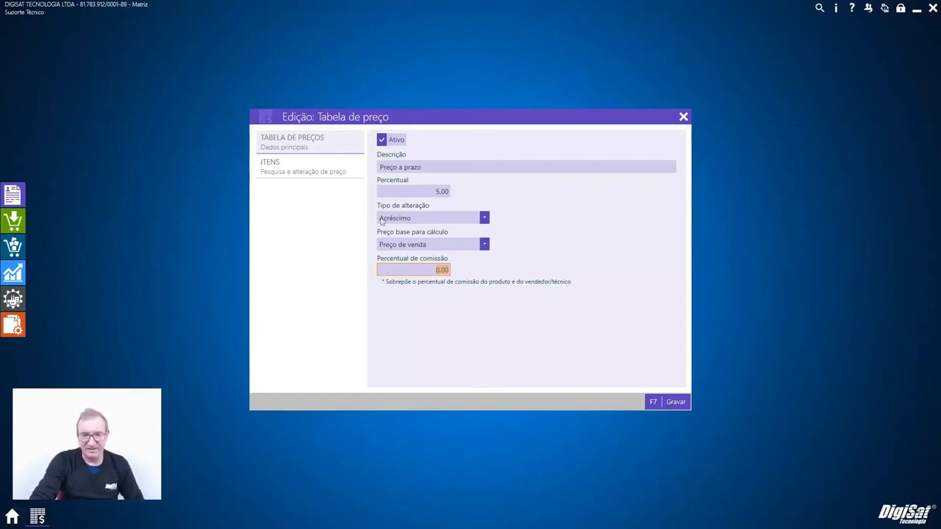
- Check the editable item prices of the Preço a prazo table, save it and close the price tables list
{"action": "left_click", "coordinate": [312, 170]}
{"action": "left_click", "coordinate": [303, 151]}
{"action": "left_click", "coordinate": [295, 170]}
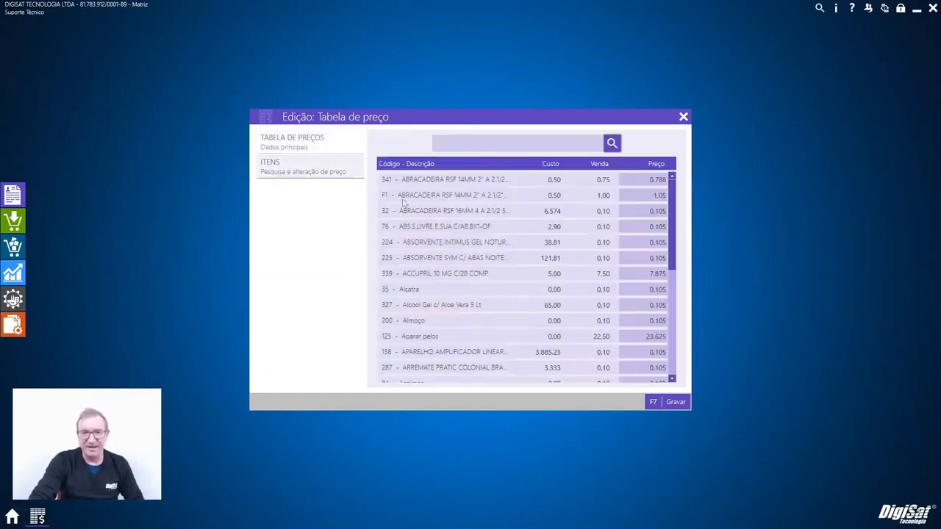
{"action": "left_click", "coordinate": [635, 179]}
{"action": "left_click", "coordinate": [655, 194]}
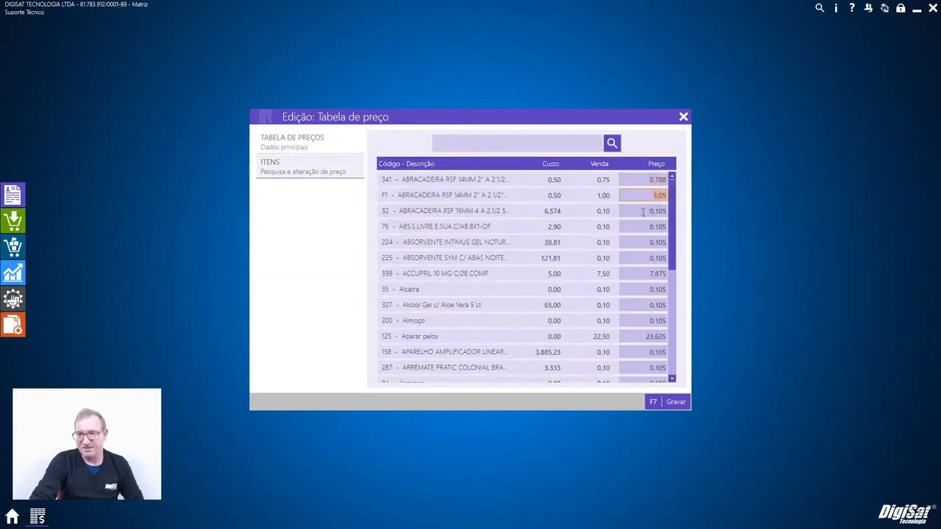
{"action": "left_click", "coordinate": [674, 403]}
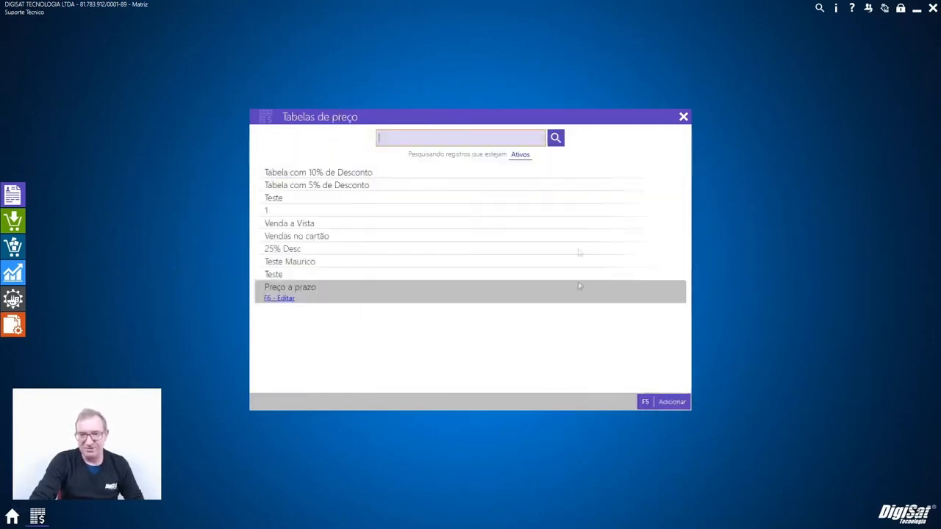
{"action": "left_click", "coordinate": [683, 117]}
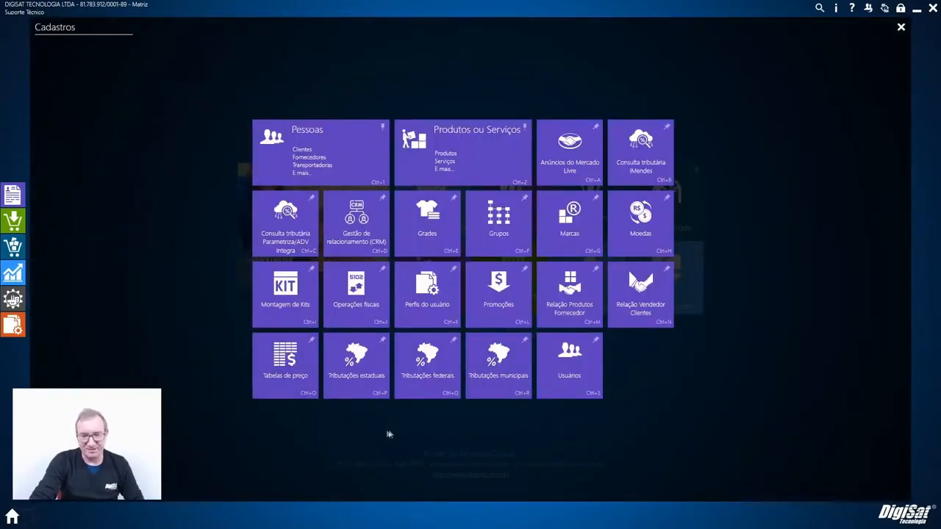
- Open the Isento state taxation, view its percentages per state, save it and close the list
{"action": "left_click", "coordinate": [356, 384]}
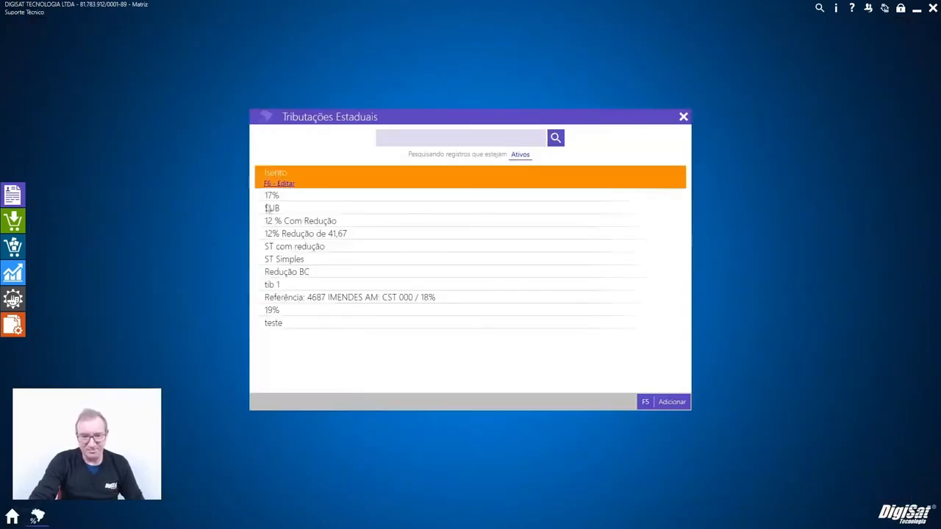
{"action": "key", "text": "F6"}
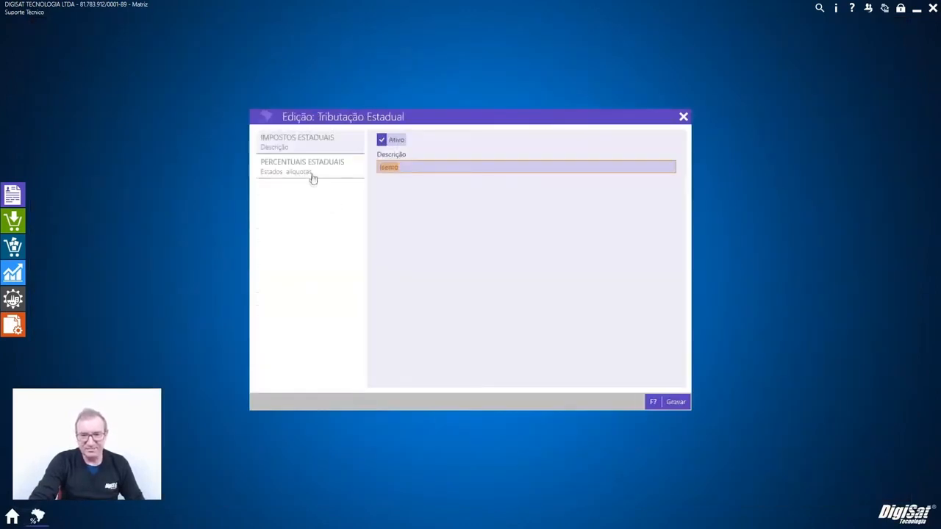
{"action": "left_click", "coordinate": [327, 175]}
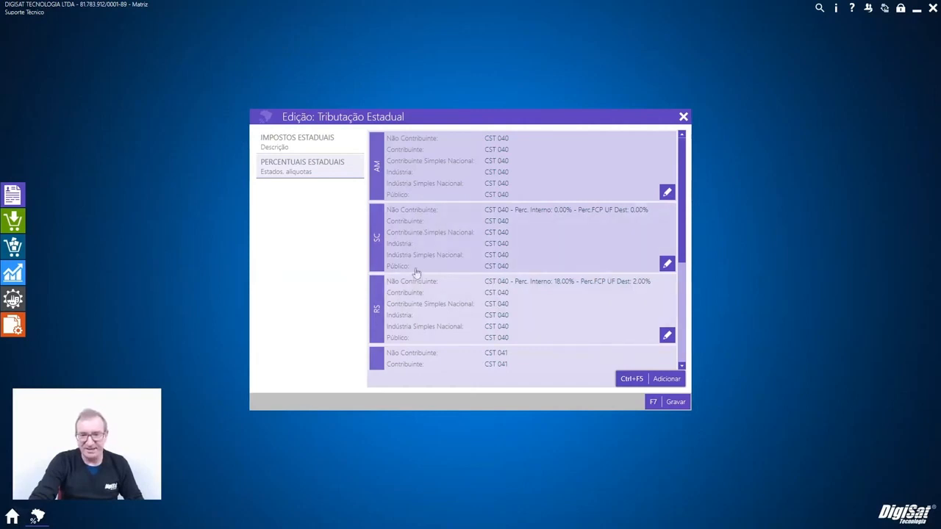
{"action": "left_click", "coordinate": [667, 405]}
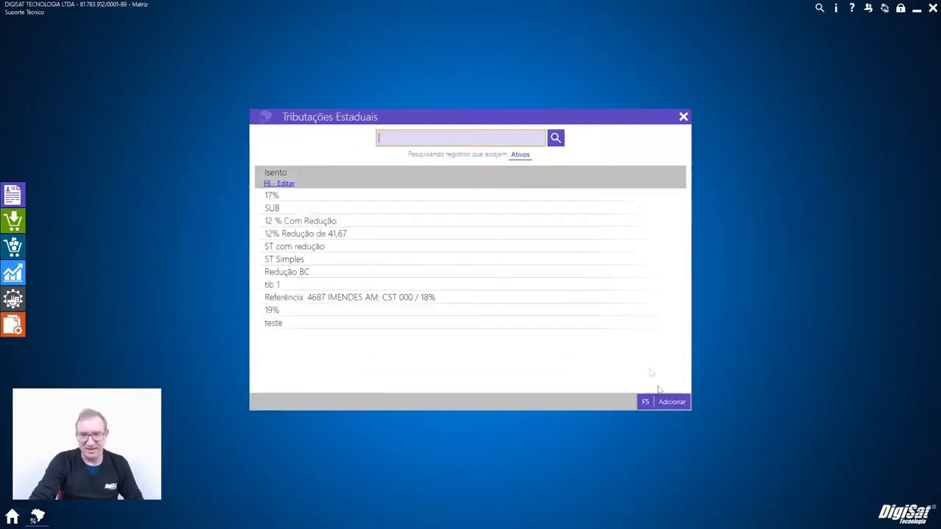
{"action": "left_click", "coordinate": [684, 117]}
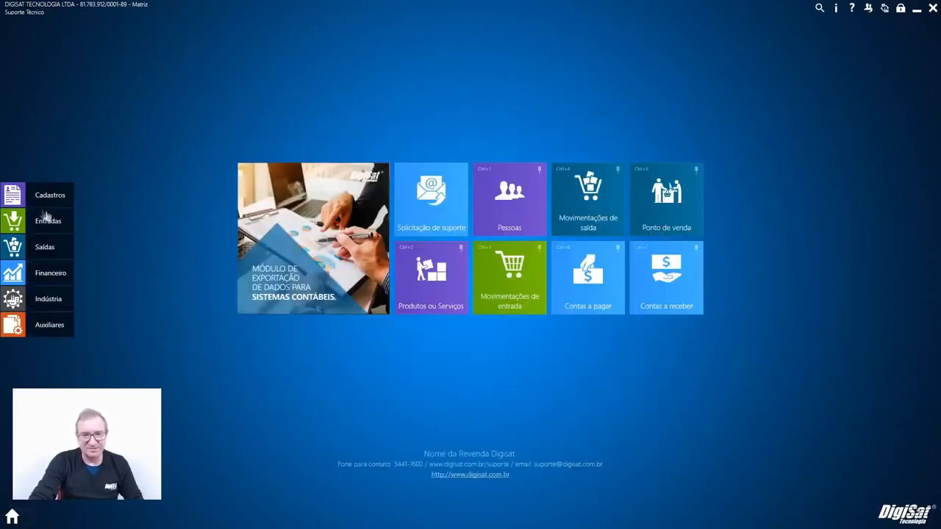
- Open the Tributação Federal Padrão record in the federal taxations and view the IPI taxations available for it
{"action": "left_click", "coordinate": [44, 193]}
{"action": "left_click", "coordinate": [434, 392]}
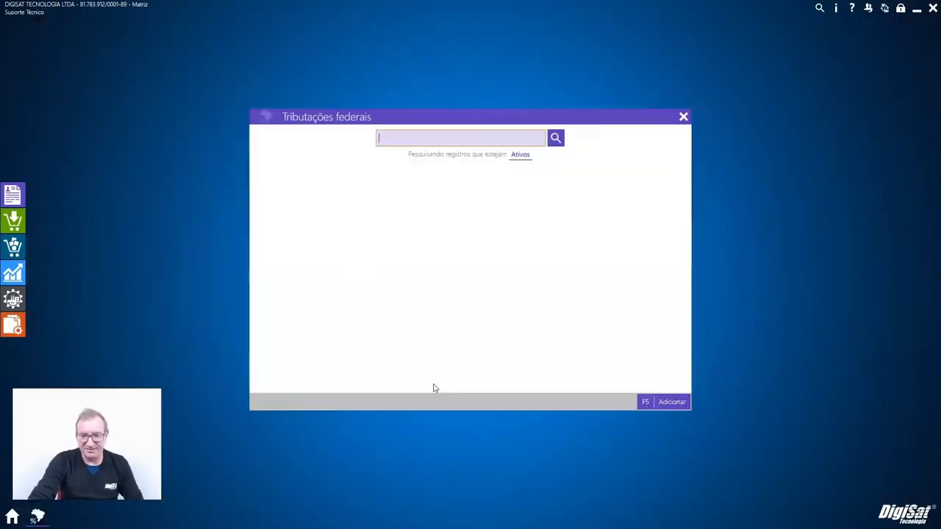
{"action": "double_click", "coordinate": [276, 185]}
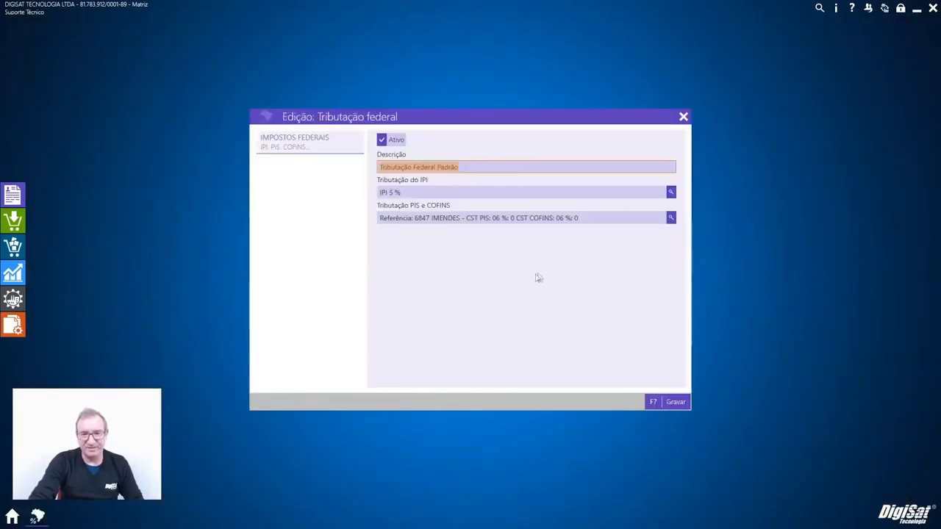
{"action": "left_click", "coordinate": [670, 194]}
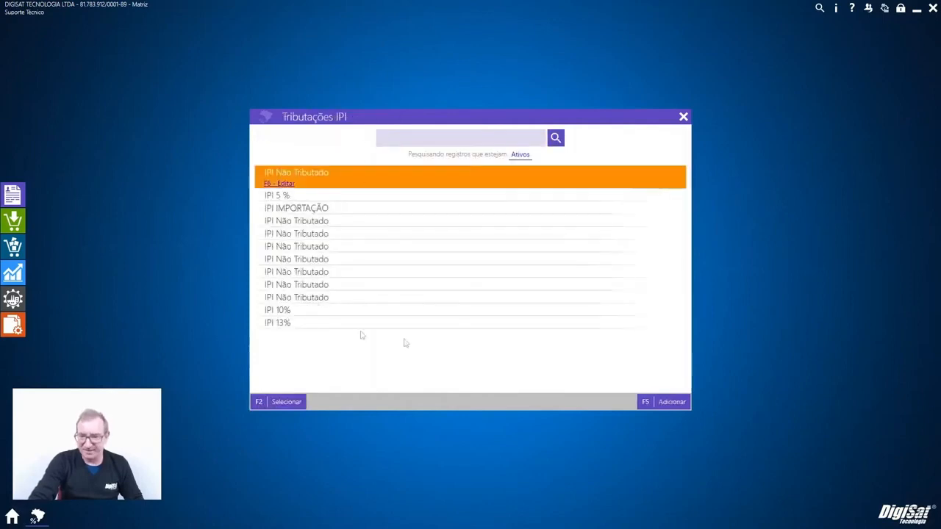
{"action": "left_click", "coordinate": [683, 116]}
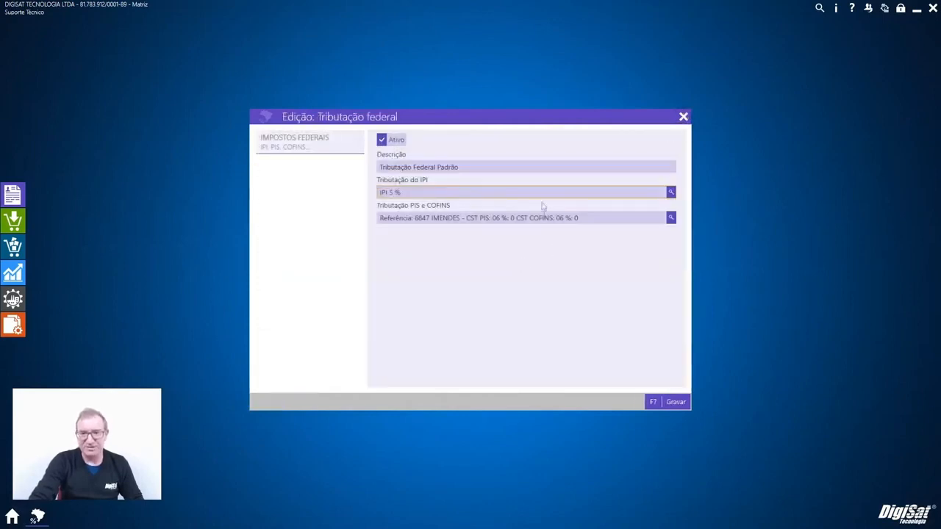
- Inspect the PIS saída, COFINS entrada and COFINS saída sections of the PIS 0,65 % COFINS 3% taxation and leave without saving
{"action": "left_click", "coordinate": [671, 219]}
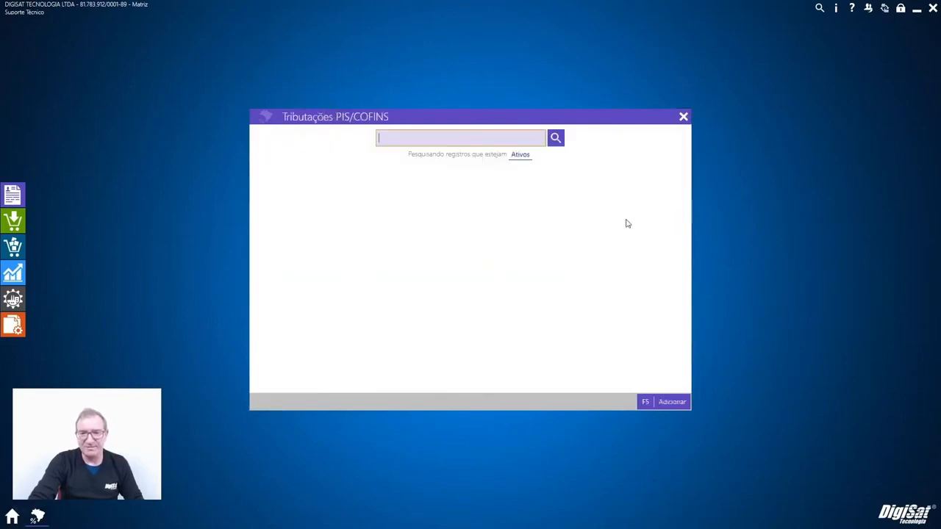
{"action": "double_click", "coordinate": [290, 200]}
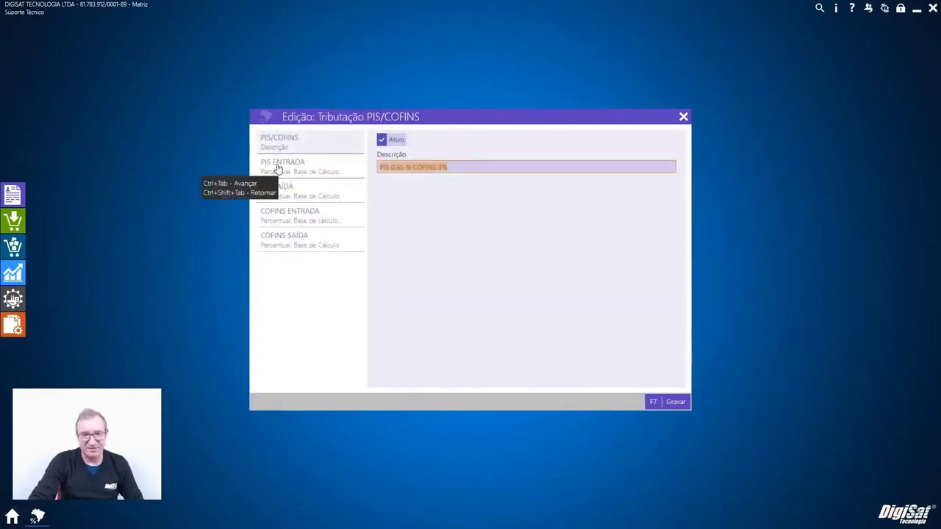
{"action": "left_click", "coordinate": [301, 190]}
{"action": "left_click", "coordinate": [311, 211]}
{"action": "left_click", "coordinate": [304, 239]}
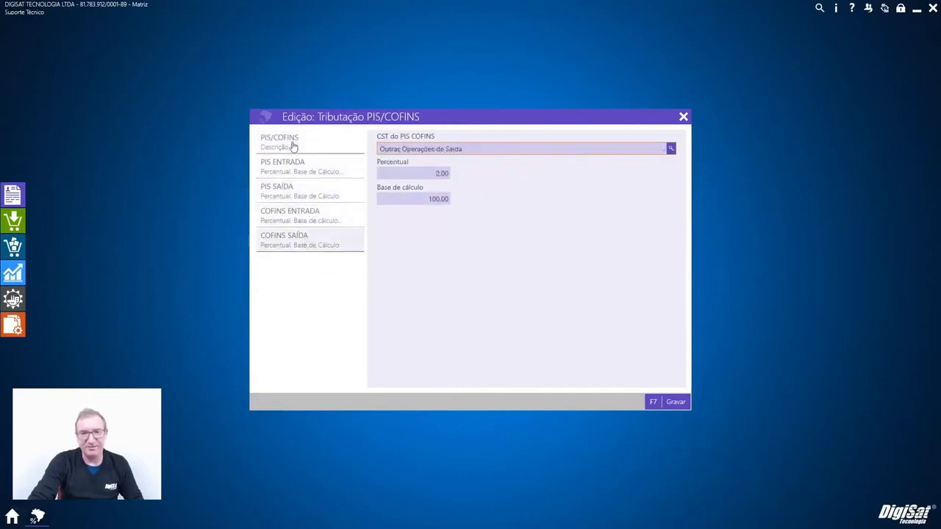
{"action": "left_click", "coordinate": [294, 145]}
{"action": "left_click", "coordinate": [683, 117]}
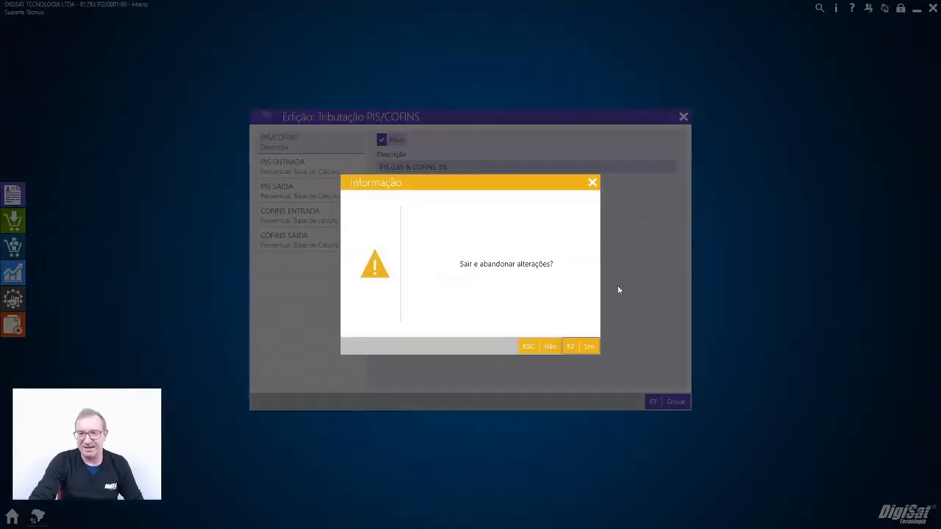
{"action": "left_click", "coordinate": [592, 346]}
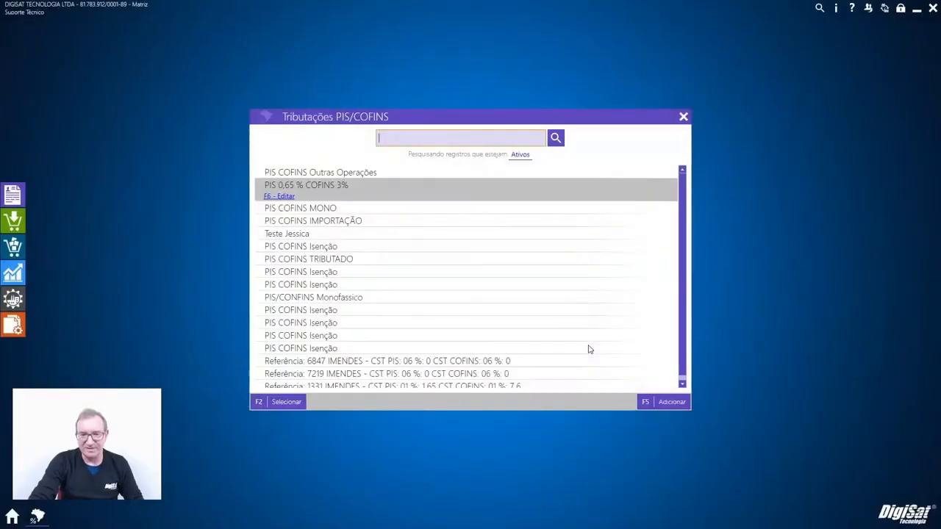
- Leave the PIS/COFINS selection, save the Tributação Federal Padrão record and close the federal taxations list
{"action": "left_click", "coordinate": [683, 117]}
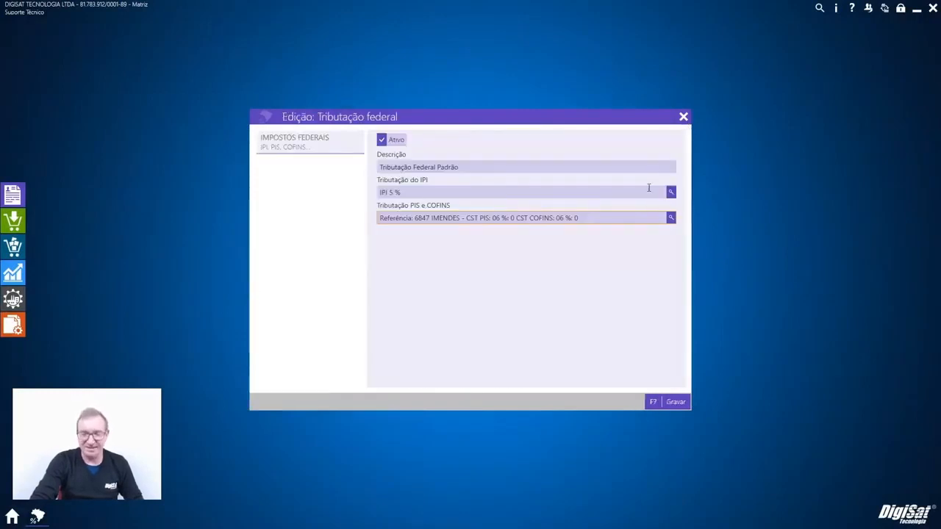
{"action": "left_click", "coordinate": [673, 403]}
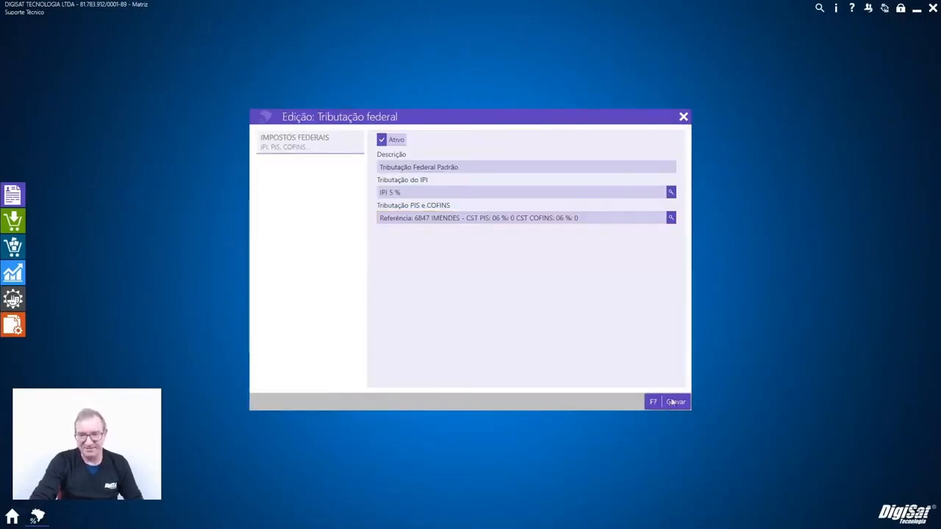
{"action": "left_click", "coordinate": [683, 117]}
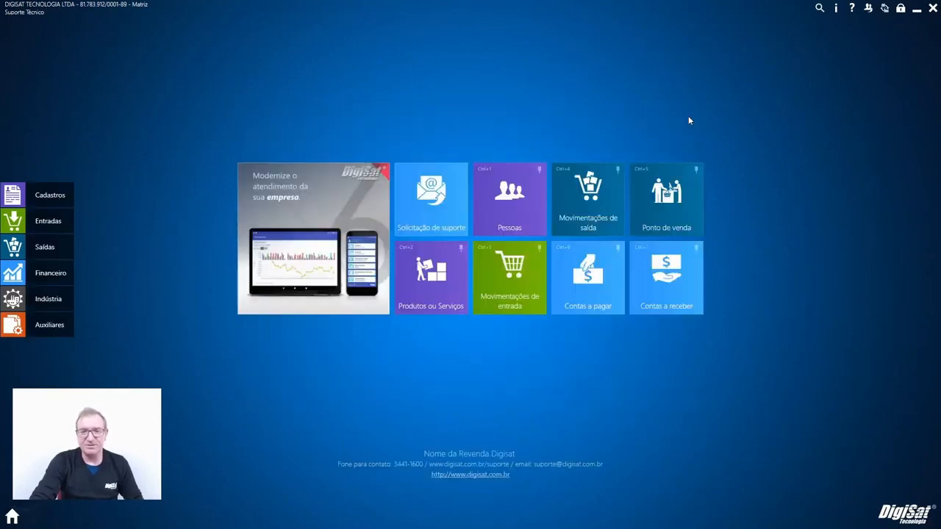
- Open the 5 % ISS municipal taxation, review all its ISSQN fields and save the record
{"action": "key", "text": "Return"}
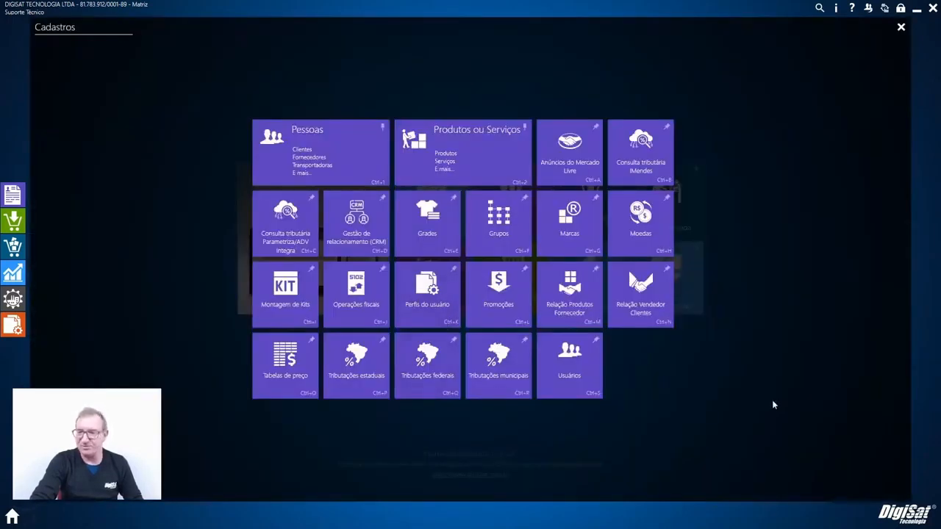
{"action": "left_click", "coordinate": [495, 393]}
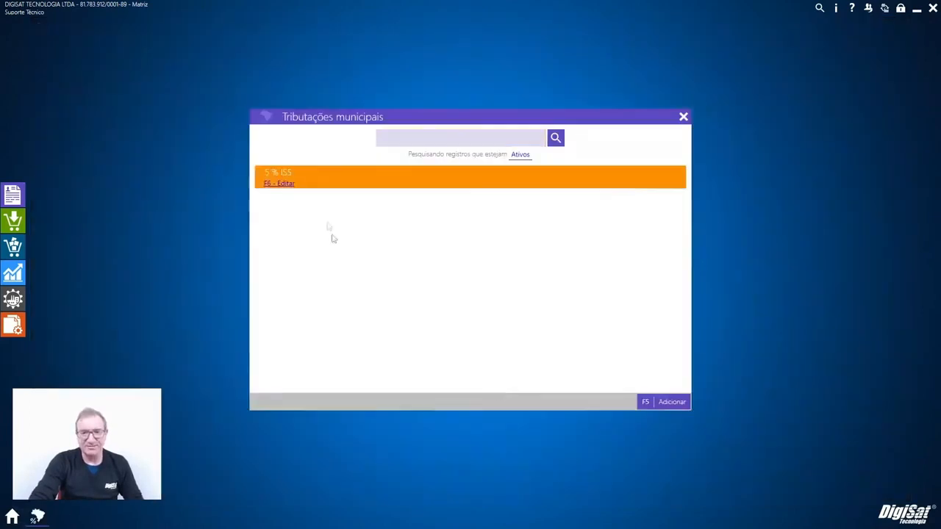
{"action": "double_click", "coordinate": [478, 172]}
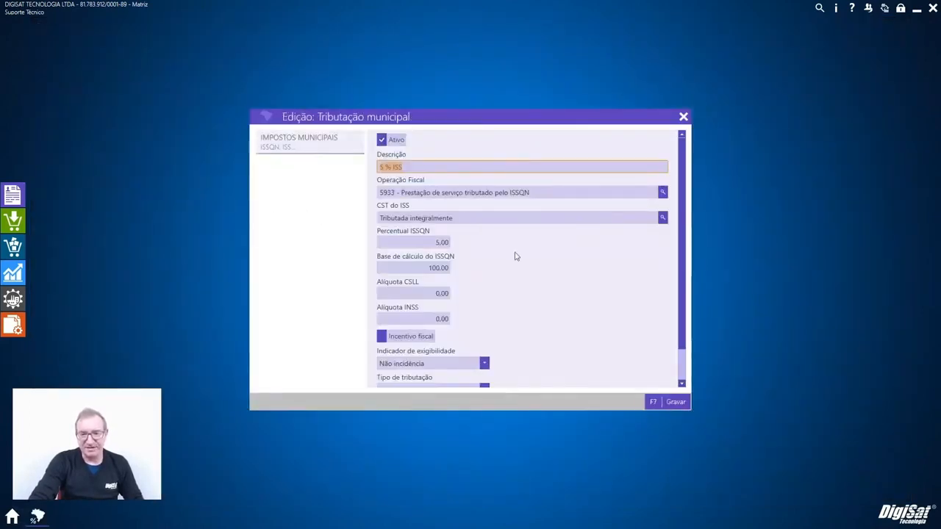
{"action": "scroll", "coordinate": [515, 259], "scroll_direction": "down", "scroll_amount": 1}
{"action": "scroll", "coordinate": [516, 266], "scroll_direction": "up", "scroll_amount": 1}
{"action": "scroll", "coordinate": [516, 266], "scroll_direction": "down", "scroll_amount": 1}
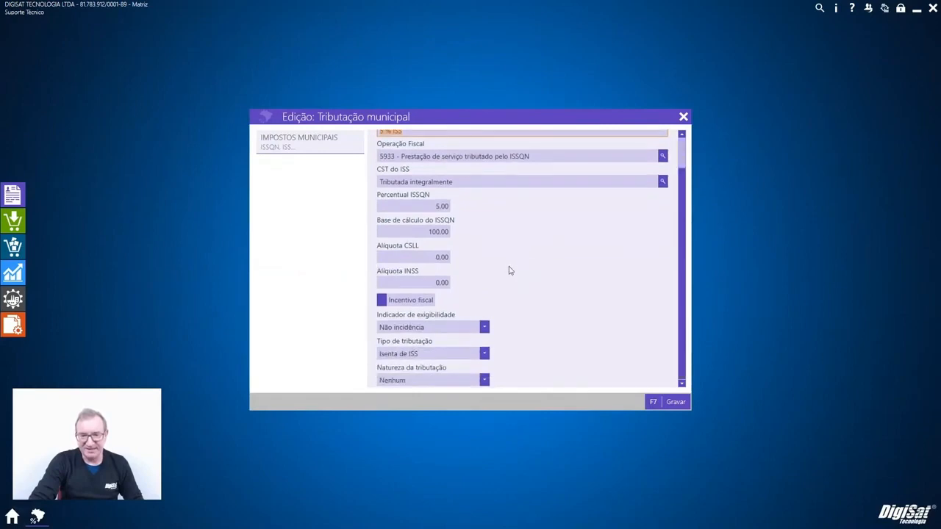
{"action": "left_click", "coordinate": [670, 403]}
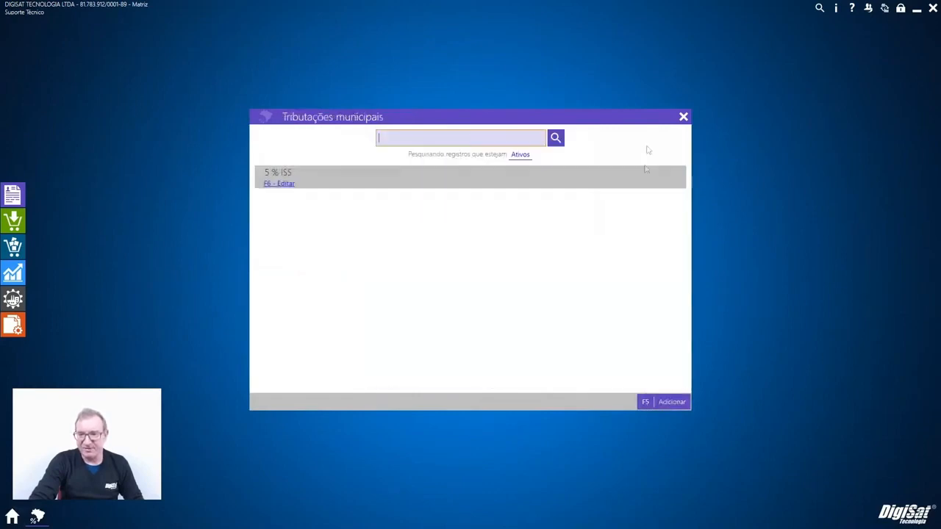
- Close the municipal taxations list and open the first user record in the Usuários register
{"action": "left_click", "coordinate": [683, 116]}
{"action": "left_click", "coordinate": [28, 203]}
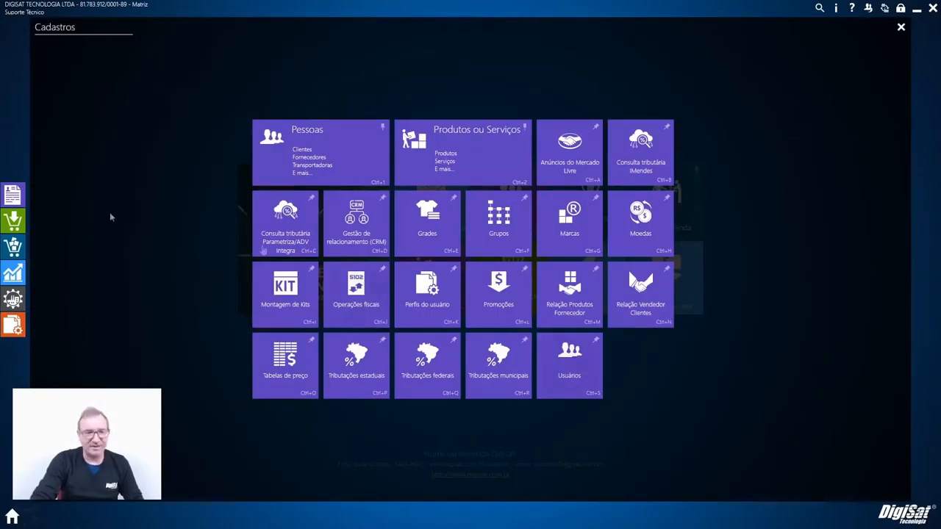
{"action": "left_click", "coordinate": [571, 388]}
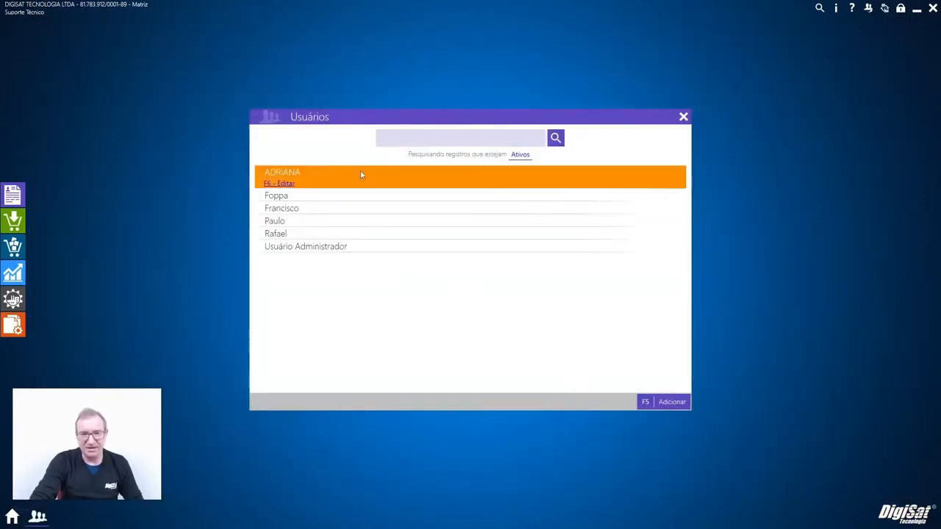
{"action": "left_click", "coordinate": [275, 185]}
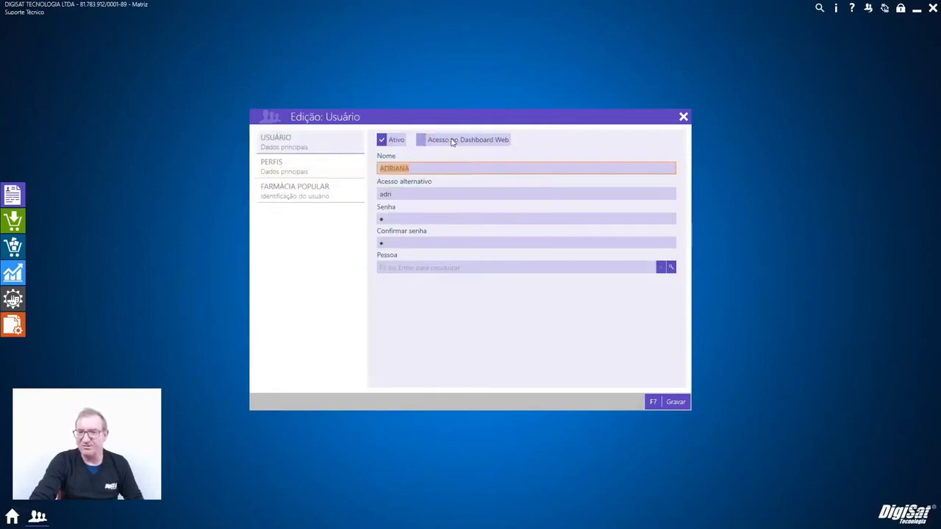
- Review the company and profile assigned in the user's Perfis section and save the assignment
{"action": "left_click", "coordinate": [301, 175]}
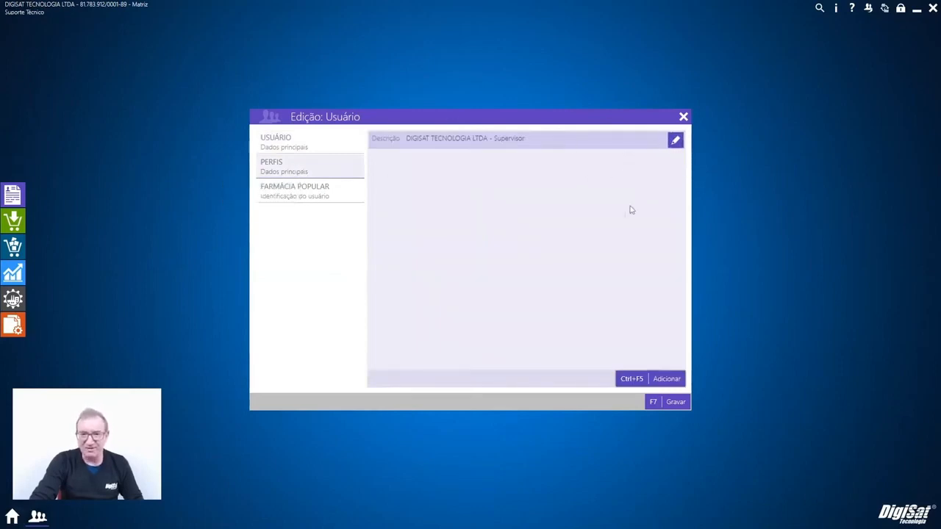
{"action": "left_click", "coordinate": [676, 140]}
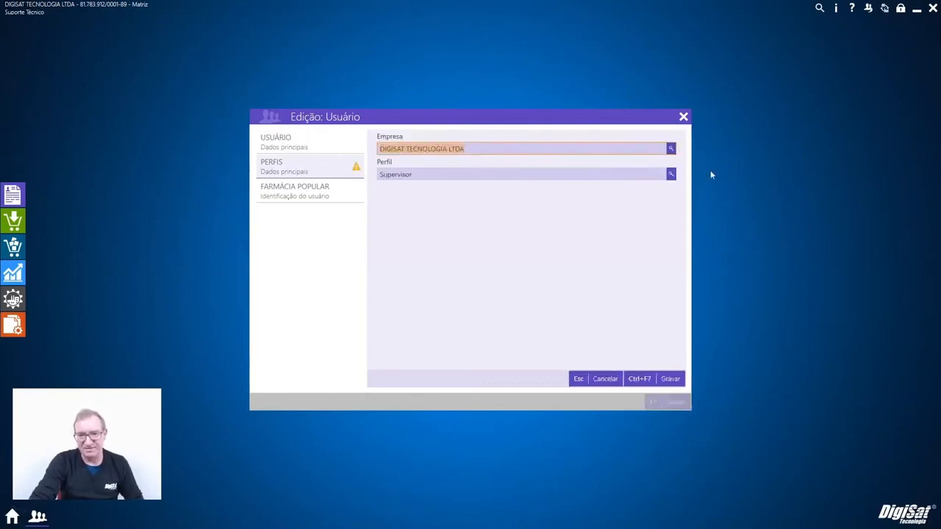
{"action": "left_click", "coordinate": [656, 381]}
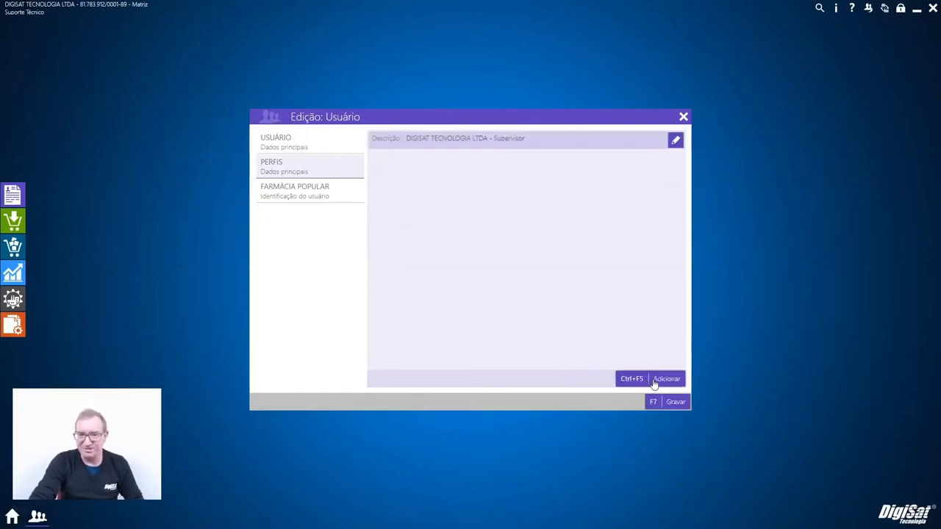
- Review the user's Farmácia Popular and main data sections, save the record and close the users list
{"action": "left_click", "coordinate": [305, 189]}
{"action": "left_click", "coordinate": [280, 144]}
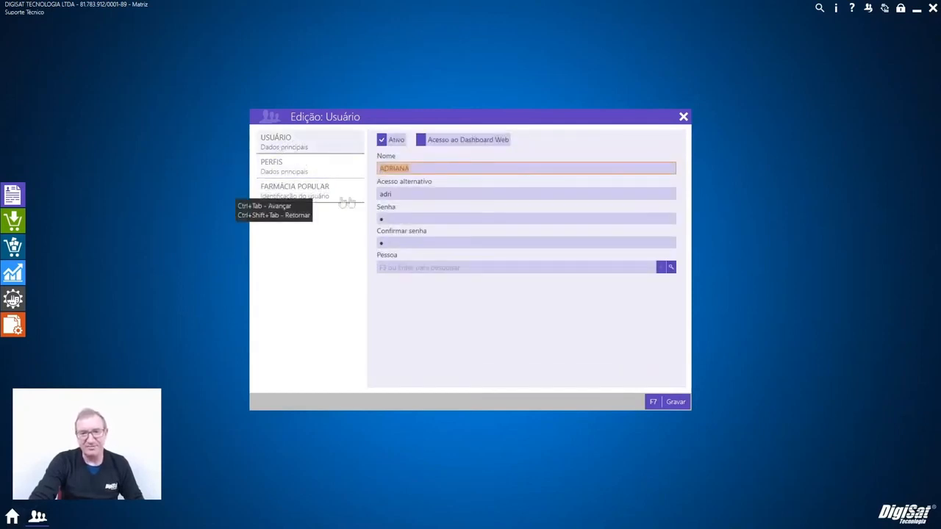
{"action": "left_click", "coordinate": [312, 190]}
{"action": "left_click", "coordinate": [311, 147]}
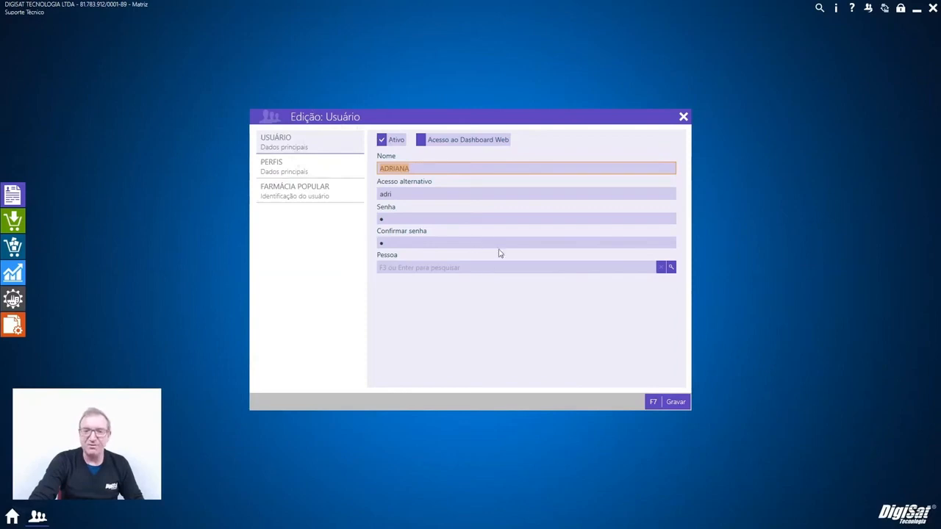
{"action": "left_click", "coordinate": [673, 402]}
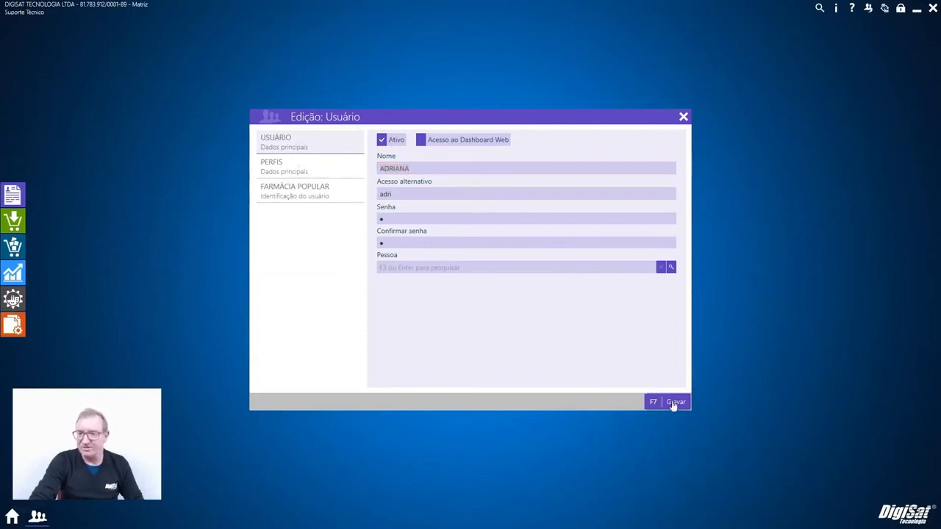
{"action": "left_click", "coordinate": [683, 117]}
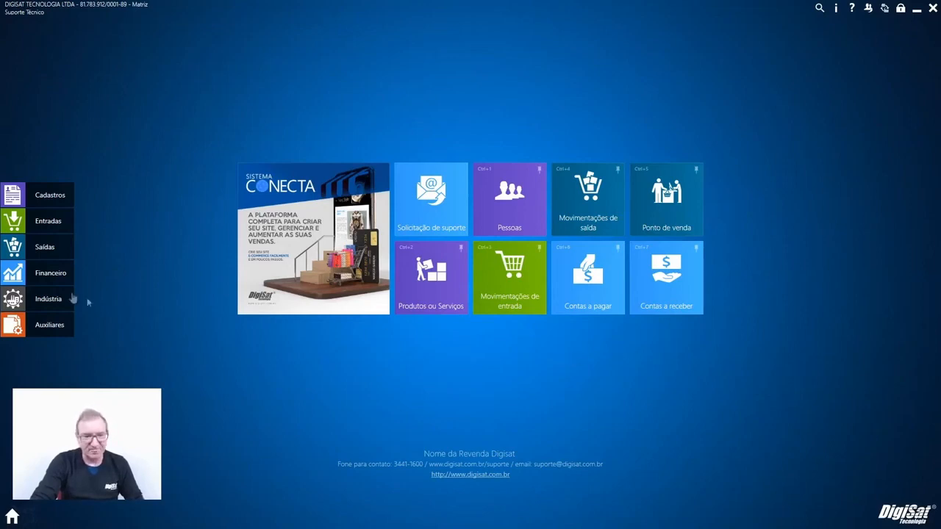
- Open the Movimentações de entrada list and view the options of its entry type and situation filters
{"action": "left_click", "coordinate": [47, 227]}
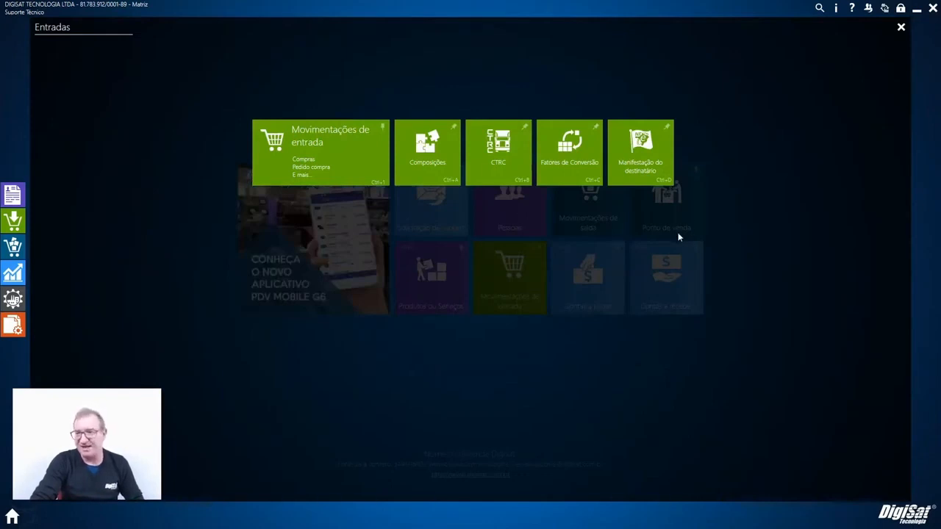
{"action": "left_click", "coordinate": [328, 175]}
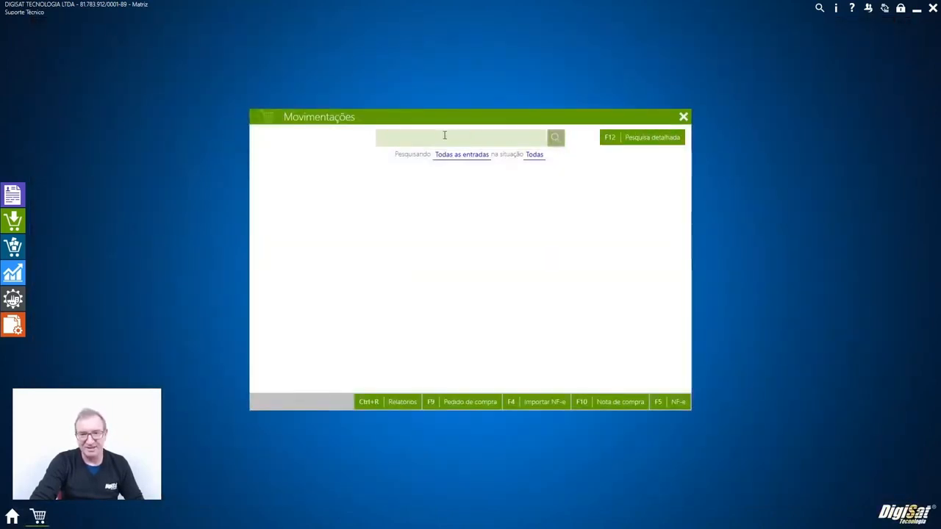
{"action": "left_click", "coordinate": [452, 156]}
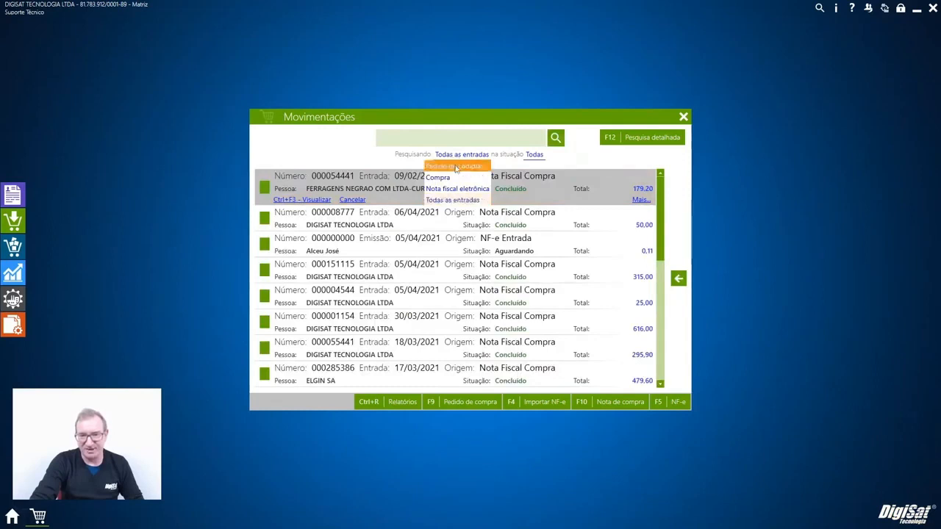
{"action": "left_click", "coordinate": [535, 154]}
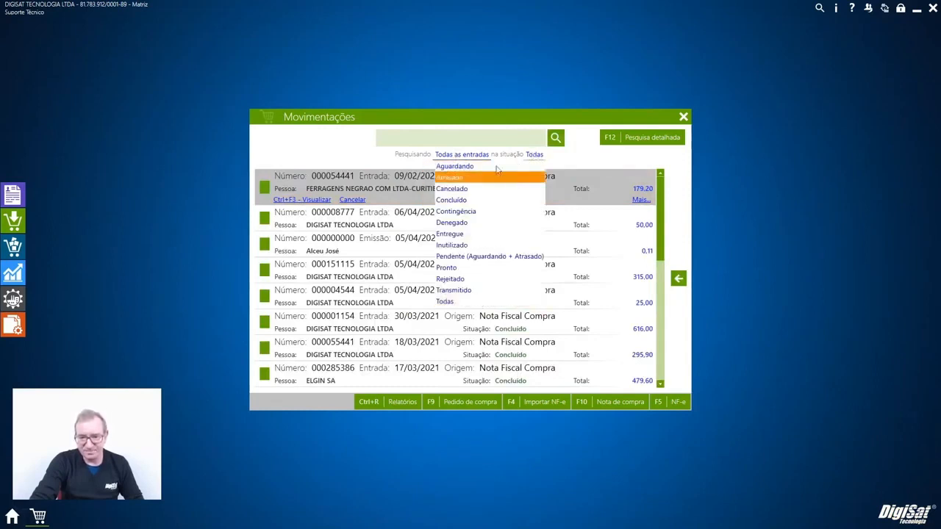
{"action": "left_click", "coordinate": [576, 153]}
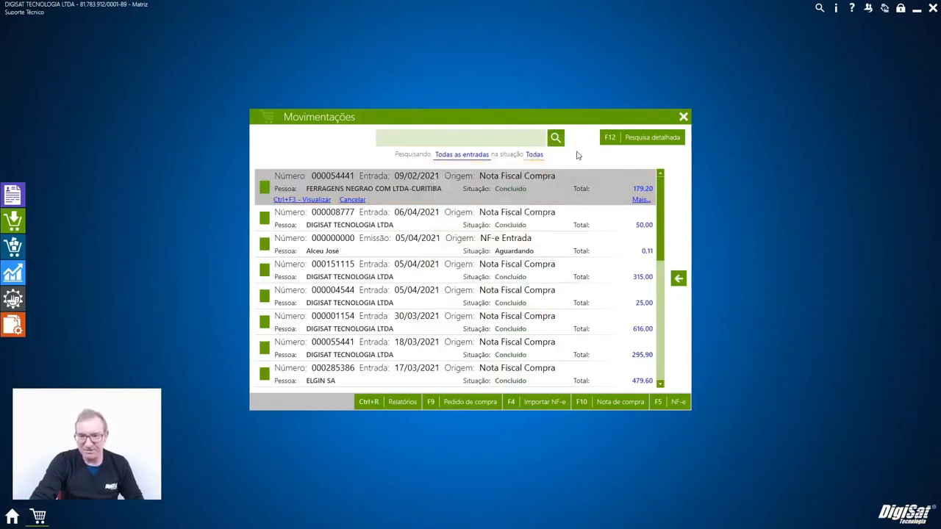
- View the reports available for entry movements and the detailed search fields, then return to the basic search
{"action": "left_click", "coordinate": [401, 403]}
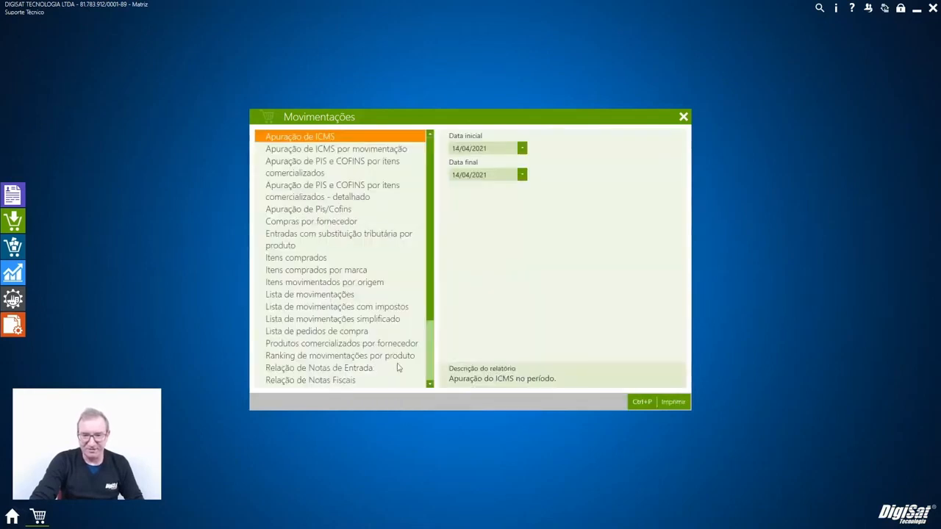
{"action": "left_click", "coordinate": [683, 118]}
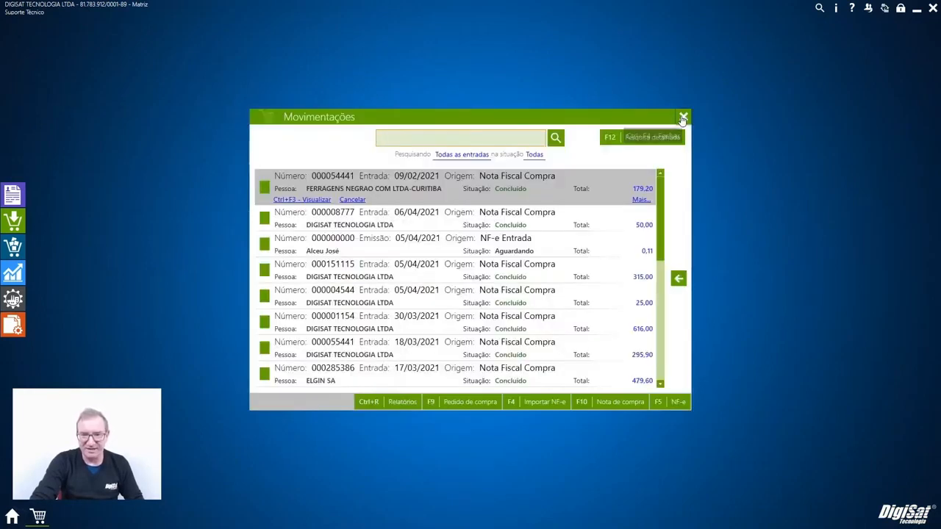
{"action": "left_click", "coordinate": [644, 141]}
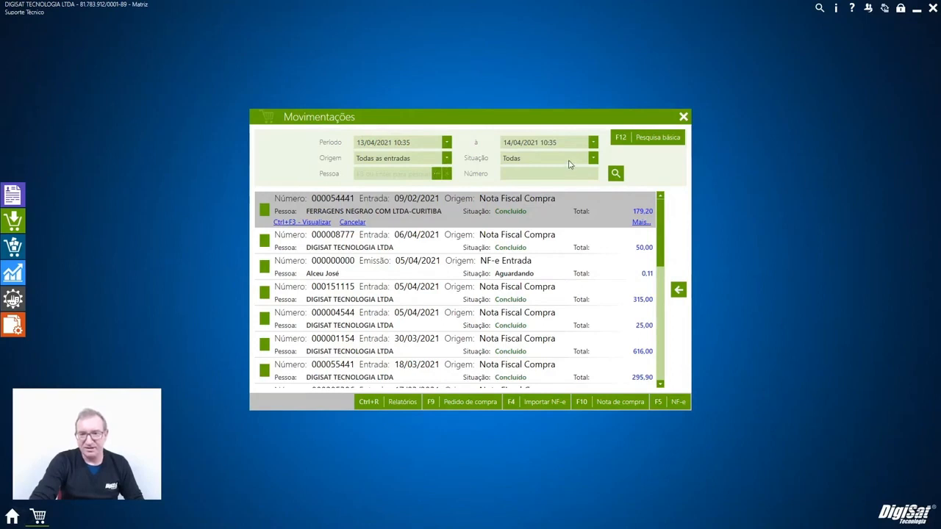
{"action": "left_click", "coordinate": [642, 142]}
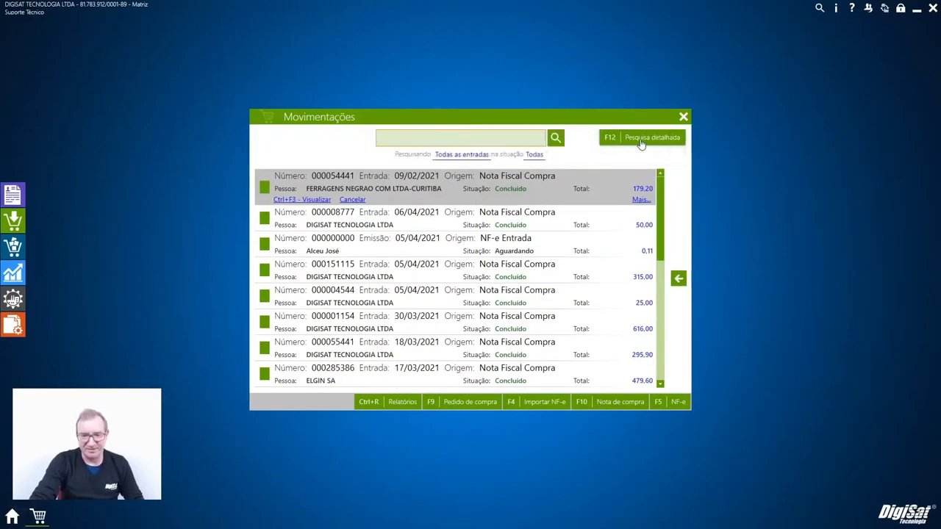
- Start a new Pedido de Compra, view its header fields and leave it, abandoning the changes
{"action": "left_click", "coordinate": [470, 193]}
{"action": "left_click", "coordinate": [465, 407]}
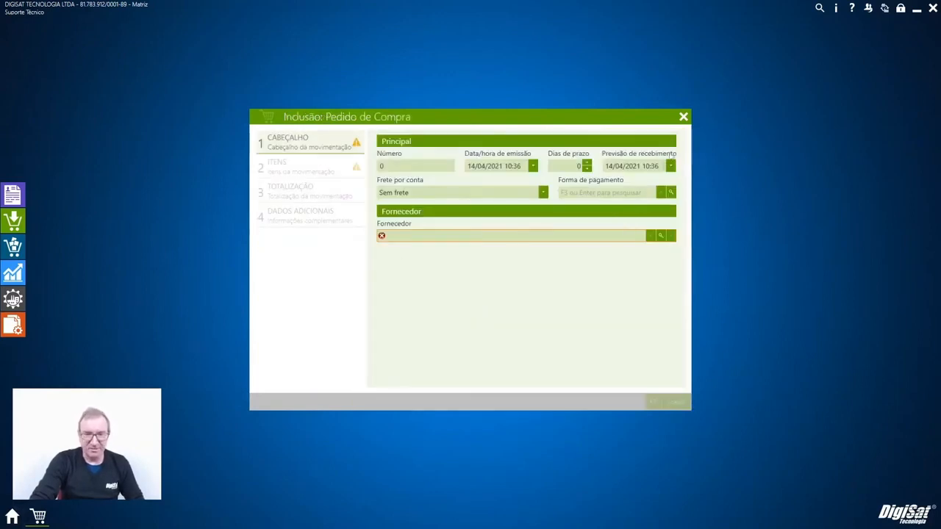
{"action": "left_click", "coordinate": [684, 116]}
{"action": "left_click", "coordinate": [582, 342]}
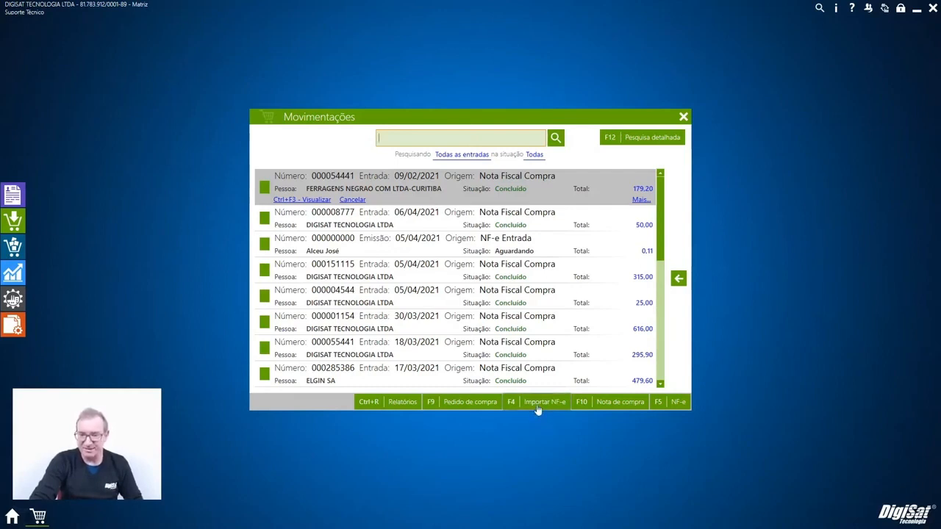
- Start a new Nota Fiscal Compra, look through its Modelo options and leave it, abandoning the changes
{"action": "left_click", "coordinate": [620, 402]}
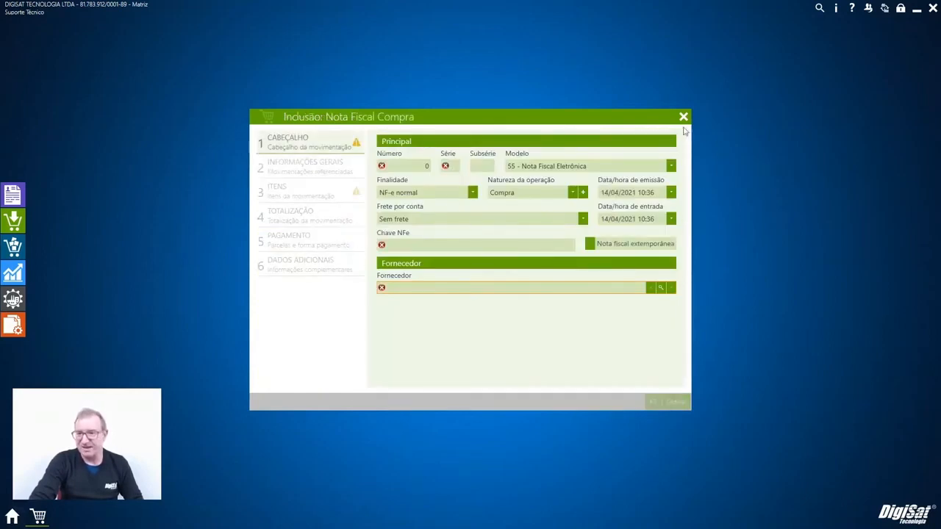
{"action": "left_click", "coordinate": [600, 167]}
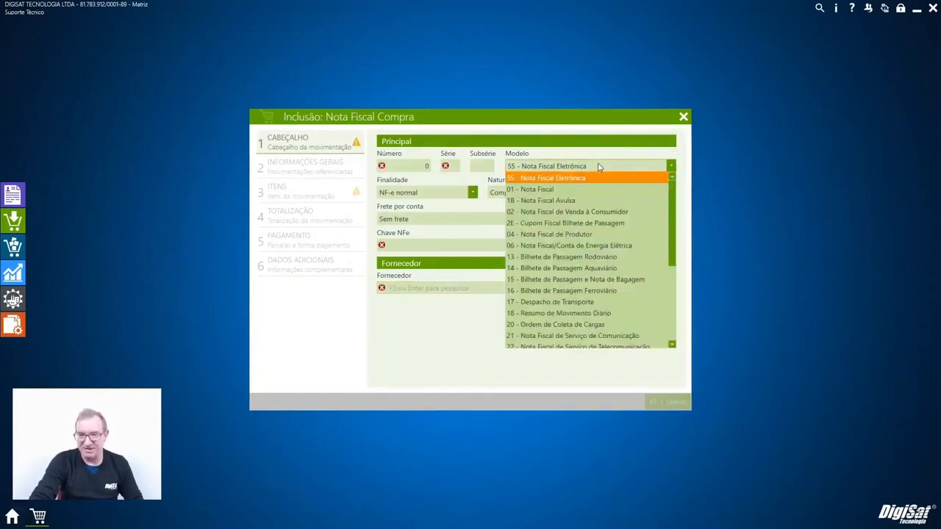
{"action": "left_click", "coordinate": [600, 167]}
{"action": "left_click", "coordinate": [598, 167]}
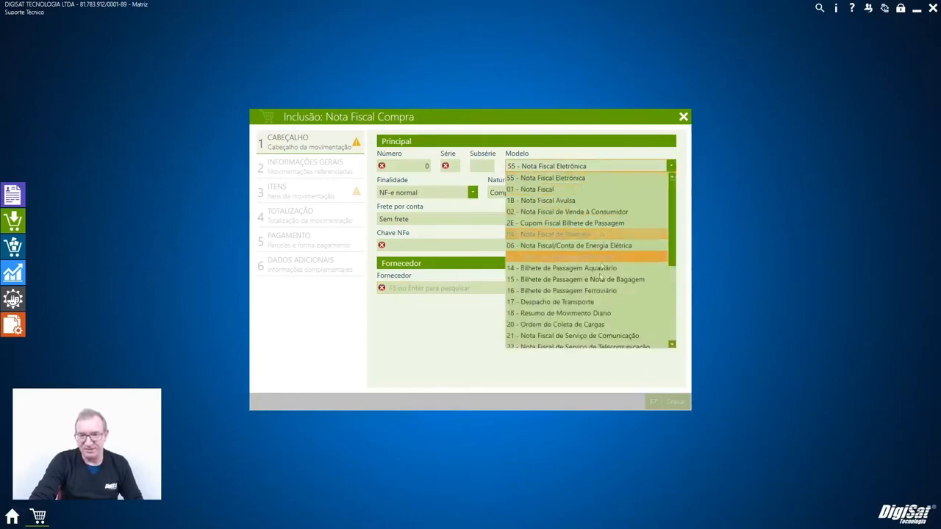
{"action": "scroll", "coordinate": [601, 274], "scroll_direction": "down", "scroll_amount": 2}
{"action": "left_click", "coordinate": [610, 153]}
{"action": "left_click", "coordinate": [683, 118]}
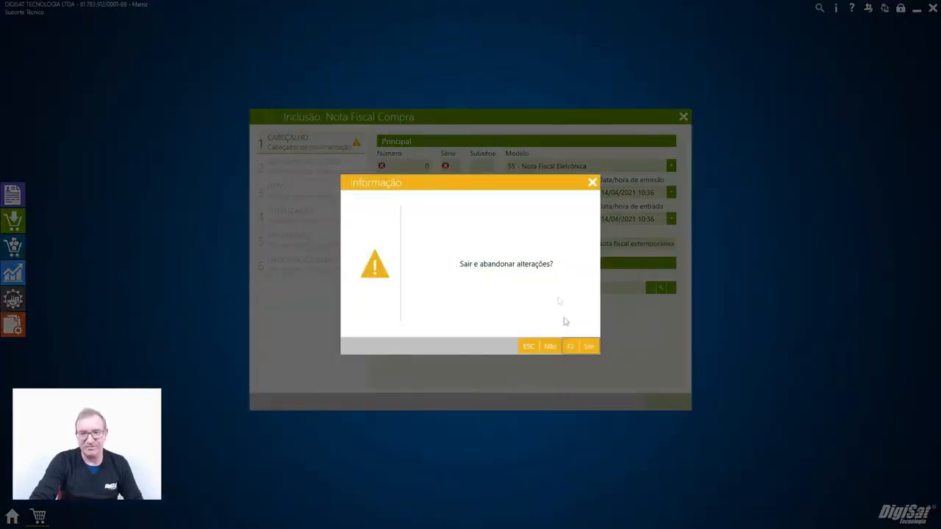
{"action": "left_click", "coordinate": [576, 347]}
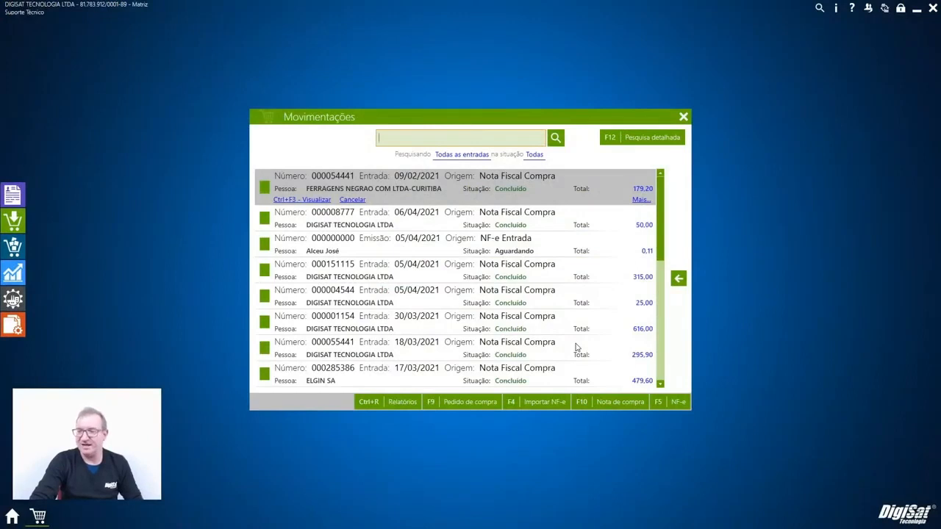
- Start an NF-e de entrada, try Devolução, Importação and Produtor rural as Natureza da operação, and abandon it
{"action": "left_click", "coordinate": [678, 406]}
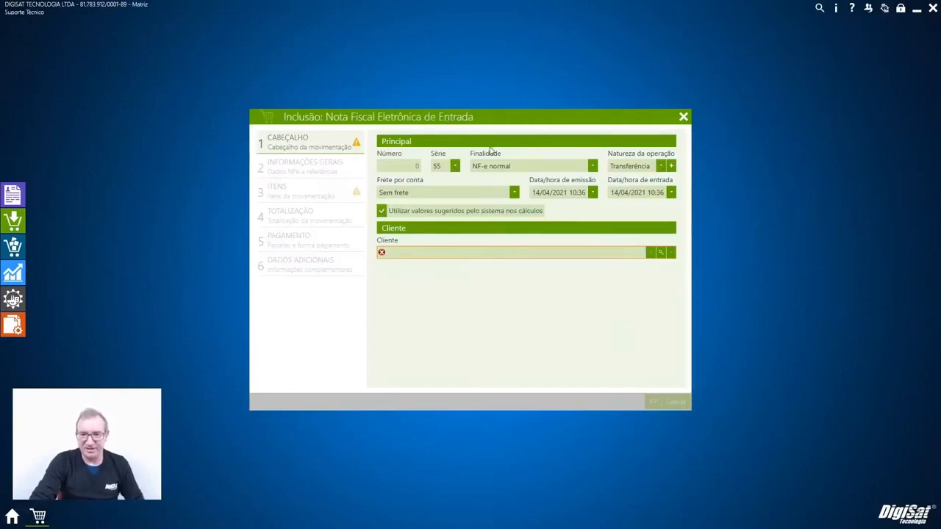
{"action": "left_click", "coordinate": [660, 166]}
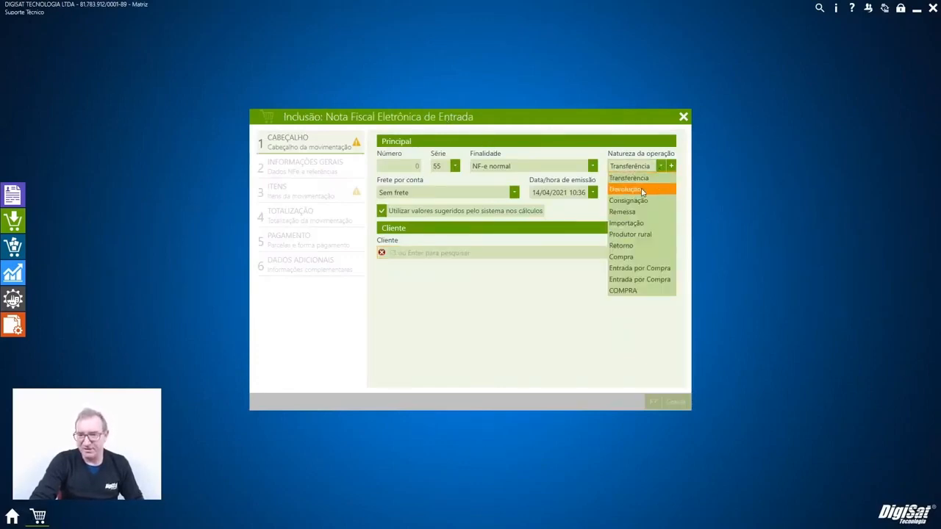
{"action": "left_click", "coordinate": [643, 189]}
{"action": "left_click", "coordinate": [661, 166]}
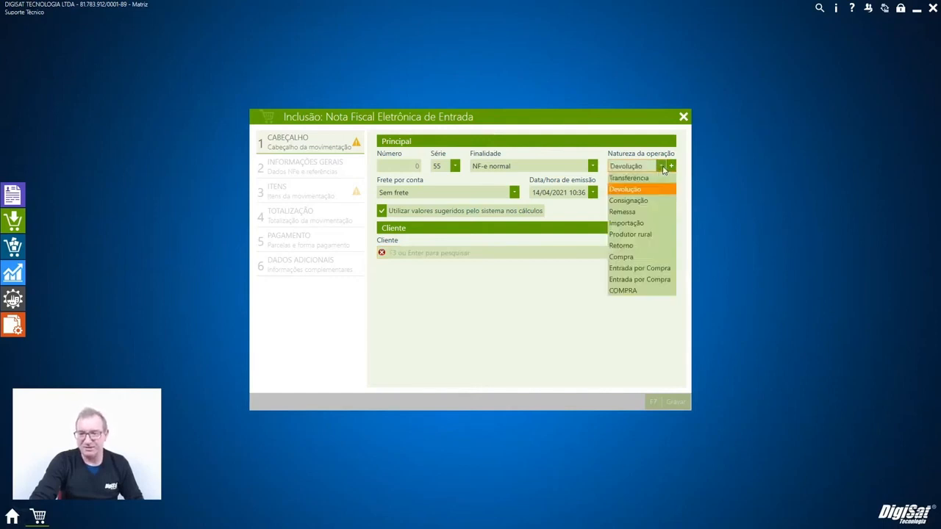
{"action": "left_click", "coordinate": [627, 222]}
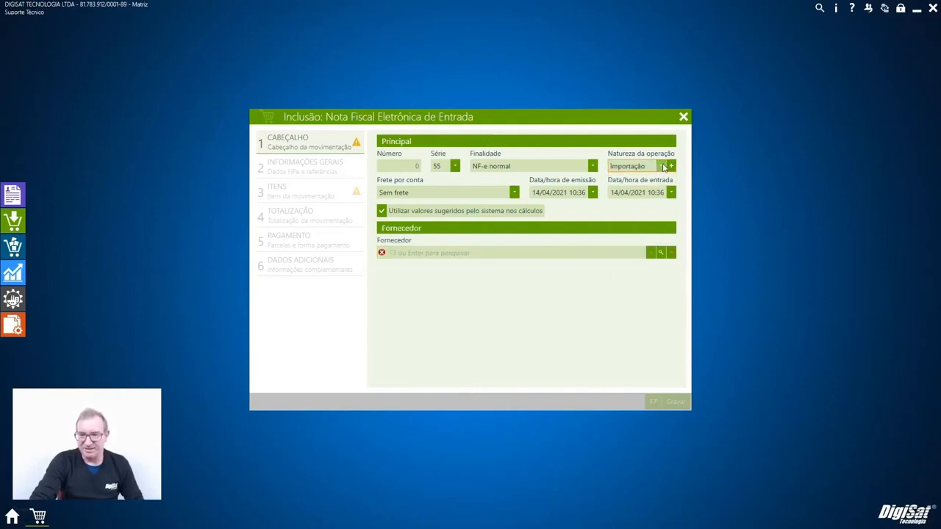
{"action": "left_click", "coordinate": [651, 166]}
{"action": "left_click", "coordinate": [629, 234]}
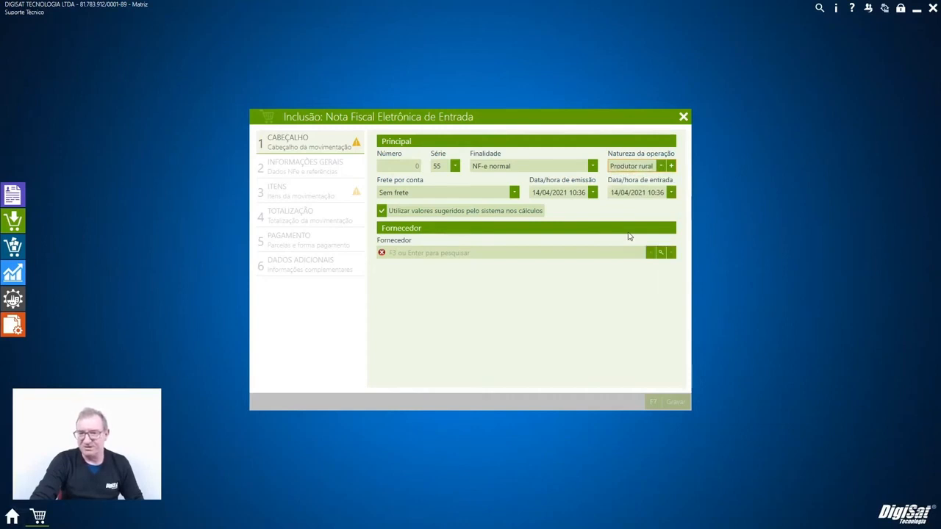
{"action": "left_click", "coordinate": [660, 166]}
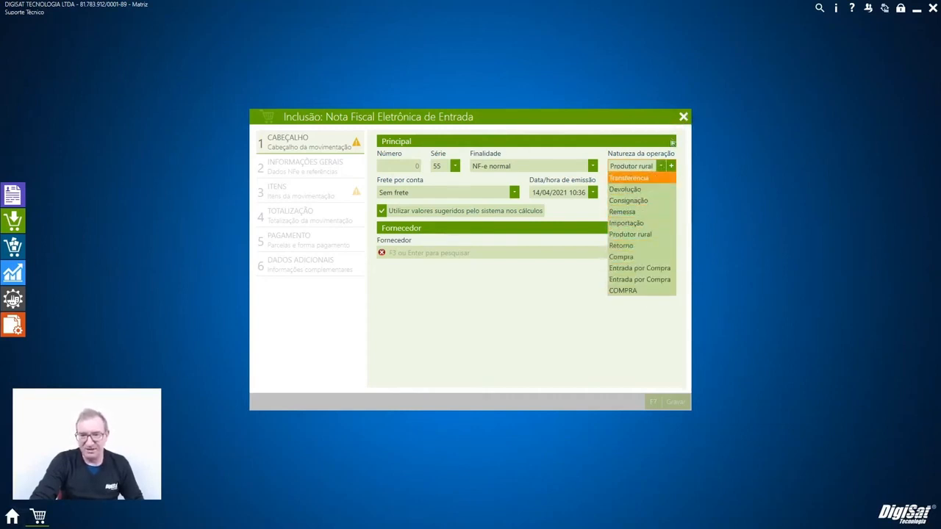
{"action": "left_click", "coordinate": [684, 117]}
{"action": "left_click", "coordinate": [683, 116]}
{"action": "left_click", "coordinate": [580, 343]}
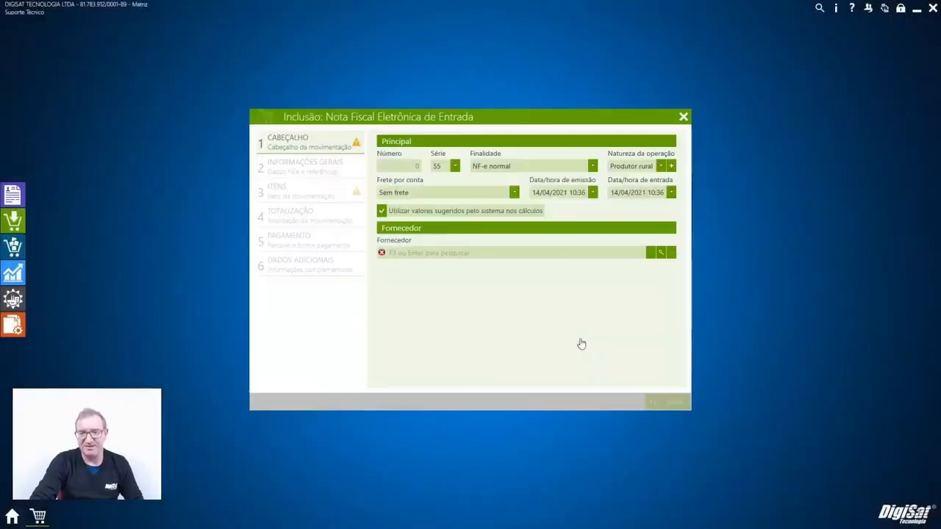
- Leave the NF-e de entrada, open the Combo X composition from Composições, and compare its main data with its components
{"action": "left_click", "coordinate": [683, 117]}
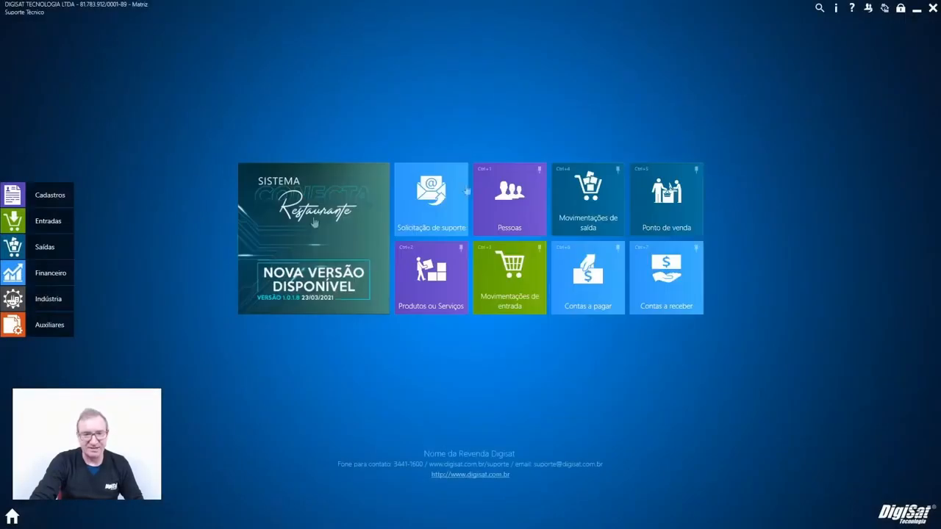
{"action": "left_click", "coordinate": [46, 230]}
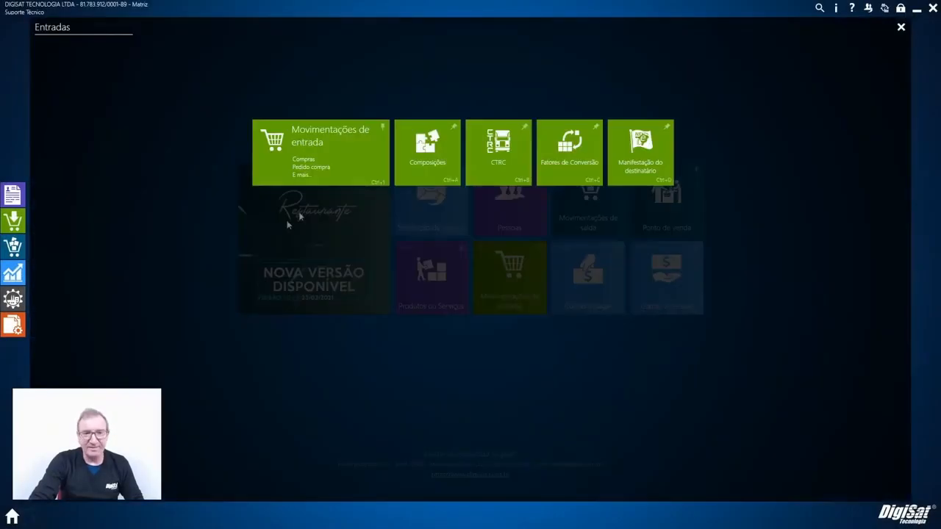
{"action": "left_click", "coordinate": [417, 174]}
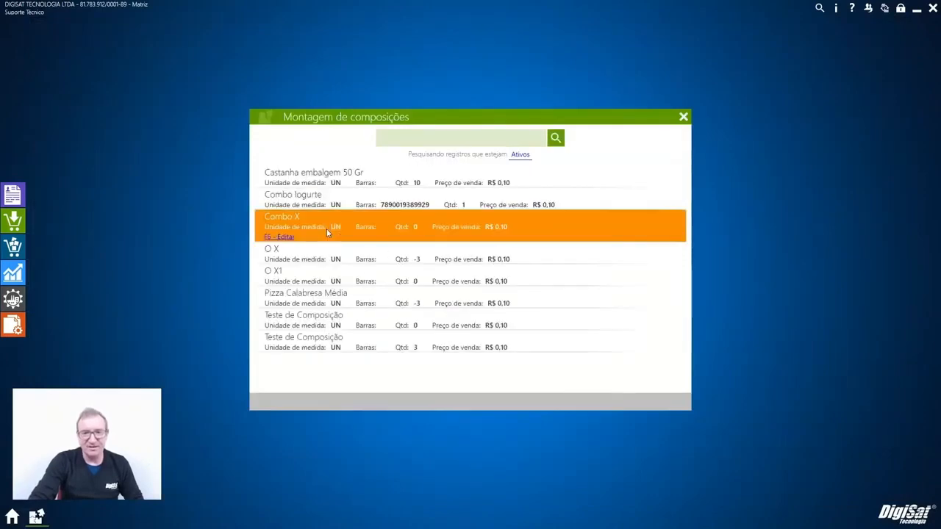
{"action": "left_click", "coordinate": [276, 232]}
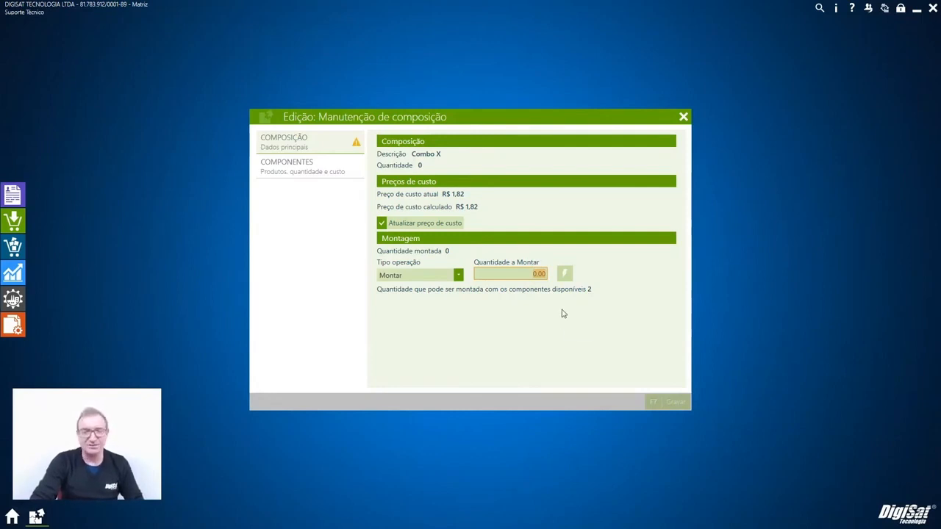
{"action": "left_click", "coordinate": [338, 173]}
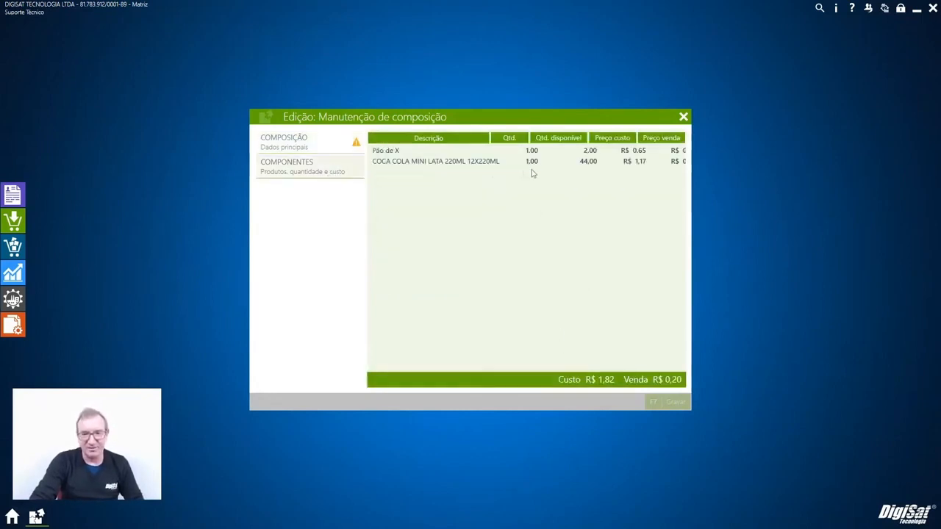
{"action": "left_click", "coordinate": [294, 144]}
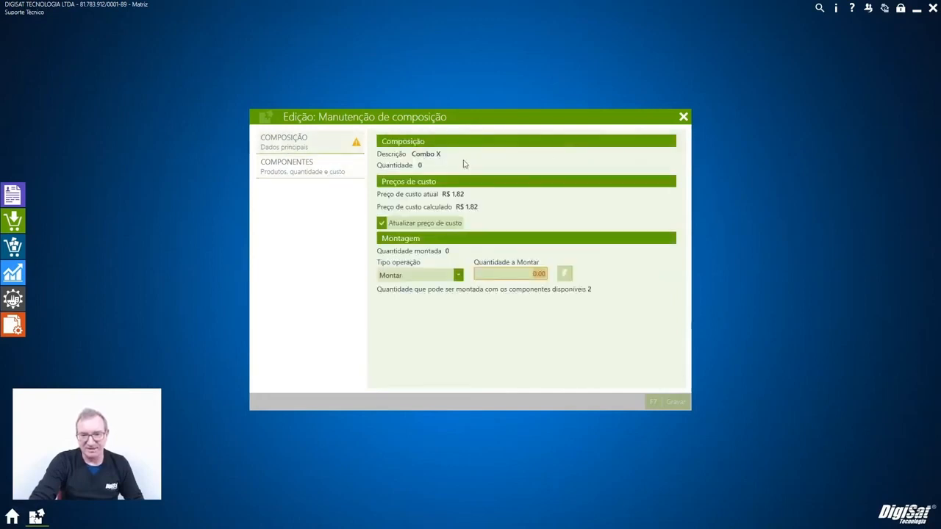
{"action": "left_click", "coordinate": [318, 172]}
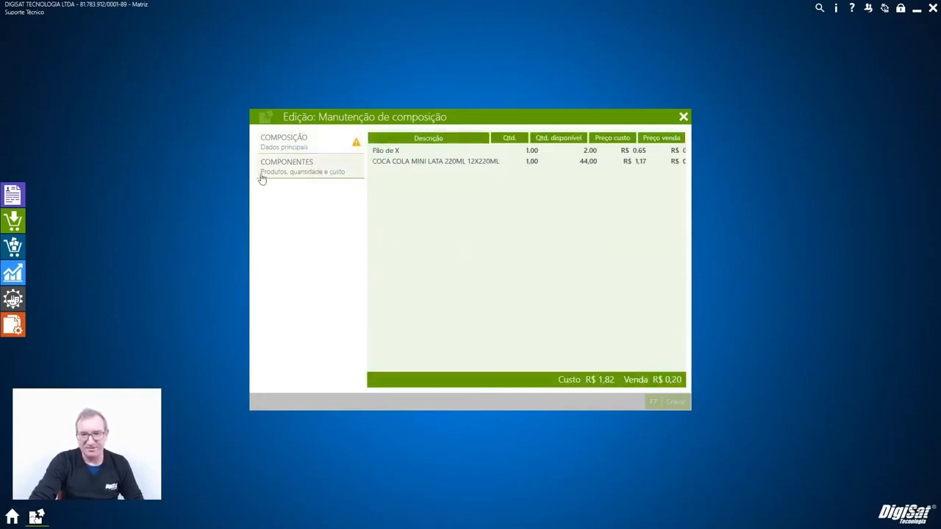
{"action": "left_click", "coordinate": [277, 151]}
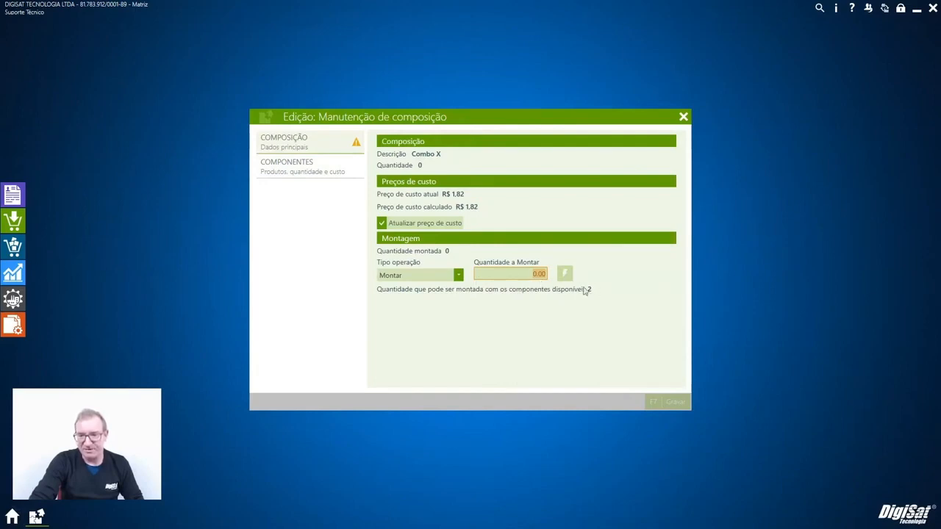
{"action": "left_click", "coordinate": [292, 168]}
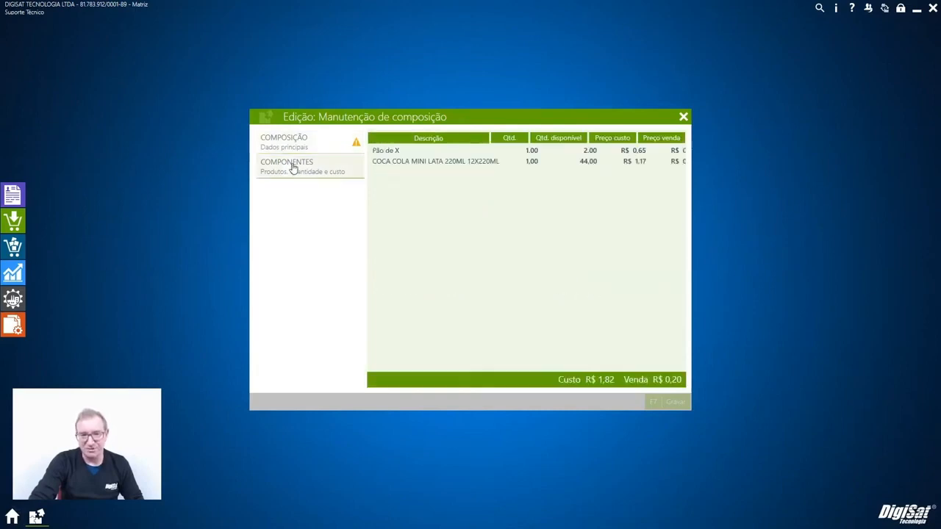
- Assemble 1,00 unit of Combo X and dismantle 1,00 unit with the operation type Desmontar
{"action": "left_click", "coordinate": [283, 146]}
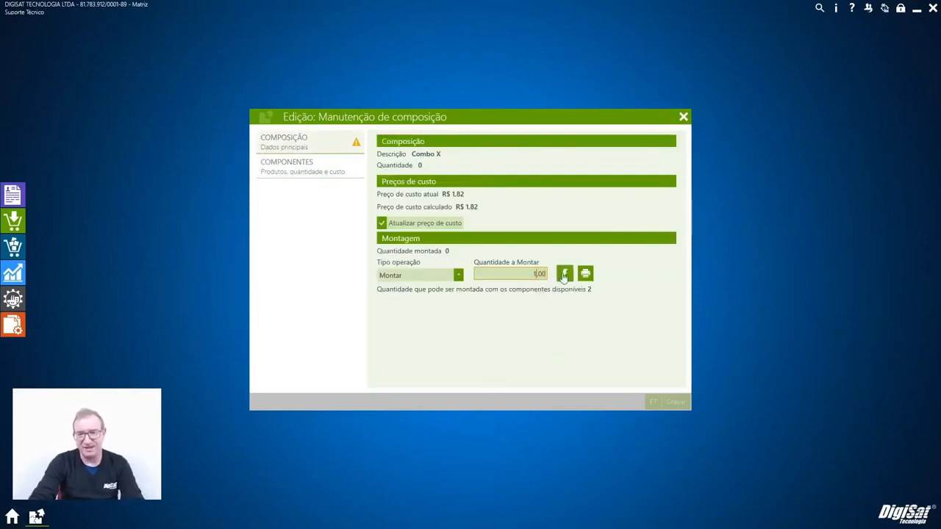
{"action": "left_click", "coordinate": [564, 275]}
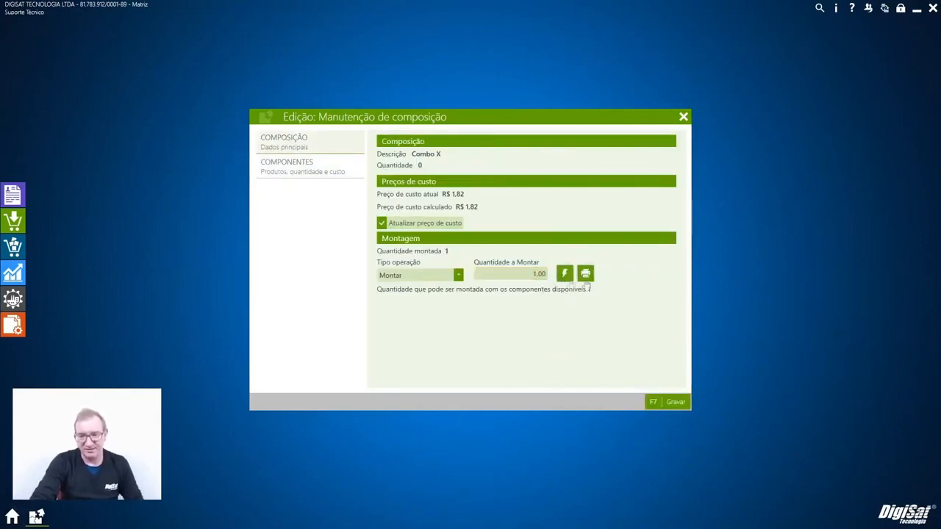
{"action": "left_click", "coordinate": [459, 277]}
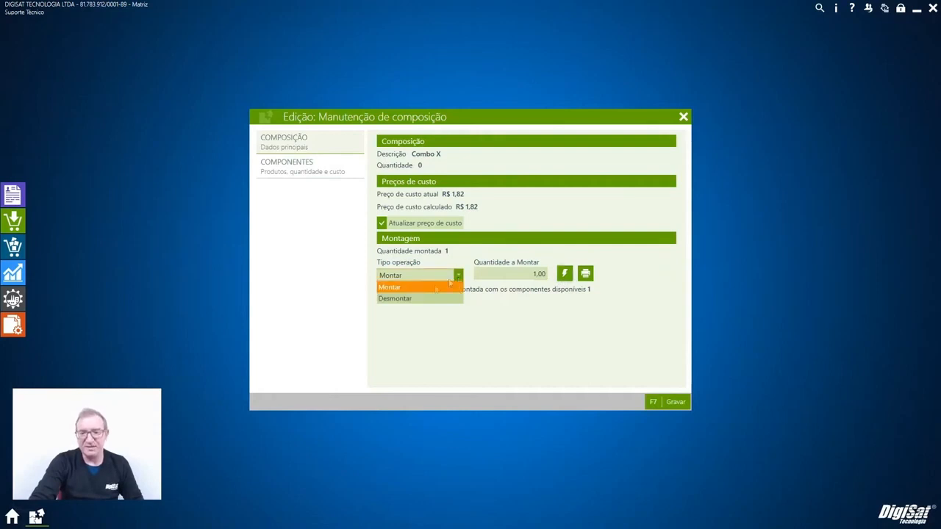
{"action": "left_click", "coordinate": [403, 300]}
{"action": "left_click", "coordinate": [507, 276]}
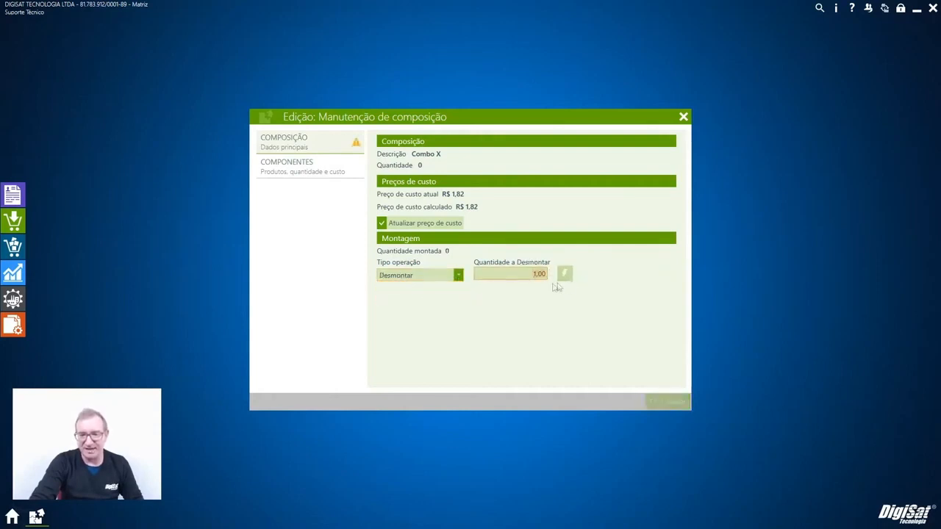
- Set the Combo X operation type to Montar with quantity 0,00, checking the component list before and after
{"action": "left_click", "coordinate": [322, 165]}
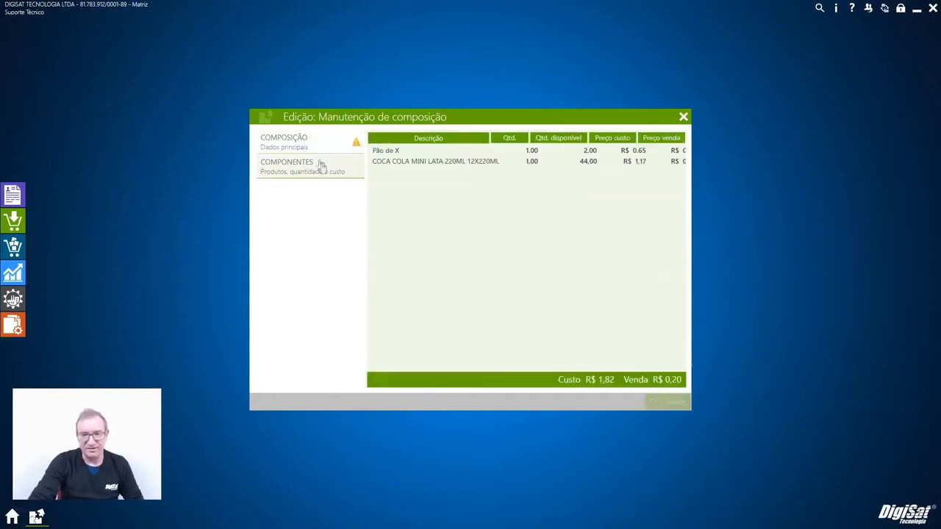
{"action": "left_click", "coordinate": [298, 138]}
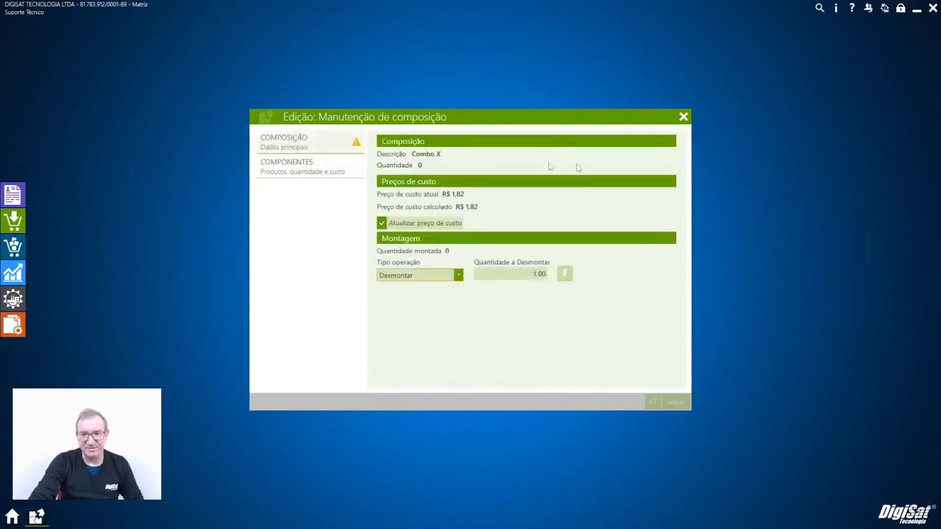
{"action": "left_click", "coordinate": [458, 275]}
{"action": "left_click", "coordinate": [436, 288]}
{"action": "left_click", "coordinate": [514, 274]}
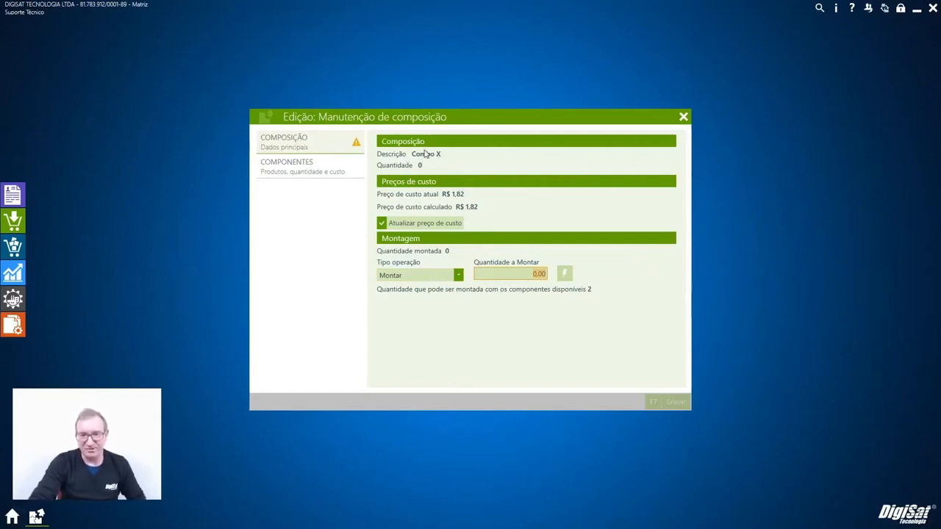
{"action": "left_click", "coordinate": [311, 163]}
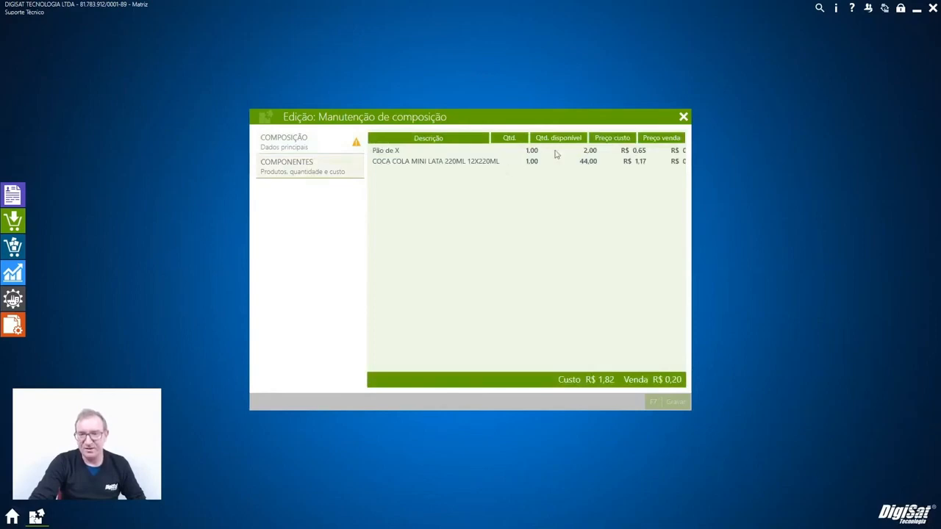
{"action": "left_click", "coordinate": [287, 144]}
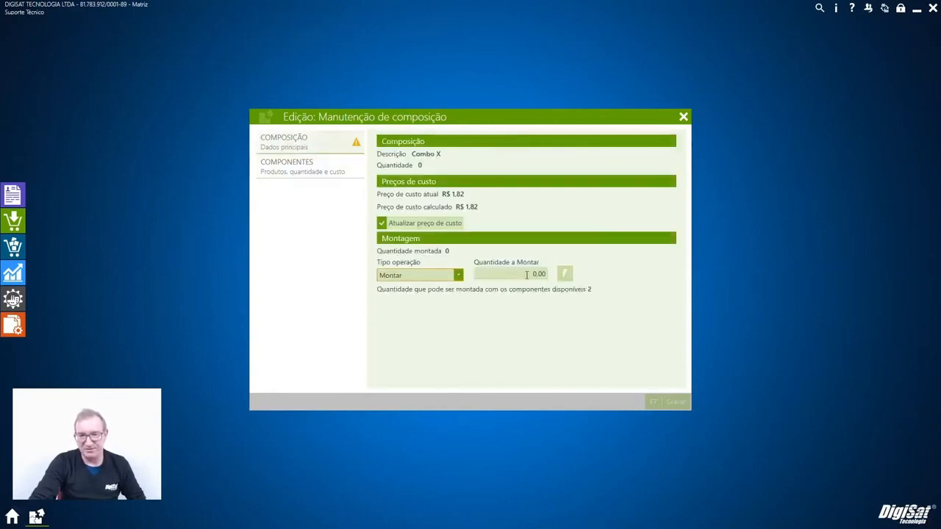
- Switch the Combo X operation type to Desmontar, review the components again and leave the composition, abandoning the changes
{"action": "left_click", "coordinate": [458, 275]}
{"action": "left_click", "coordinate": [430, 301]}
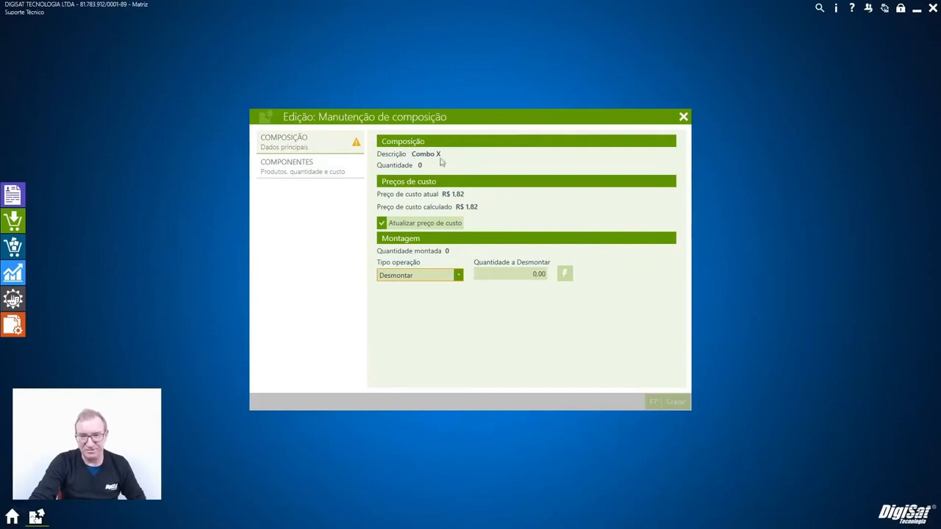
{"action": "left_click", "coordinate": [315, 160]}
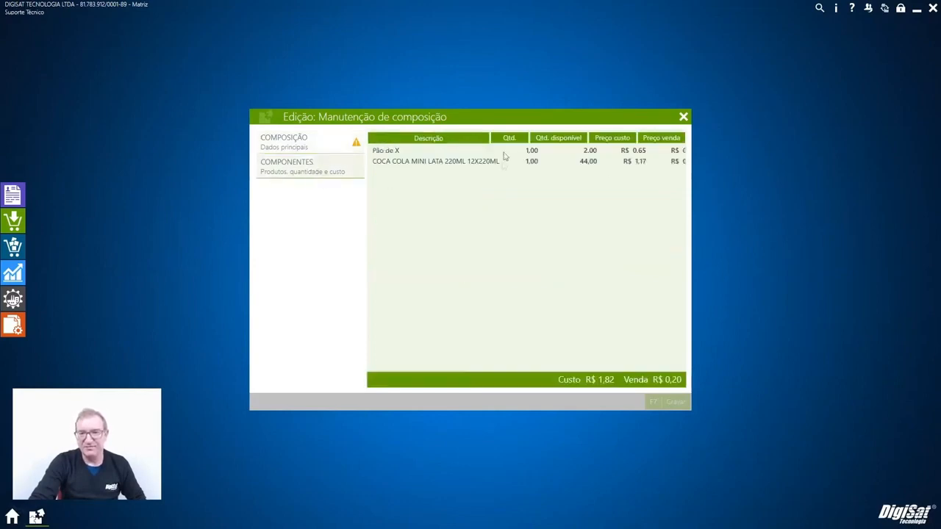
{"action": "left_click", "coordinate": [303, 141]}
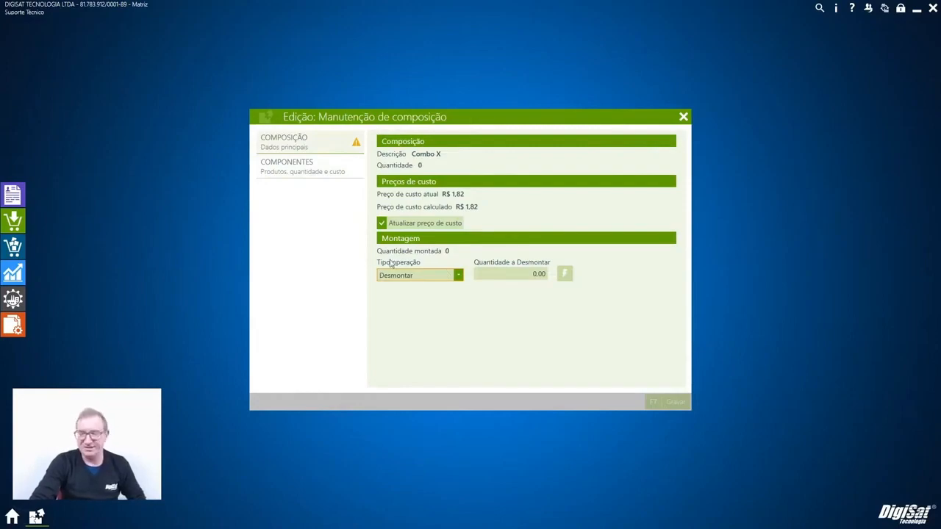
{"action": "left_click", "coordinate": [683, 117]}
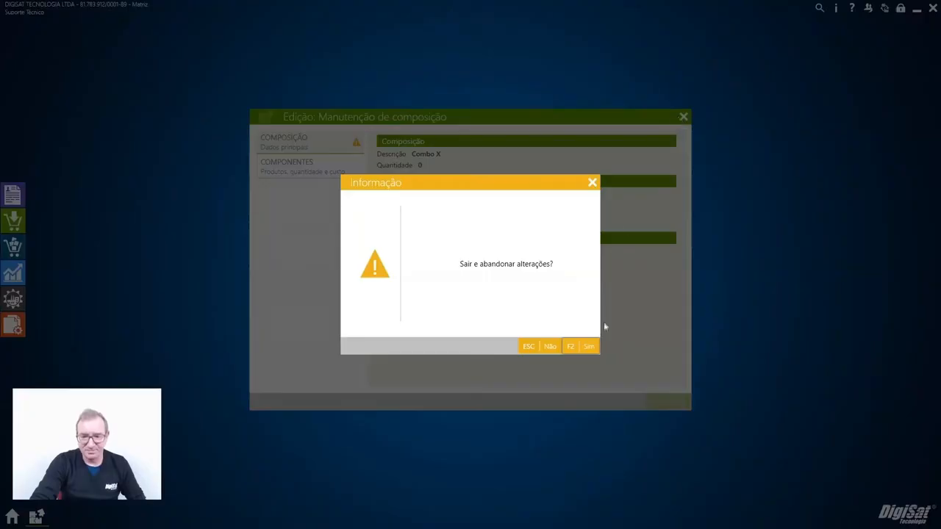
{"action": "left_click", "coordinate": [589, 346]}
- Open the CTRC register in Entradas, view the filters of its report by period, and return to the list
{"action": "left_click", "coordinate": [13, 220]}
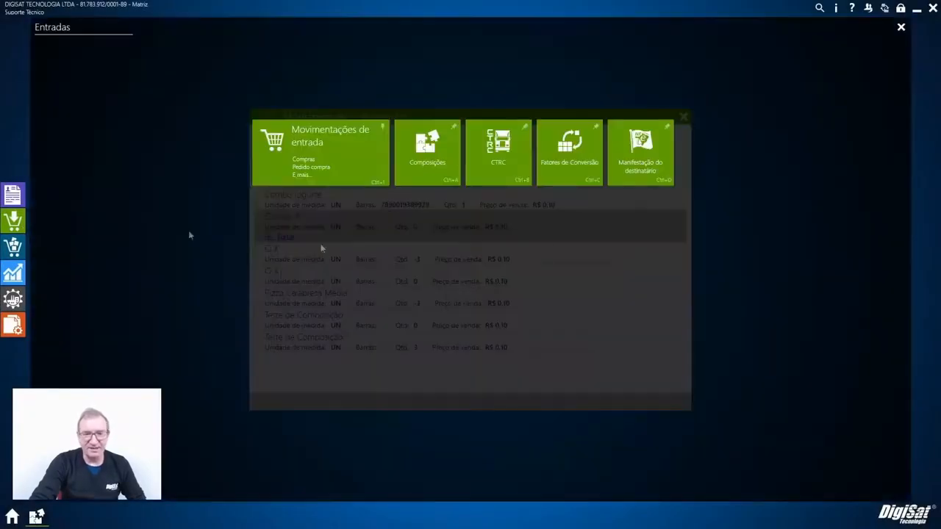
{"action": "left_click", "coordinate": [515, 183]}
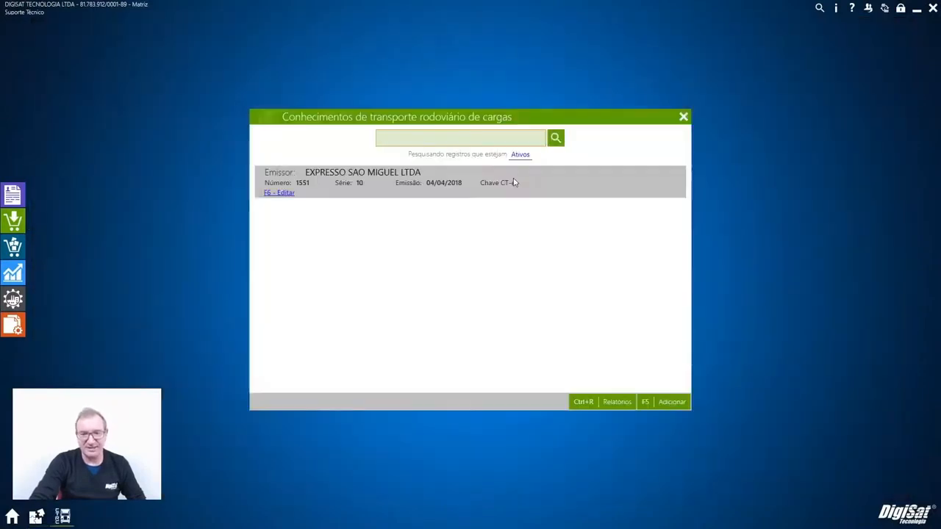
{"action": "left_click", "coordinate": [514, 182]}
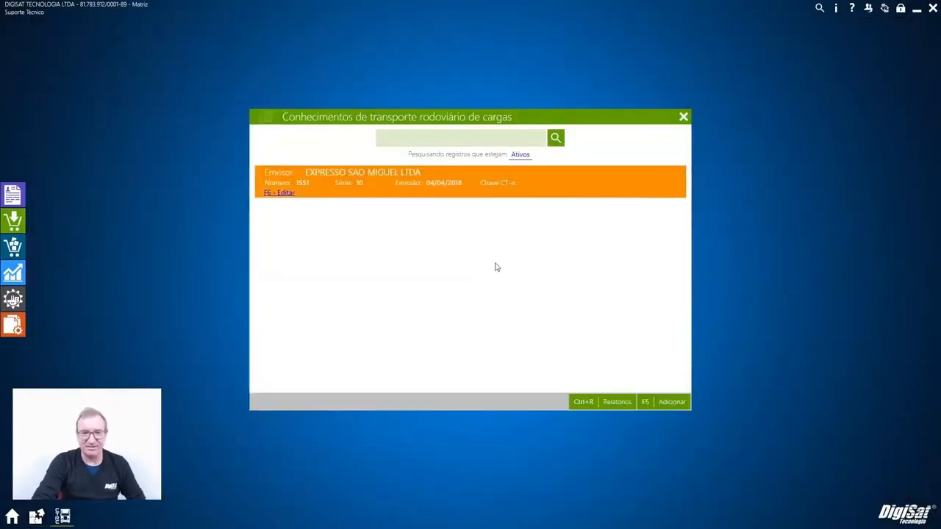
{"action": "left_click", "coordinate": [607, 402]}
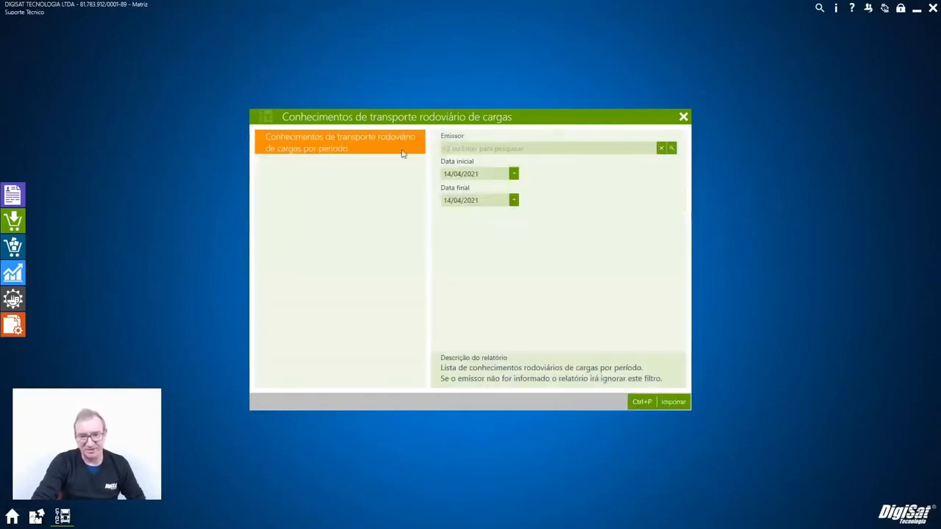
{"action": "left_click", "coordinate": [683, 116]}
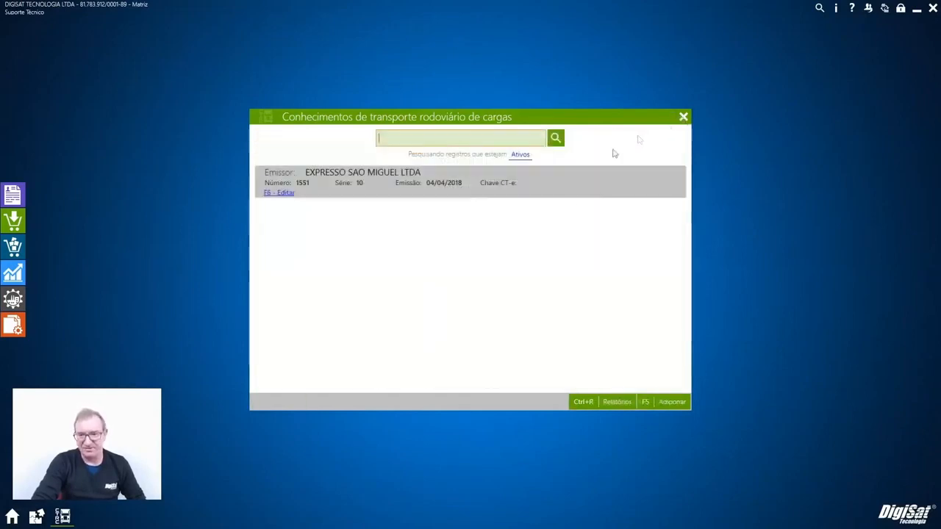
- Open the EXPRESSO SAO MIGUEL LTDA CTRC for editing, view its linked entry movements and main data, and save it
{"action": "left_click", "coordinate": [522, 186]}
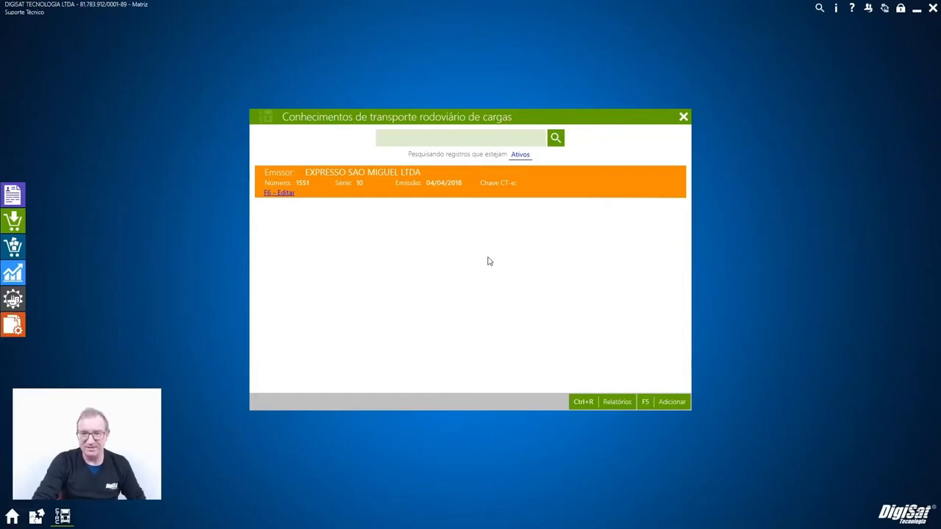
{"action": "left_click", "coordinate": [276, 192]}
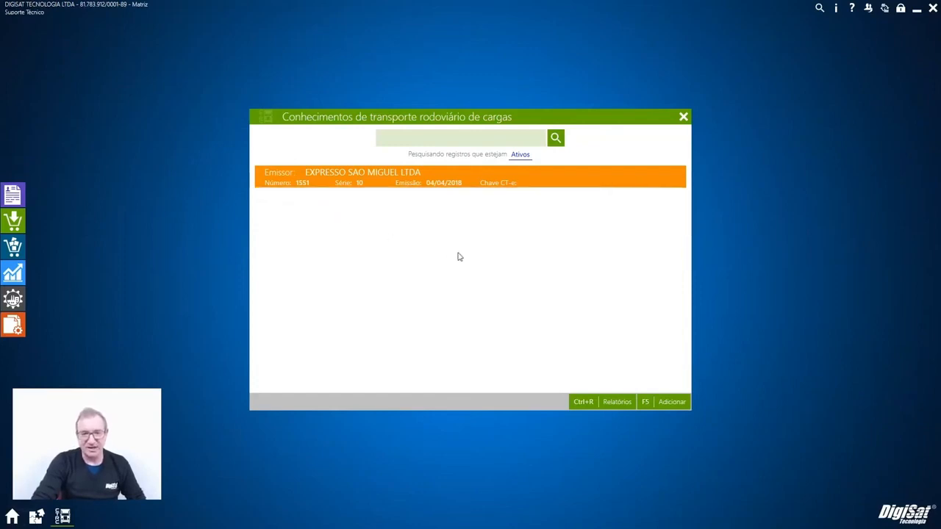
{"action": "left_click", "coordinate": [298, 193]}
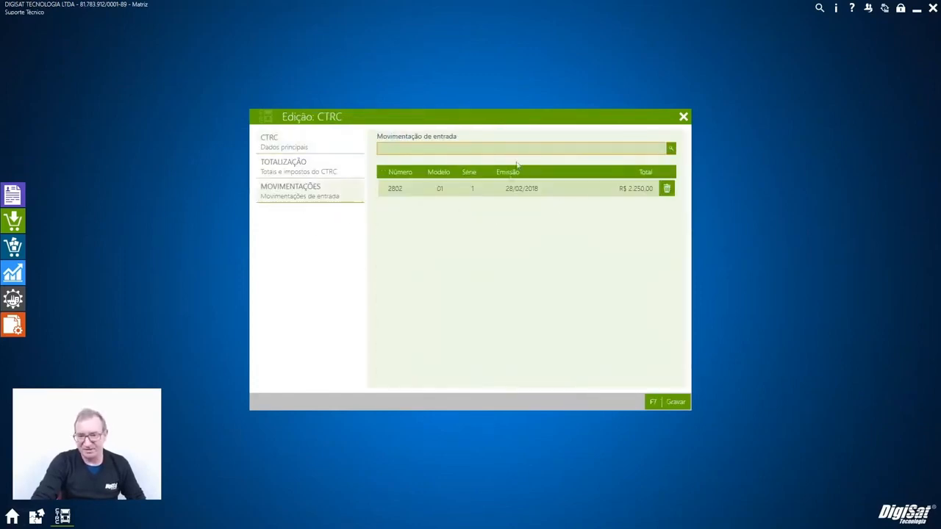
{"action": "left_click", "coordinate": [311, 151]}
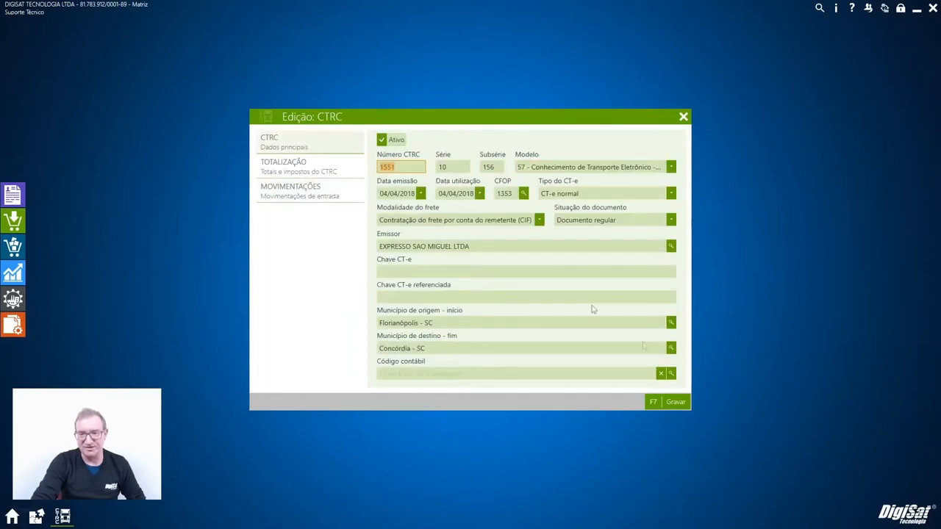
{"action": "left_click", "coordinate": [676, 407]}
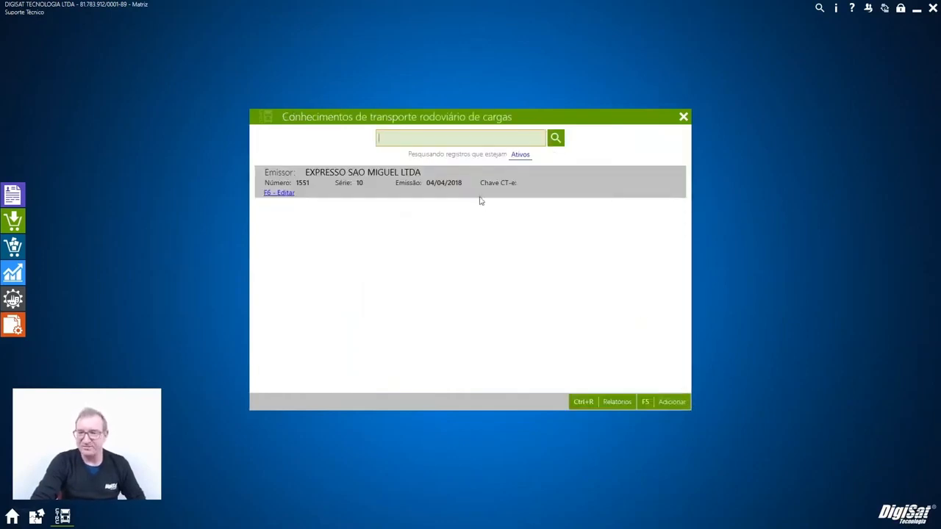
- Close the CTRC and composition lists and open the Fatores de Conversão register in Entradas
{"action": "left_click", "coordinate": [683, 117]}
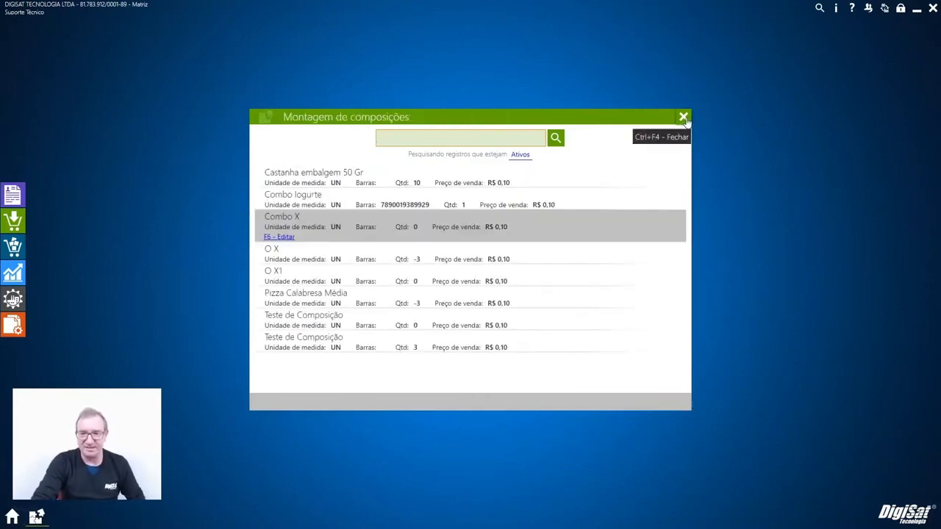
{"action": "left_click", "coordinate": [683, 117]}
{"action": "left_click", "coordinate": [44, 219]}
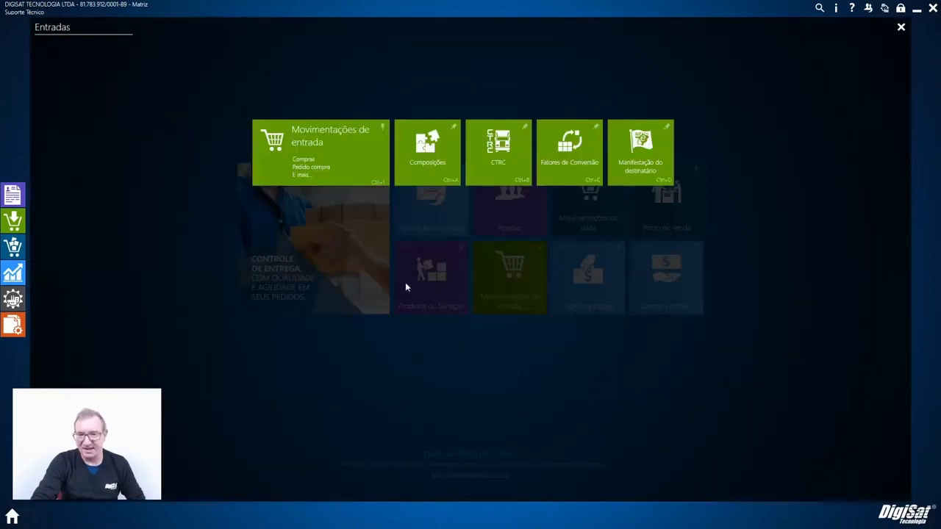
{"action": "left_click", "coordinate": [573, 179]}
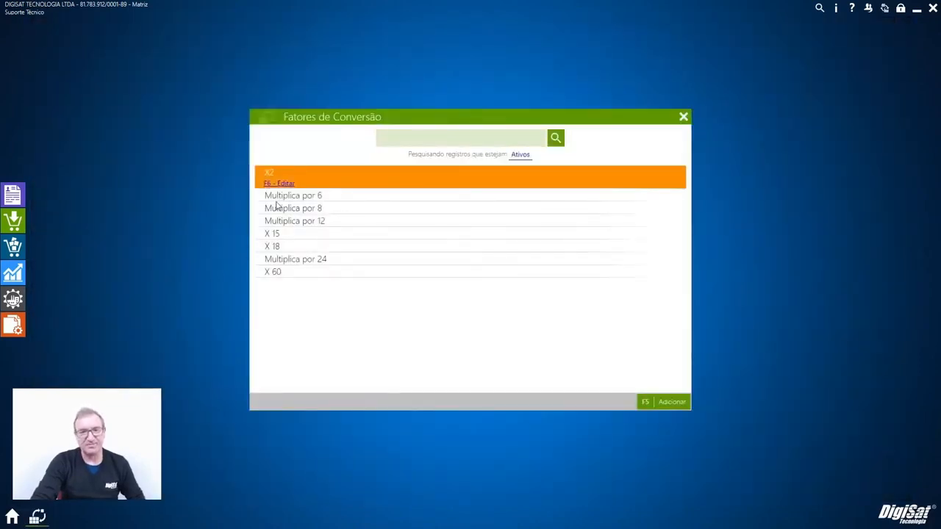
- View the settings of the X2 conversion factor, save it and close the conversion factors list
{"action": "left_click", "coordinate": [280, 183]}
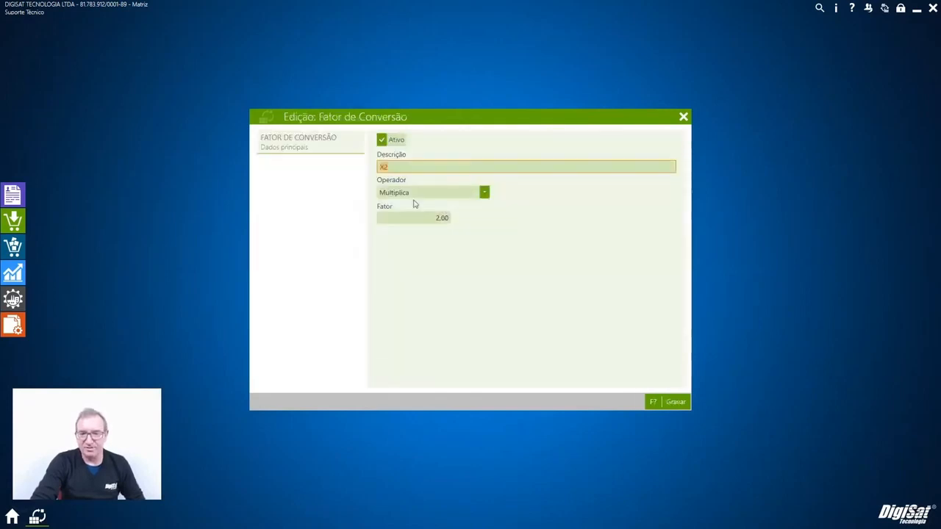
{"action": "left_click", "coordinate": [671, 403]}
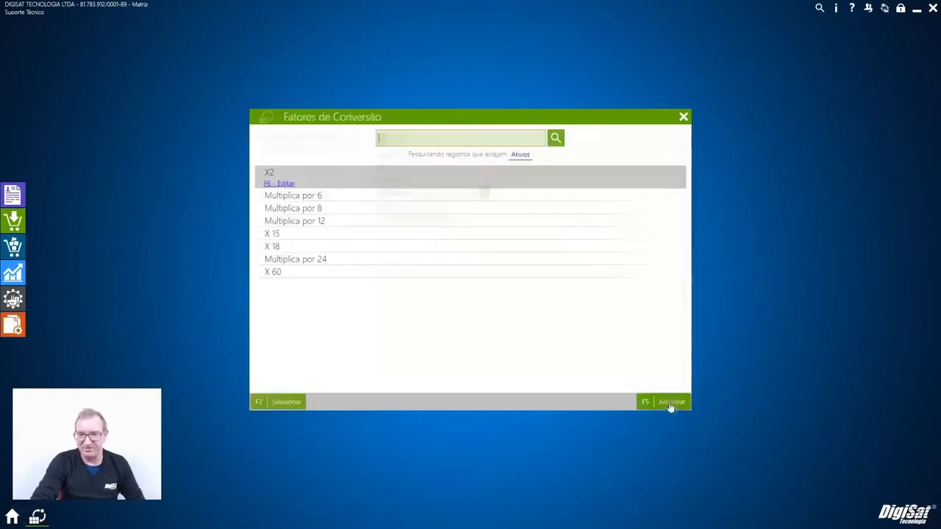
{"action": "left_click", "coordinate": [684, 115]}
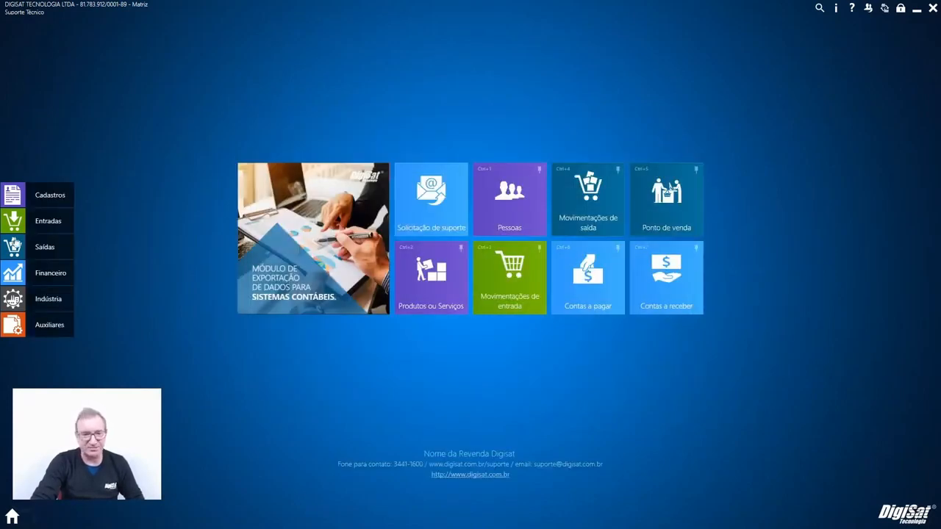
- Open Manifestação do destinatário in Entradas, view the event history of the imported ELGIN S/A invoice, and close the list
{"action": "left_click", "coordinate": [35, 220]}
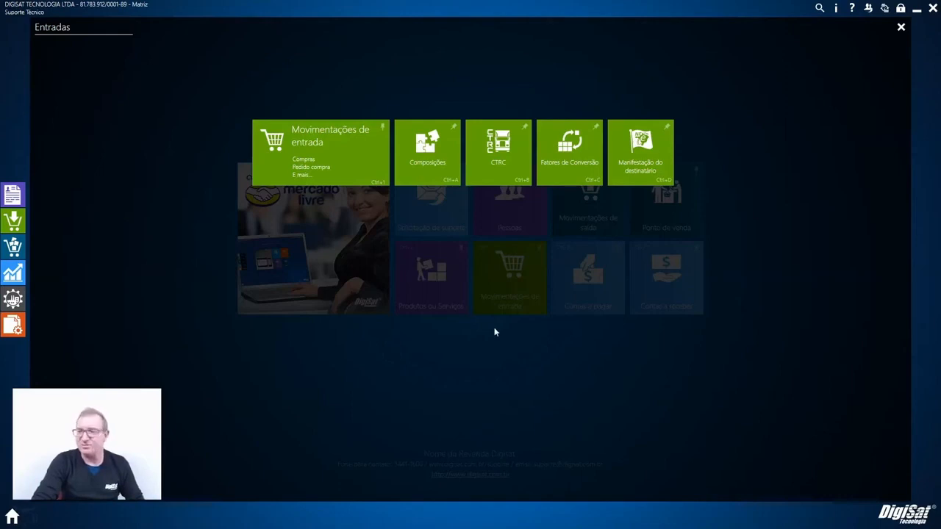
{"action": "left_click", "coordinate": [640, 185]}
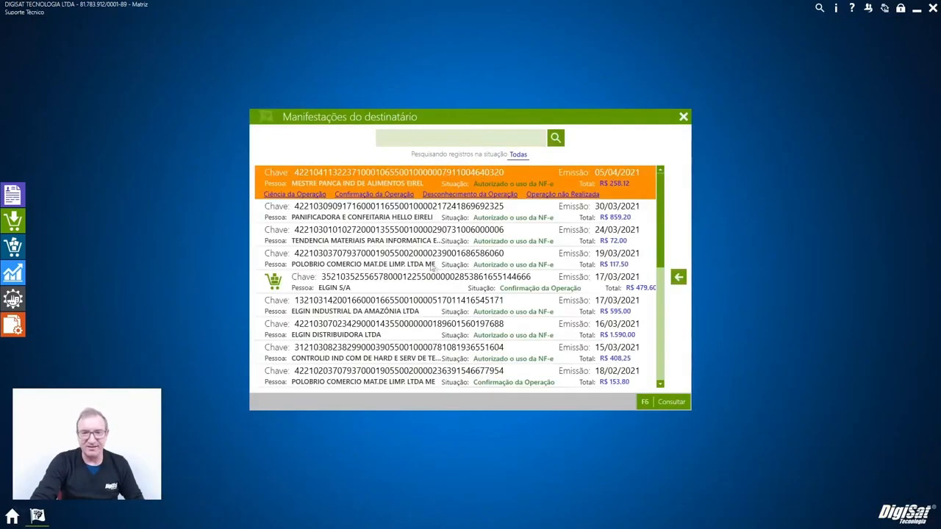
{"action": "left_click", "coordinate": [423, 293]}
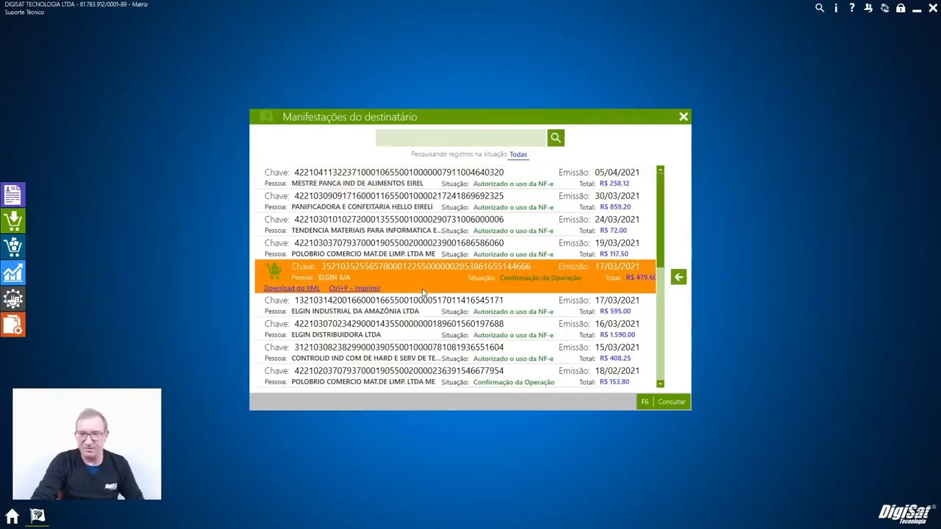
{"action": "left_click", "coordinate": [361, 256]}
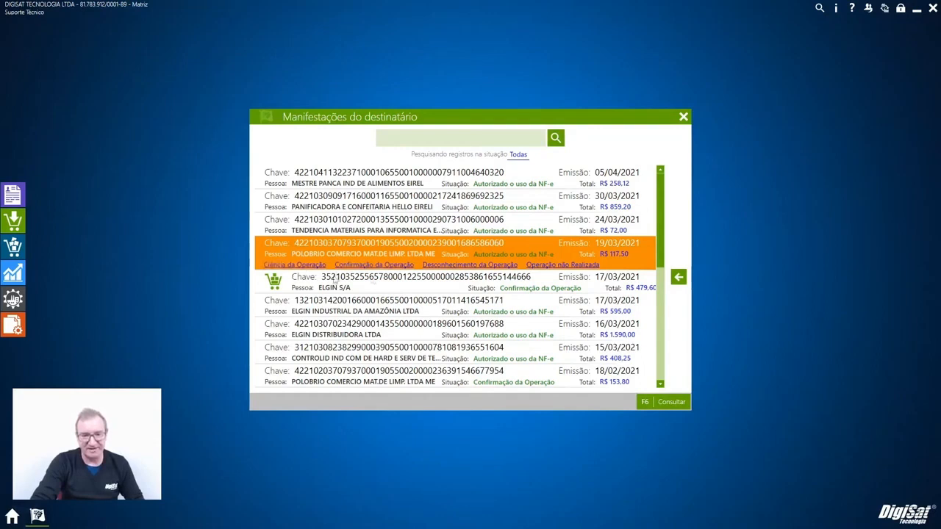
{"action": "left_click", "coordinate": [387, 289]}
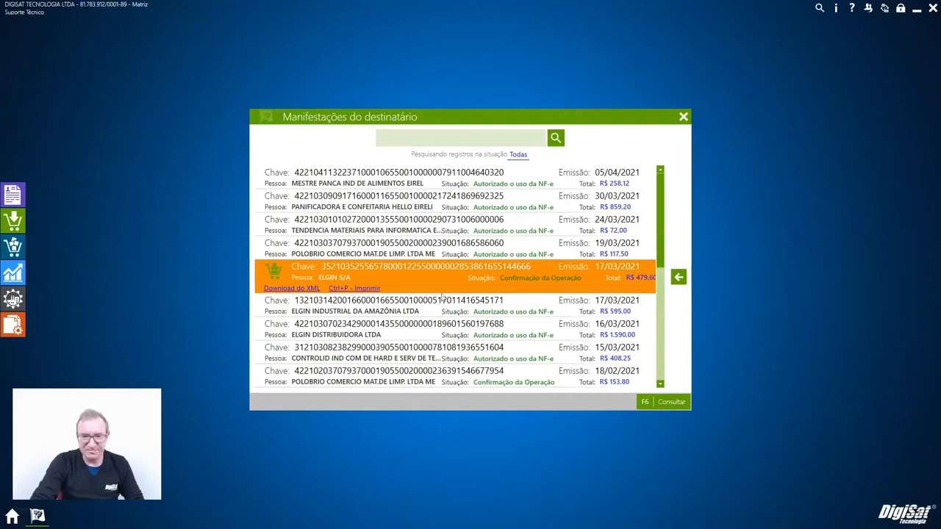
{"action": "left_click", "coordinate": [677, 278]}
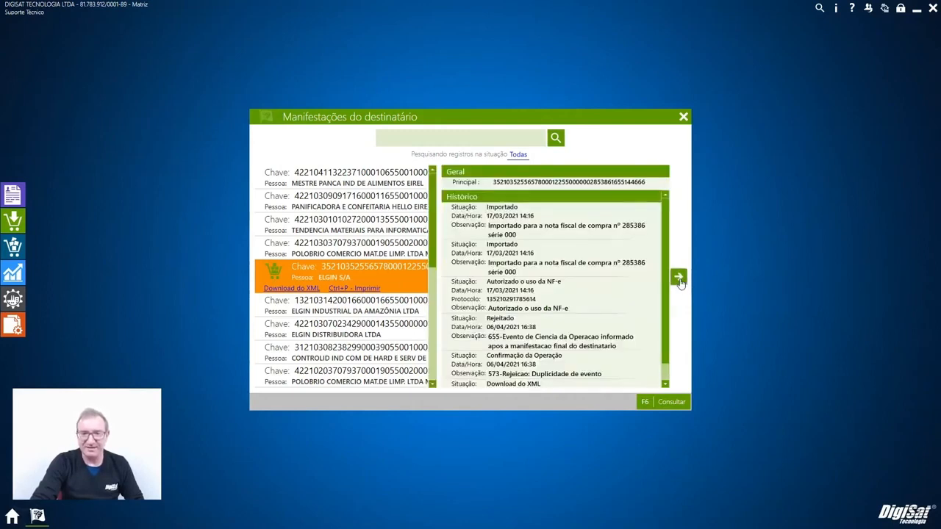
{"action": "left_click", "coordinate": [678, 278]}
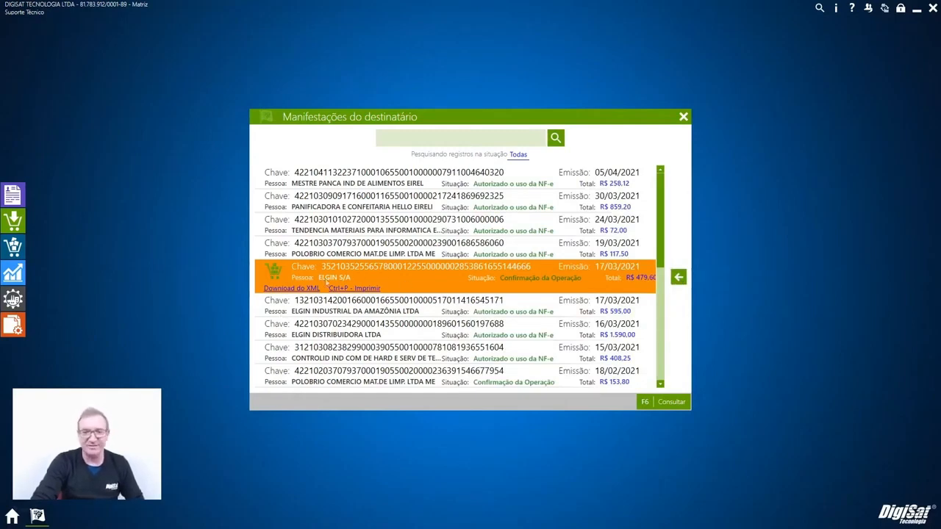
{"action": "left_click", "coordinate": [683, 119]}
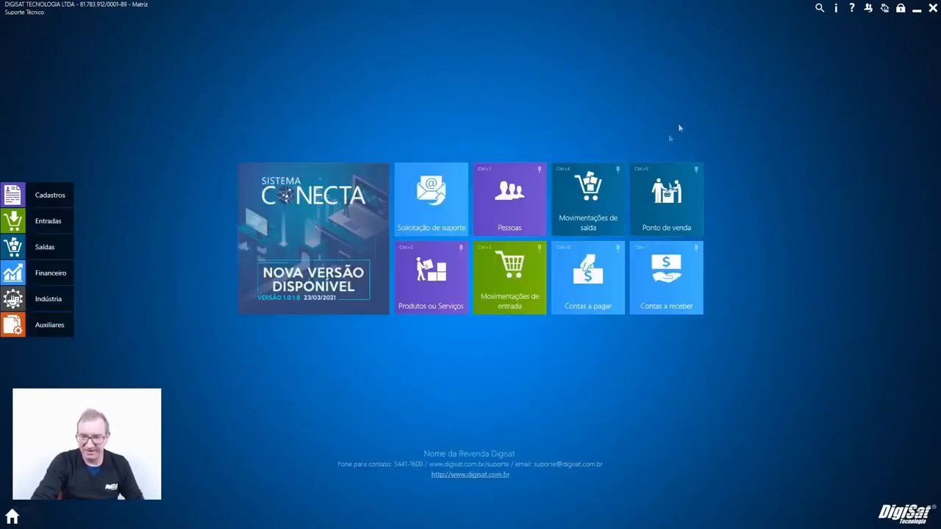
- Leave the Entradas module and open Movimentações de saída in the Saídas module
{"action": "left_click", "coordinate": [41, 224]}
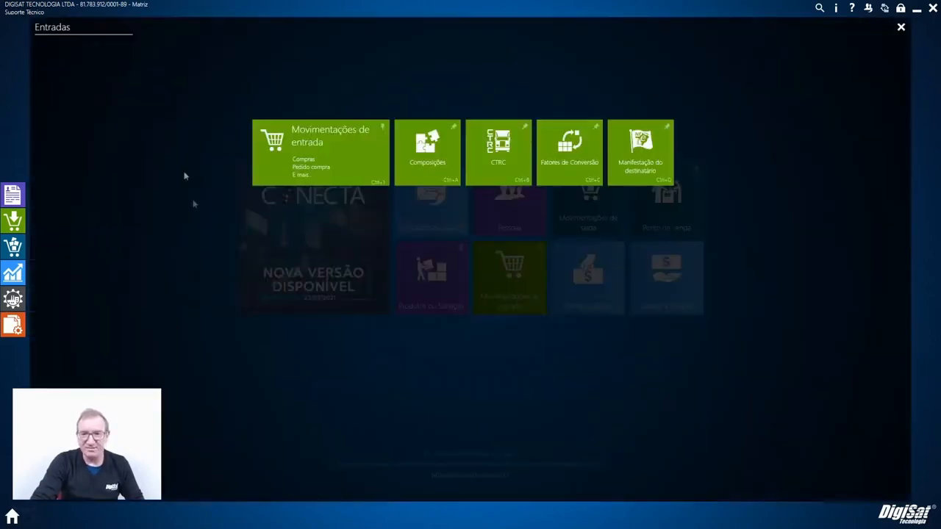
{"action": "left_click", "coordinate": [901, 28]}
{"action": "left_click", "coordinate": [14, 247]}
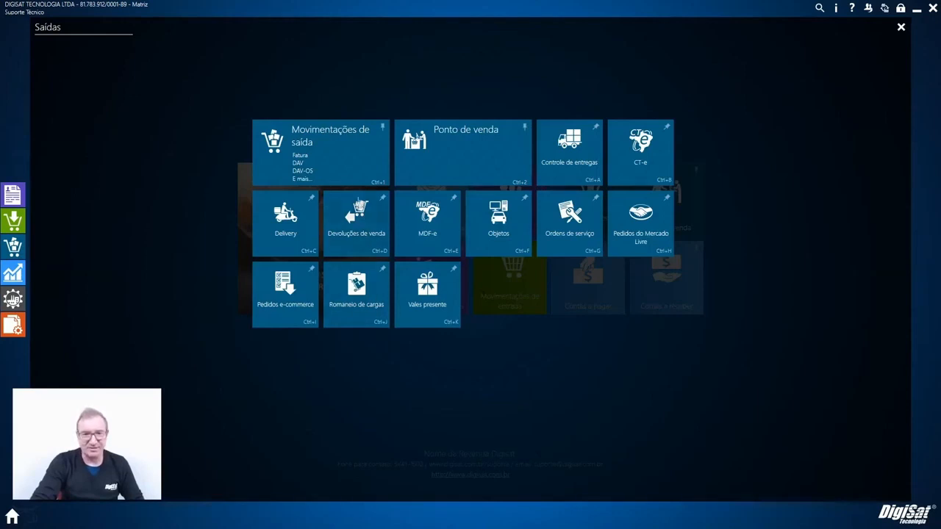
{"action": "key", "text": "ctrl+1"}
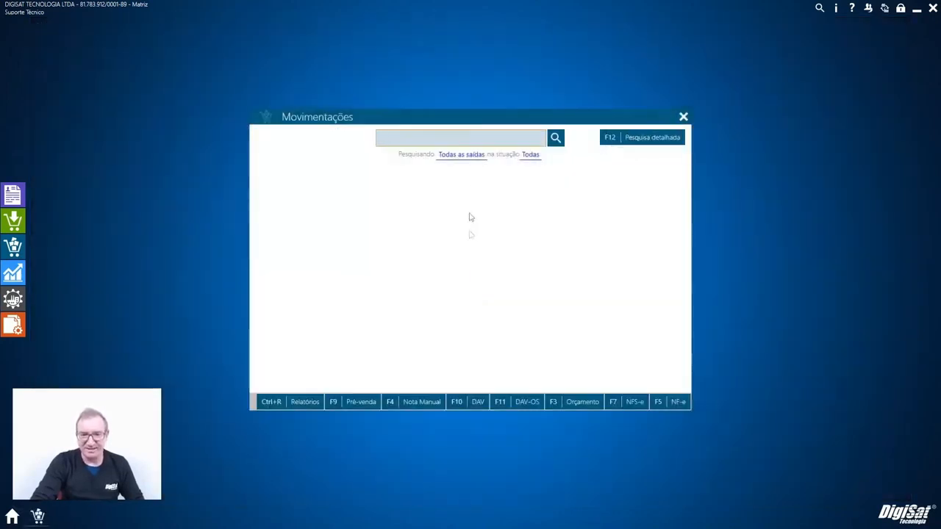
- Examine the movement type filter options and the available reports of the outgoing movements, and return to the list
{"action": "left_click", "coordinate": [466, 156]}
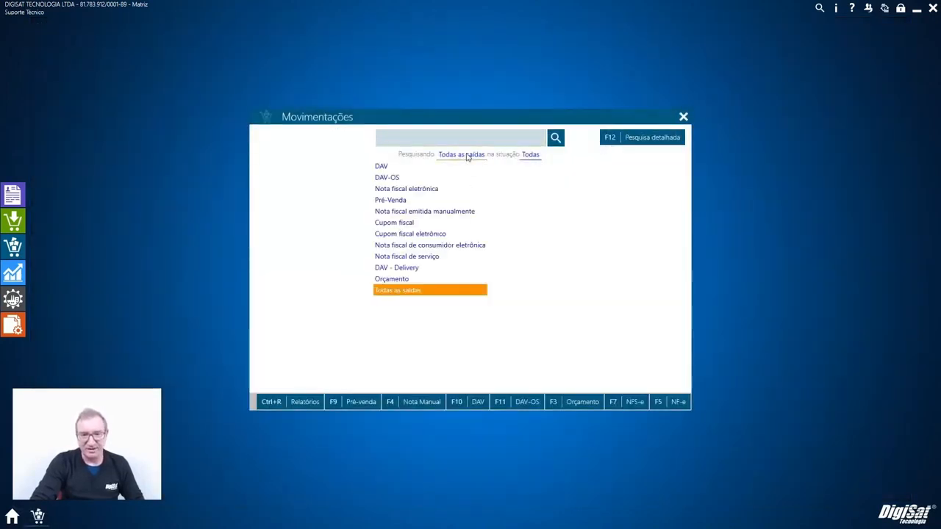
{"action": "left_click", "coordinate": [466, 155]}
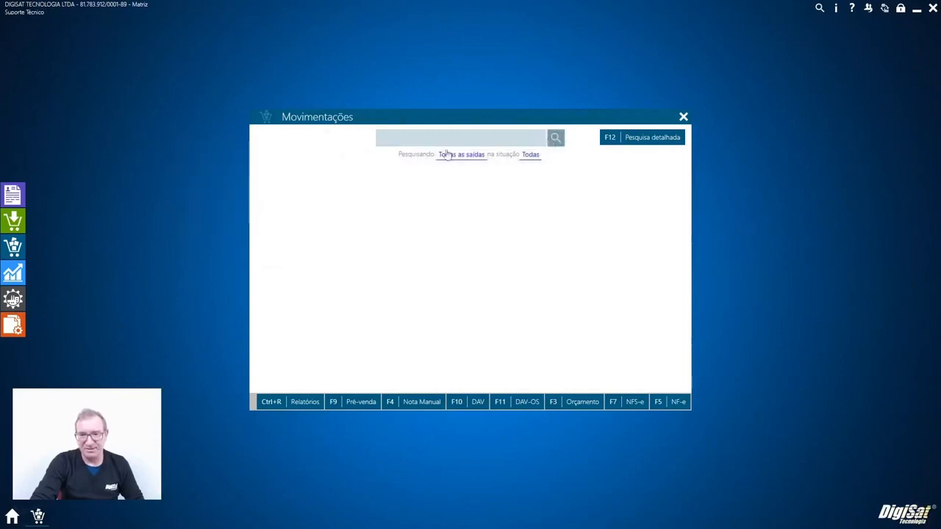
{"action": "left_click", "coordinate": [461, 155]}
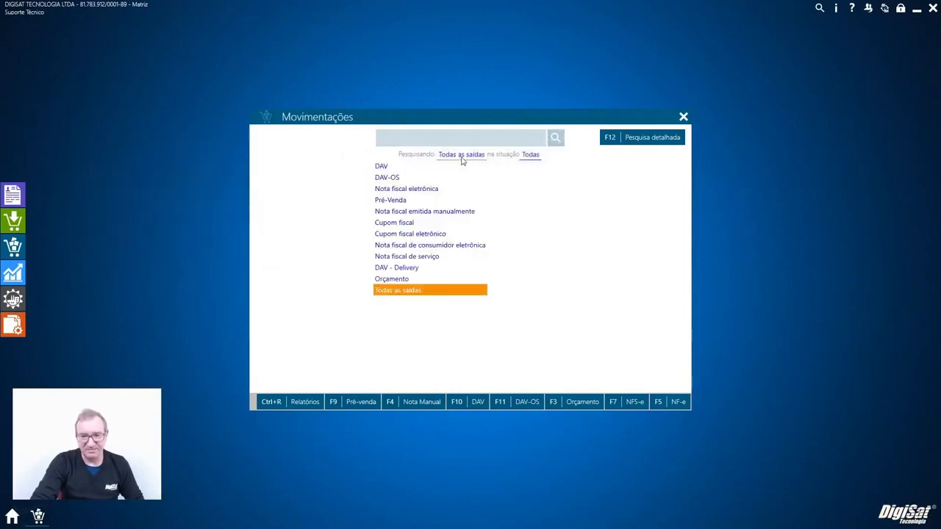
{"action": "left_click", "coordinate": [464, 156]}
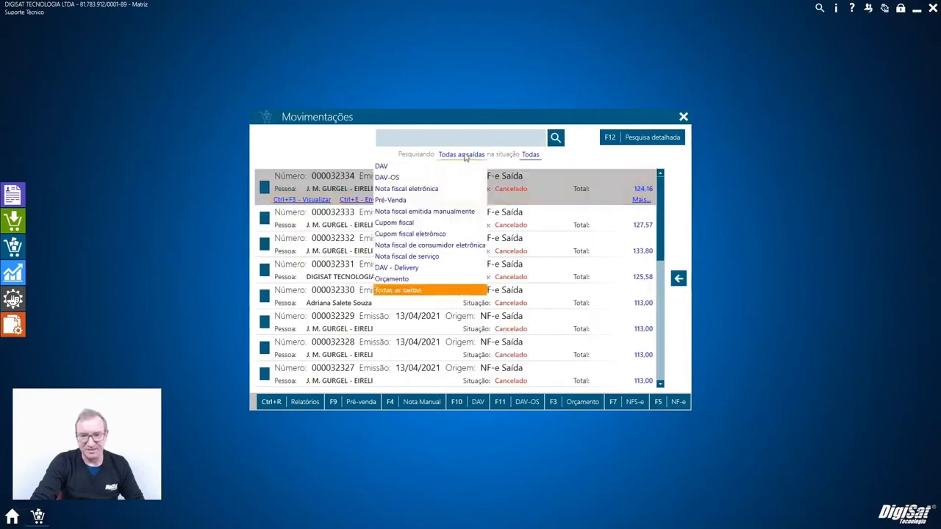
{"action": "left_click", "coordinate": [532, 155]}
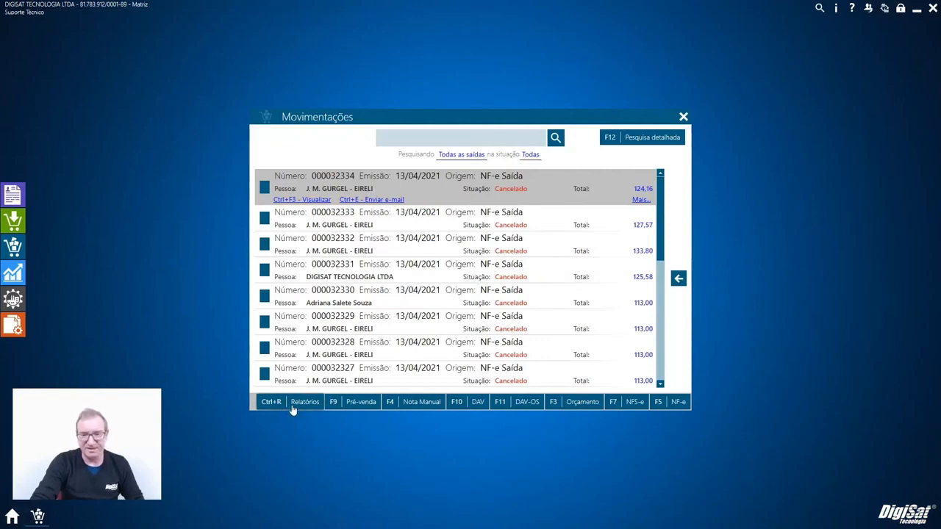
{"action": "left_click", "coordinate": [303, 403]}
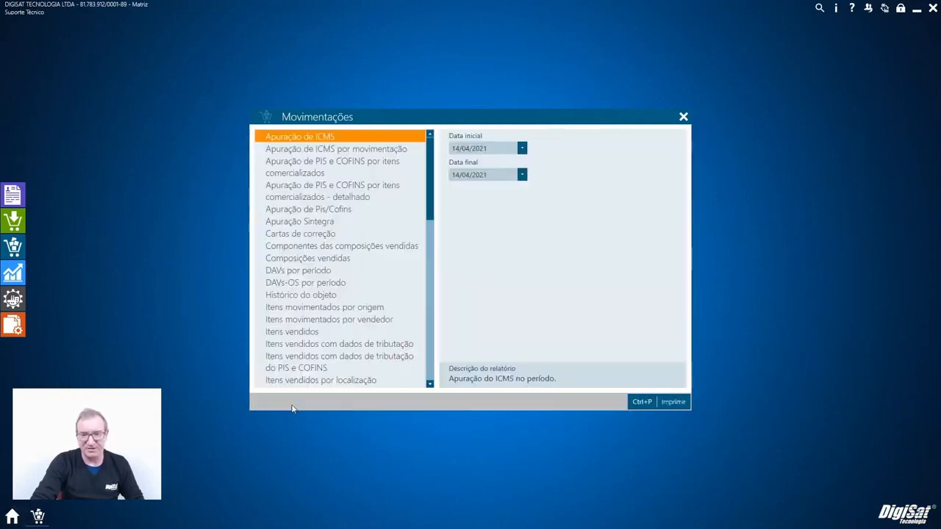
{"action": "left_click", "coordinate": [682, 118]}
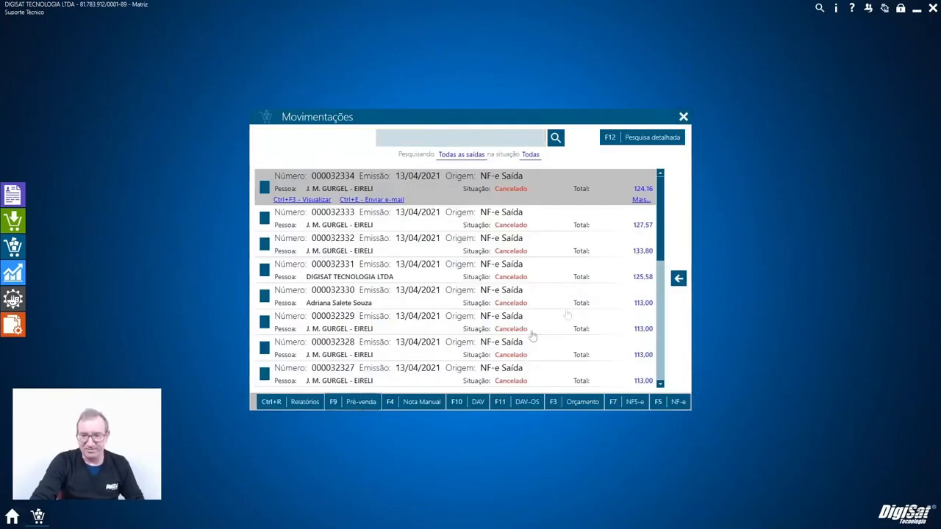
- View the blank Pré-venda and Nota Manual entry forms, leaving each without recording a sale
{"action": "key", "text": "F9"}
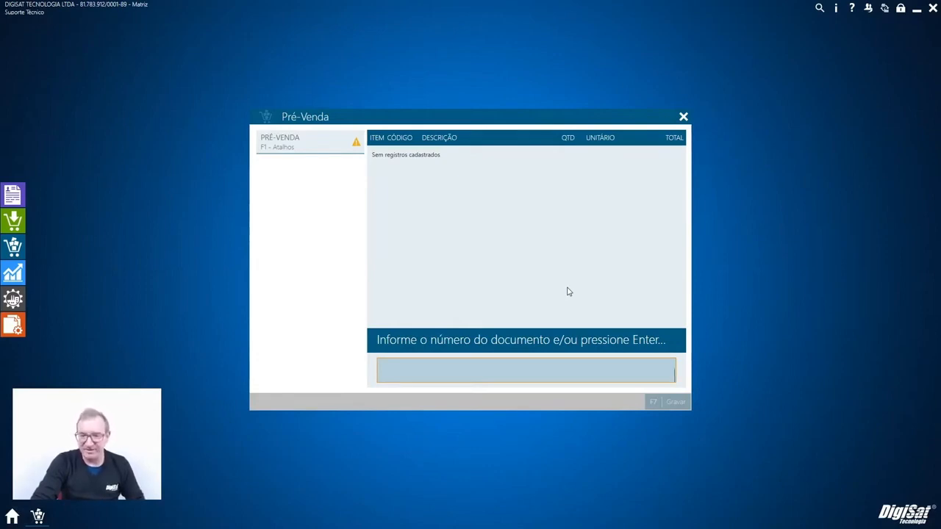
{"action": "left_click", "coordinate": [683, 117]}
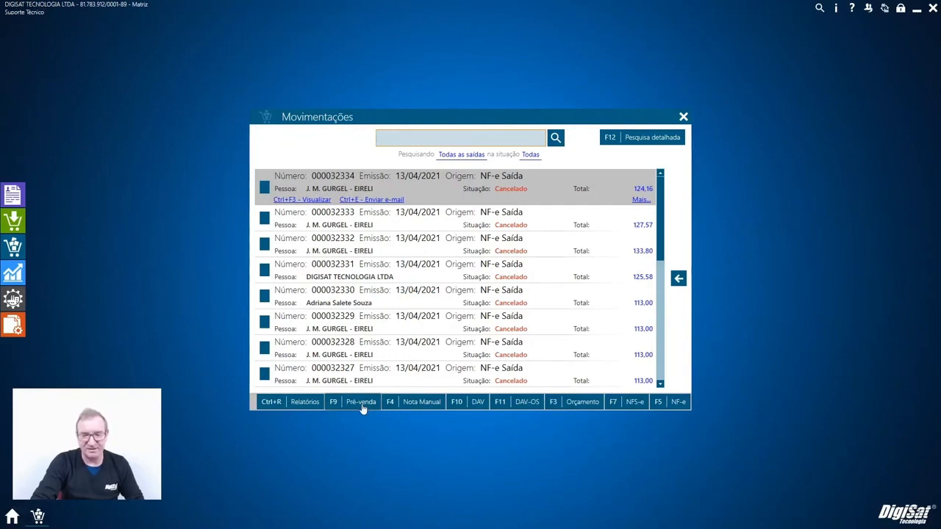
{"action": "left_click", "coordinate": [437, 403]}
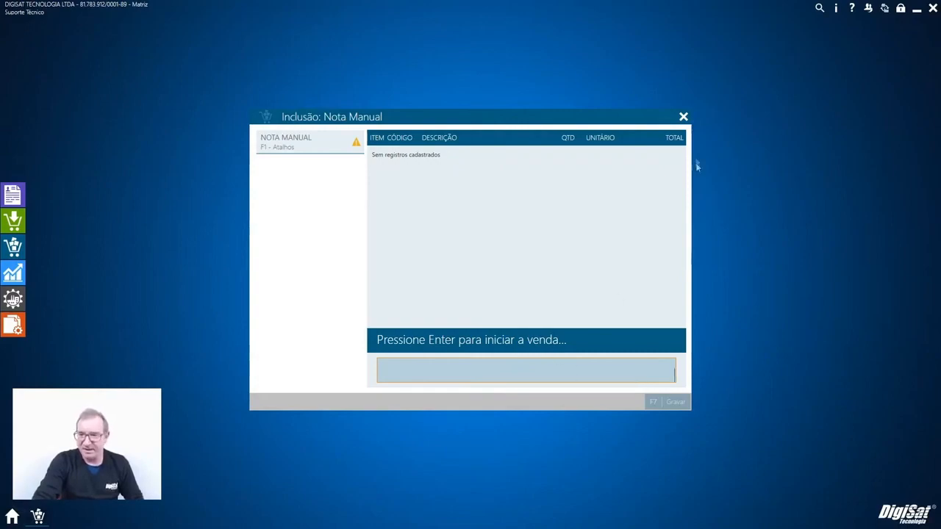
{"action": "left_click", "coordinate": [683, 116]}
{"action": "left_click", "coordinate": [589, 346]}
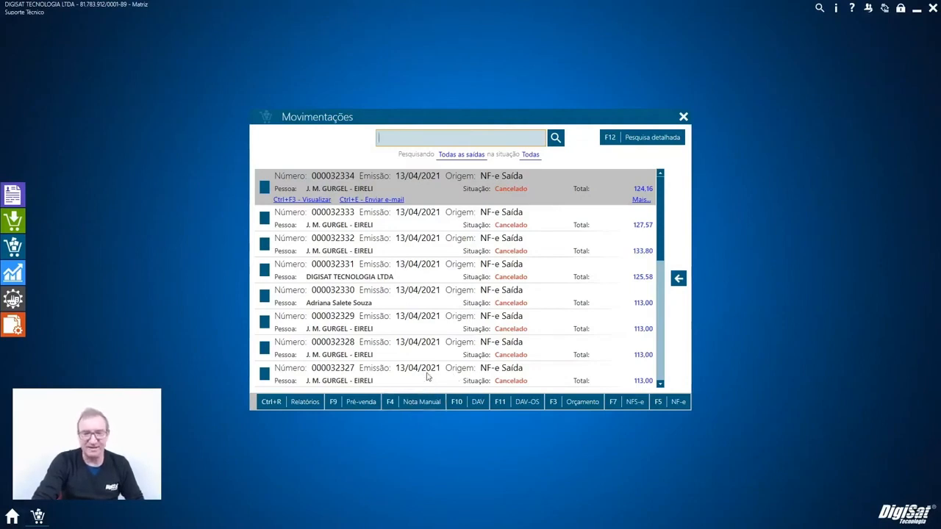
- View the header of a new DAV and leave it, abandoning the changes
{"action": "left_click", "coordinate": [468, 408]}
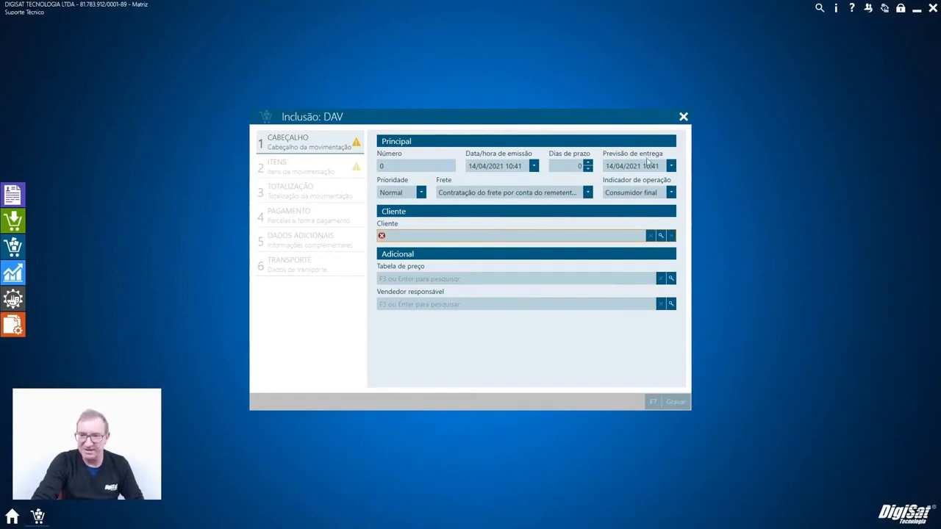
{"action": "left_click", "coordinate": [683, 116]}
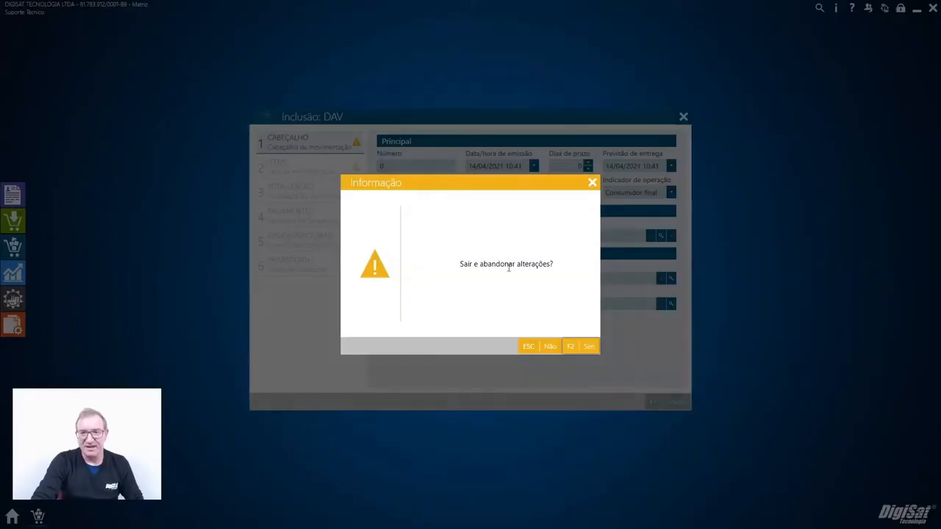
{"action": "left_click", "coordinate": [584, 350]}
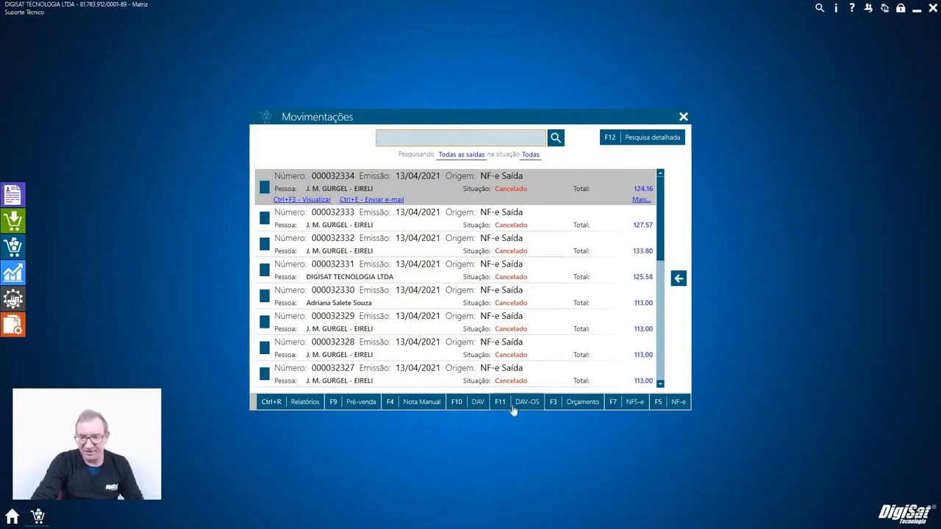
- Start a new DAV-OS, view its header and the blank object information form, and leave it, abandoning the changes
{"action": "key", "text": "F11"}
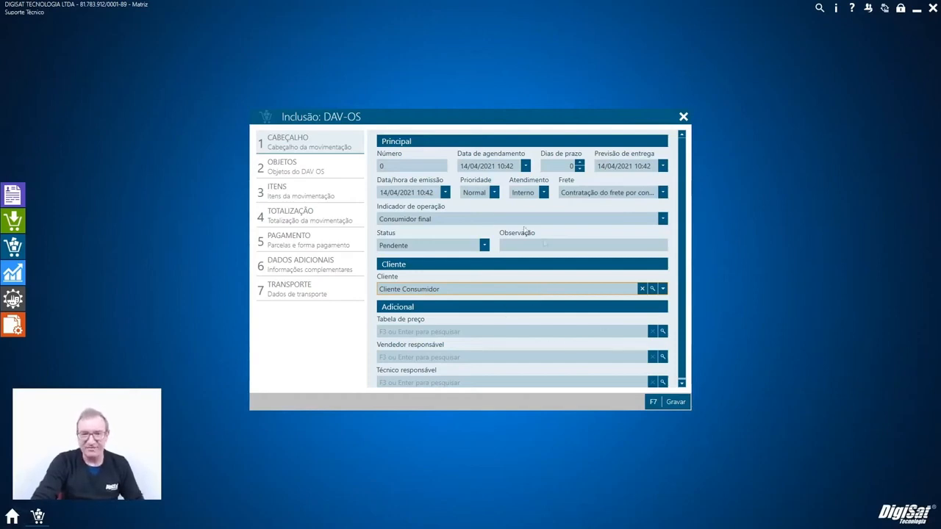
{"action": "left_click", "coordinate": [312, 171]}
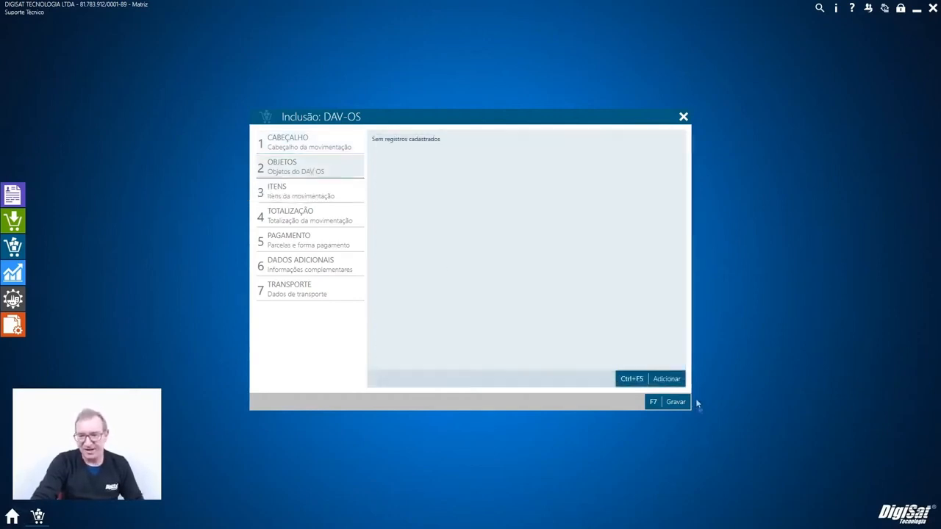
{"action": "left_click", "coordinate": [664, 381]}
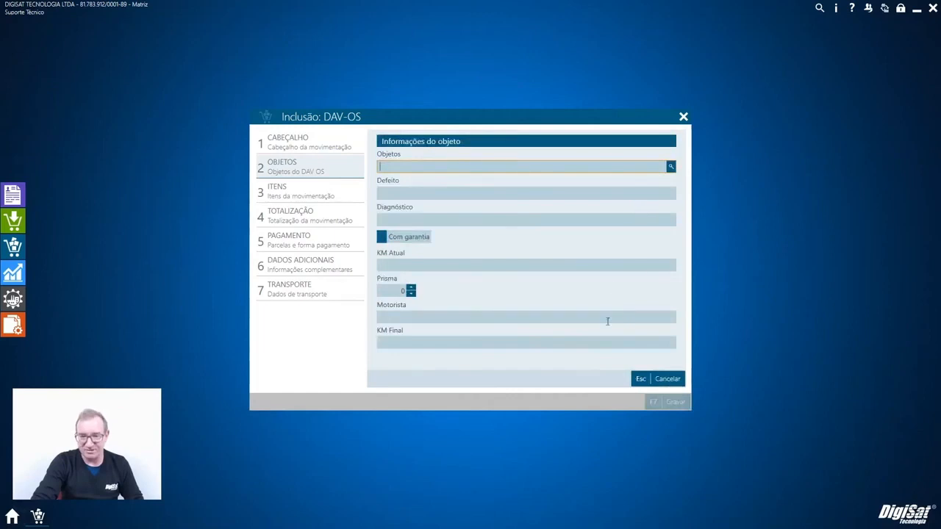
{"action": "left_click", "coordinate": [657, 380]}
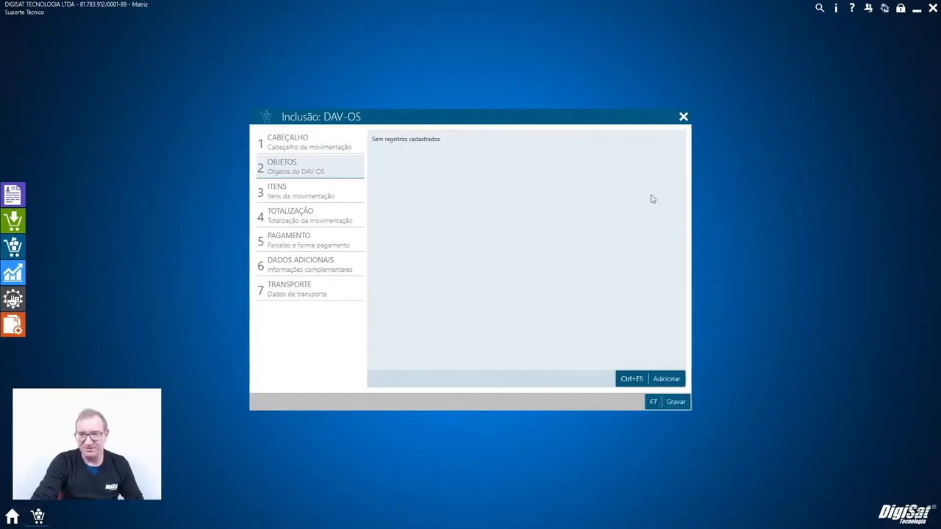
{"action": "left_click", "coordinate": [684, 118]}
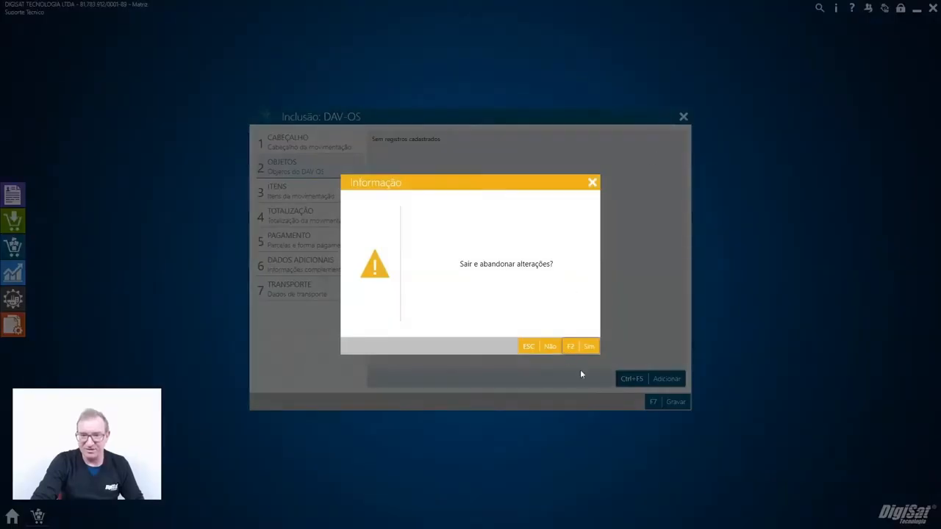
{"action": "left_click", "coordinate": [592, 350]}
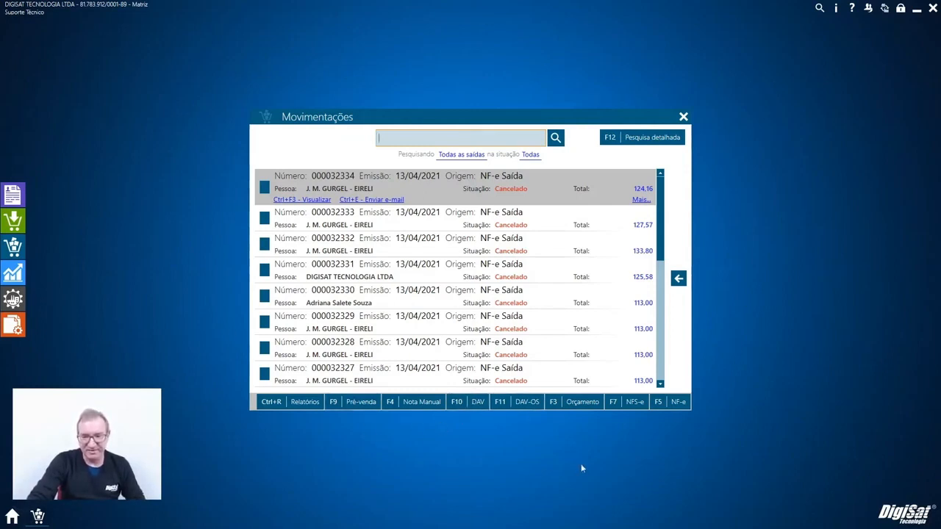
- View the blank Orçamento and NFS-e entry forms, leaving each and abandoning the changes
{"action": "left_click", "coordinate": [573, 406]}
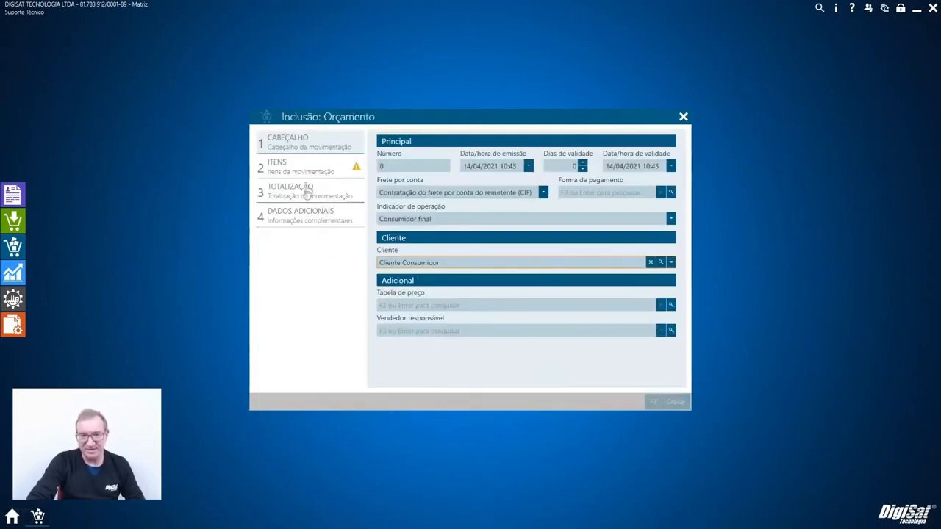
{"action": "left_click", "coordinate": [683, 118]}
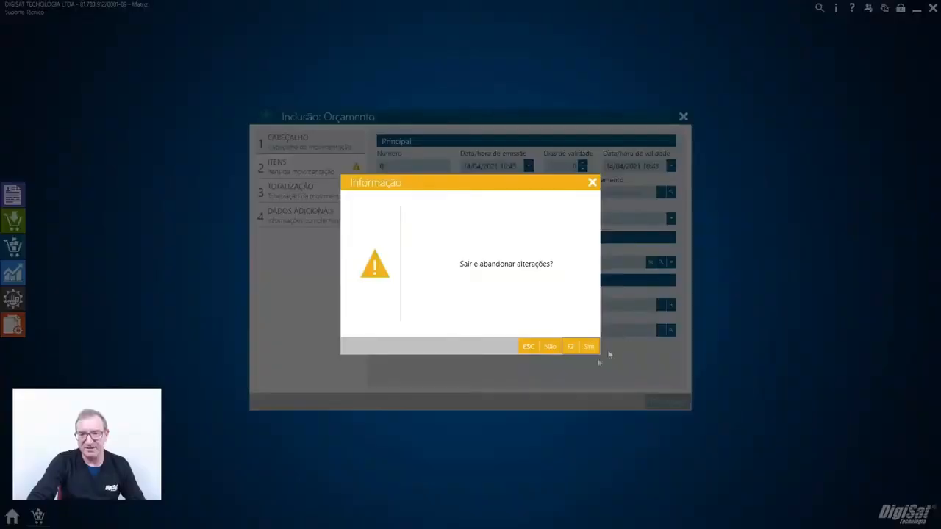
{"action": "left_click", "coordinate": [582, 350]}
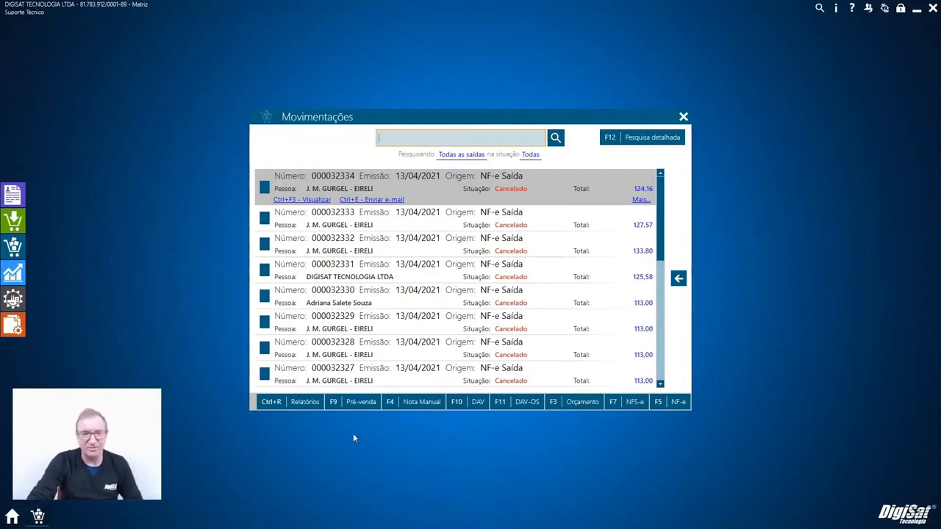
{"action": "left_click", "coordinate": [632, 404]}
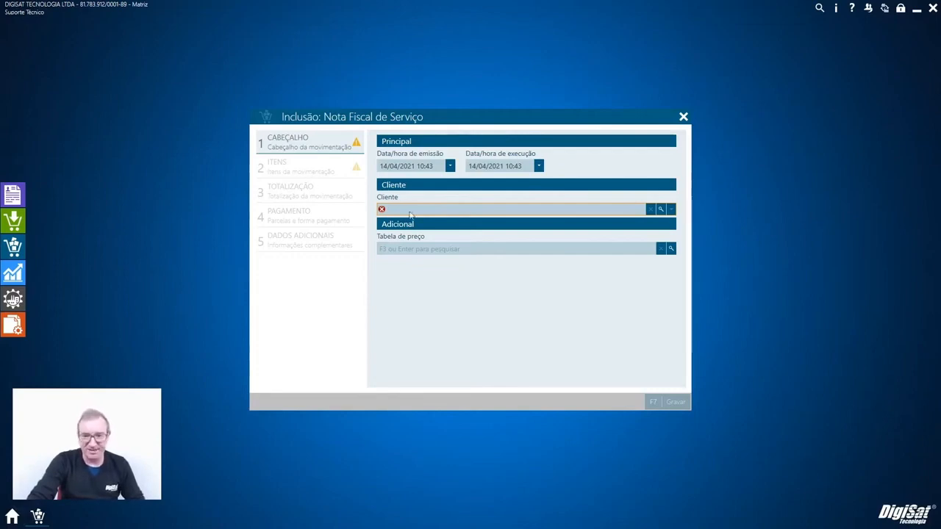
{"action": "left_click", "coordinate": [684, 117]}
{"action": "left_click", "coordinate": [588, 347]}
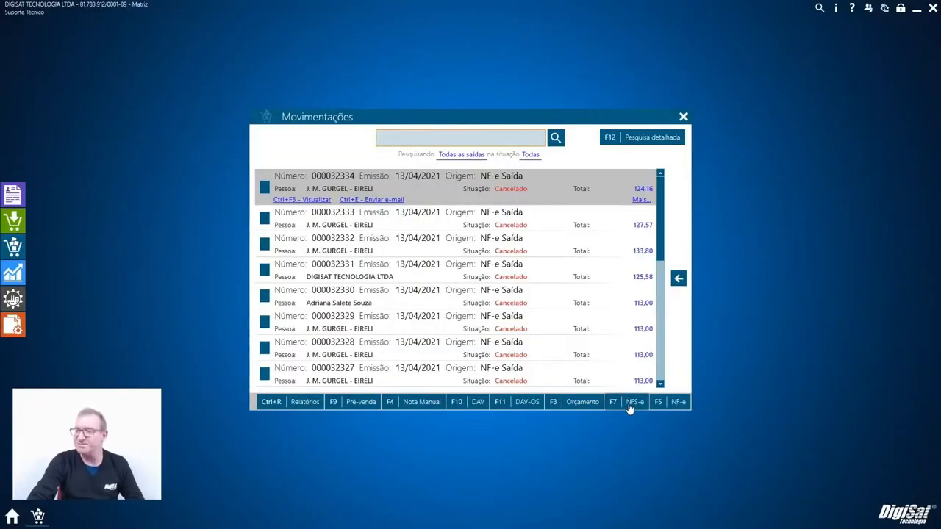
- View a new NF-e's header and its Natureza da operação options, abandon the form, and close the outgoing movements list
{"action": "left_click", "coordinate": [672, 409]}
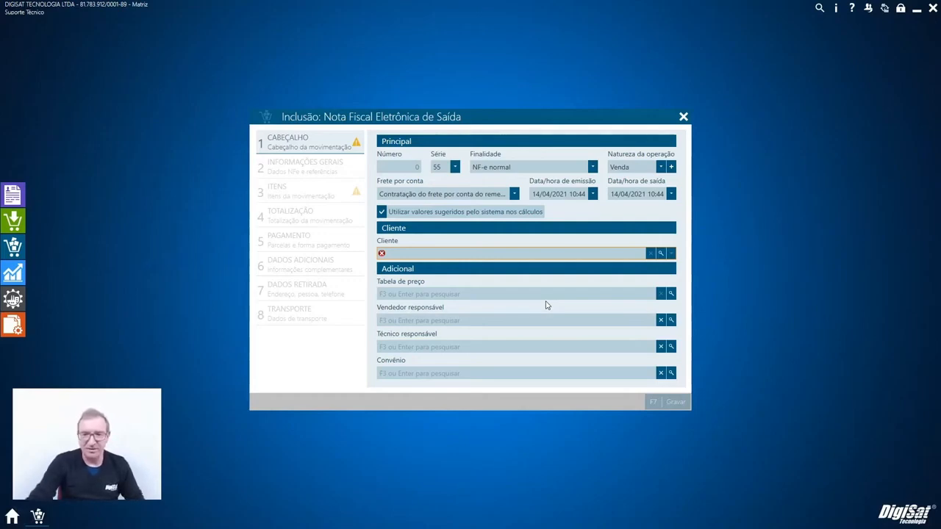
{"action": "left_click", "coordinate": [661, 167]}
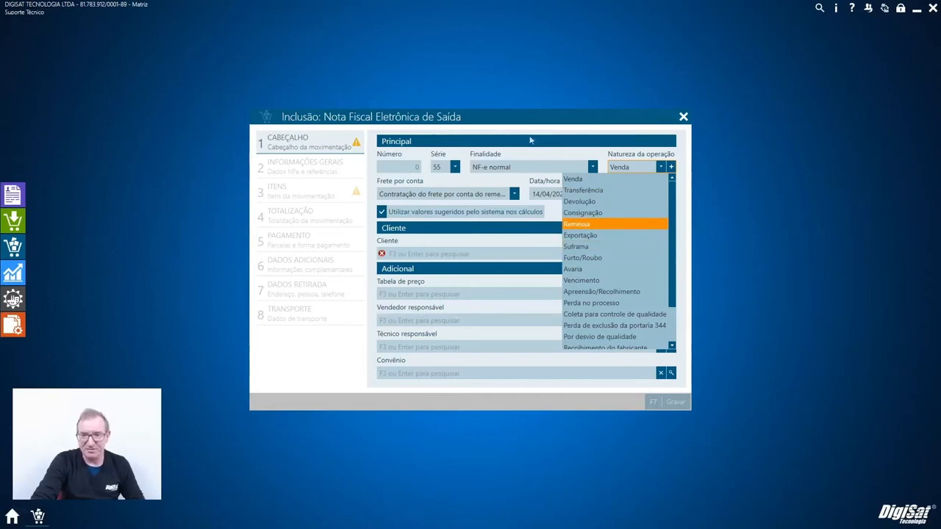
{"action": "left_click", "coordinate": [552, 154]}
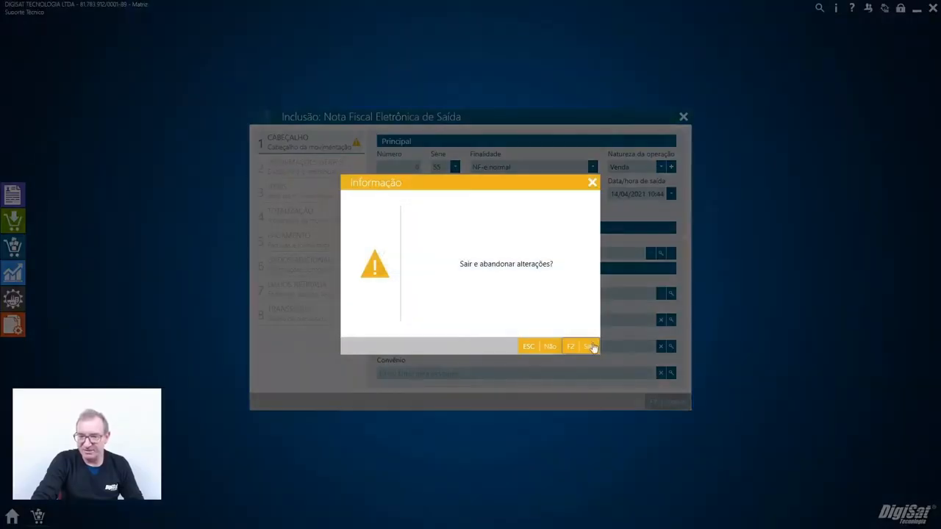
{"action": "left_click", "coordinate": [593, 347]}
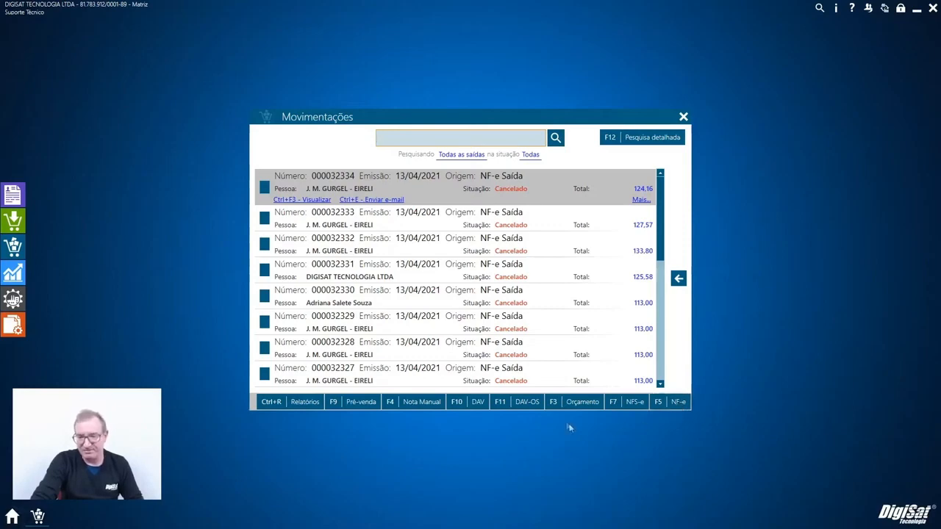
{"action": "left_click", "coordinate": [683, 116]}
- Open Ponto de venda from Saídas, compare its SAT and NFC-e screens, and exit despite the untransmitted contingency notes
{"action": "mouse_move", "coordinate": [9, 179]}
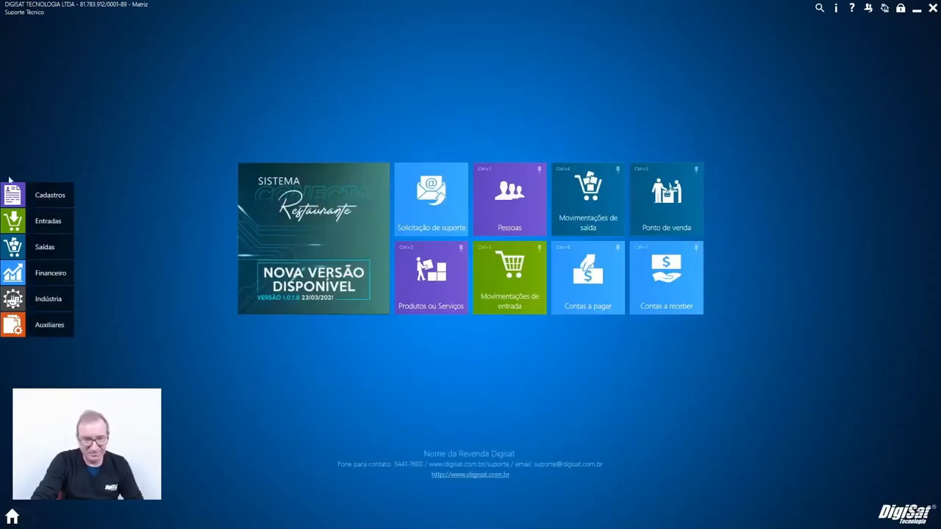
{"action": "left_click", "coordinate": [46, 254]}
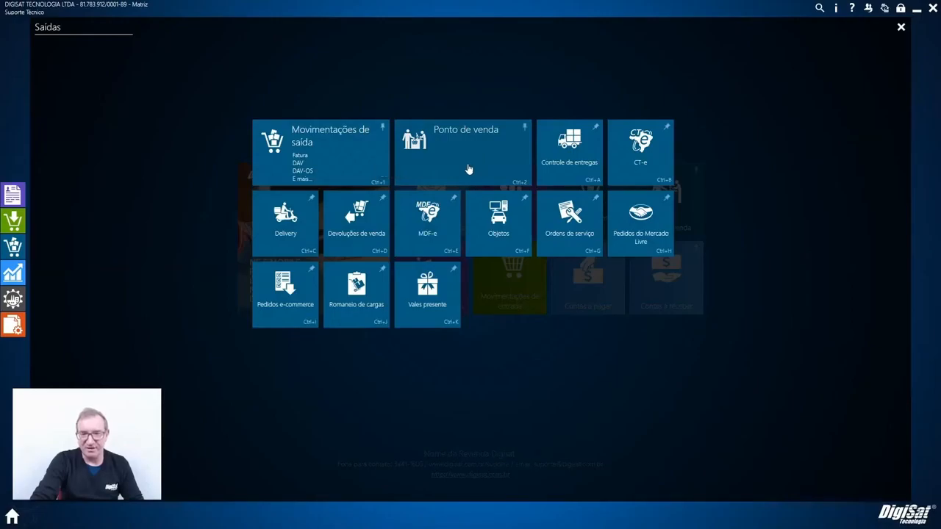
{"action": "left_click", "coordinate": [469, 169]}
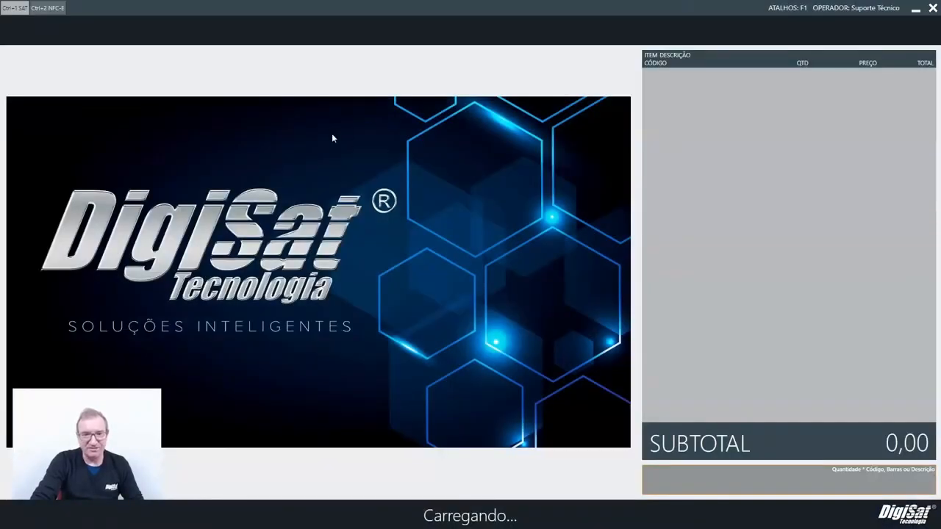
{"action": "left_click", "coordinate": [52, 9]}
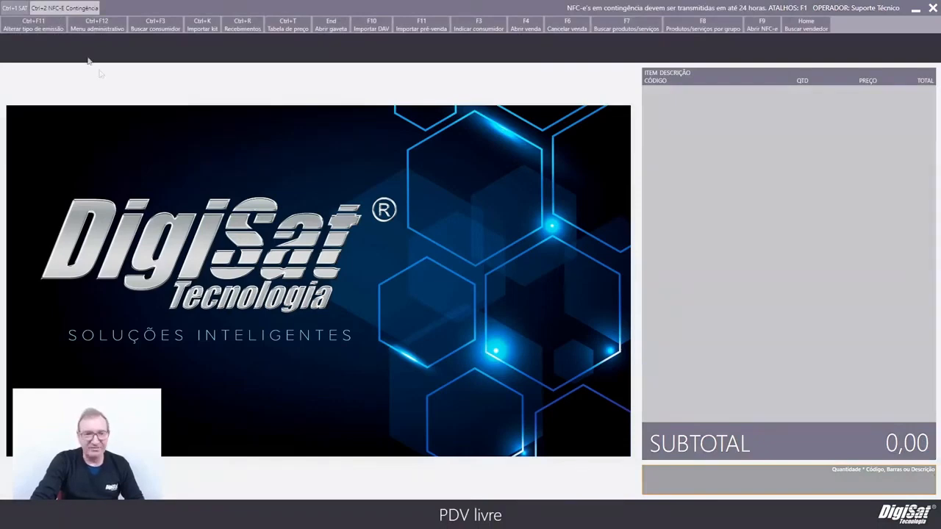
{"action": "left_click", "coordinate": [9, 10]}
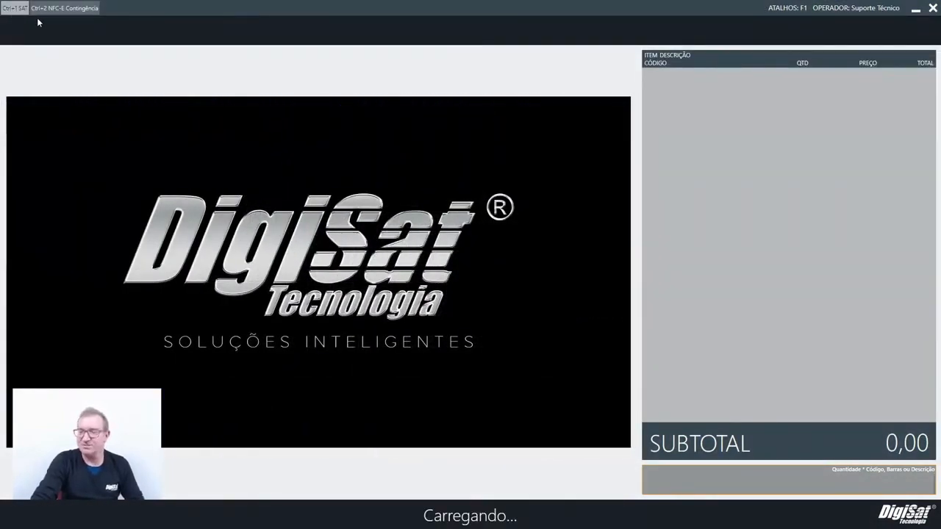
{"action": "left_click", "coordinate": [75, 11]}
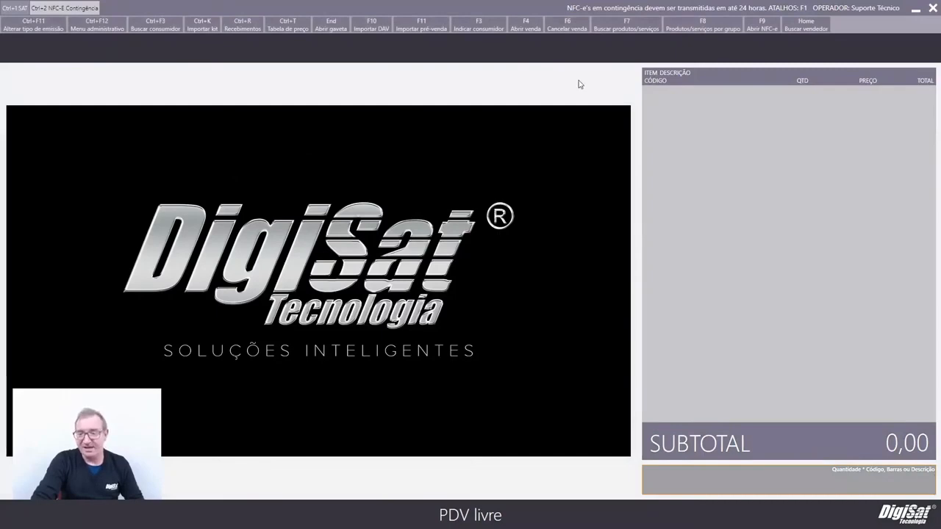
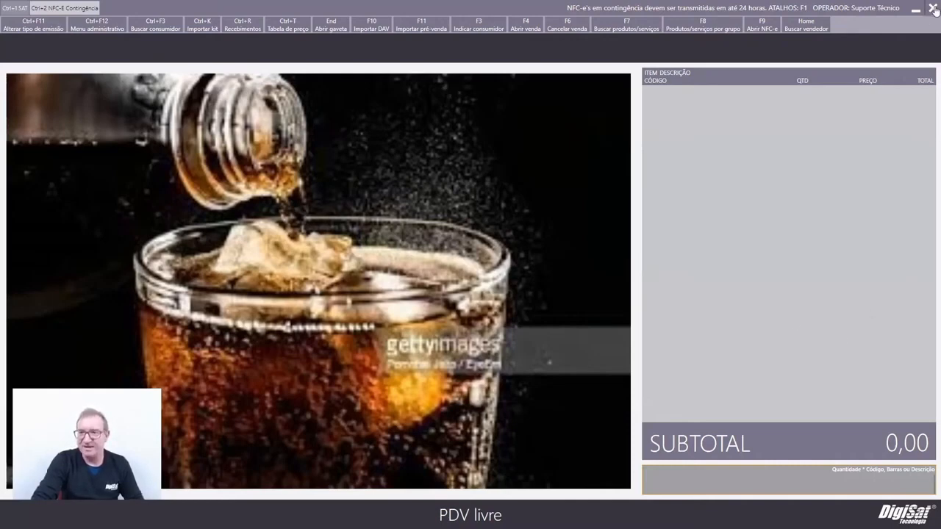
{"action": "left_click", "coordinate": [934, 10]}
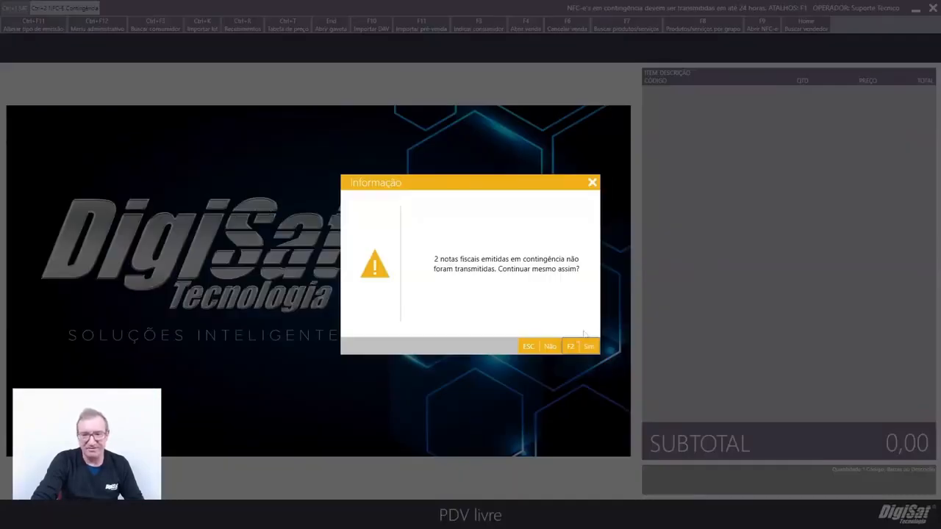
{"action": "left_click", "coordinate": [581, 347]}
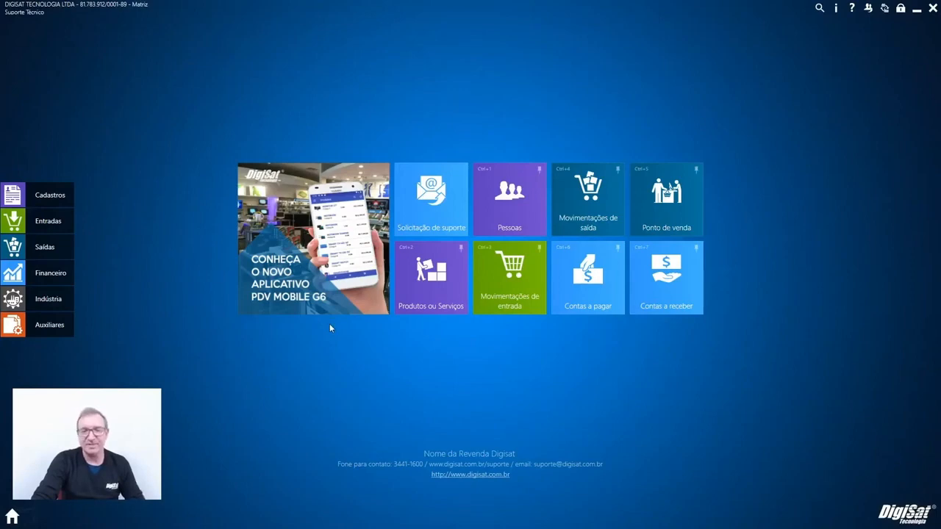
- View the Controle de entregas list in Saídas and close it
{"action": "left_click", "coordinate": [48, 251]}
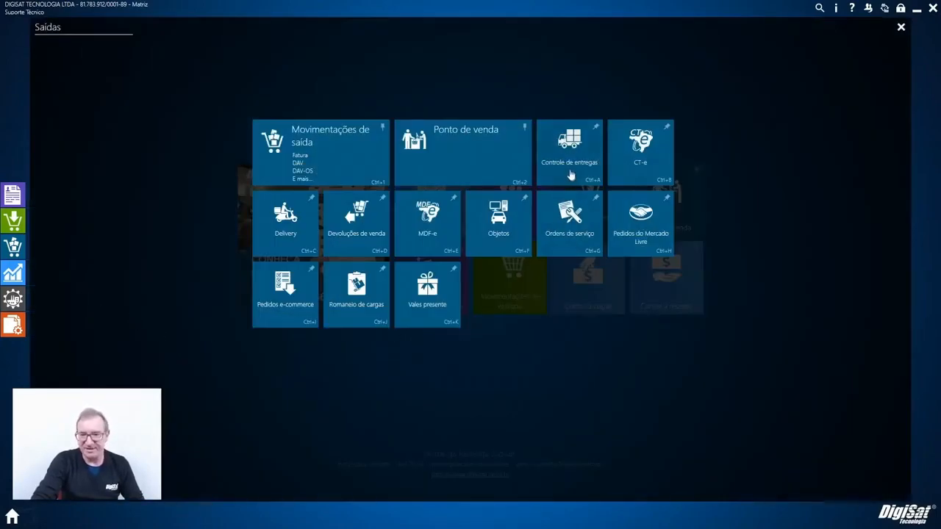
{"action": "left_click", "coordinate": [571, 175]}
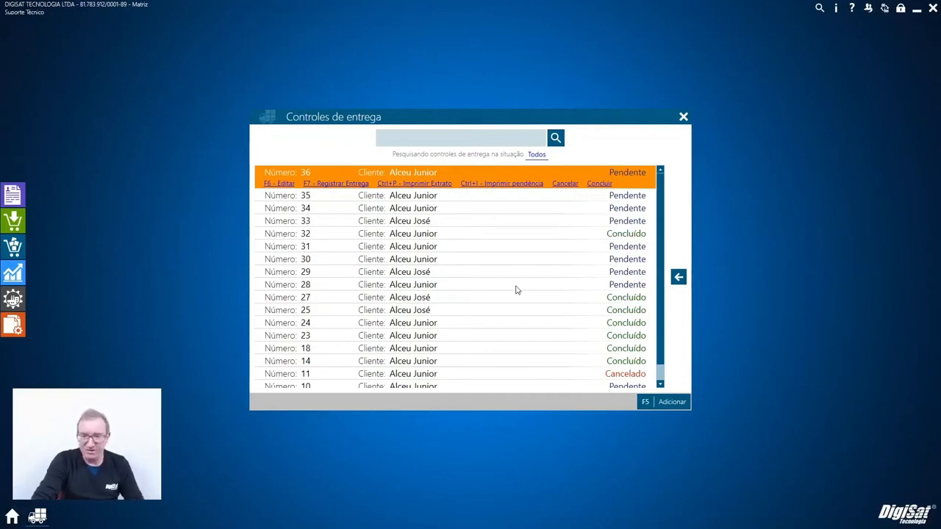
{"action": "left_click", "coordinate": [683, 116]}
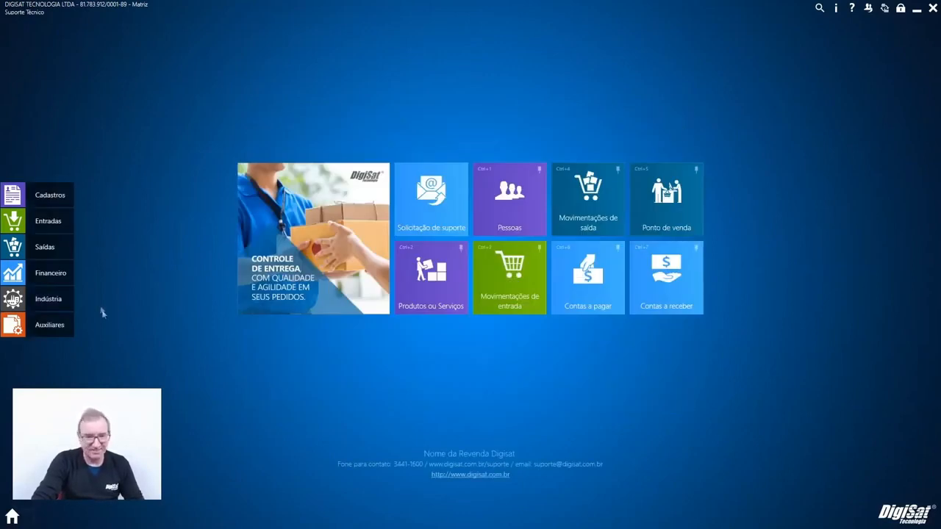
- Start a new CT-e from Saídas and view its form with the type set to Outros serviços (CT-e OS)
{"action": "left_click", "coordinate": [44, 248]}
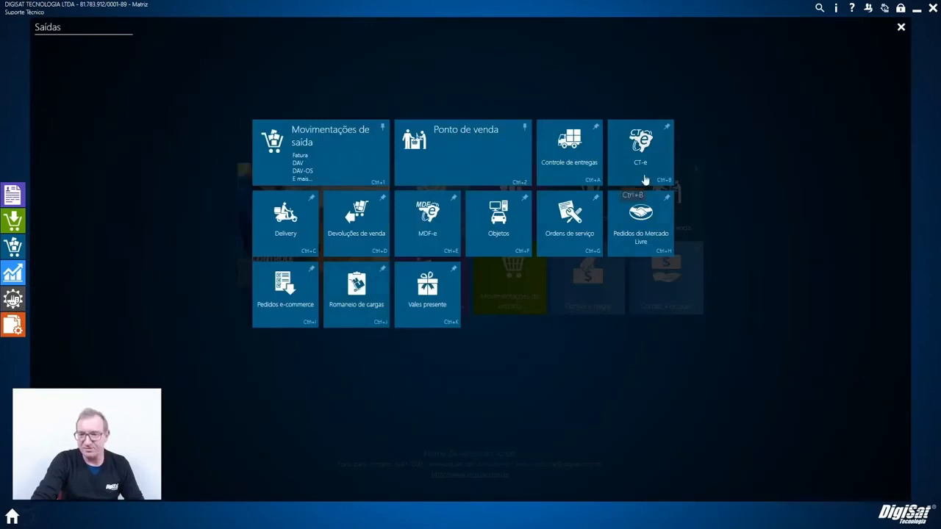
{"action": "left_click", "coordinate": [645, 180]}
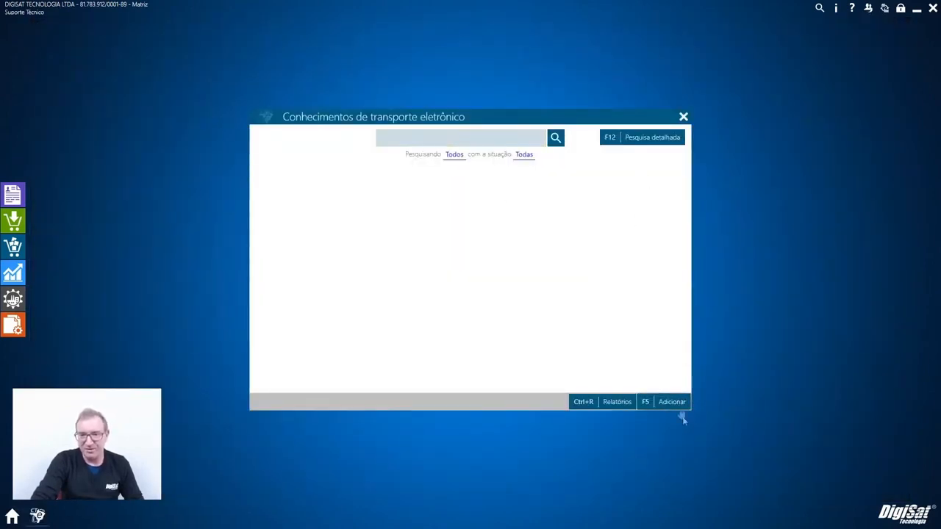
{"action": "key", "text": "F5"}
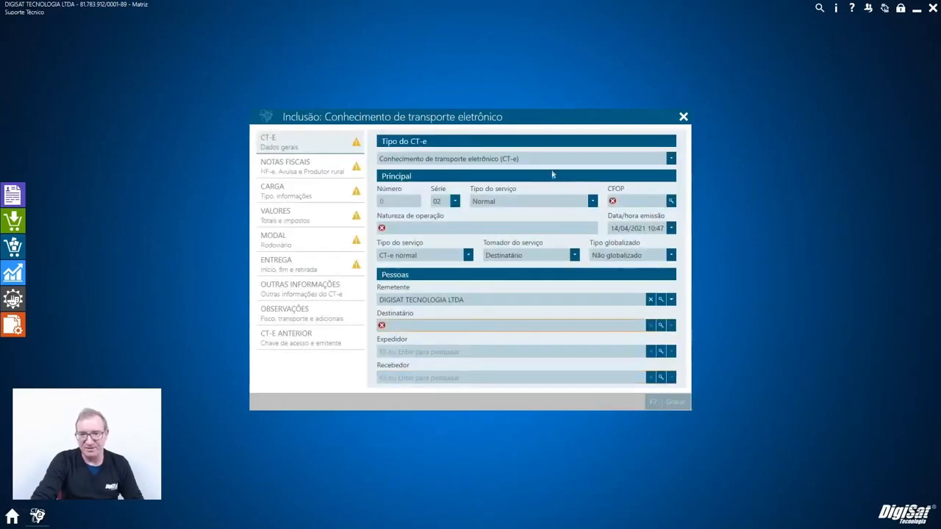
{"action": "left_click", "coordinate": [583, 164]}
{"action": "left_click", "coordinate": [570, 183]}
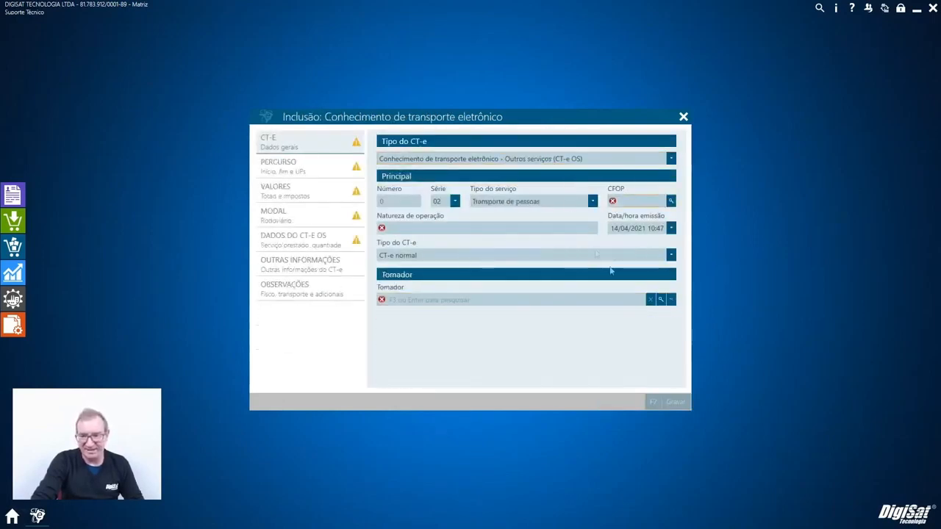
{"action": "left_click", "coordinate": [588, 161]}
{"action": "left_click", "coordinate": [544, 183]}
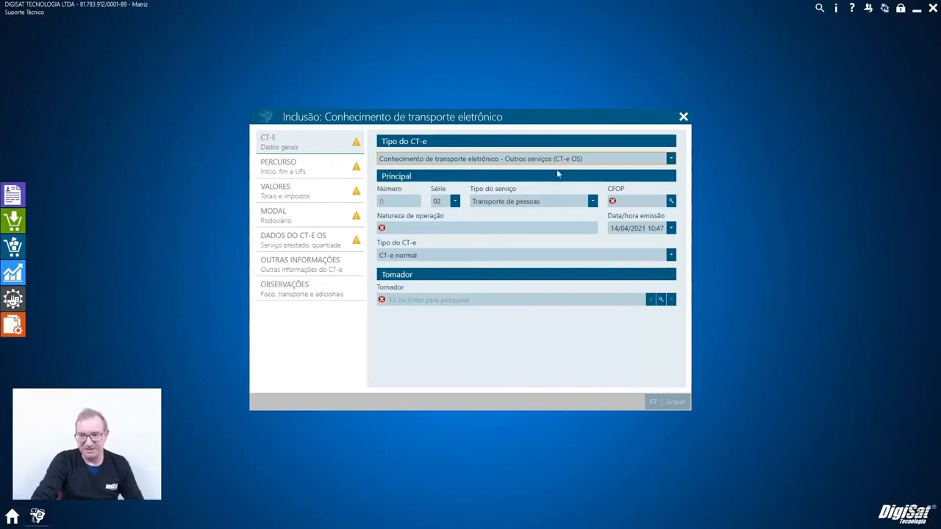
- Compare the form's CT-e and CT-e OS types, leave it abandoning the changes, and close the CT-e list
{"action": "left_click", "coordinate": [558, 159]}
{"action": "left_click", "coordinate": [476, 181]}
{"action": "left_click", "coordinate": [504, 160]}
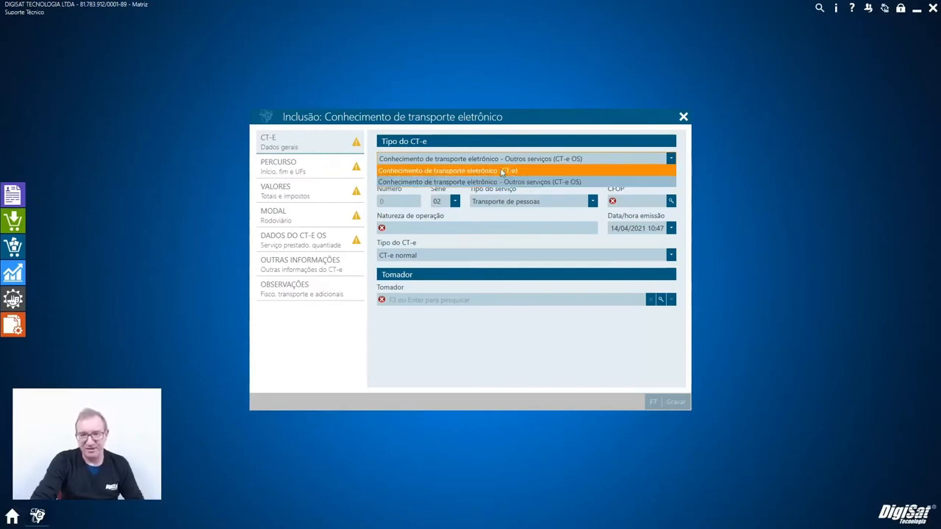
{"action": "left_click", "coordinate": [503, 172]}
{"action": "left_click", "coordinate": [556, 159]}
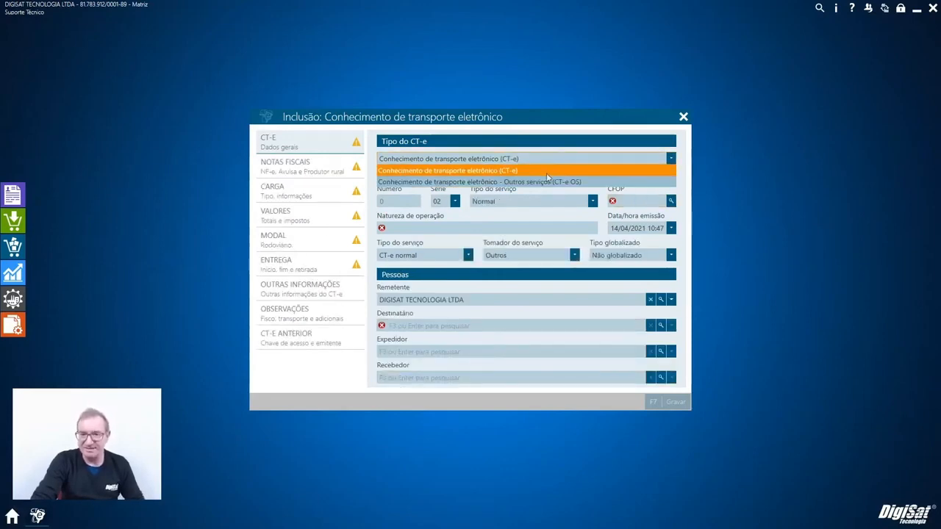
{"action": "left_click", "coordinate": [537, 181]}
{"action": "left_click", "coordinate": [683, 117]}
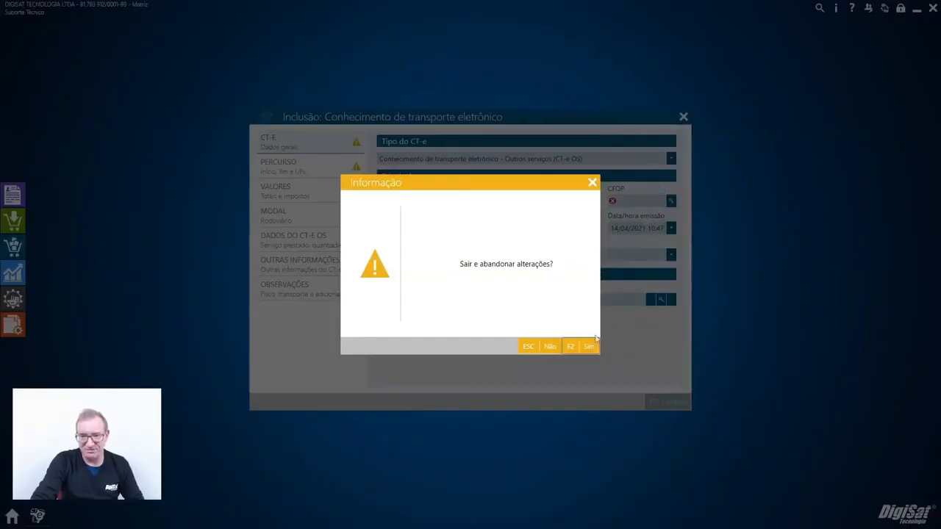
{"action": "left_click", "coordinate": [589, 347]}
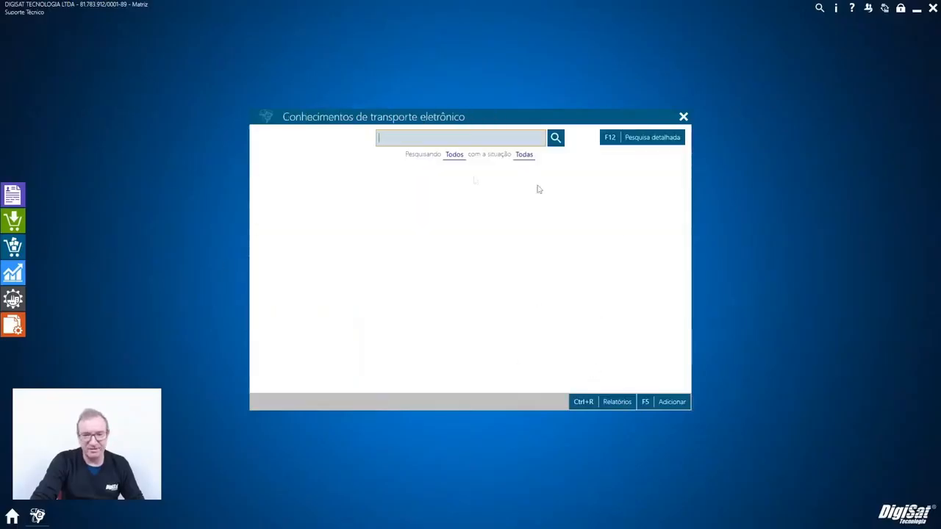
{"action": "left_click", "coordinate": [683, 117]}
- Open Delivery from Saídas, view its Entregas list, and check the Entregador options of the first waiting order
{"action": "mouse_move", "coordinate": [63, 231]}
{"action": "left_click", "coordinate": [44, 249]}
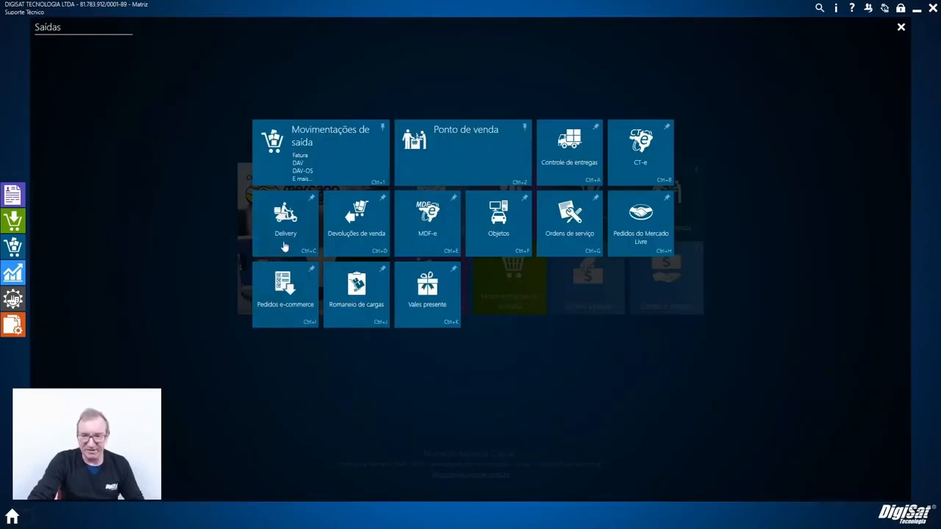
{"action": "left_click", "coordinate": [286, 247]}
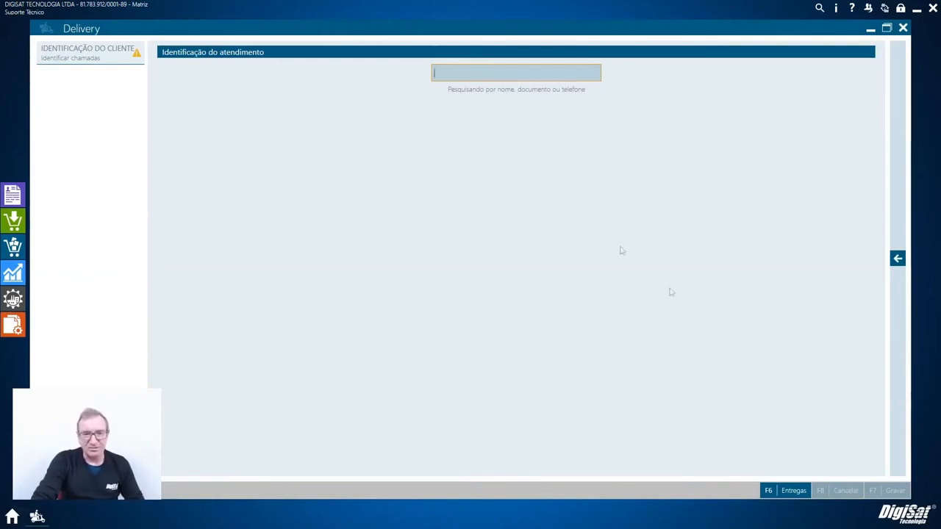
{"action": "left_click", "coordinate": [792, 491]}
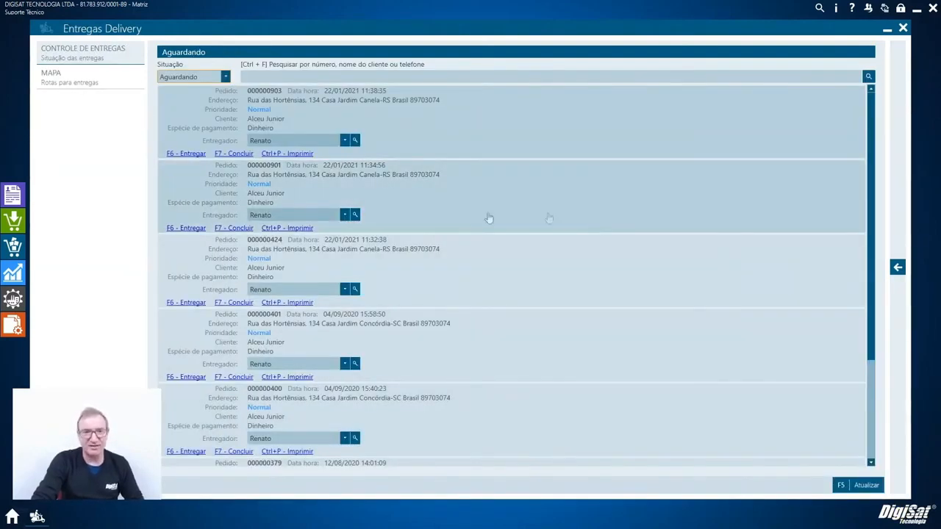
{"action": "left_click", "coordinate": [344, 141]}
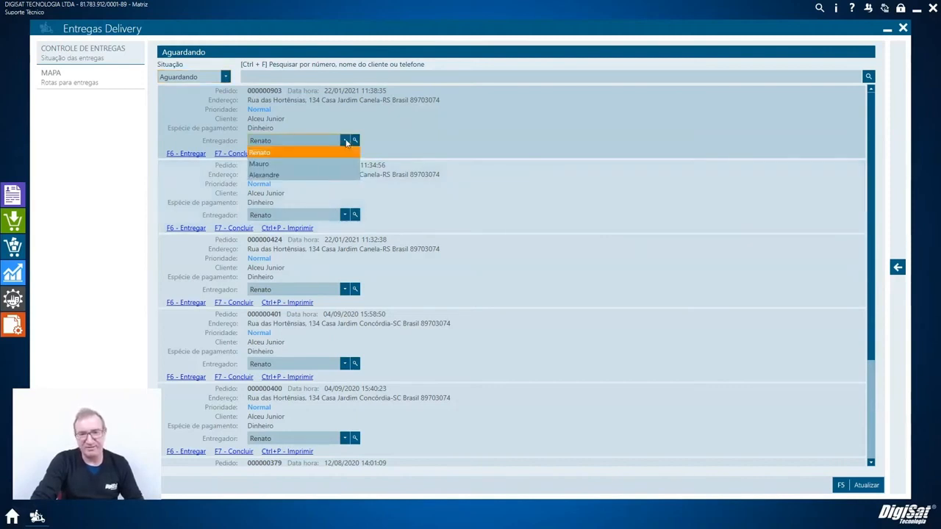
{"action": "left_click", "coordinate": [346, 141]}
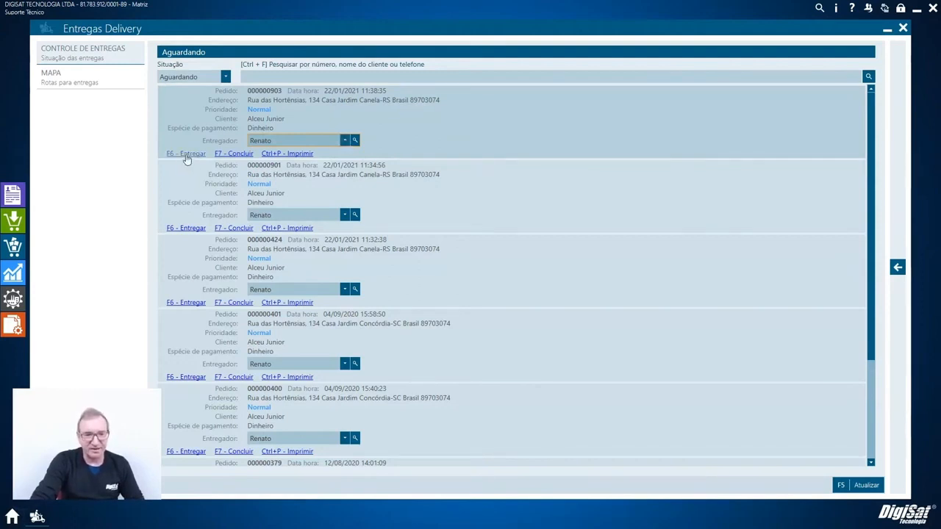
- Send the first waiting order out for delivery and filter the delivery list by the situation Saiu para entrega
{"action": "left_click", "coordinate": [186, 154]}
{"action": "left_click", "coordinate": [225, 76]}
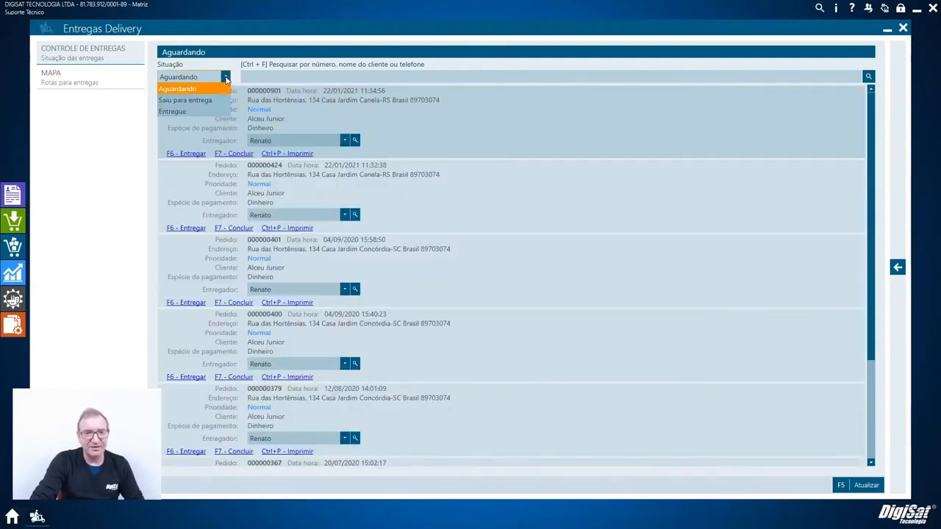
{"action": "left_click", "coordinate": [206, 101]}
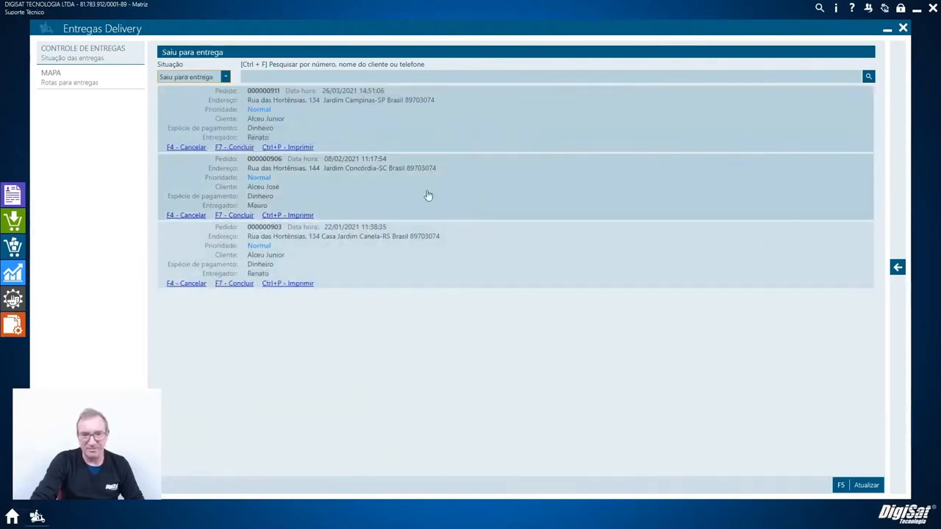
- Check the deliveries with the situations Entregue and Saiu para entrega, and close Entregas Delivery
{"action": "left_click", "coordinate": [225, 76]}
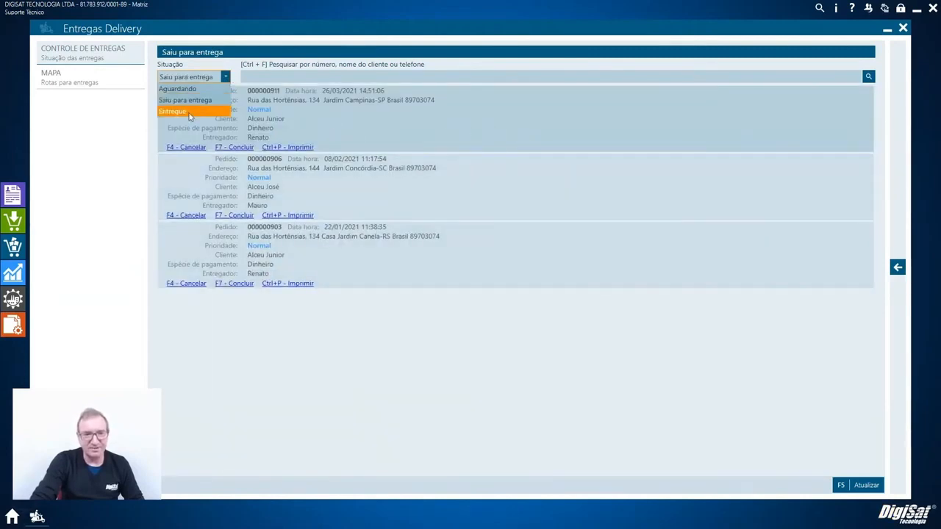
{"action": "left_click", "coordinate": [189, 115]}
{"action": "left_click", "coordinate": [222, 77]}
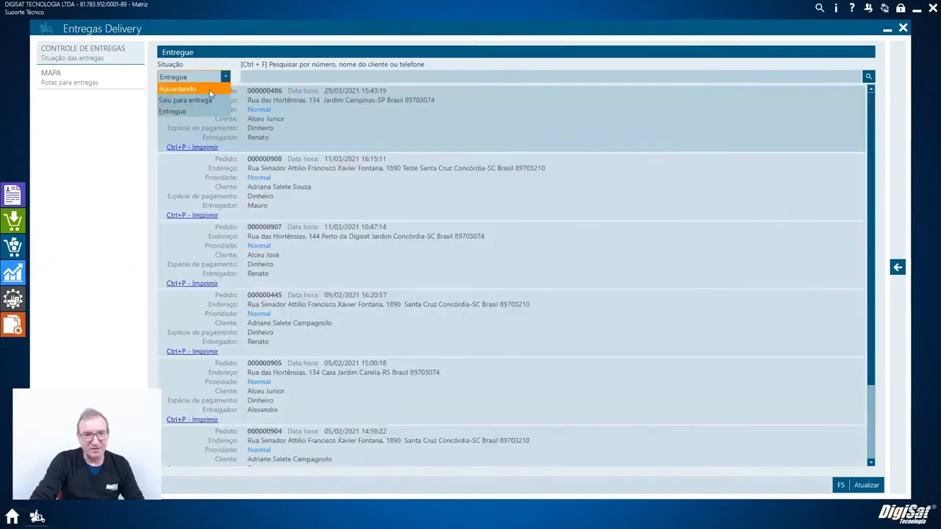
{"action": "left_click", "coordinate": [208, 101]}
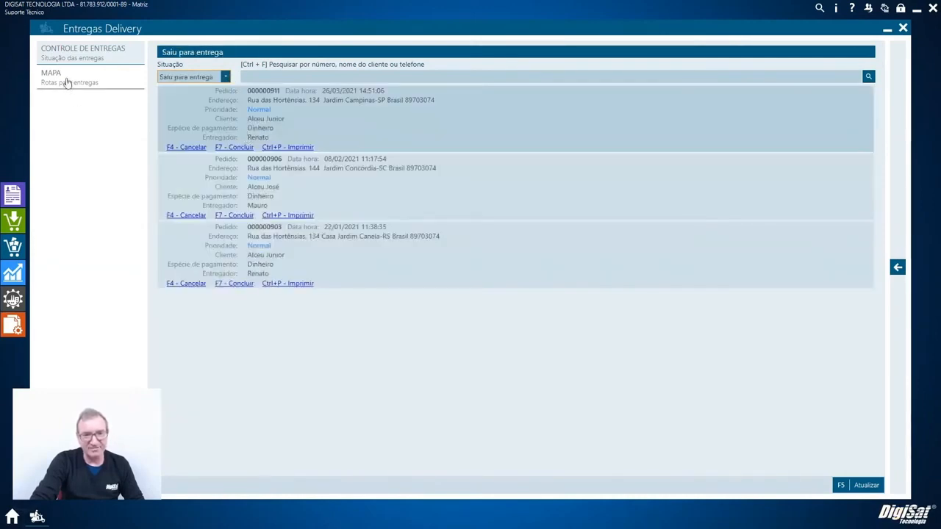
{"action": "left_click", "coordinate": [903, 28]}
{"action": "left_click", "coordinate": [903, 28]}
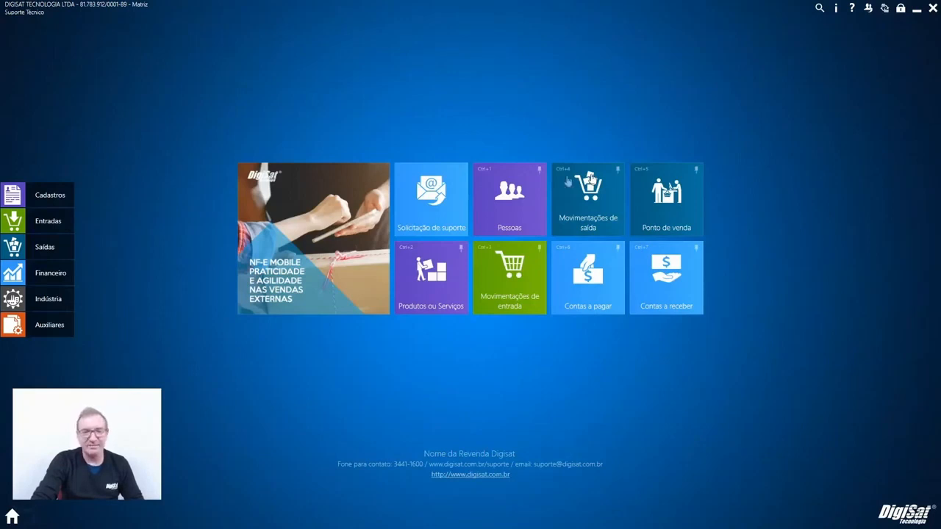
- View the Devoluções de venda list in Saídas and close it
{"action": "left_click", "coordinate": [42, 253]}
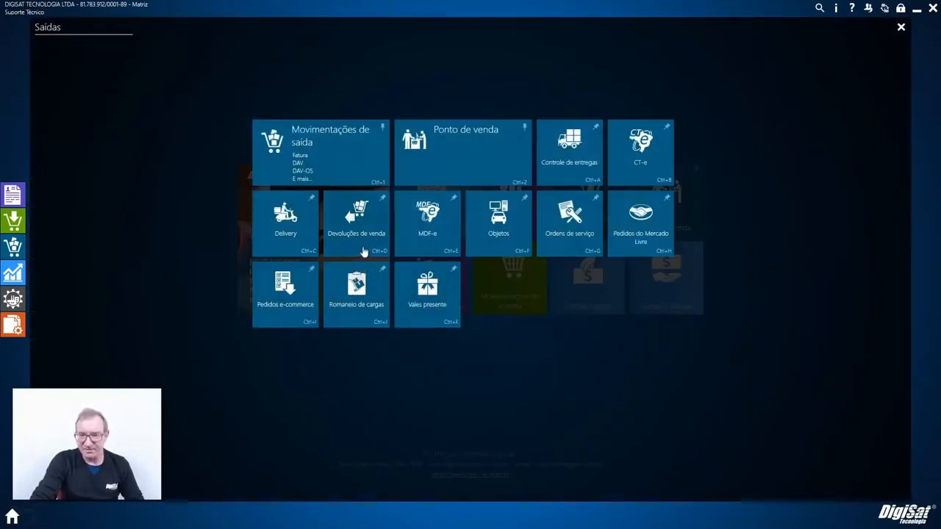
{"action": "left_click", "coordinate": [363, 252]}
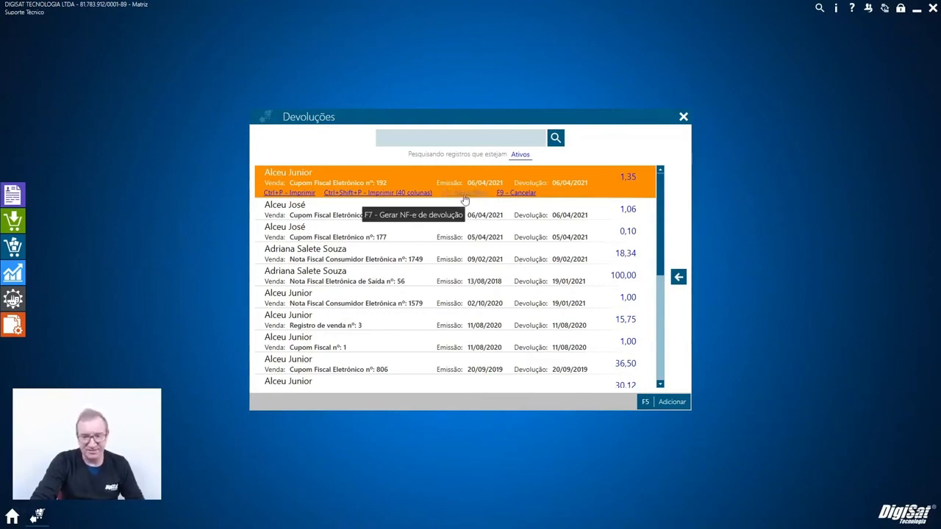
{"action": "left_click", "coordinate": [684, 119]}
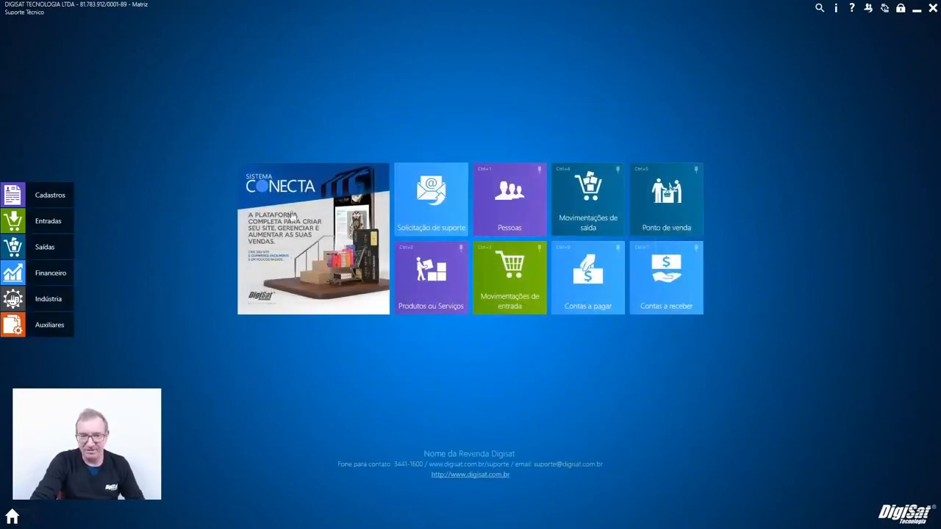
- Start a new MDF-e from Saídas and view its Carregamento, Descarregamento and Percurso sections
{"action": "left_click", "coordinate": [14, 246]}
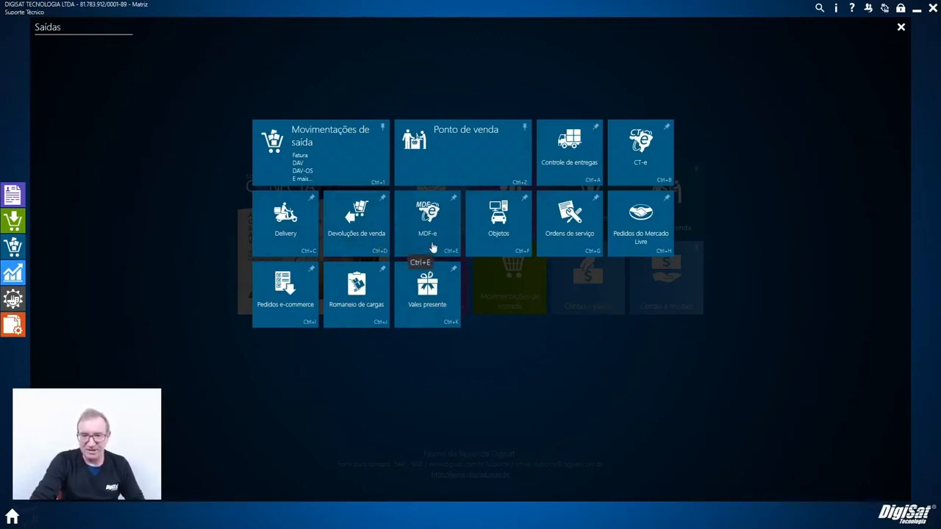
{"action": "left_click", "coordinate": [433, 248]}
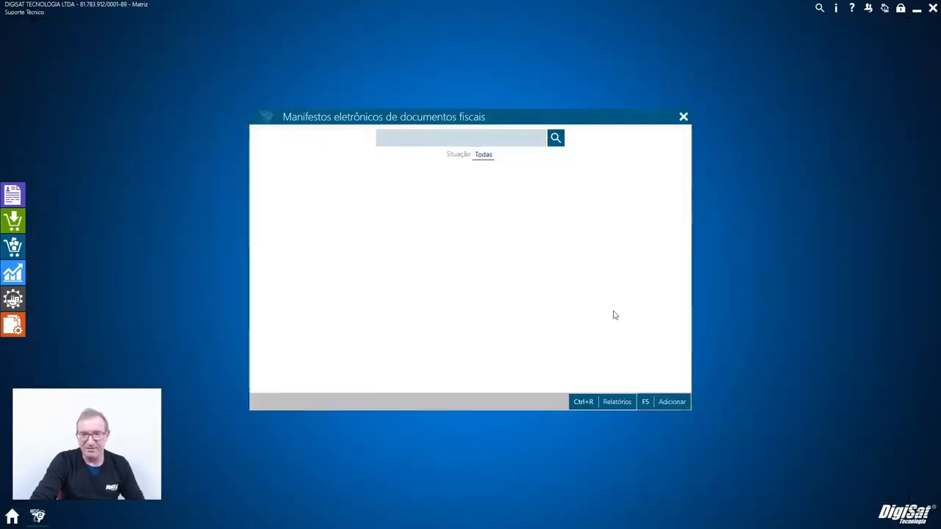
{"action": "key", "text": "F5"}
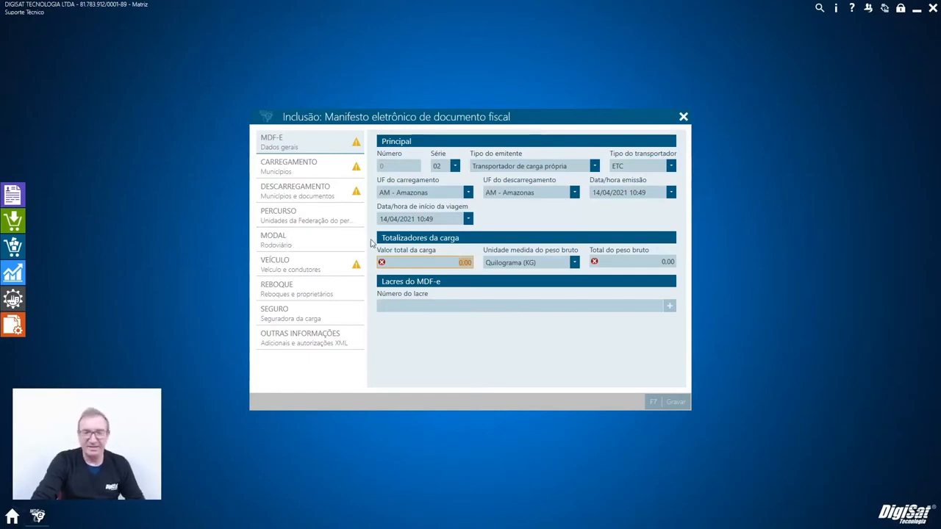
{"action": "left_click", "coordinate": [301, 169]}
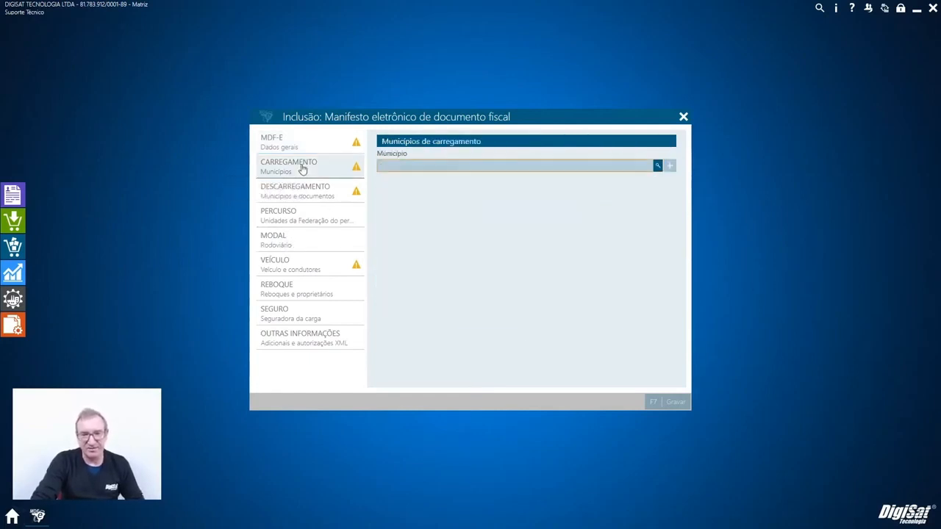
{"action": "left_click", "coordinate": [322, 195]}
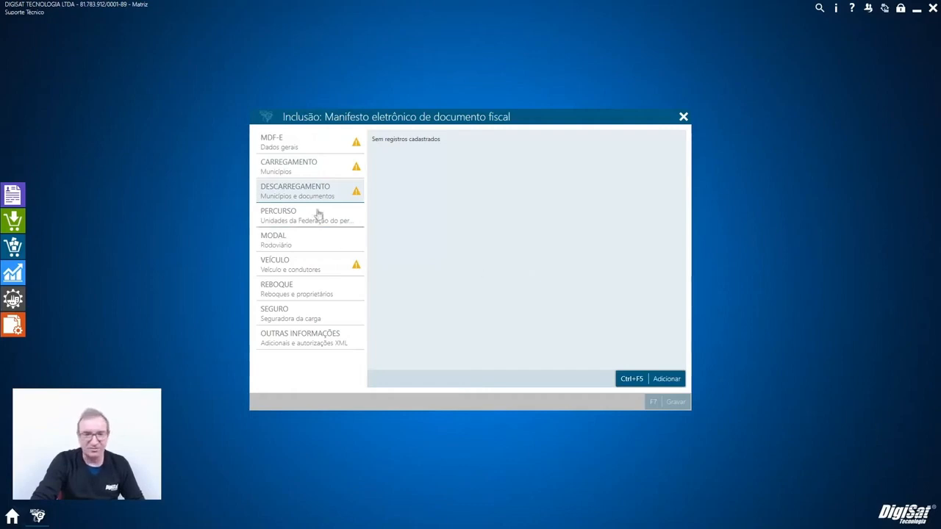
{"action": "left_click", "coordinate": [294, 215]}
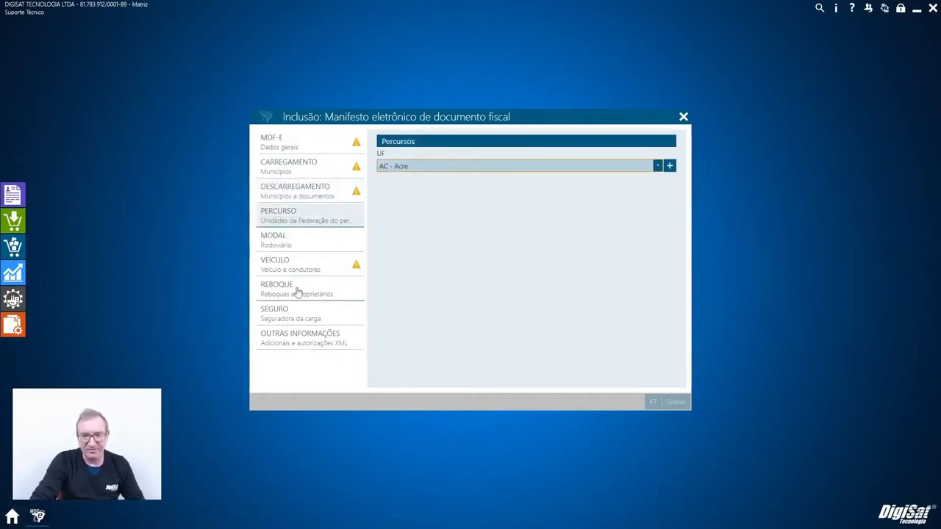
- View the Modal, Veículo, Reboque and Seguro sections of the new MDF-e form
{"action": "left_click", "coordinate": [292, 249]}
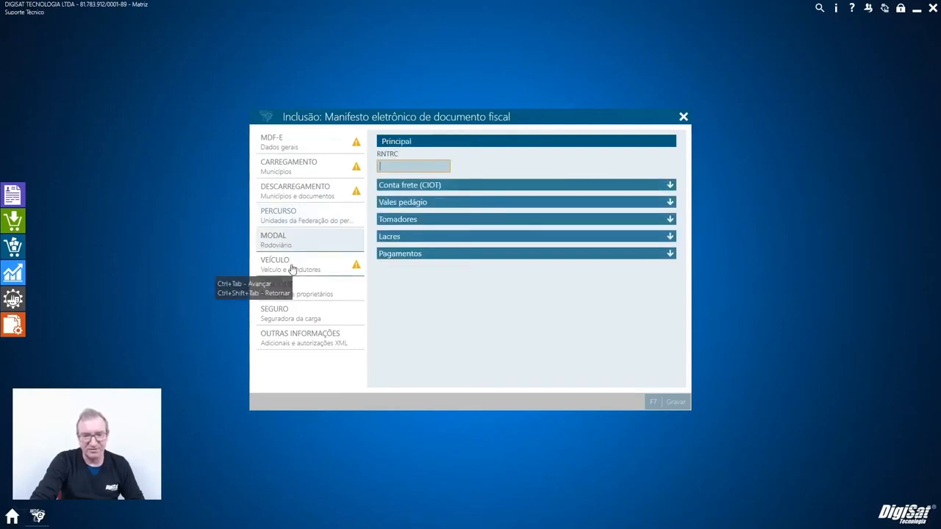
{"action": "left_click", "coordinate": [294, 269]}
{"action": "left_click", "coordinate": [295, 246]}
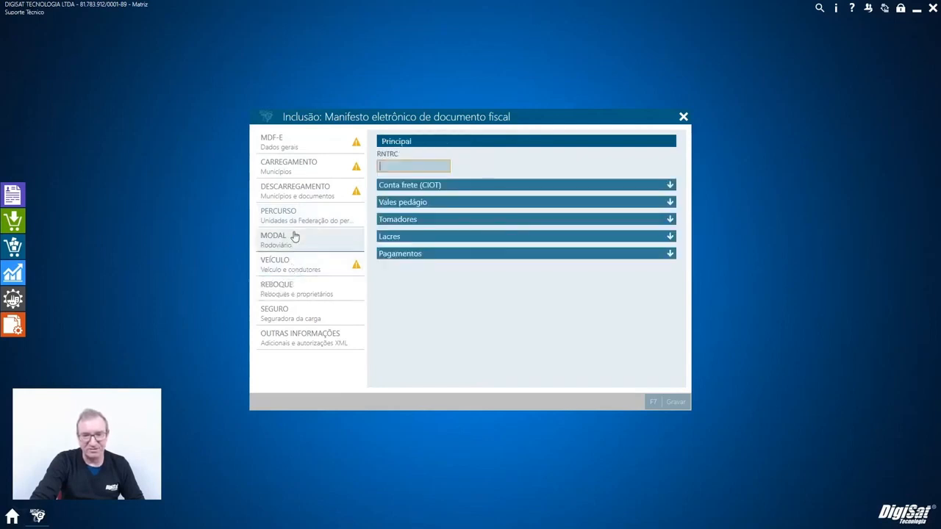
{"action": "left_click", "coordinate": [309, 292]}
{"action": "left_click", "coordinate": [308, 324]}
{"action": "left_click", "coordinate": [288, 265]}
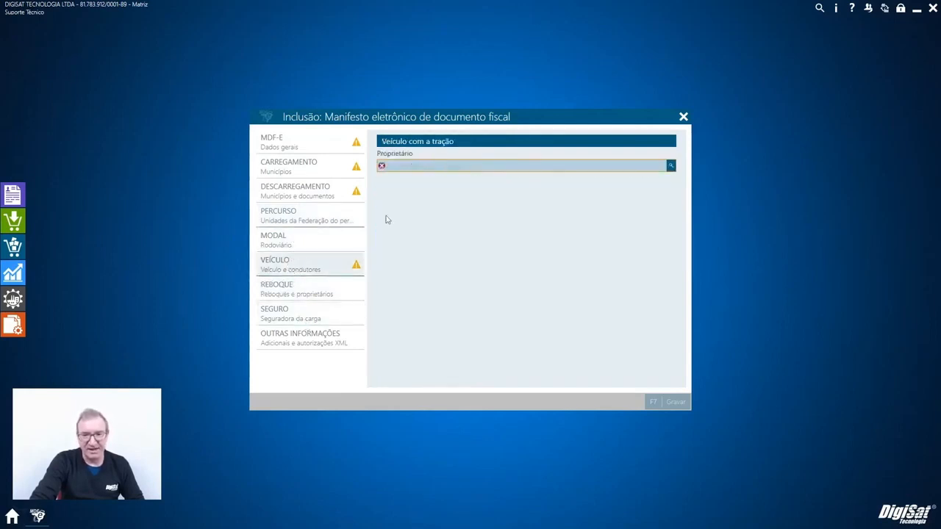
{"action": "left_click", "coordinate": [294, 243]}
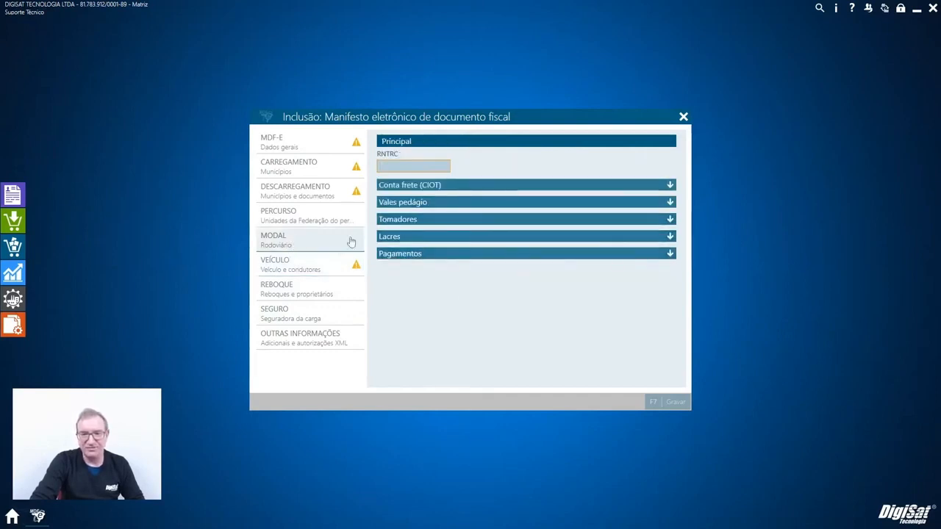
- Check the Pagamentos group in the MDF-e's Modal section, and leave the form and the MDF-e list without saving
{"action": "left_click", "coordinate": [423, 255]}
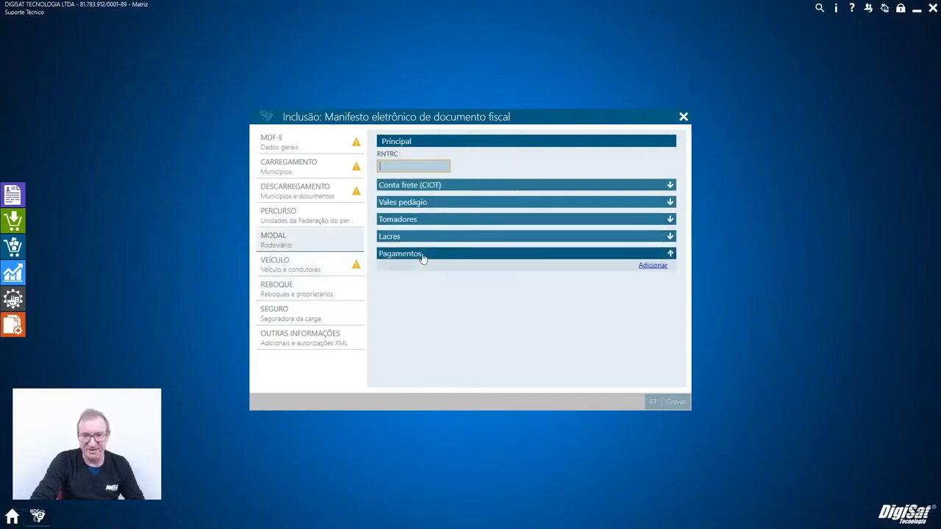
{"action": "left_click", "coordinate": [423, 255]}
{"action": "left_click", "coordinate": [423, 255]}
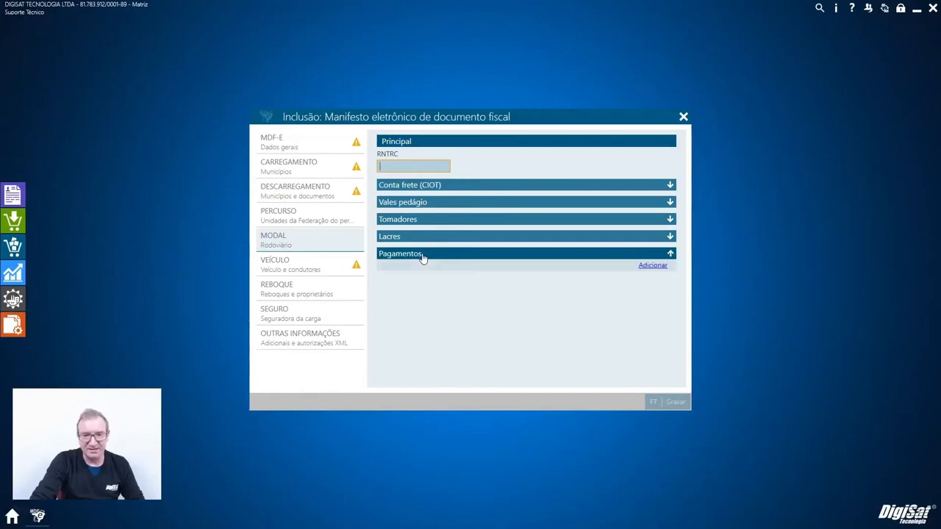
{"action": "left_click", "coordinate": [423, 255]}
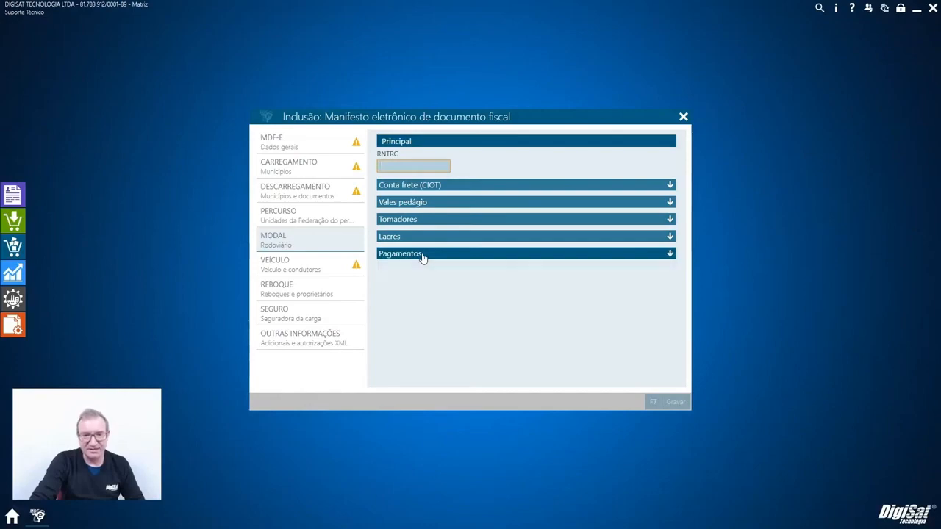
{"action": "left_click", "coordinate": [684, 117]}
{"action": "left_click", "coordinate": [580, 347]}
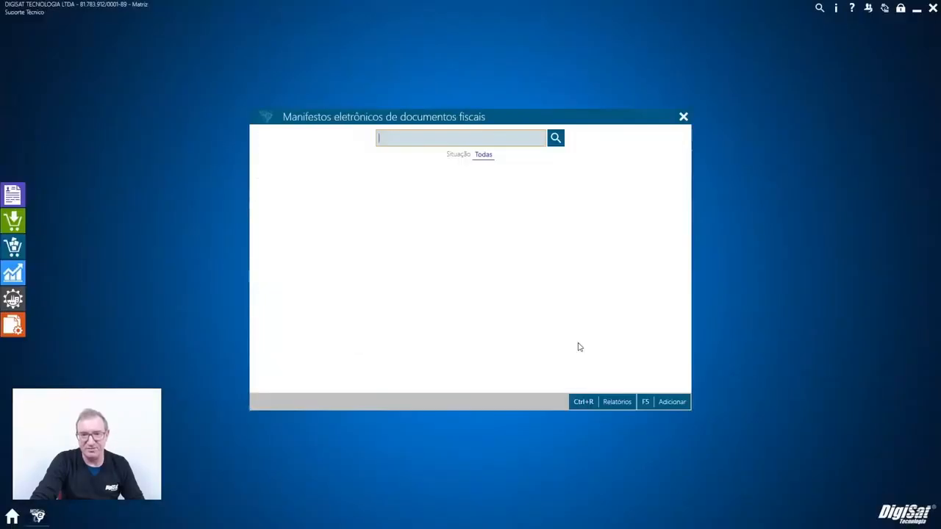
{"action": "left_click", "coordinate": [684, 118]}
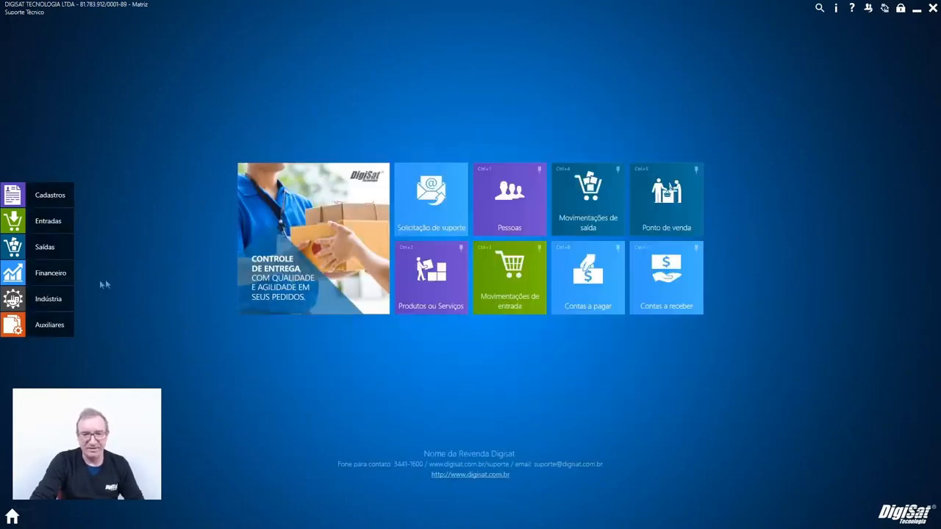
- Briefly view the CT-e list and the MDF-e list from Saídas, closing each one
{"action": "left_click", "coordinate": [36, 247]}
{"action": "left_click", "coordinate": [641, 177]}
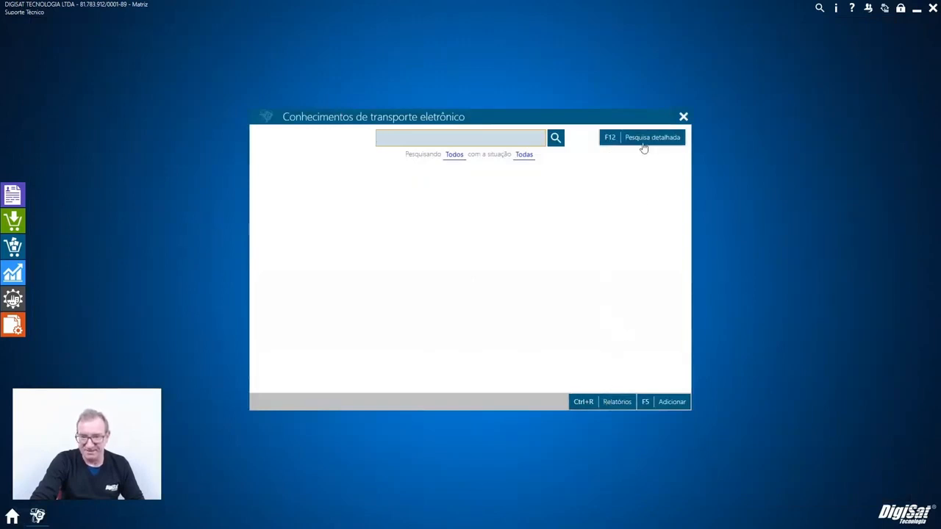
{"action": "left_click", "coordinate": [683, 118]}
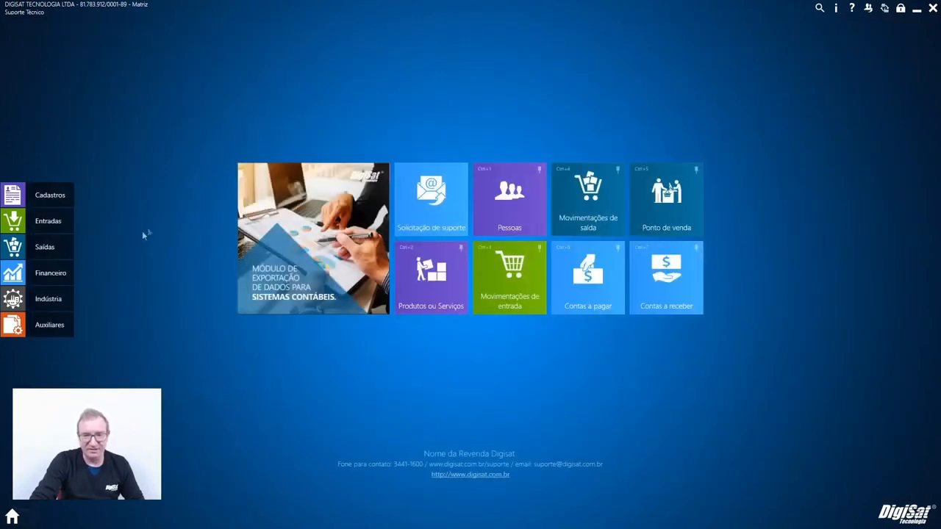
{"action": "left_click", "coordinate": [44, 248]}
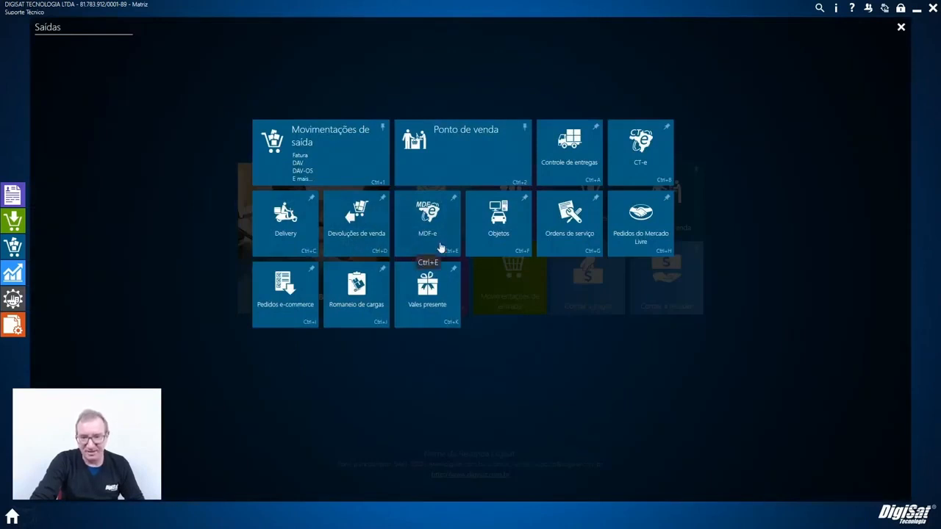
{"action": "left_click", "coordinate": [441, 248]}
{"action": "left_click", "coordinate": [683, 117]}
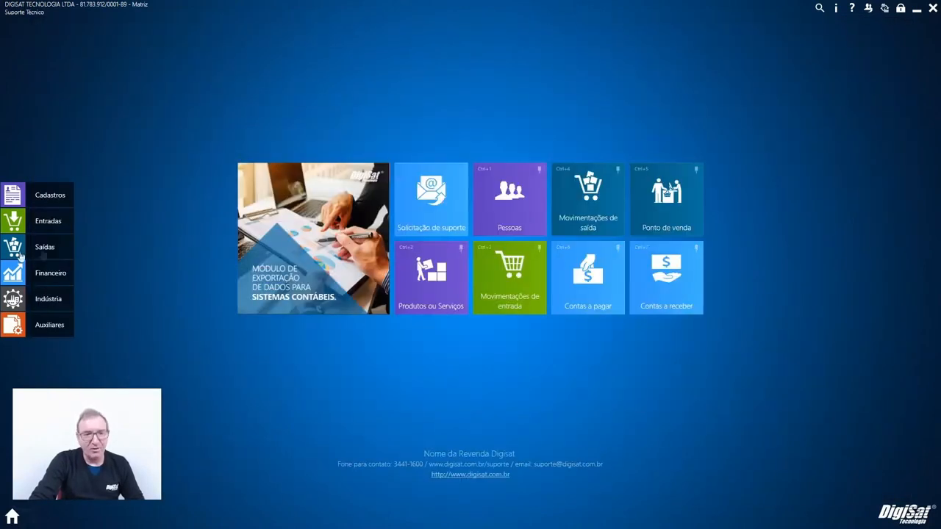
- Open Objetos from Saídas and list its active records
{"action": "left_click", "coordinate": [37, 247]}
{"action": "left_click", "coordinate": [484, 235]}
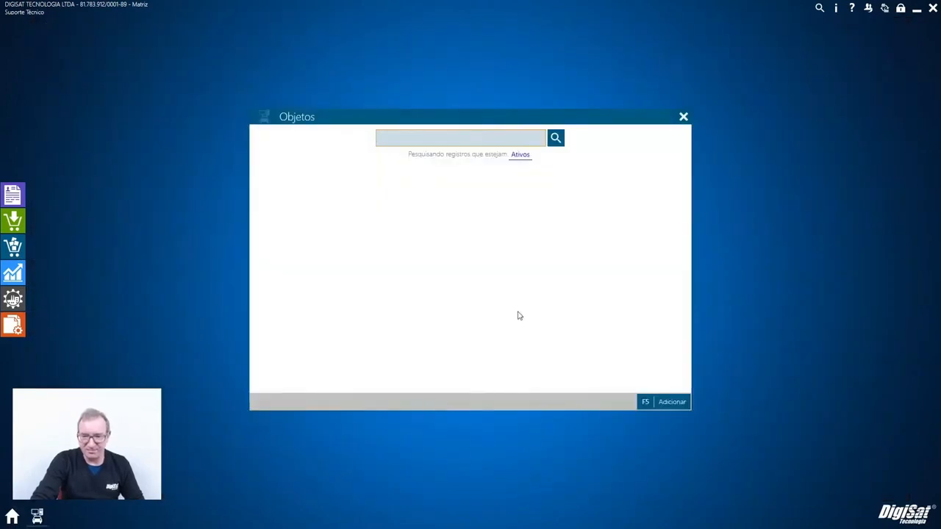
{"action": "left_click", "coordinate": [557, 138]}
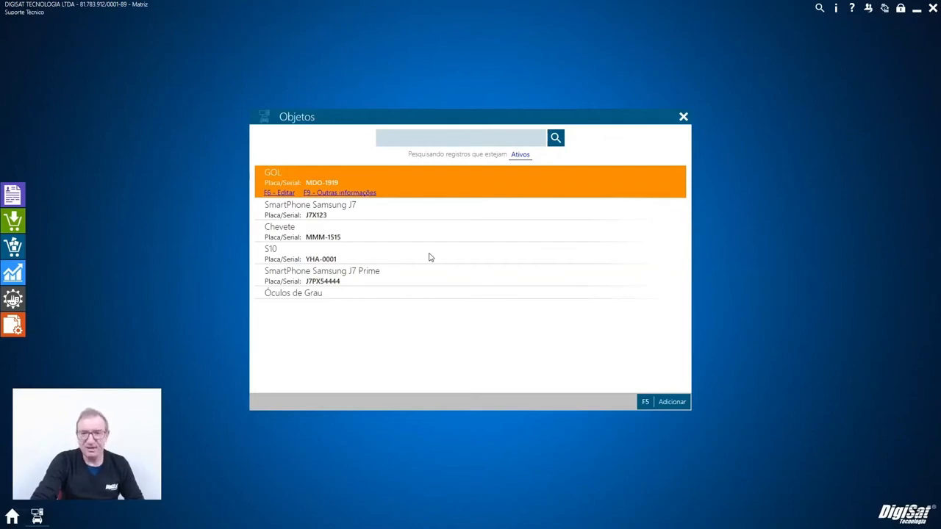
- Open Outras informações for the GOL object and view its DAV OS and Produtos sections
{"action": "left_click", "coordinate": [435, 209]}
{"action": "left_click", "coordinate": [366, 180]}
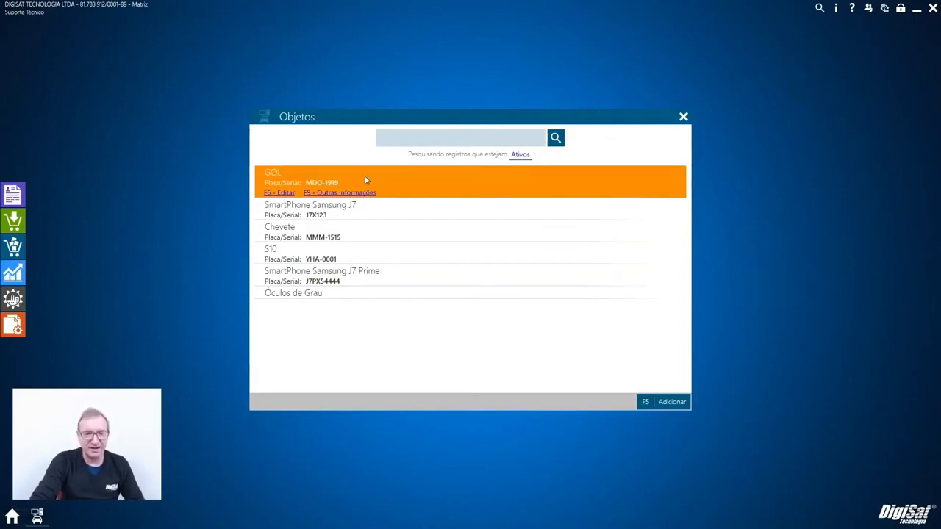
{"action": "left_click", "coordinate": [328, 193]}
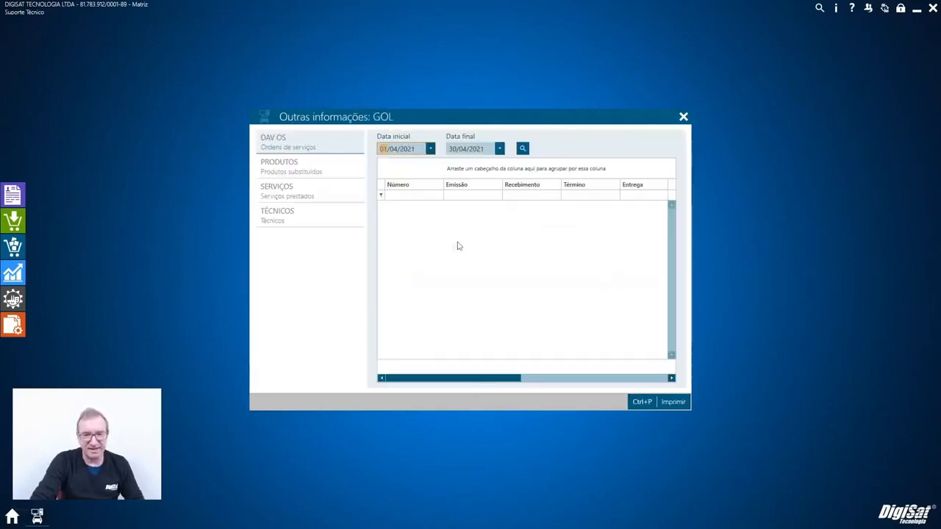
{"action": "left_click", "coordinate": [323, 171]}
{"action": "left_click", "coordinate": [309, 143]}
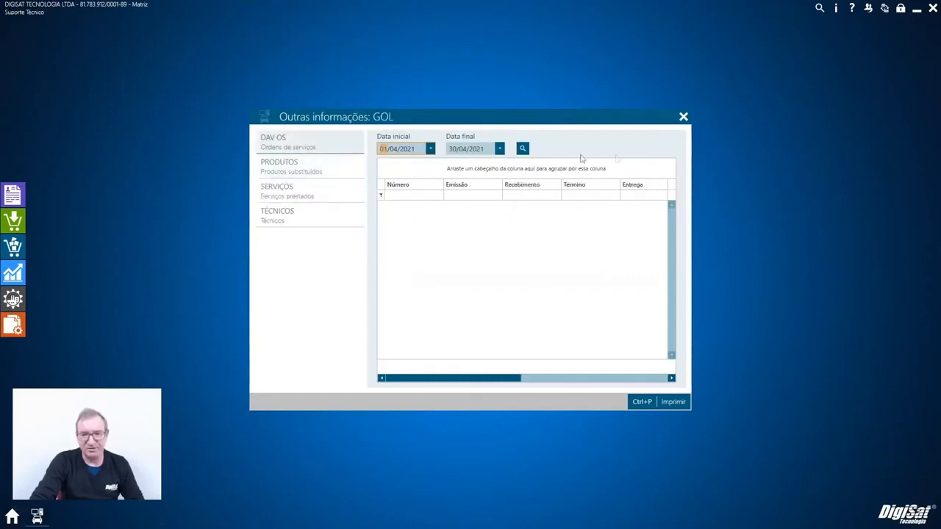
{"action": "left_click", "coordinate": [683, 118]}
{"action": "left_click", "coordinate": [329, 194]}
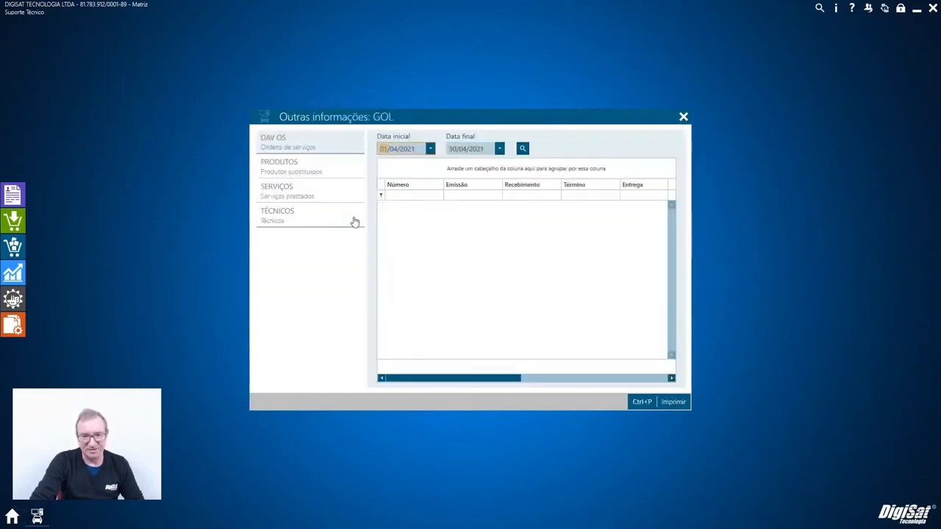
{"action": "left_click", "coordinate": [313, 169]}
{"action": "left_click", "coordinate": [311, 150]}
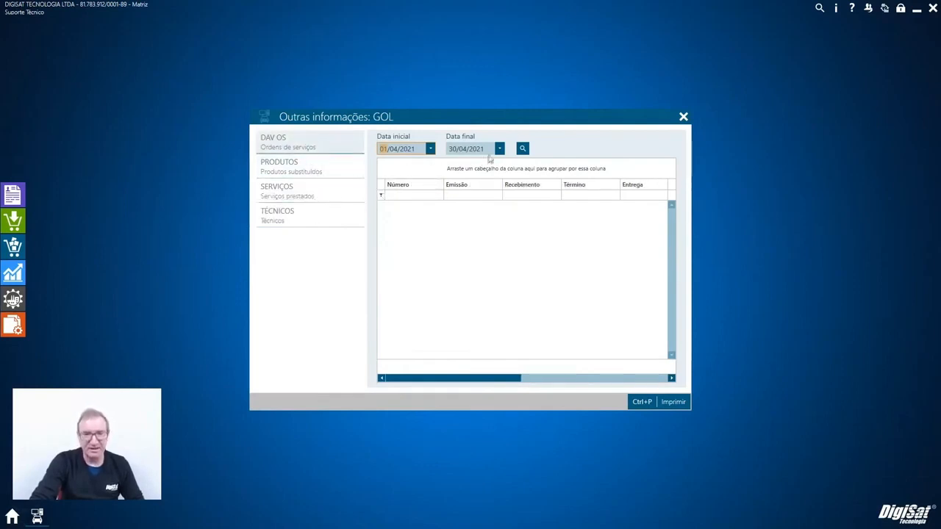
- List the GOL object's DAV OS and Produtos records for 01/04/2021 to 30/04/2021
{"action": "left_click", "coordinate": [523, 149]}
{"action": "left_click", "coordinate": [298, 173]}
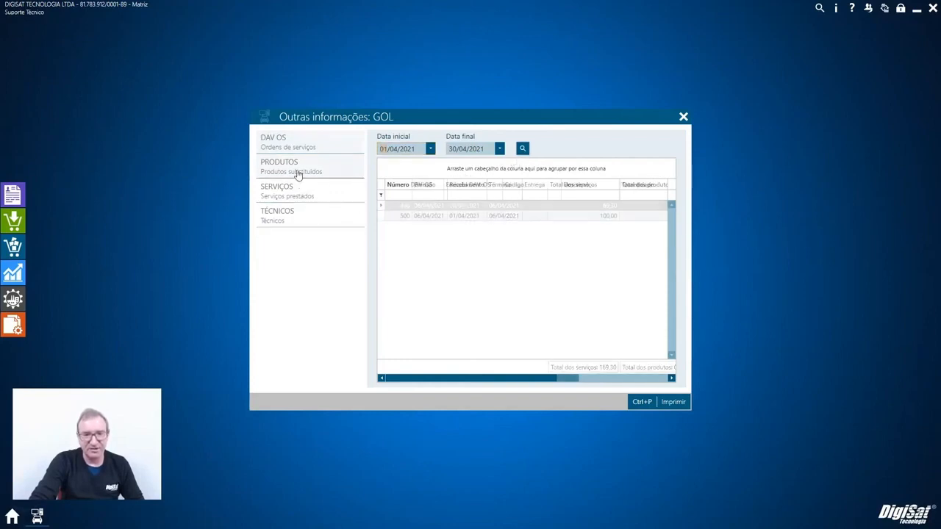
{"action": "left_click", "coordinate": [522, 149]}
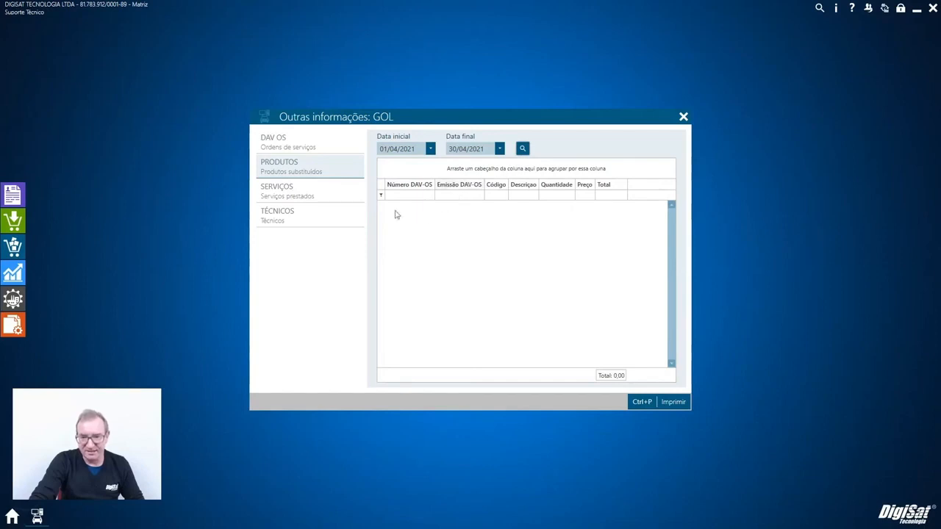
- List the GOL object's Serviços and Técnicos records for 01/04/2021 to 30/04/2021, and close Objetos
{"action": "left_click", "coordinate": [298, 193]}
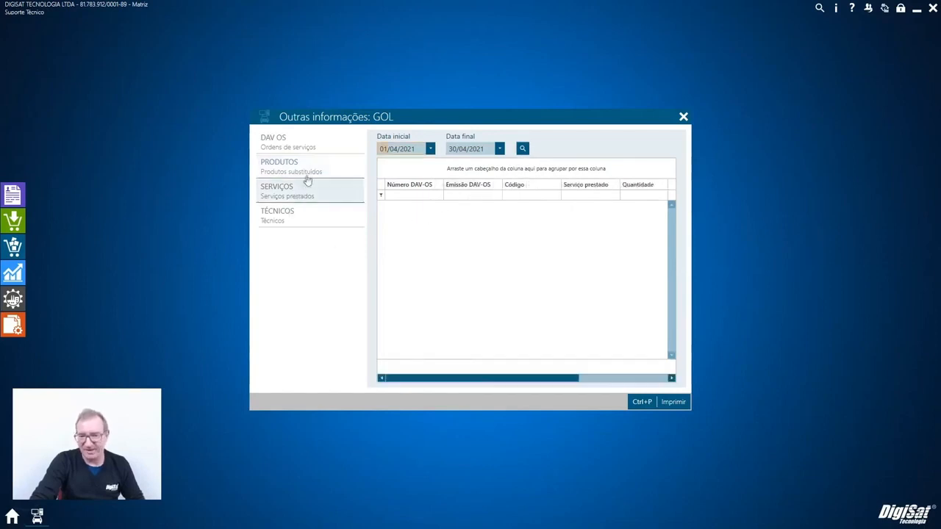
{"action": "left_click", "coordinate": [307, 177]}
{"action": "left_click", "coordinate": [338, 200]}
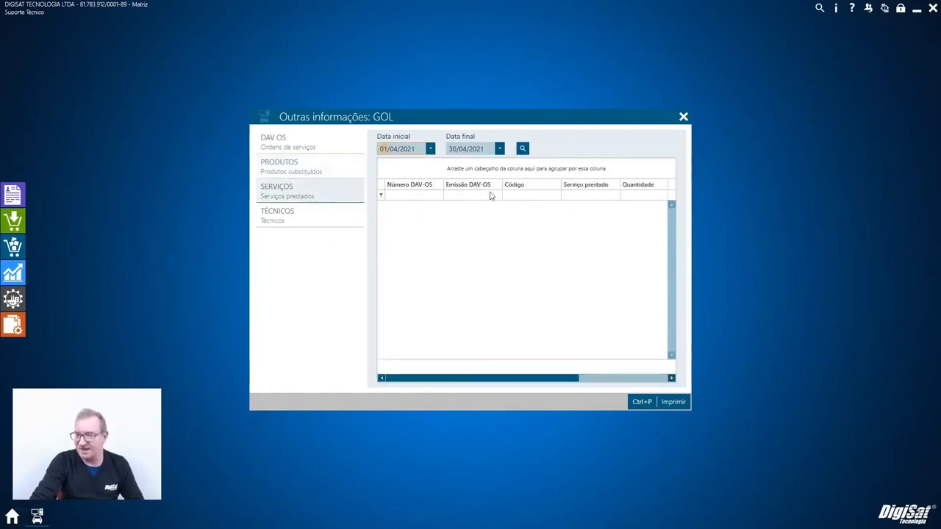
{"action": "left_click", "coordinate": [522, 150]}
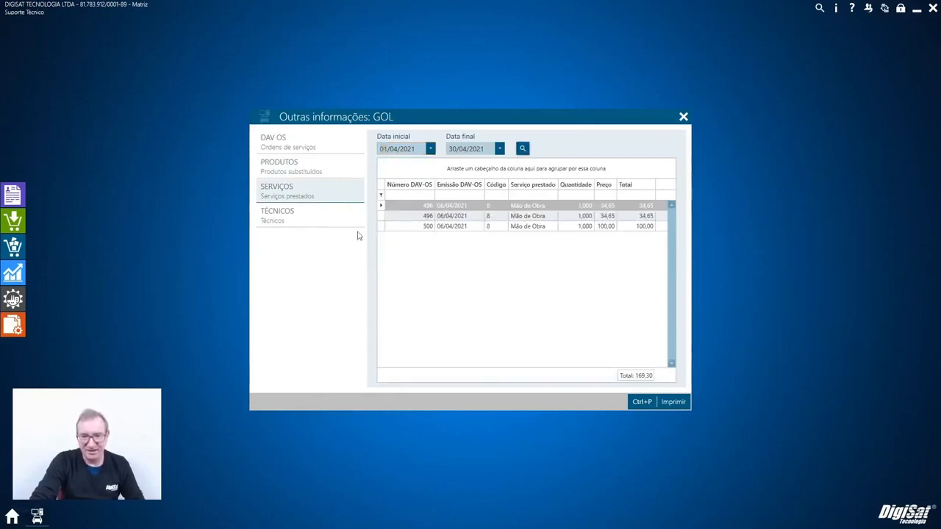
{"action": "left_click", "coordinate": [304, 224]}
{"action": "left_click", "coordinate": [522, 150]}
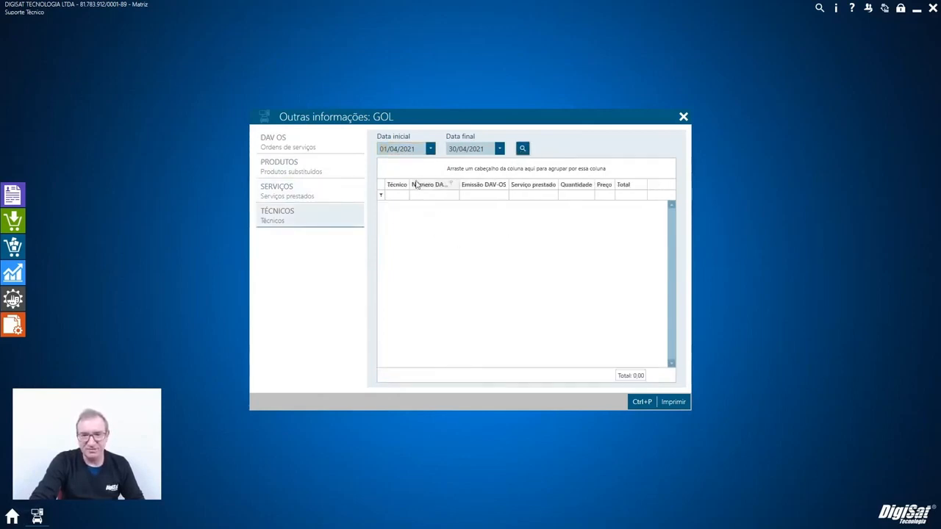
{"action": "left_click", "coordinate": [683, 117]}
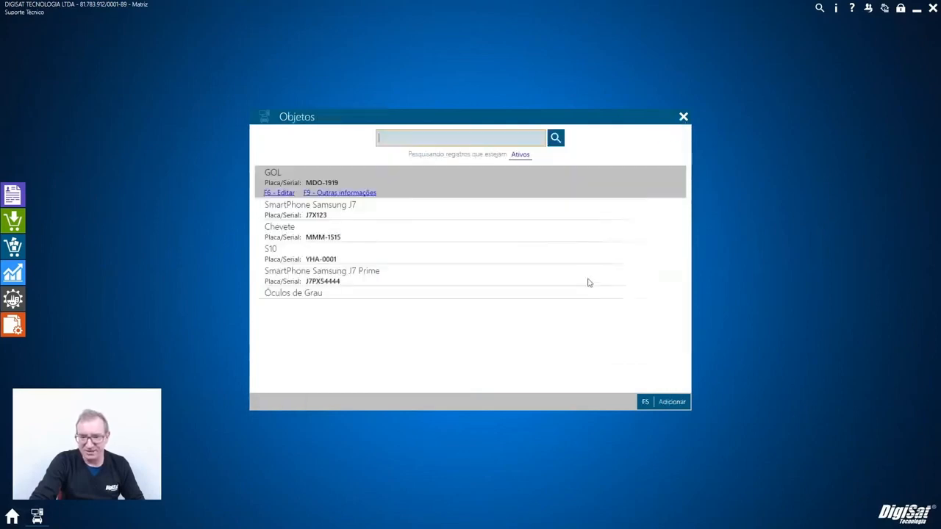
{"action": "left_click", "coordinate": [681, 117]}
- View the Ordens de serviço board from Saídas with its search field, and close it
{"action": "left_click", "coordinate": [15, 247]}
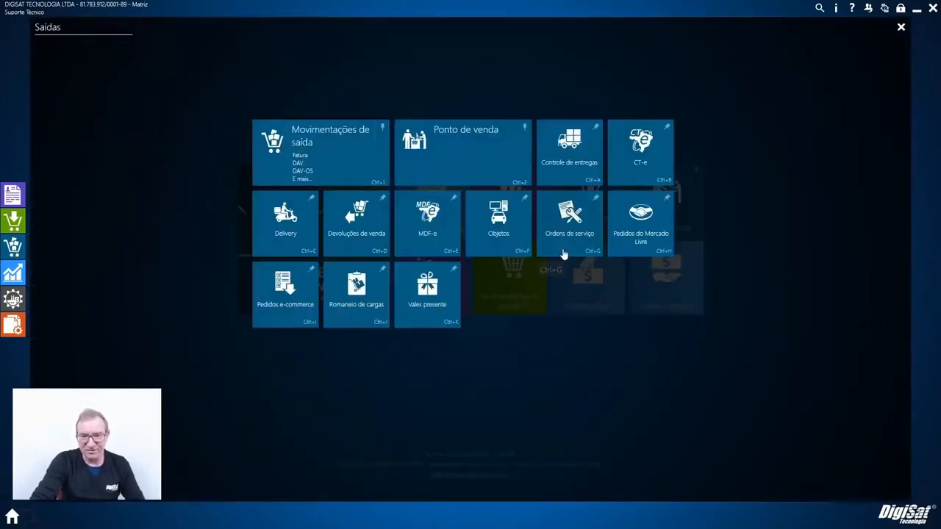
{"action": "left_click", "coordinate": [564, 255]}
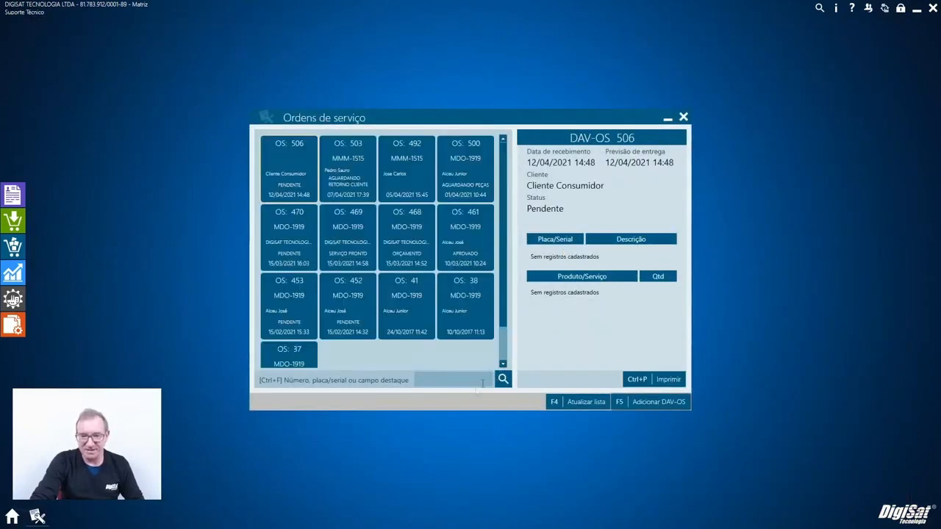
{"action": "left_click", "coordinate": [464, 380]}
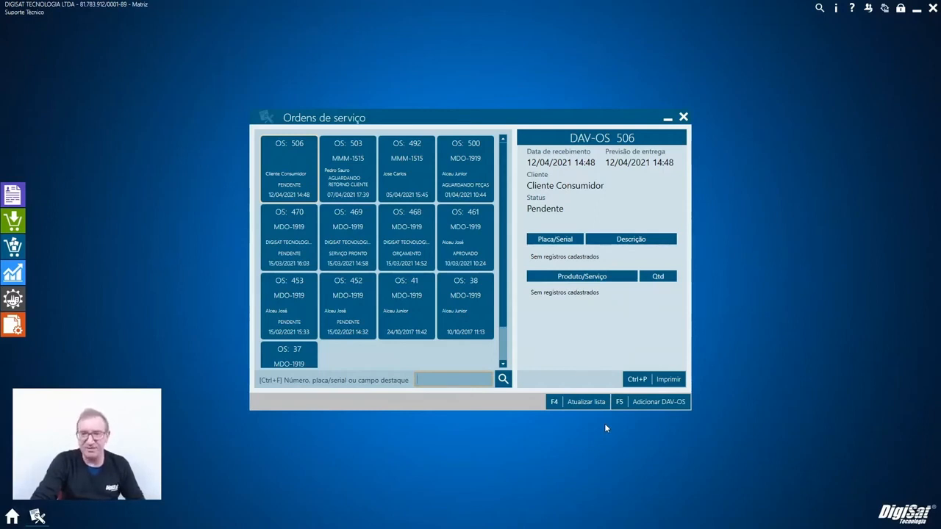
{"action": "left_click", "coordinate": [683, 117]}
- View the Pedidos do Mercado Livre list from Saídas and close it
{"action": "left_click", "coordinate": [33, 247]}
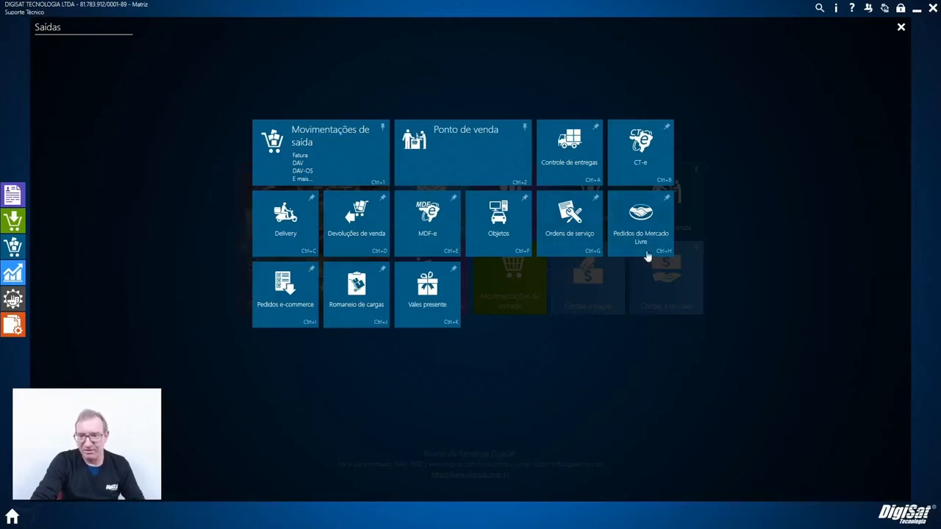
{"action": "left_click", "coordinate": [647, 254]}
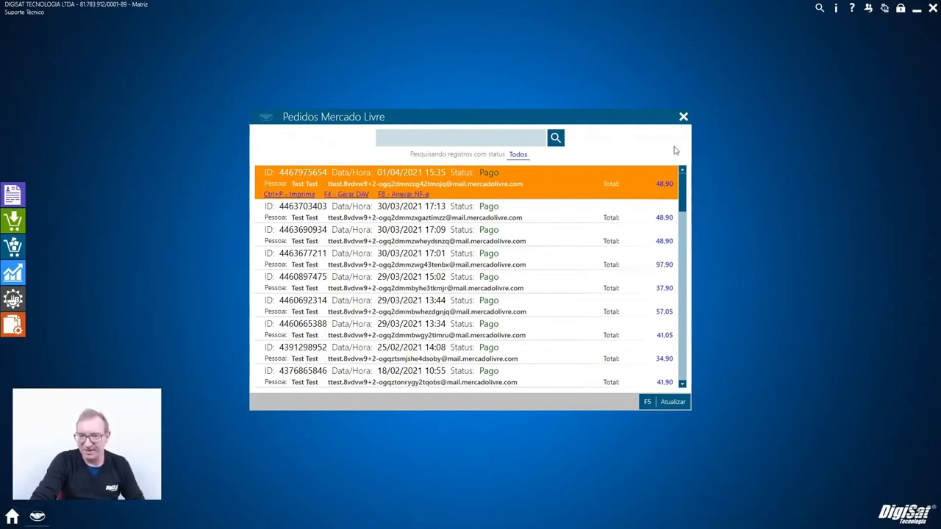
{"action": "left_click", "coordinate": [683, 116]}
- Open Pedidos e-commerce from Saídas and examine the situation of the orders dated 09/04/2021 and 12/04/2021
{"action": "left_click", "coordinate": [55, 246]}
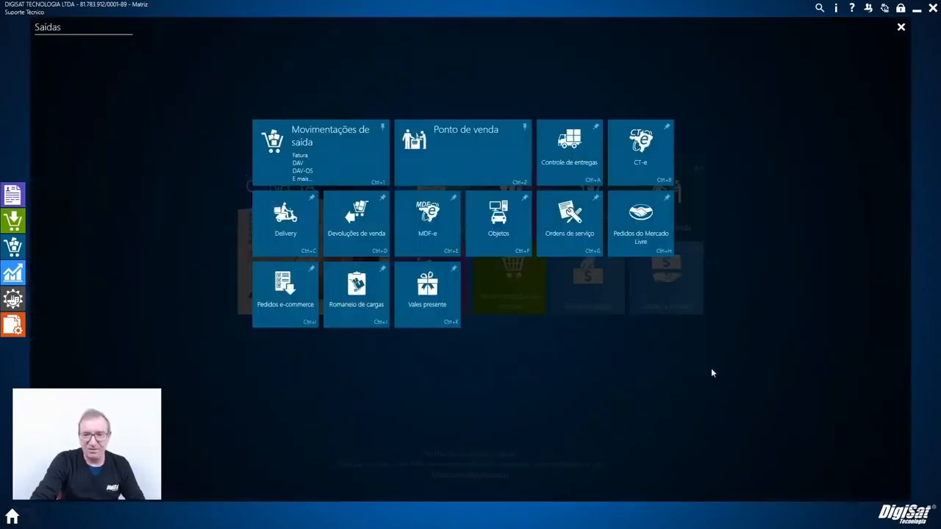
{"action": "left_click", "coordinate": [286, 324]}
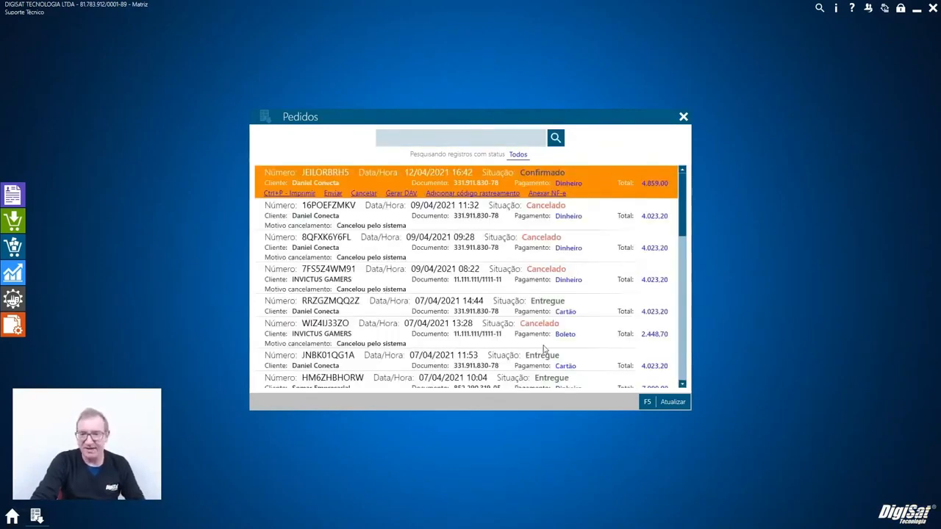
{"action": "left_click", "coordinate": [394, 219]}
{"action": "left_click", "coordinate": [509, 181]}
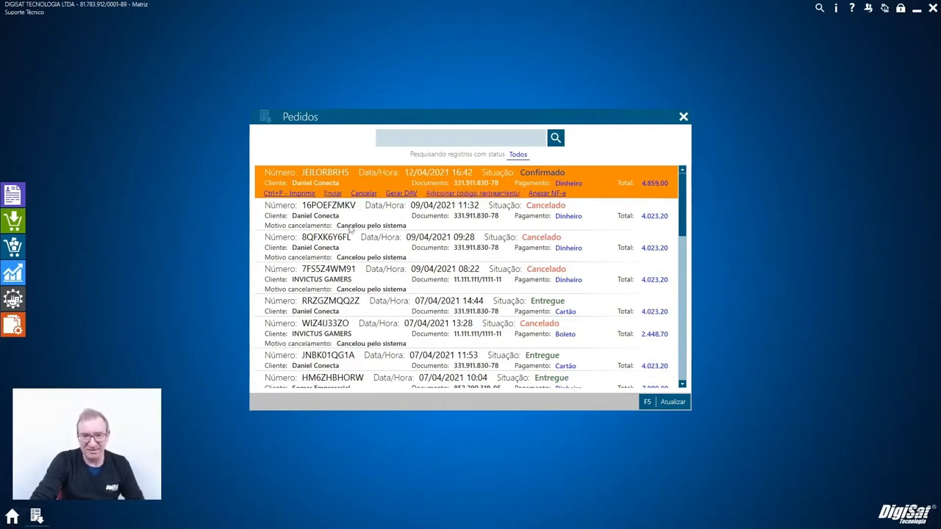
- Send the confirmed e-commerce order of 12/04/2021, mark it as delivered, and close the order list
{"action": "left_click", "coordinate": [331, 194]}
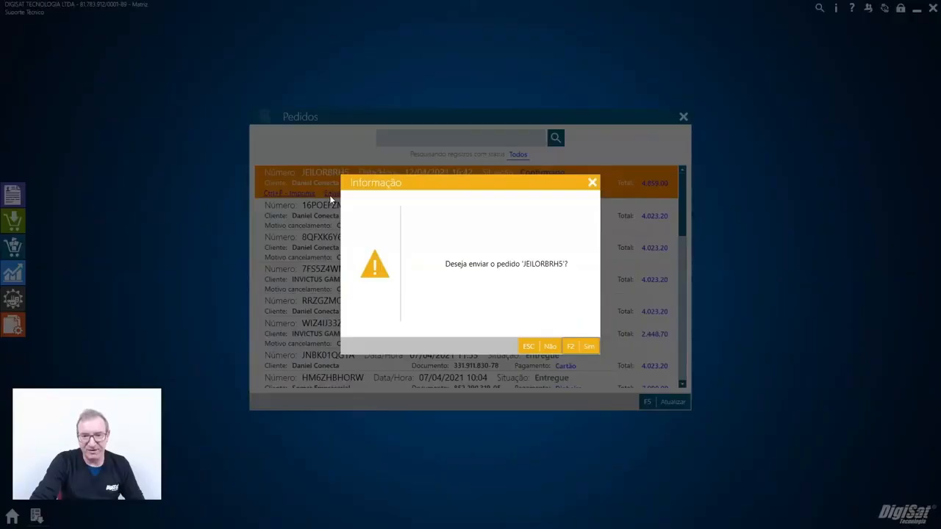
{"action": "left_click", "coordinate": [588, 348]}
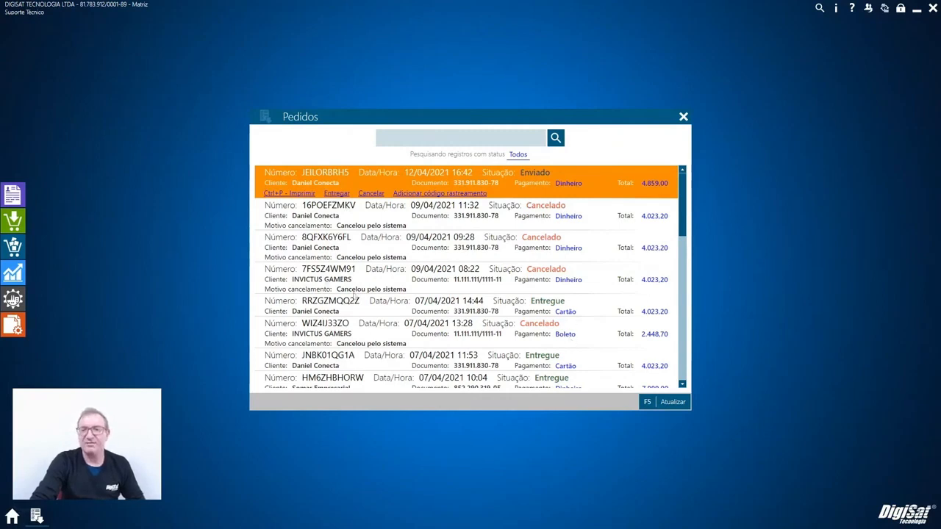
{"action": "left_click", "coordinate": [332, 193]}
{"action": "left_click", "coordinate": [573, 347]}
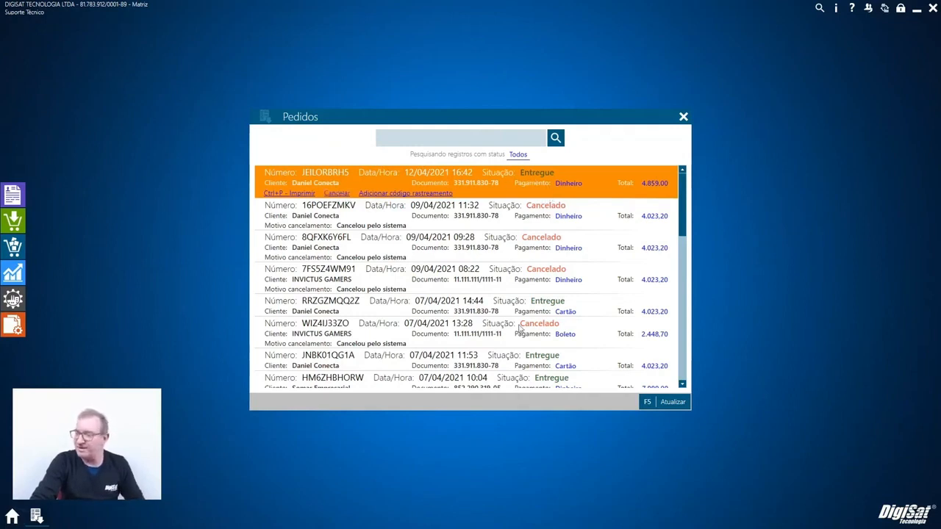
{"action": "left_click", "coordinate": [684, 118]}
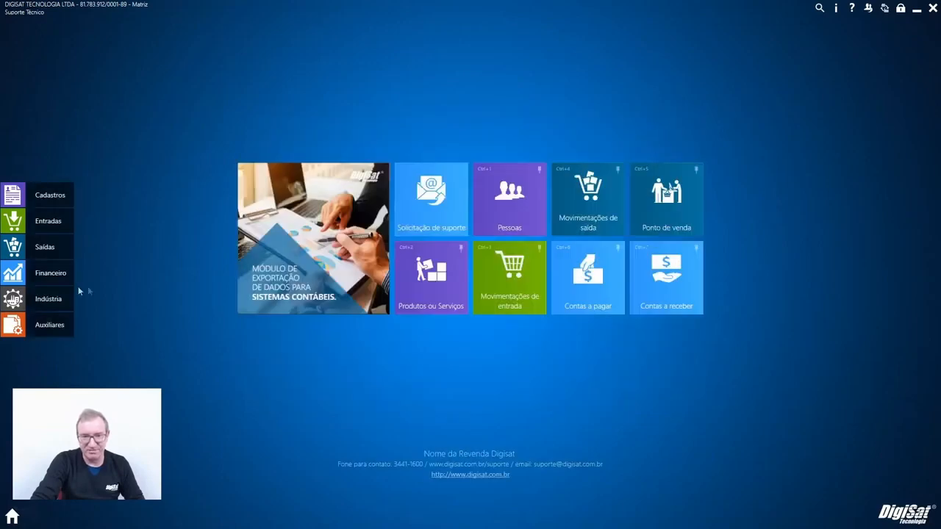
- Open Romaneio de cargas from Saídas, view its report options and the list of load manifests, and close it
{"action": "left_click", "coordinate": [56, 252]}
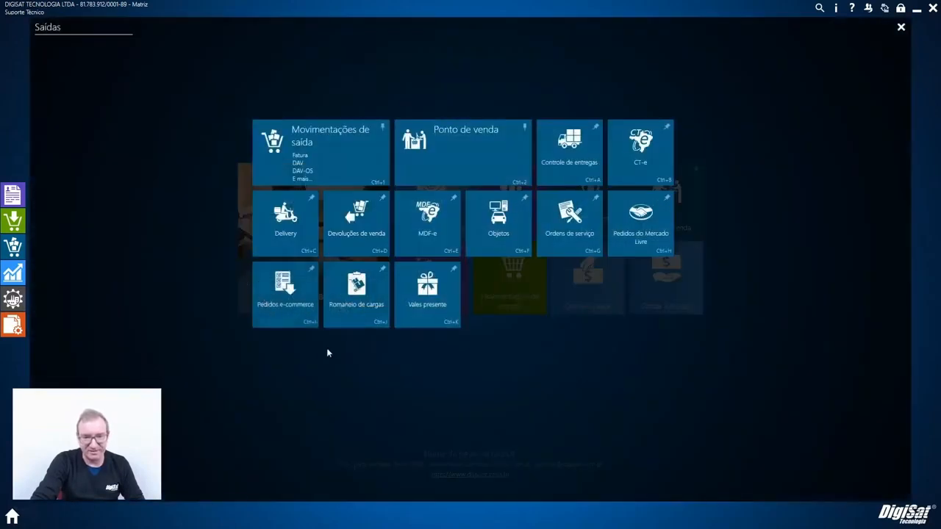
{"action": "left_click", "coordinate": [358, 321]}
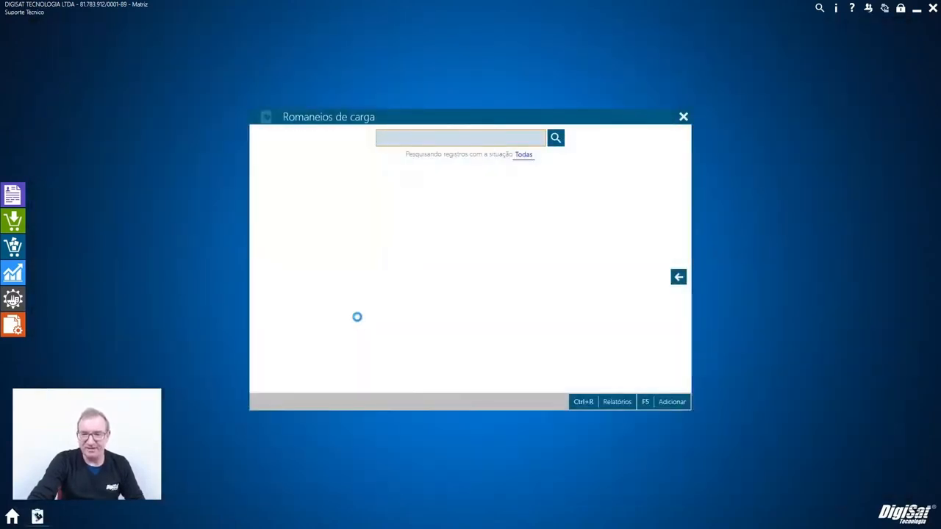
{"action": "left_click", "coordinate": [616, 402]}
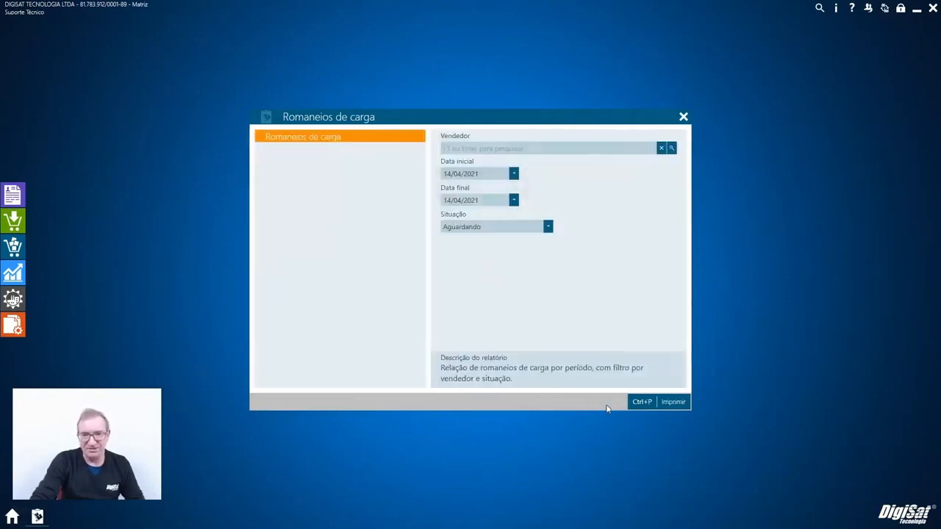
{"action": "left_click", "coordinate": [683, 117]}
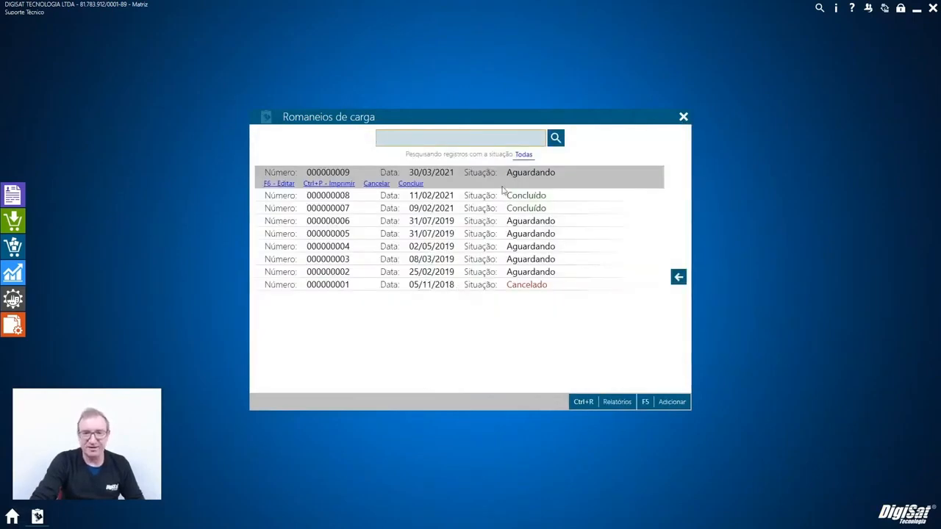
{"action": "key", "text": "Tab"}
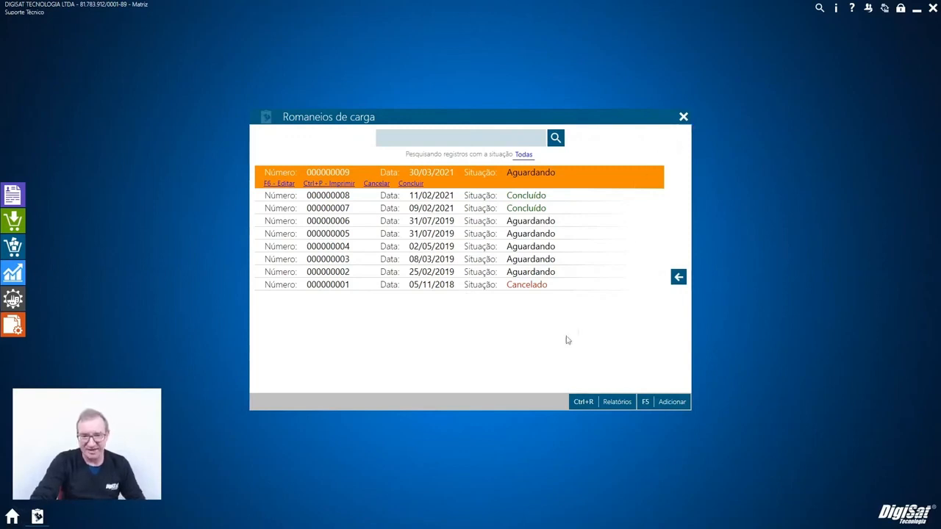
{"action": "left_click", "coordinate": [684, 119]}
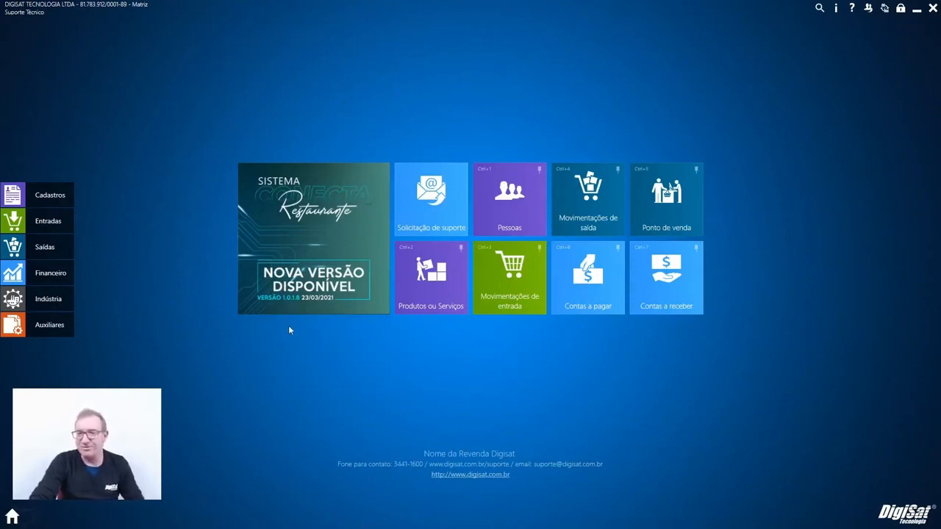
- View the active Vales presente from Saídas, close the list, and glance over the Saídas module once more
{"action": "left_click", "coordinate": [39, 247]}
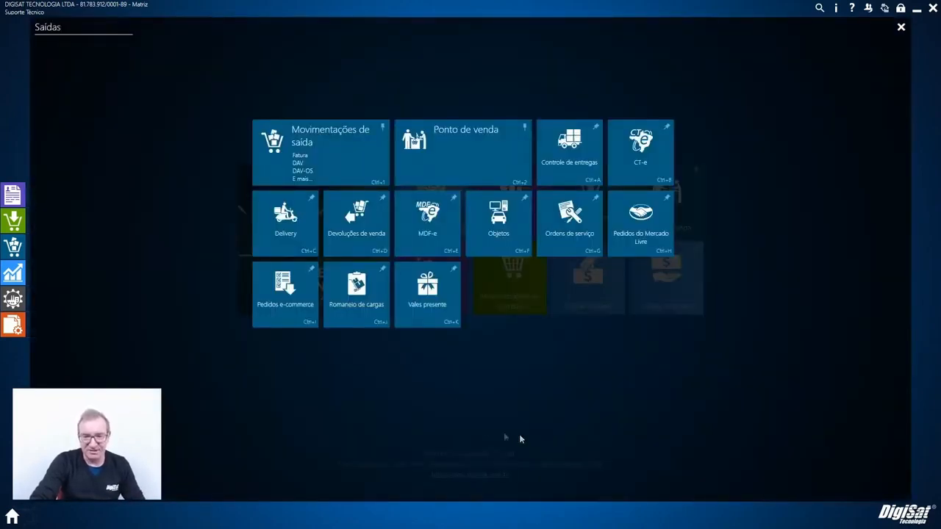
{"action": "left_click", "coordinate": [428, 318]}
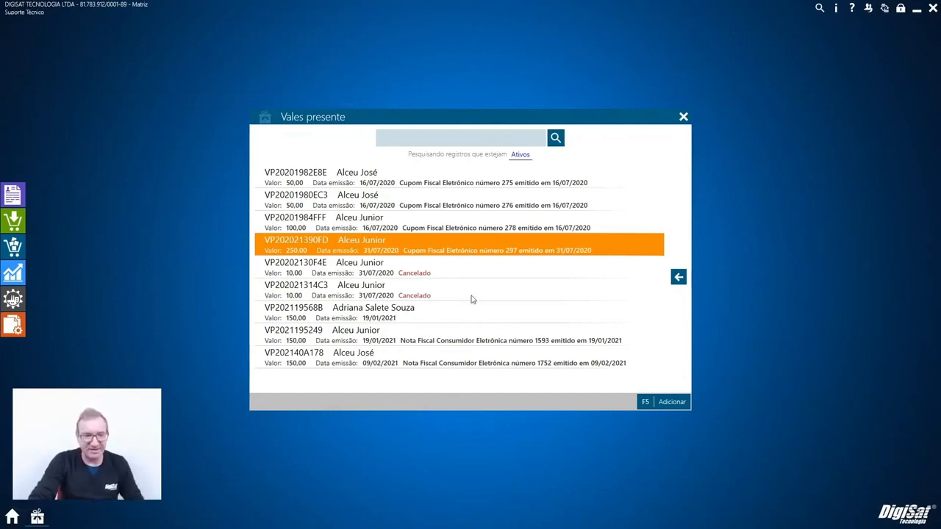
{"action": "left_click", "coordinate": [25, 250]}
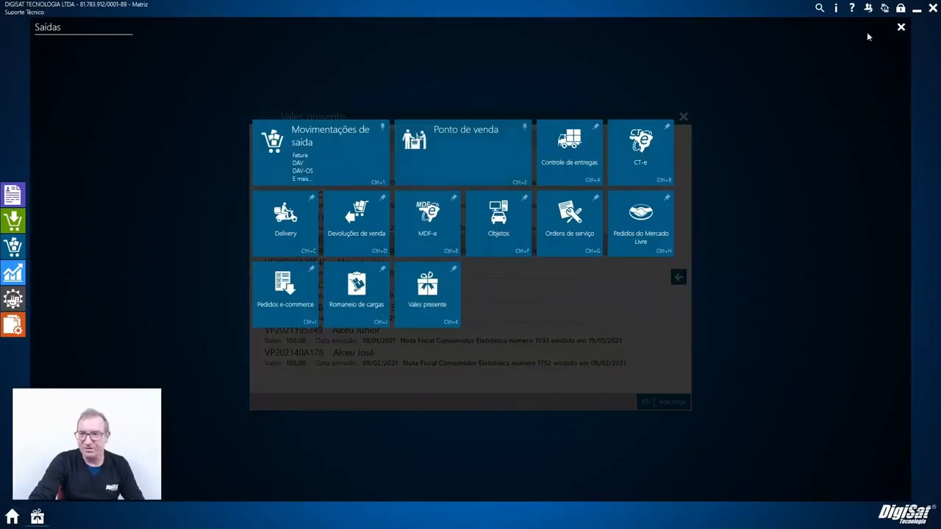
{"action": "left_click", "coordinate": [902, 29]}
{"action": "left_click", "coordinate": [685, 118]}
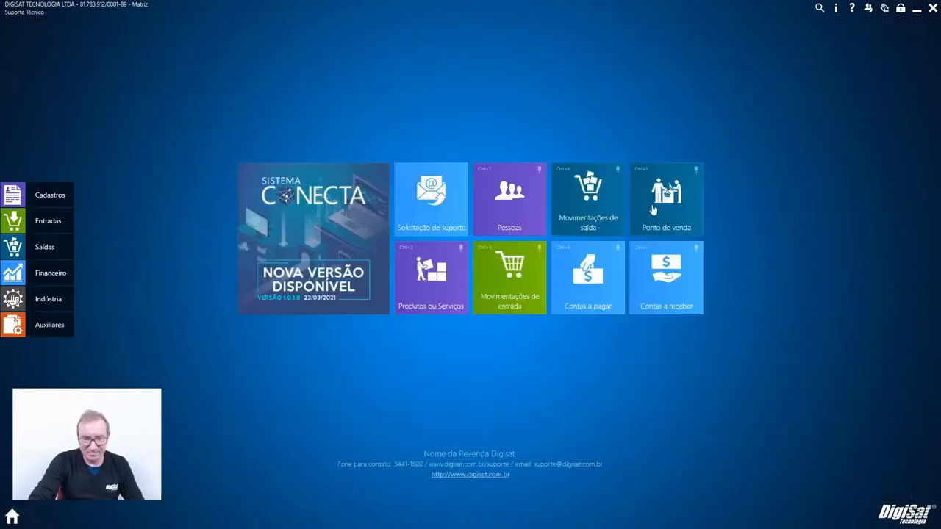
{"action": "left_click", "coordinate": [17, 254]}
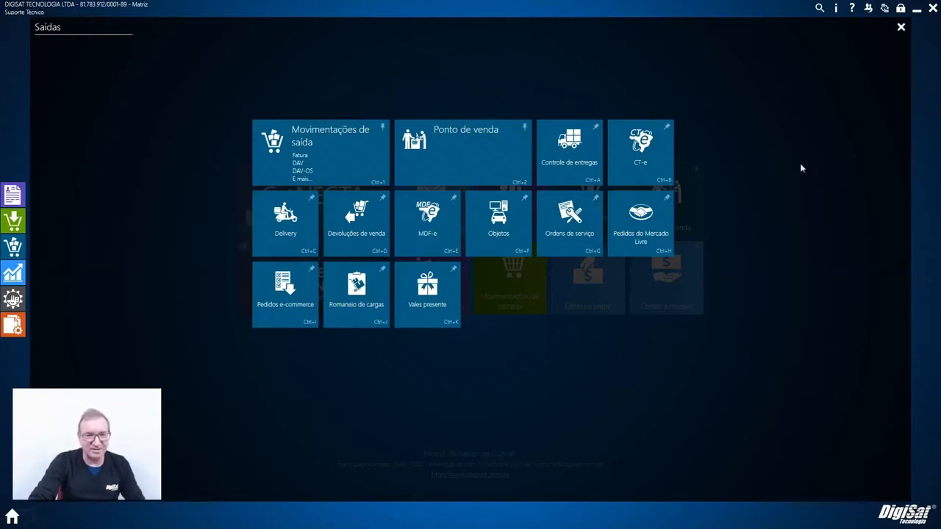
{"action": "left_click", "coordinate": [900, 27]}
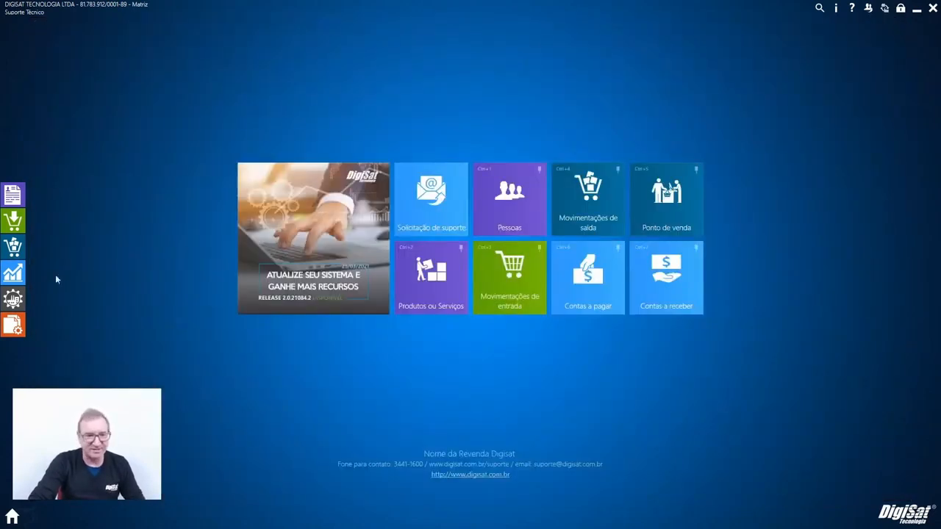
- Open Contas a pagar from Financeiro, view its blank inclusion form, and leave the form without saving
{"action": "left_click", "coordinate": [15, 271]}
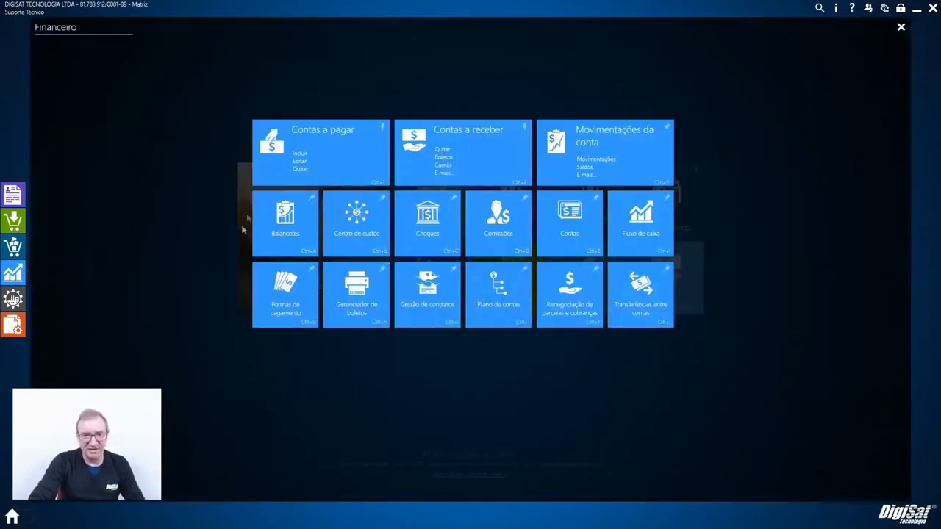
{"action": "left_click", "coordinate": [312, 181]}
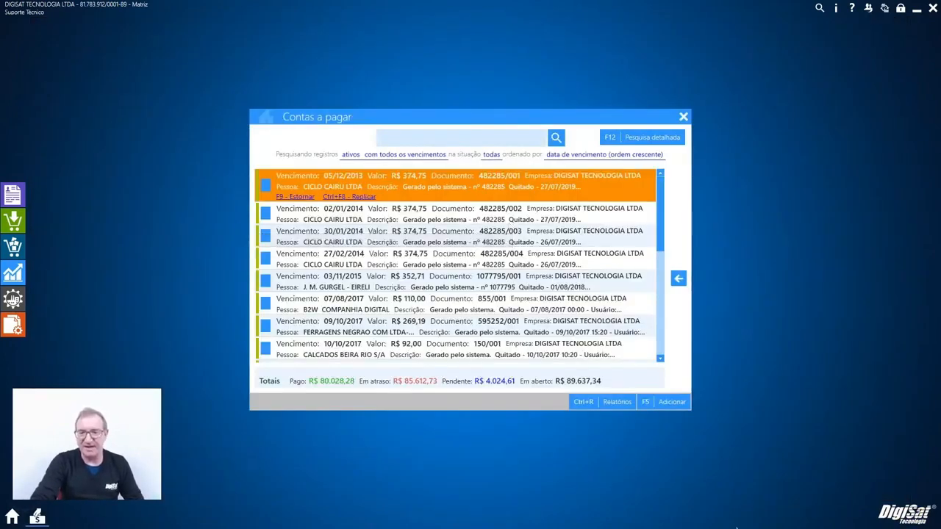
{"action": "left_click", "coordinate": [675, 404]}
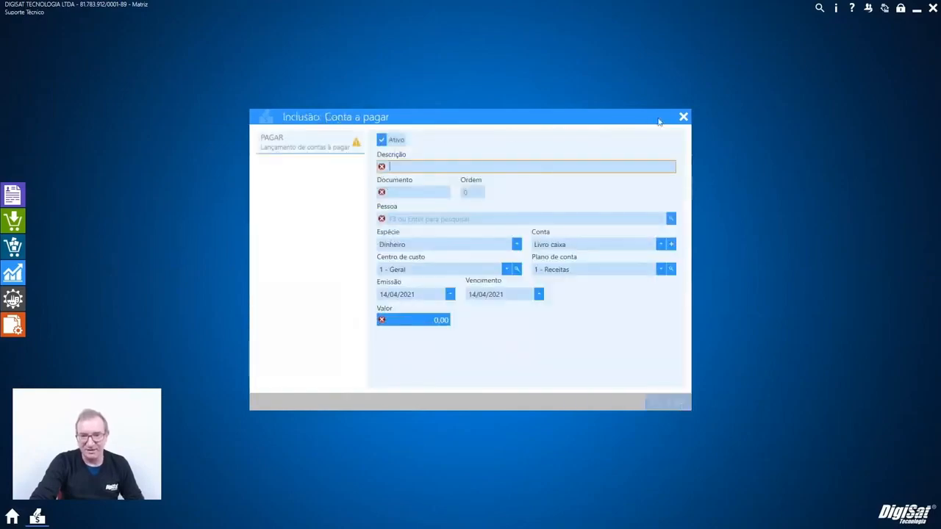
{"action": "left_click", "coordinate": [683, 117]}
{"action": "left_click", "coordinate": [573, 347]}
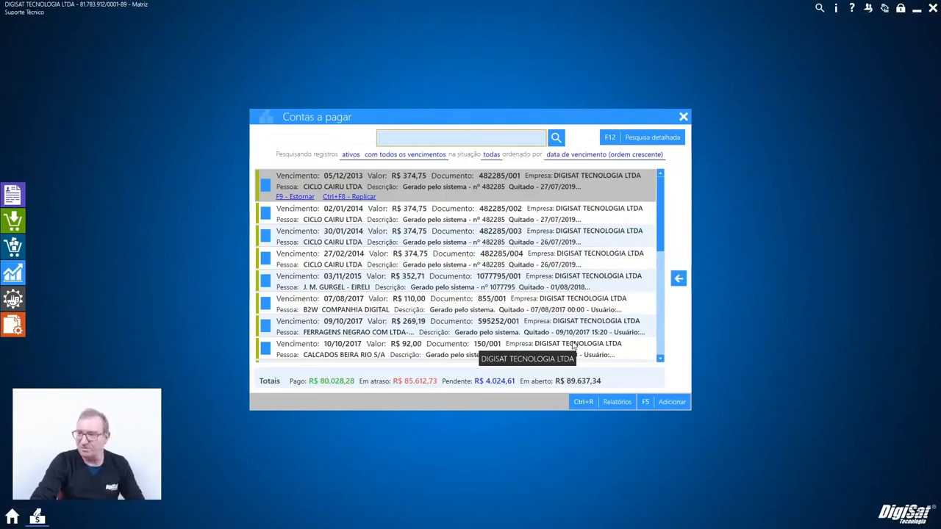
- Open Movimentações de entrada from Entradas, view its purchase and import options, and close it to return to Contas a pagar
{"action": "left_click", "coordinate": [12, 220]}
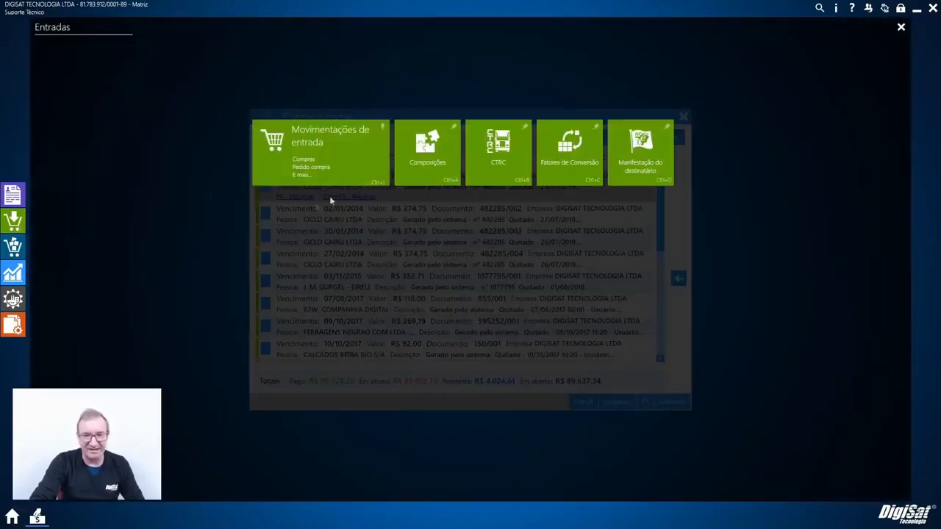
{"action": "left_click", "coordinate": [347, 158]}
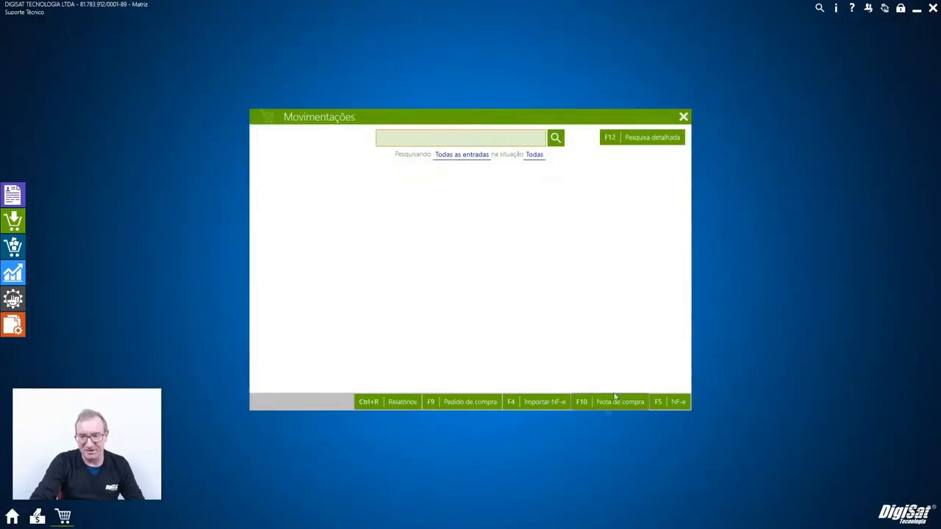
{"action": "left_click", "coordinate": [684, 117]}
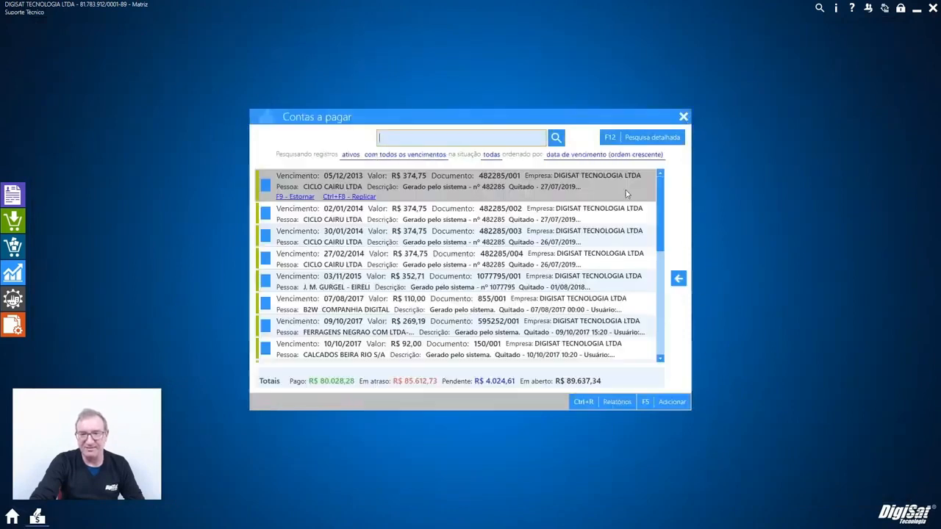
- Mark the settled bill due 05/12/2013 to view the actions available for it, and unmark it
{"action": "left_click", "coordinate": [426, 190]}
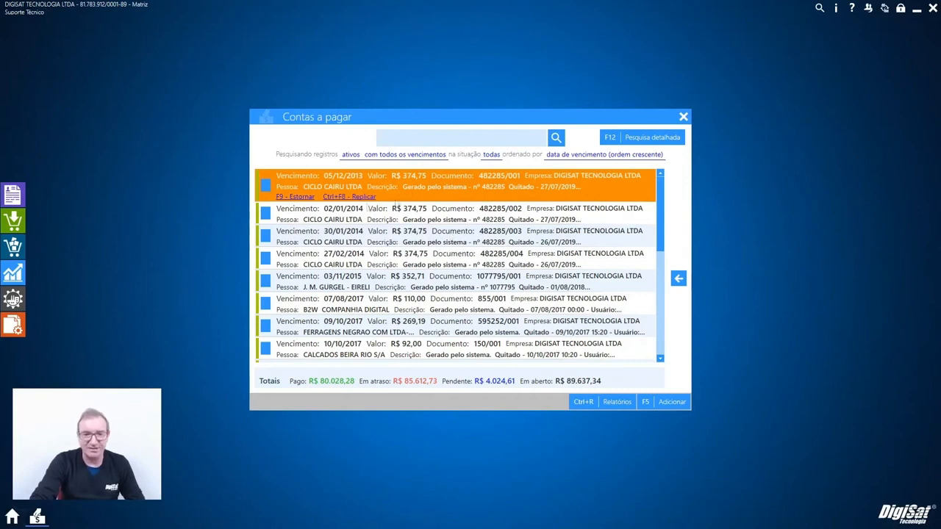
{"action": "left_click", "coordinate": [266, 185]}
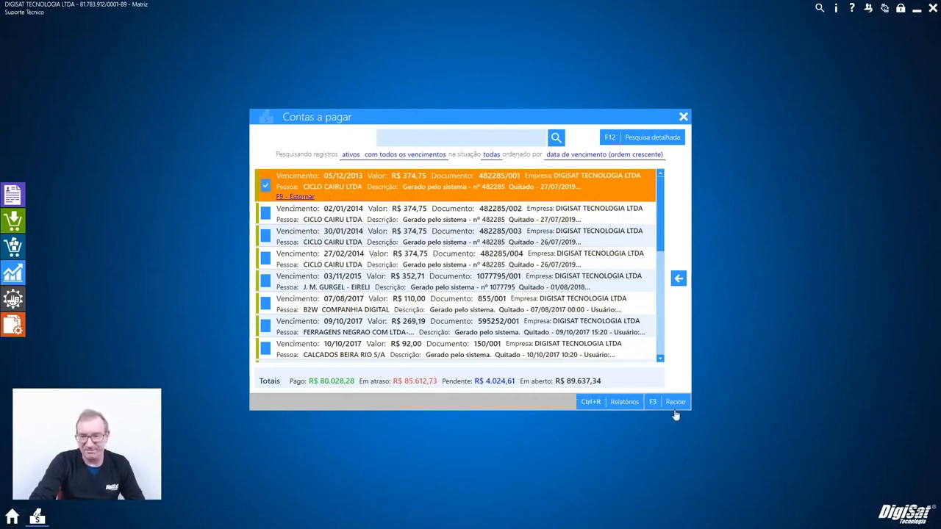
{"action": "left_click", "coordinate": [265, 187]}
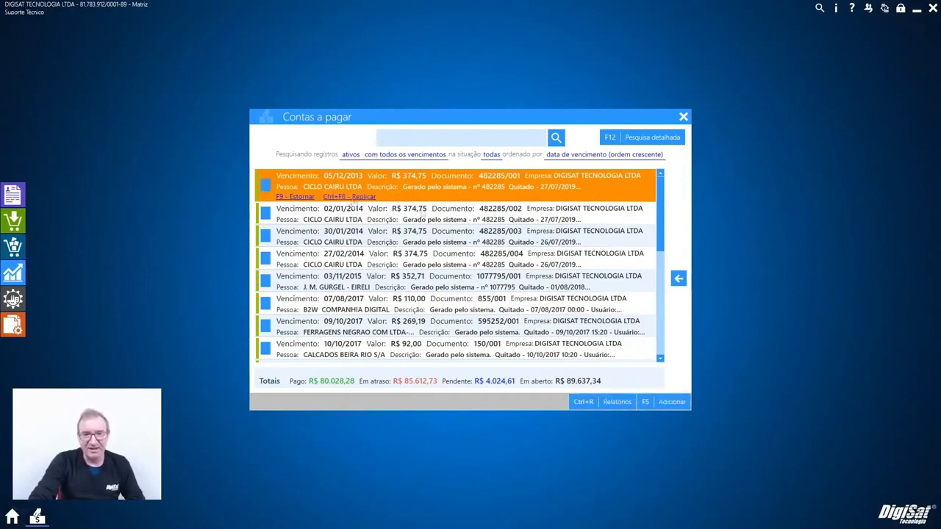
- View the payables report options and the detailed search filters, and return to the basic search
{"action": "left_click", "coordinate": [601, 411]}
{"action": "left_click", "coordinate": [683, 118]}
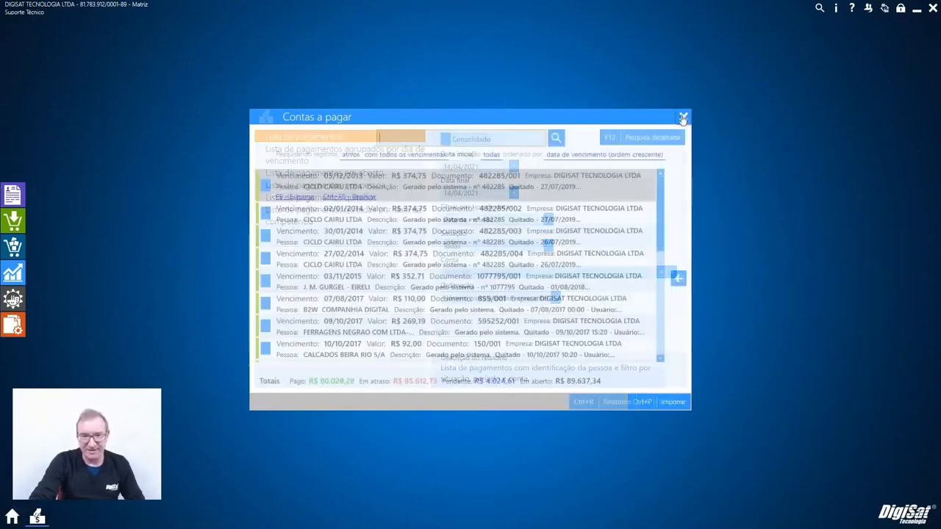
{"action": "left_click", "coordinate": [646, 140]}
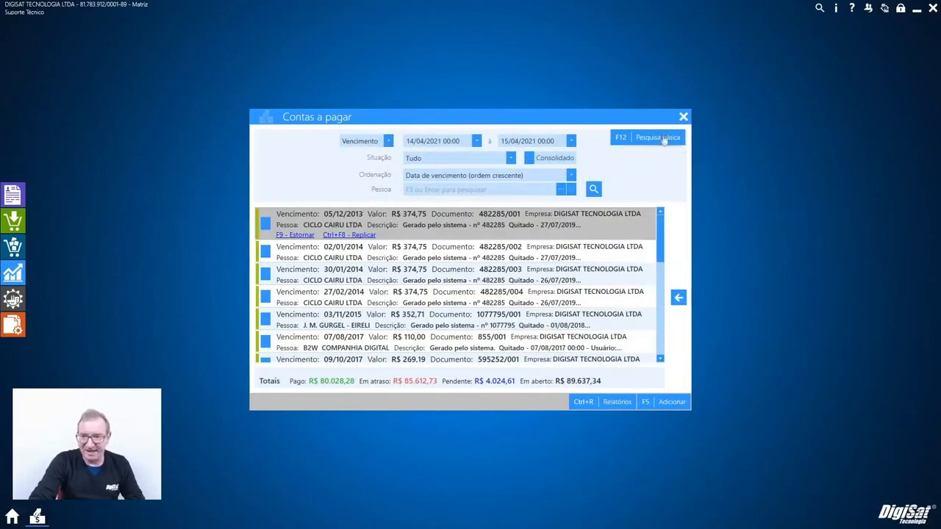
{"action": "left_click", "coordinate": [664, 139]}
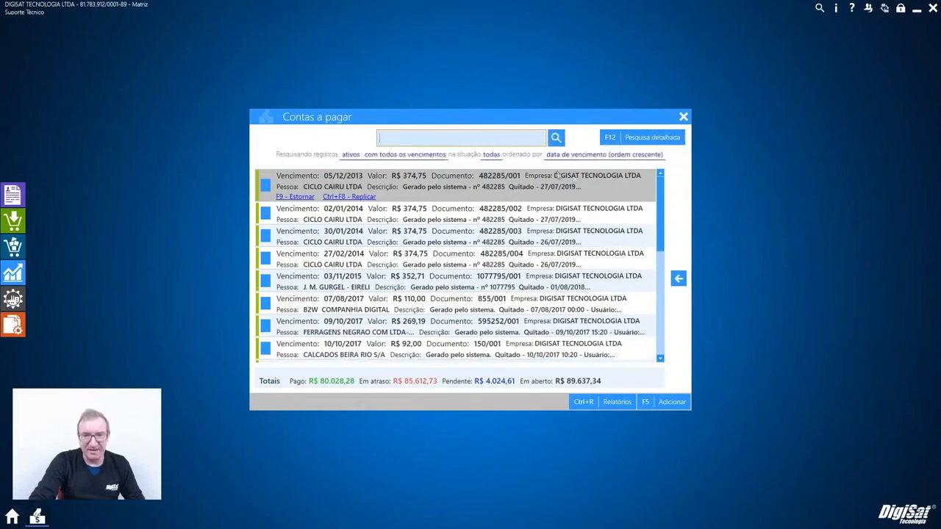
- Filter the payables by the situation pendente and mark the first three bills to view the Quitar option
{"action": "left_click", "coordinate": [494, 156]}
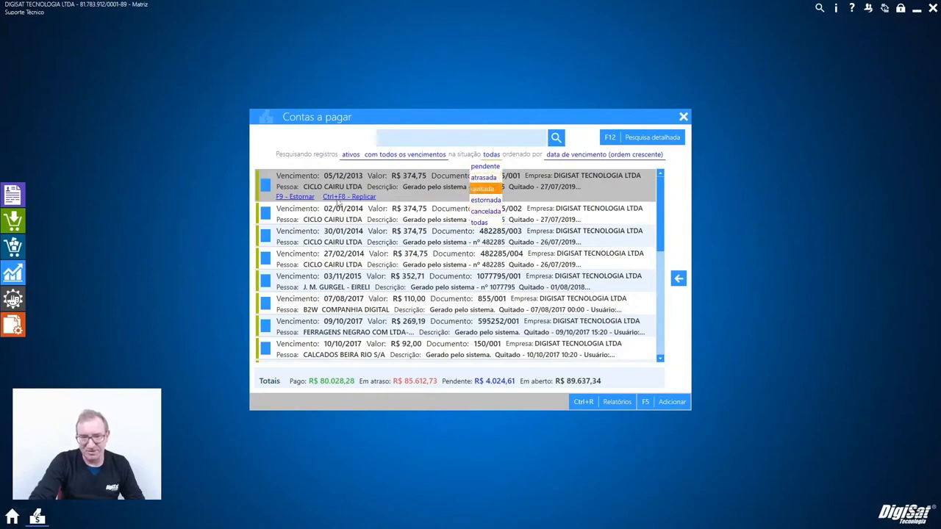
{"action": "left_click", "coordinate": [486, 166]}
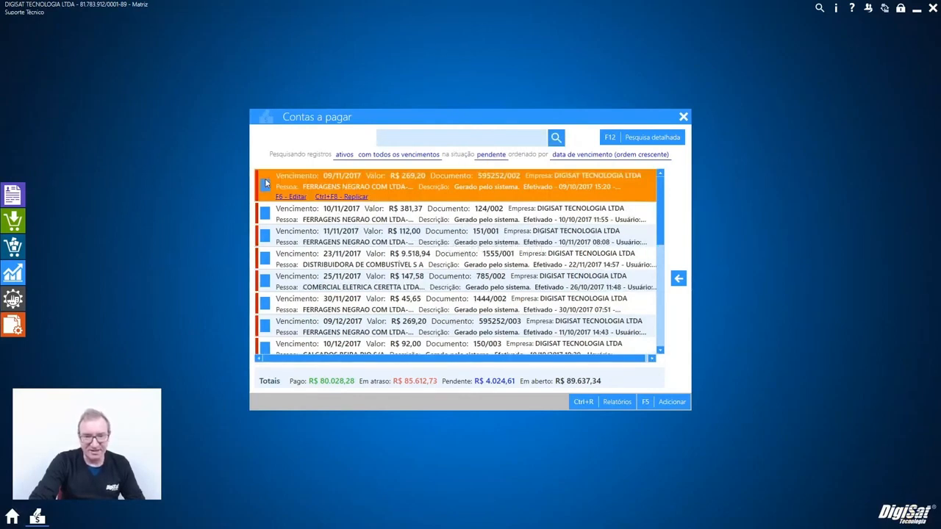
{"action": "left_click", "coordinate": [266, 183]}
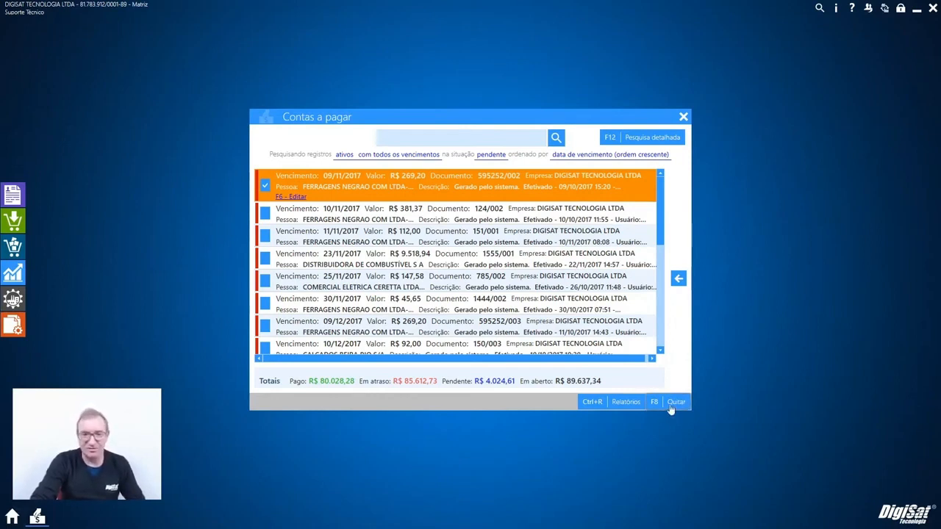
{"action": "left_click", "coordinate": [265, 213]}
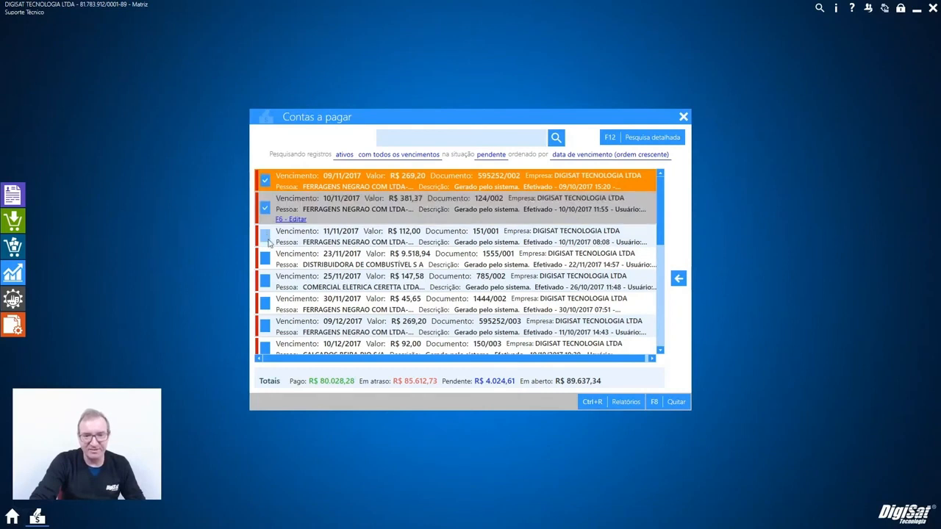
{"action": "left_click", "coordinate": [266, 236]}
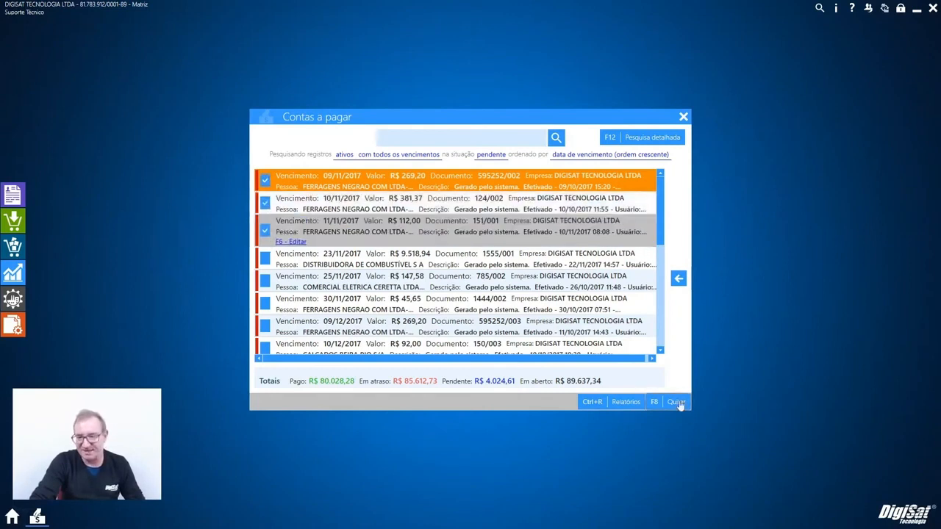
- Unmark the three selected pending bills without settling them and close Contas a pagar
{"action": "left_click", "coordinate": [265, 231]}
{"action": "left_click", "coordinate": [263, 185]}
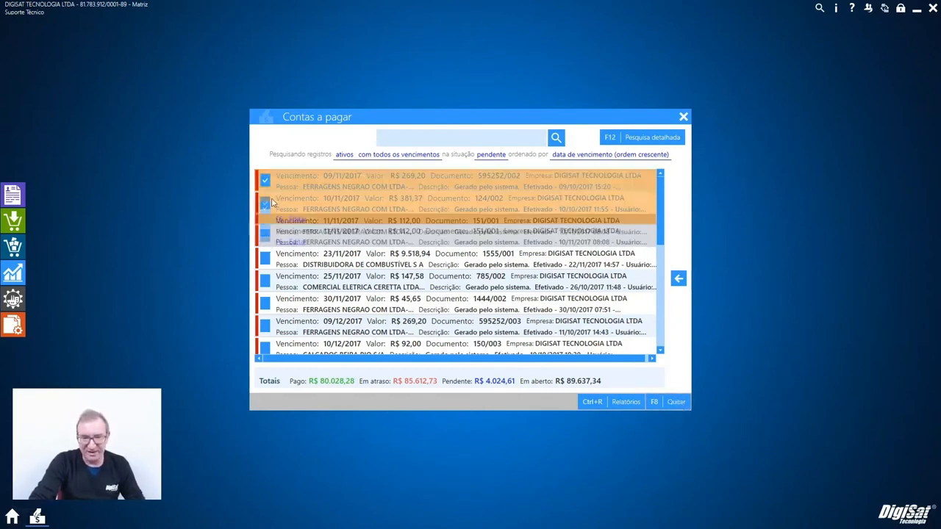
{"action": "left_click", "coordinate": [265, 213]}
{"action": "left_click", "coordinate": [264, 185]}
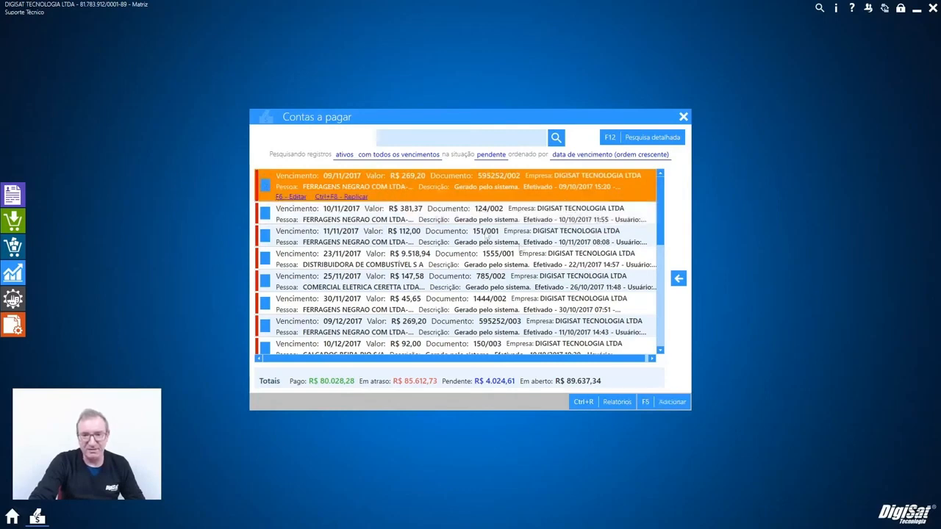
{"action": "left_click", "coordinate": [683, 116]}
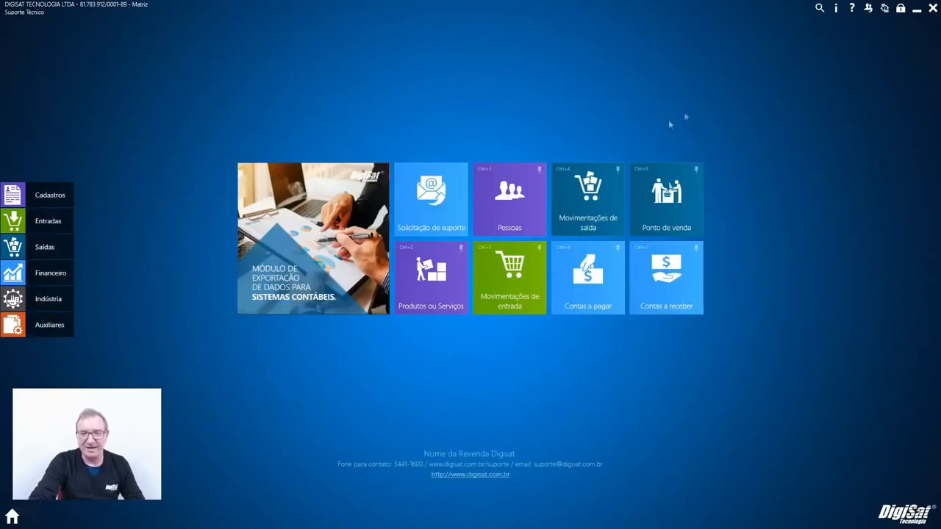
- Open Contas a receber from Financeiro and list the active receivables with all due dates and situations
{"action": "left_click", "coordinate": [34, 273]}
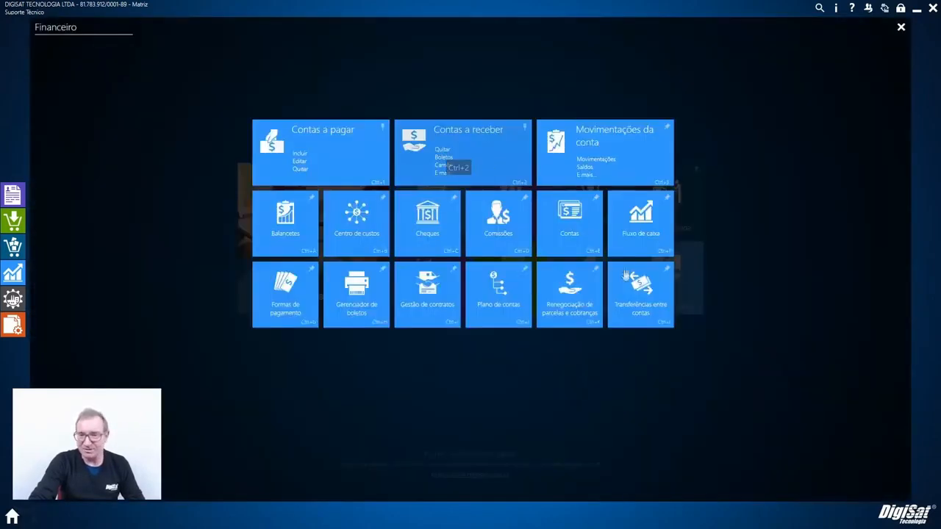
{"action": "left_click", "coordinate": [459, 163]}
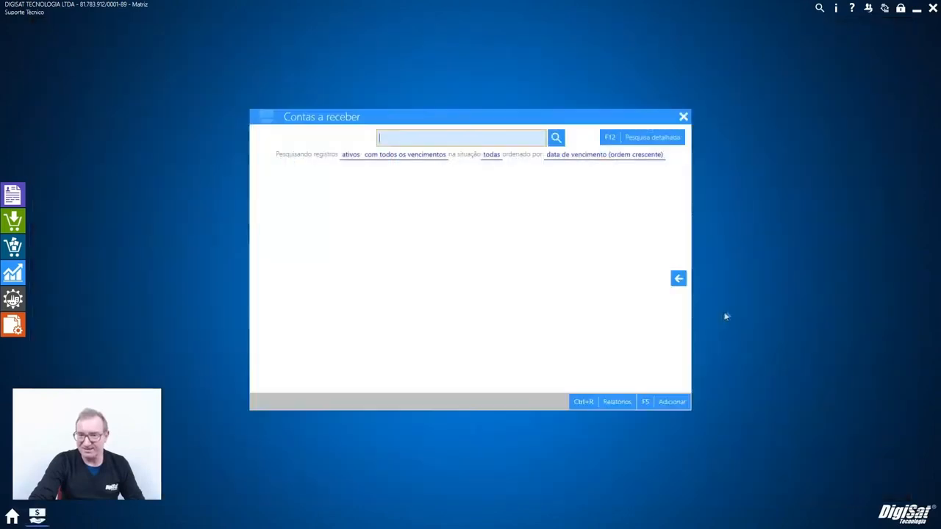
{"action": "left_click", "coordinate": [556, 137]}
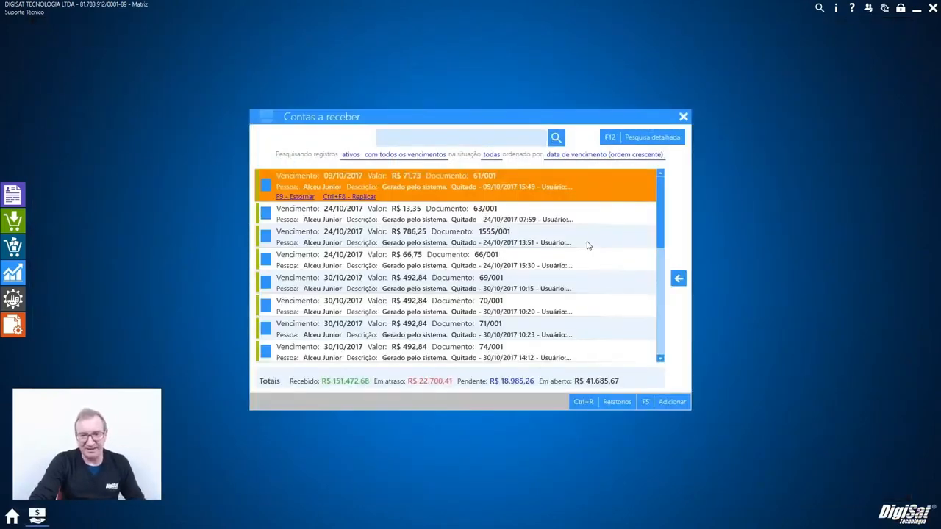
{"action": "left_click", "coordinate": [435, 141]}
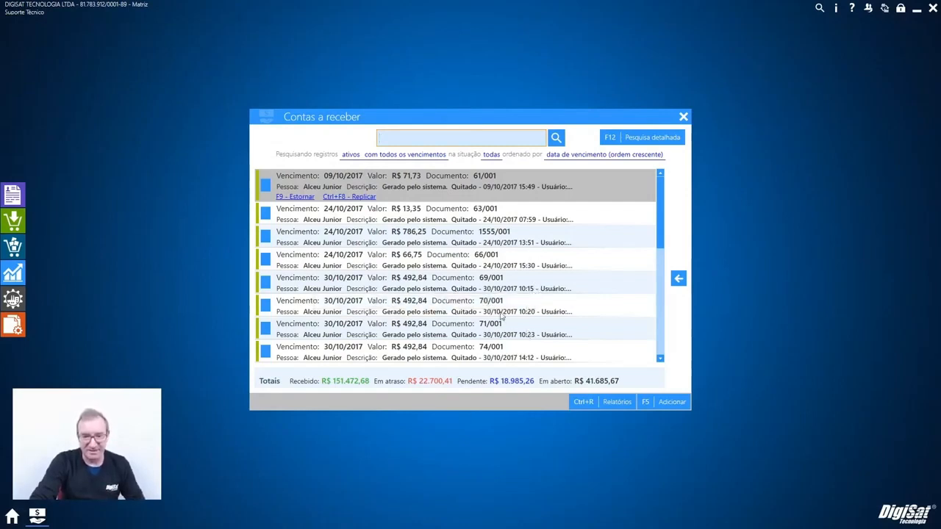
- View the blank inclusion form for a new receivable and leave it without saving
{"action": "left_click", "coordinate": [663, 407]}
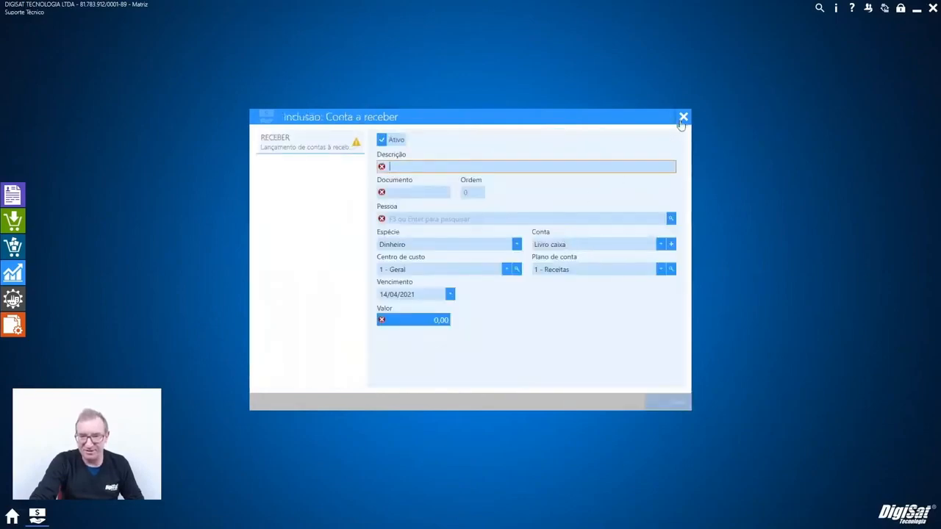
{"action": "left_click", "coordinate": [683, 117]}
{"action": "left_click", "coordinate": [578, 349]}
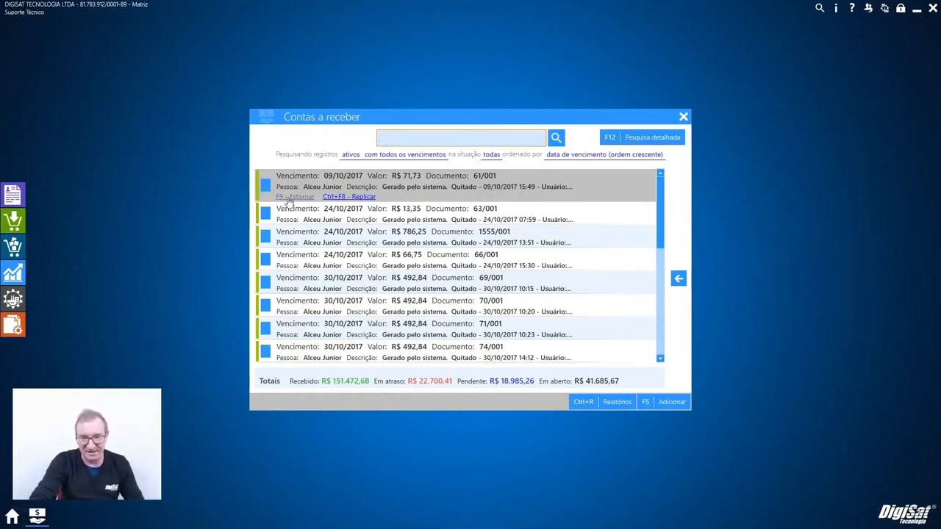
- Mark and unmark the receivable due 09/10/2017 to view its actions, and look over the receivables report options
{"action": "left_click", "coordinate": [265, 187]}
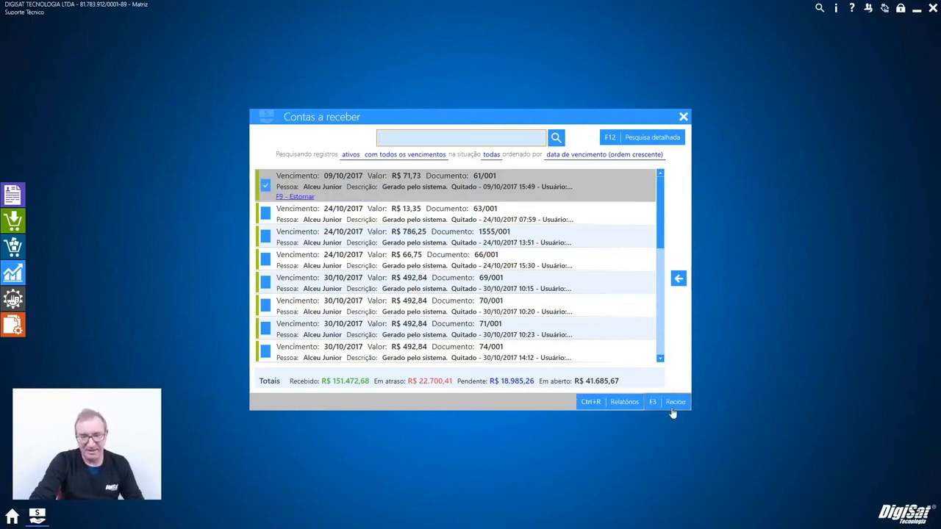
{"action": "left_click", "coordinate": [266, 187]}
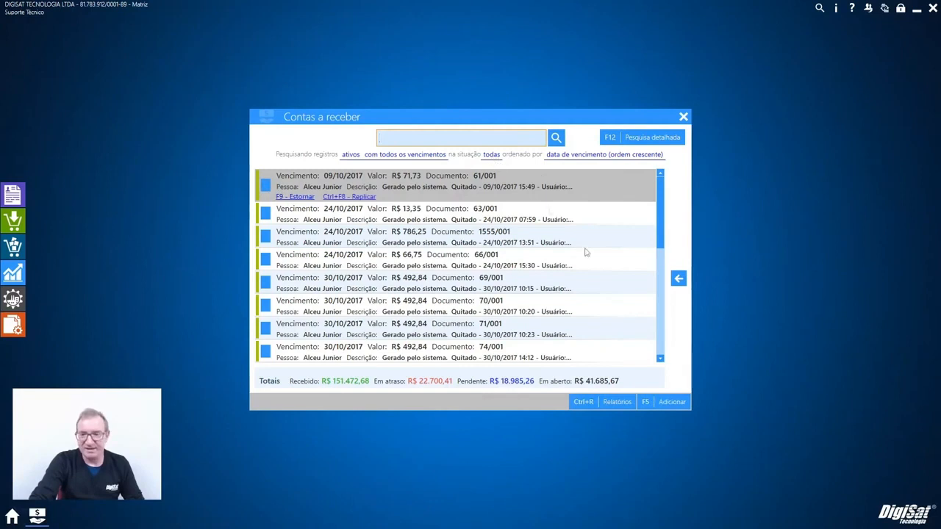
{"action": "left_click", "coordinate": [598, 403]}
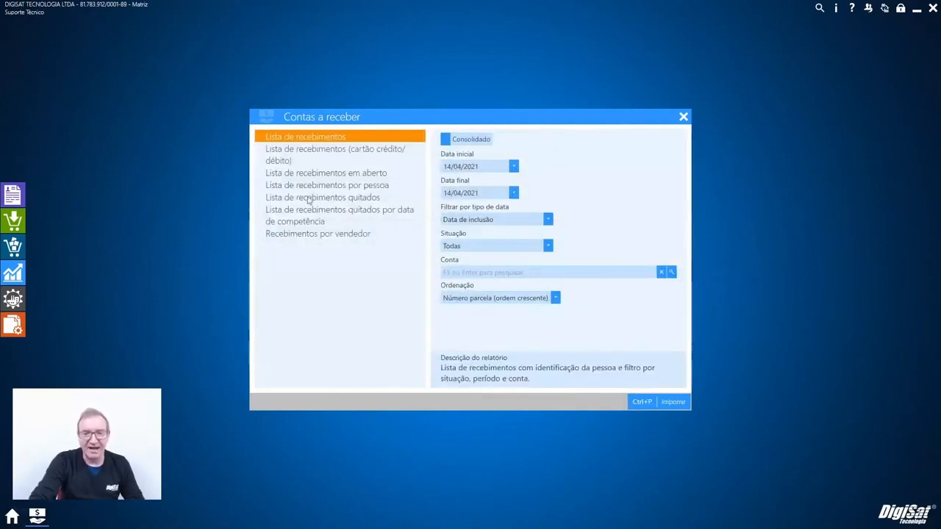
{"action": "left_click", "coordinate": [689, 167]}
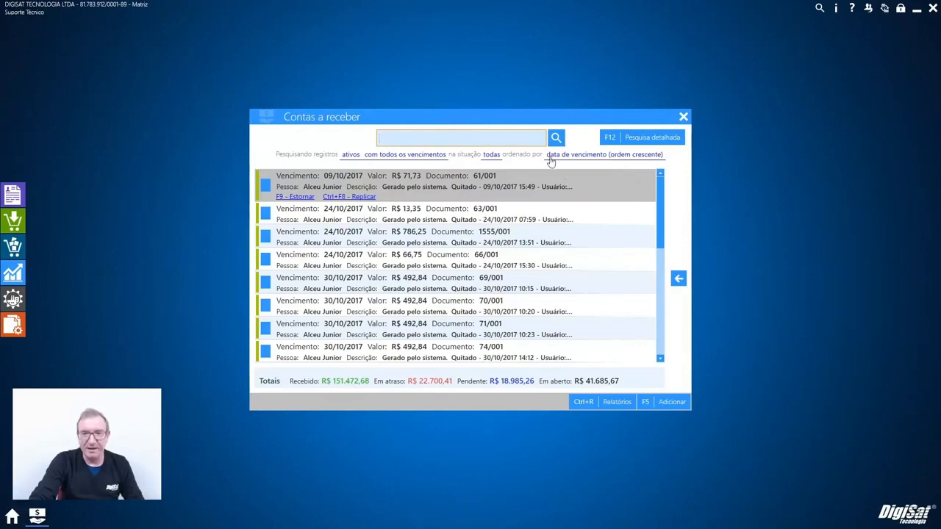
- Filter the accounts receivable by the "pendente" status and tick the first three records in the list
{"action": "left_click", "coordinate": [494, 155]}
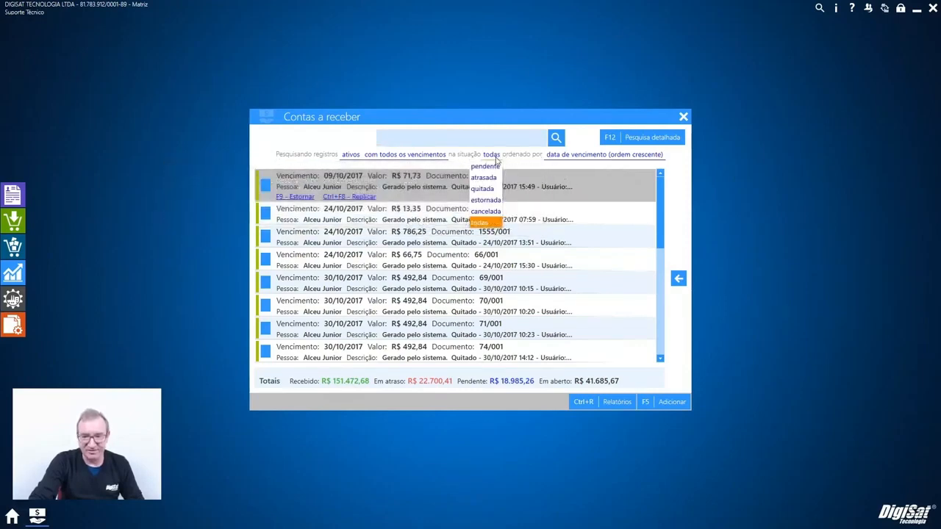
{"action": "left_click", "coordinate": [485, 166]}
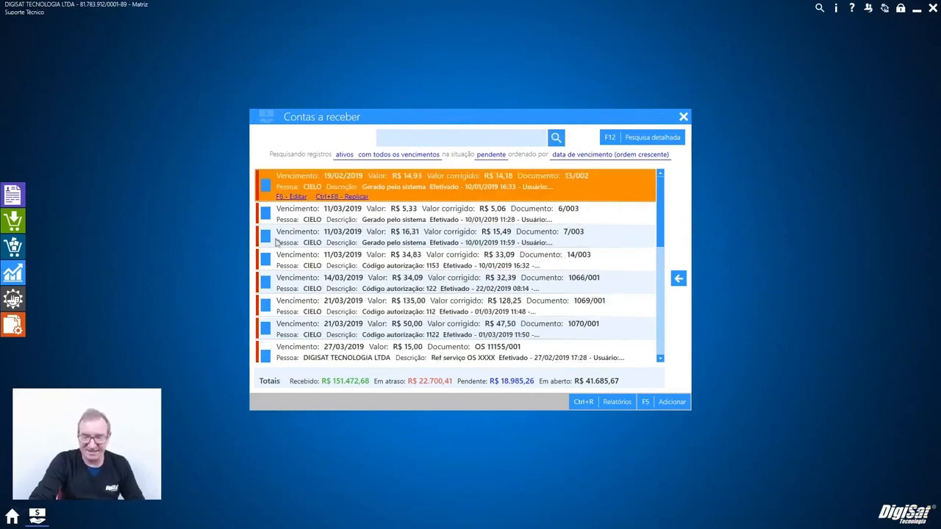
{"action": "left_click", "coordinate": [264, 186]}
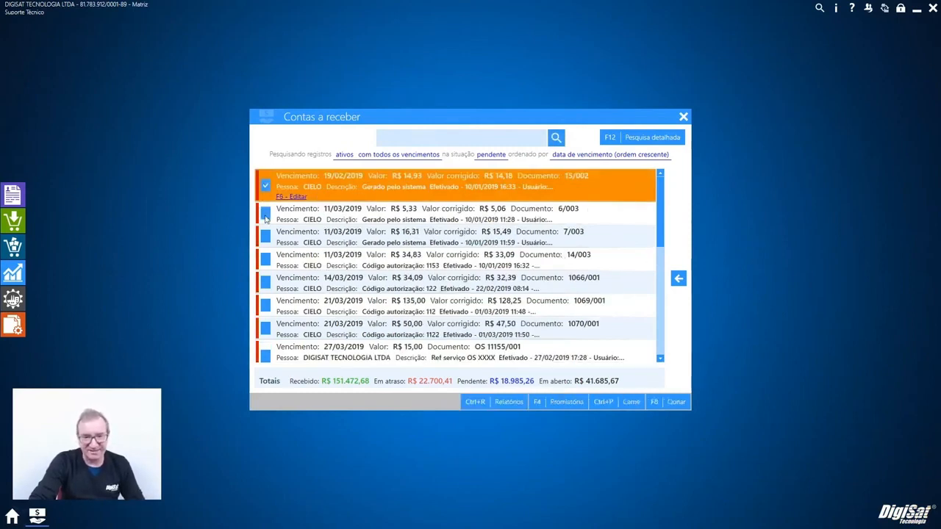
{"action": "left_click", "coordinate": [266, 213]}
{"action": "left_click", "coordinate": [265, 227]}
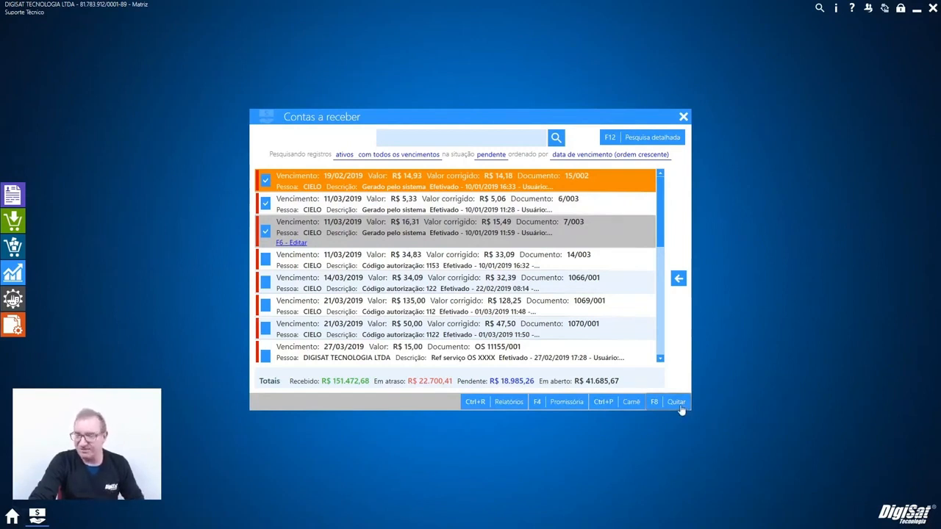
- Clear the three ticked receivables and tick only the R$ 5,33 and R$ 16,31 CIELO records due 11/03/2019
{"action": "left_click", "coordinate": [266, 231]}
{"action": "left_click", "coordinate": [266, 203]}
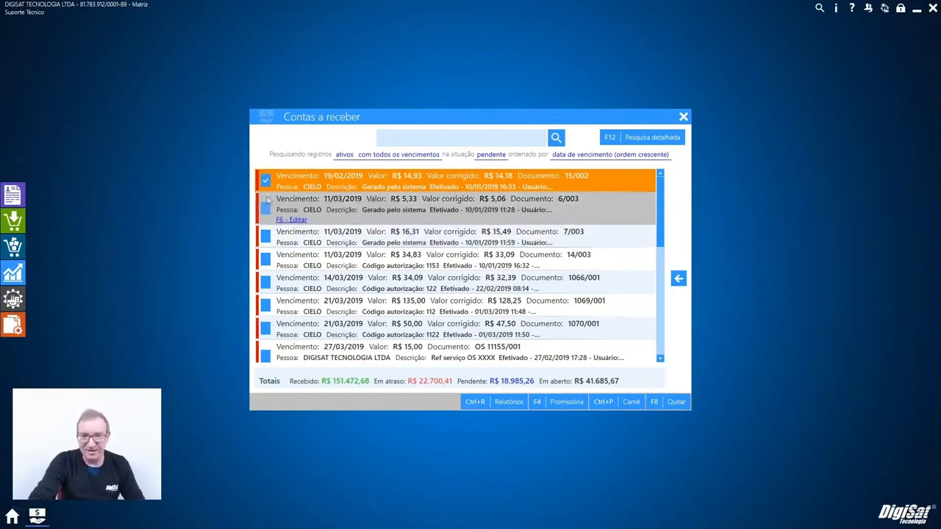
{"action": "left_click", "coordinate": [266, 180]}
{"action": "left_click", "coordinate": [266, 210]}
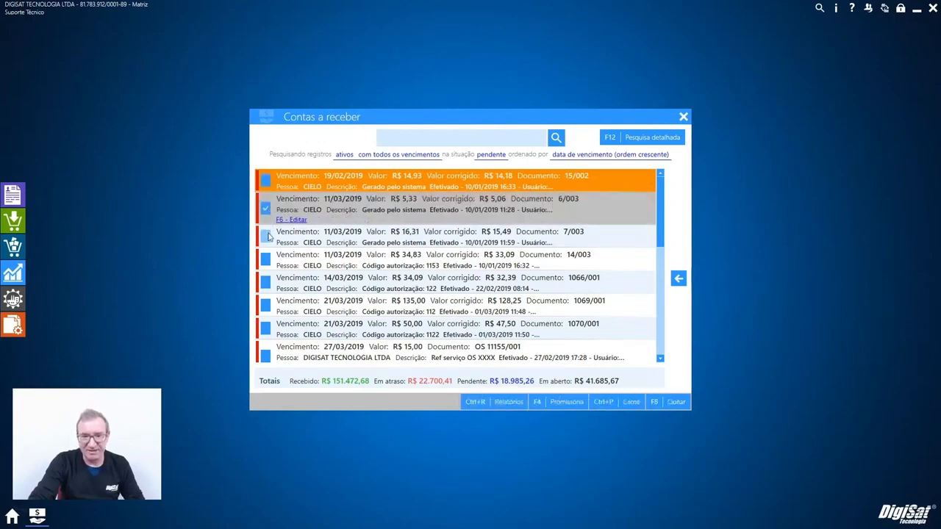
{"action": "left_click", "coordinate": [265, 236]}
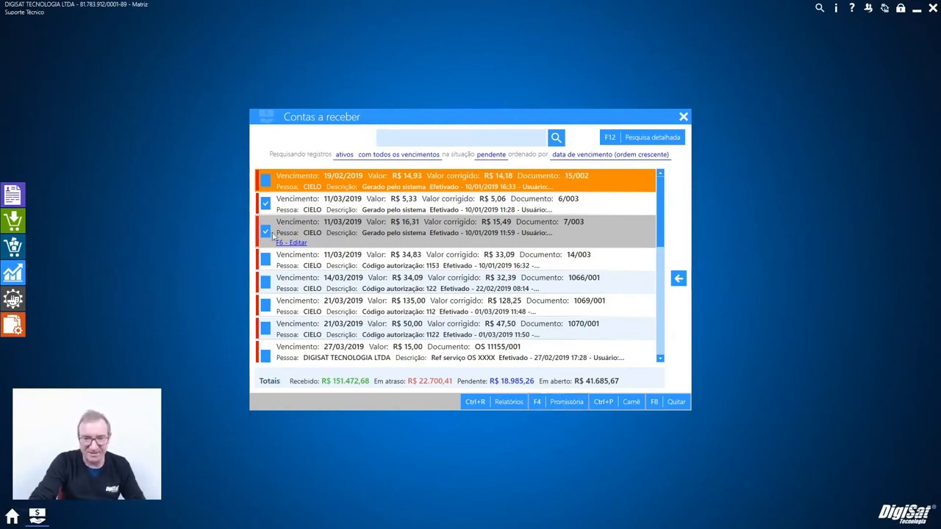
- Replace the ticked receivables with the CIELO record due 19/02/2019 and the DIGISAT TECNOLOGIA LTDA record due 27/03/2019
{"action": "left_click", "coordinate": [265, 232]}
{"action": "left_click", "coordinate": [266, 204]}
{"action": "left_click", "coordinate": [266, 185]}
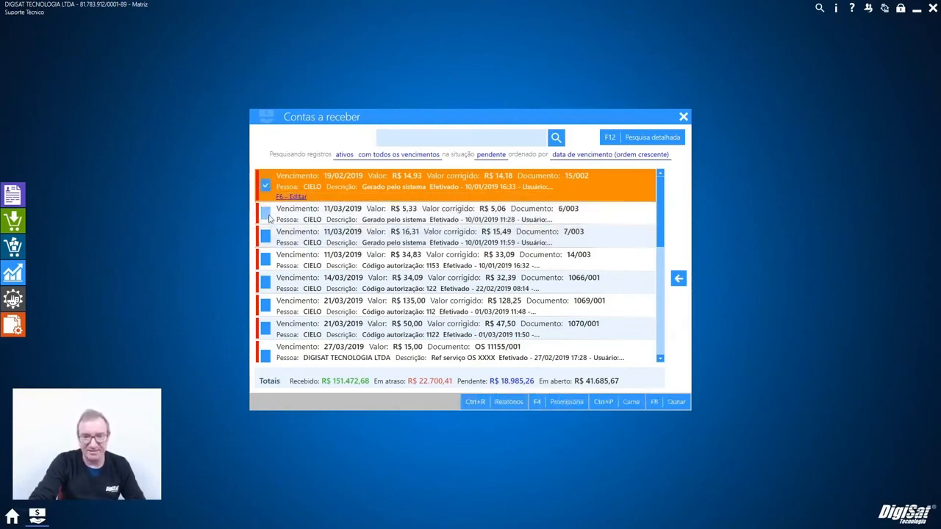
{"action": "scroll", "coordinate": [456, 309], "scroll_direction": "down", "scroll_amount": 4}
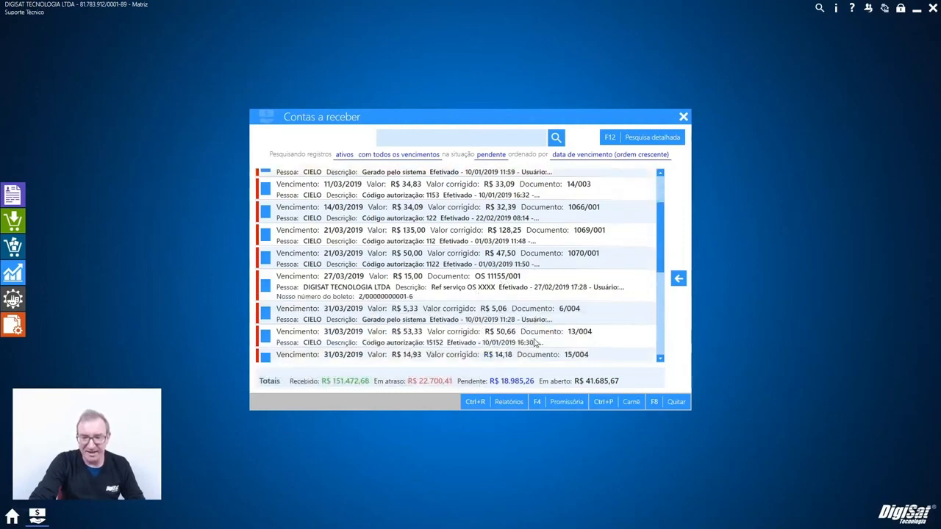
{"action": "left_click", "coordinate": [374, 267]}
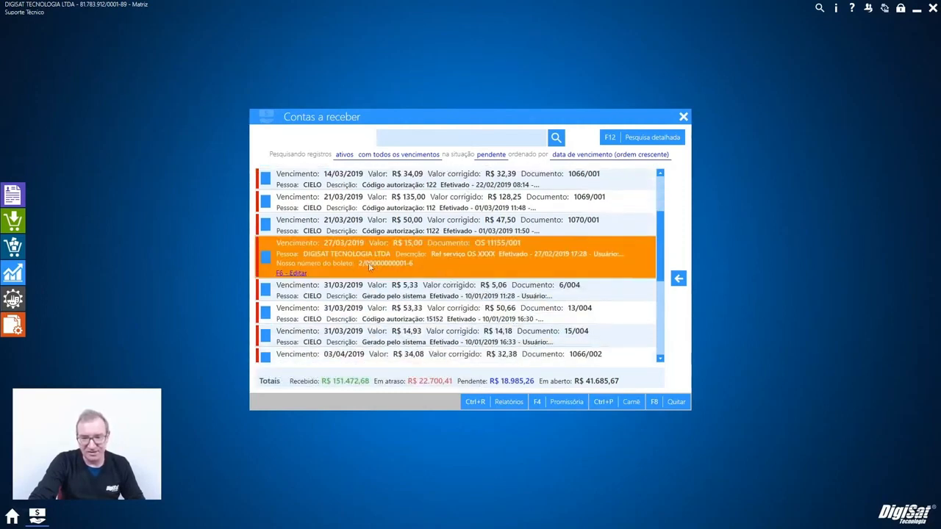
{"action": "left_click", "coordinate": [265, 257]}
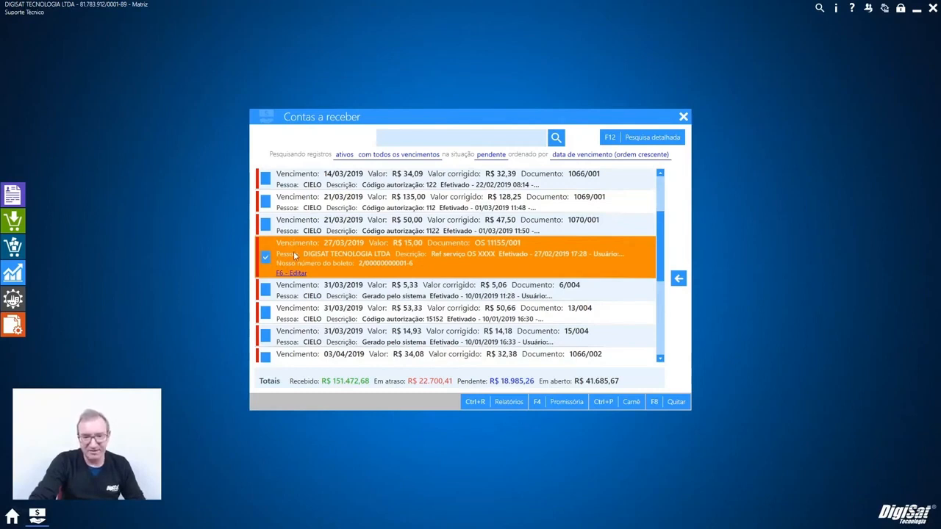
- Untick the CIELO record due 19/02/2019 and leave only the DIGISAT TECNOLOGIA LTDA boleto record ticked
{"action": "scroll", "coordinate": [337, 250], "scroll_direction": "up", "scroll_amount": 2}
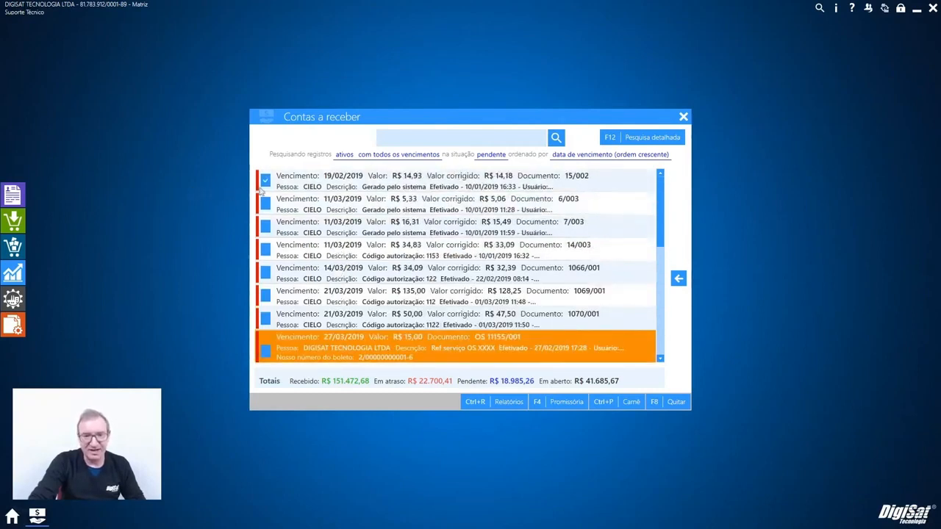
{"action": "left_click", "coordinate": [265, 183]}
{"action": "scroll", "coordinate": [267, 243], "scroll_direction": "down", "scroll_amount": 3}
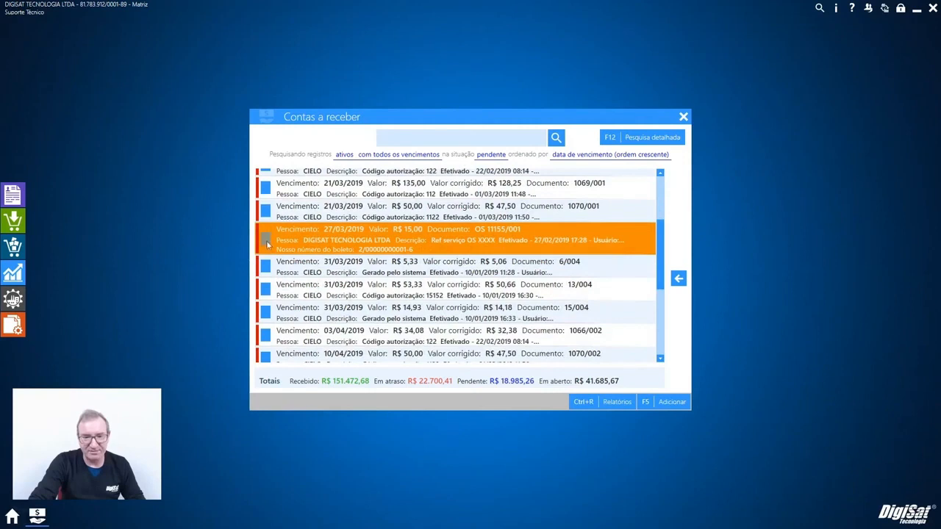
{"action": "left_click", "coordinate": [266, 242]}
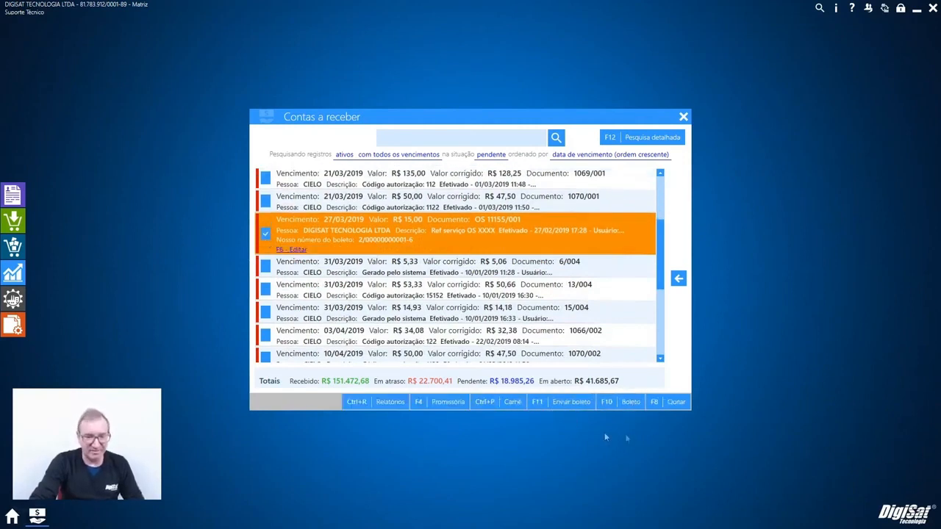
- Toggle the DIGISAT TECNOLOGIA LTDA record's selection to compare the available actions, leaving it unticked
{"action": "left_click", "coordinate": [268, 236]}
{"action": "left_click", "coordinate": [267, 235]}
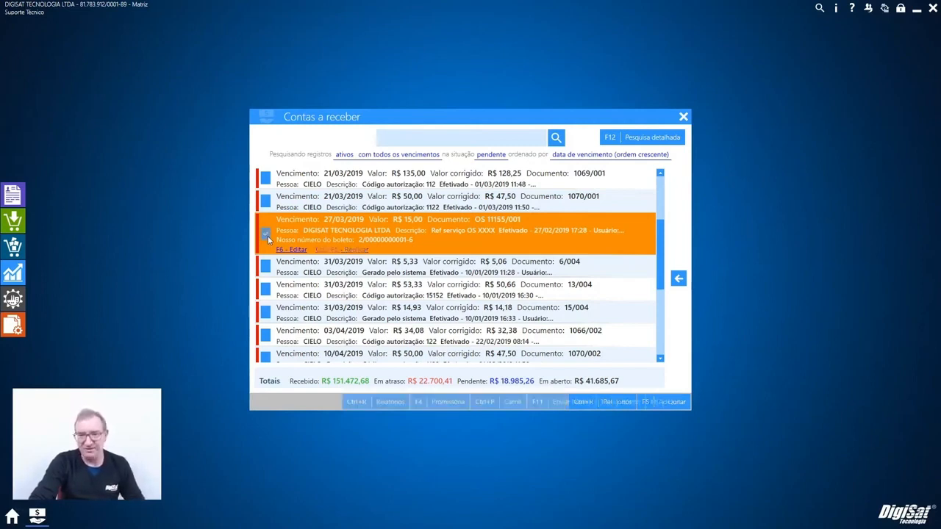
{"action": "left_click", "coordinate": [268, 236]}
{"action": "left_click", "coordinate": [267, 236]}
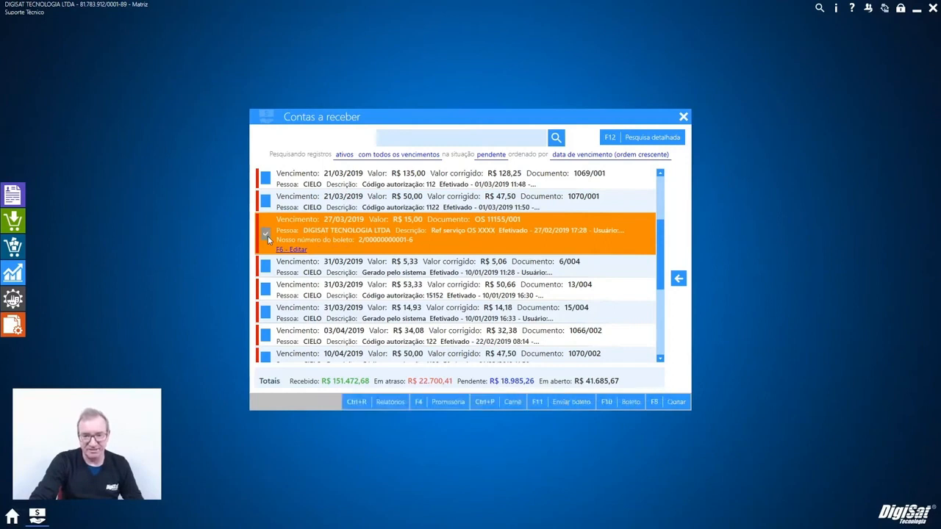
{"action": "left_click", "coordinate": [268, 236]}
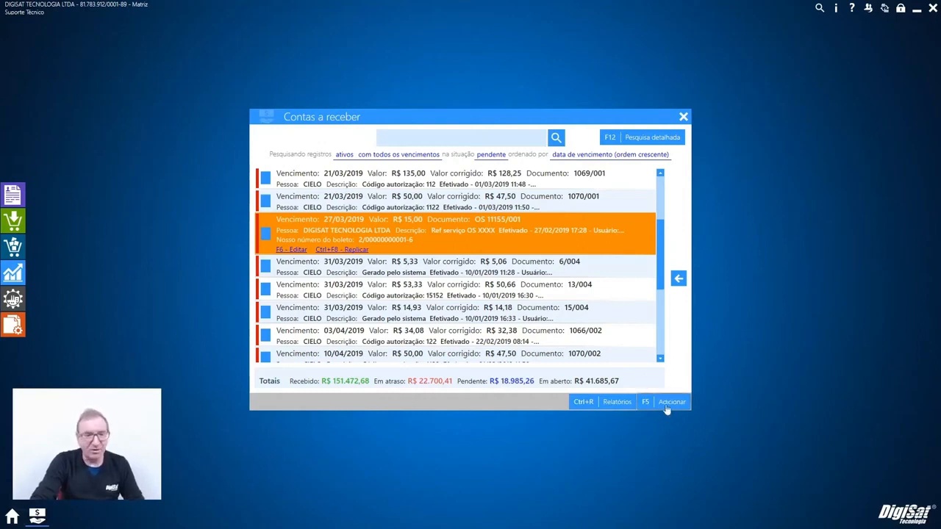
- View the outgoing movements window, and close both it and the accounts receivable window
{"action": "left_click", "coordinate": [13, 247]}
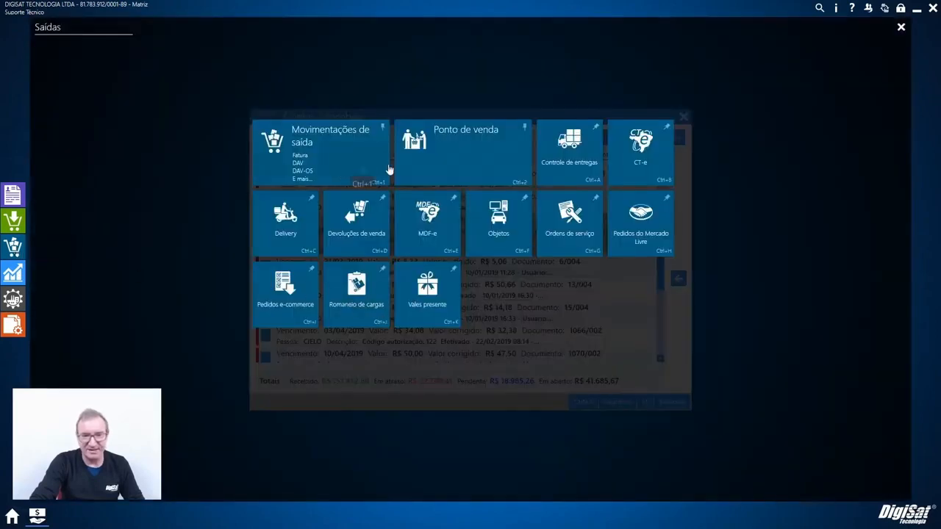
{"action": "left_click", "coordinate": [313, 169]}
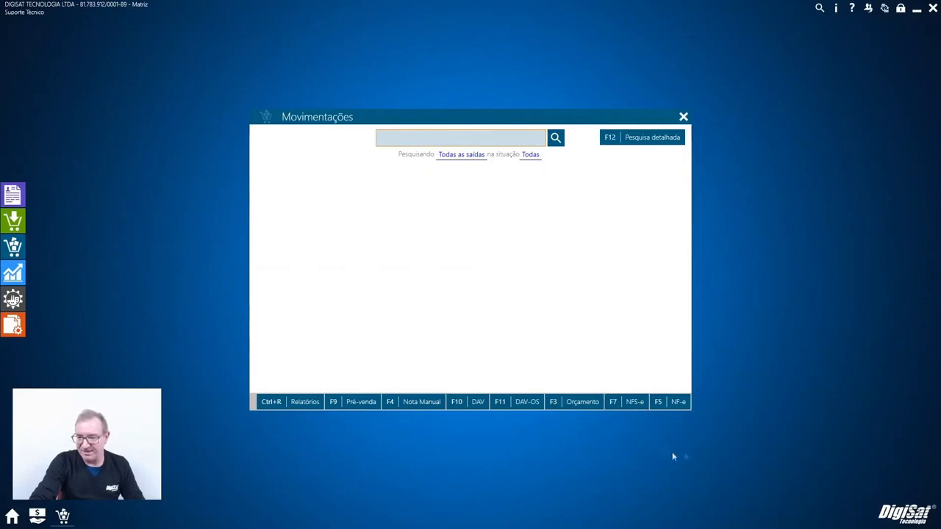
{"action": "left_click", "coordinate": [683, 117]}
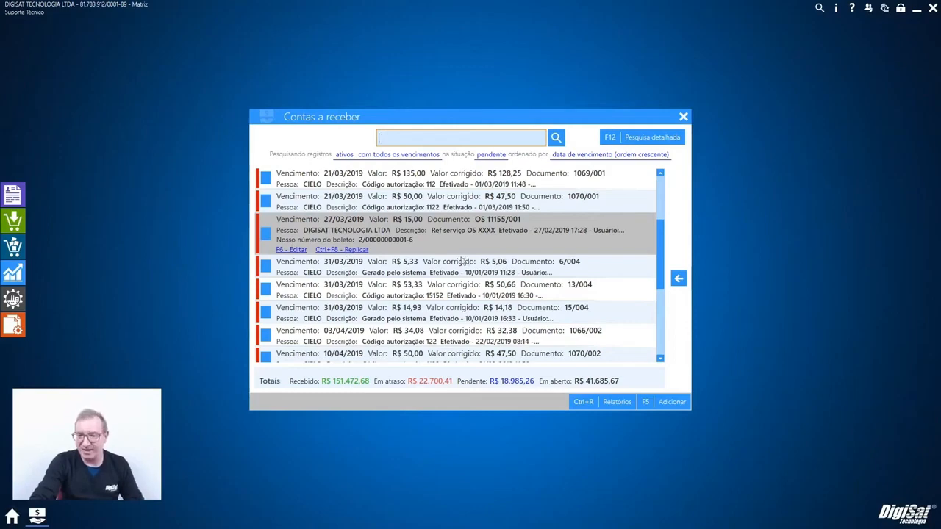
{"action": "left_click", "coordinate": [683, 117]}
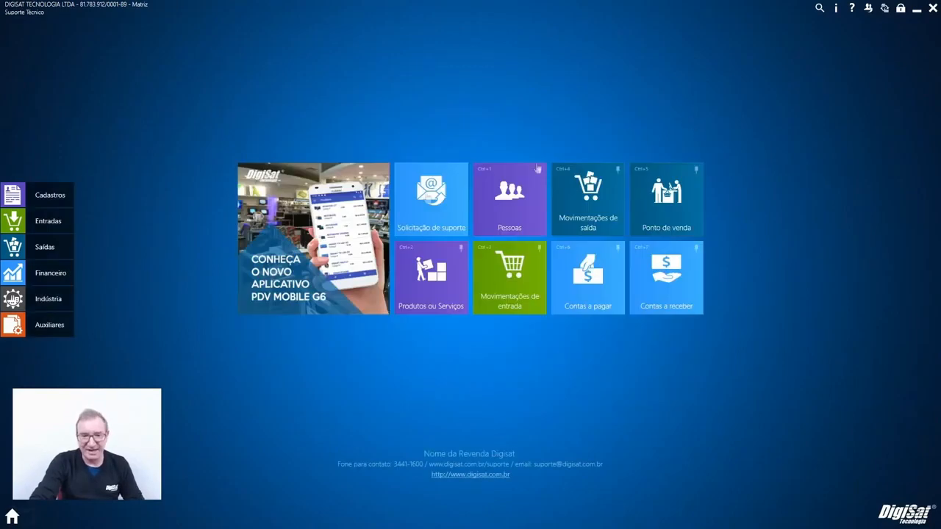
- Open the account movements and search the Livro caixa for the period from 01/04/2021 to 14/04/2021
{"action": "left_click", "coordinate": [45, 277]}
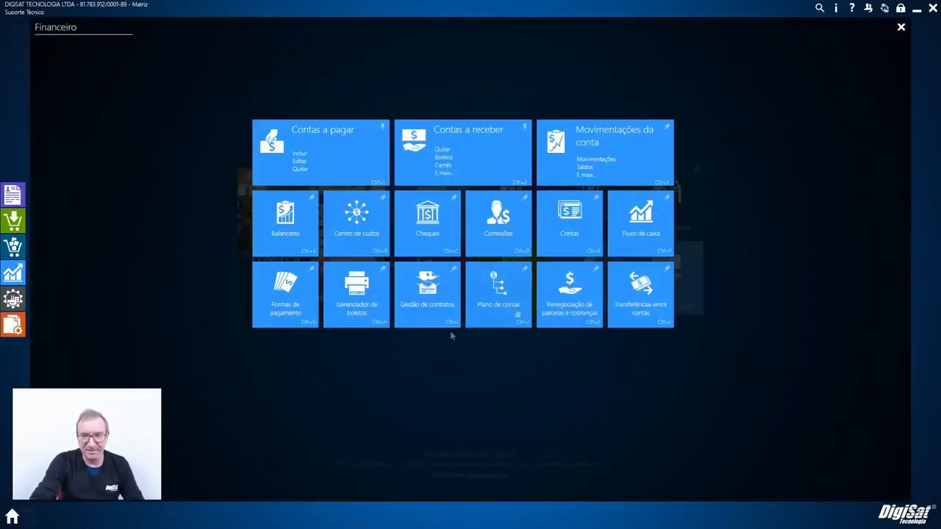
{"action": "left_click", "coordinate": [622, 173]}
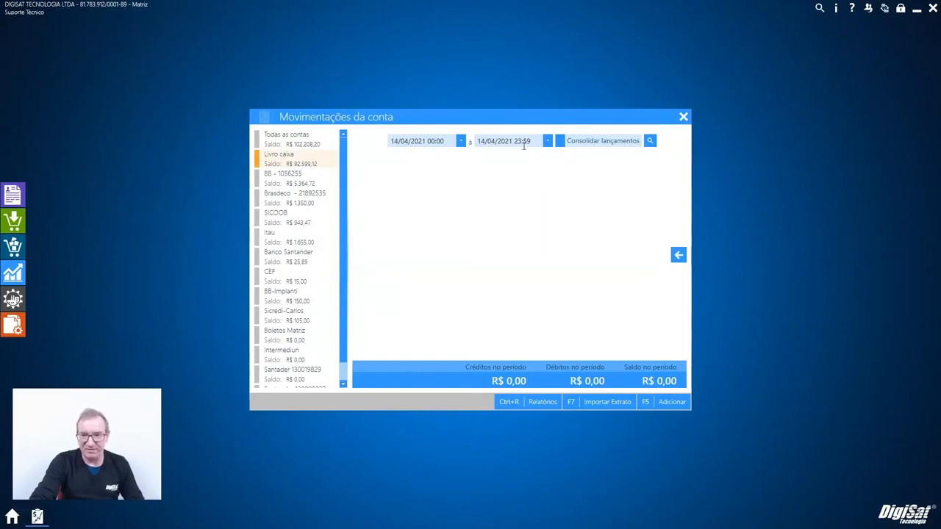
{"action": "left_click", "coordinate": [650, 140]}
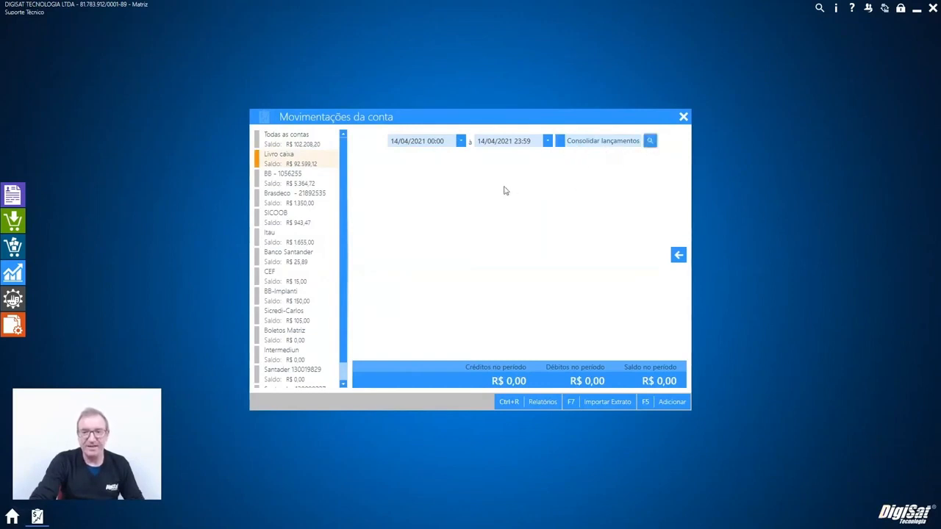
{"action": "left_click", "coordinate": [650, 140]}
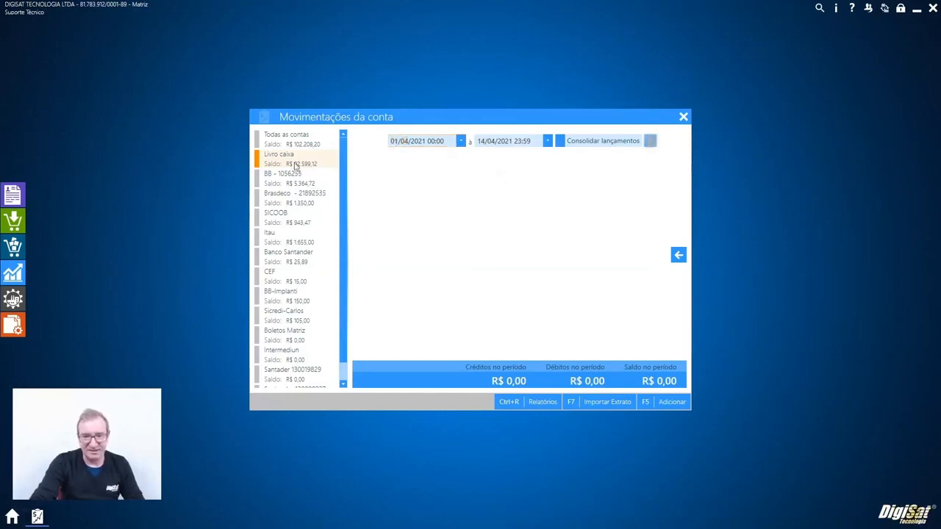
- View the BB bank account's movements for the set period and return to those of the Livro caixa
{"action": "left_click", "coordinate": [295, 186]}
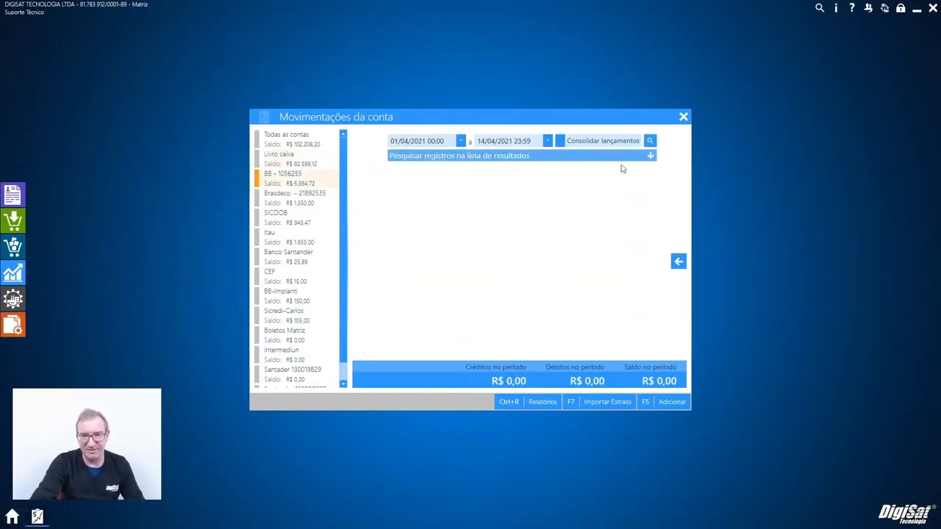
{"action": "left_click", "coordinate": [650, 141]}
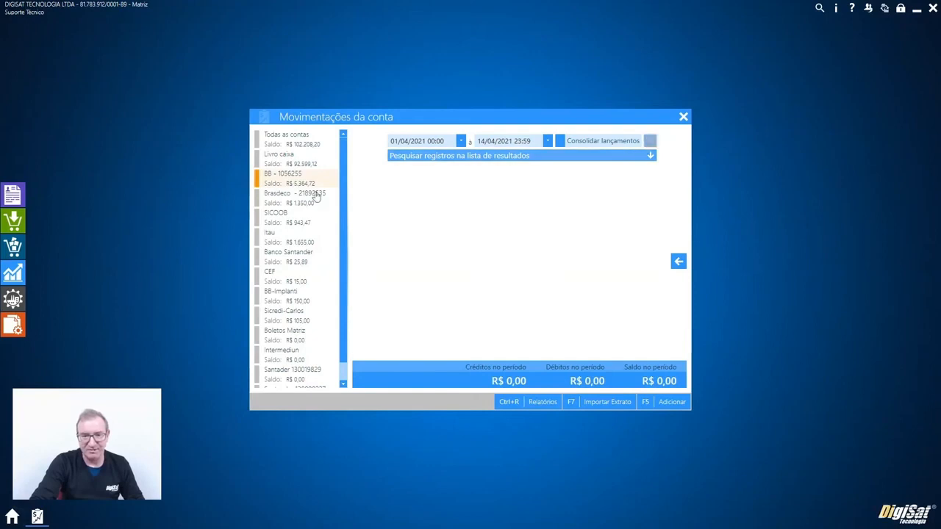
{"action": "left_click", "coordinate": [279, 157]}
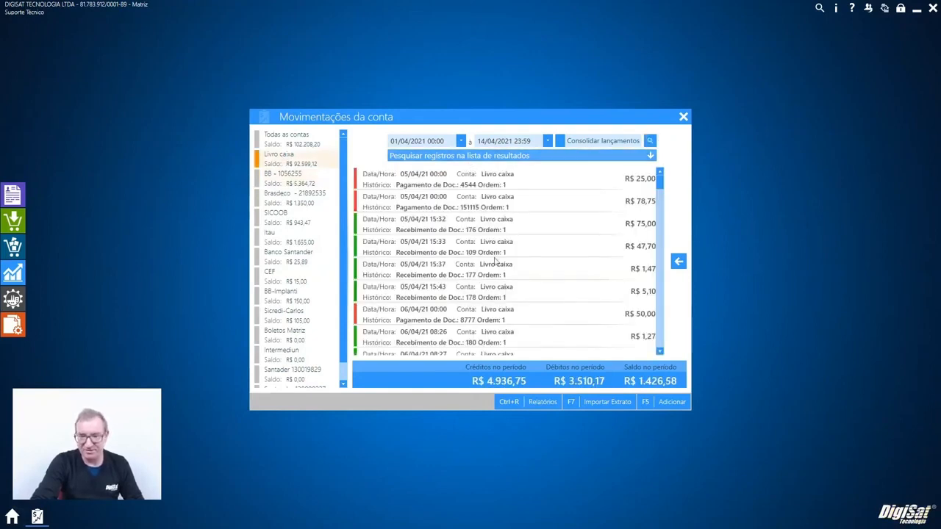
- Look at the account movement reports and the form for adding a movement, closing both without entering anything
{"action": "left_click", "coordinate": [527, 411]}
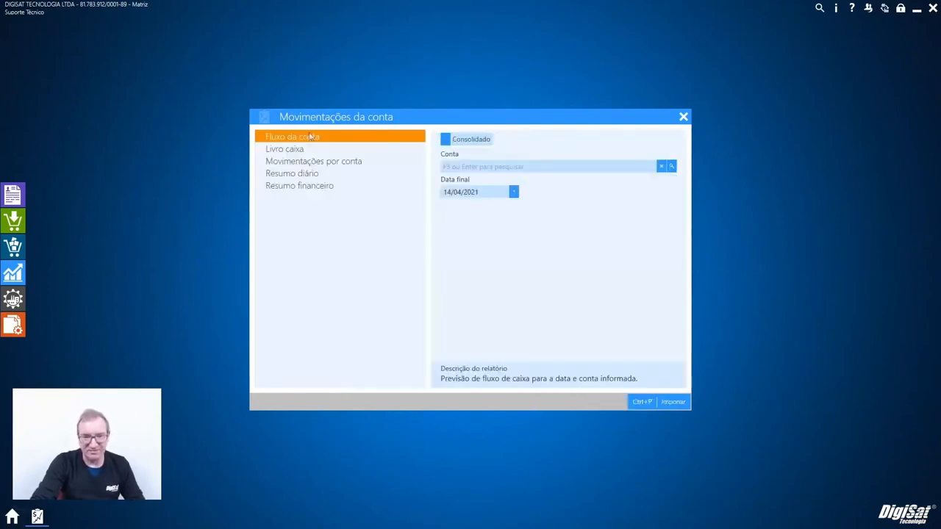
{"action": "left_click", "coordinate": [683, 117]}
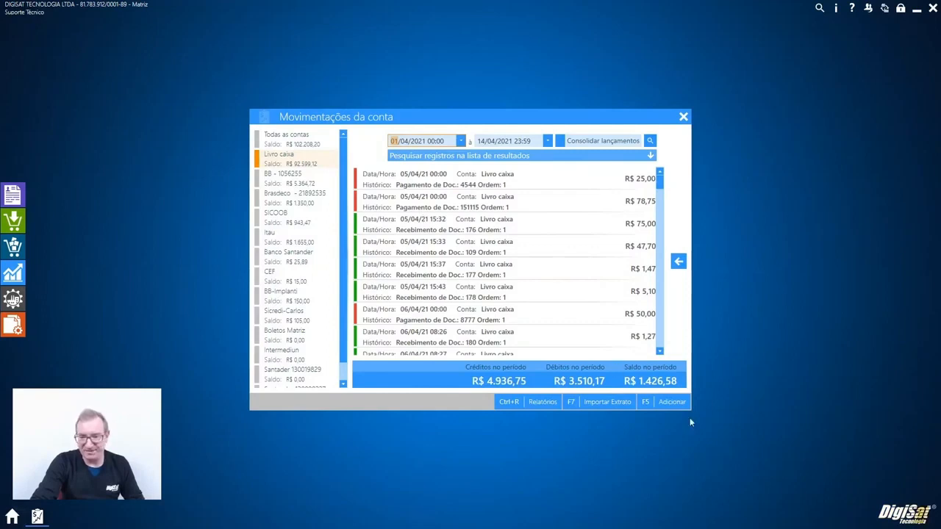
{"action": "left_click", "coordinate": [667, 404]}
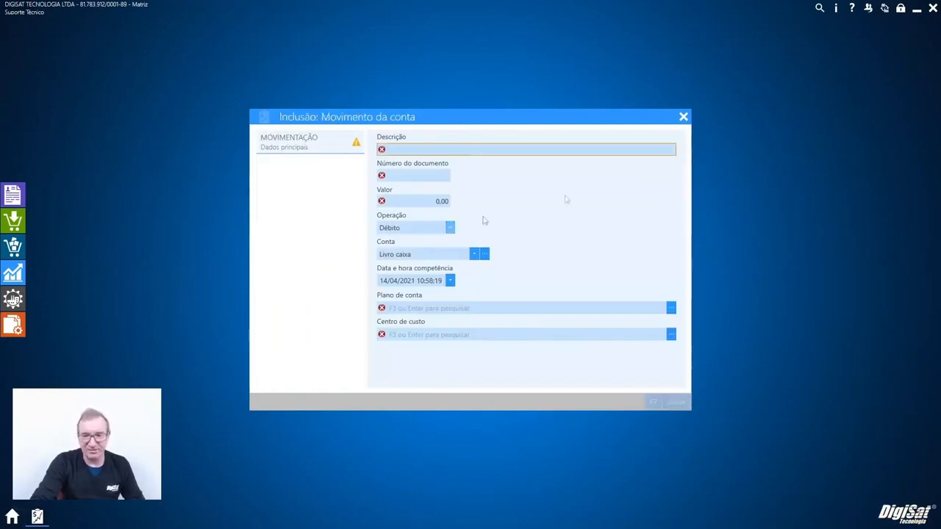
{"action": "left_click", "coordinate": [683, 116]}
{"action": "left_click", "coordinate": [589, 348]}
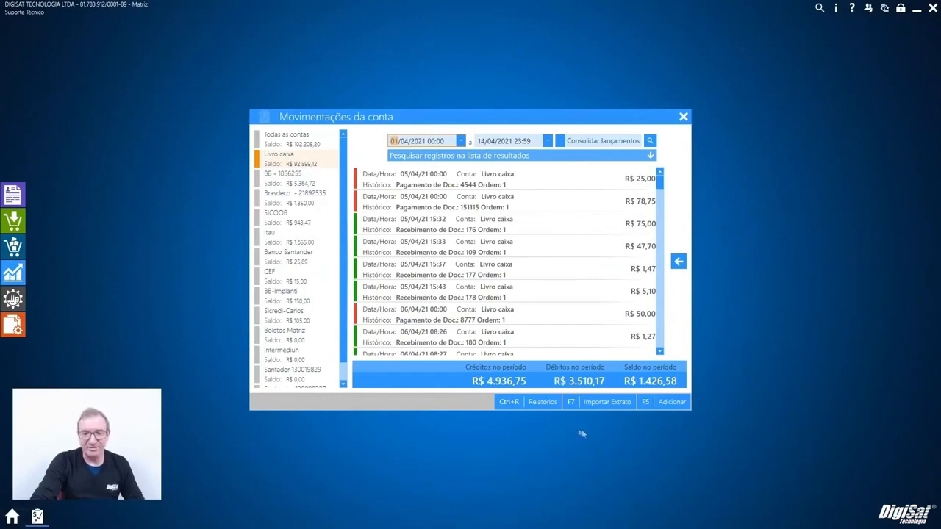
- Switch to the BB account and back to Livro caixa, and toggle the "Consolidar lançamentos" option
{"action": "left_click", "coordinate": [280, 181]}
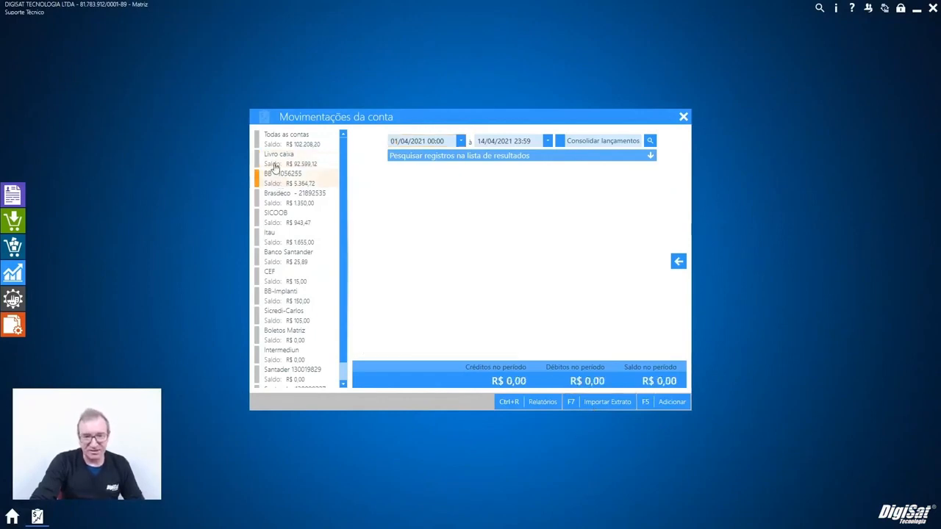
{"action": "left_click", "coordinate": [277, 166]}
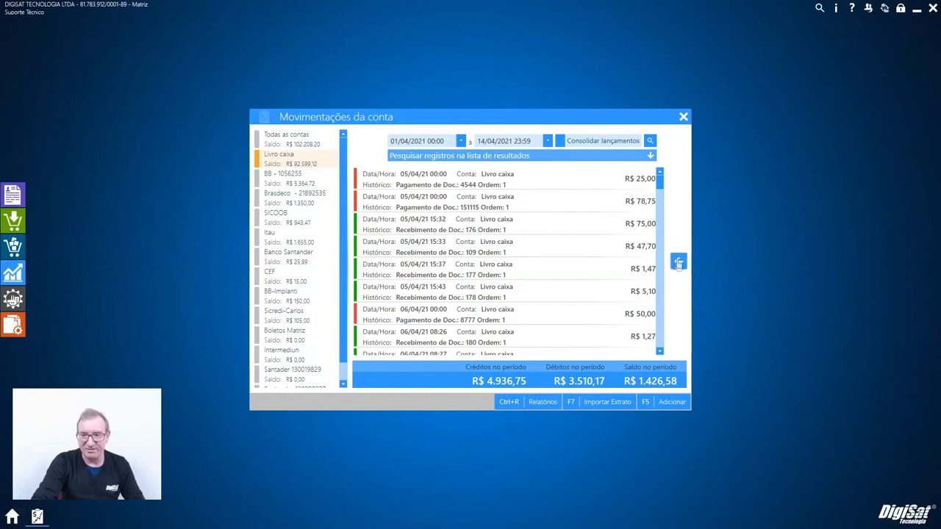
{"action": "left_click", "coordinate": [560, 141]}
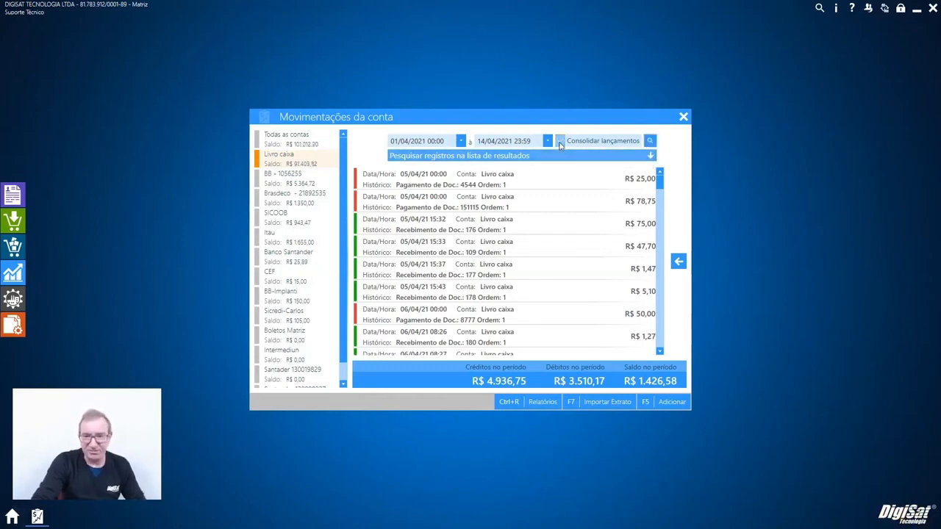
- Close the account movements and generate the Plano de contas balancete for all accounts from 01/04/2021 to 14/05/2021
{"action": "left_click", "coordinate": [684, 116]}
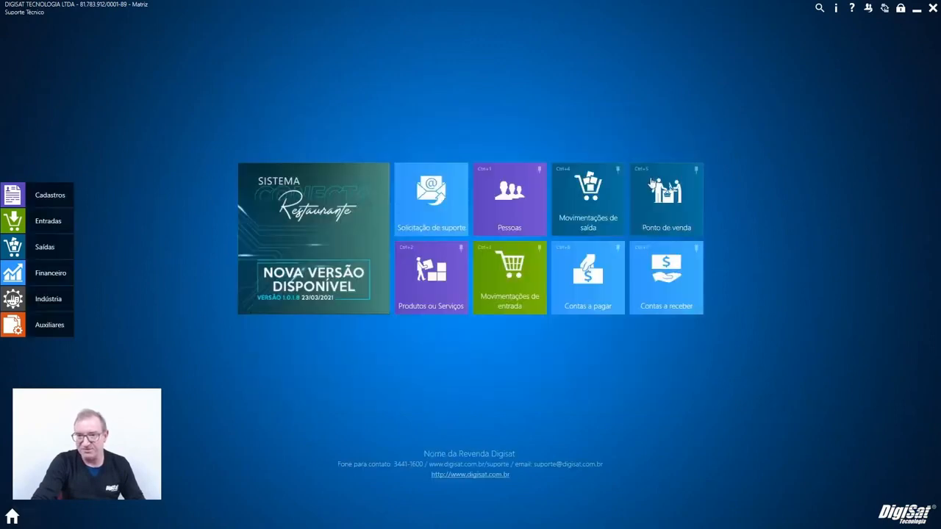
{"action": "left_click", "coordinate": [41, 273]}
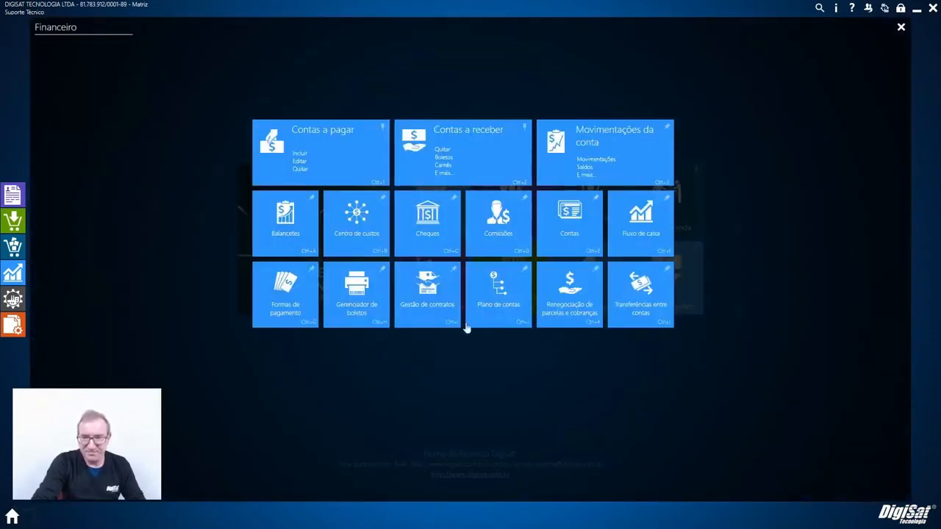
{"action": "left_click", "coordinate": [288, 247]}
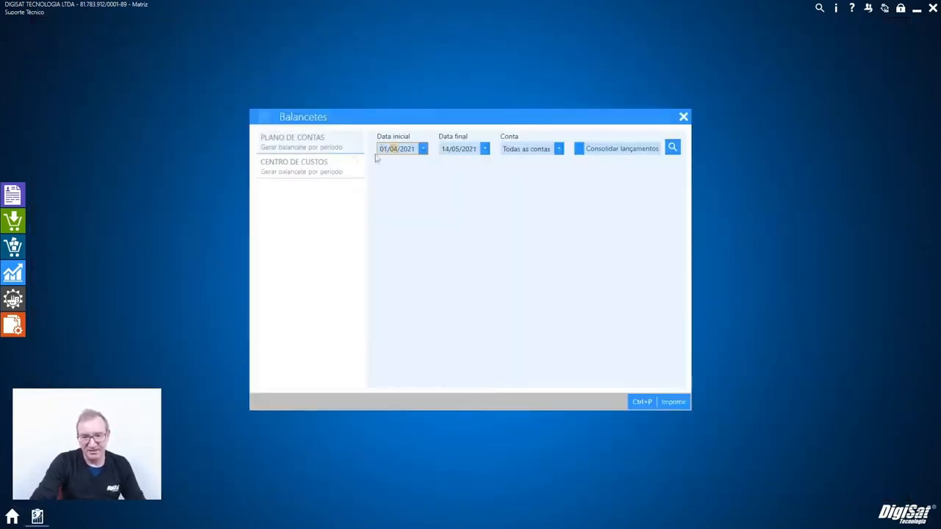
{"action": "left_click", "coordinate": [672, 148]}
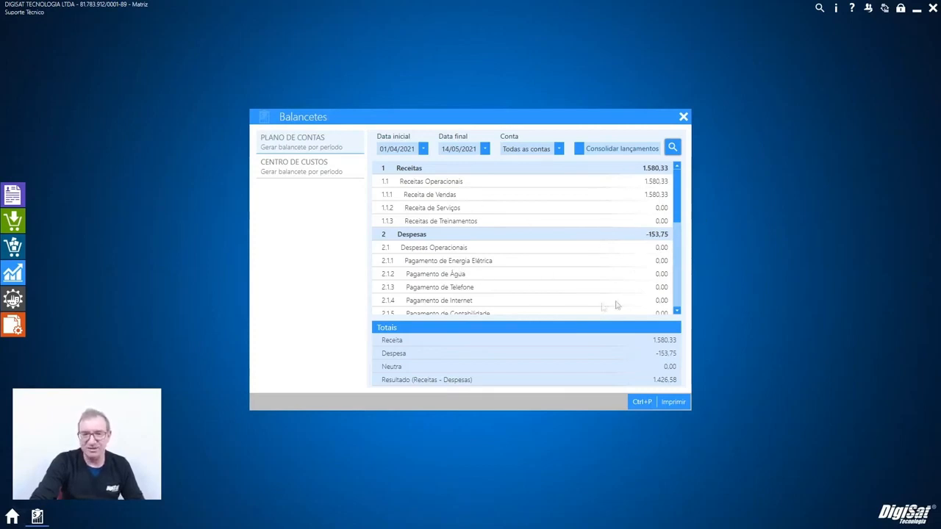
- Generate the Centro de custos balancete for all accounts from 01/04/2021 to 14/05/2021 and close the Balancetes window
{"action": "left_click", "coordinate": [304, 175]}
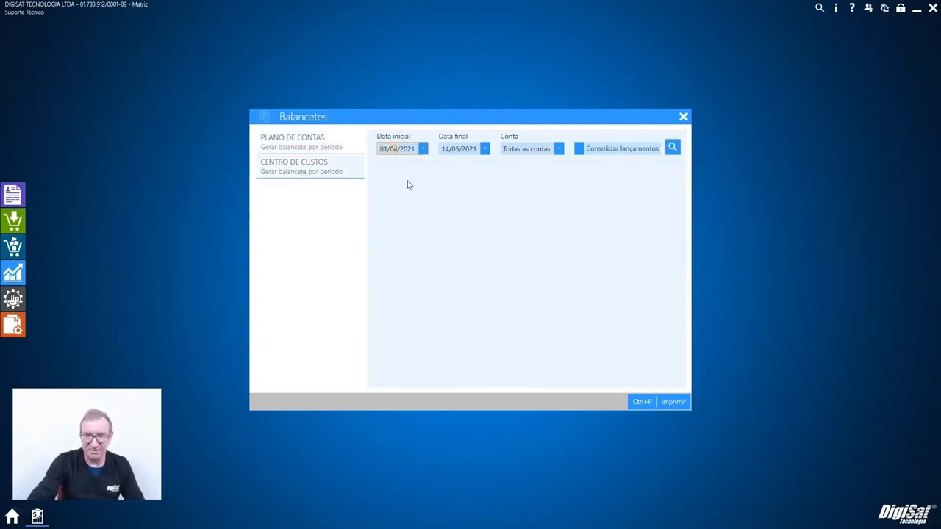
{"action": "left_click", "coordinate": [672, 148]}
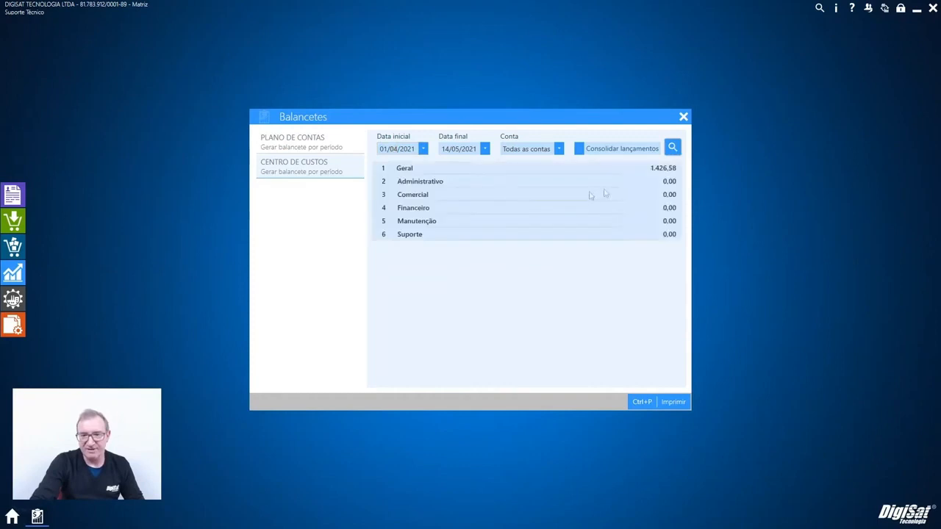
{"action": "left_click", "coordinate": [684, 117]}
- Look at the registered cost centers in Centro de custos and close the list
{"action": "left_click", "coordinate": [60, 274]}
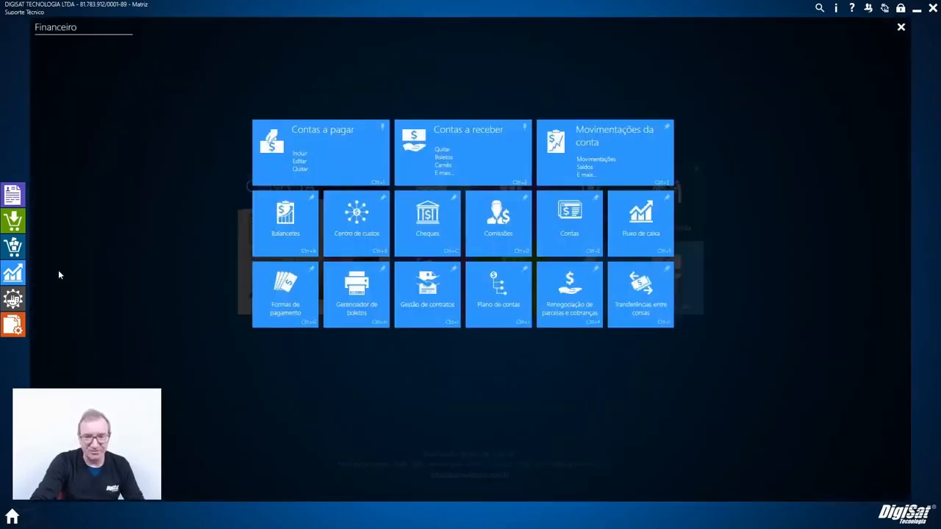
{"action": "left_click", "coordinate": [360, 246]}
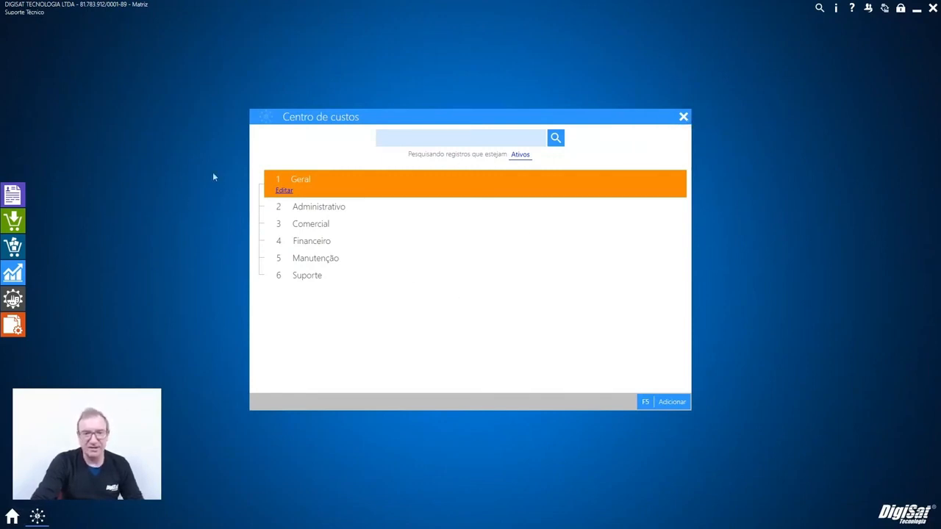
{"action": "left_click", "coordinate": [683, 118]}
- Open the Cheques list, check the options for the two Banco do Brasil cheques and close the list
{"action": "left_click", "coordinate": [13, 273]}
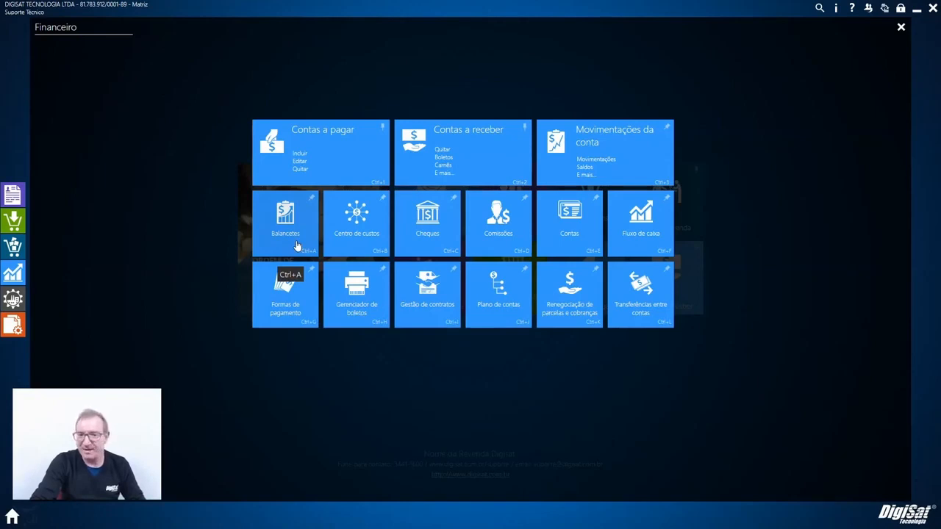
{"action": "left_click", "coordinate": [434, 246]}
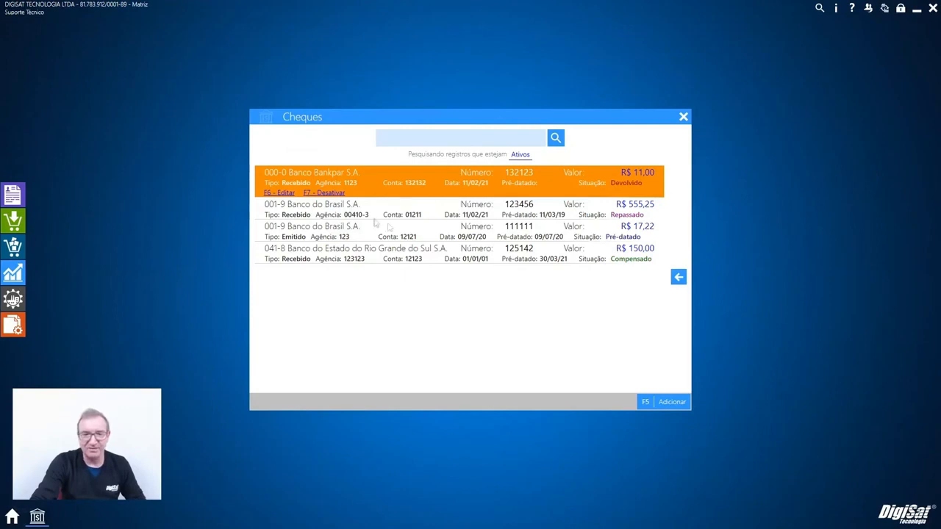
{"action": "left_click", "coordinate": [430, 212]}
{"action": "left_click", "coordinate": [428, 232]}
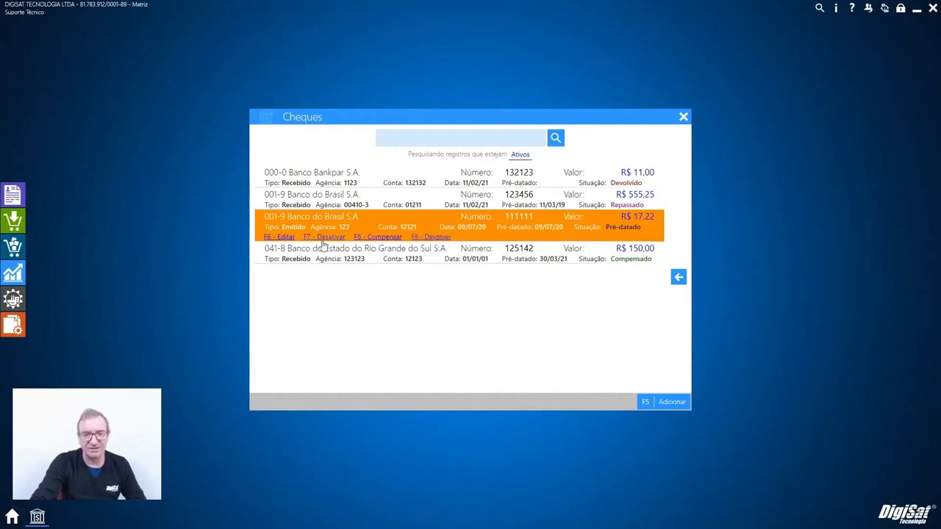
{"action": "left_click", "coordinate": [683, 117]}
- Search the chosen salesperson's pending commissions from 01/04/2021 to 30/04/2021 in Manutenção de comissões, and close the window
{"action": "left_click", "coordinate": [58, 276]}
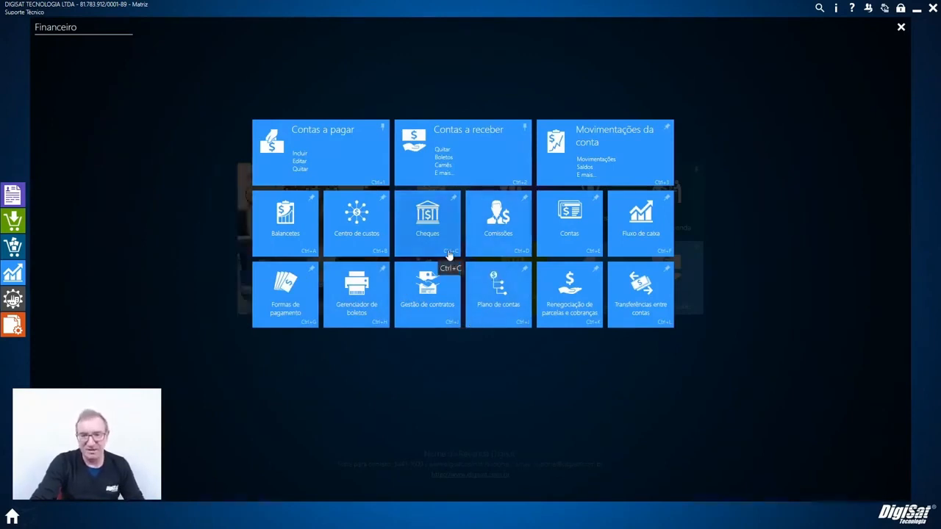
{"action": "left_click", "coordinate": [503, 243]}
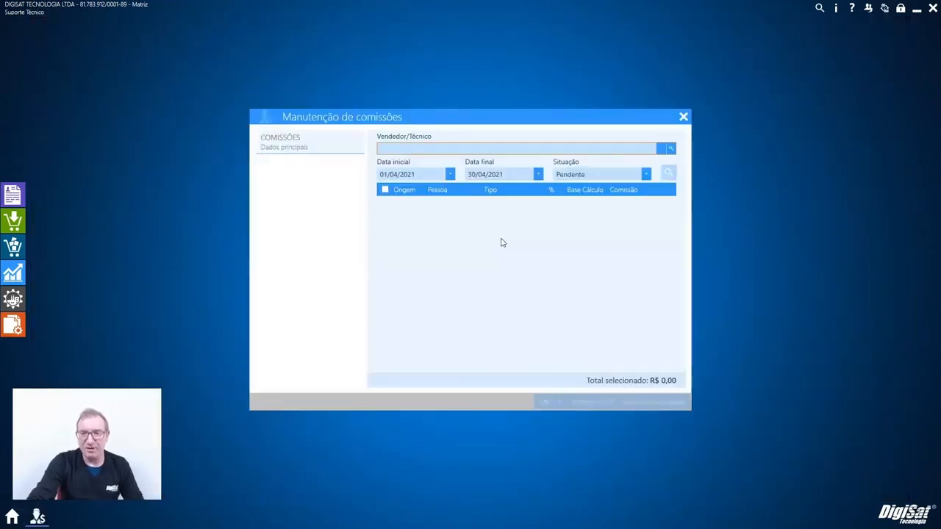
{"action": "left_click", "coordinate": [670, 149]}
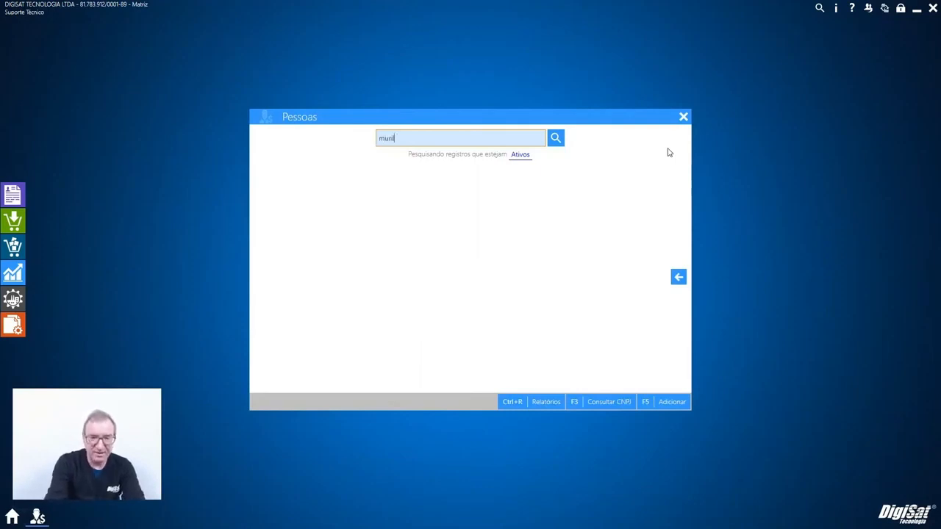
{"action": "type", "text": "muril"}
{"action": "key", "text": "Return"}
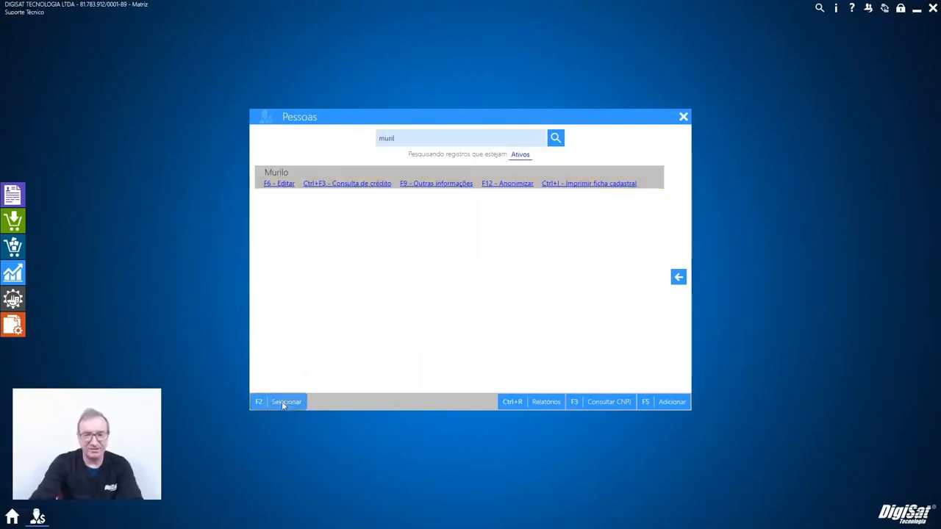
{"action": "left_click", "coordinate": [285, 402]}
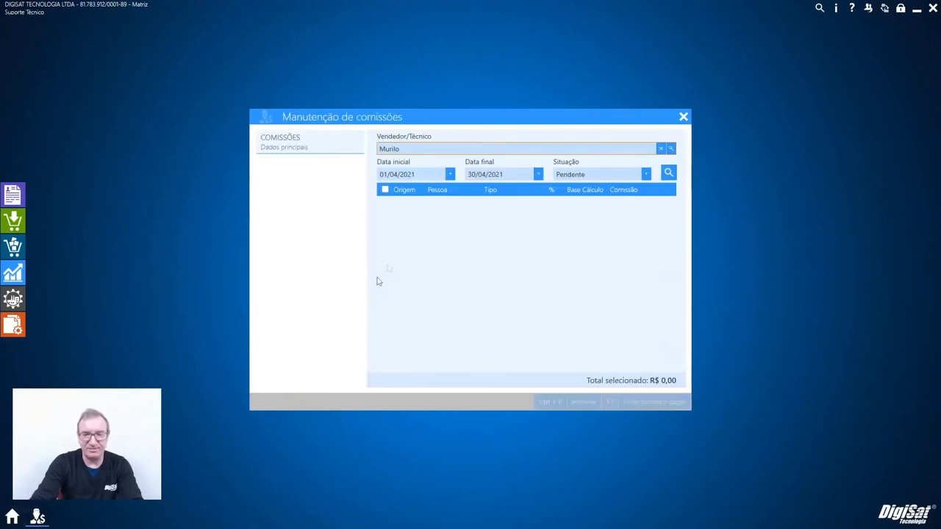
{"action": "left_click", "coordinate": [668, 174]}
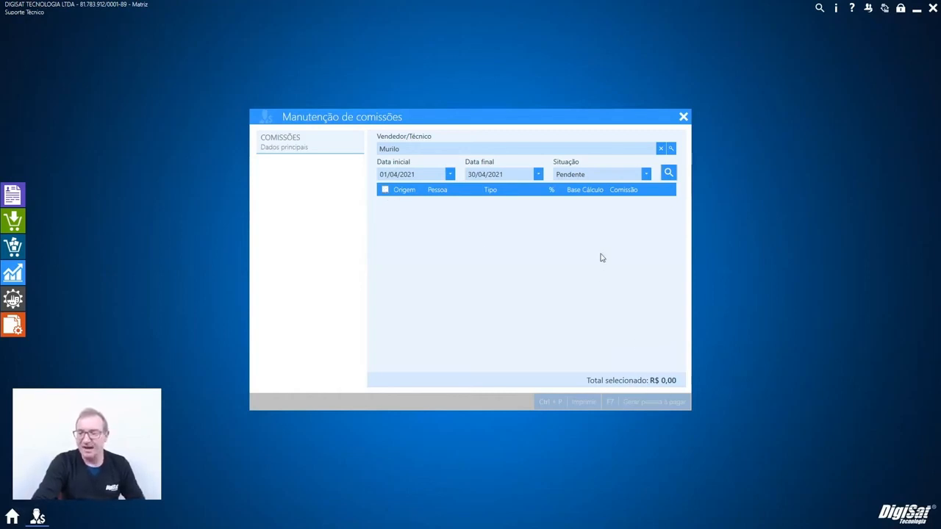
{"action": "left_click", "coordinate": [683, 118]}
- Open the BB bank account's registration from Contas, review its main data and save it without changes
{"action": "left_click", "coordinate": [47, 278]}
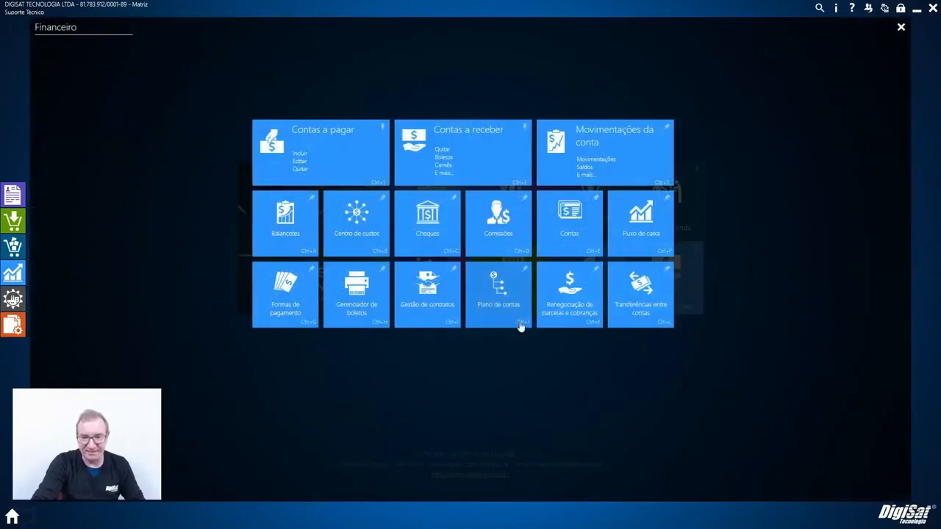
{"action": "left_click", "coordinate": [574, 248]}
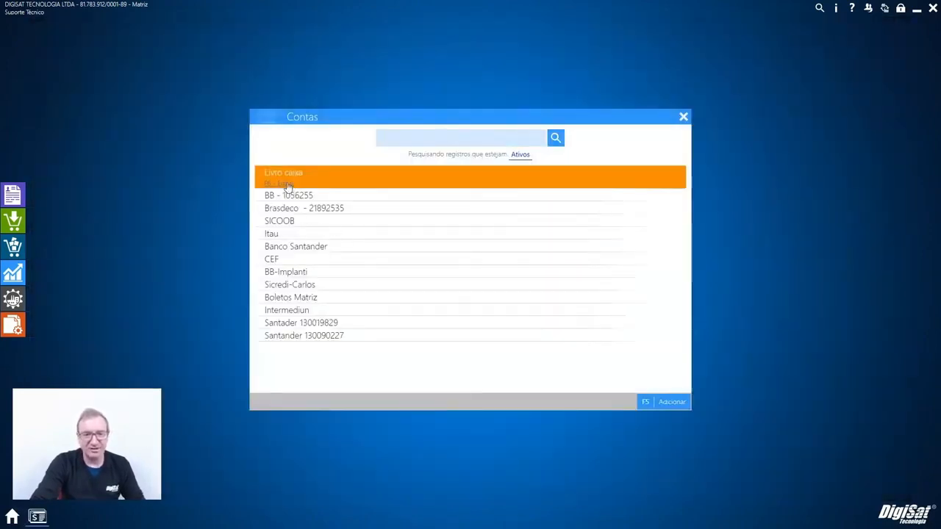
{"action": "left_click", "coordinate": [292, 196]}
{"action": "key", "text": "F6"}
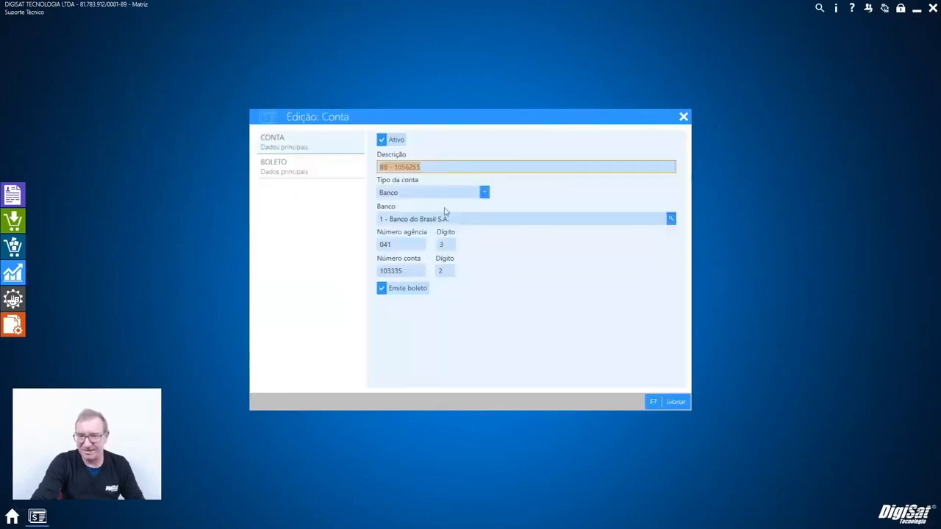
{"action": "left_click", "coordinate": [672, 402]}
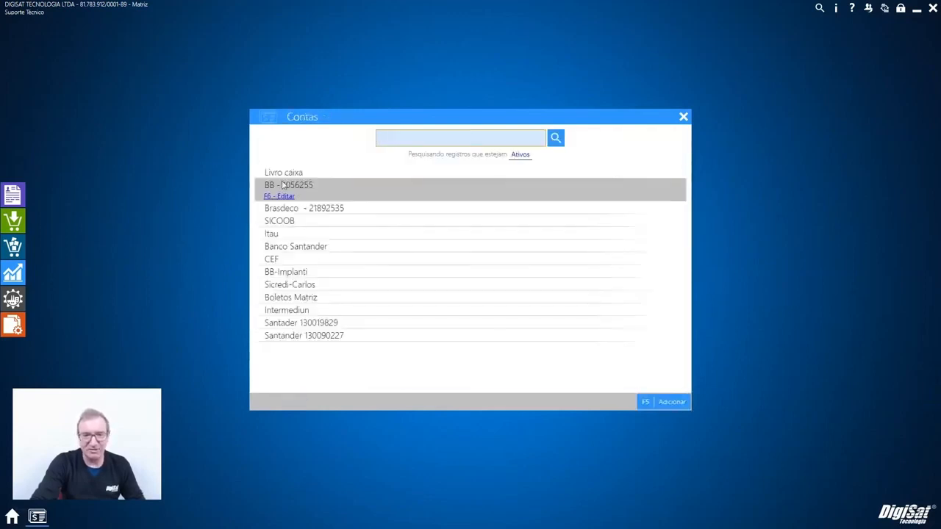
- Review the registration of the Livro caixa account and save it without changes
{"action": "left_click", "coordinate": [283, 186]}
{"action": "key", "text": "Up"}
{"action": "key", "text": "F6"}
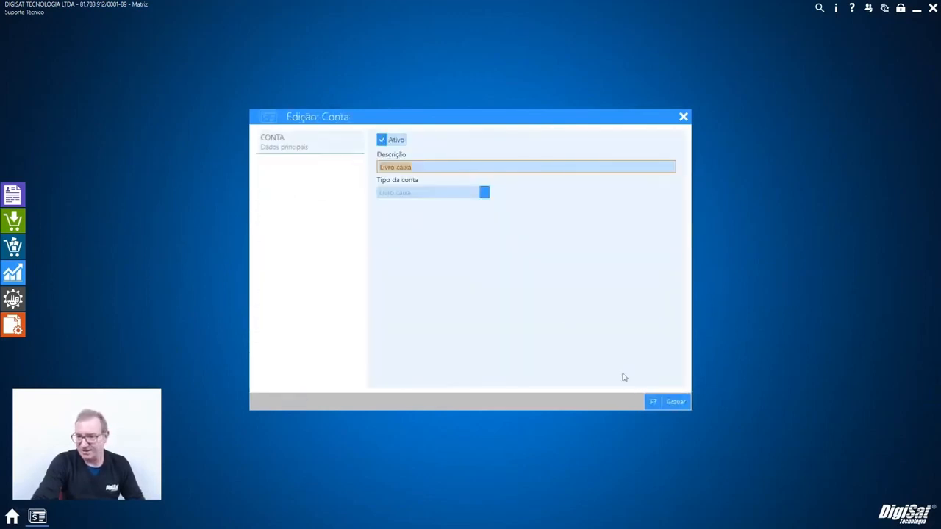
{"action": "left_click", "coordinate": [662, 404]}
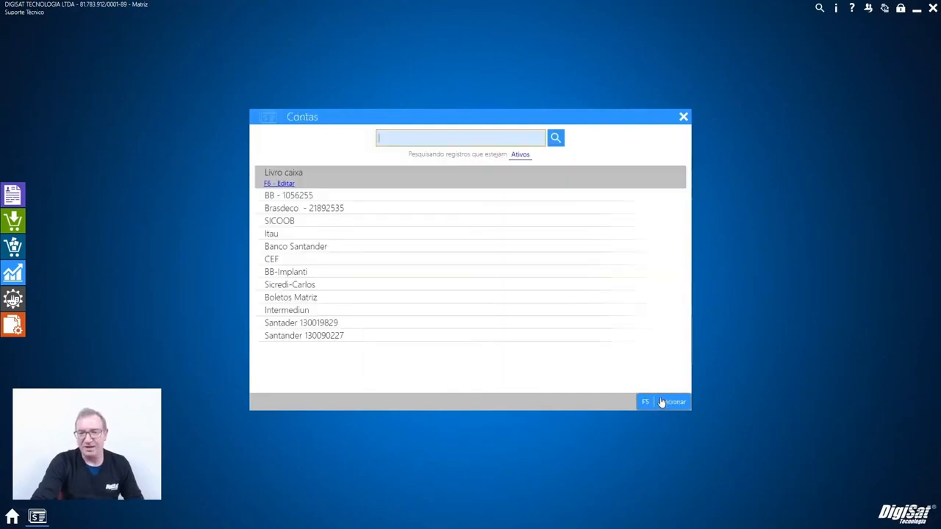
- Review the boleto settings of the BB bank account through to the end, save without changes and close Contas
{"action": "left_click", "coordinate": [289, 204]}
{"action": "left_click", "coordinate": [287, 200]}
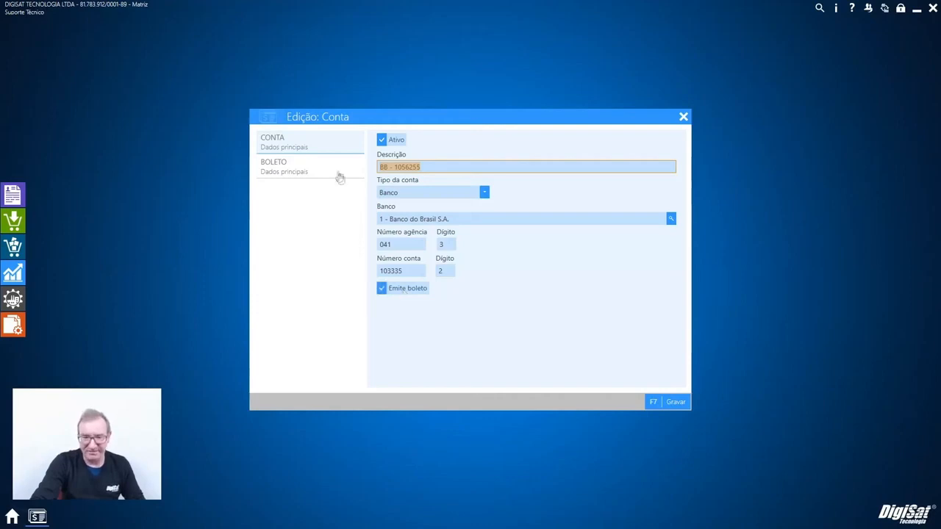
{"action": "left_click", "coordinate": [305, 169]}
{"action": "scroll", "coordinate": [519, 270], "scroll_direction": "down", "scroll_amount": 2}
{"action": "scroll", "coordinate": [518, 269], "scroll_direction": "down", "scroll_amount": 8}
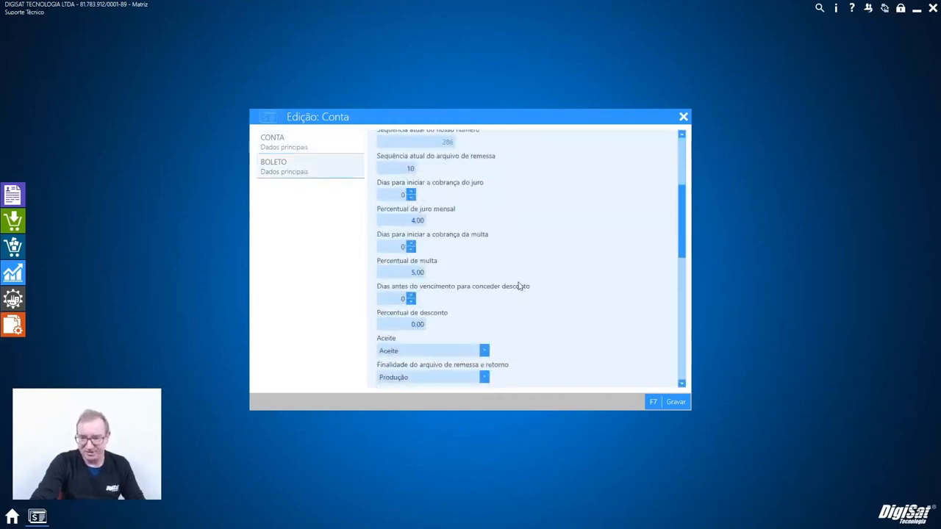
{"action": "scroll", "coordinate": [522, 295], "scroll_direction": "down", "scroll_amount": 2}
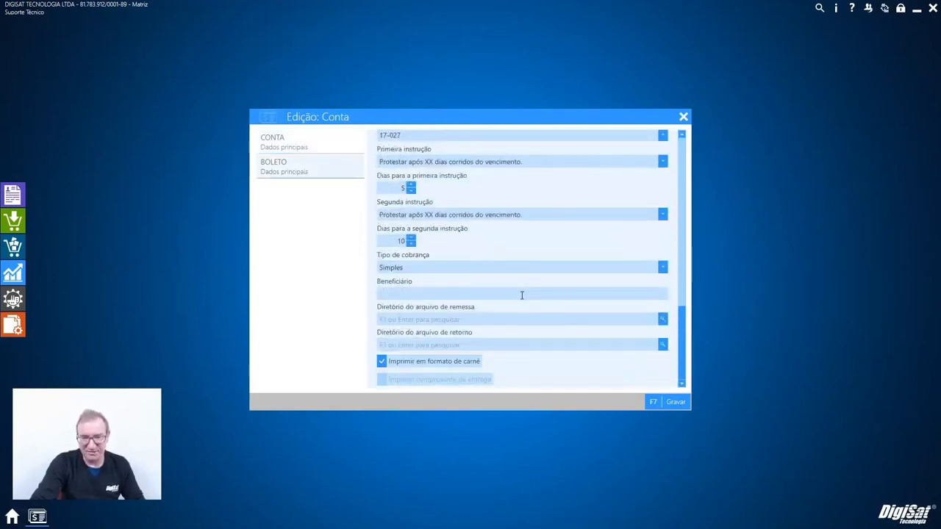
{"action": "left_click", "coordinate": [672, 403]}
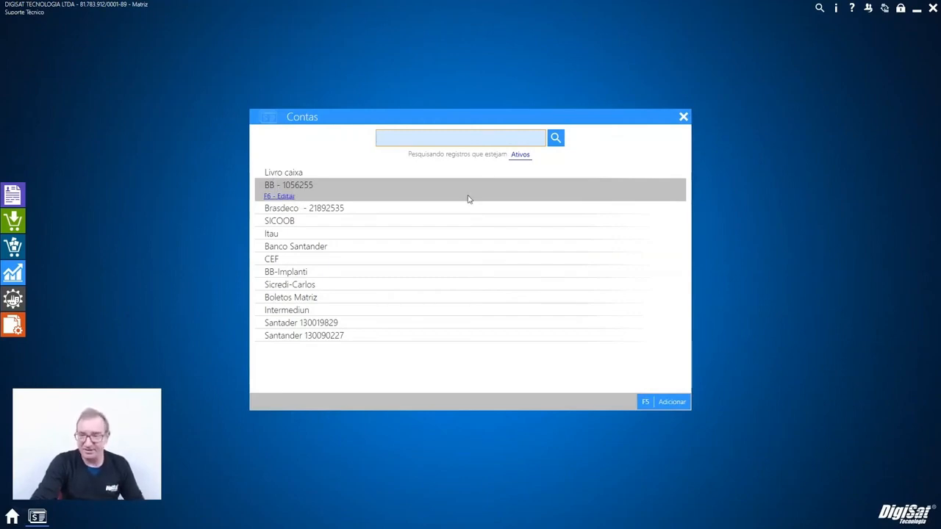
{"action": "left_click", "coordinate": [684, 116]}
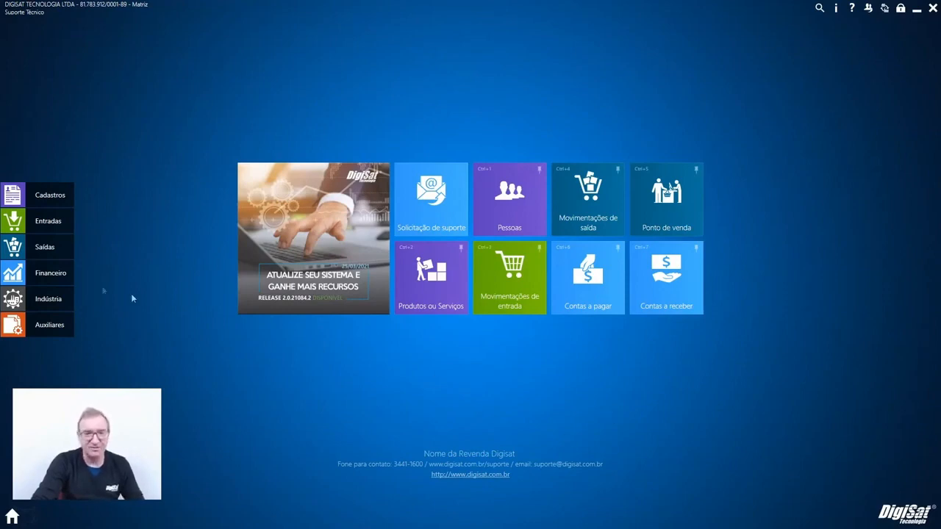
- Reopen the BB bank account's registration from Contas, view its main data, leave without saving and close the list
{"action": "left_click", "coordinate": [59, 273]}
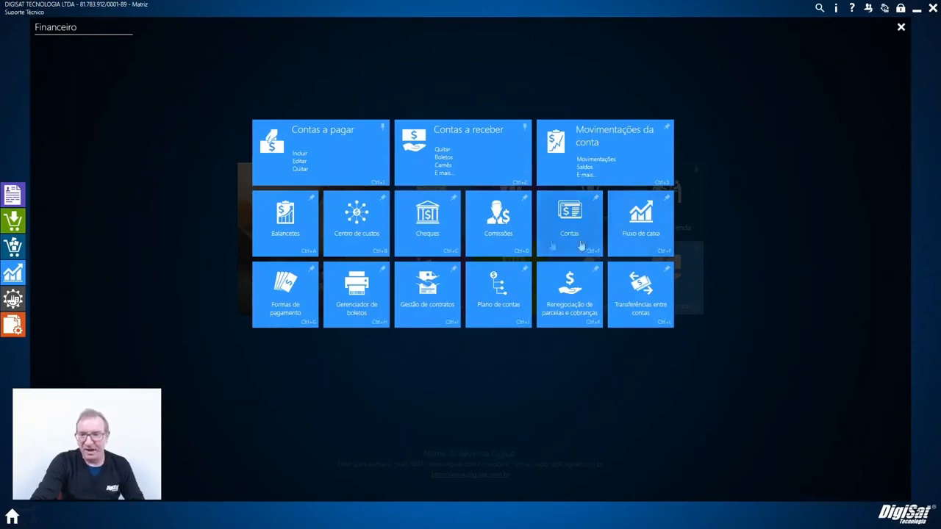
{"action": "left_click", "coordinate": [551, 242]}
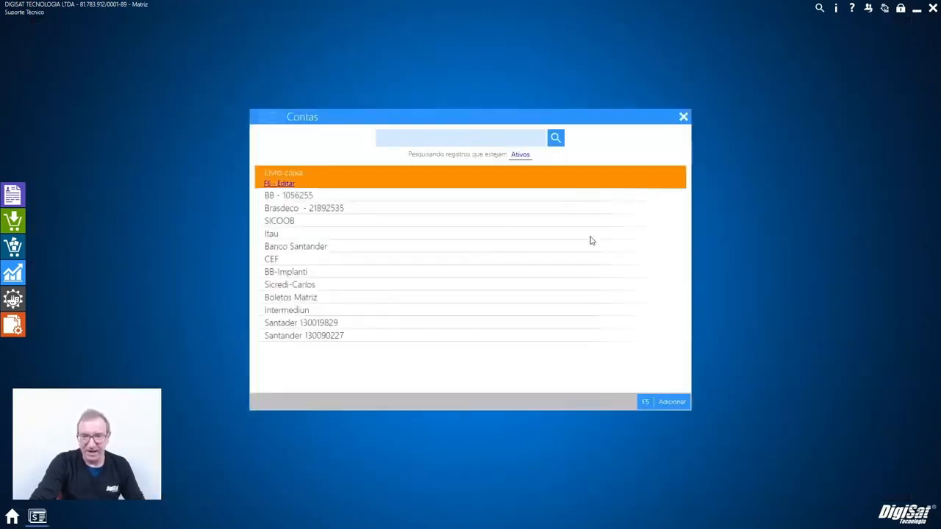
{"action": "double_click", "coordinate": [307, 195]}
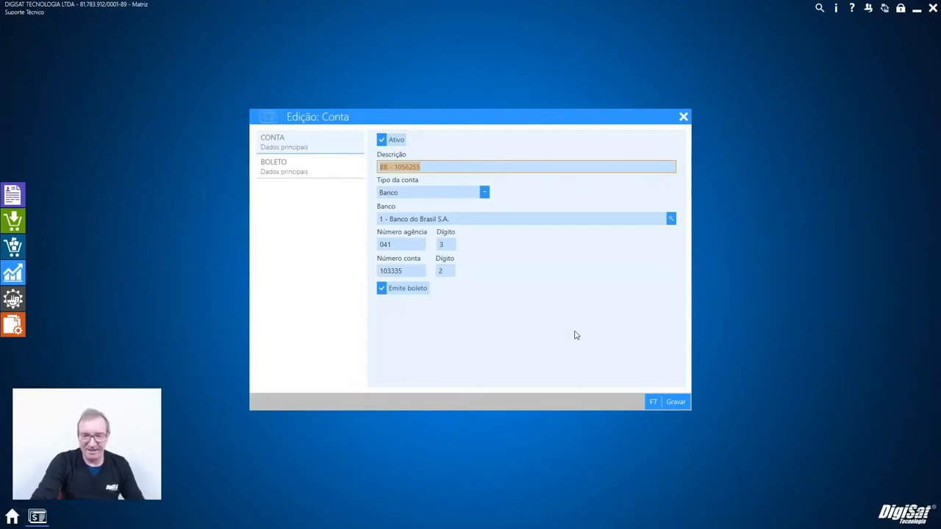
{"action": "left_click", "coordinate": [684, 118]}
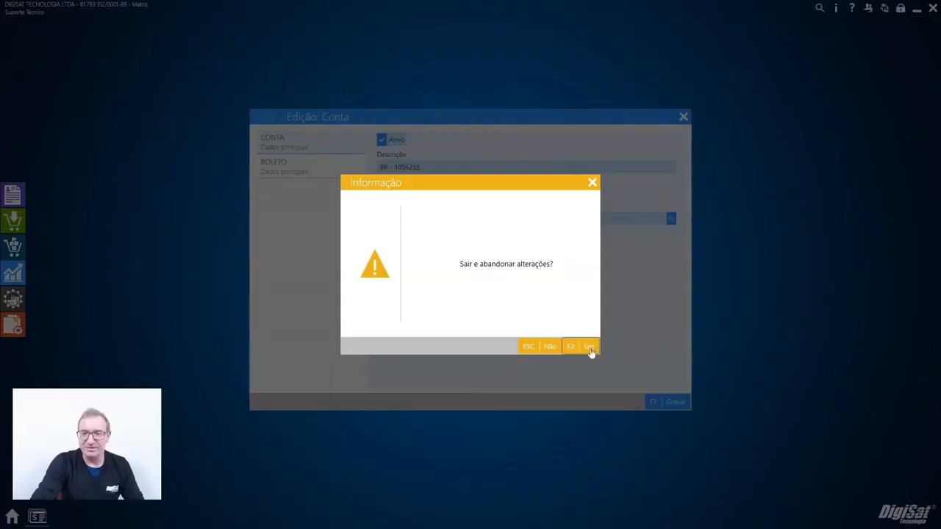
{"action": "left_click", "coordinate": [591, 352]}
{"action": "left_click", "coordinate": [684, 117]}
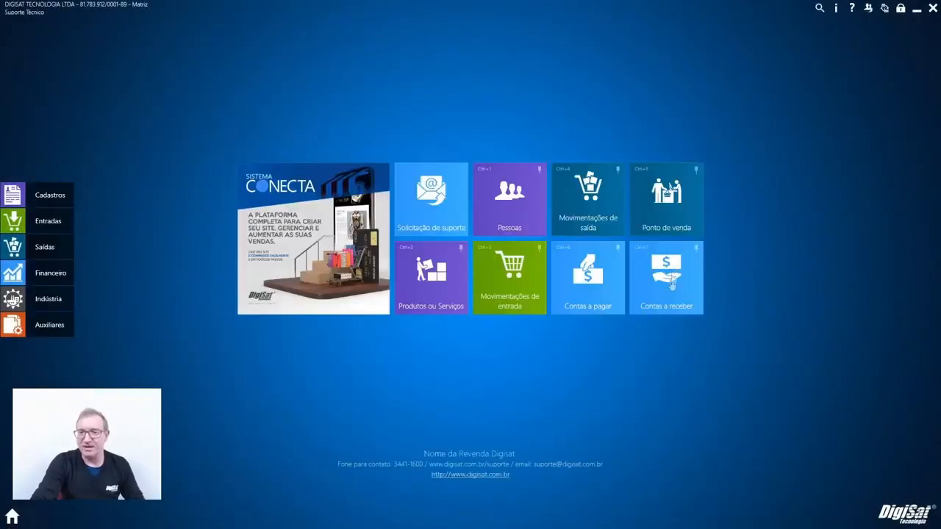
- Open the Fluxo de caixa for all accounts from 14/04/2021 to 14/05/2021
{"action": "left_click", "coordinate": [56, 273]}
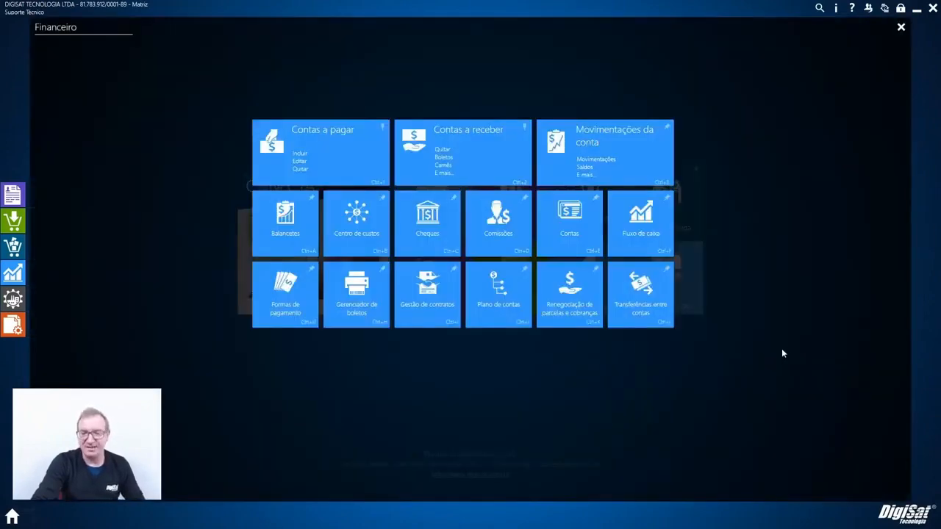
{"action": "left_click", "coordinate": [638, 246]}
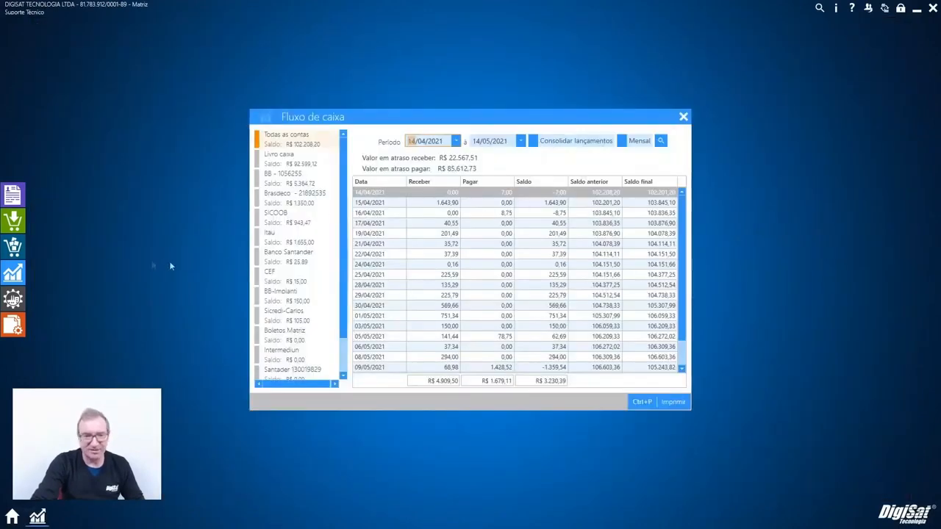
- Reopen the Fluxo de caixa and query it for all accounts from 14/04/2021 to 31/12/2021
{"action": "left_click", "coordinate": [683, 116]}
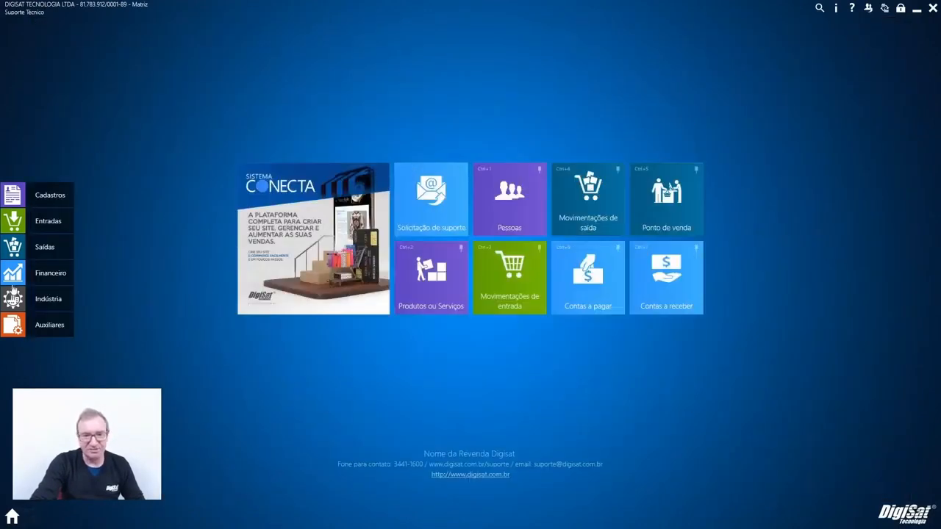
{"action": "left_click", "coordinate": [15, 275]}
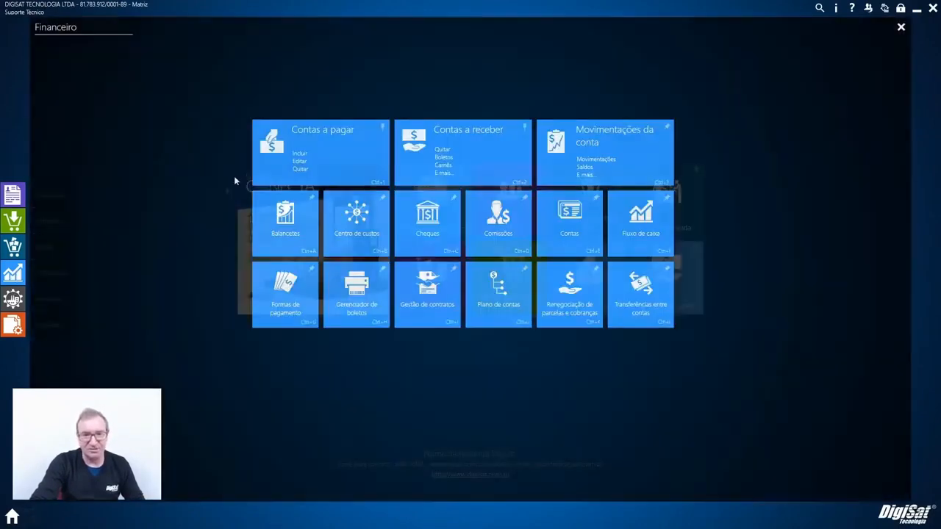
{"action": "left_click", "coordinate": [629, 243]}
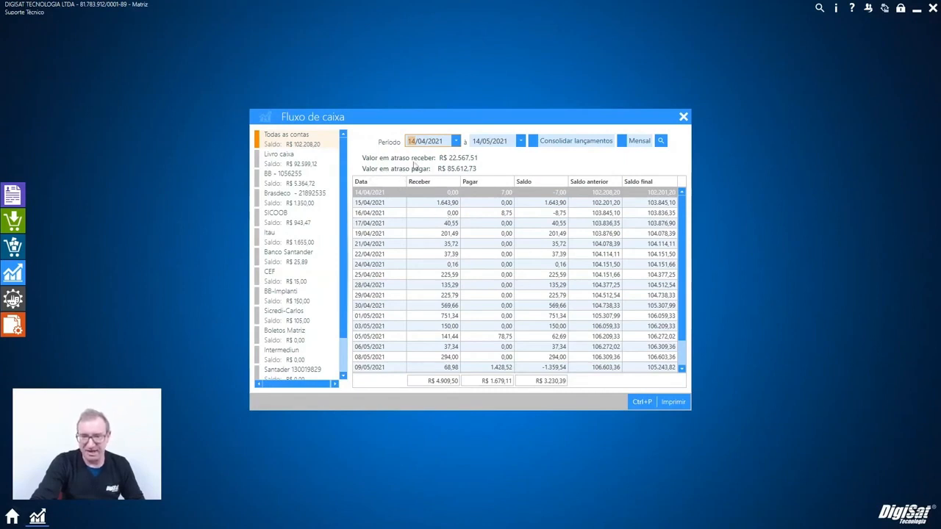
{"action": "left_click", "coordinate": [661, 141]}
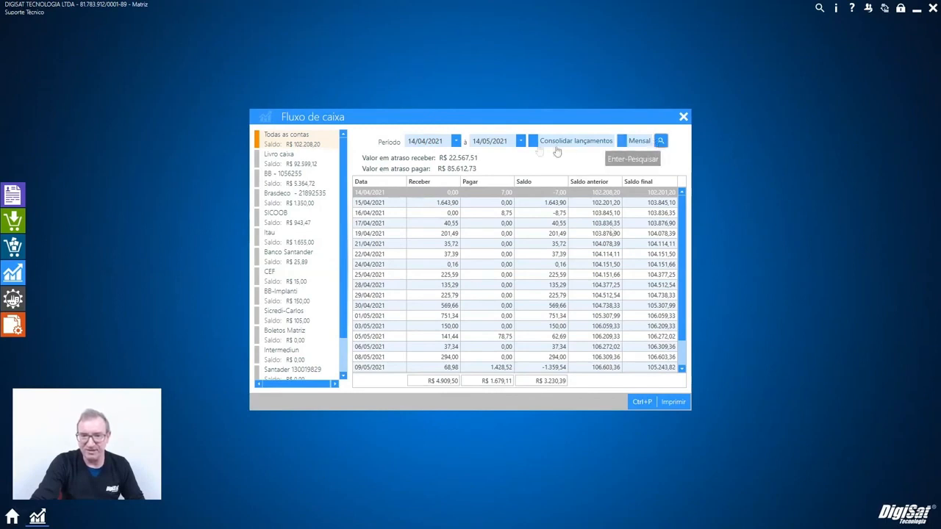
{"action": "left_click", "coordinate": [417, 142]}
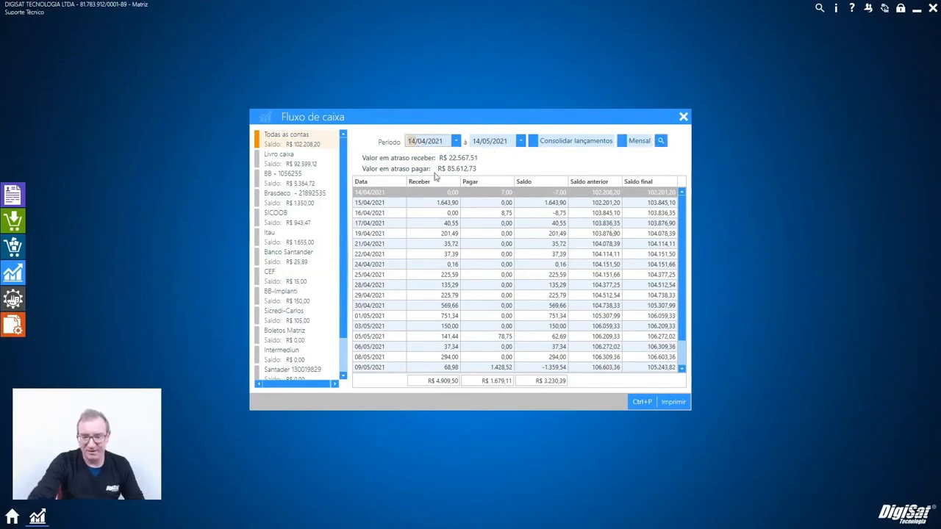
{"action": "key", "text": "Tab"}
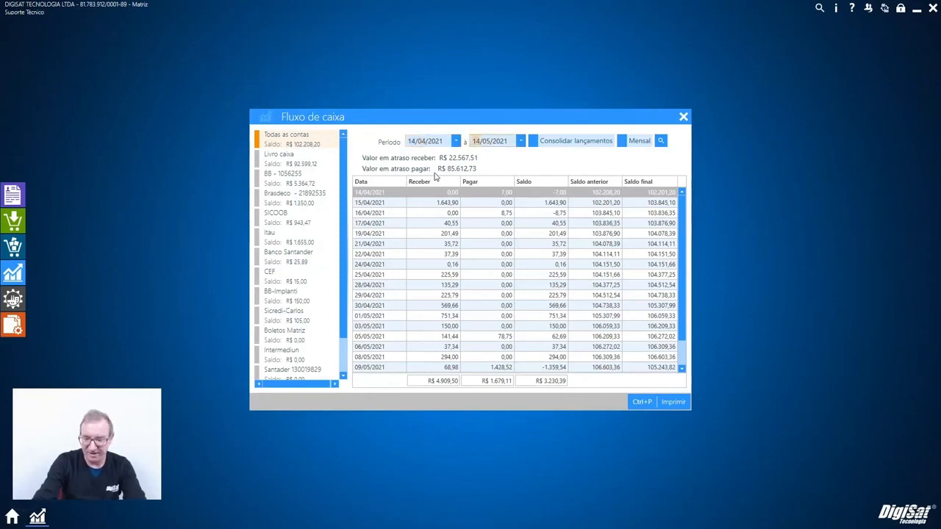
{"action": "type", "text": "31122021"}
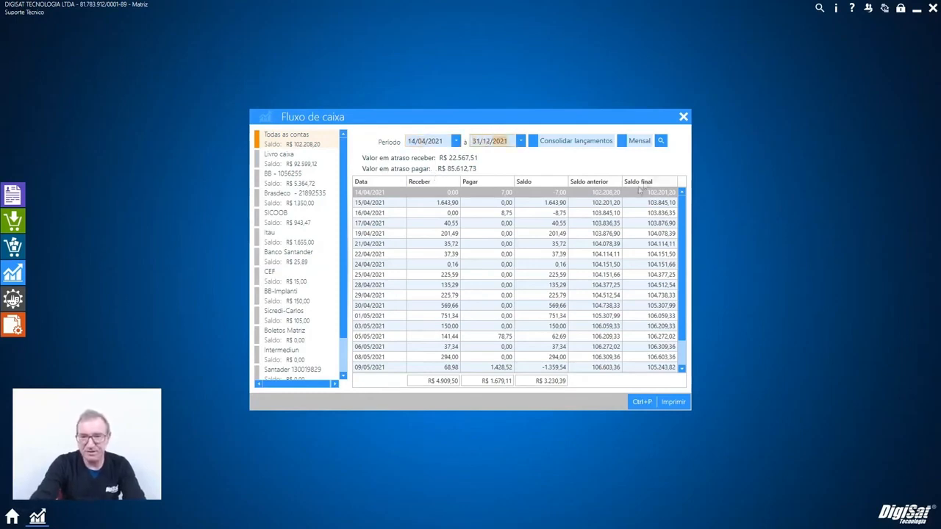
{"action": "left_click", "coordinate": [661, 140]}
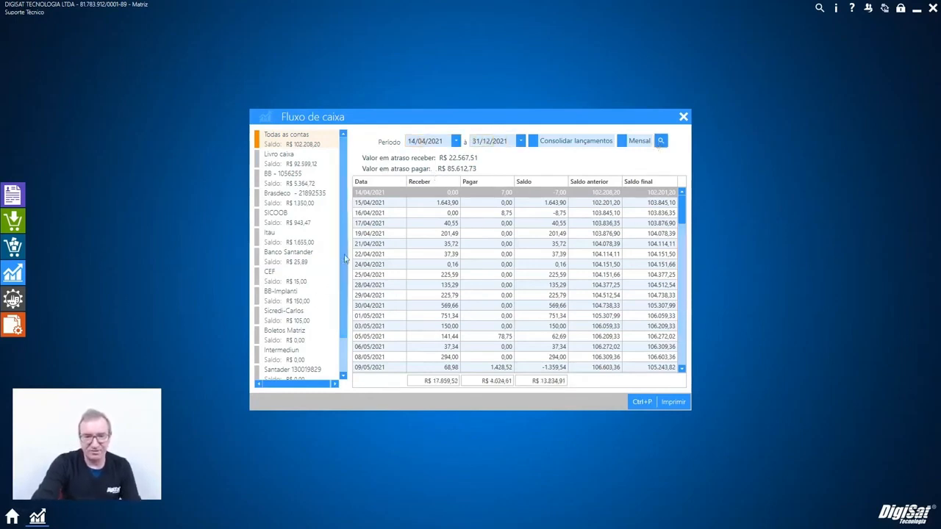
- View the cash flow in the Mensal chart, return to the daily listing and look through it to its last entries
{"action": "left_click", "coordinate": [622, 142]}
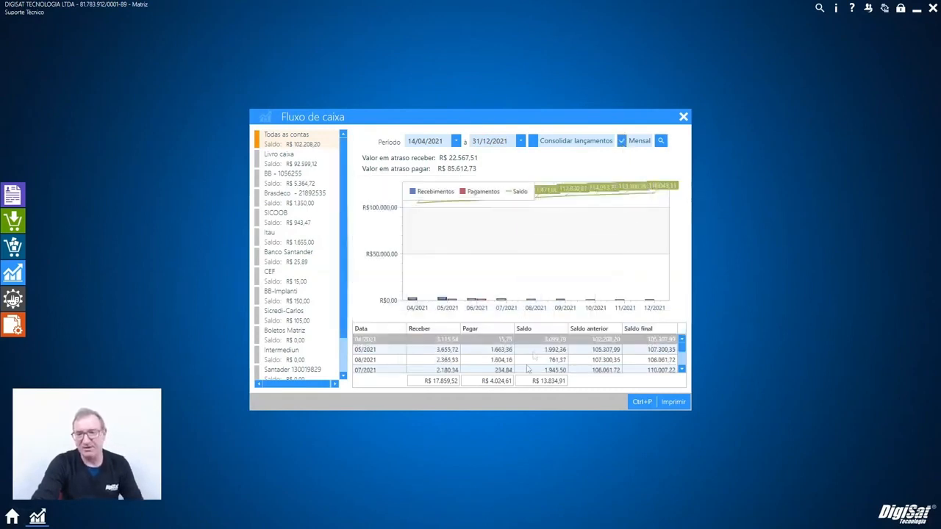
{"action": "left_click", "coordinate": [623, 142]}
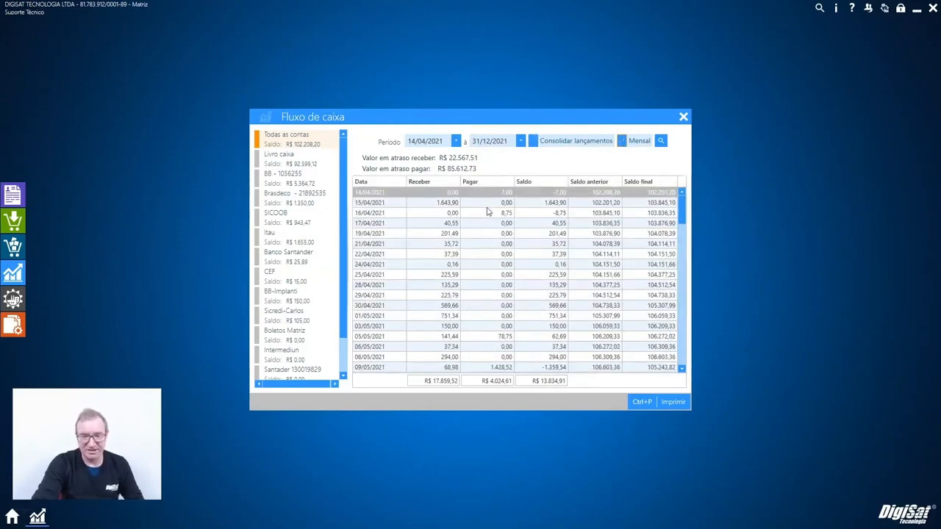
{"action": "left_click_drag", "start_coordinate": [682, 209], "coordinate": [699, 354]}
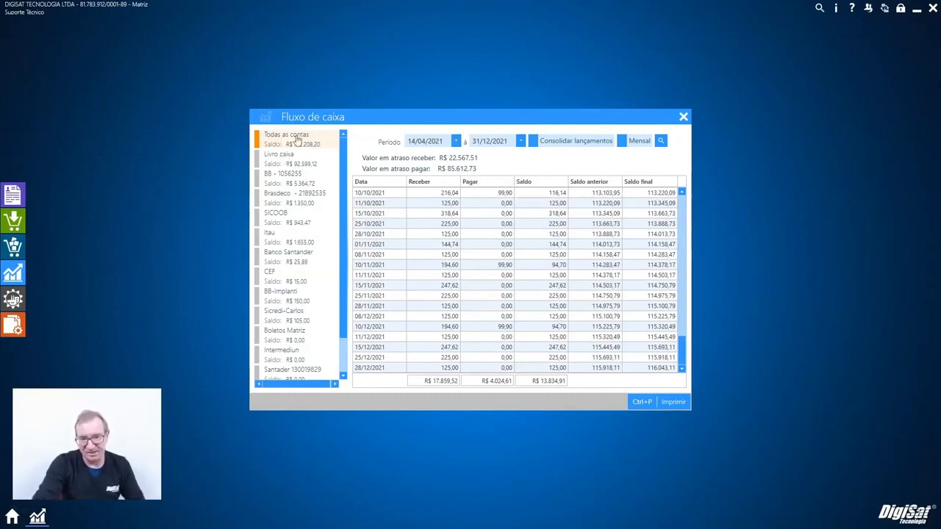
{"action": "left_click_drag", "start_coordinate": [681, 353], "coordinate": [688, 202]}
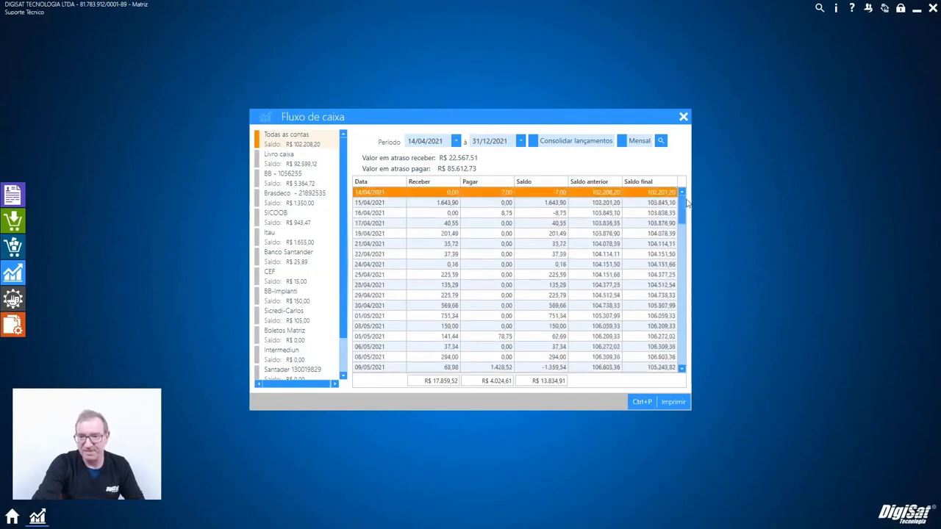
- Compare the cash flow of the BB, Brasdeco, SICOOB and Livro caixa accounts with Todas as contas, and close Fluxo de caixa
{"action": "left_click", "coordinate": [289, 178]}
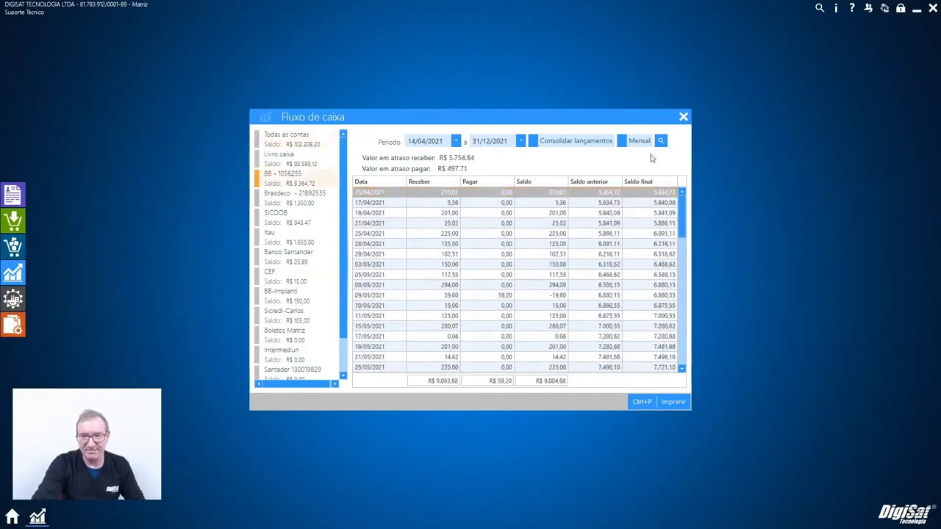
{"action": "left_click", "coordinate": [295, 200]}
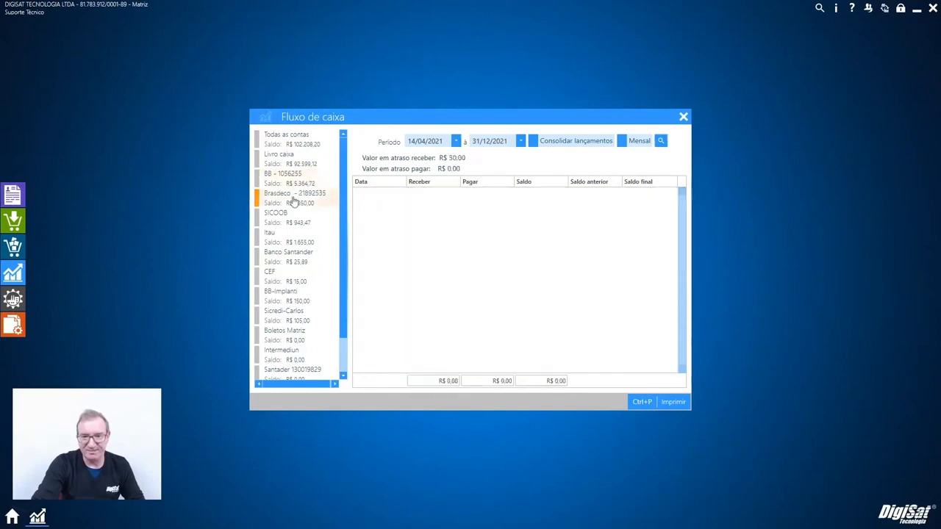
{"action": "left_click", "coordinate": [277, 220]}
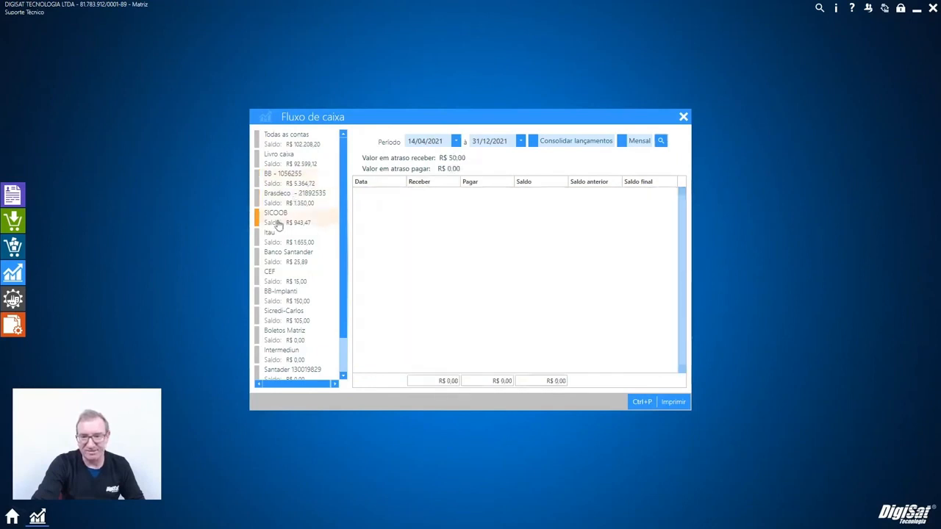
{"action": "left_click", "coordinate": [280, 163]}
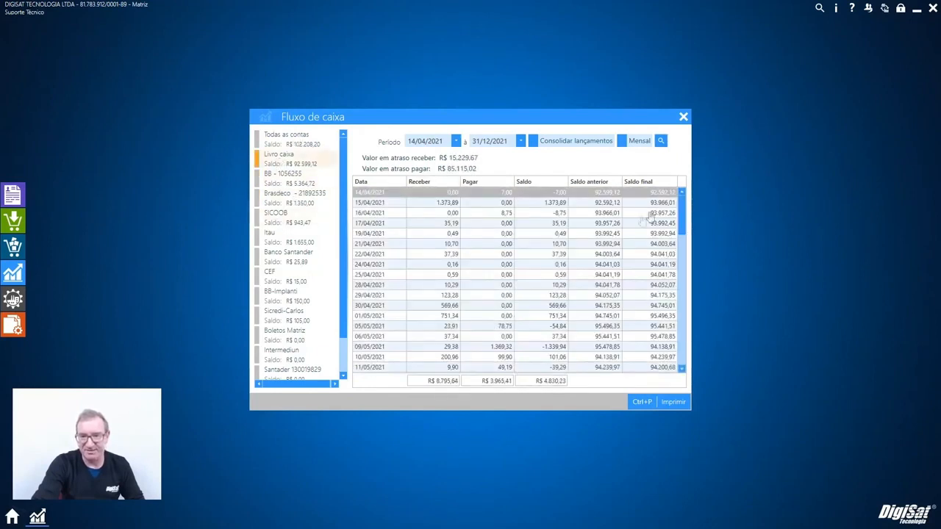
{"action": "left_click", "coordinate": [298, 139]}
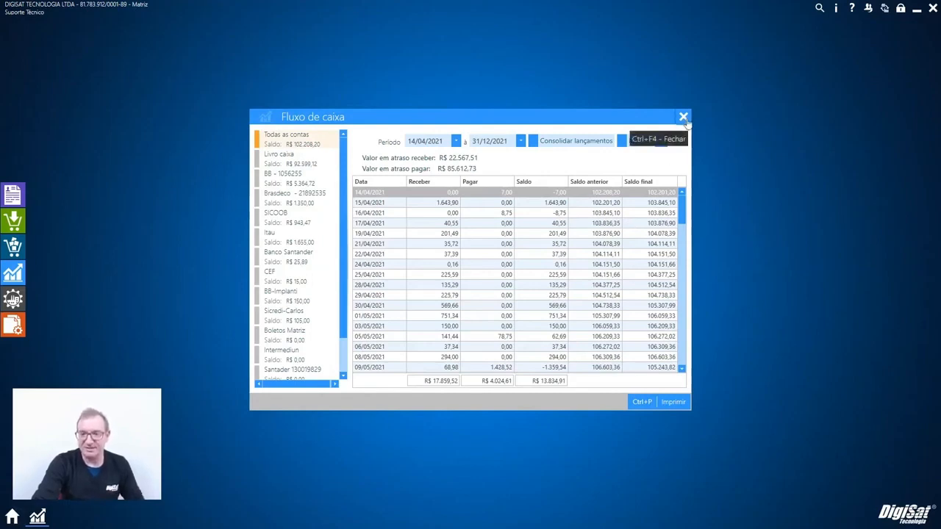
{"action": "left_click", "coordinate": [302, 165]}
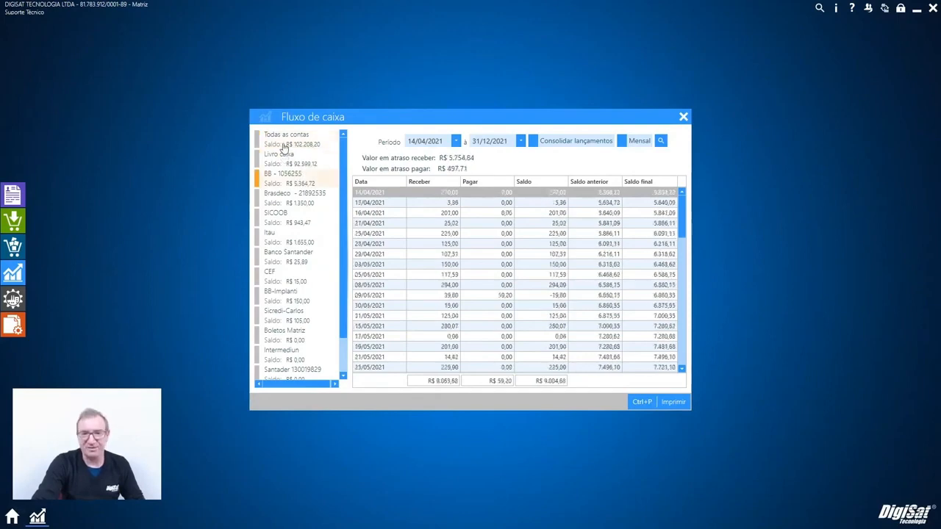
{"action": "left_click", "coordinate": [684, 117]}
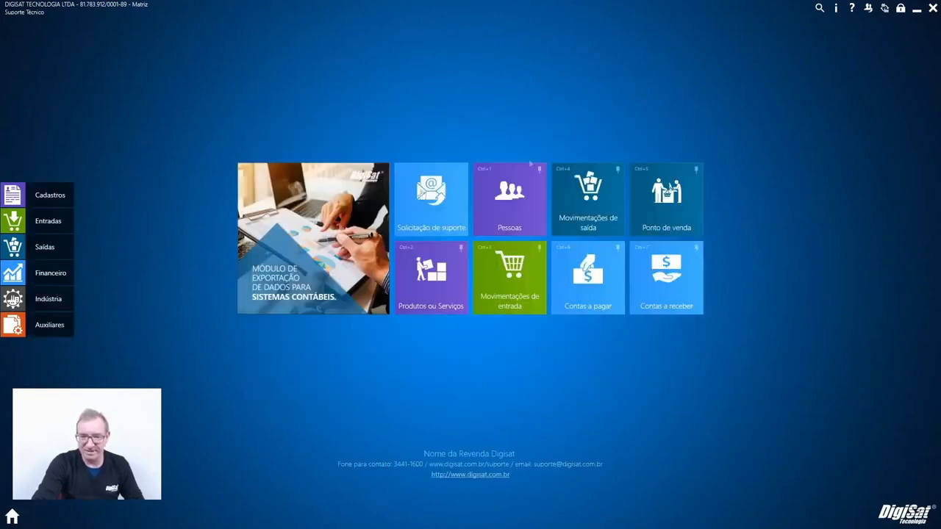
- Open Formas de pagamento, review the first "Entrada, 30 e 60 dias" registration and save it without changes
{"action": "left_click", "coordinate": [23, 275]}
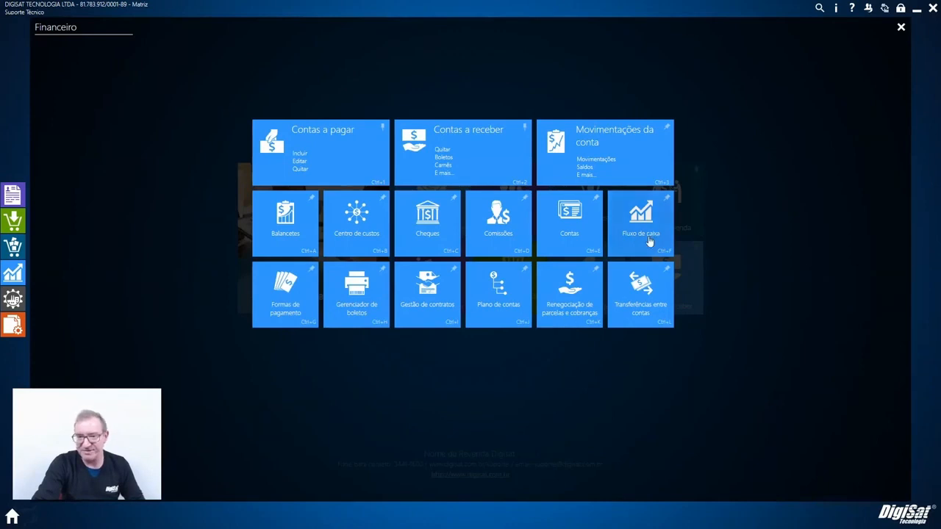
{"action": "left_click", "coordinate": [284, 329]}
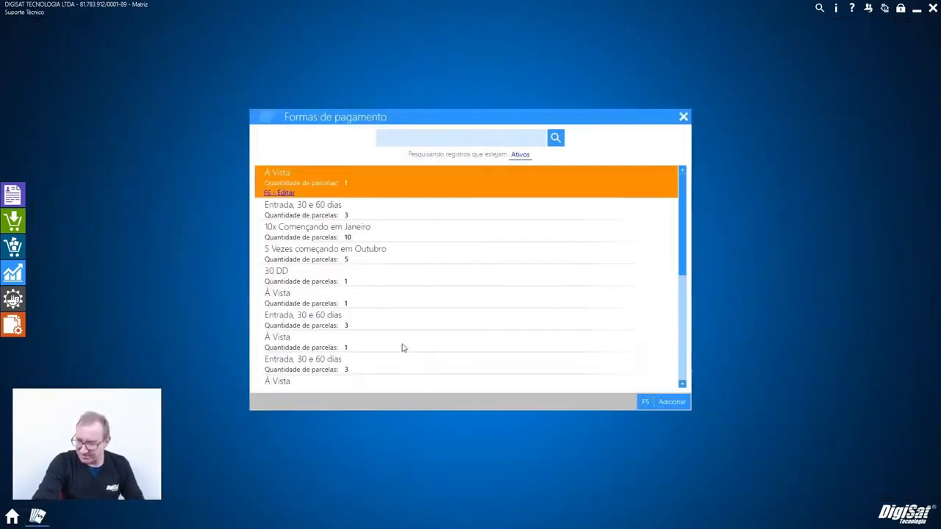
{"action": "left_click", "coordinate": [301, 210]}
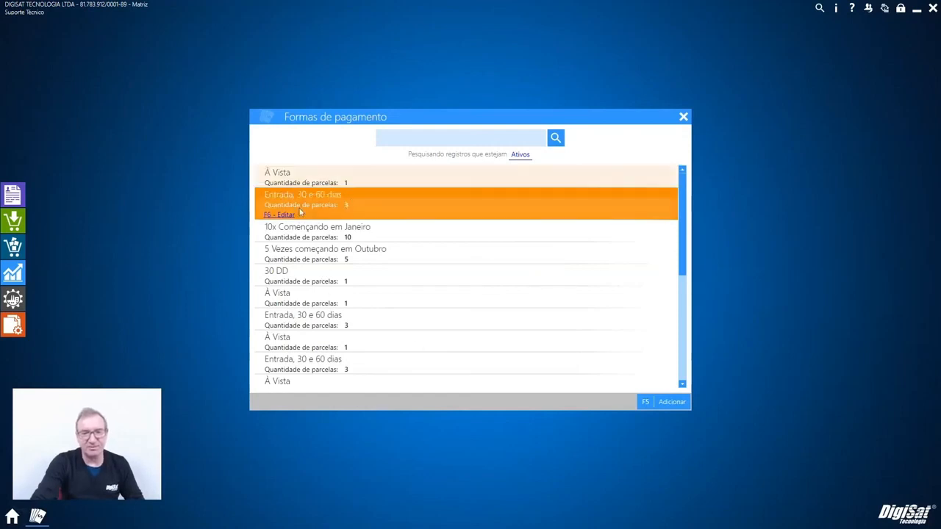
{"action": "left_click", "coordinate": [284, 218]}
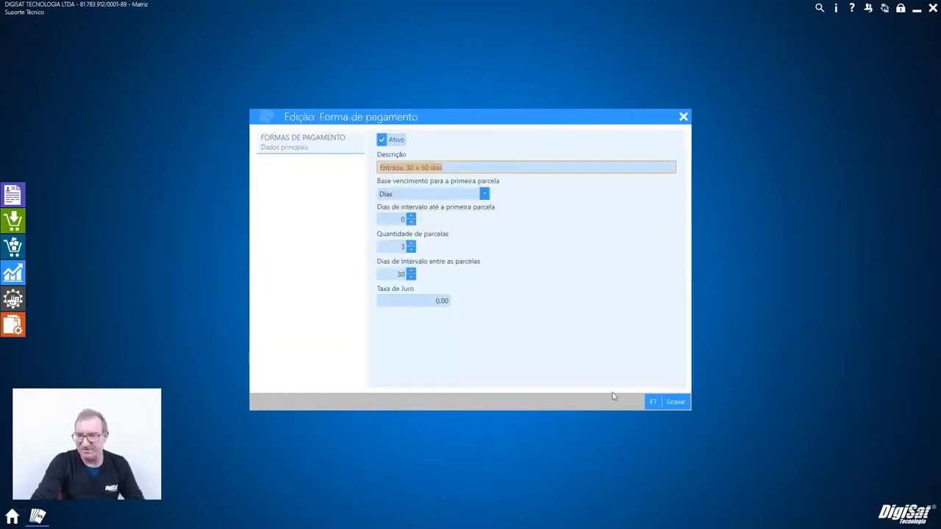
{"action": "left_click", "coordinate": [667, 404]}
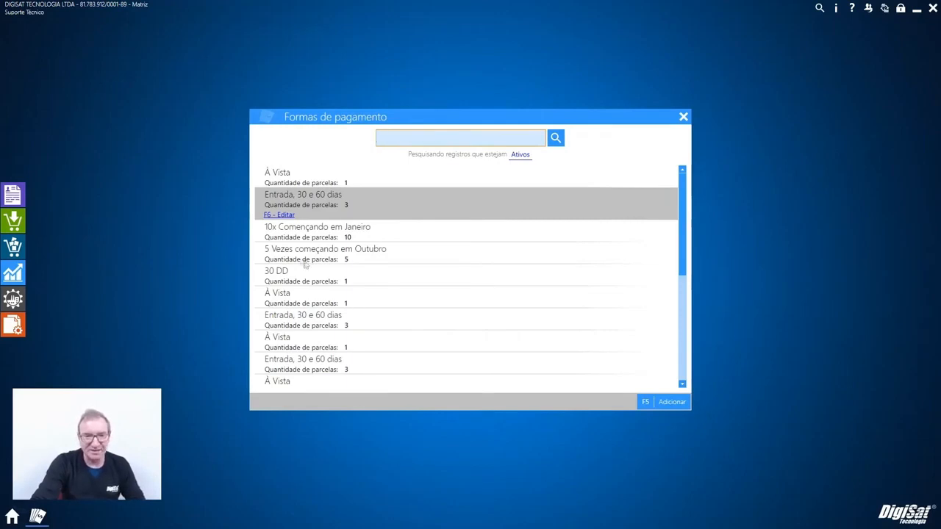
- Reopen the "Entrada, 30 e 60 dias" payment form, check its first-installment interval, installment quantity and interval between installments, and save without changes
{"action": "key", "text": "F6"}
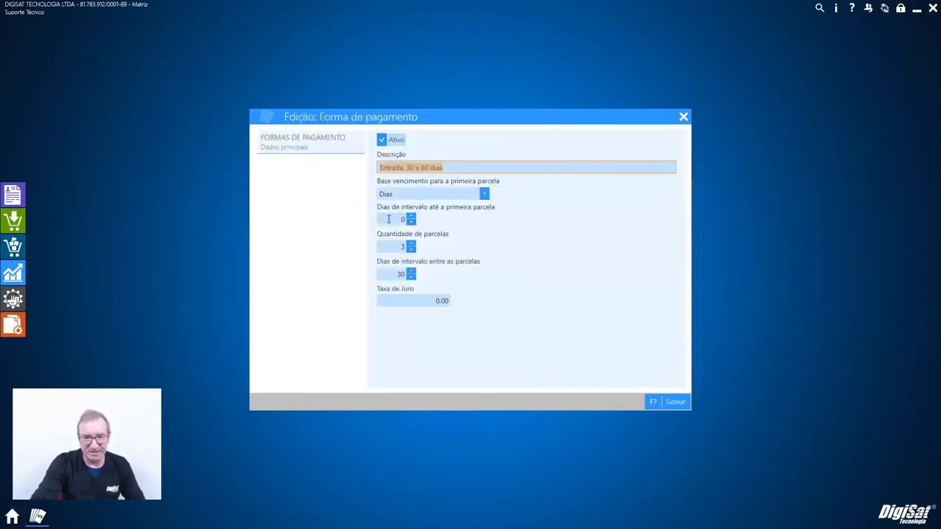
{"action": "left_click", "coordinate": [388, 219]}
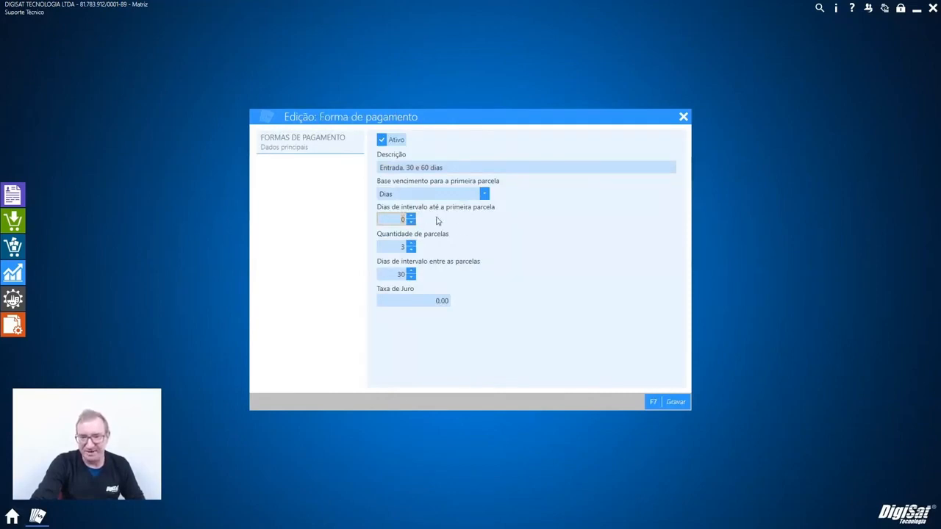
{"action": "left_click", "coordinate": [392, 247]}
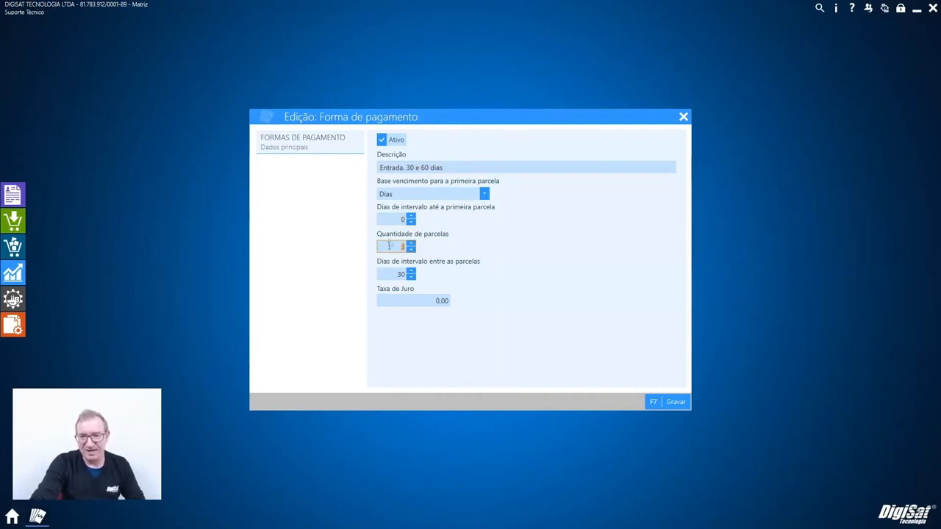
{"action": "left_click", "coordinate": [392, 275]}
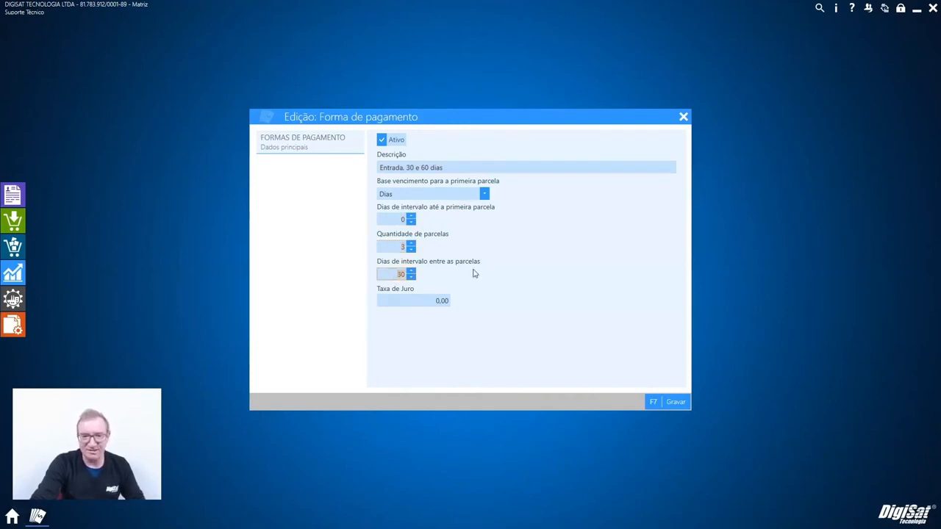
{"action": "key", "text": "F7"}
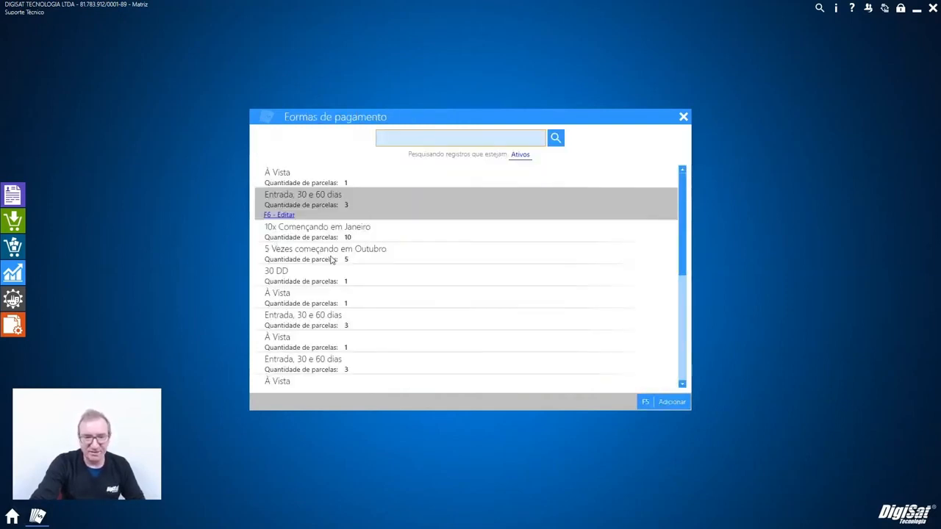
- Check the installment quantity and interval of "5 Vezes começando em Outubro", save it without changes and close Formas de pagamento
{"action": "double_click", "coordinate": [331, 259]}
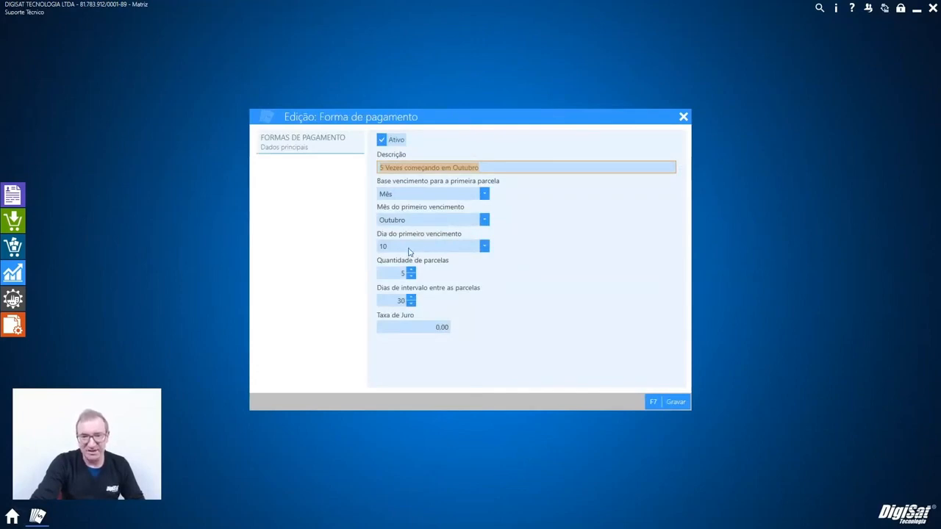
{"action": "left_click", "coordinate": [394, 275]}
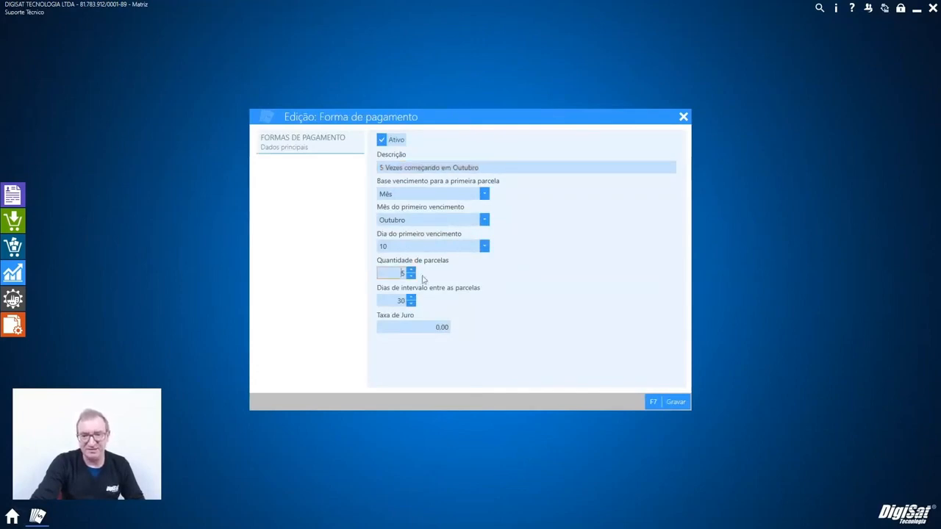
{"action": "left_click", "coordinate": [389, 301]}
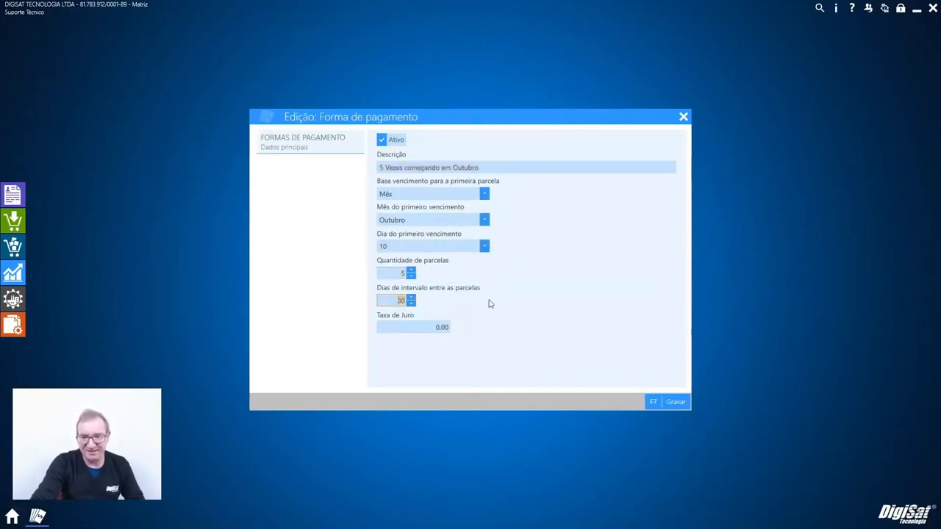
{"action": "left_click", "coordinate": [668, 403]}
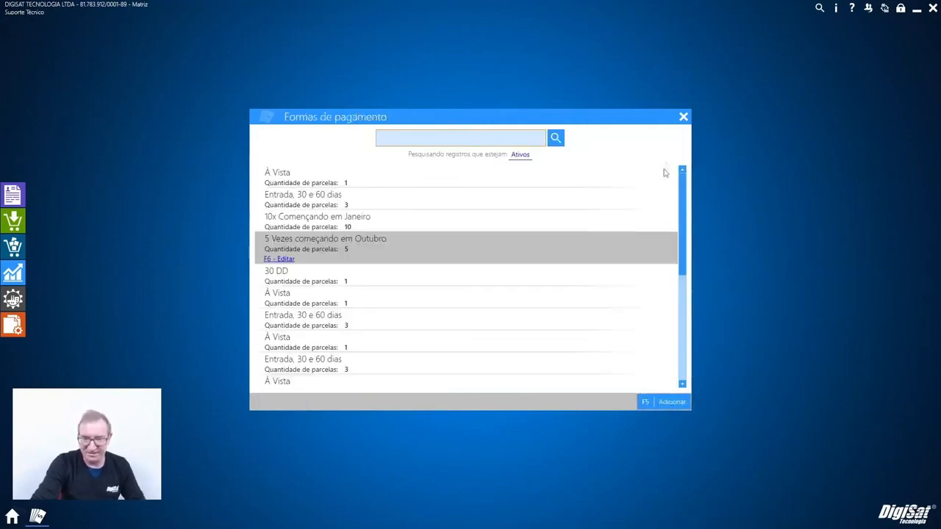
{"action": "left_click", "coordinate": [683, 117]}
- Open the Gerenciador de boletos from the Financeiro module to view the BB account's boletos awaiting remittance
{"action": "left_click", "coordinate": [30, 278]}
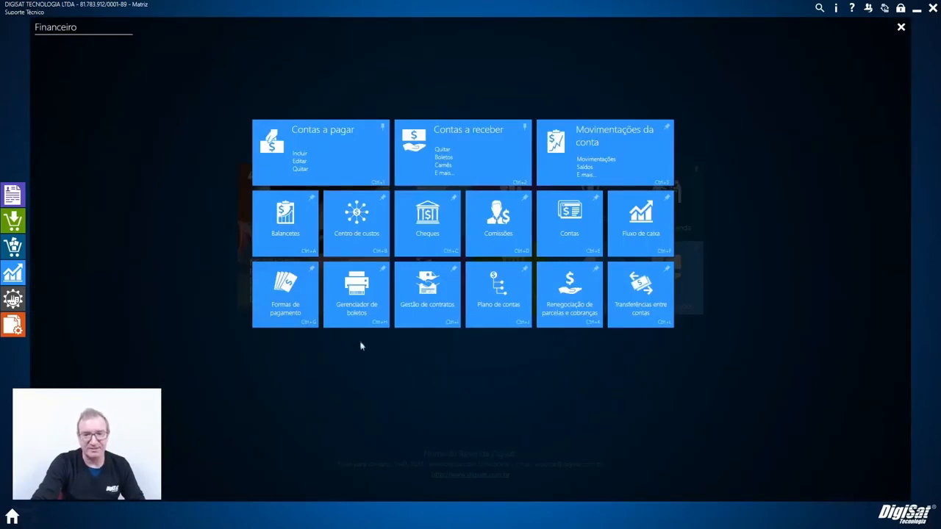
{"action": "left_click", "coordinate": [358, 322]}
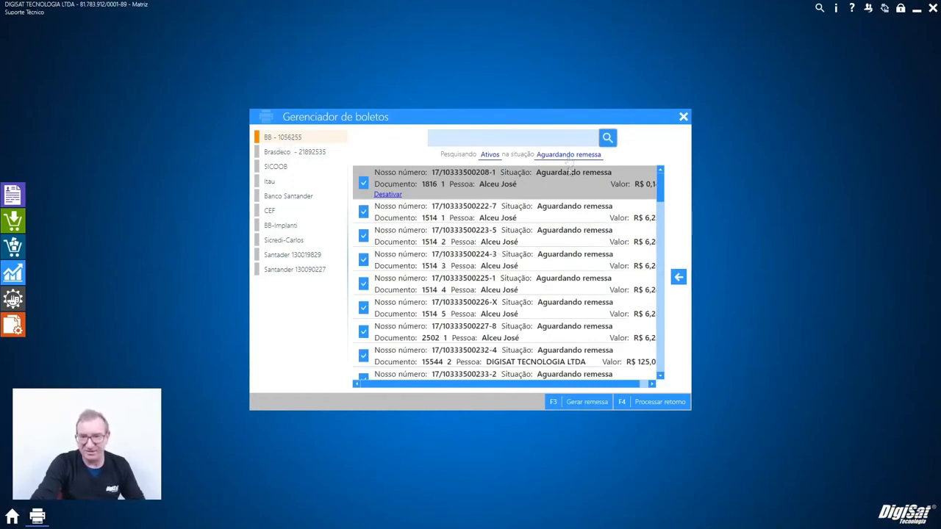
- Switch the boleto manager to the Brasdeco account, return to the first BB account and close the Gerenciador de boletos
{"action": "left_click", "coordinate": [562, 144]}
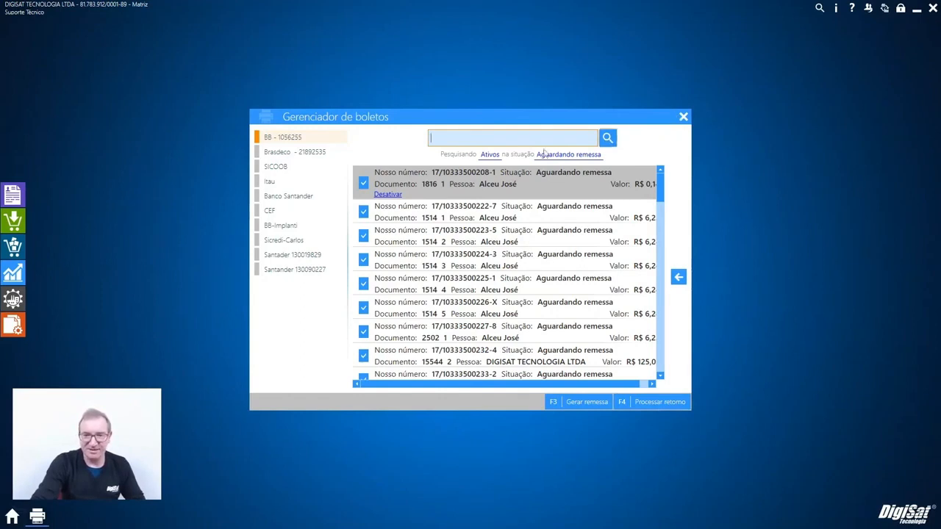
{"action": "left_click", "coordinate": [279, 155]}
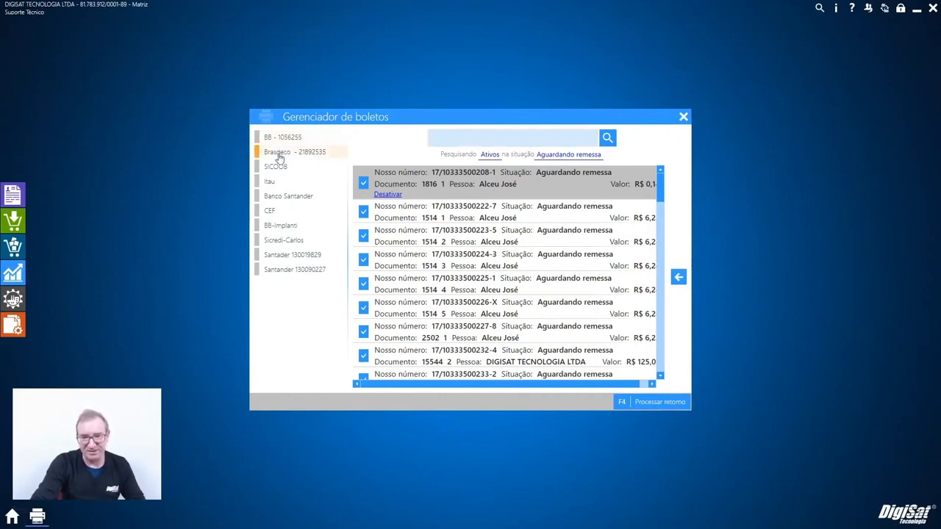
{"action": "left_click", "coordinate": [279, 138]}
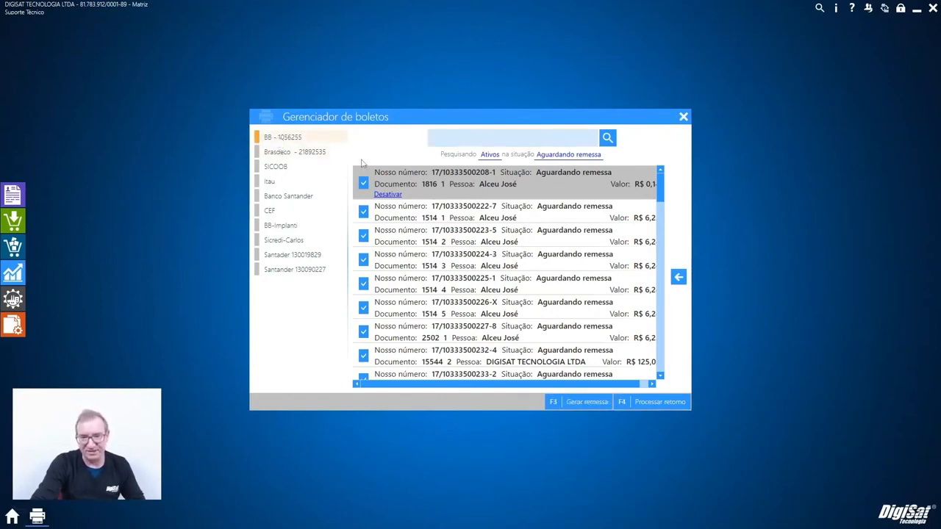
{"action": "left_click", "coordinate": [683, 118]}
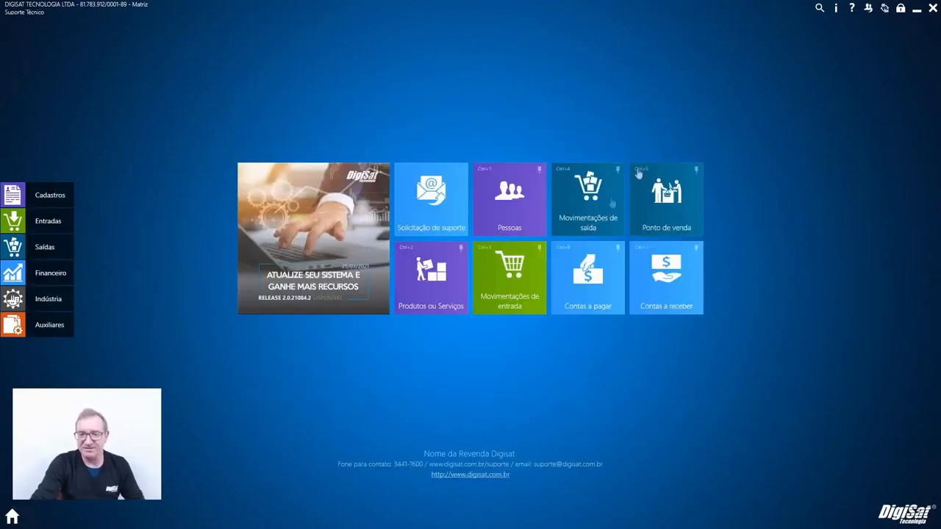
- Open Gestão de contratos from the Financeiro module and look at its contract list report filters and detailed search
{"action": "left_click", "coordinate": [44, 276]}
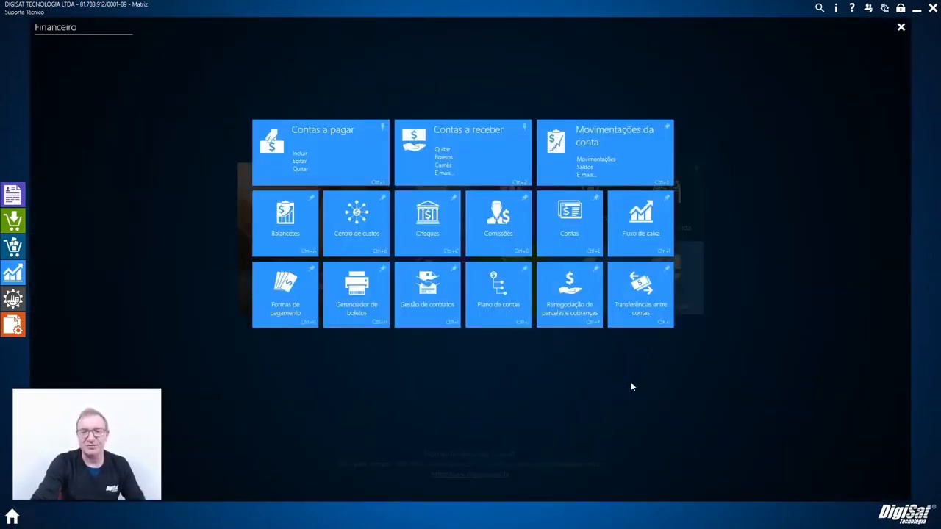
{"action": "left_click", "coordinate": [425, 315]}
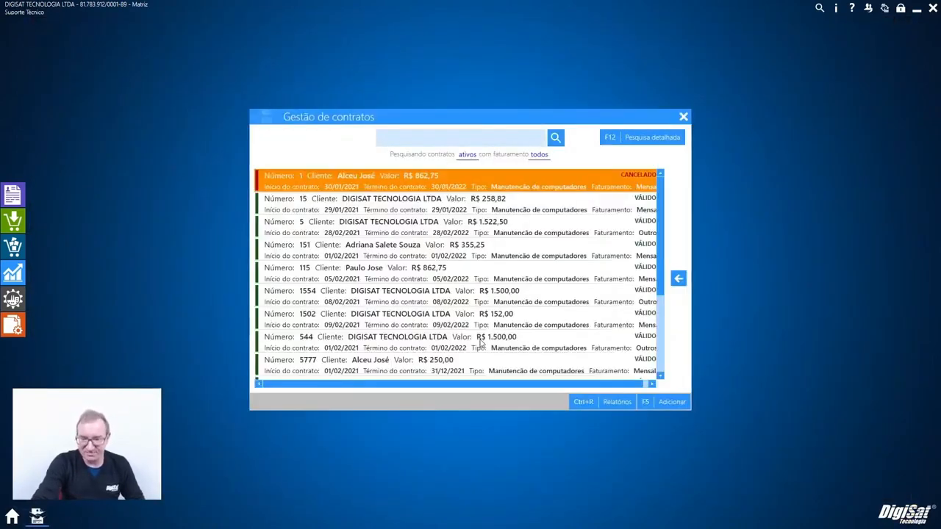
{"action": "left_click", "coordinate": [603, 404]}
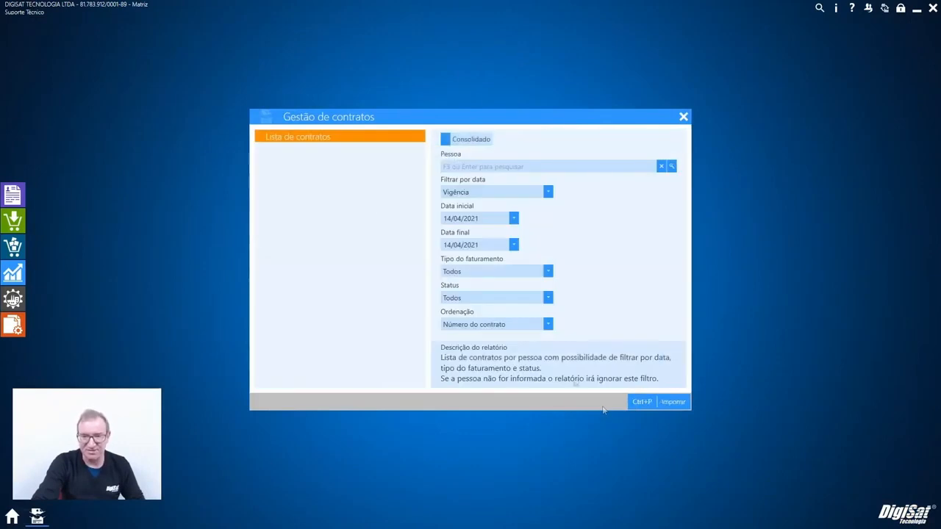
{"action": "key", "text": "Escape"}
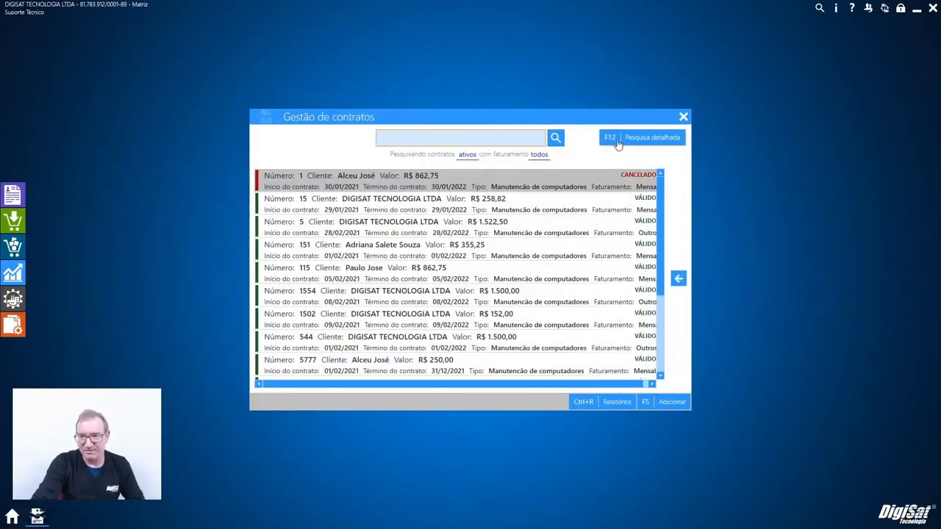
{"action": "left_click", "coordinate": [642, 137]}
{"action": "left_click", "coordinate": [642, 137]}
{"action": "left_click", "coordinate": [515, 188]}
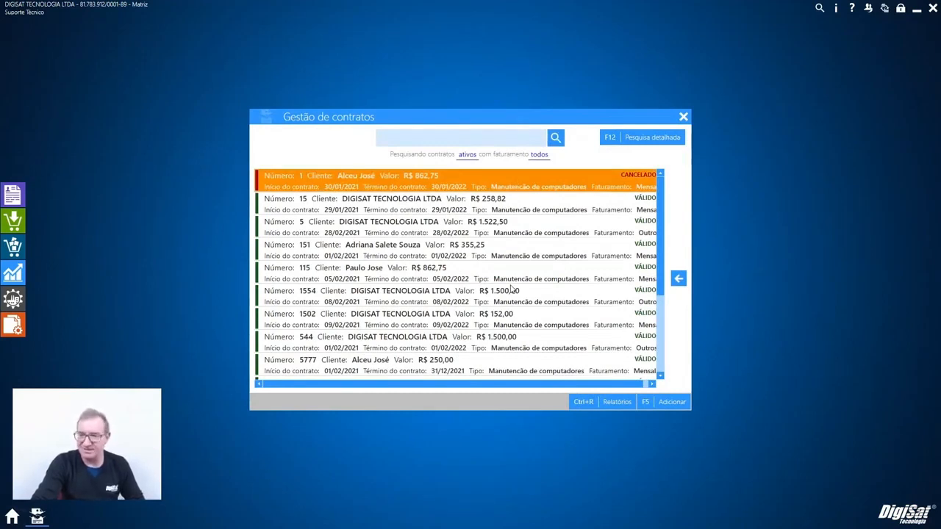
- Start a new contract and go through its Tipo do contrato, Observação and Valor fields without filling them in
{"action": "left_click", "coordinate": [666, 403]}
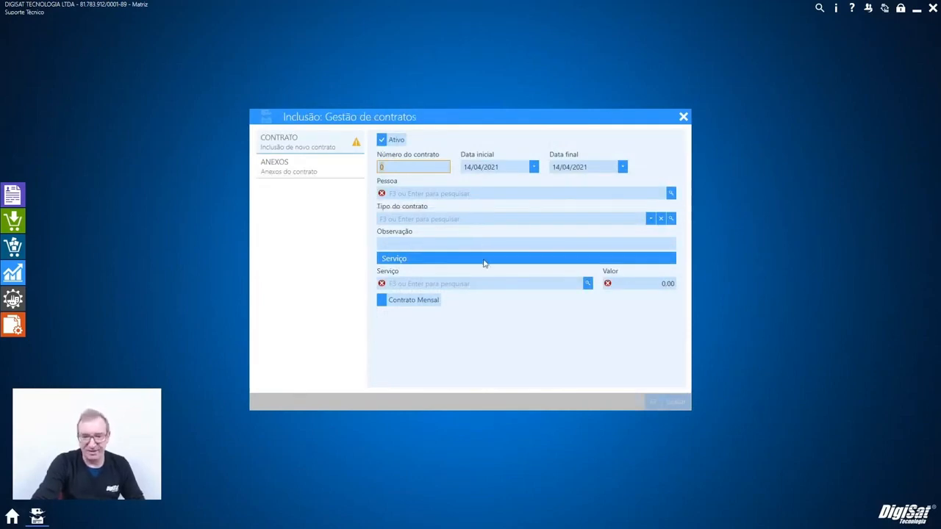
{"action": "left_click", "coordinate": [651, 218]}
{"action": "left_click", "coordinate": [651, 218]}
{"action": "left_click", "coordinate": [424, 245]}
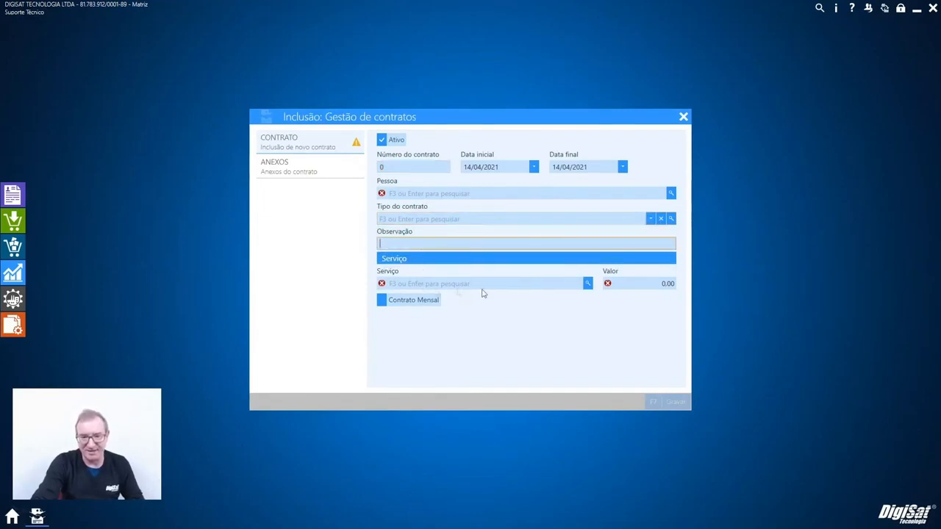
{"action": "left_click", "coordinate": [647, 283]}
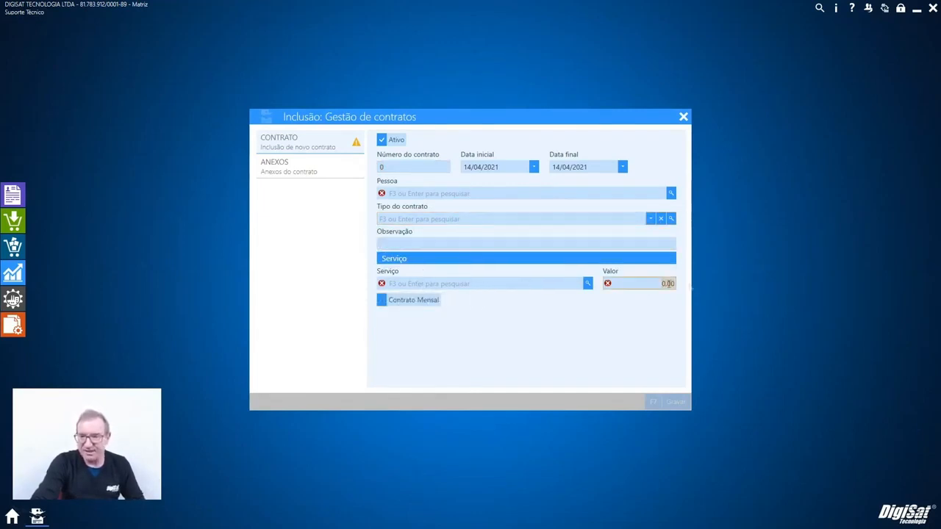
- Toggle Contrato Mensal on the new contract to review its payment fields, and open the Anexos section
{"action": "left_click", "coordinate": [382, 300]}
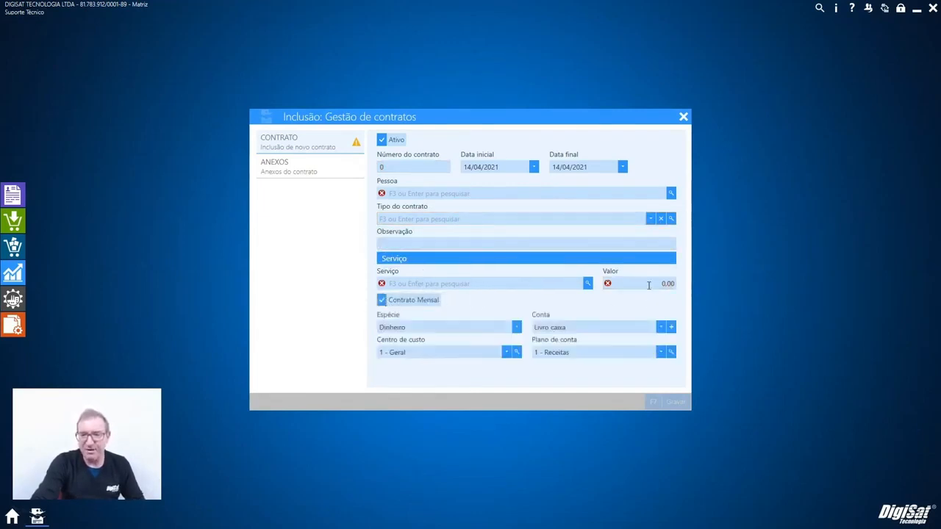
{"action": "left_click", "coordinate": [396, 295]}
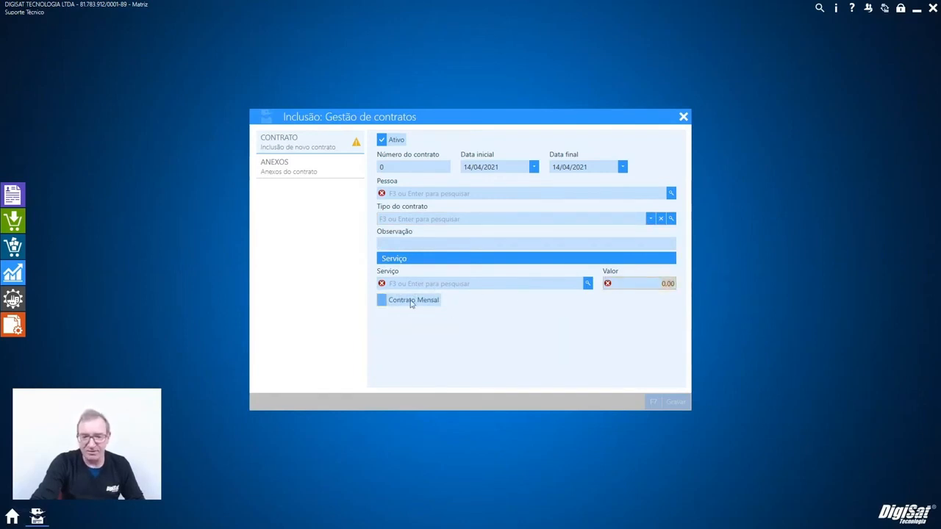
{"action": "left_click", "coordinate": [397, 297]}
{"action": "left_click", "coordinate": [647, 283]}
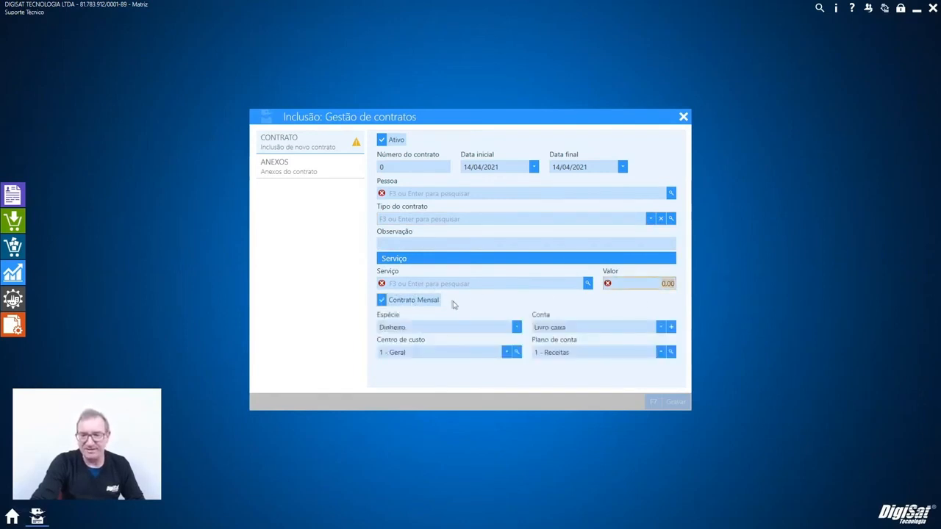
{"action": "left_click", "coordinate": [415, 301]}
{"action": "left_click", "coordinate": [278, 169]}
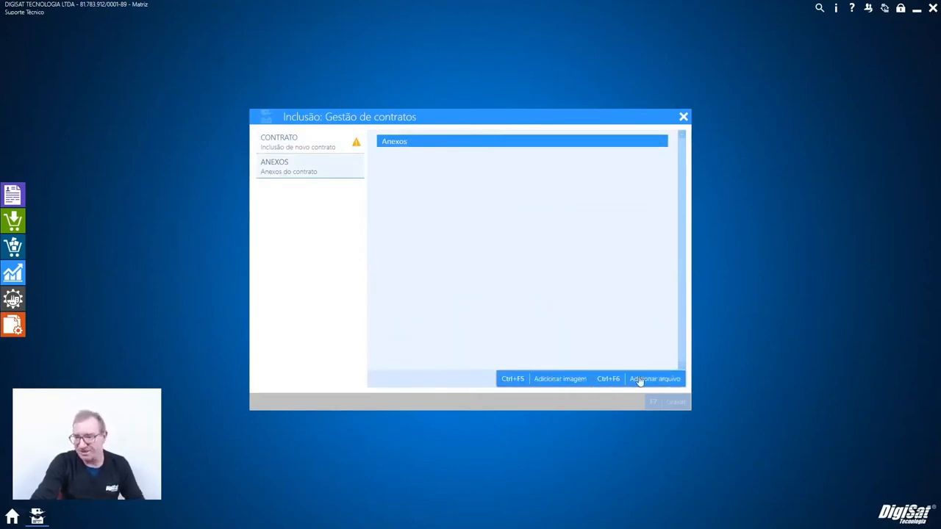
- Abandon the new contract without saving, view the actions of the first valid contract and close Gestão de contratos
{"action": "left_click", "coordinate": [683, 117]}
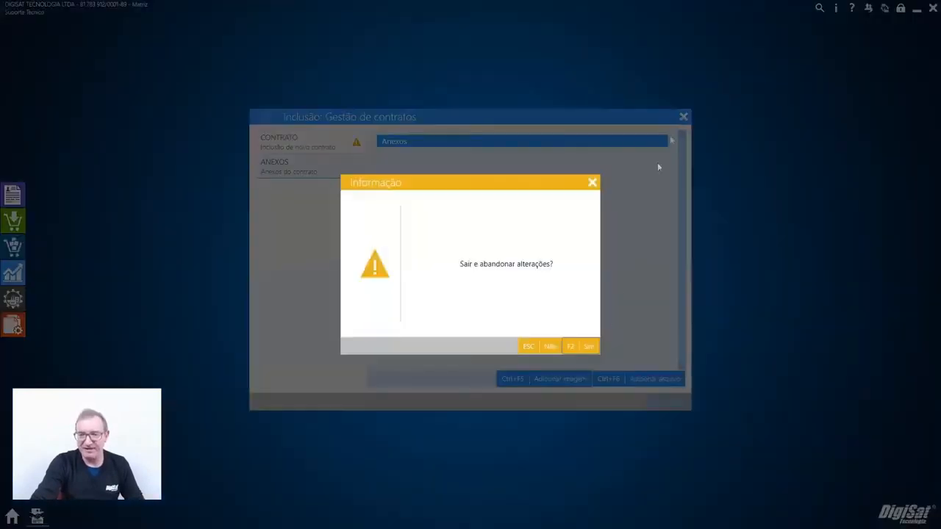
{"action": "left_click", "coordinate": [581, 347]}
{"action": "left_click", "coordinate": [513, 211]}
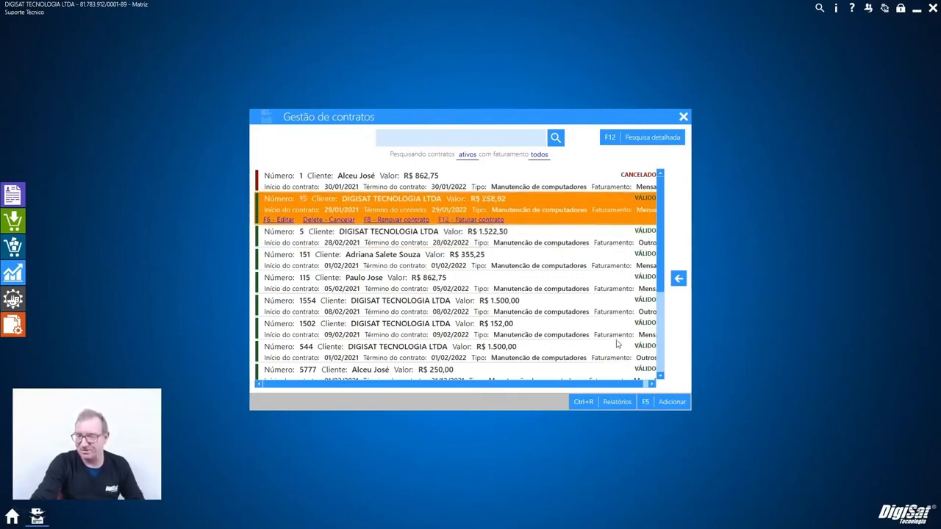
{"action": "left_click", "coordinate": [684, 118]}
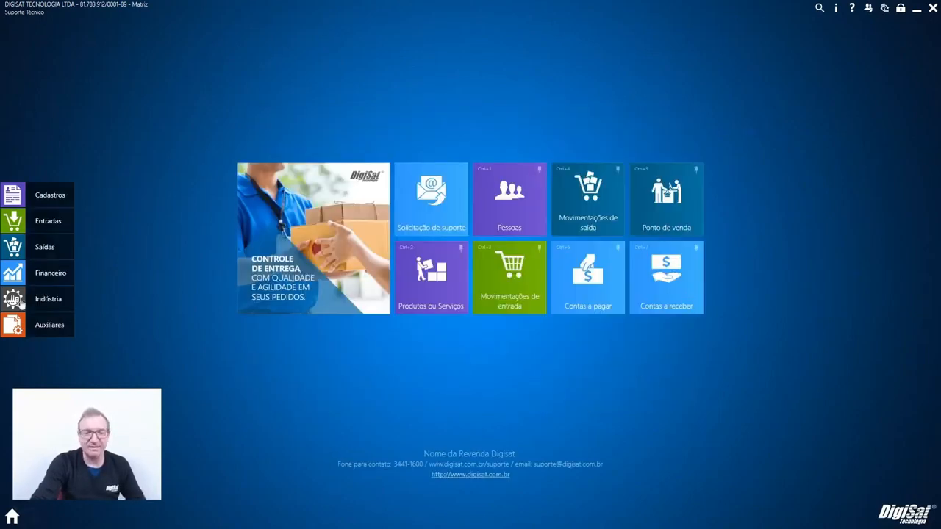
- Open Plano de contas from the Financeiro module and expand Receitas with Receitas Operacionais and Despesas with Despesas Operacionais
{"action": "left_click", "coordinate": [34, 278]}
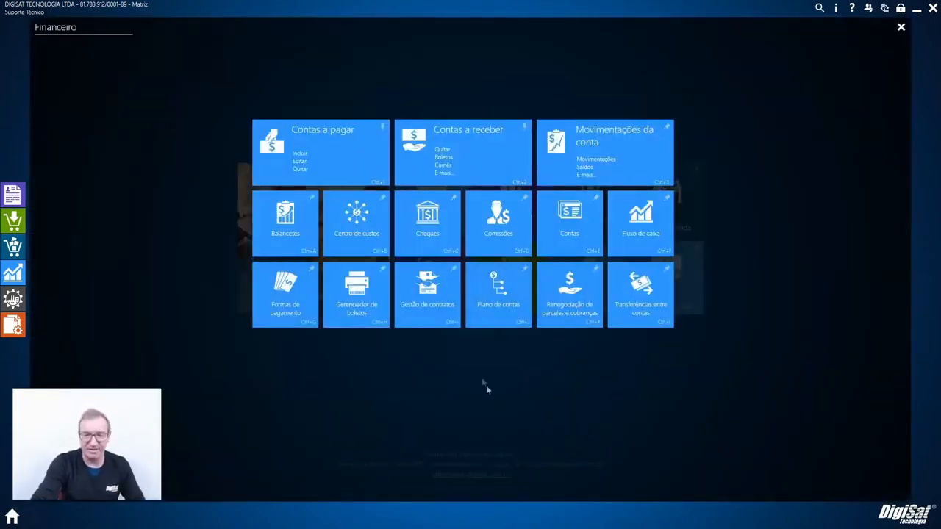
{"action": "left_click", "coordinate": [489, 314]}
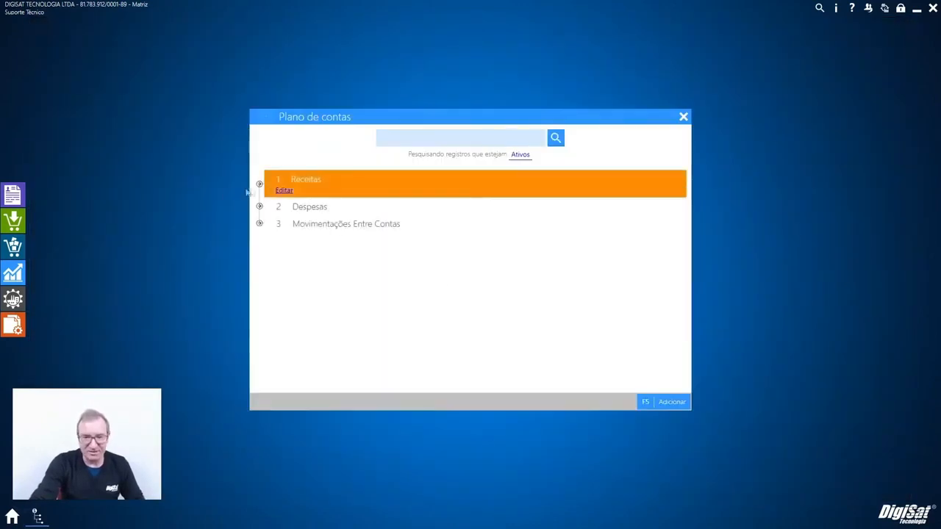
{"action": "left_click", "coordinate": [259, 184]}
{"action": "left_click", "coordinate": [269, 206]}
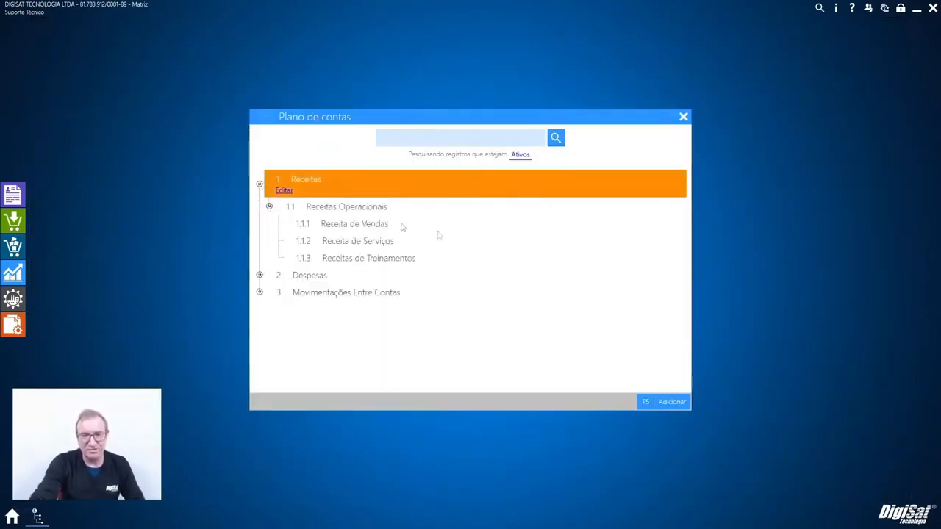
{"action": "left_click", "coordinate": [259, 276]}
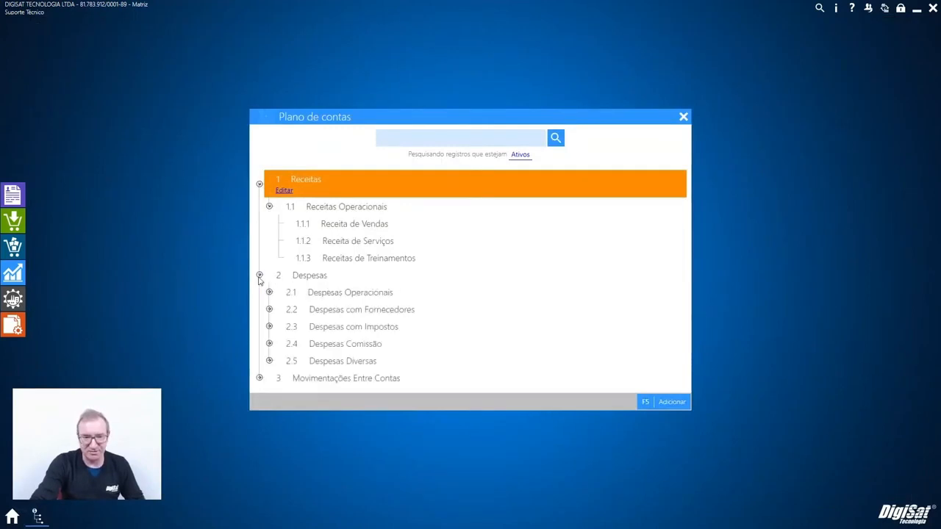
{"action": "left_click", "coordinate": [270, 292]}
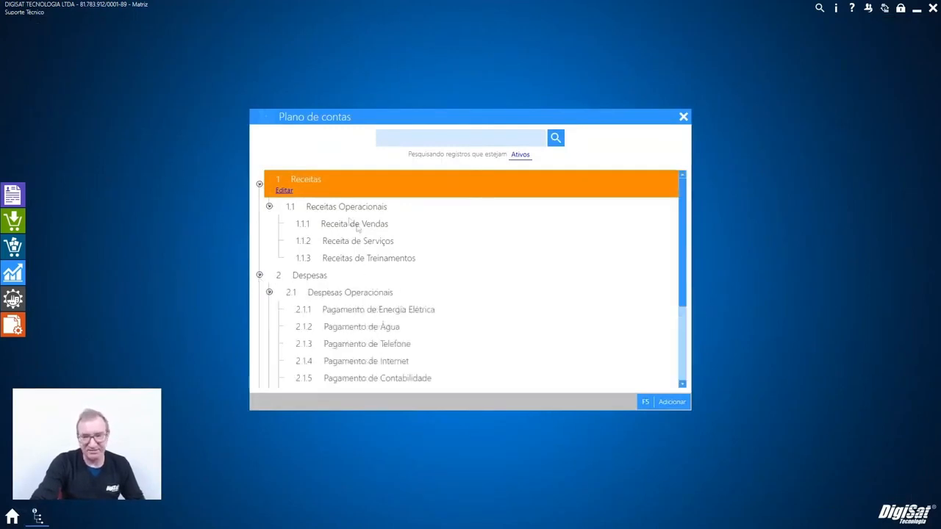
- Open the Receitas account for editing, check its account type options, save it as Receita and close Plano de contas
{"action": "left_click", "coordinate": [284, 192]}
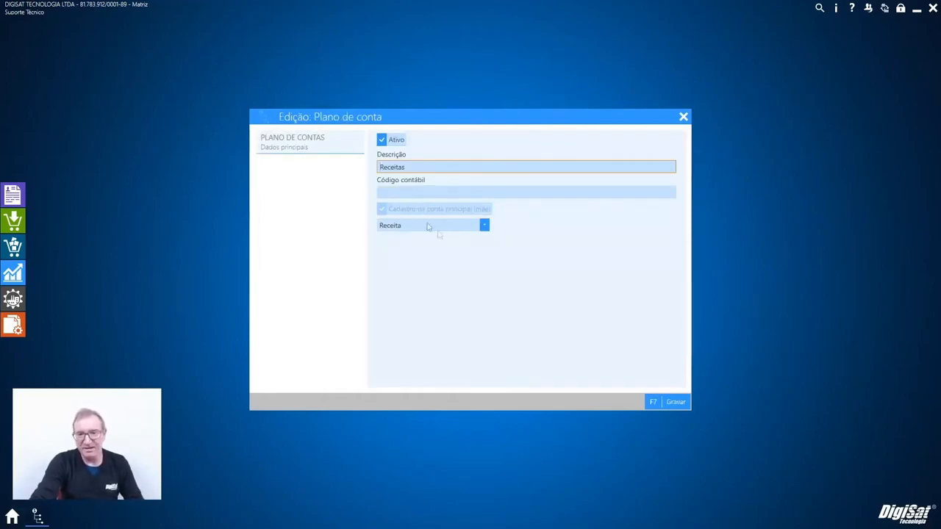
{"action": "left_click", "coordinate": [408, 228]}
{"action": "left_click", "coordinate": [411, 233]}
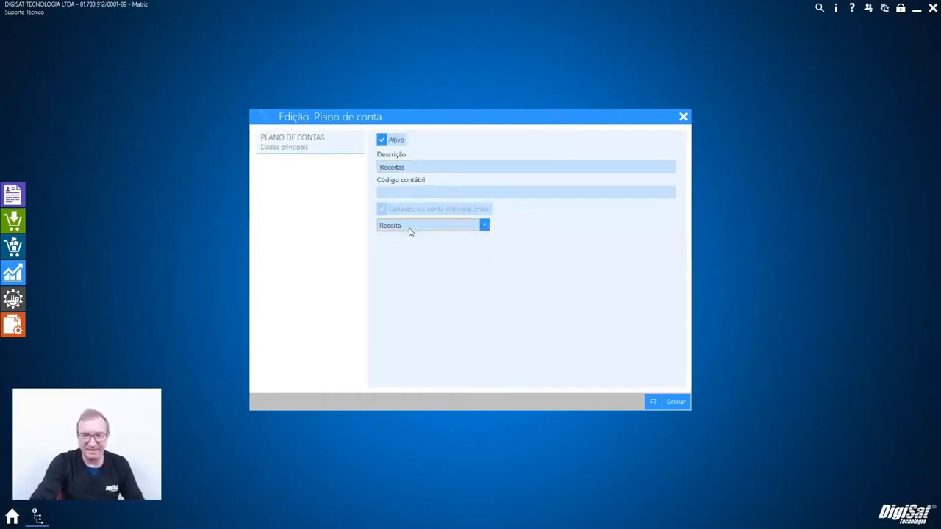
{"action": "left_click", "coordinate": [412, 229]}
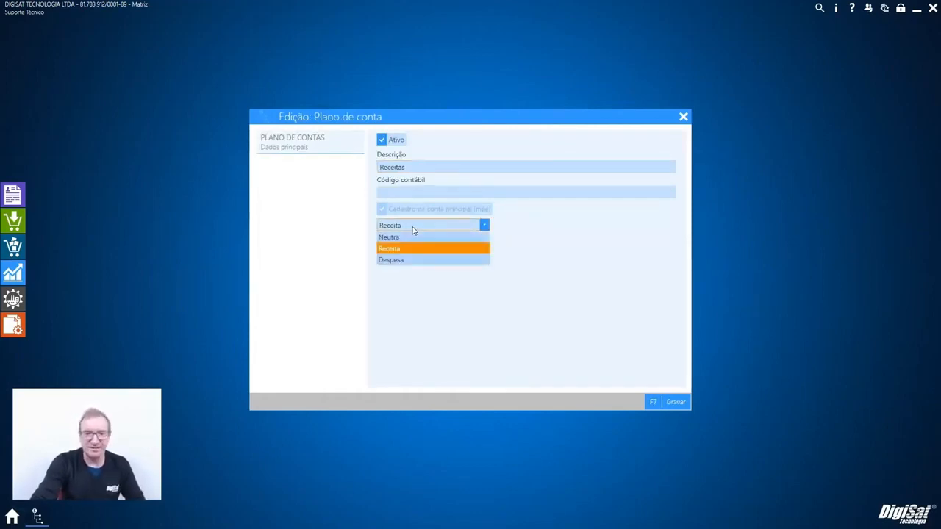
{"action": "left_click", "coordinate": [412, 229]}
{"action": "left_click", "coordinate": [412, 229]}
{"action": "left_click", "coordinate": [412, 229]}
{"action": "left_click", "coordinate": [674, 399]}
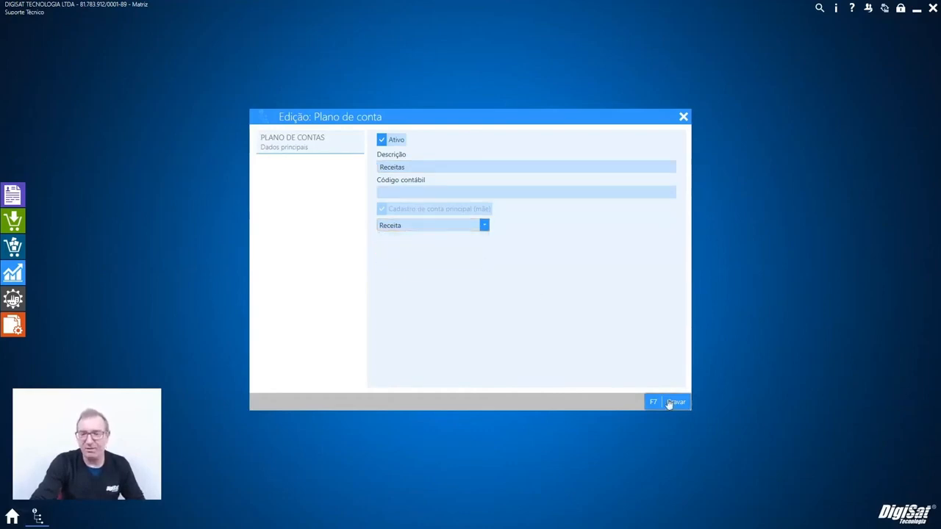
{"action": "left_click", "coordinate": [684, 118]}
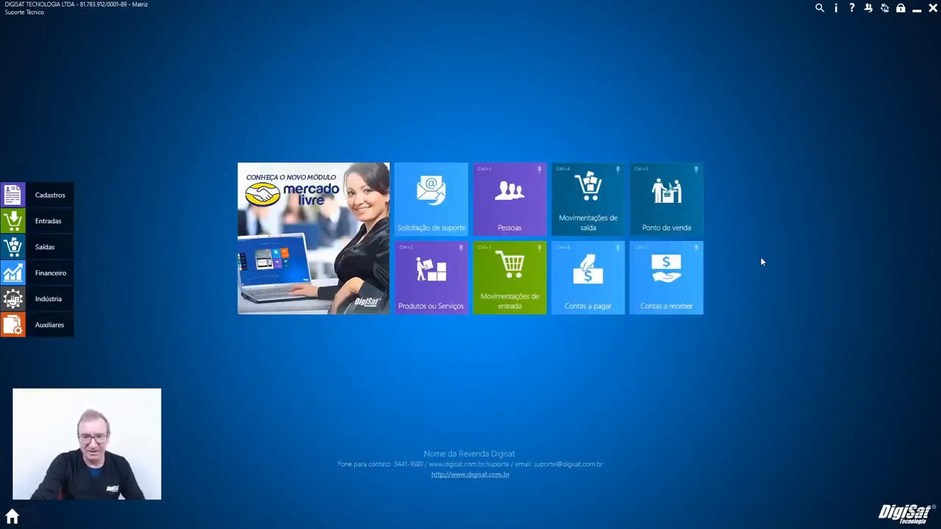
- Open Renegociação de parcelas e cobranças from the Financeiro module and set the notification client filter to Adimplentes
{"action": "left_click", "coordinate": [63, 271]}
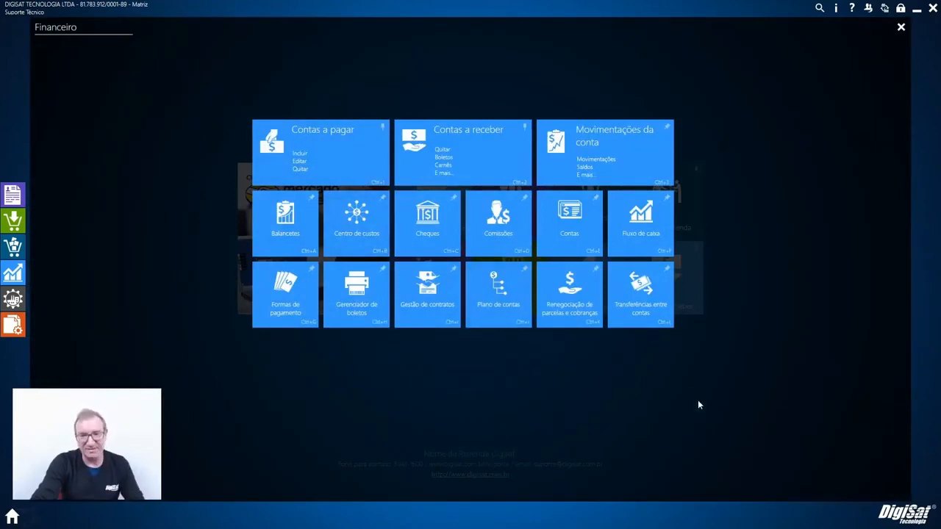
{"action": "left_click", "coordinate": [571, 321]}
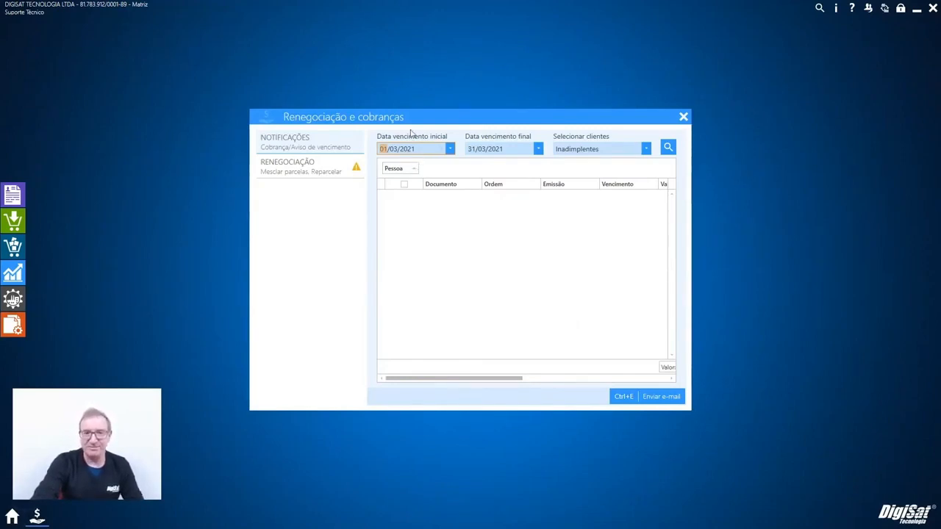
{"action": "left_click", "coordinate": [646, 149]}
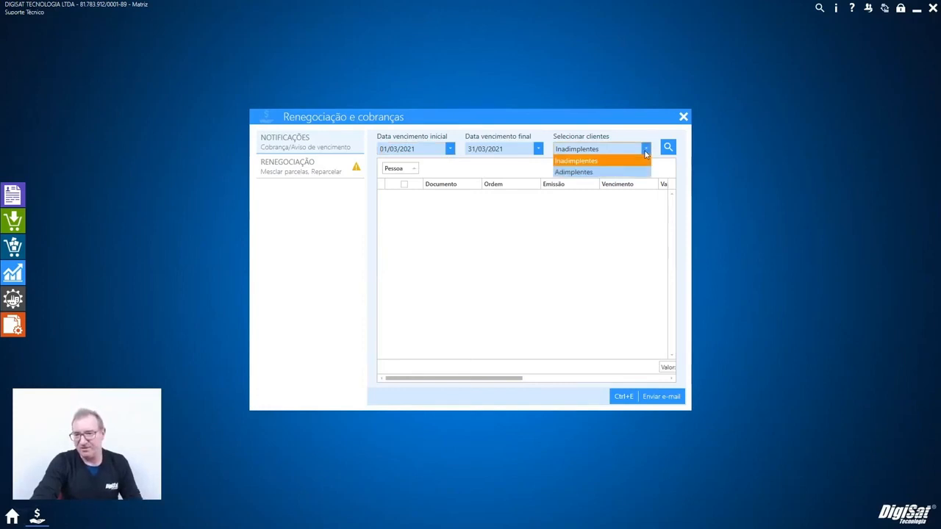
{"action": "left_click", "coordinate": [596, 160]}
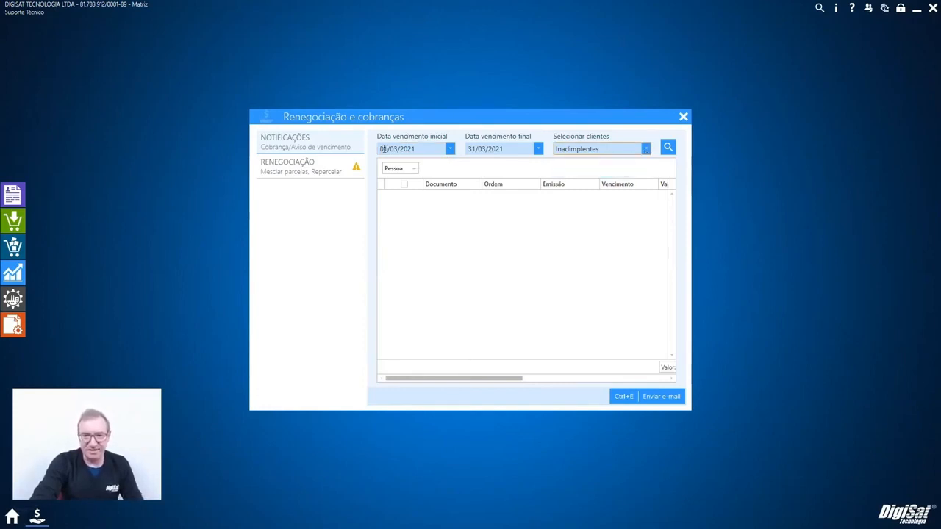
{"action": "left_click", "coordinate": [646, 149]}
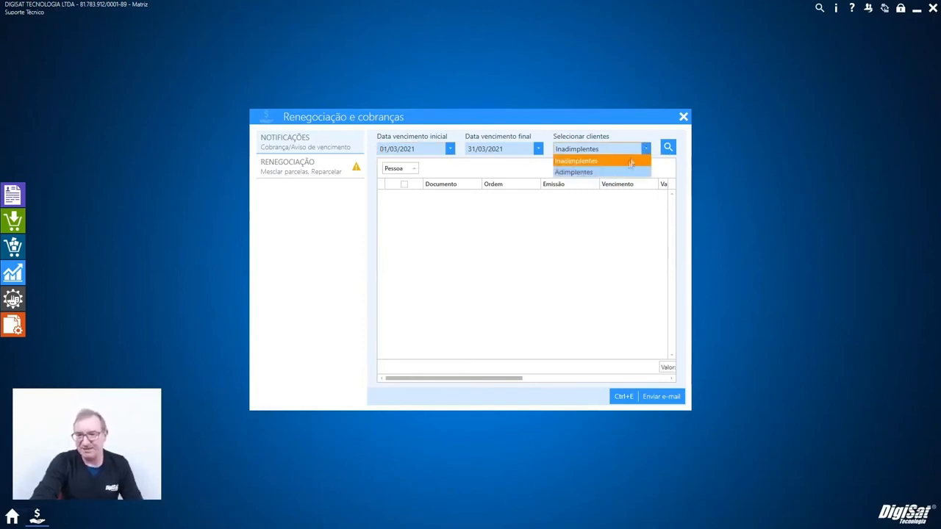
{"action": "left_click", "coordinate": [591, 170]}
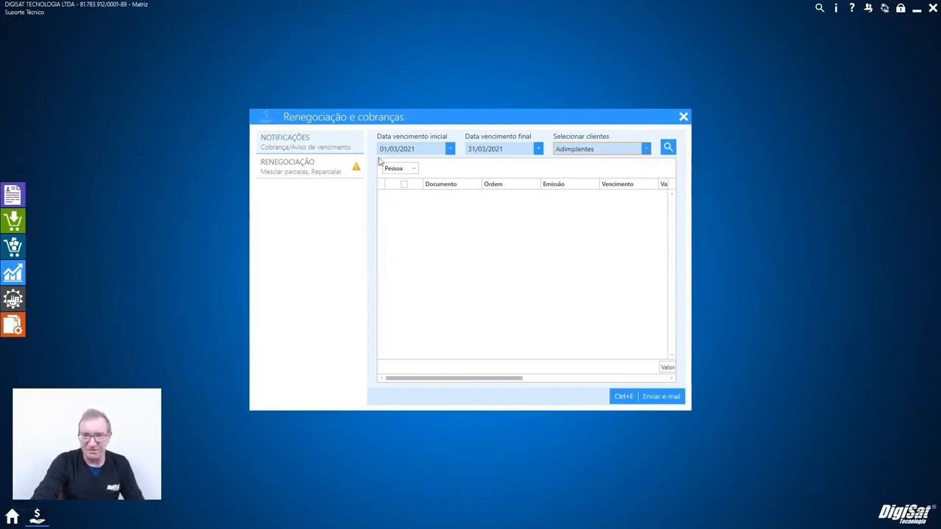
- View the Renegociação section for merging and re-splitting installments and close Renegociação e cobranças
{"action": "left_click", "coordinate": [298, 172]}
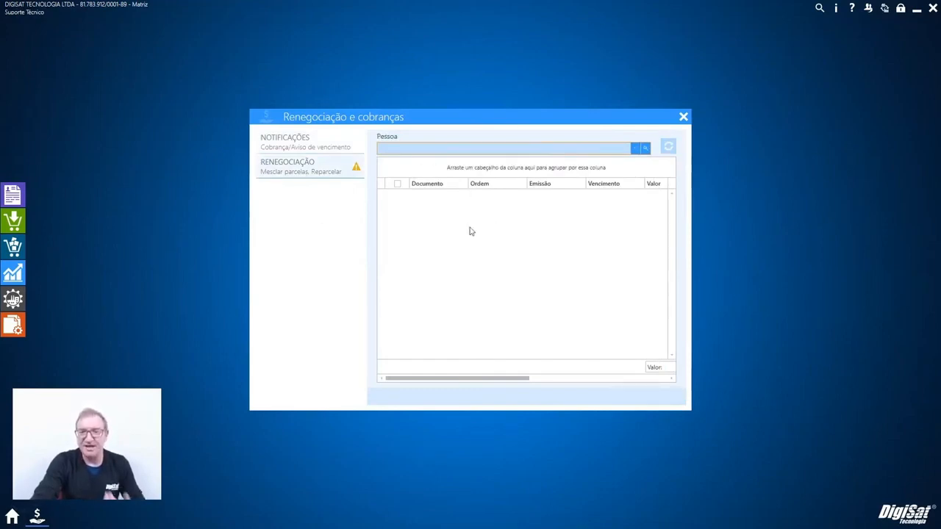
{"action": "left_click", "coordinate": [683, 116]}
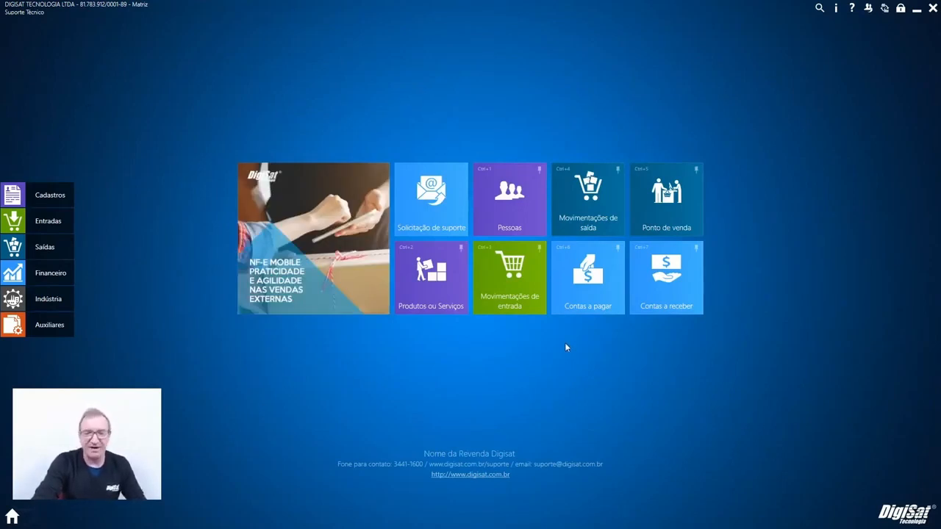
- Open Transferências entre contas from the Financeiro module, select the Livro caixa para SICOOB transfer, and view the transfer report options
{"action": "left_click", "coordinate": [22, 278]}
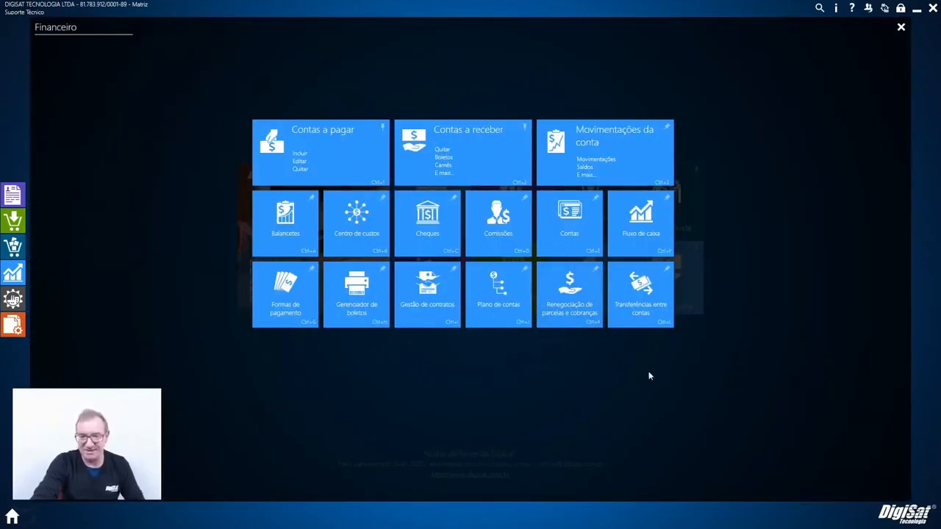
{"action": "left_click", "coordinate": [624, 324]}
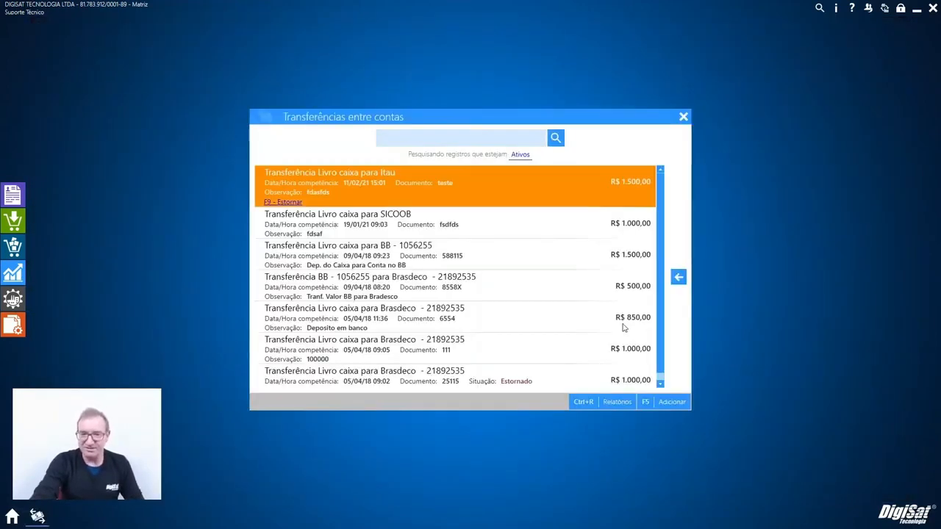
{"action": "left_click", "coordinate": [481, 224]}
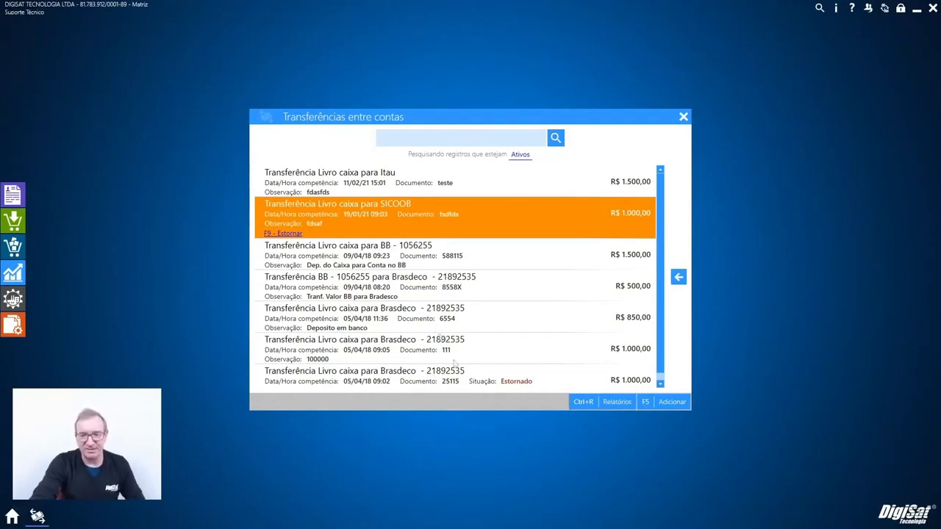
{"action": "left_click", "coordinate": [593, 406]}
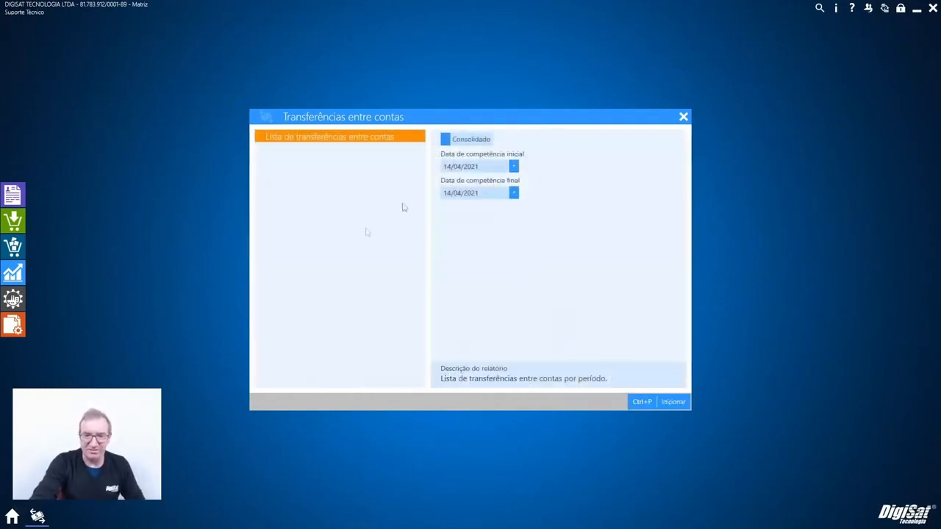
{"action": "left_click", "coordinate": [683, 117]}
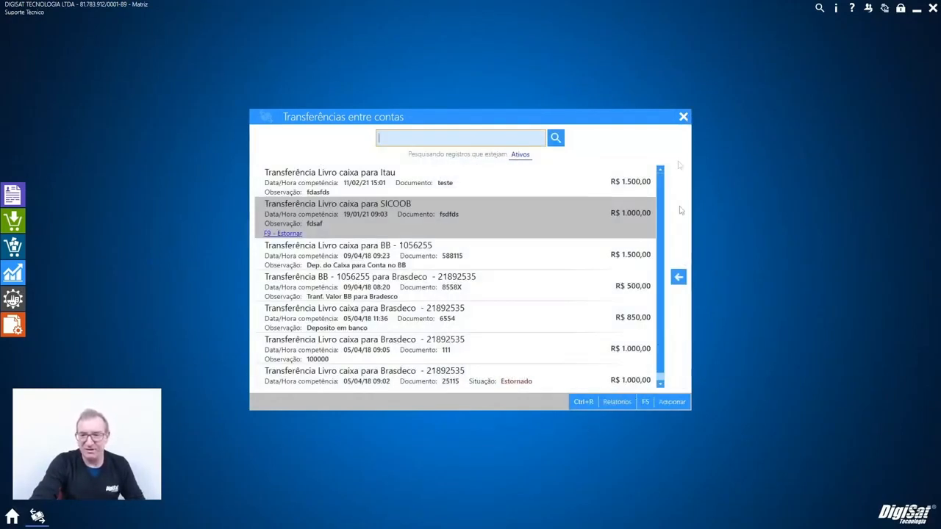
- Start a new transfer from Livro caixa to the BB account, abandon it without saving and close Transferências entre contas
{"action": "left_click", "coordinate": [666, 406]}
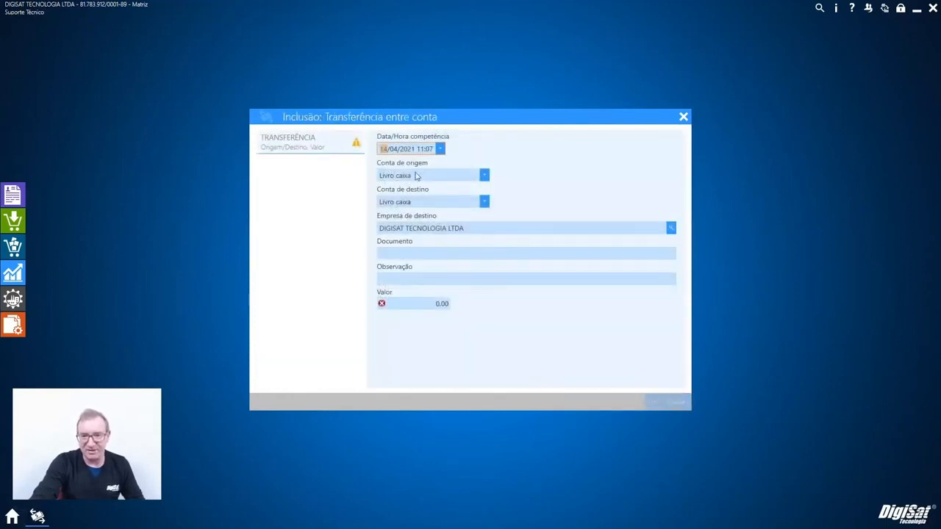
{"action": "left_click", "coordinate": [420, 203]}
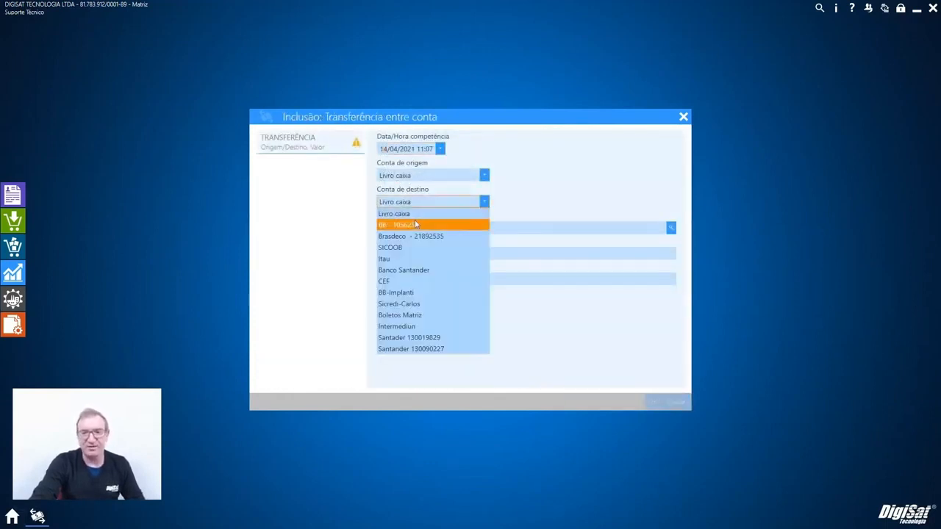
{"action": "left_click", "coordinate": [416, 223]}
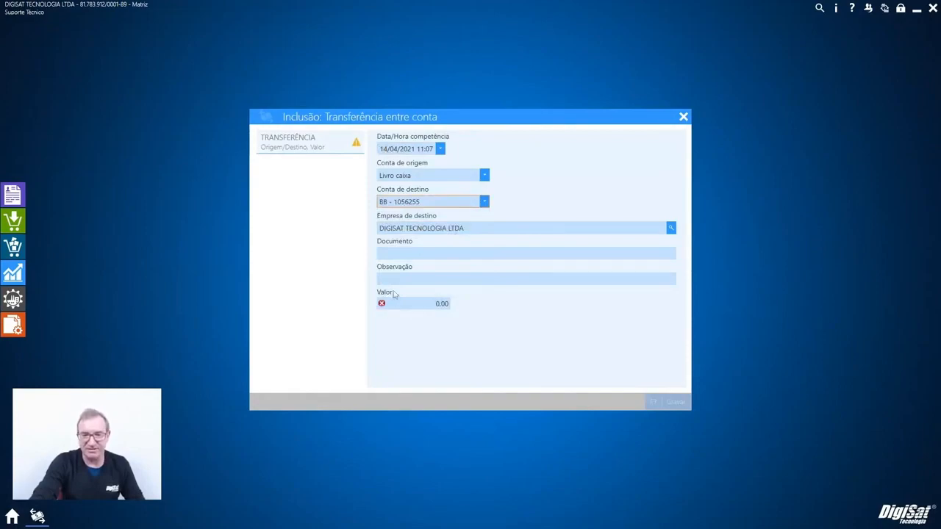
{"action": "left_click", "coordinate": [684, 116]}
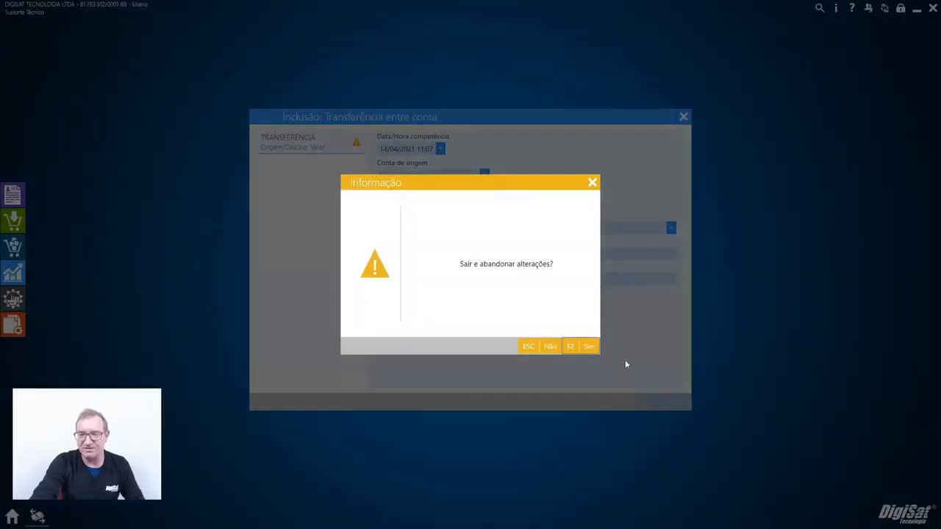
{"action": "left_click", "coordinate": [589, 348]}
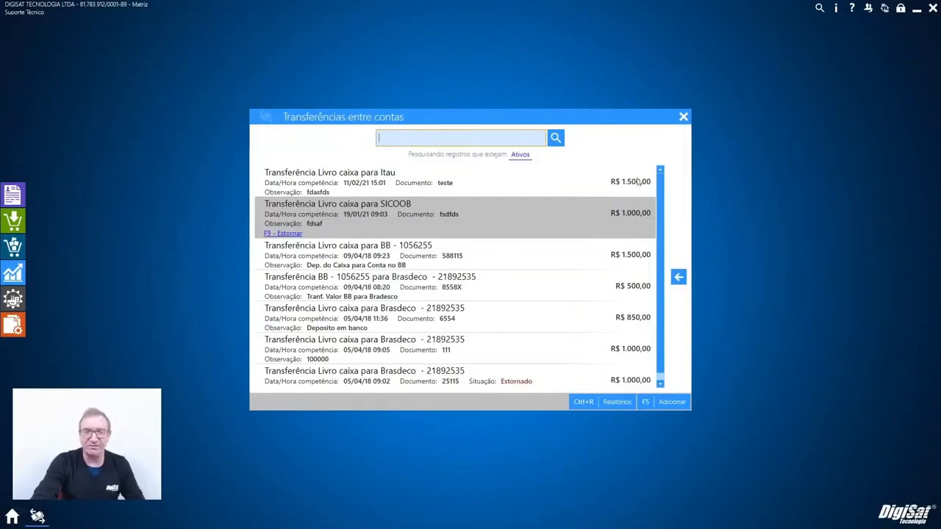
{"action": "left_click", "coordinate": [683, 117]}
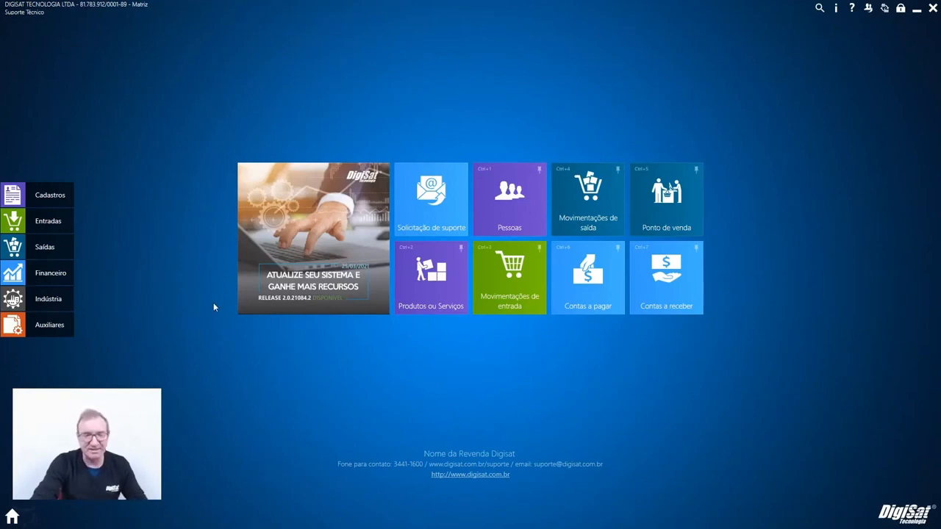
{"action": "left_click", "coordinate": [40, 279]}
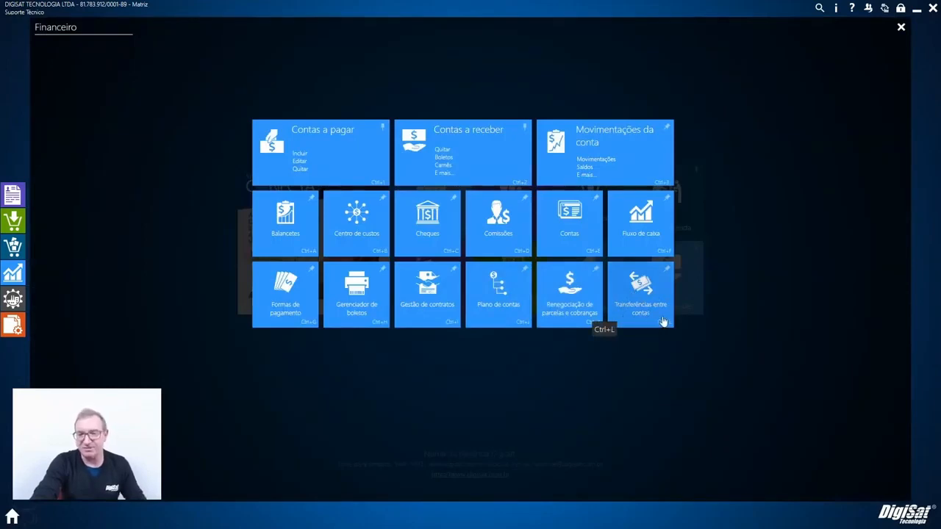
{"action": "left_click", "coordinate": [901, 27]}
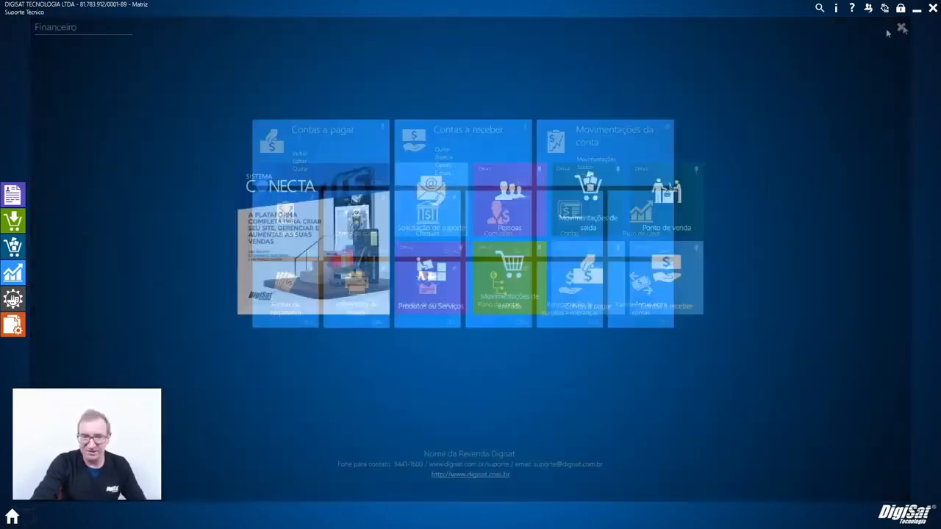
- Open Orçamentos from the Indústria module, view its available reports, list the budgets of all situations and close the window
{"action": "left_click", "coordinate": [12, 301]}
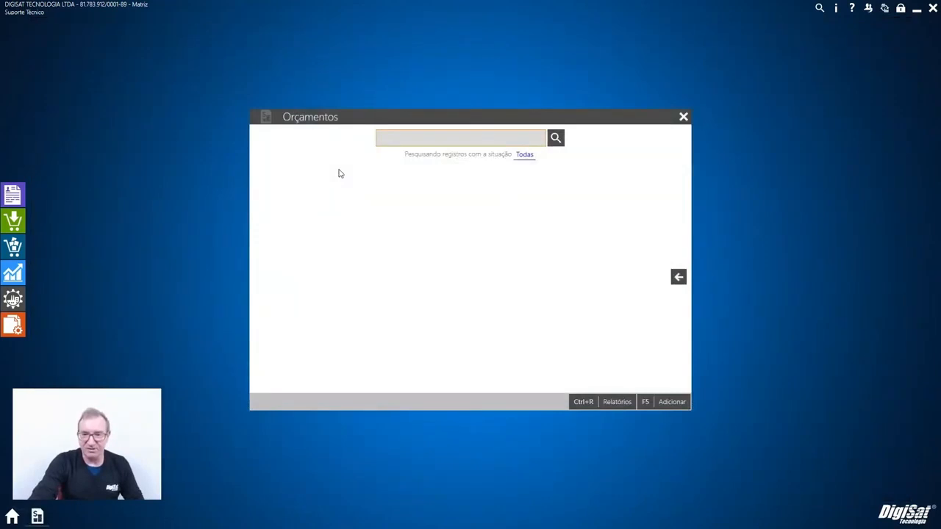
{"action": "left_click", "coordinate": [617, 403]}
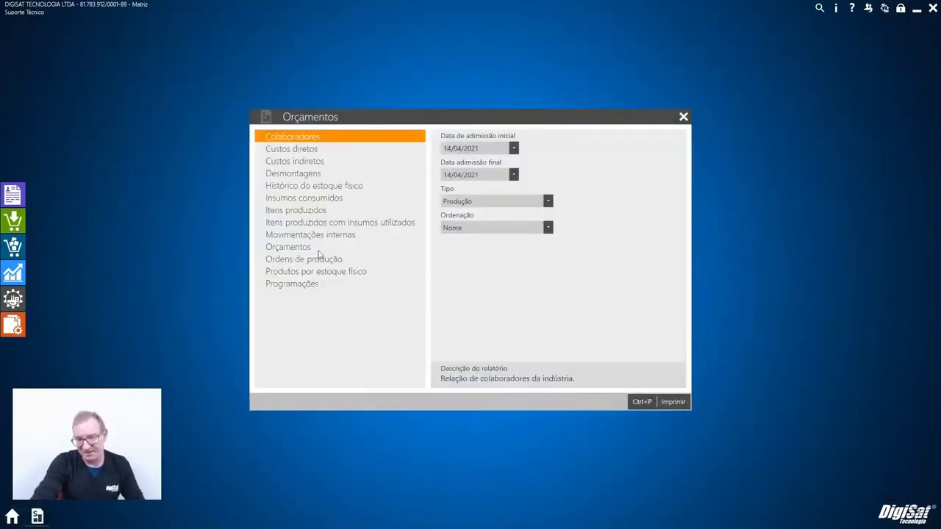
{"action": "left_click", "coordinate": [683, 117]}
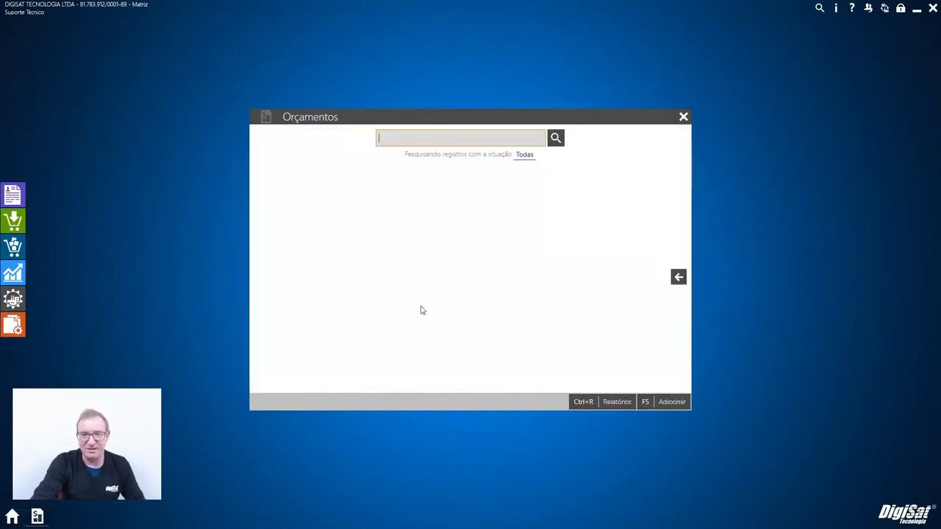
{"action": "left_click", "coordinate": [554, 142]}
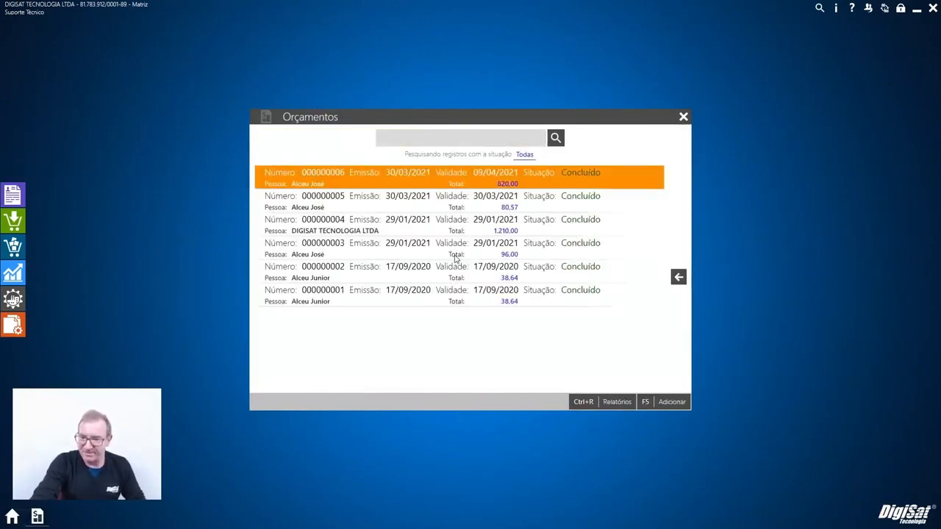
{"action": "left_click", "coordinate": [683, 117]}
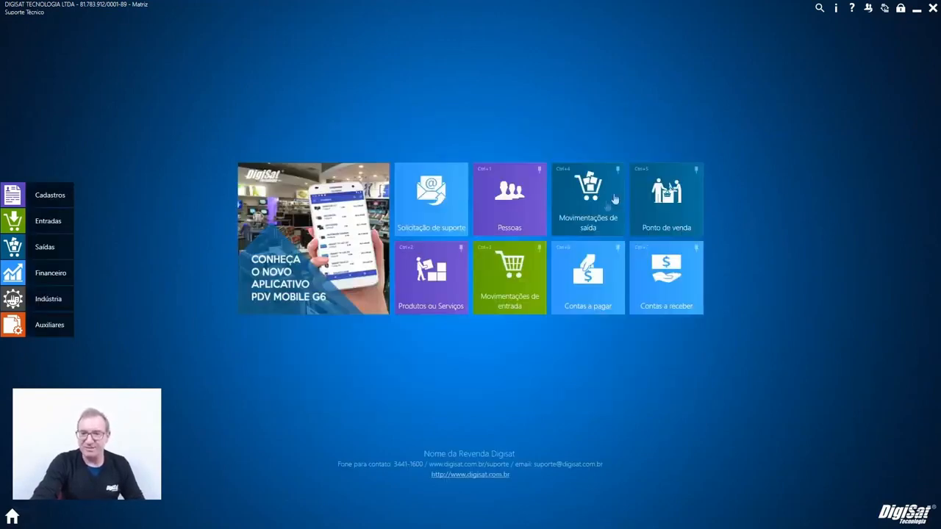
- Open Ordens de Produção from the Indústria module, view its order list and available reports, and close it
{"action": "left_click", "coordinate": [13, 302]}
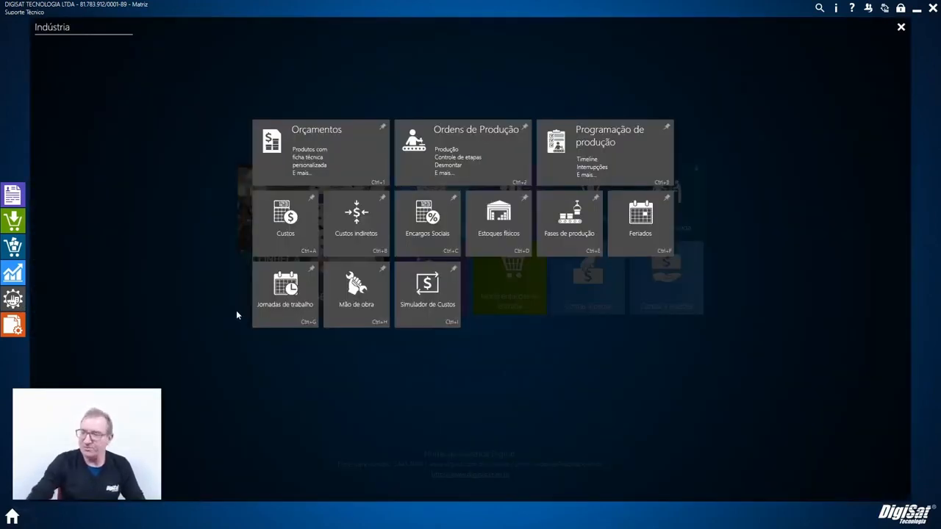
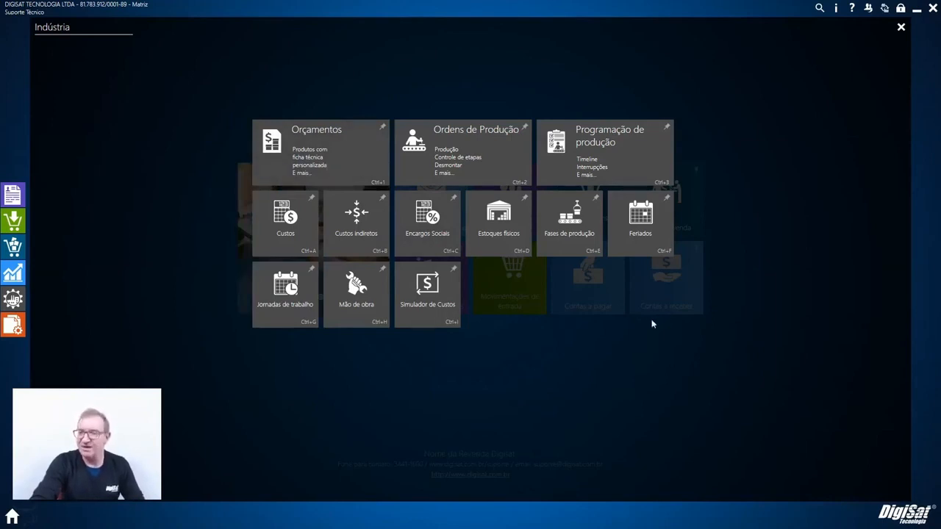
{"action": "left_click", "coordinate": [453, 175]}
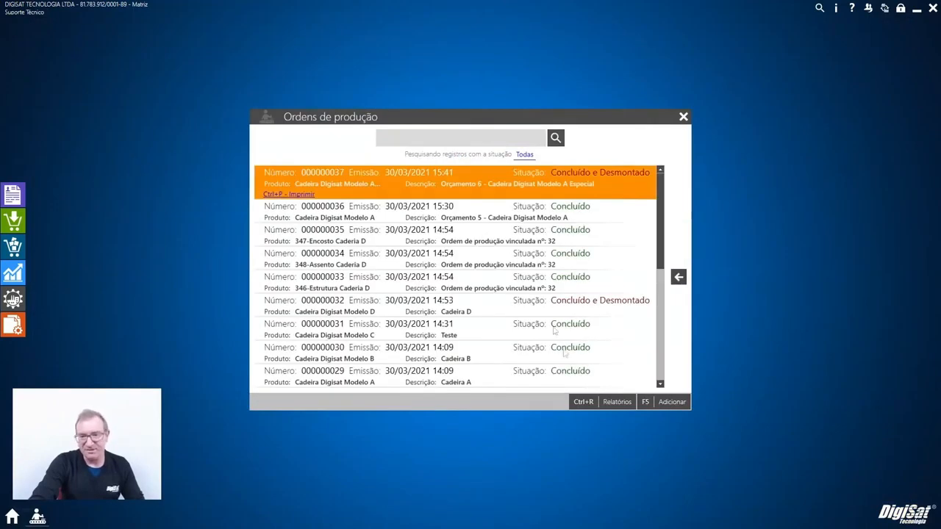
{"action": "left_click", "coordinate": [597, 402]}
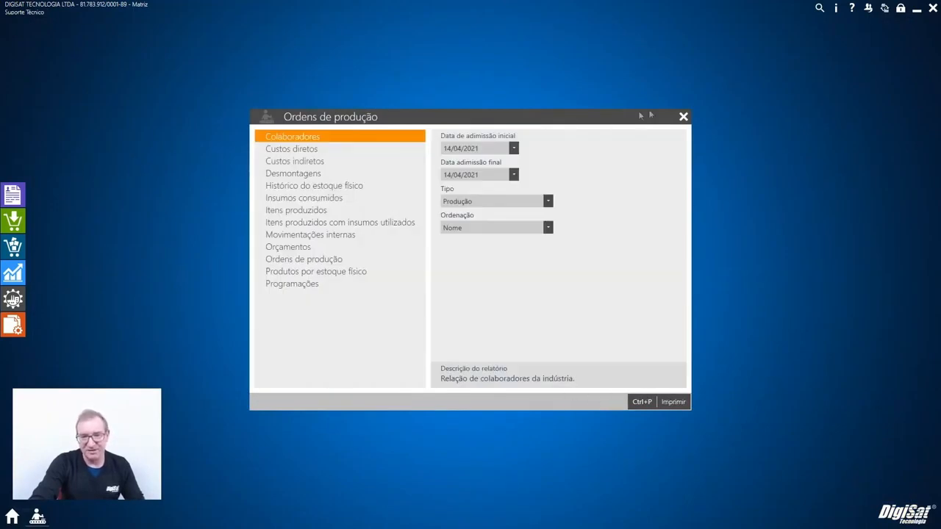
{"action": "left_click", "coordinate": [683, 117]}
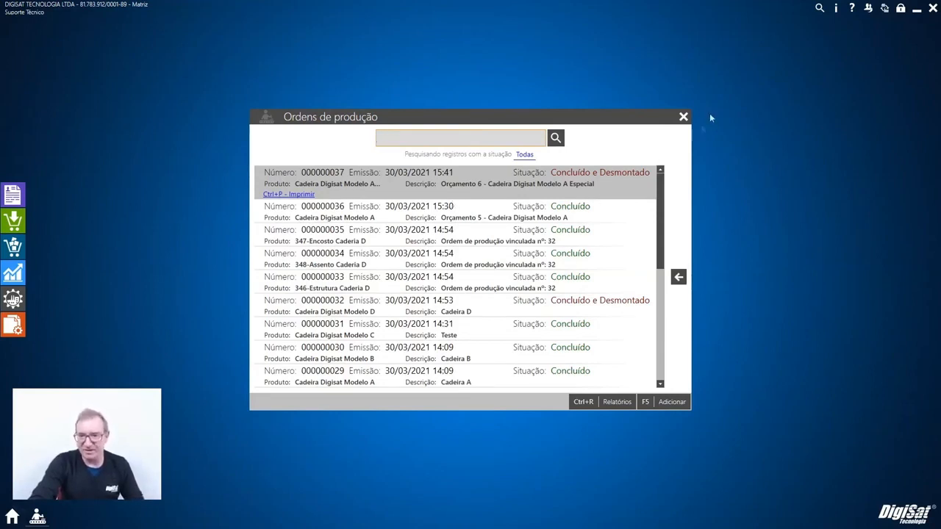
{"action": "left_click", "coordinate": [684, 118]}
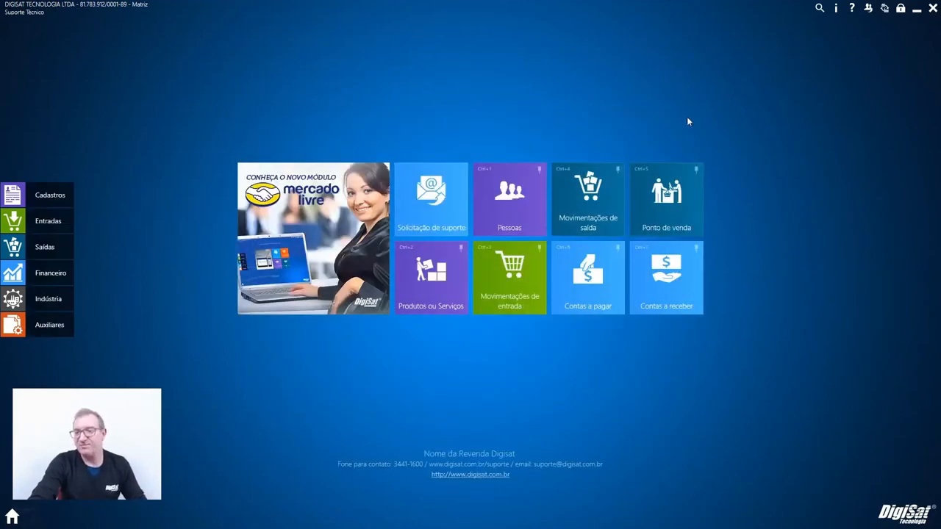
- Open Programação de produção from the Indústria module, view its reports and timeline, and close it
{"action": "left_click", "coordinate": [46, 305]}
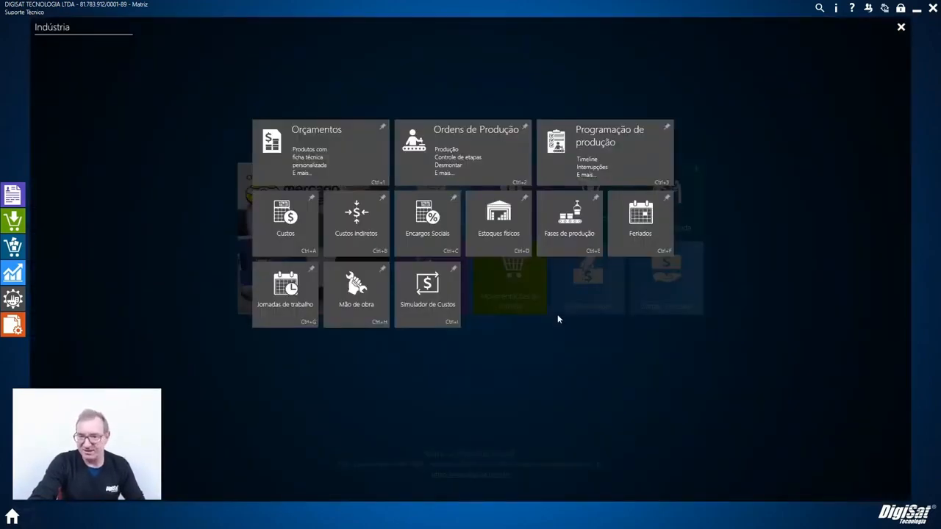
{"action": "left_click", "coordinate": [584, 168]}
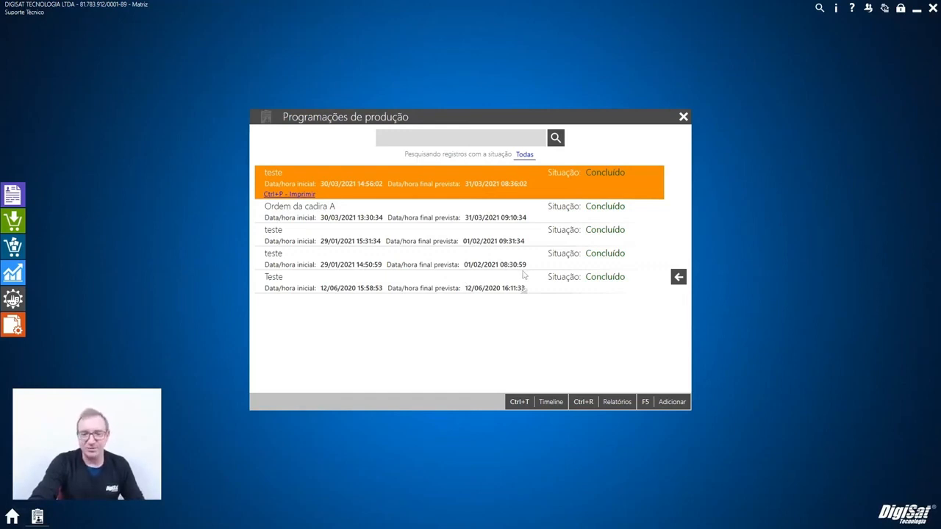
{"action": "left_click", "coordinate": [603, 410]}
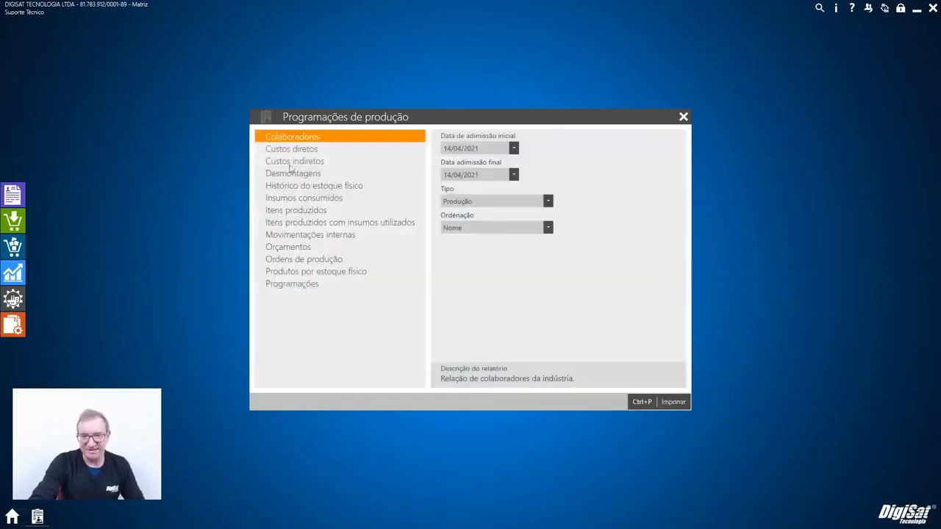
{"action": "left_click", "coordinate": [683, 116]}
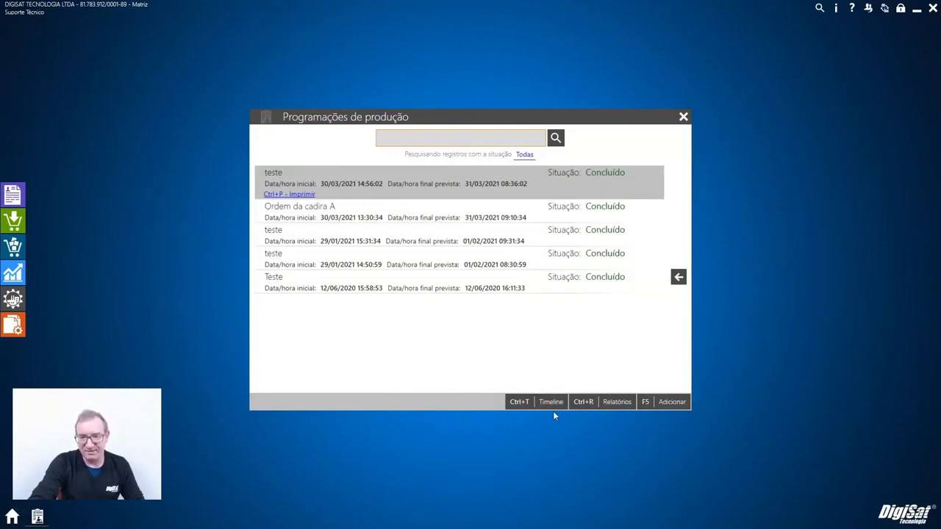
{"action": "left_click", "coordinate": [554, 406]}
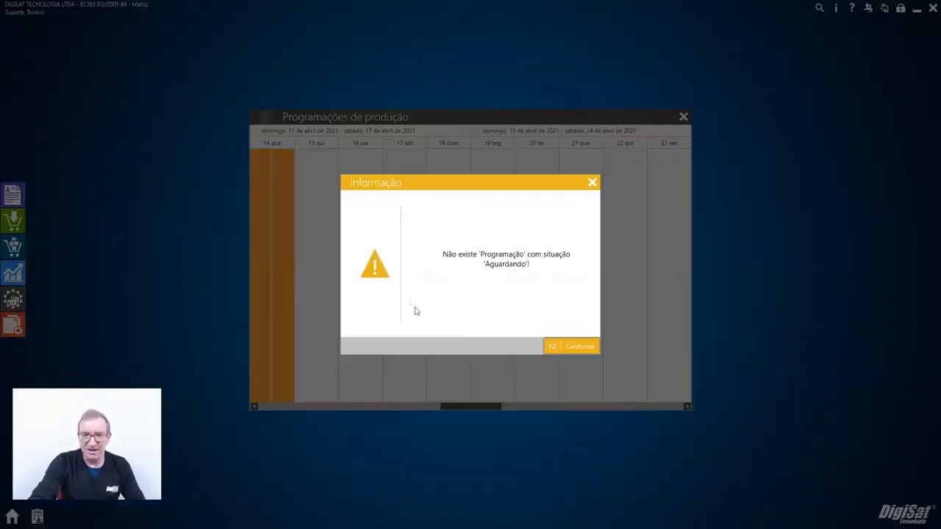
{"action": "left_click", "coordinate": [571, 348]}
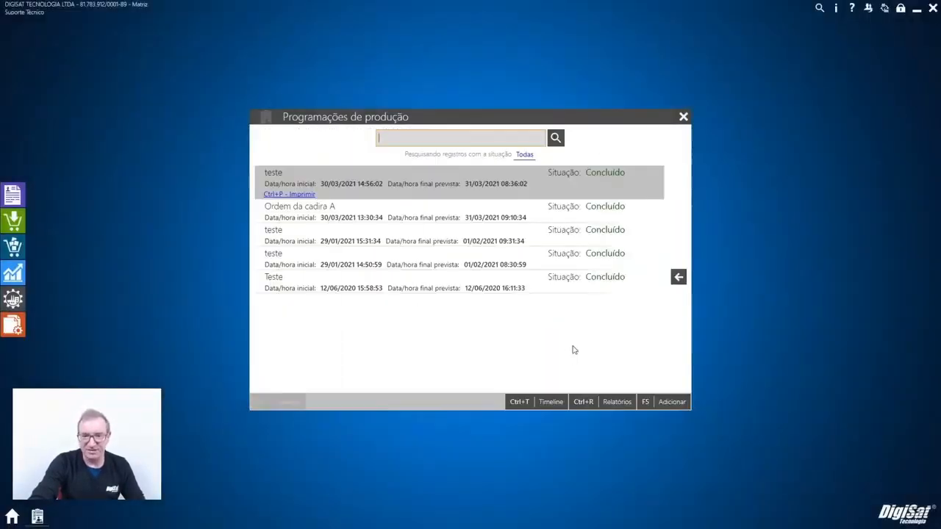
{"action": "left_click", "coordinate": [683, 117]}
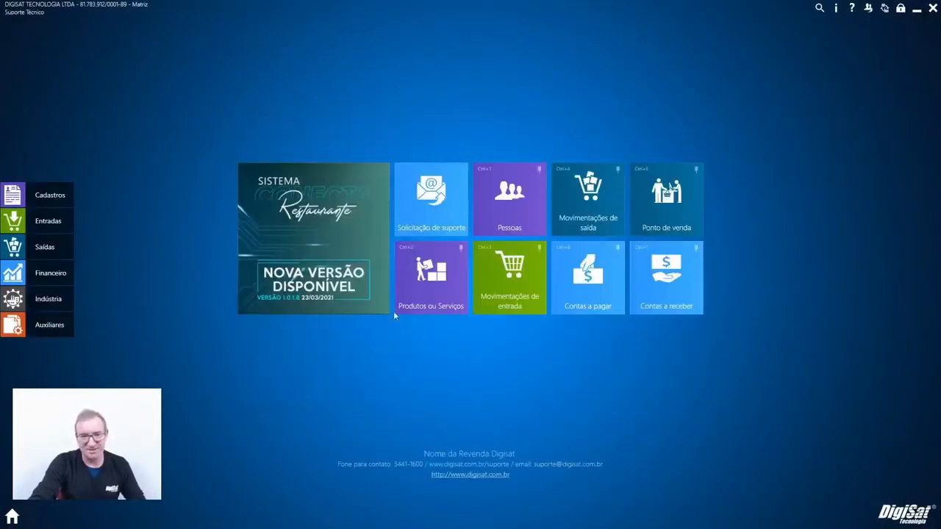
- Open the Custo Padrão record from Custos in the Indústria module and view the incidence descriptions available for it
{"action": "left_click", "coordinate": [33, 309]}
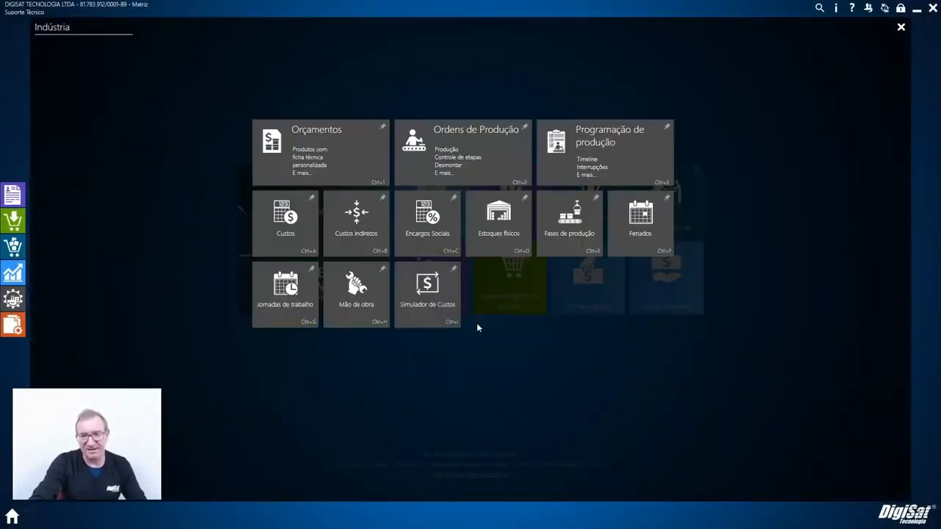
{"action": "left_click", "coordinate": [283, 250]}
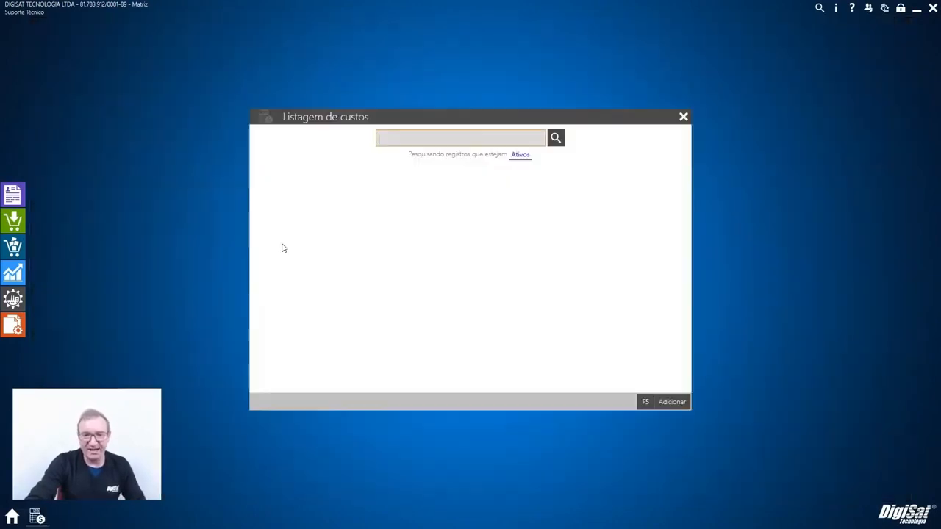
{"action": "double_click", "coordinate": [307, 173]}
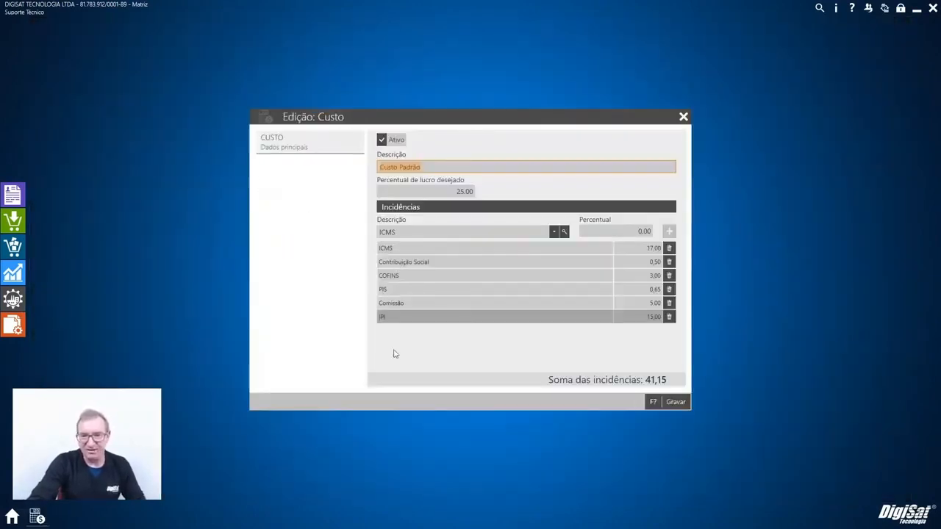
{"action": "left_click", "coordinate": [553, 234]}
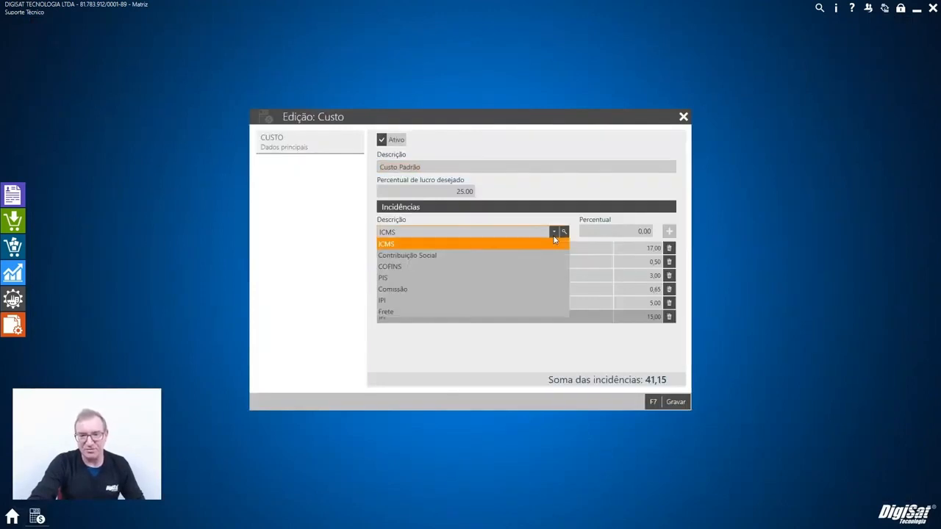
{"action": "left_click", "coordinate": [554, 234]}
{"action": "left_click", "coordinate": [553, 234]}
{"action": "left_click", "coordinate": [554, 234]}
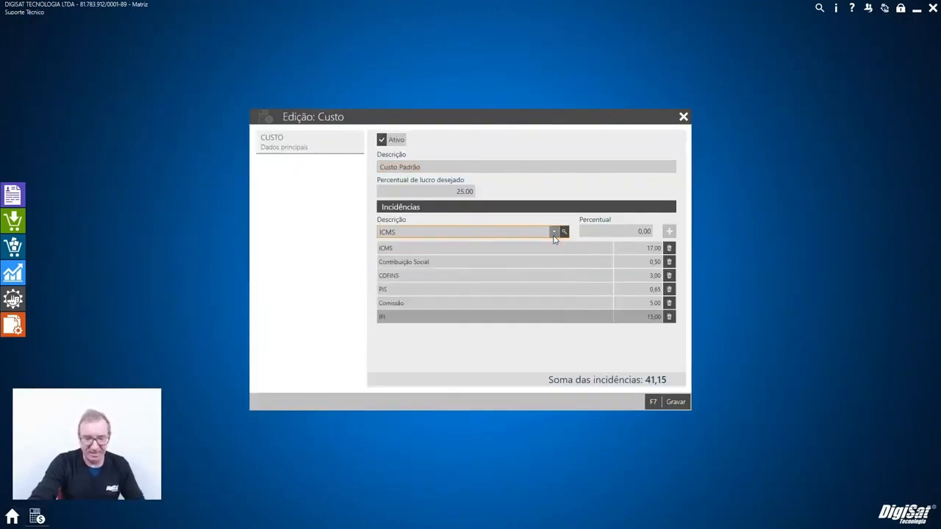
{"action": "left_click", "coordinate": [554, 234]}
{"action": "left_click", "coordinate": [566, 235]}
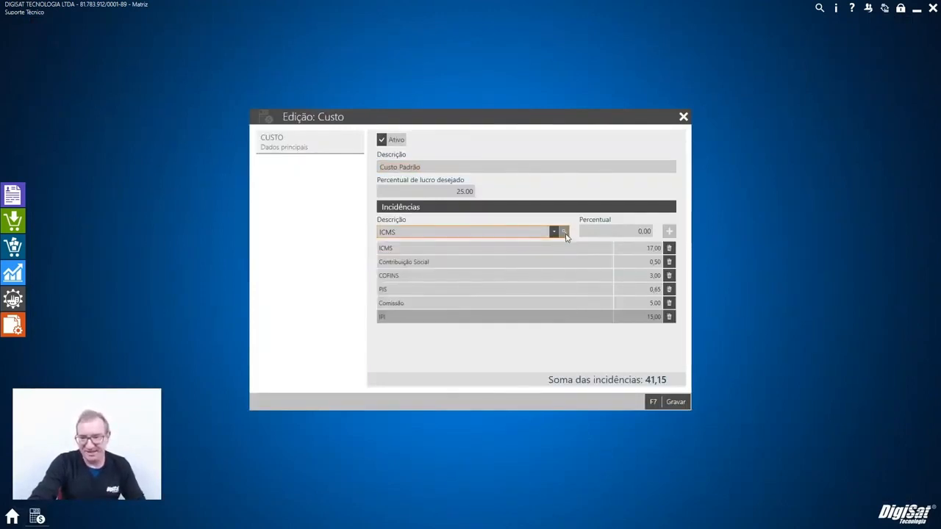
{"action": "left_click", "coordinate": [554, 234]}
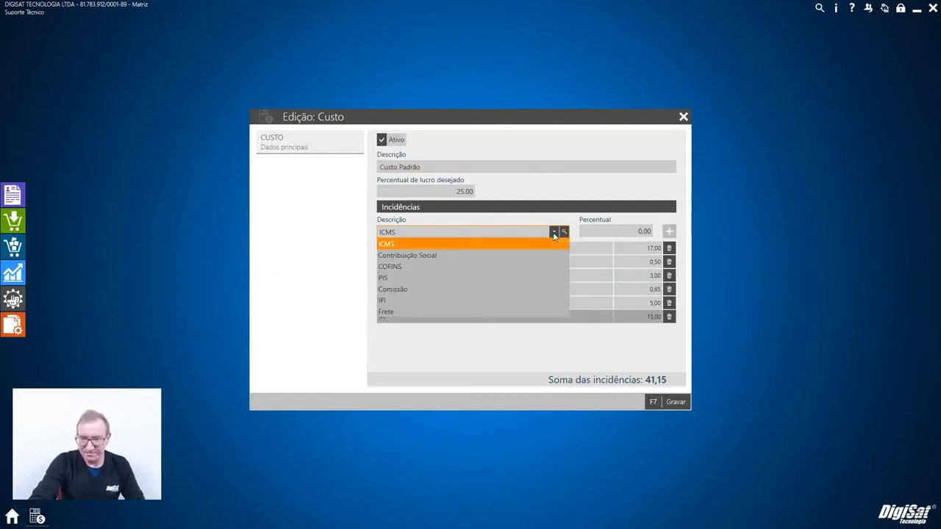
{"action": "left_click", "coordinate": [497, 231]}
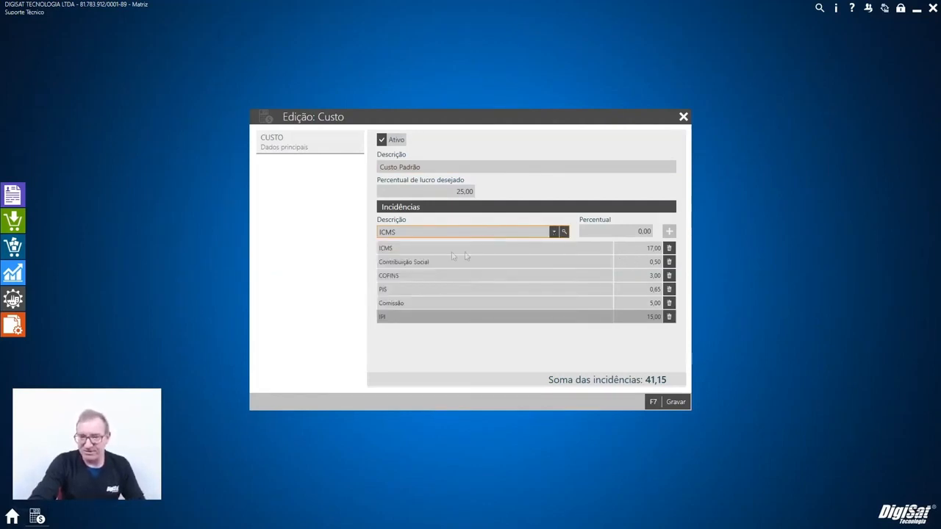
- Go to the desired profit percentage of Custo Padrão, save the record and close the cost list
{"action": "left_click", "coordinate": [441, 193]}
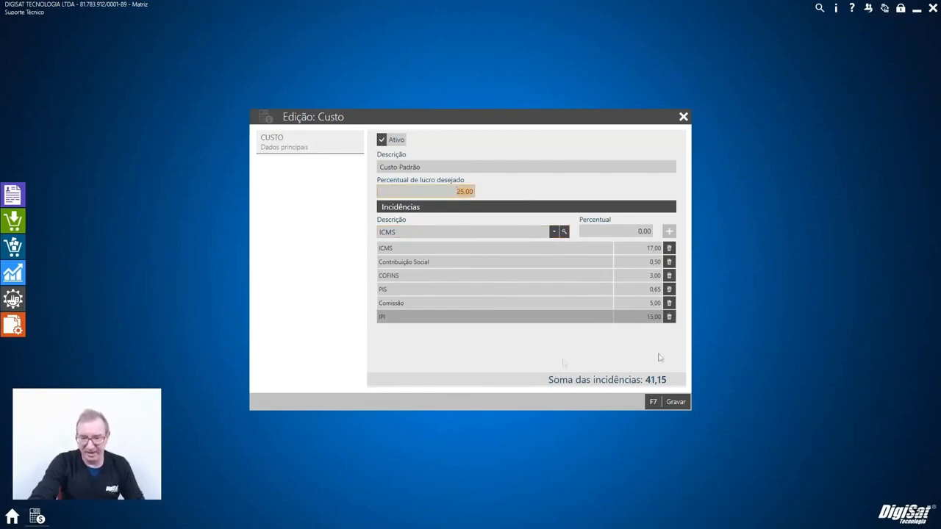
{"action": "left_click", "coordinate": [675, 402]}
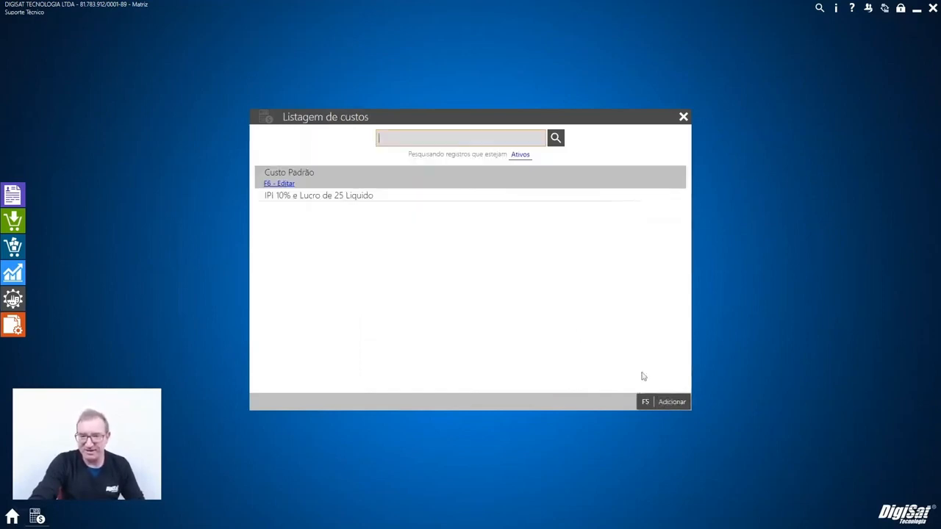
{"action": "left_click", "coordinate": [684, 117]}
- Open the 06/2020 record in Custos indiretos of the Indústria module, save it and close the list
{"action": "left_click", "coordinate": [49, 296]}
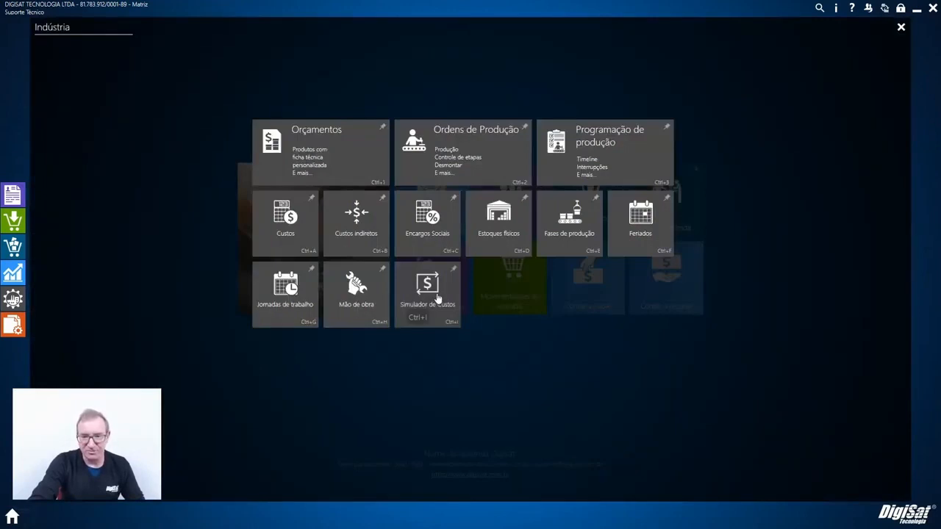
{"action": "left_click", "coordinate": [358, 245]}
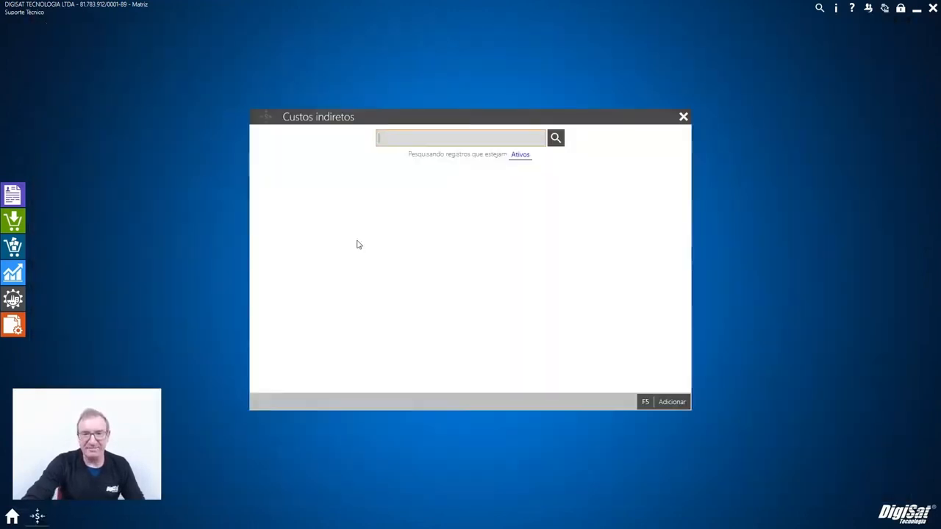
{"action": "left_click", "coordinate": [554, 138]}
{"action": "double_click", "coordinate": [442, 177]}
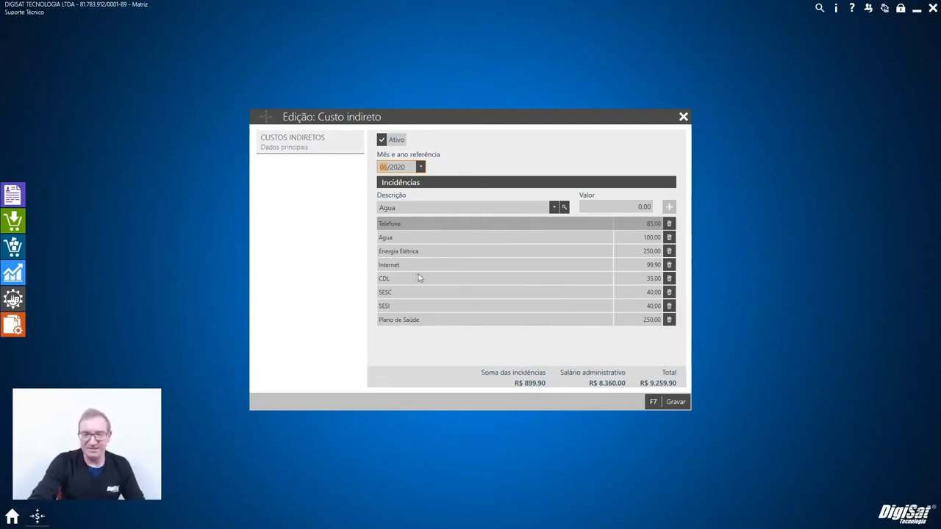
{"action": "left_click", "coordinate": [674, 403]}
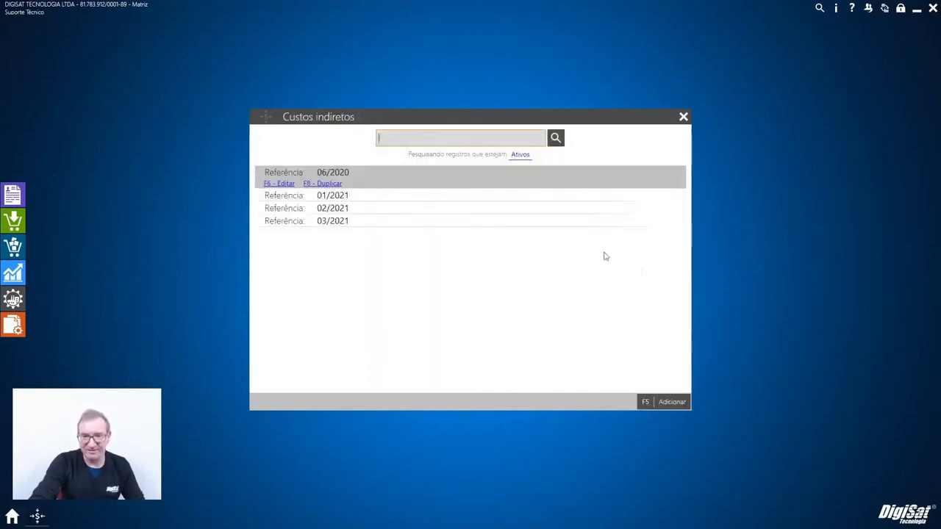
{"action": "left_click", "coordinate": [684, 116]}
- Open Encargos Sociais from the Indústria module, view its Incidências search window and return to the charges
{"action": "left_click", "coordinate": [46, 297]}
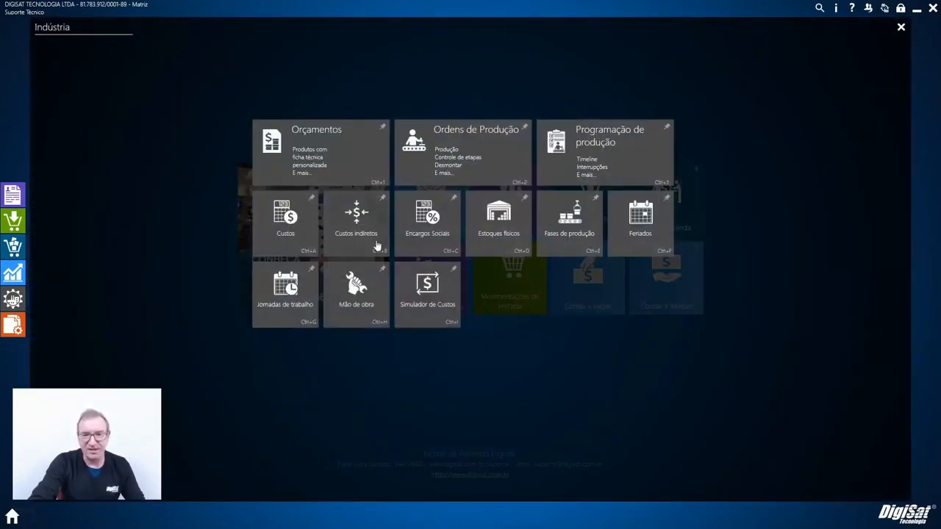
{"action": "left_click", "coordinate": [432, 253]}
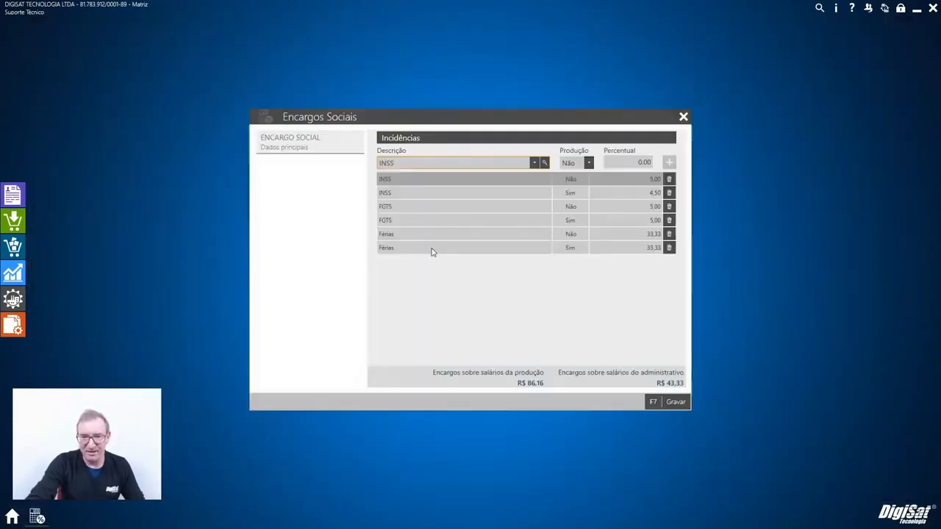
{"action": "left_click", "coordinate": [431, 250]}
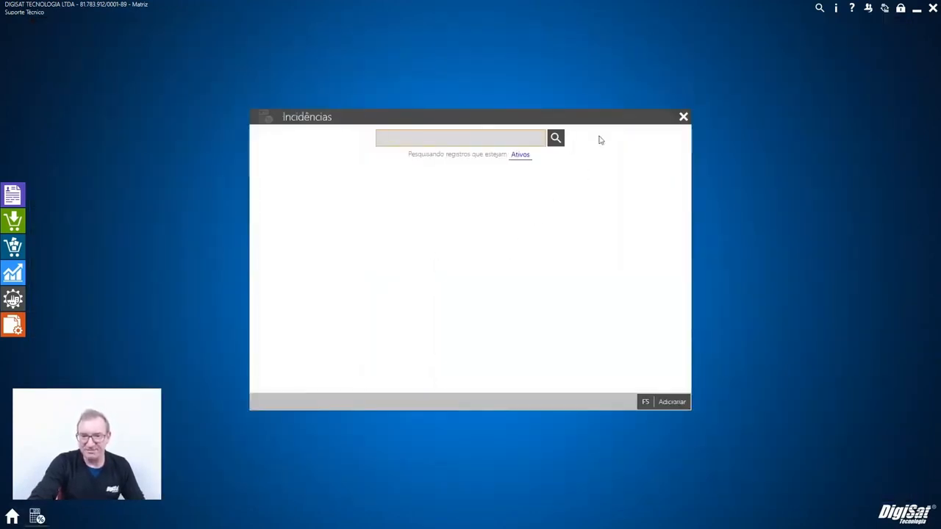
{"action": "left_click", "coordinate": [683, 116]}
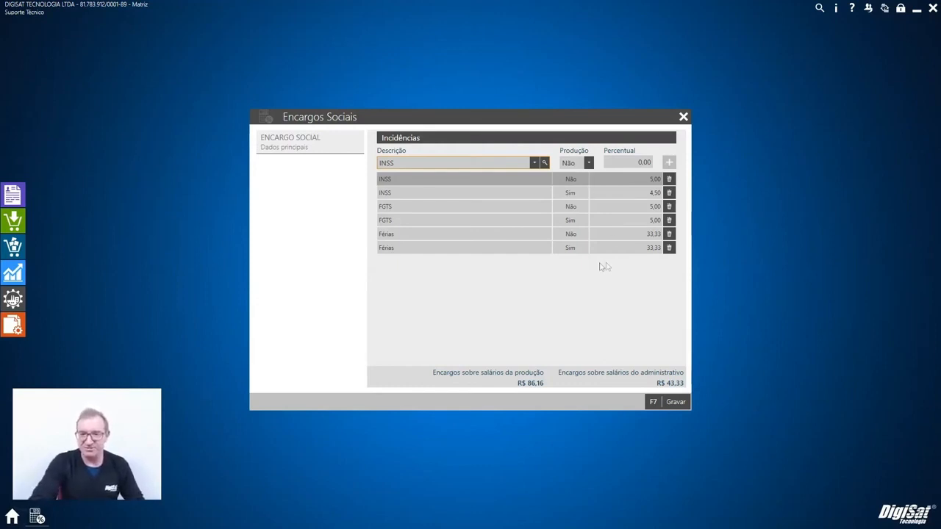
- Try the Sim and Não options of Produção for the INSS incidence, leave it at Não and save Encargos Sociais
{"action": "left_click", "coordinate": [588, 162]}
{"action": "left_click", "coordinate": [574, 188]}
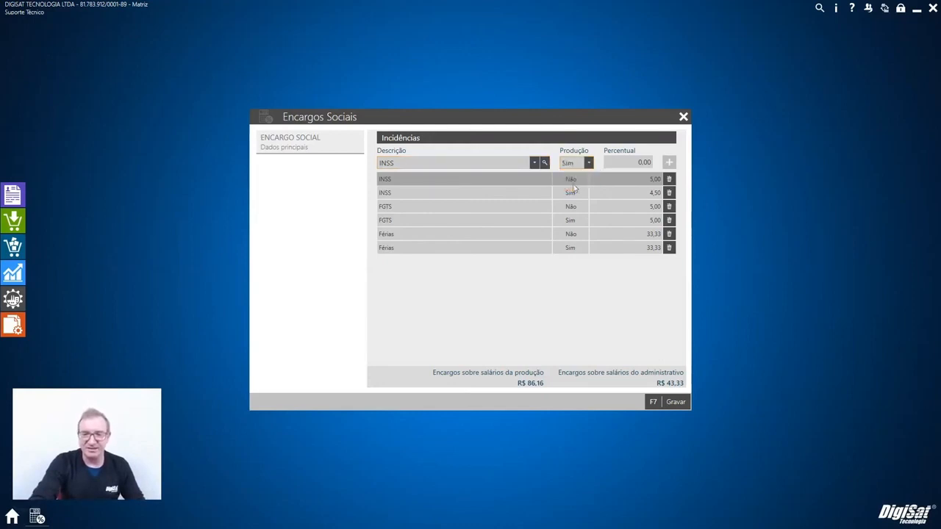
{"action": "left_click", "coordinate": [588, 163]}
{"action": "left_click", "coordinate": [588, 163]}
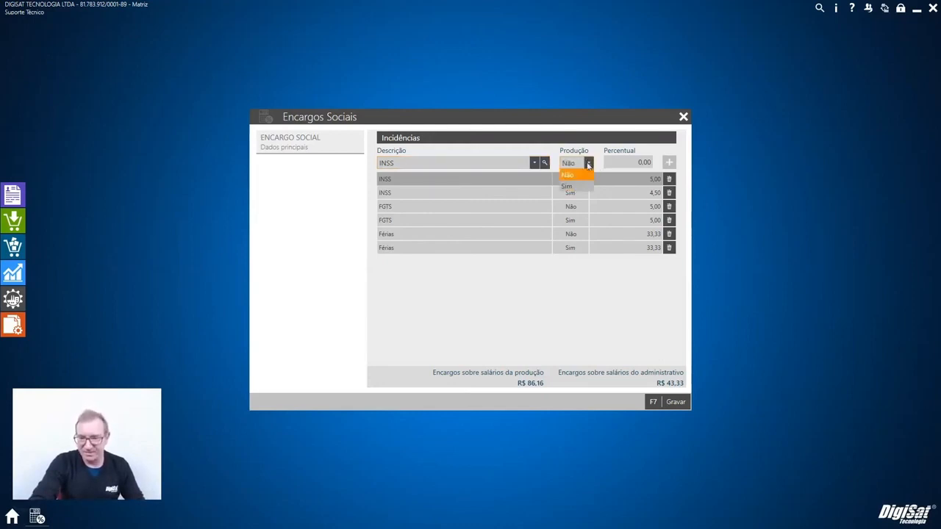
{"action": "left_click", "coordinate": [571, 185]}
{"action": "left_click", "coordinate": [589, 162]}
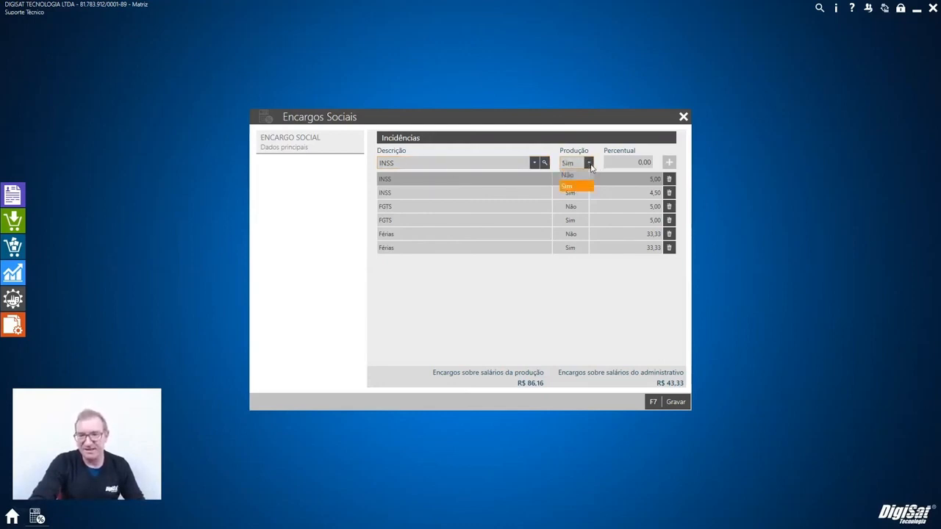
{"action": "left_click", "coordinate": [574, 174]}
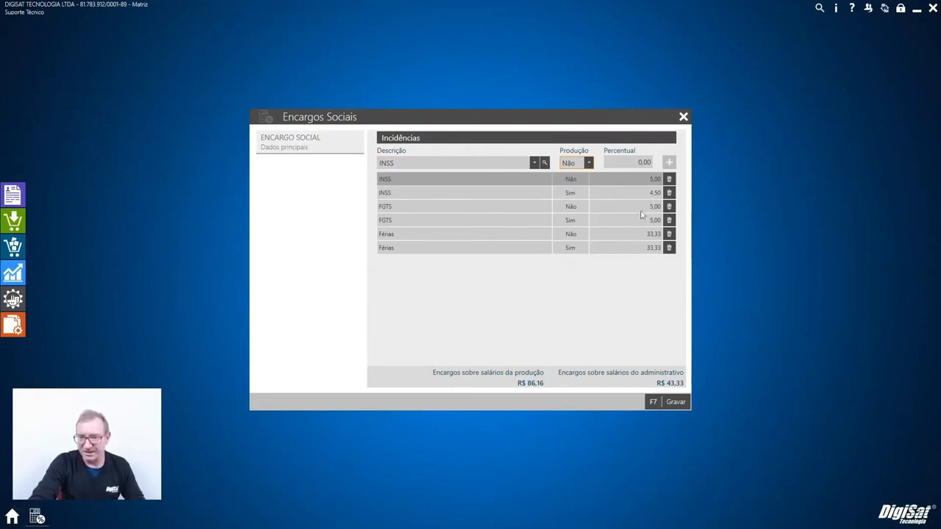
{"action": "left_click", "coordinate": [674, 403]}
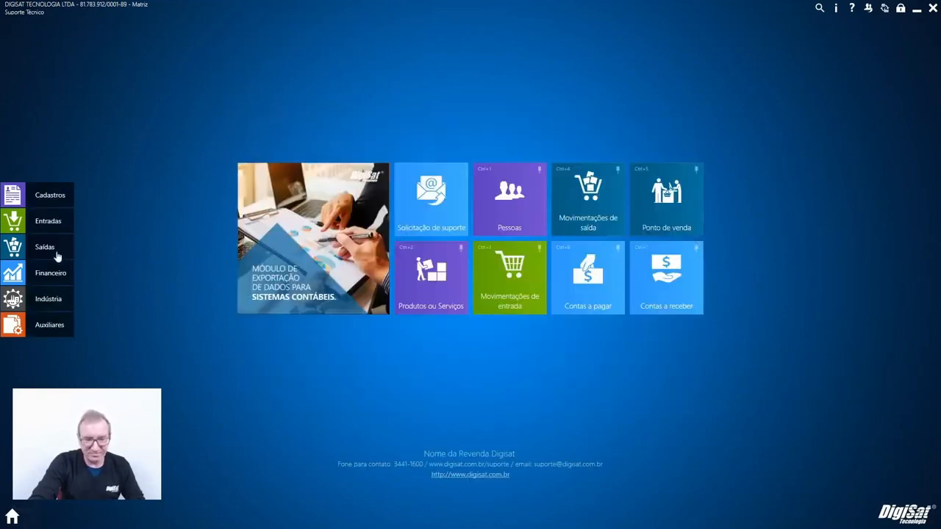
- Open Estoques físicos from the Indústria module, view the Almoxarifado record without saving and close the list
{"action": "left_click", "coordinate": [49, 301]}
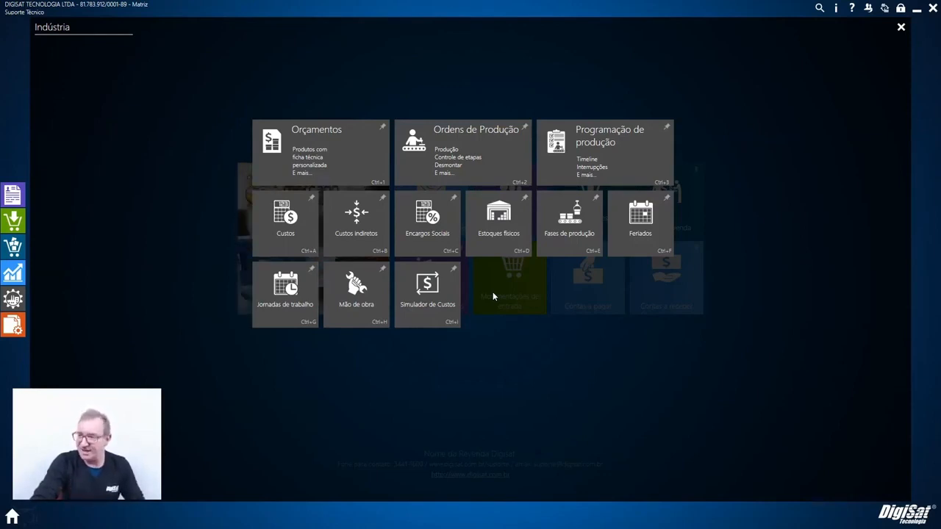
{"action": "left_click", "coordinate": [504, 255]}
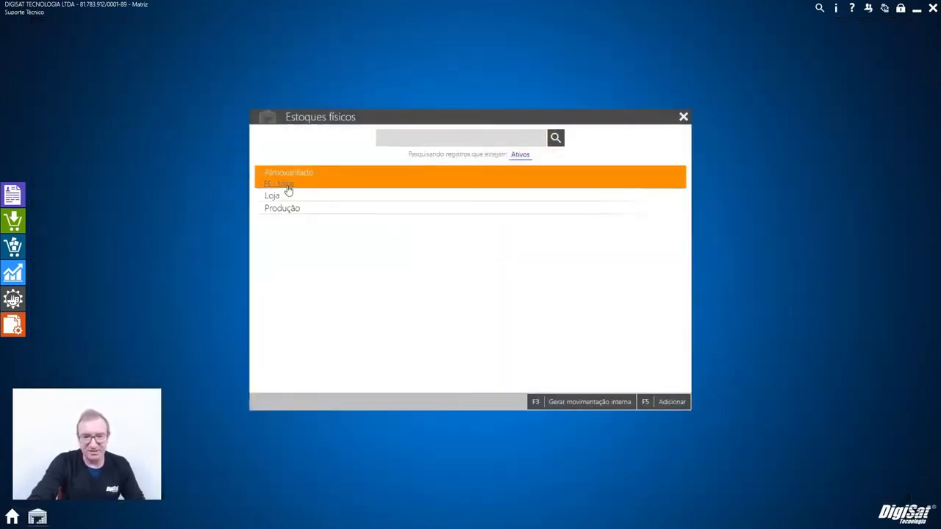
{"action": "left_click", "coordinate": [285, 184]}
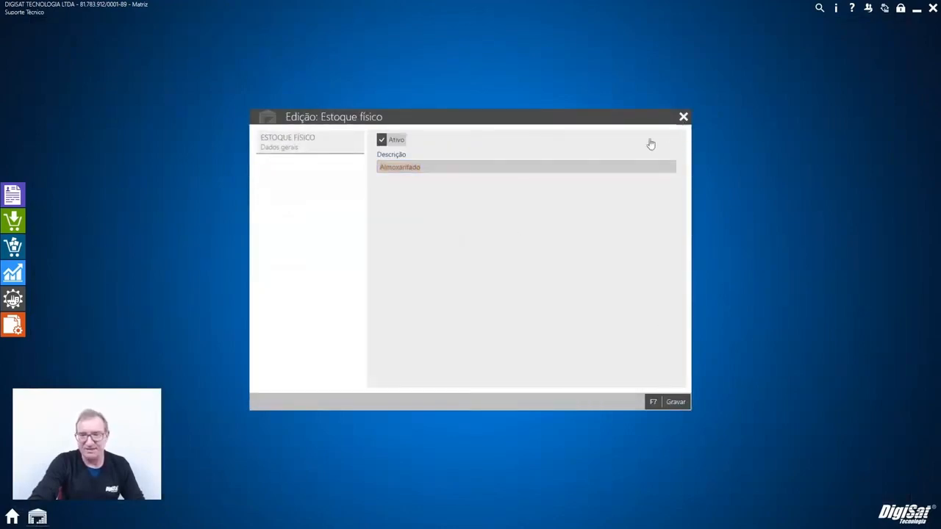
{"action": "left_click", "coordinate": [684, 116]}
{"action": "left_click", "coordinate": [587, 348]}
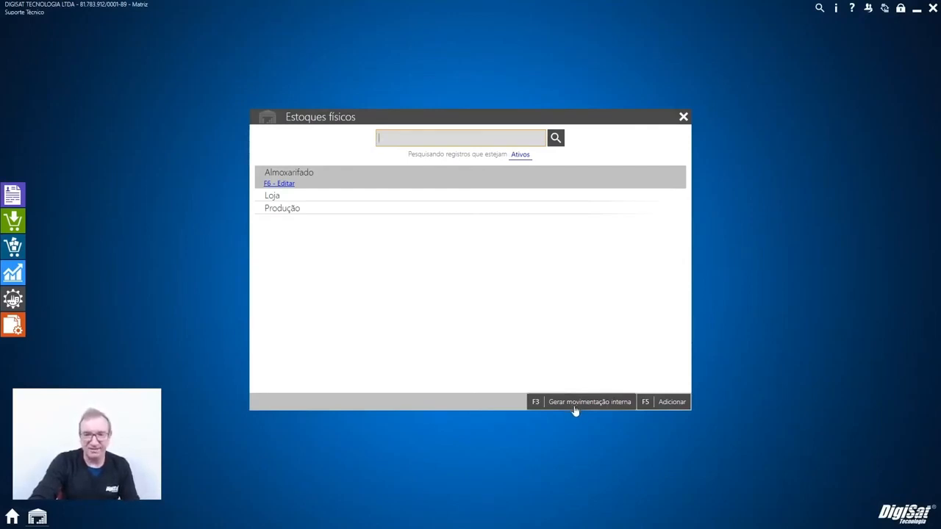
{"action": "left_click", "coordinate": [683, 117]}
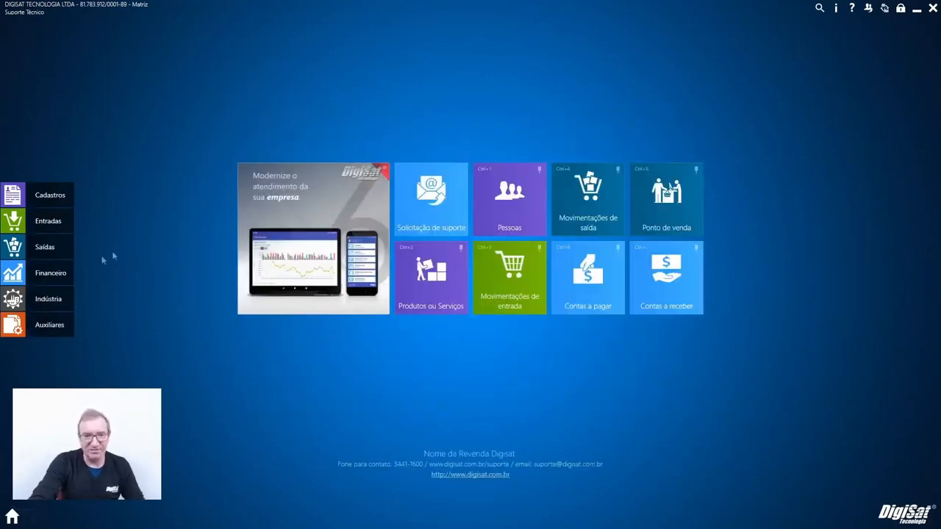
- Open Fases de produção from the Indústria module, view the list of production phases and close it
{"action": "left_click", "coordinate": [49, 300]}
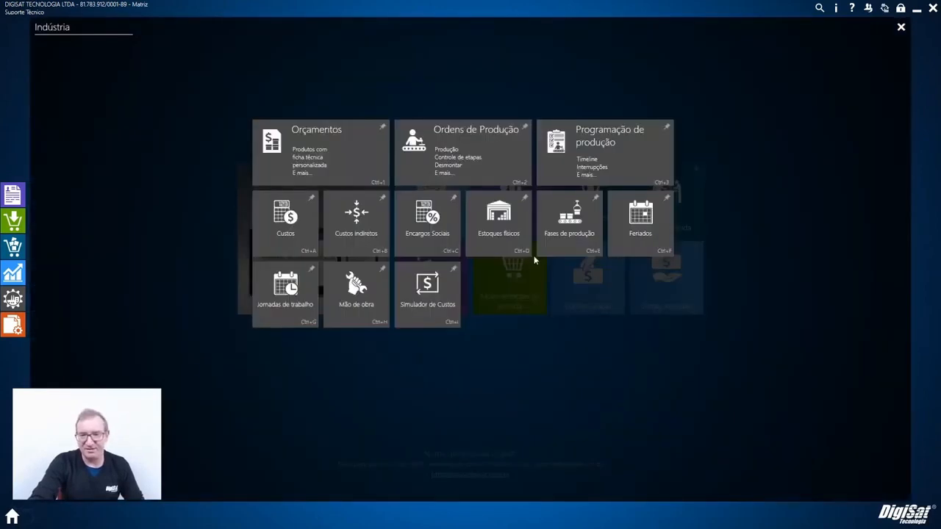
{"action": "left_click", "coordinate": [577, 249]}
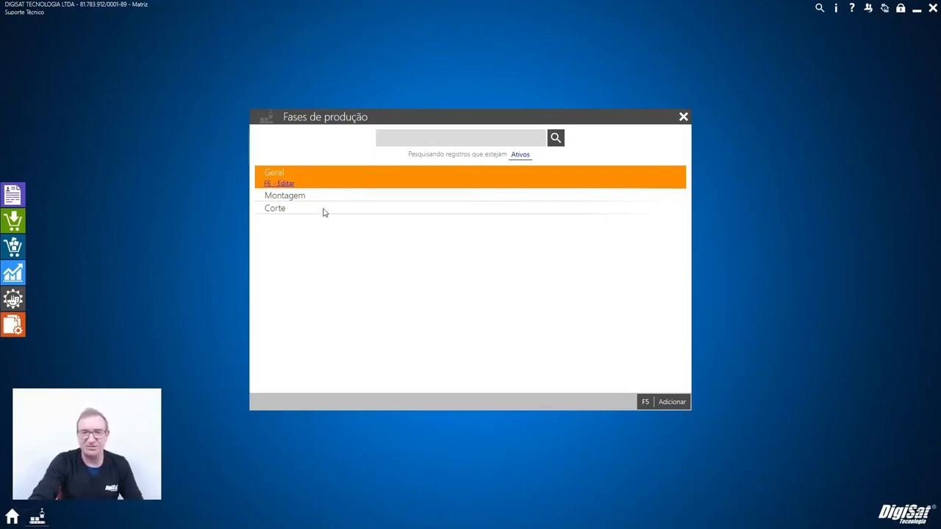
{"action": "left_click", "coordinate": [681, 120]}
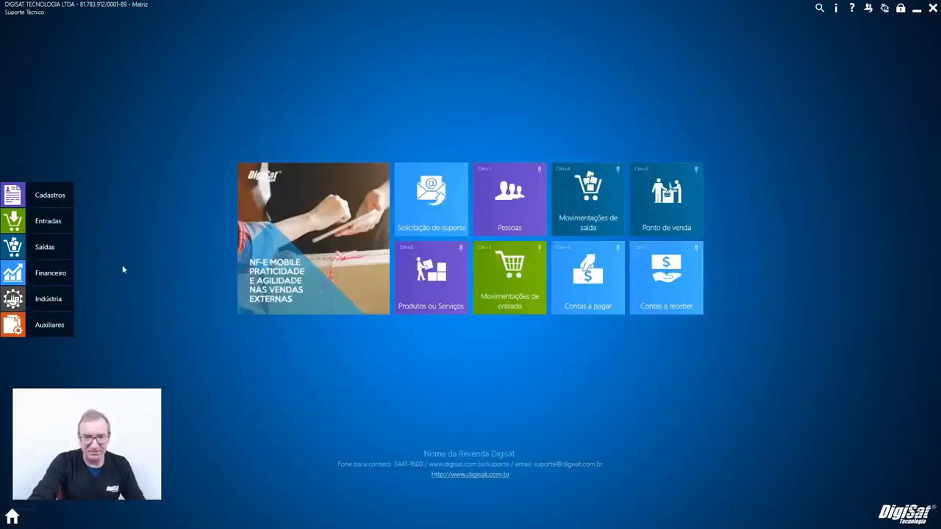
- Open the Carnaval holiday from Feriados in the Indústria module, view its dates and yearly repetition option, and save it
{"action": "left_click", "coordinate": [46, 308]}
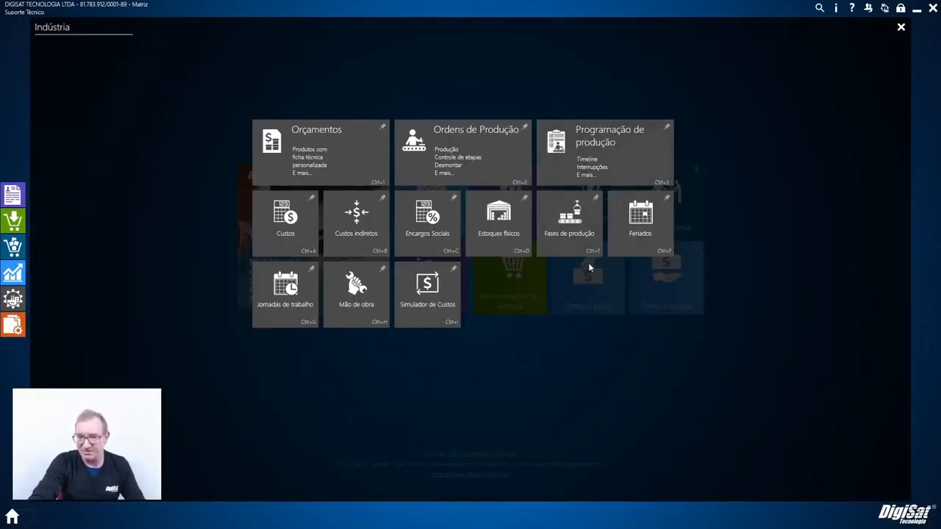
{"action": "left_click", "coordinate": [641, 247]}
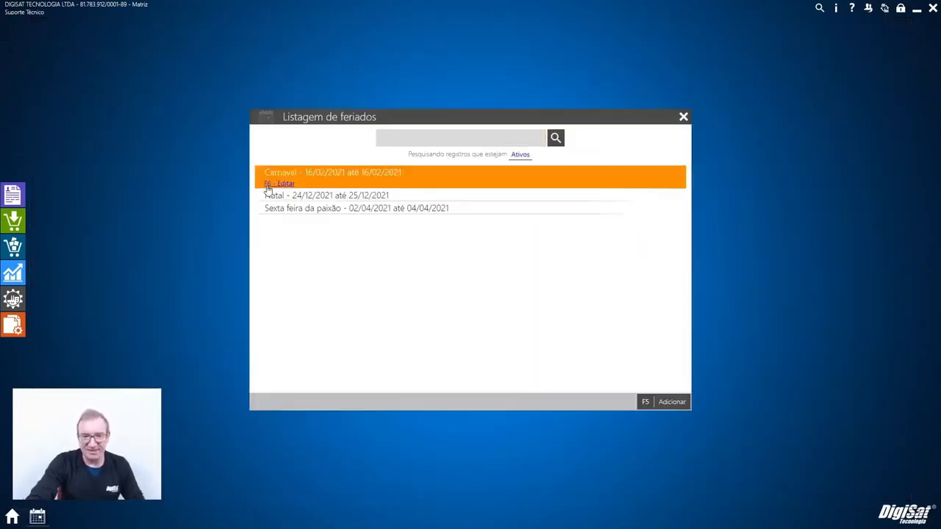
{"action": "left_click", "coordinate": [263, 184]}
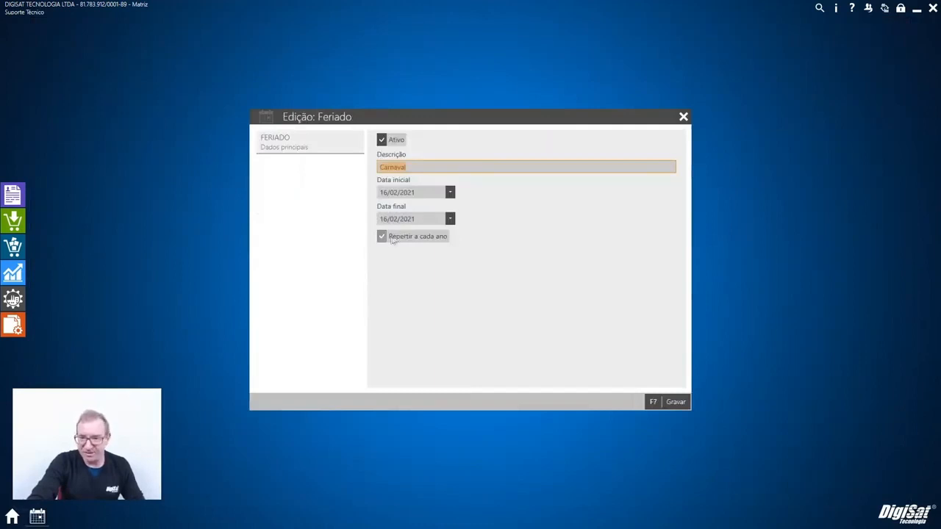
{"action": "left_click", "coordinate": [677, 403]}
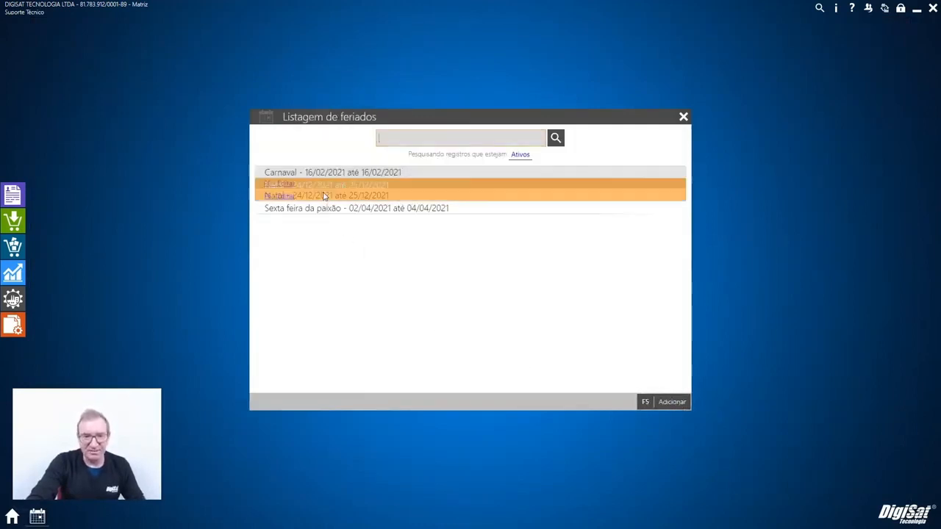
- Open the Natal holiday from the holiday list, save its record without changes and close the list
{"action": "left_click", "coordinate": [266, 207]}
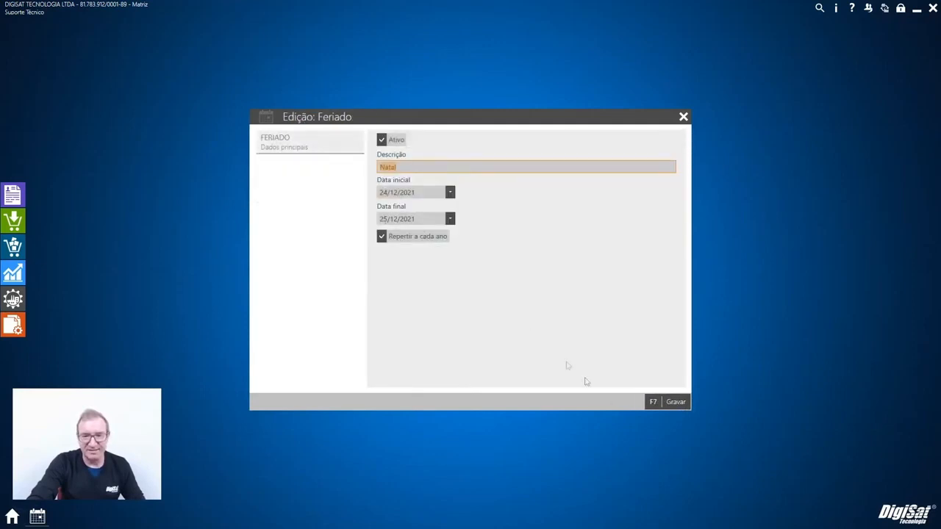
{"action": "left_click", "coordinate": [674, 405]}
{"action": "left_click", "coordinate": [683, 118]}
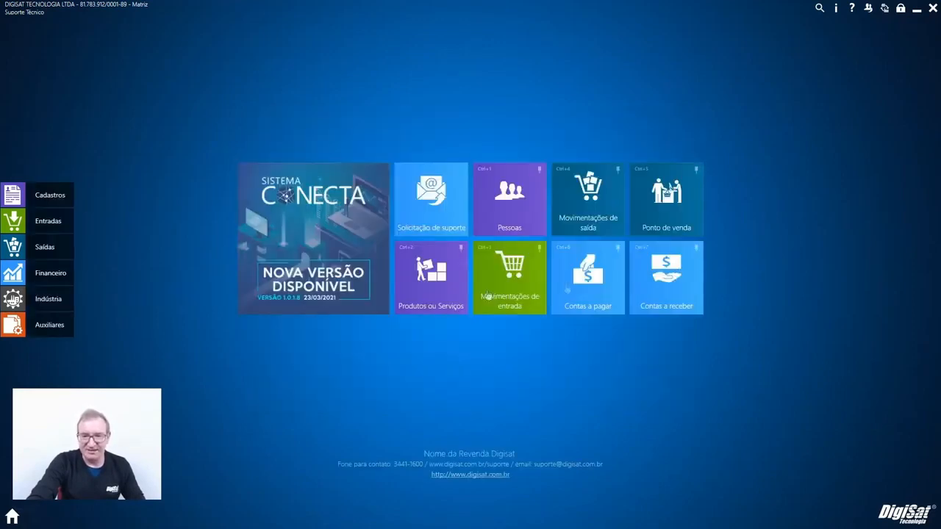
- Open Jornadas de trabalho from the Indústria module, view the weekly entry and exit times, and save them
{"action": "left_click", "coordinate": [42, 302]}
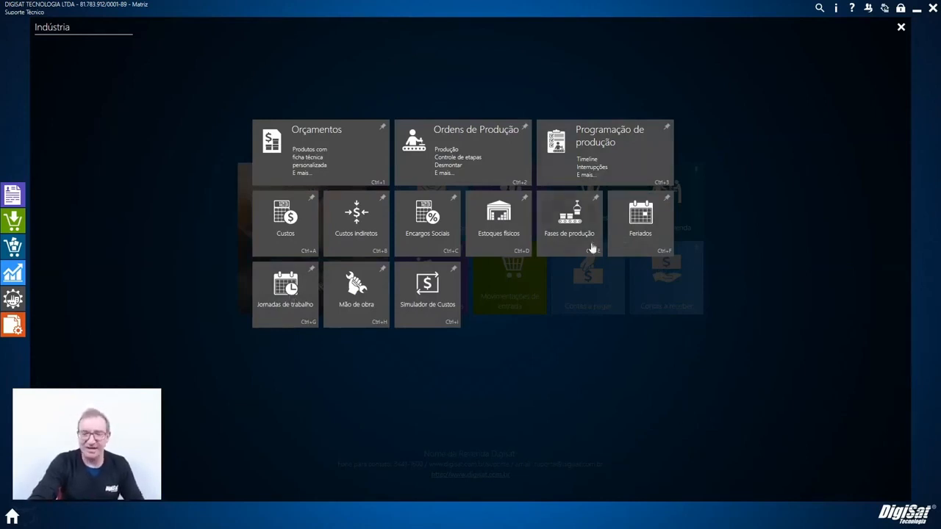
{"action": "left_click", "coordinate": [292, 312]}
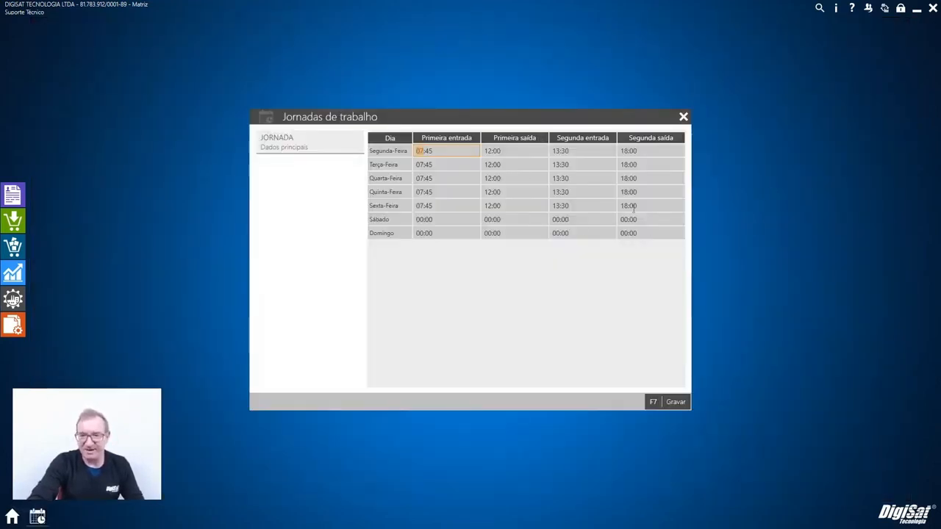
{"action": "left_click", "coordinate": [677, 404]}
- Open Mão de obra from the Indústria module, view the paid rest days and unproductive hours percentage, and save the record
{"action": "left_click", "coordinate": [9, 304]}
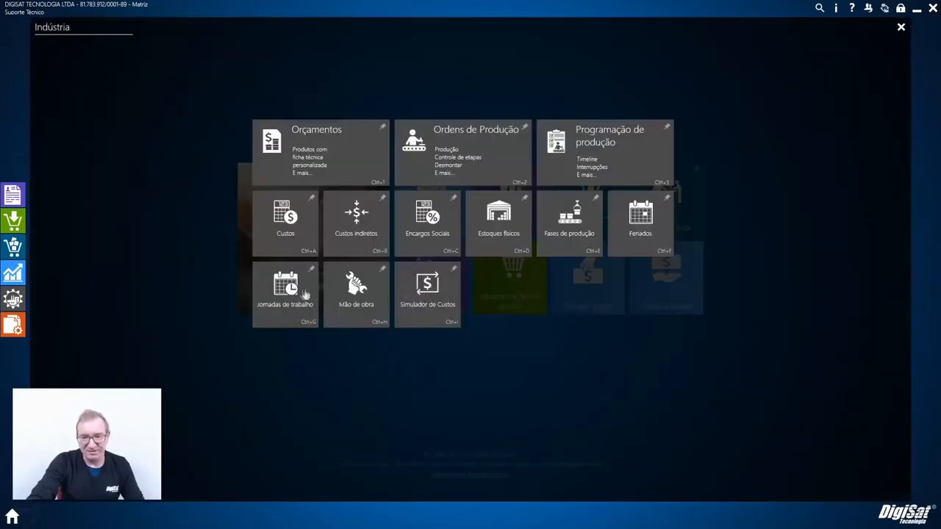
{"action": "left_click", "coordinate": [356, 294]}
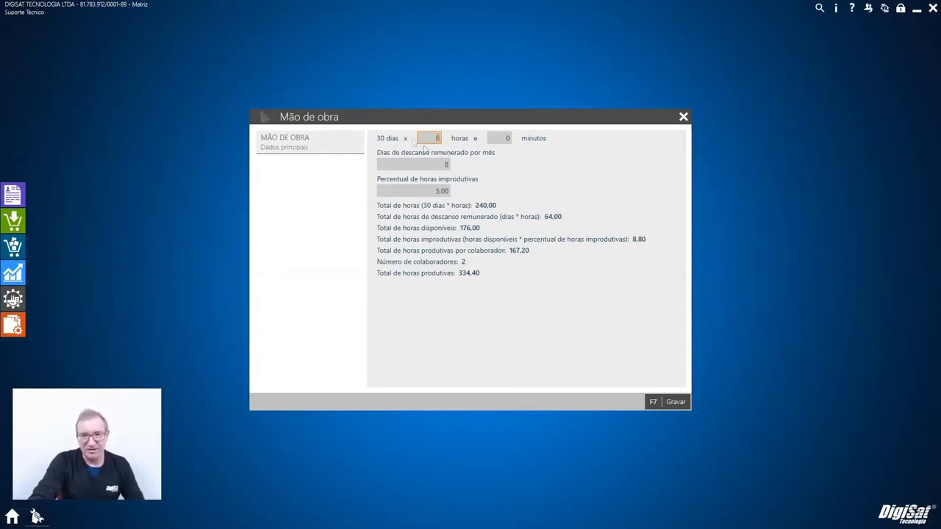
{"action": "left_click", "coordinate": [441, 164]}
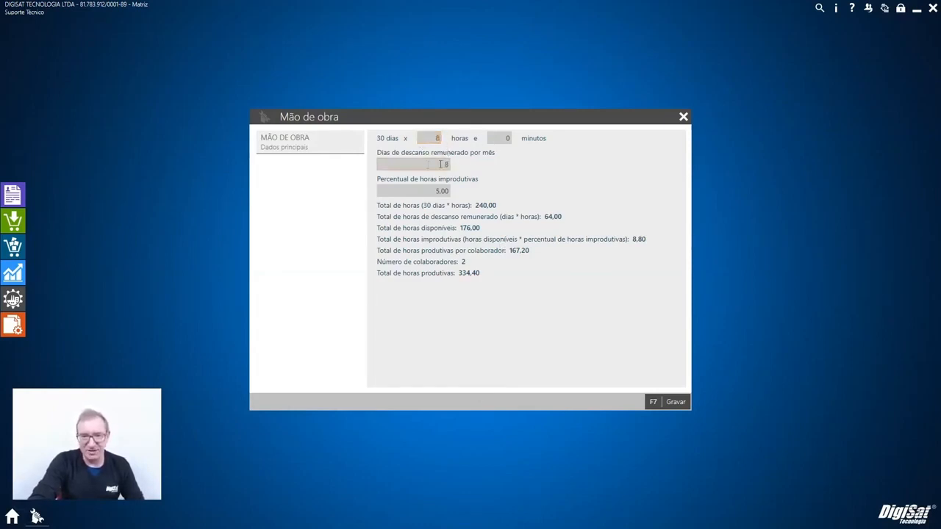
{"action": "left_click", "coordinate": [413, 192]}
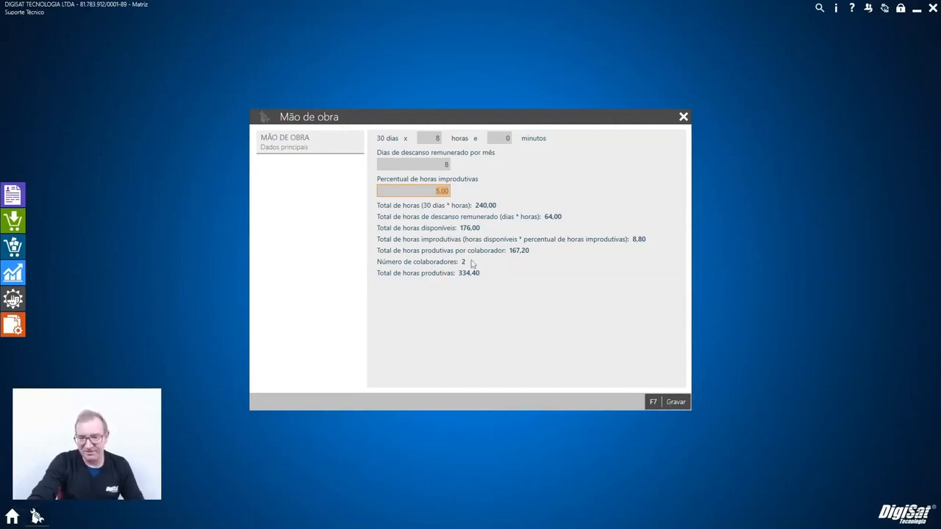
{"action": "left_click", "coordinate": [676, 403]}
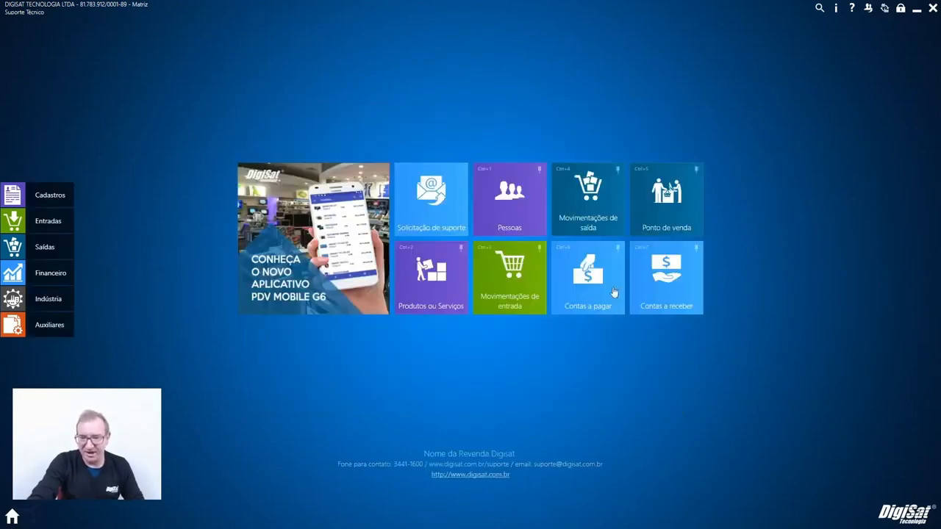
- Open Simulador de Custos from the Indústria module and load Assento Caderia D after filtering the product search by produto produzido
{"action": "left_click", "coordinate": [59, 303]}
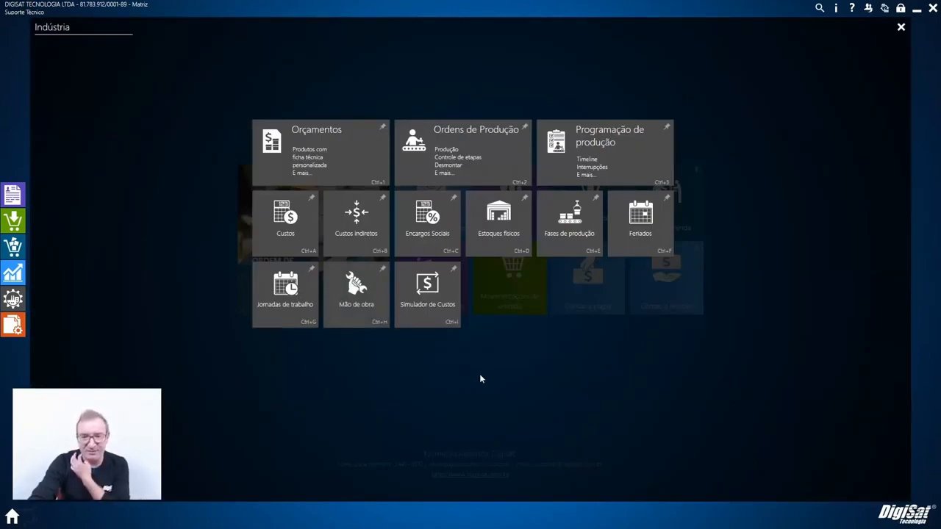
{"action": "left_click", "coordinate": [432, 326]}
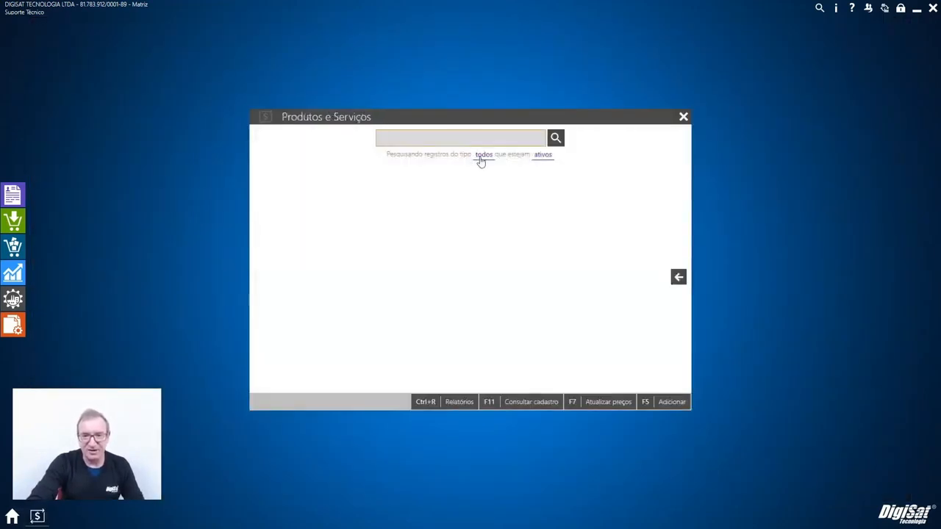
{"action": "left_click", "coordinate": [482, 154]}
{"action": "left_click", "coordinate": [452, 267]}
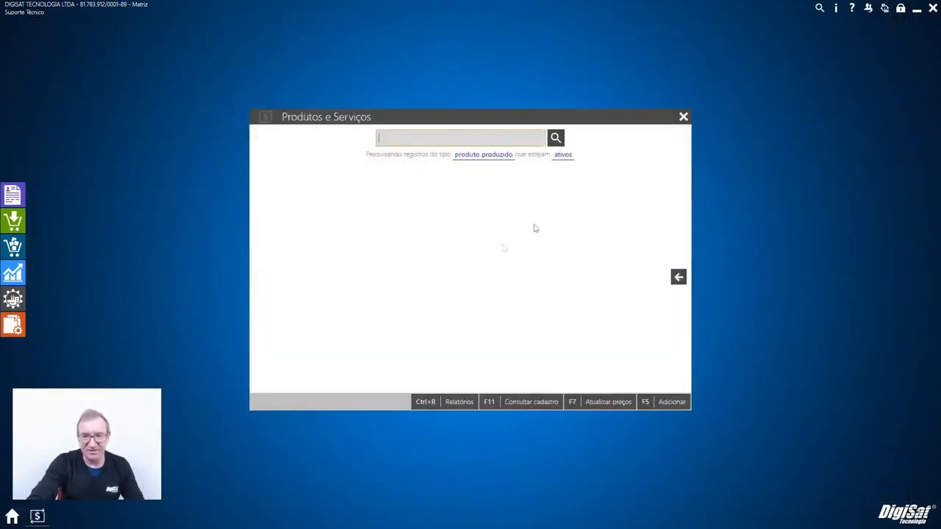
{"action": "left_click", "coordinate": [556, 137]}
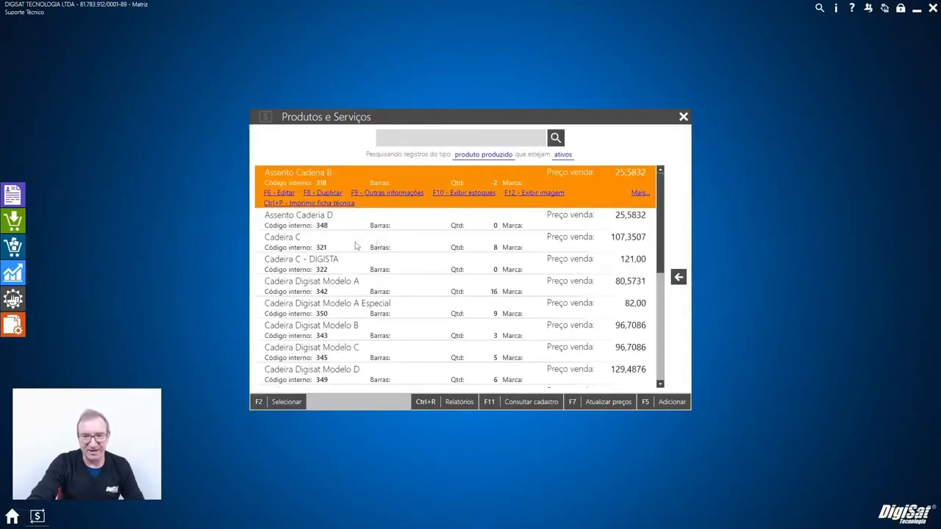
{"action": "left_click", "coordinate": [313, 222]}
{"action": "left_click", "coordinate": [297, 402]}
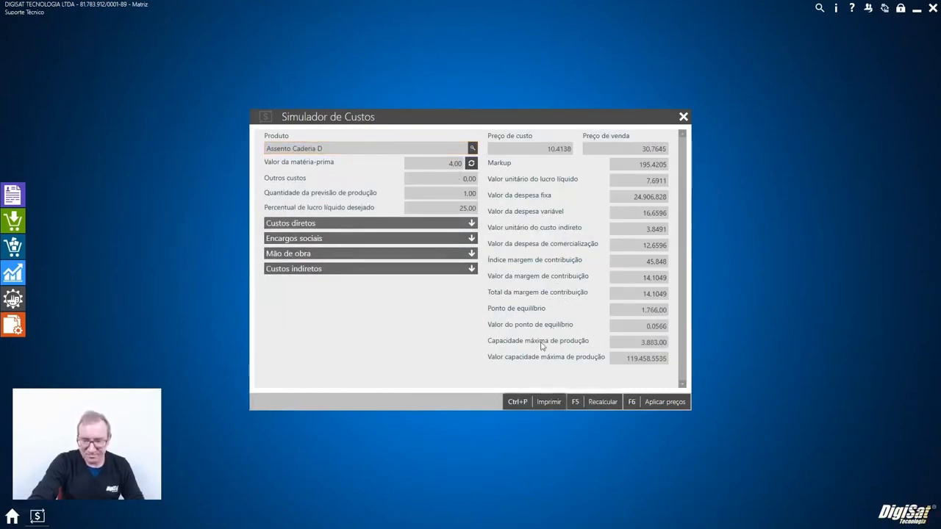
- Generate the print preview of the cost simulation for Assento Caderia D, review both pages and close it
{"action": "key", "text": "ctrl+p"}
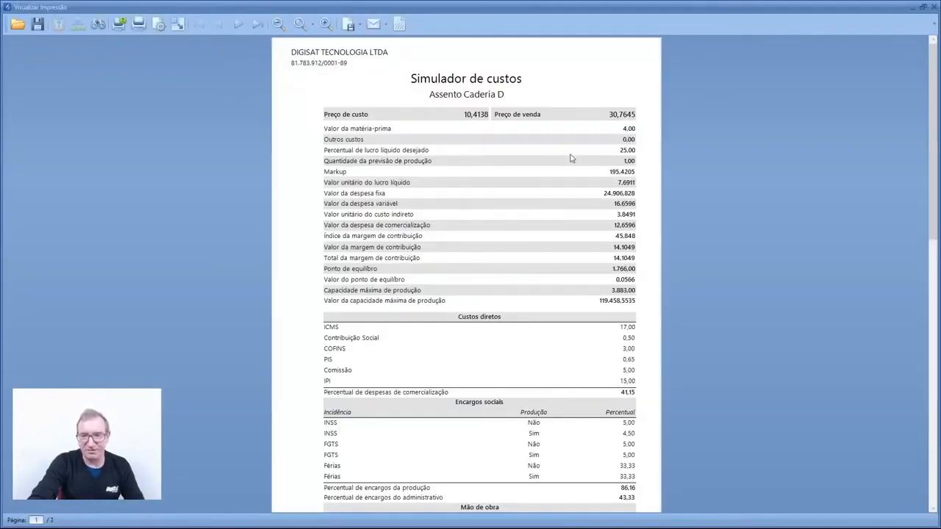
{"action": "scroll", "coordinate": [569, 158], "scroll_direction": "down", "scroll_amount": 2}
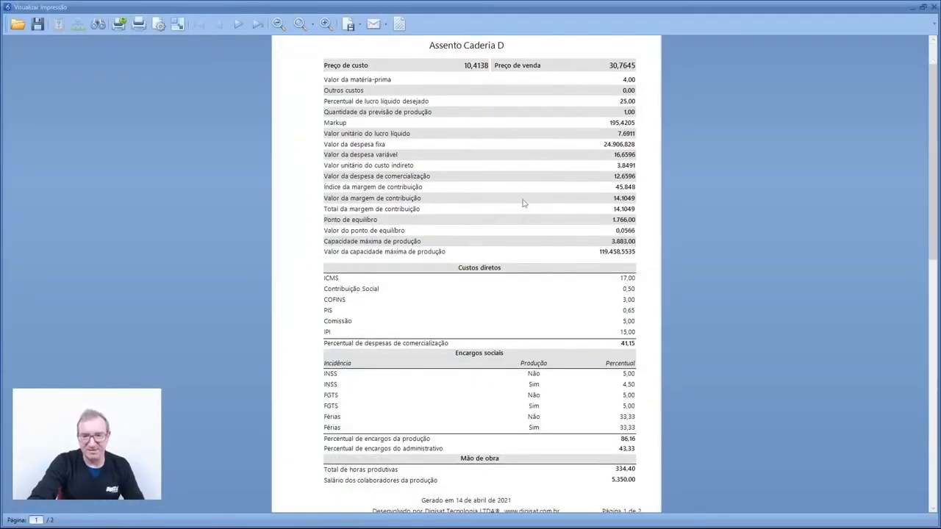
{"action": "scroll", "coordinate": [523, 221], "scroll_direction": "down", "scroll_amount": 1}
{"action": "scroll", "coordinate": [481, 253], "scroll_direction": "down", "scroll_amount": 1}
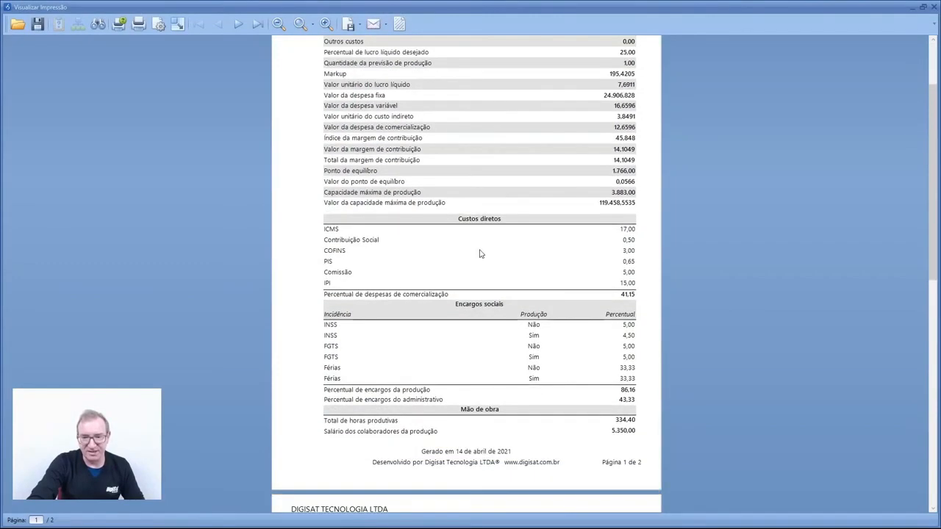
{"action": "scroll", "coordinate": [424, 275], "scroll_direction": "down", "scroll_amount": 5}
{"action": "scroll", "coordinate": [441, 277], "scroll_direction": "down", "scroll_amount": 12}
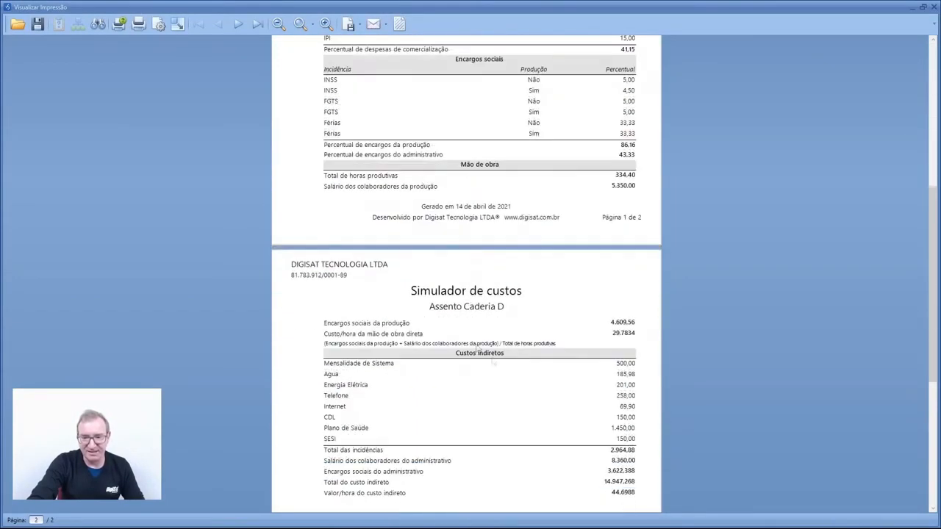
{"action": "scroll", "coordinate": [470, 242], "scroll_direction": "up", "scroll_amount": 6}
{"action": "scroll", "coordinate": [456, 252], "scroll_direction": "up", "scroll_amount": 10}
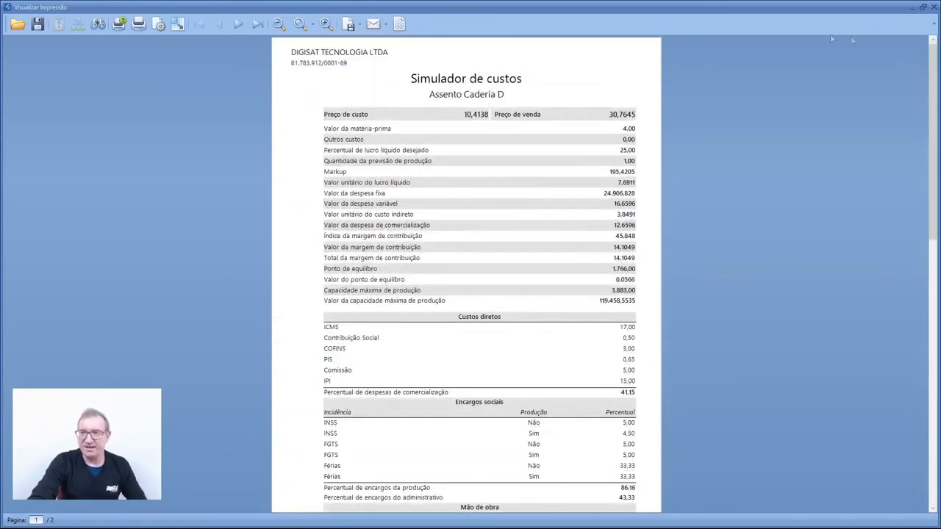
{"action": "left_click", "coordinate": [935, 6]}
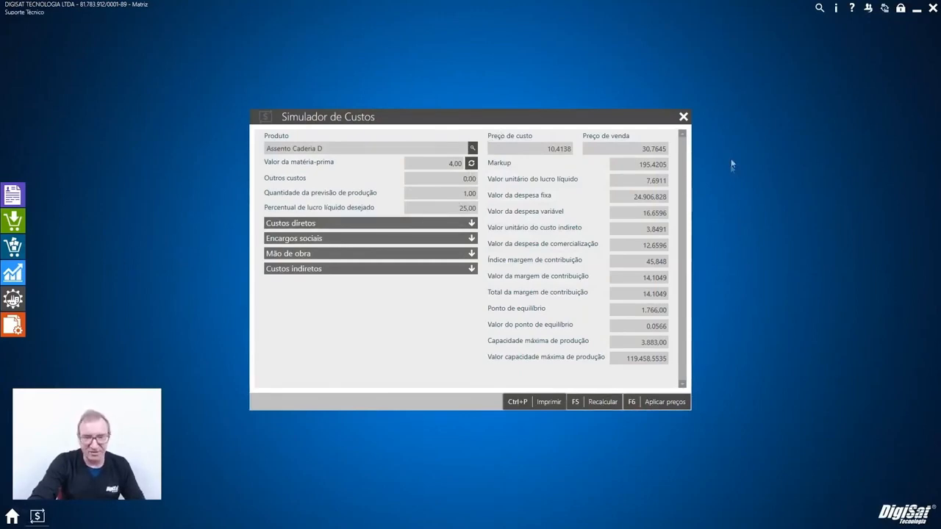
- Update the raw material costs of Assento Caderia D, confirming the update, and close the cost simulator
{"action": "left_click", "coordinate": [471, 164]}
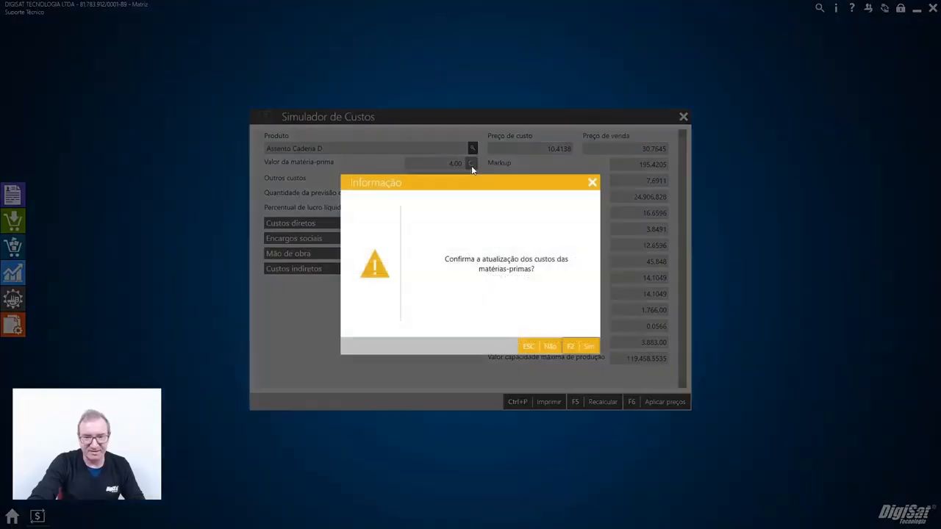
{"action": "left_click", "coordinate": [578, 346]}
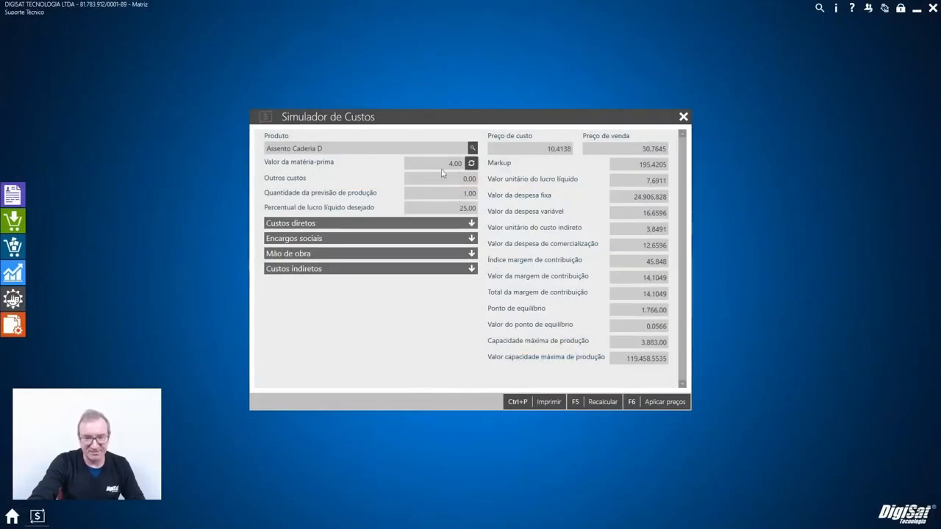
{"action": "left_click", "coordinate": [683, 117]}
{"action": "left_click", "coordinate": [61, 300]}
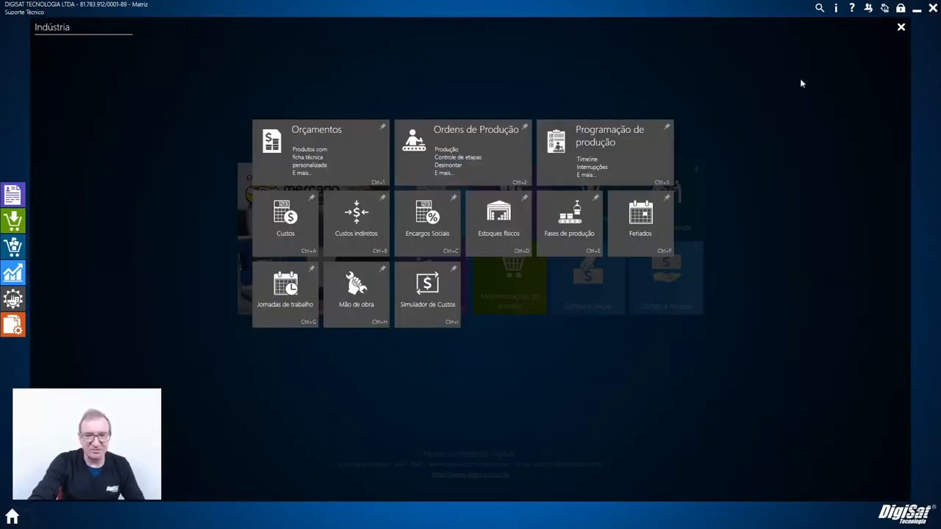
{"action": "left_click", "coordinate": [900, 27]}
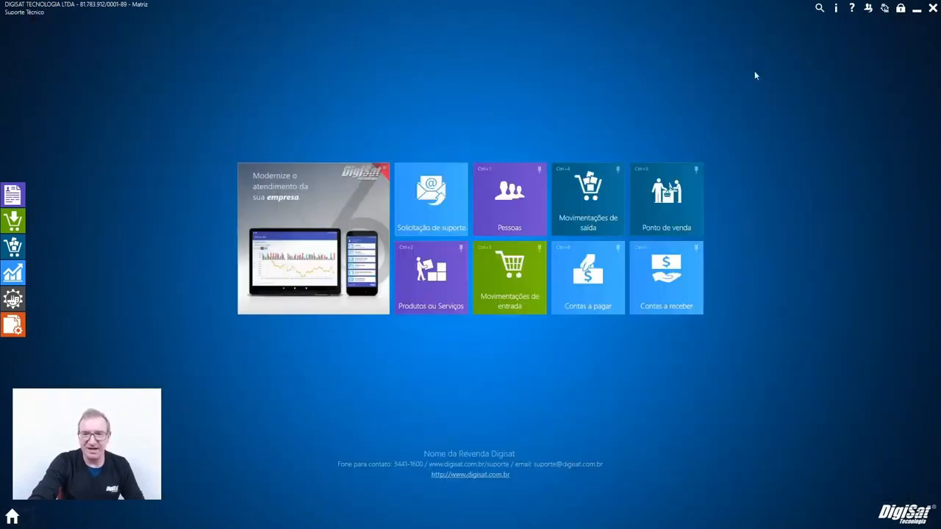
{"action": "left_click", "coordinate": [18, 302]}
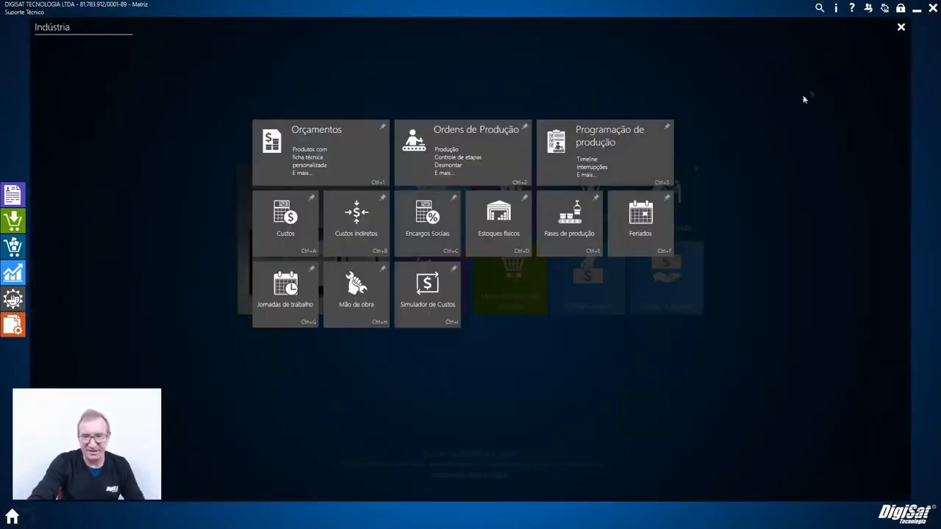
{"action": "left_click", "coordinate": [901, 27]}
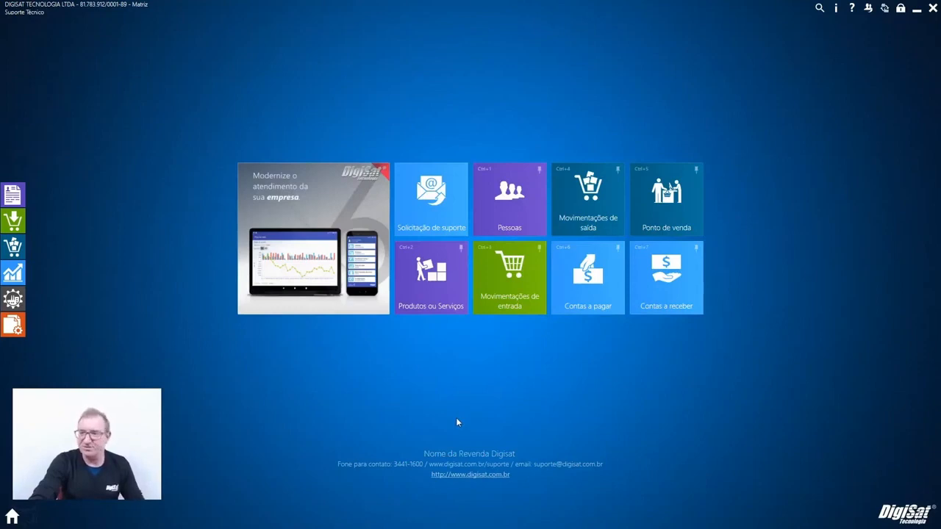
- Open Configurações from the Auxiliares module and view the Geral and Casas decimais sections of the general settings
{"action": "left_click", "coordinate": [13, 324]}
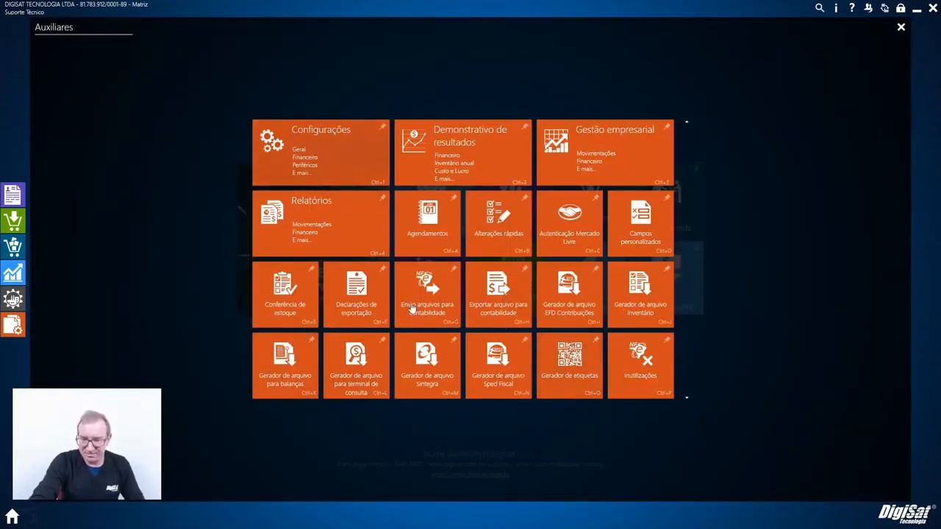
{"action": "key", "text": "ctrl+1"}
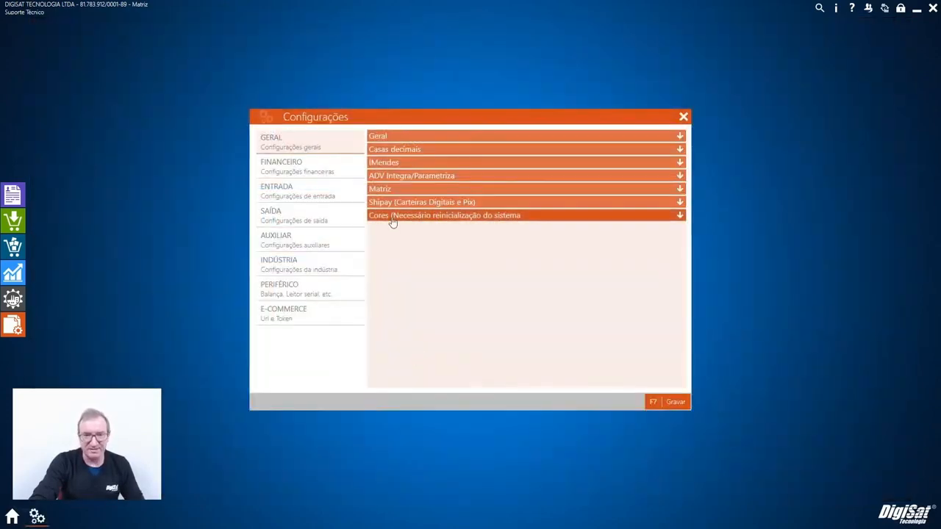
{"action": "left_click", "coordinate": [414, 137]}
{"action": "left_click", "coordinate": [414, 138]}
{"action": "left_click", "coordinate": [413, 151]}
{"action": "left_click", "coordinate": [413, 150]}
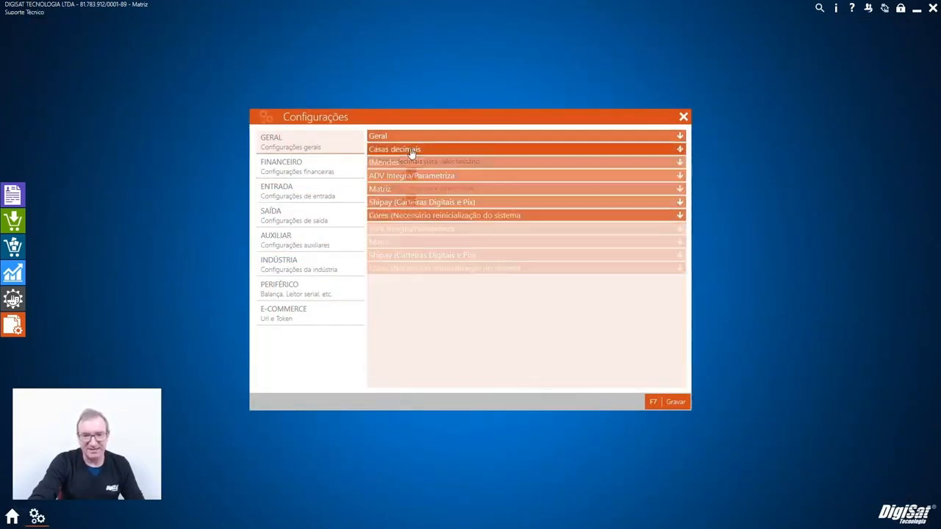
- Examine the IMendes, ADV Integra/Parametriza, Matriz and Shipay (Carteiras Digitais e Pix) sections of the general settings, collapsing each one
{"action": "left_click", "coordinate": [410, 163]}
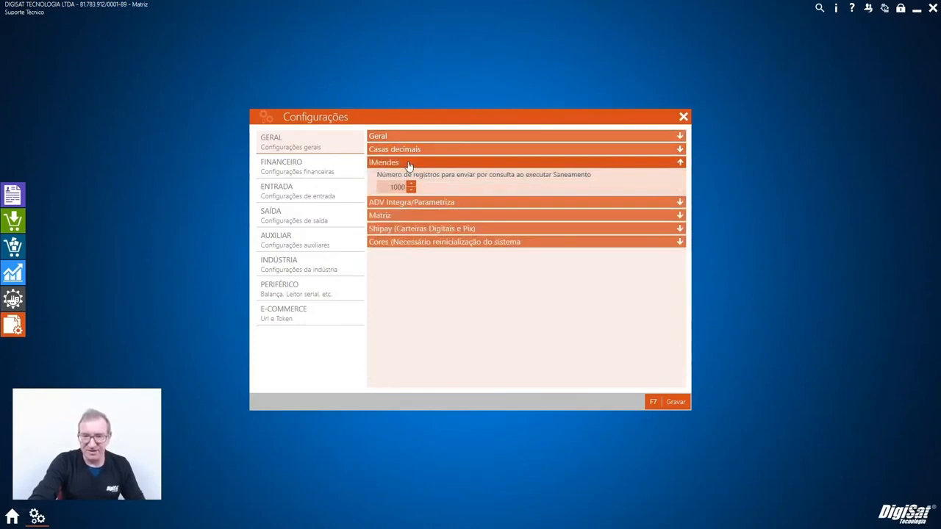
{"action": "left_click", "coordinate": [410, 163]}
{"action": "left_click", "coordinate": [409, 177]}
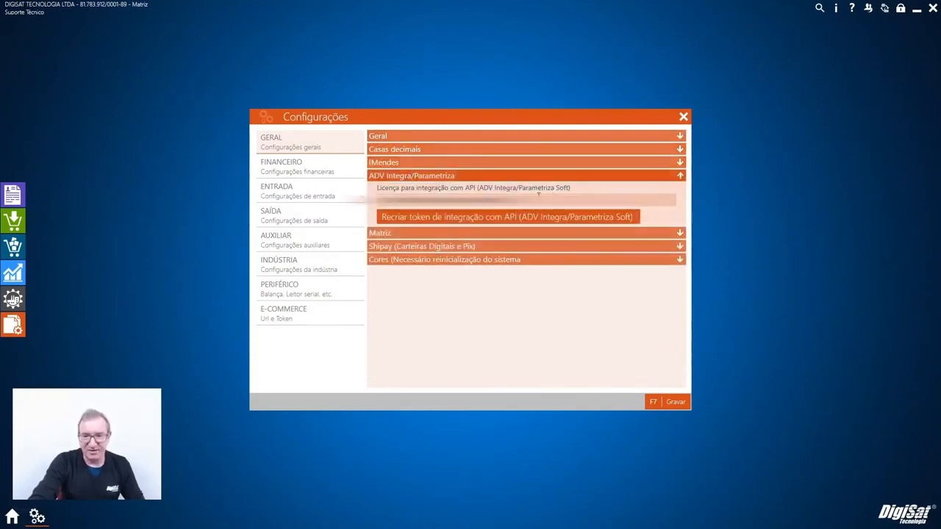
{"action": "left_click", "coordinate": [488, 178]}
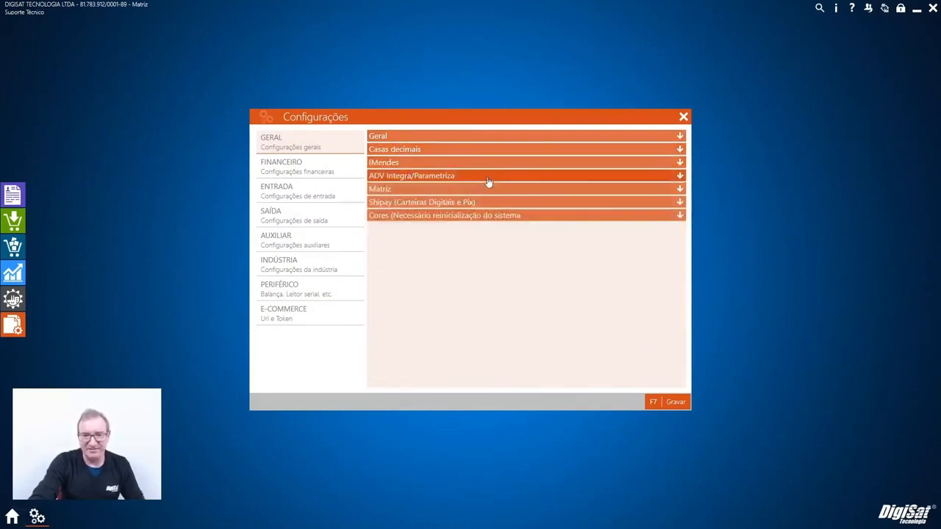
{"action": "left_click", "coordinate": [477, 190]}
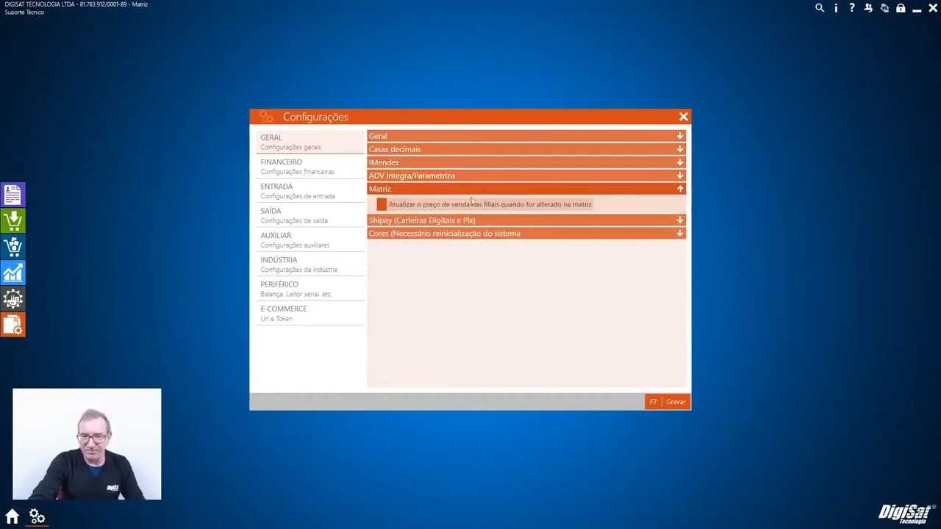
{"action": "left_click", "coordinate": [447, 189]}
{"action": "left_click", "coordinate": [446, 202]}
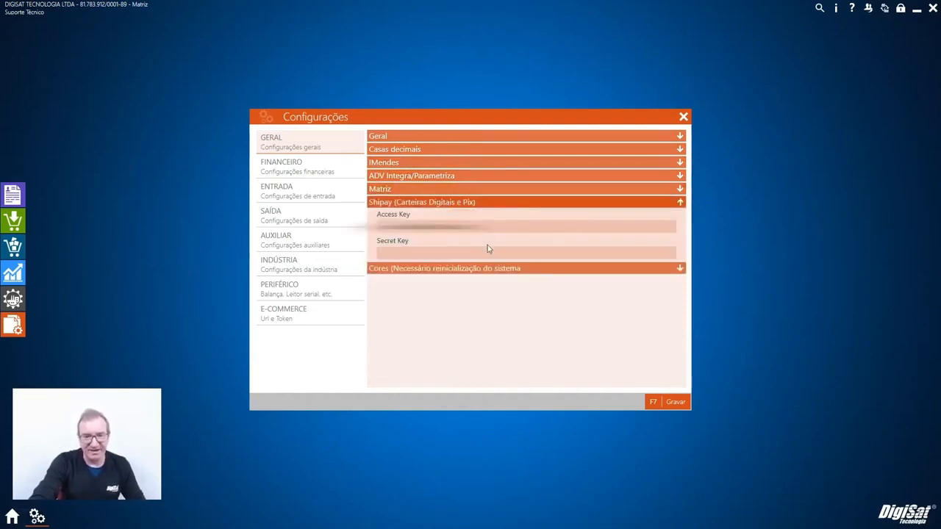
{"action": "left_click", "coordinate": [491, 206]}
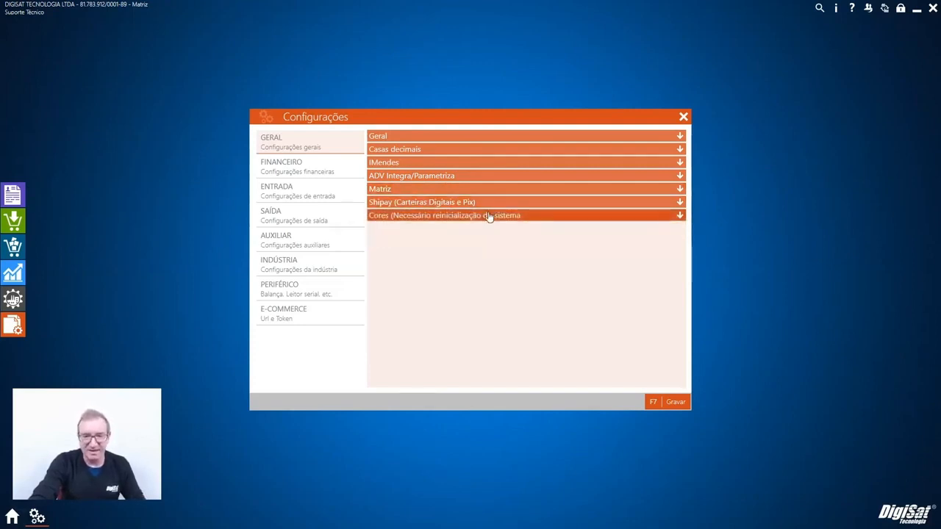
- View the Cores section of the general settings and the Juros e multas section of the Financeiro settings, collapsing both
{"action": "left_click", "coordinate": [489, 216]}
{"action": "left_click", "coordinate": [488, 215]}
{"action": "left_click", "coordinate": [320, 172]}
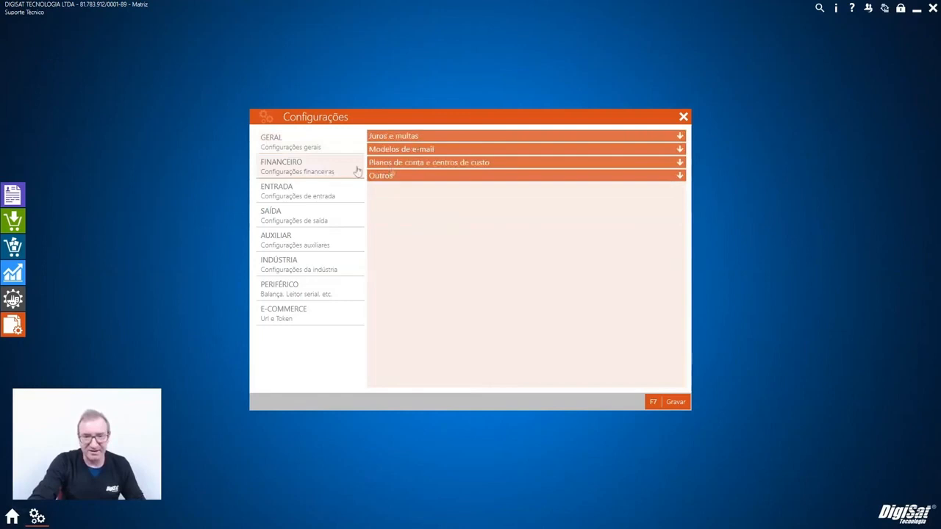
{"action": "left_click", "coordinate": [431, 137]}
{"action": "left_click", "coordinate": [431, 138]}
- Examine the Modelos de e-mail, Planos de conta e centros de custo and Outros sections of the Financeiro settings, collapsing each one
{"action": "left_click", "coordinate": [429, 151]}
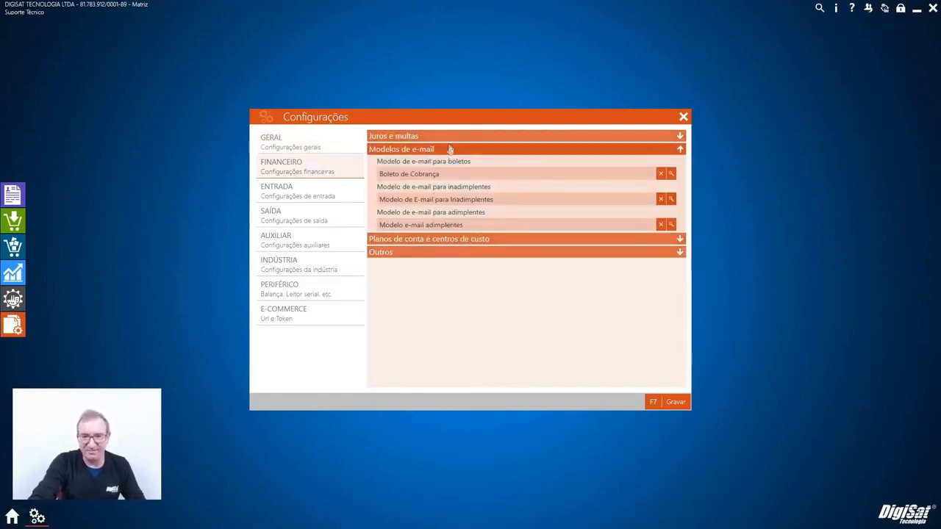
{"action": "left_click", "coordinate": [442, 148]}
{"action": "left_click", "coordinate": [440, 162]}
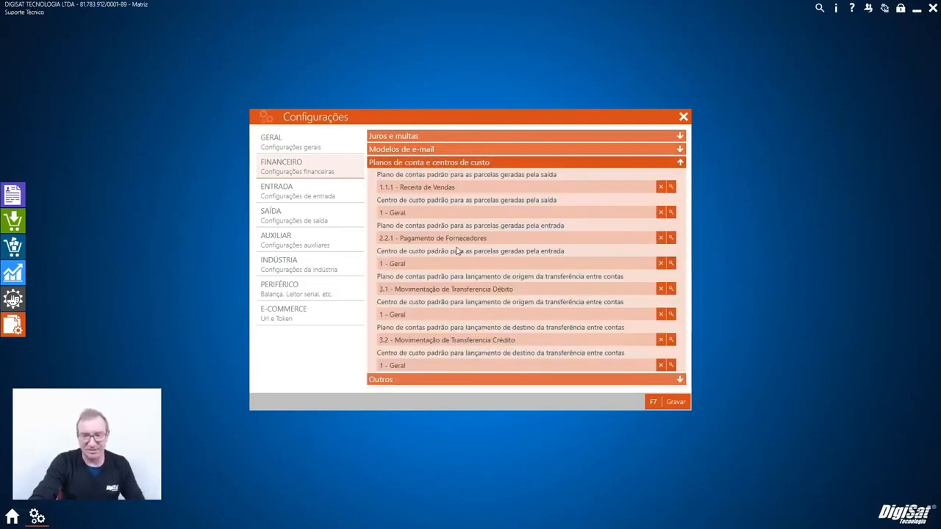
{"action": "left_click", "coordinate": [479, 163]}
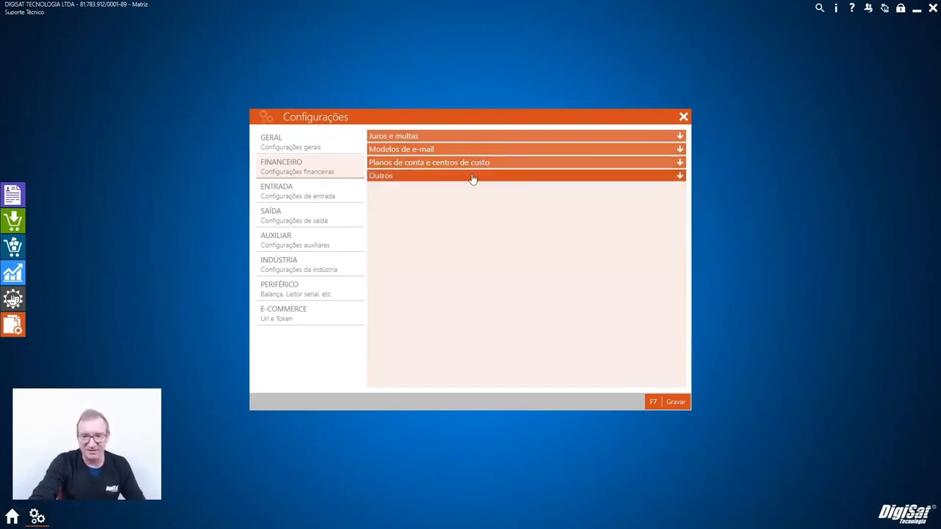
{"action": "left_click", "coordinate": [474, 175]}
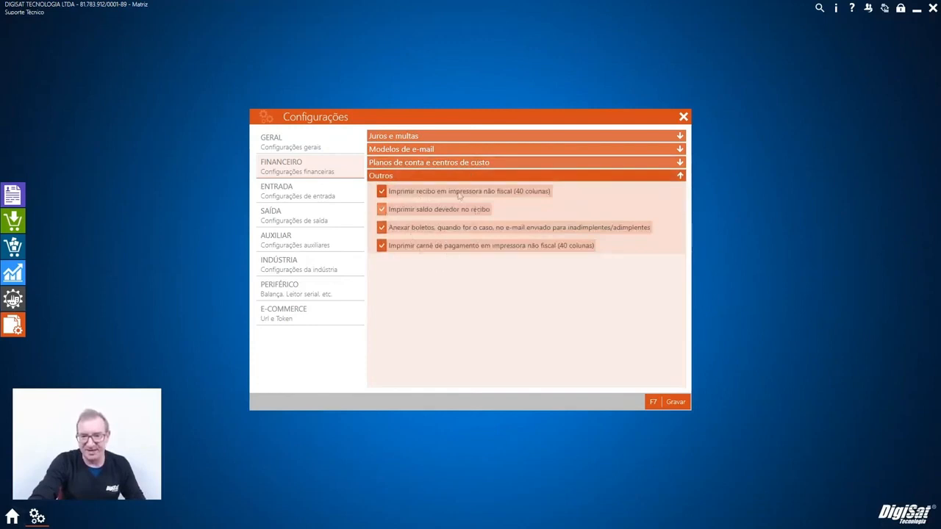
{"action": "left_click", "coordinate": [448, 179]}
- Open the Entrada settings and view their Sequências de numeração and Modelos de e-mail sections, collapsing each one
{"action": "left_click", "coordinate": [321, 192]}
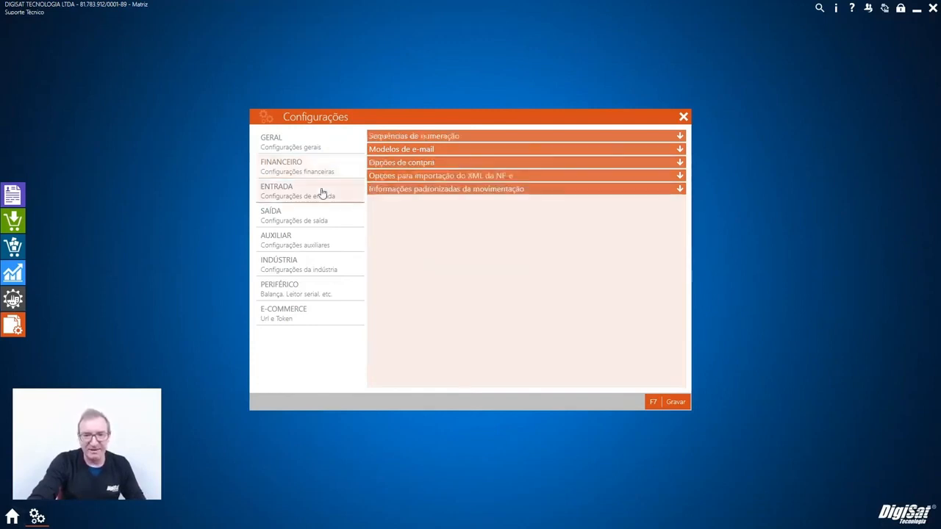
{"action": "left_click", "coordinate": [460, 137]}
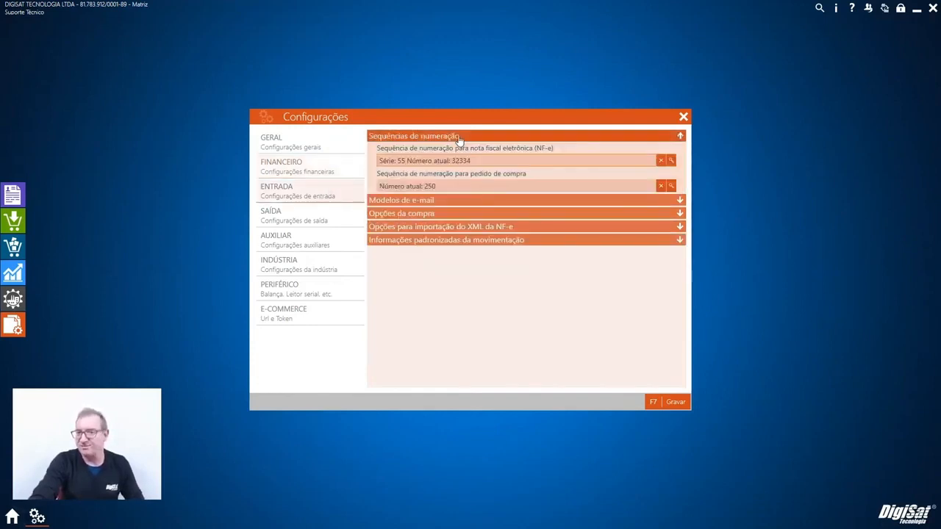
{"action": "left_click", "coordinate": [459, 138]}
{"action": "left_click", "coordinate": [453, 138]}
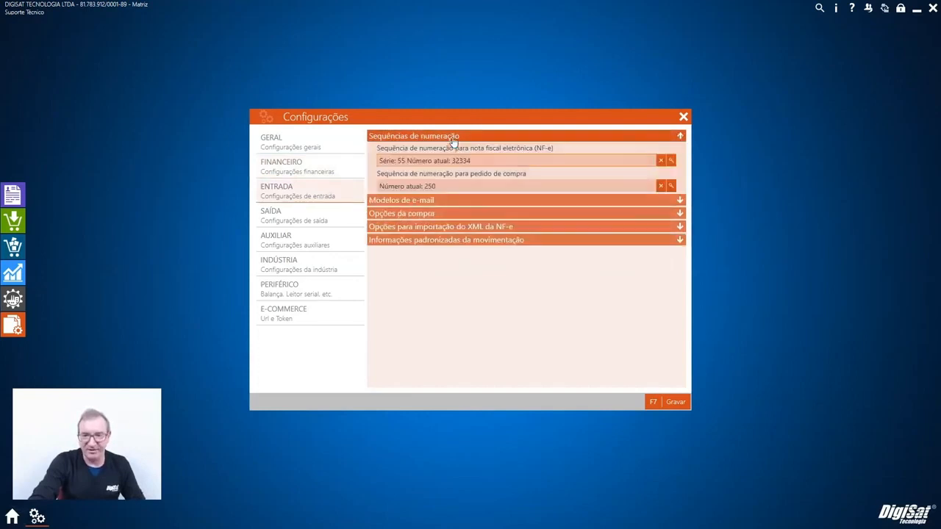
{"action": "left_click", "coordinate": [454, 138]}
{"action": "left_click", "coordinate": [454, 150]}
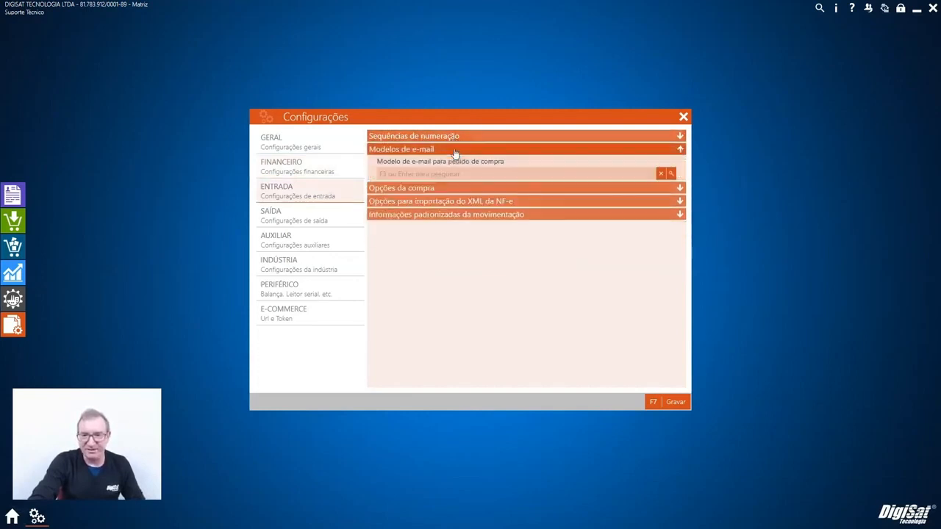
{"action": "left_click", "coordinate": [454, 151]}
- Examine the purchase options, NF-e XML import options and Informações padronizadas da movimentação in the Entrada settings, collapsing each section
{"action": "left_click", "coordinate": [451, 162]}
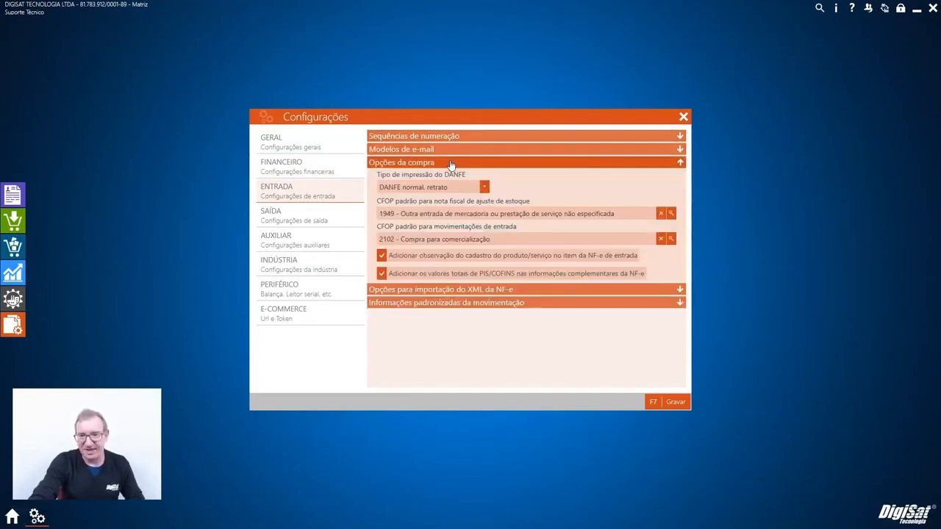
{"action": "left_click", "coordinate": [452, 163]}
{"action": "left_click", "coordinate": [453, 176]}
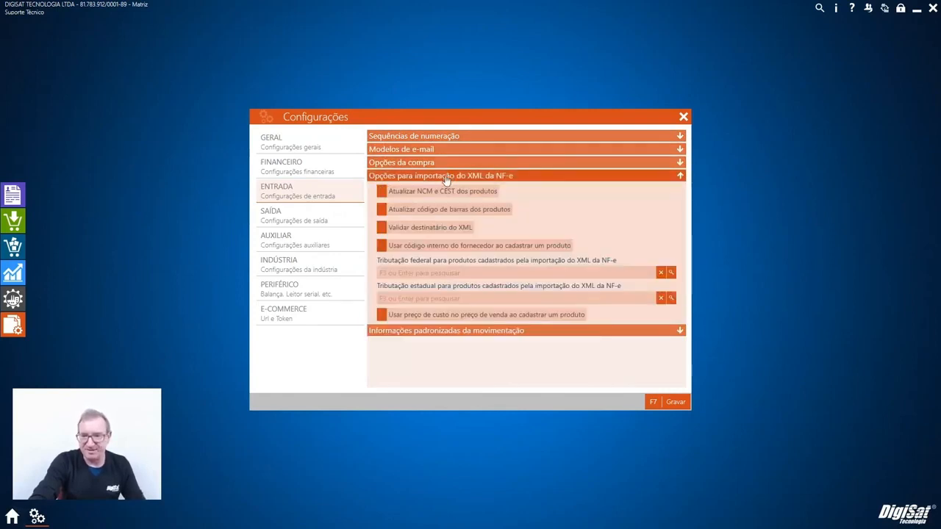
{"action": "left_click", "coordinate": [452, 177]}
{"action": "left_click", "coordinate": [444, 191]}
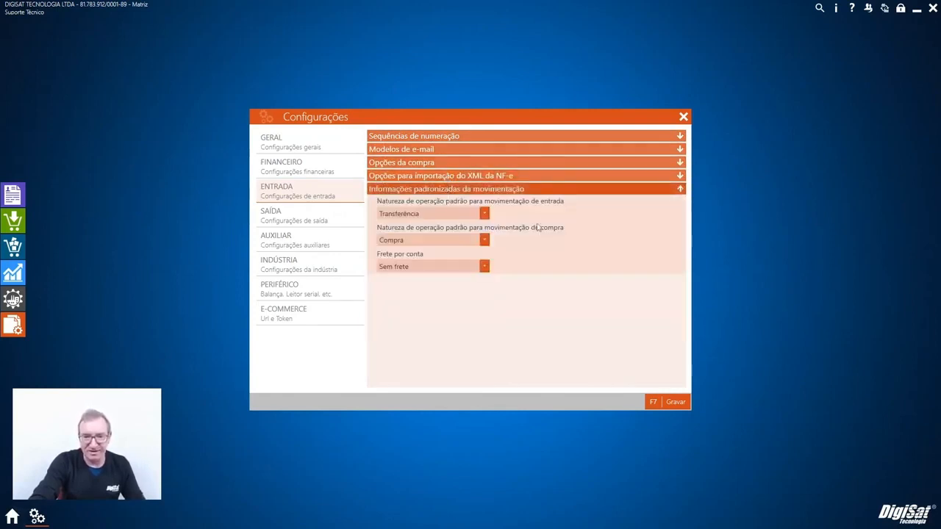
{"action": "left_click", "coordinate": [494, 192]}
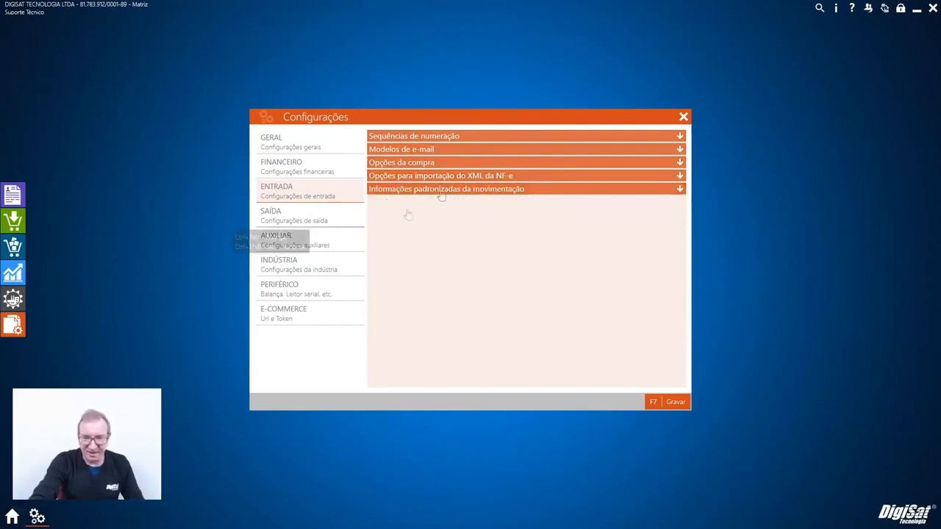
- Open the Saída settings, review the numbering sequences for each fiscal document type and collapse that section
{"action": "left_click", "coordinate": [272, 215]}
{"action": "left_click", "coordinate": [450, 136]}
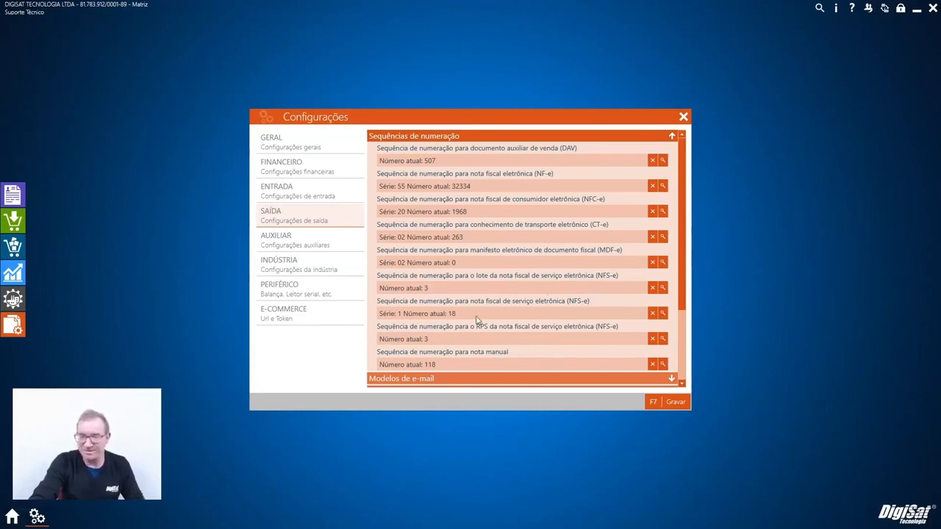
{"action": "scroll", "coordinate": [477, 321], "scroll_direction": "down", "scroll_amount": 1}
{"action": "scroll", "coordinate": [476, 321], "scroll_direction": "up", "scroll_amount": 1}
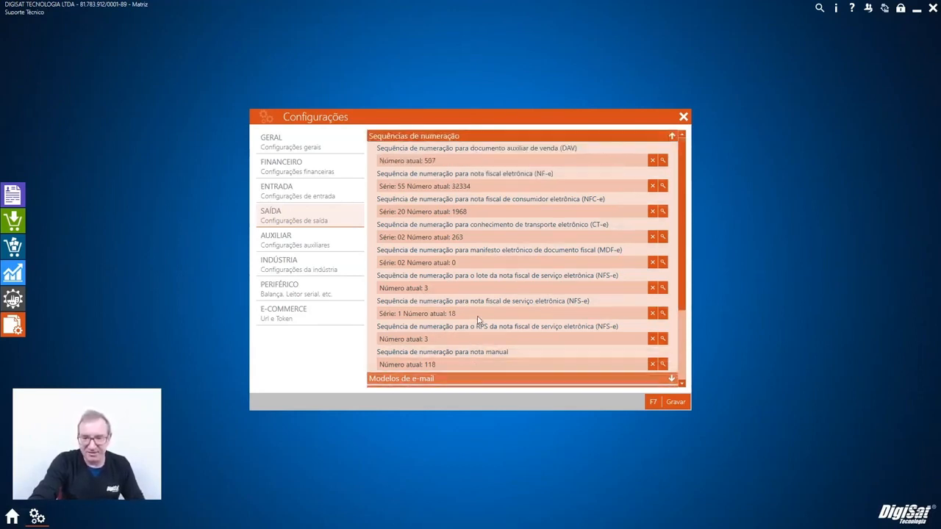
{"action": "left_click", "coordinate": [480, 137]}
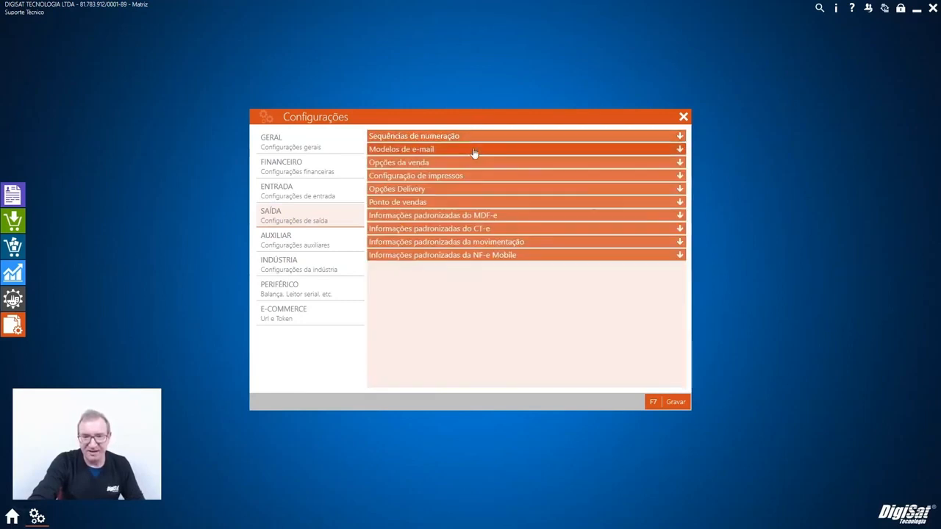
- Expand Modelos de e-mail in the Saída settings and review the e-mail templates assigned to each document type
{"action": "left_click", "coordinate": [475, 153]}
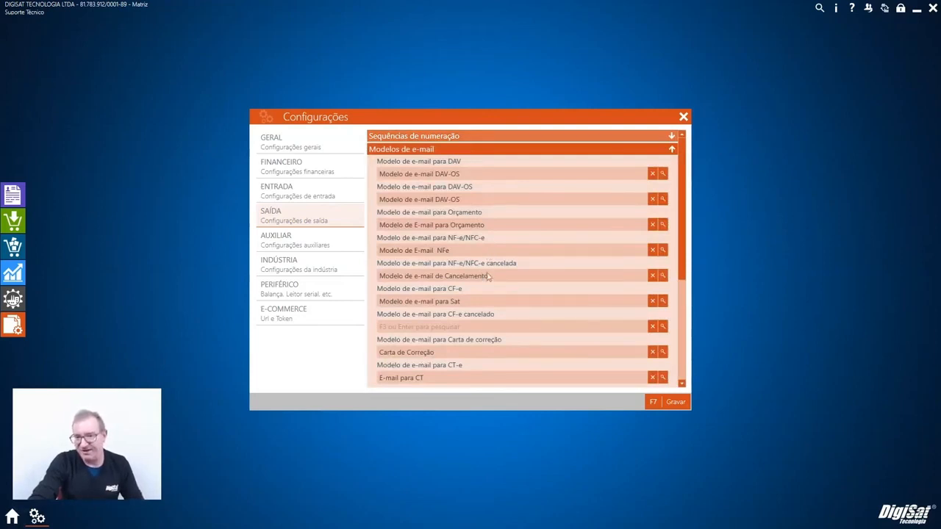
{"action": "scroll", "coordinate": [489, 280], "scroll_direction": "down", "scroll_amount": 1}
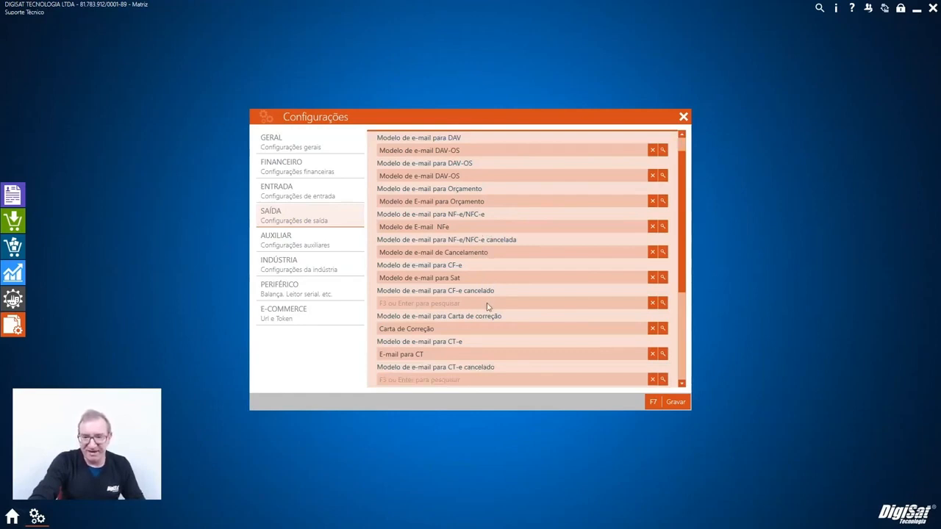
{"action": "scroll", "coordinate": [487, 305], "scroll_direction": "down", "scroll_amount": 2}
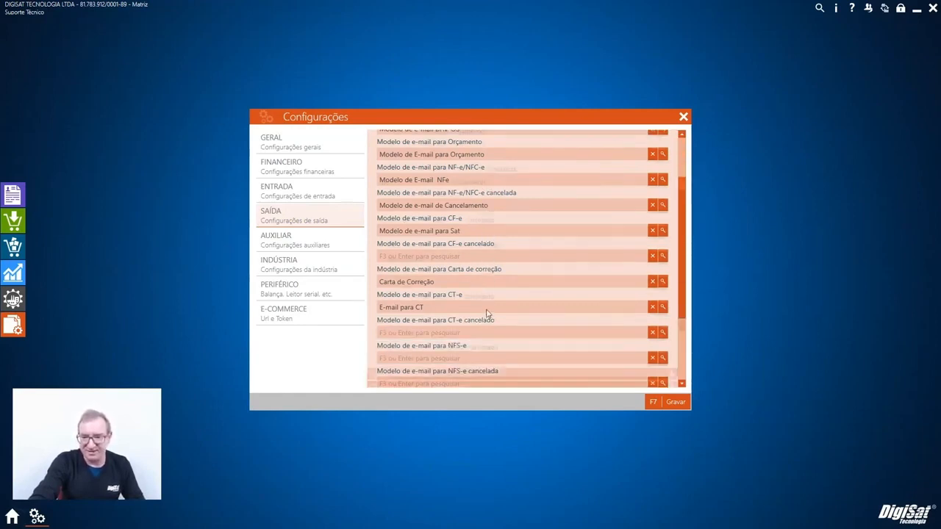
{"action": "scroll", "coordinate": [488, 315], "scroll_direction": "down", "scroll_amount": 1}
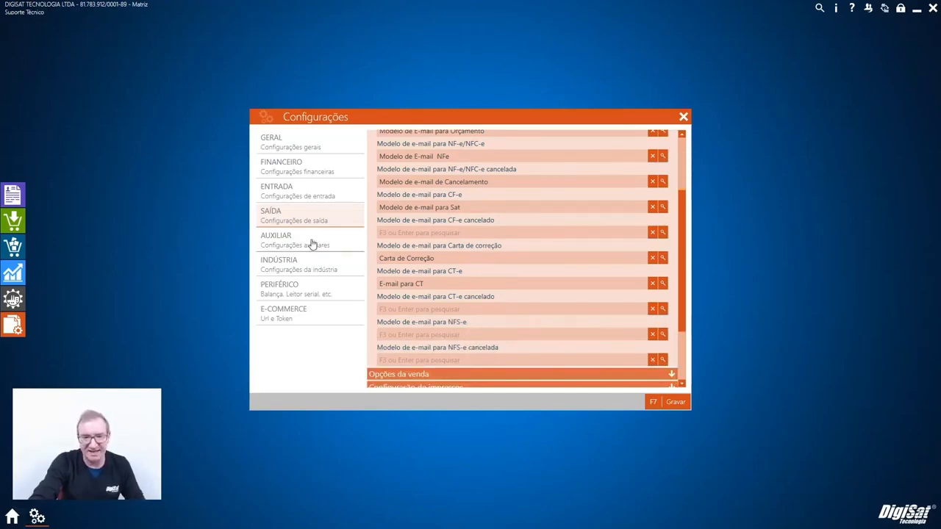
{"action": "scroll", "coordinate": [482, 341], "scroll_direction": "down", "scroll_amount": 2}
- Examine all the Opções da venda in the Saída settings, and collapse both that section and Modelos de e-mail
{"action": "left_click", "coordinate": [468, 330]}
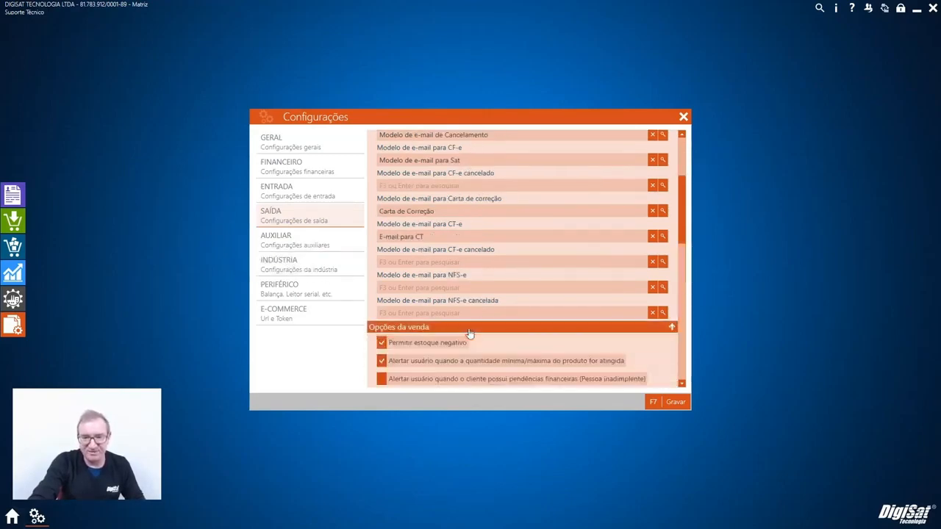
{"action": "scroll", "coordinate": [463, 294], "scroll_direction": "down", "scroll_amount": 8}
{"action": "scroll", "coordinate": [462, 252], "scroll_direction": "down", "scroll_amount": 3}
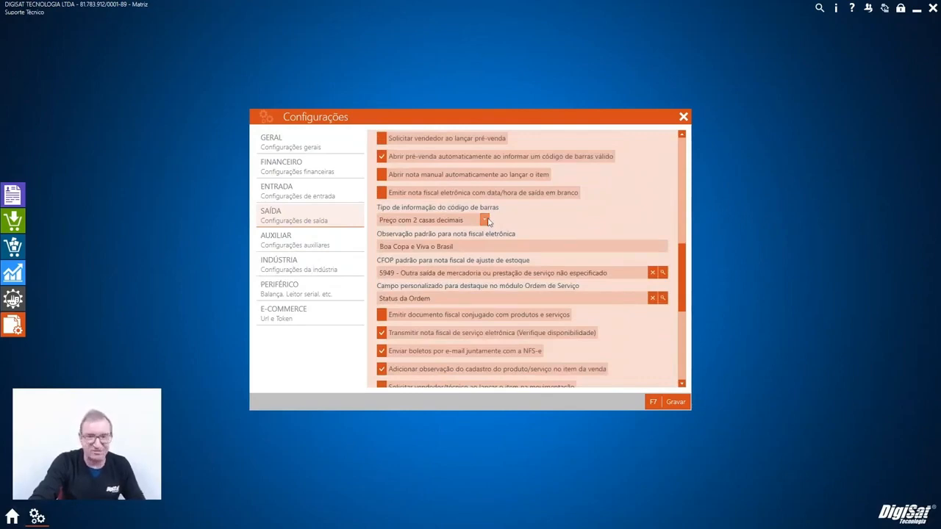
{"action": "scroll", "coordinate": [547, 223], "scroll_direction": "down", "scroll_amount": 5}
{"action": "scroll", "coordinate": [542, 287], "scroll_direction": "up", "scroll_amount": 4}
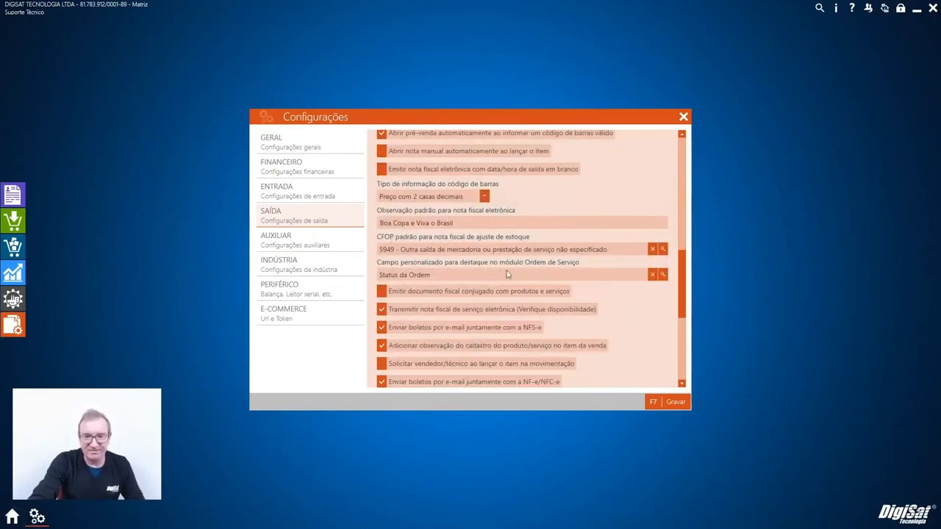
{"action": "scroll", "coordinate": [486, 239], "scroll_direction": "down", "scroll_amount": 4}
{"action": "scroll", "coordinate": [487, 228], "scroll_direction": "down", "scroll_amount": 6}
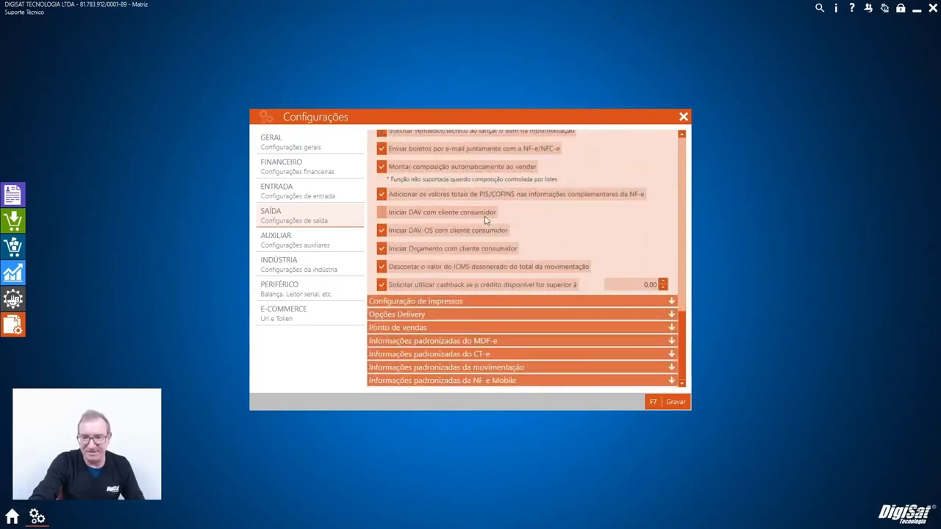
{"action": "scroll", "coordinate": [484, 221], "scroll_direction": "up", "scroll_amount": 15}
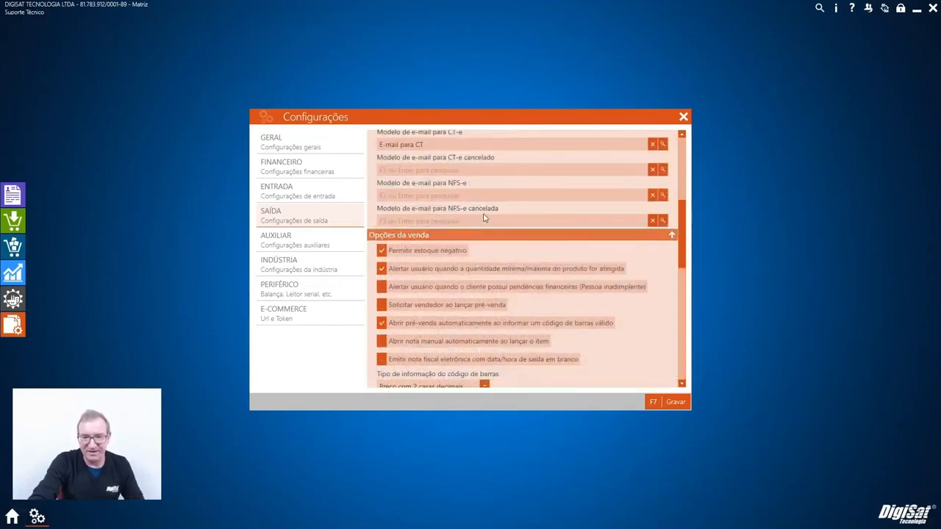
{"action": "left_click", "coordinate": [486, 235]}
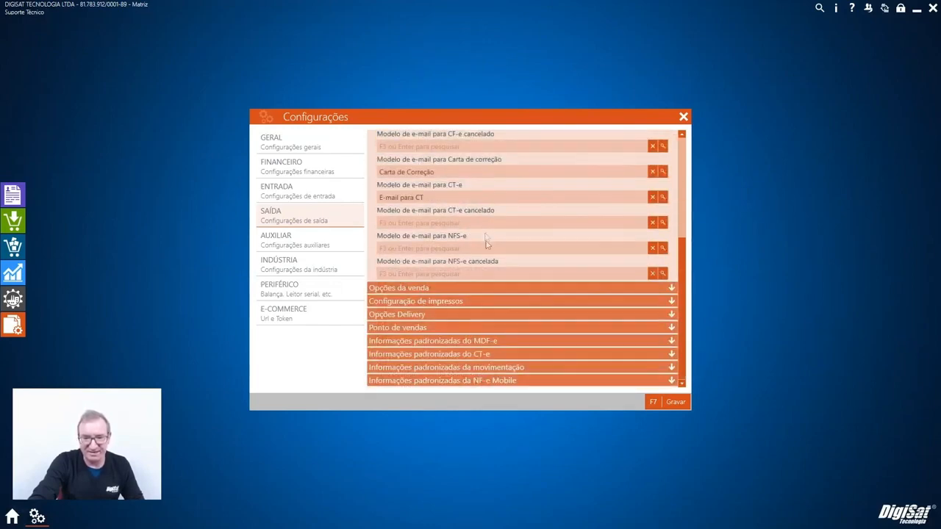
{"action": "scroll", "coordinate": [485, 152], "scroll_direction": "up", "scroll_amount": 6}
{"action": "left_click", "coordinate": [485, 151]}
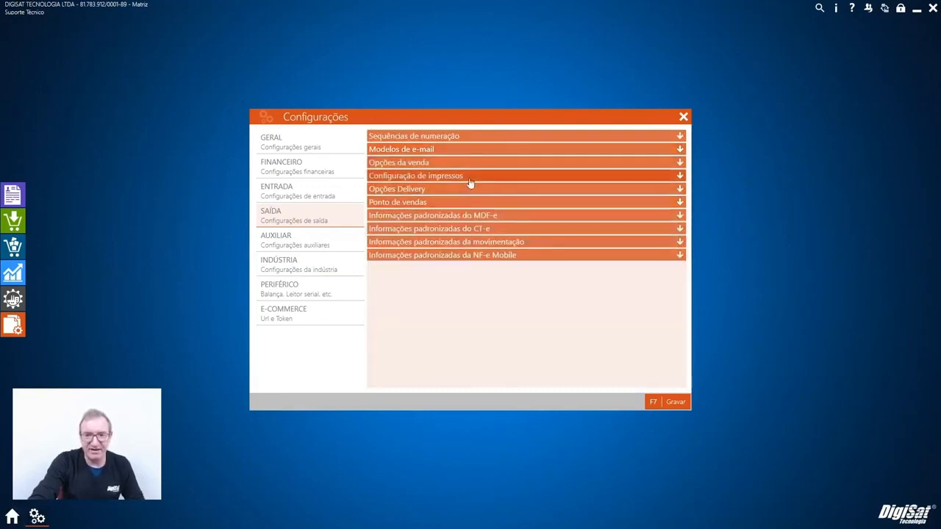
- Expand Configuração de impressos in the Saída settings and view the printer roll widths offered for 40-column prints
{"action": "left_click", "coordinate": [471, 178]}
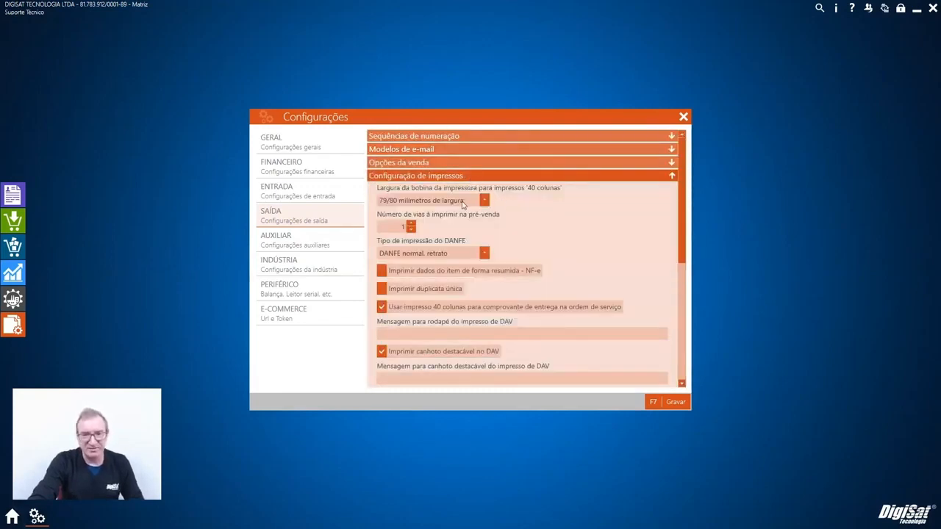
{"action": "left_click", "coordinate": [463, 203]}
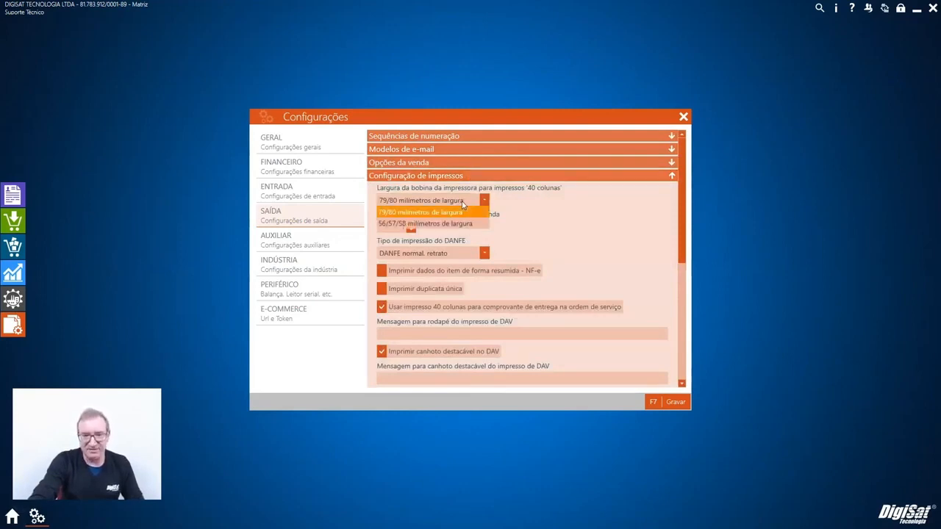
{"action": "left_click", "coordinate": [463, 203]}
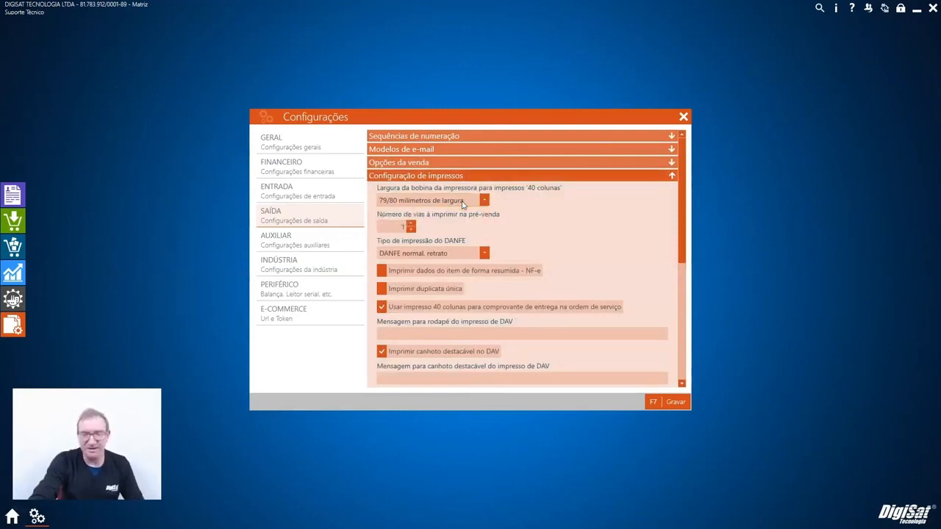
{"action": "left_click", "coordinate": [464, 203]}
- Examine the footer messages, detachable stub and other print options in Configuração de impressos, and collapse the section
{"action": "left_click", "coordinate": [469, 177]}
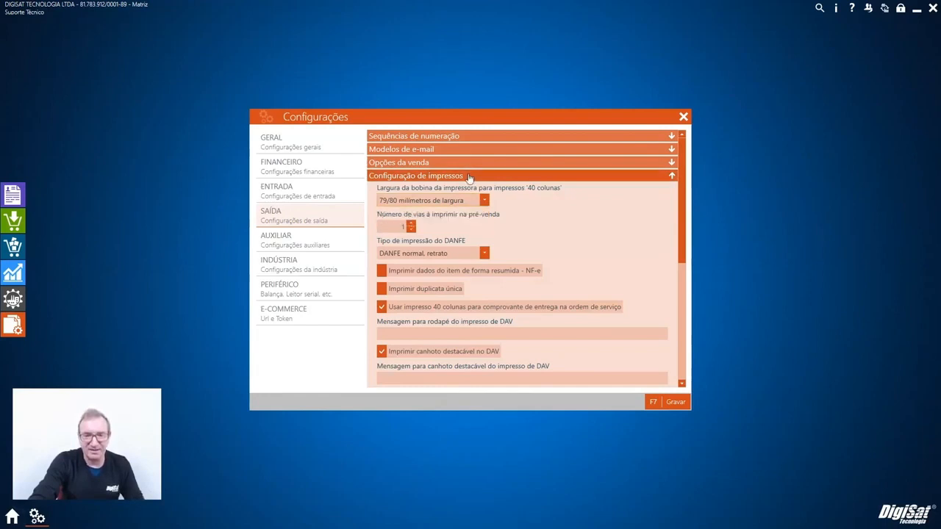
{"action": "left_click", "coordinate": [469, 177]}
{"action": "left_click", "coordinate": [468, 177]}
{"action": "scroll", "coordinate": [475, 237], "scroll_direction": "down", "scroll_amount": 3}
{"action": "scroll", "coordinate": [471, 228], "scroll_direction": "up", "scroll_amount": 1}
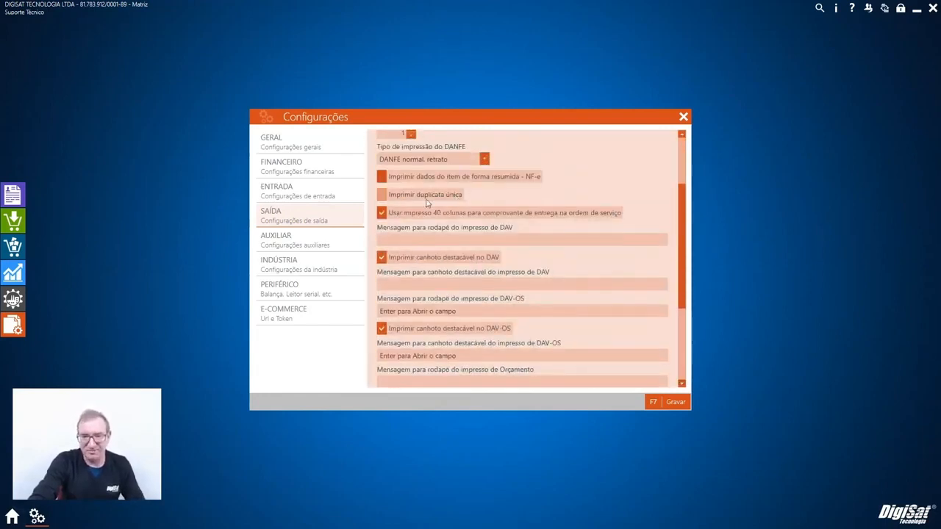
{"action": "scroll", "coordinate": [527, 281], "scroll_direction": "down", "scroll_amount": 3}
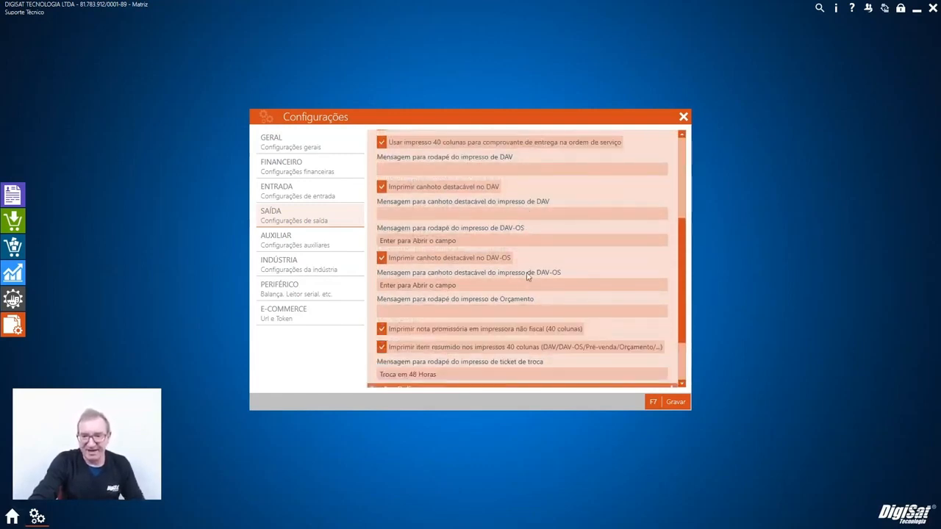
{"action": "scroll", "coordinate": [502, 295], "scroll_direction": "up", "scroll_amount": 7}
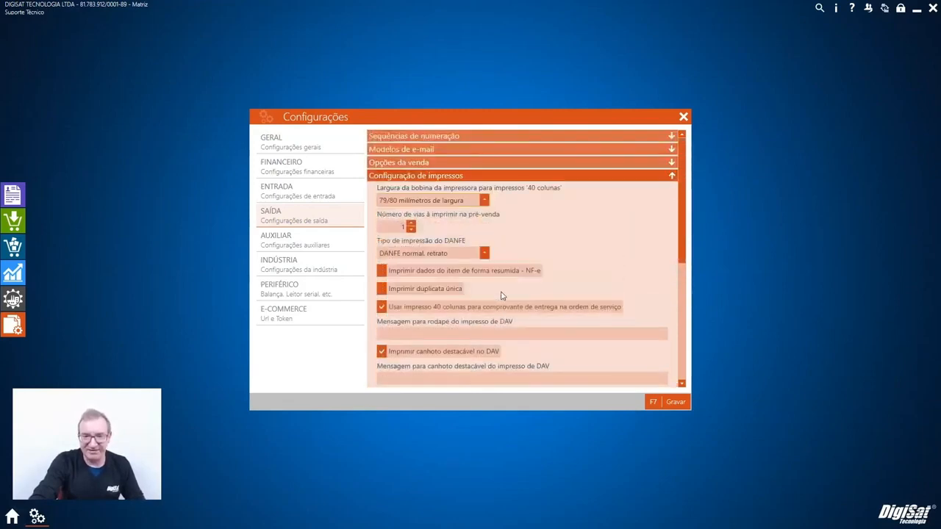
{"action": "left_click", "coordinate": [507, 177]}
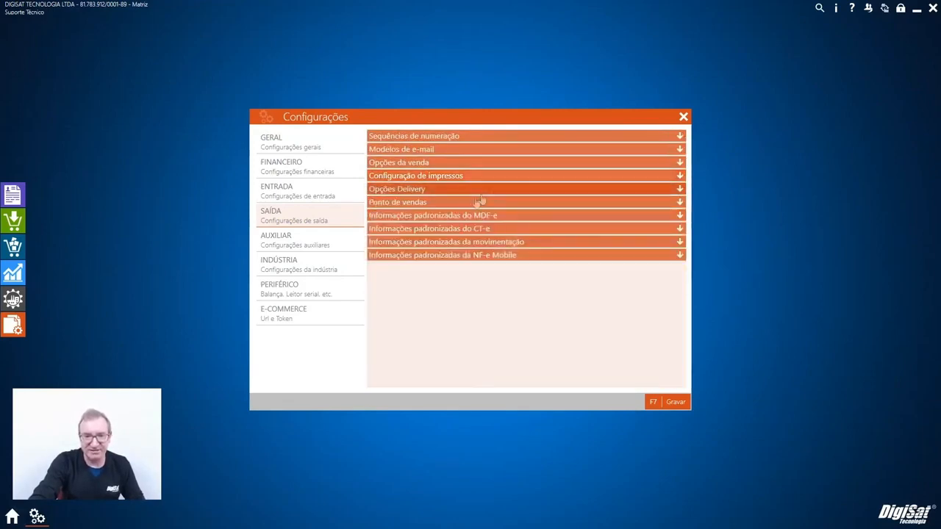
- Expand Opções Delivery in the Saída settings, review the 40-column print, Google Maps key and last-order replication options, and collapse the section
{"action": "left_click", "coordinate": [475, 190]}
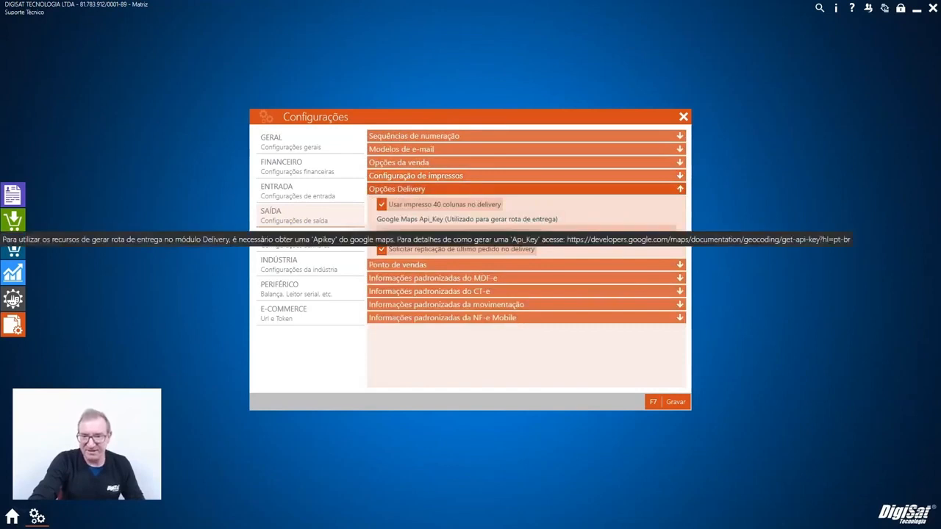
{"action": "left_click_drag", "start_coordinate": [564, 230], "coordinate": [369, 239]}
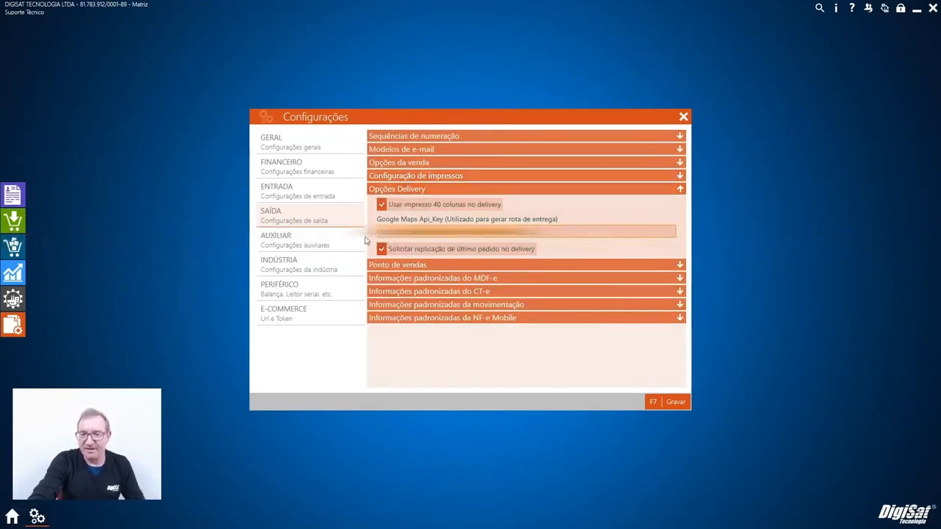
{"action": "left_click", "coordinate": [503, 249]}
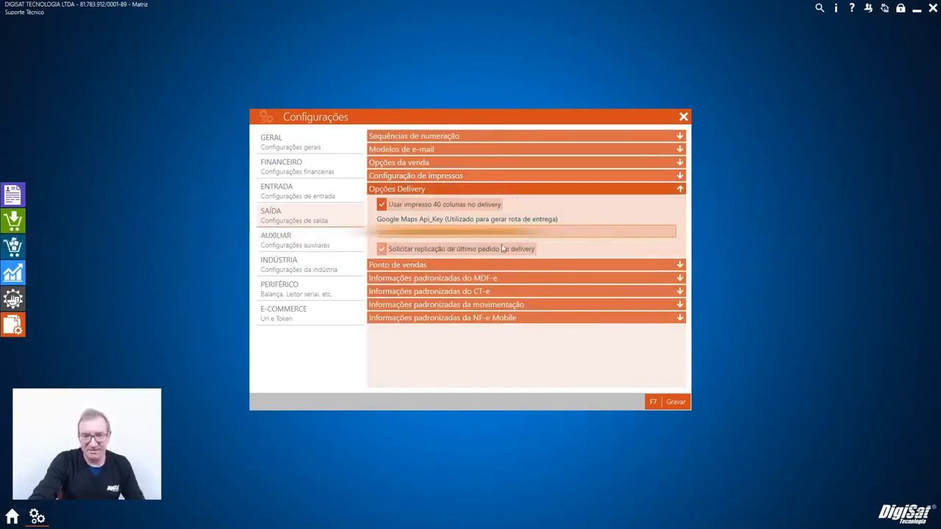
{"action": "left_click", "coordinate": [487, 189]}
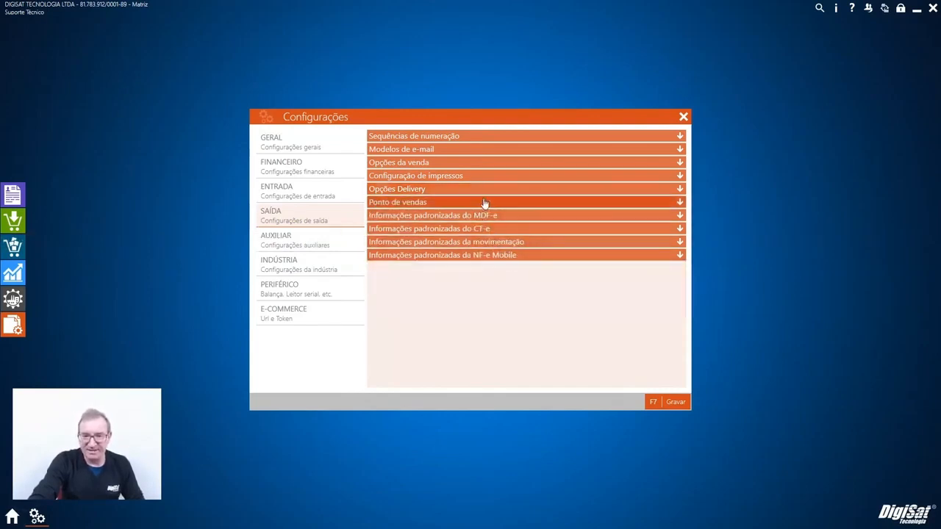
- Expand Ponto de vendas in the Saída settings, examine its point-of-sale options from start to end, and collapse the section
{"action": "left_click", "coordinate": [485, 203]}
{"action": "scroll", "coordinate": [485, 221], "scroll_direction": "down", "scroll_amount": 1}
{"action": "left_click", "coordinate": [447, 221]}
{"action": "left_click", "coordinate": [470, 224]}
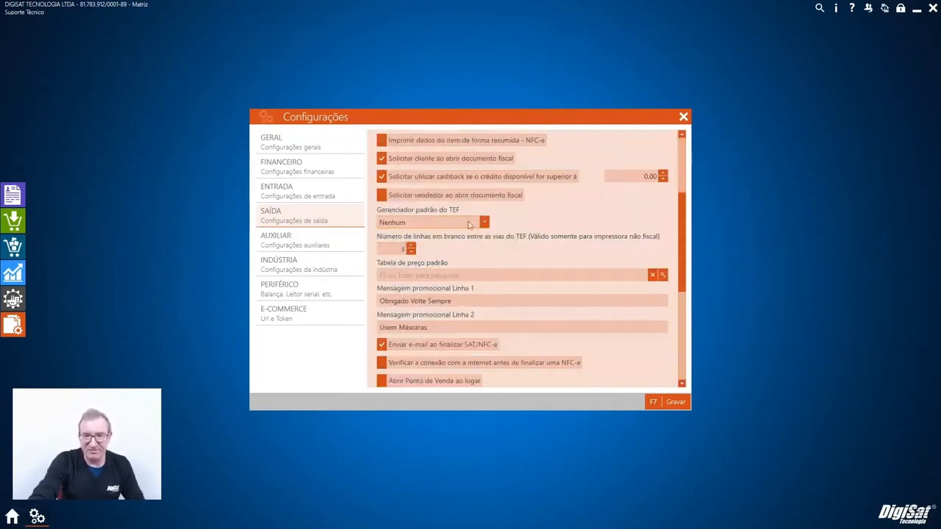
{"action": "scroll", "coordinate": [469, 224], "scroll_direction": "down", "scroll_amount": 4}
{"action": "scroll", "coordinate": [527, 271], "scroll_direction": "up", "scroll_amount": 1}
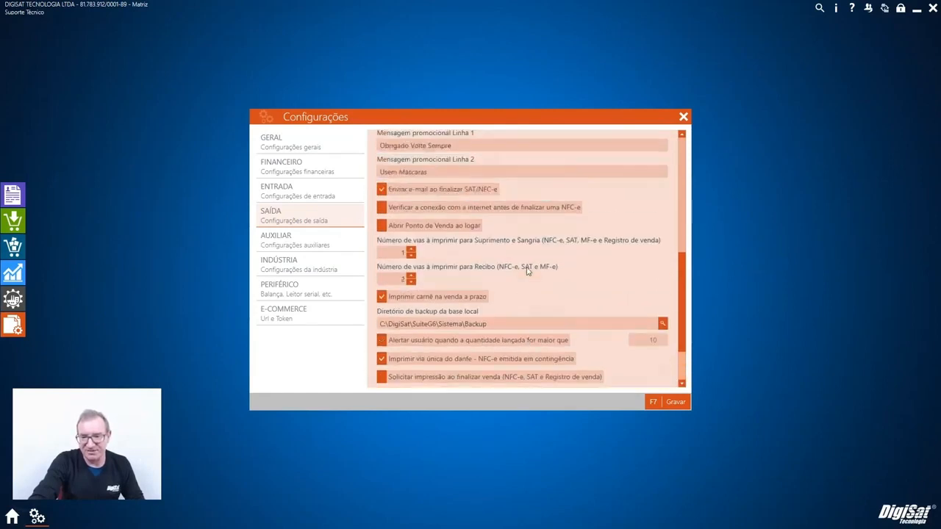
{"action": "scroll", "coordinate": [527, 271], "scroll_direction": "up", "scroll_amount": 5}
{"action": "left_click", "coordinate": [482, 206]}
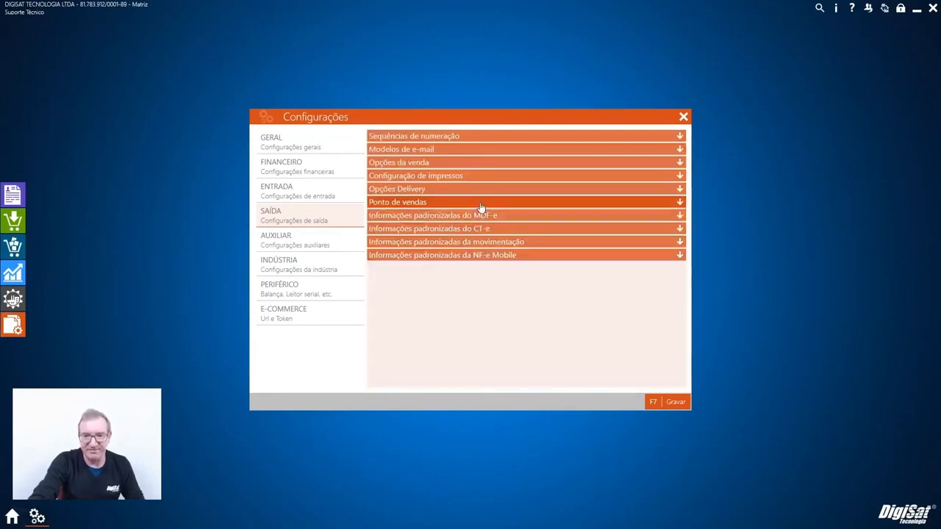
- View the standard information sections for MDF-e and CT-e in the Saída settings, collapsing each one after viewing
{"action": "left_click", "coordinate": [478, 217]}
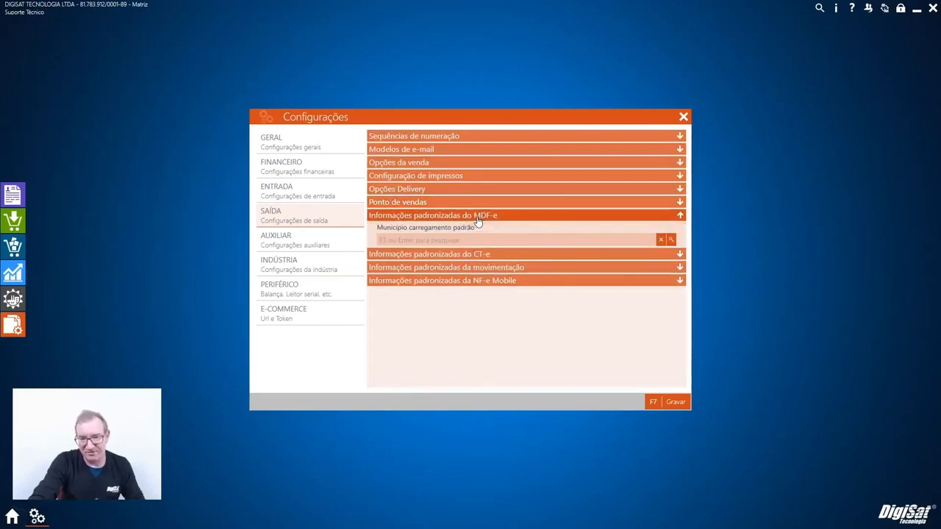
{"action": "left_click", "coordinate": [476, 219]}
{"action": "left_click", "coordinate": [477, 228]}
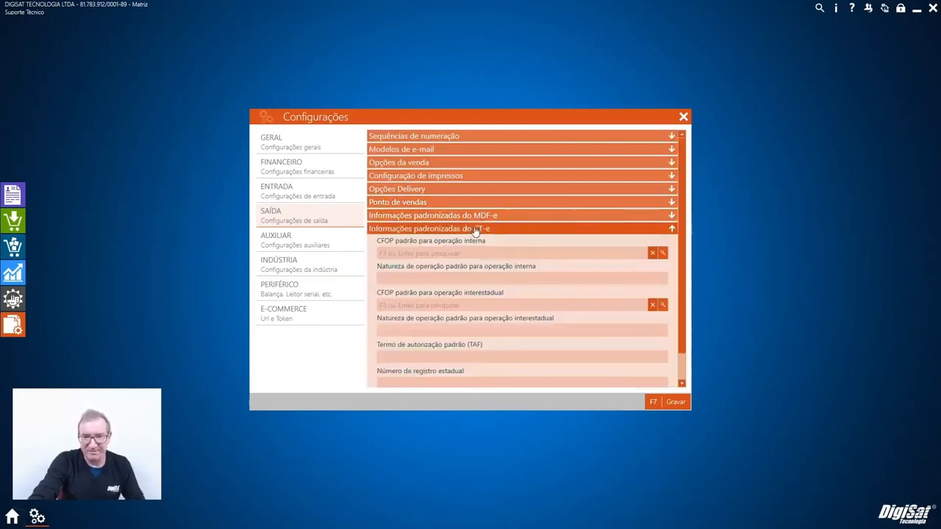
{"action": "left_click", "coordinate": [476, 228]}
{"action": "left_click", "coordinate": [476, 229]}
{"action": "double_click", "coordinate": [476, 229]}
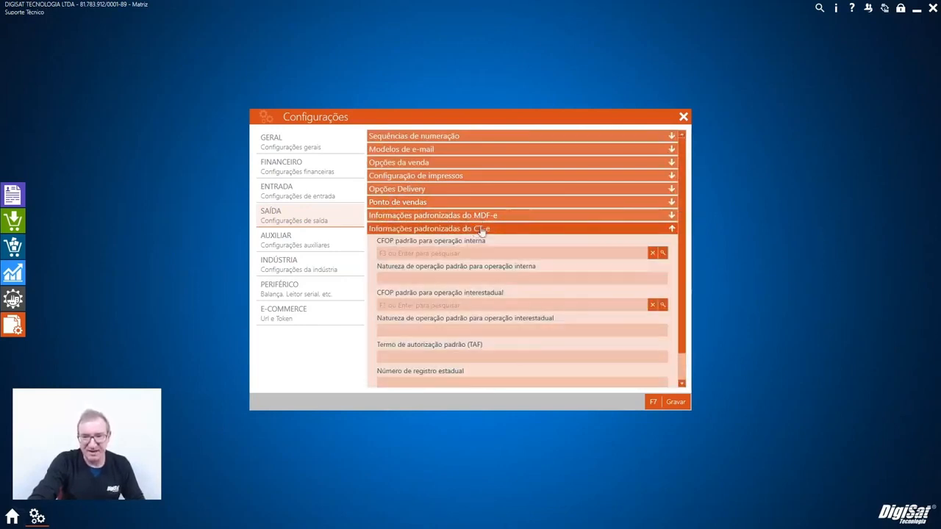
{"action": "left_click", "coordinate": [483, 229]}
- Review Informações padronizadas da movimentação and Informações padronizadas da NF-e Mobile in the Saída settings, collapsing each section
{"action": "left_click", "coordinate": [476, 242]}
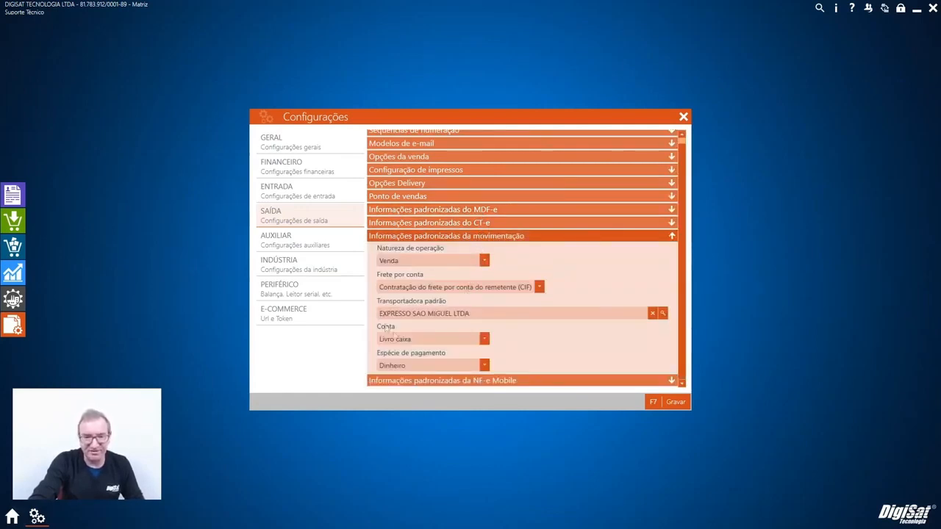
{"action": "left_click", "coordinate": [509, 237]}
{"action": "left_click", "coordinate": [487, 257]}
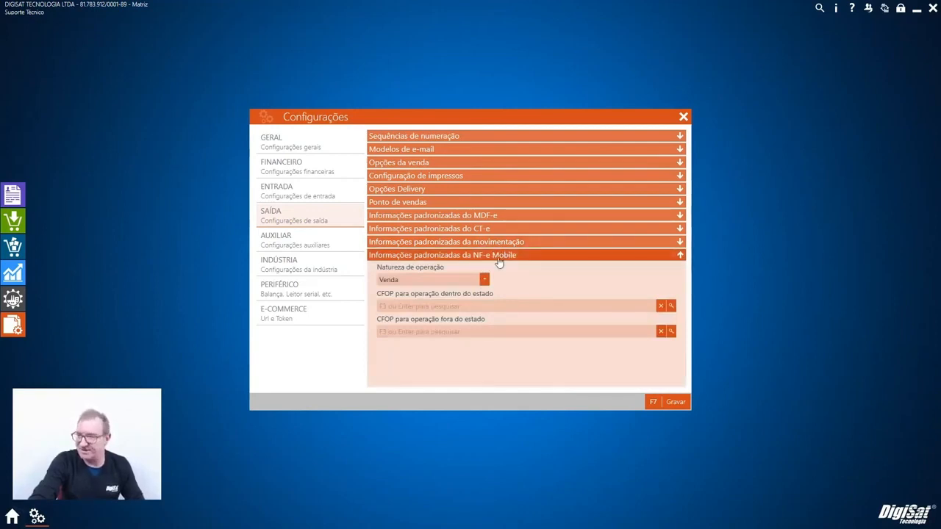
{"action": "left_click", "coordinate": [499, 259]}
- Open the Auxiliar settings and expand Configurações de e-mail to view the sender account and SMTP server fields
{"action": "left_click", "coordinate": [325, 245]}
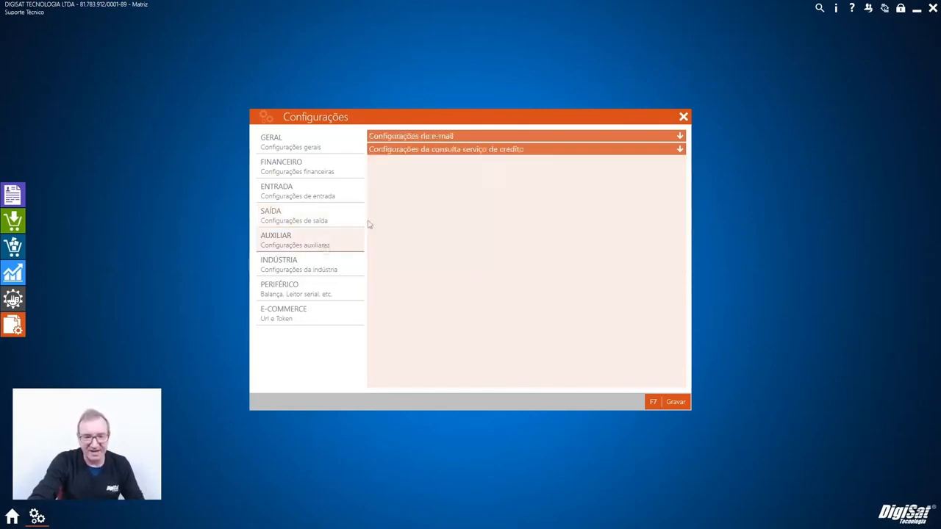
{"action": "left_click", "coordinate": [437, 137]}
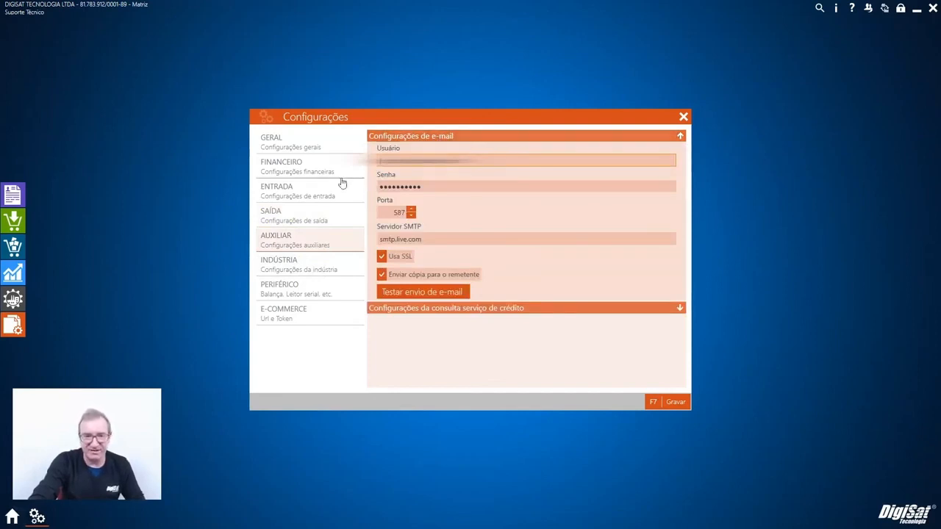
- Revisit the Financeiro, Entrada and Saída settings categories and return to the Auxiliar e-mail settings
{"action": "left_click", "coordinate": [314, 174]}
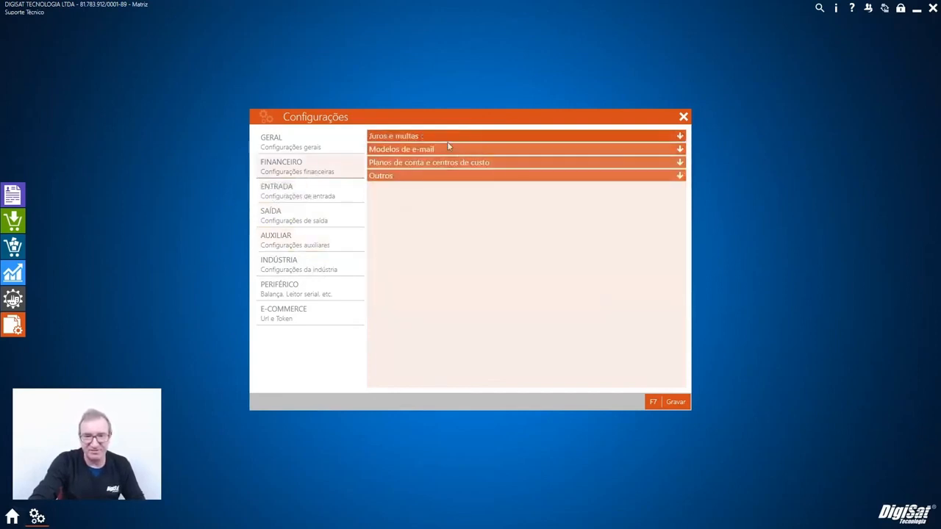
{"action": "left_click", "coordinate": [330, 191]}
{"action": "left_click", "coordinate": [309, 221]}
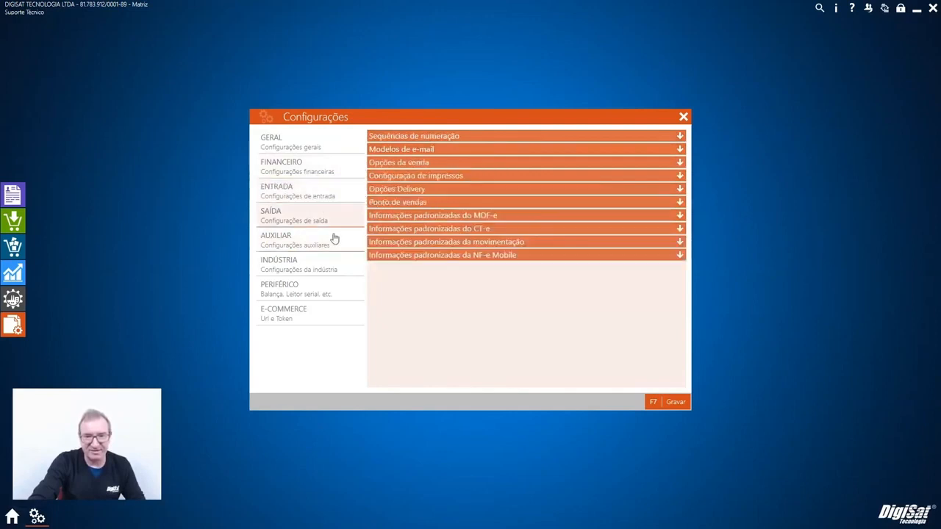
{"action": "left_click", "coordinate": [316, 242]}
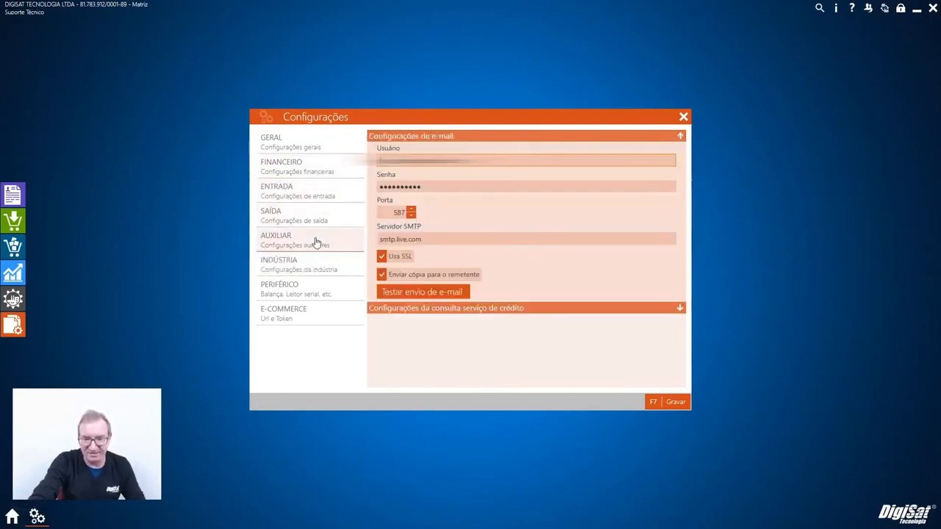
- Expand Configurações da consulta serviço de crédito in the Auxiliar settings, review its environment and login fields, and collapse both Auxiliar sections
{"action": "left_click", "coordinate": [445, 311]}
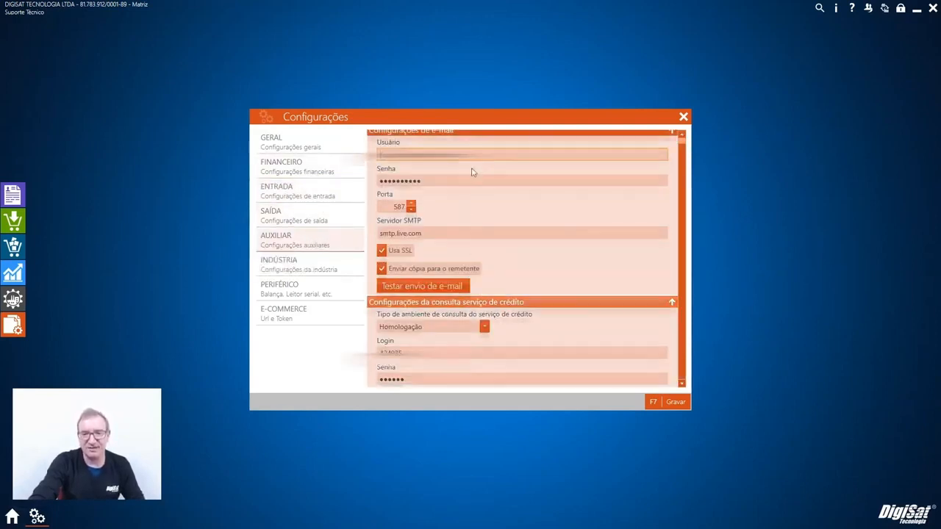
{"action": "scroll", "coordinate": [478, 158], "scroll_direction": "up", "scroll_amount": 1}
{"action": "left_click", "coordinate": [482, 137]}
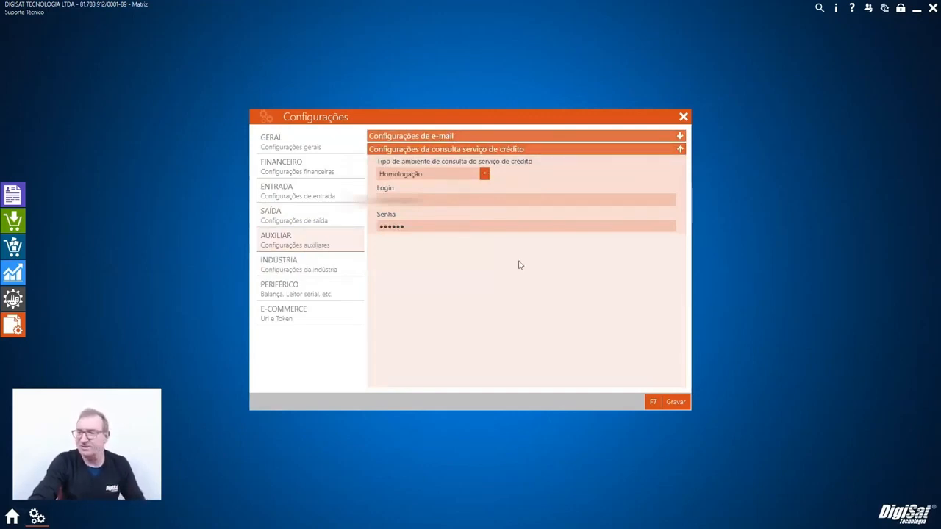
{"action": "left_click", "coordinate": [458, 150]}
- Open the Indústria settings and review Opções da ordem de produção and the default Estoques físicos, collapsing each section
{"action": "left_click", "coordinate": [311, 270]}
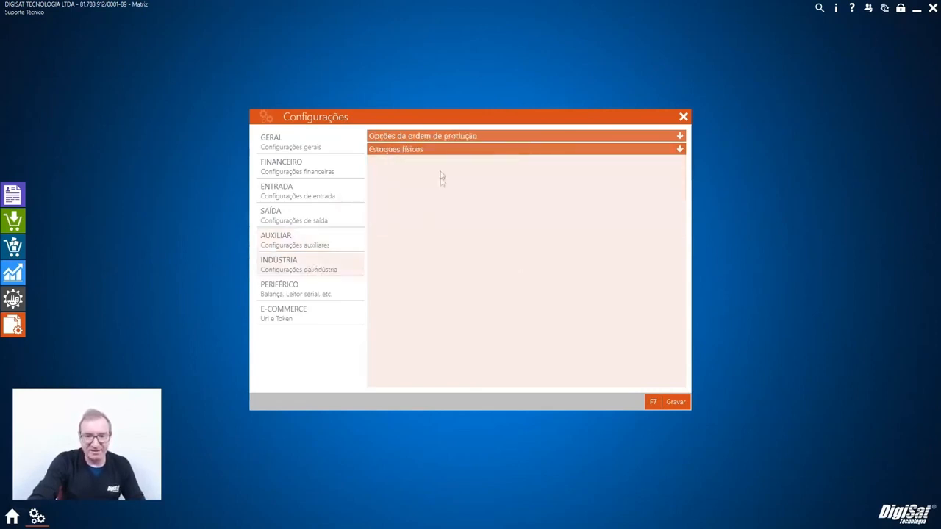
{"action": "left_click", "coordinate": [442, 137]}
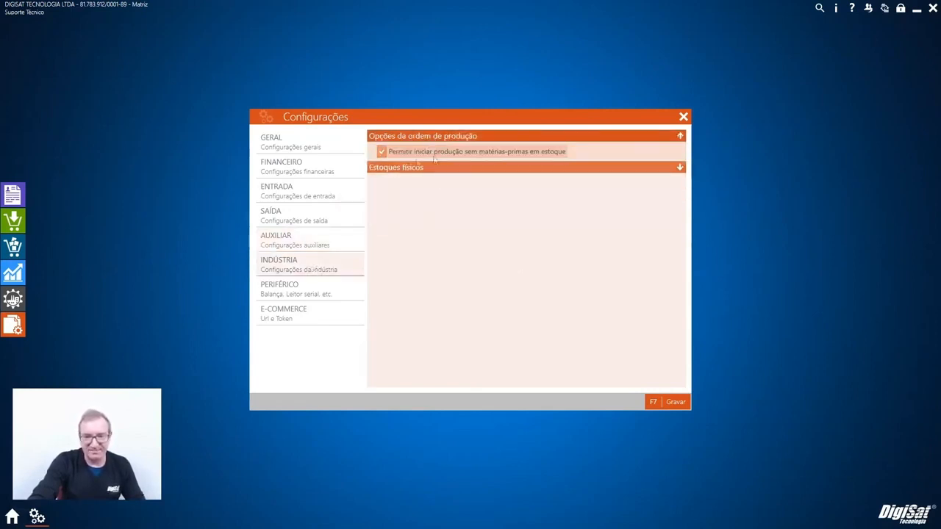
{"action": "left_click", "coordinate": [476, 139]}
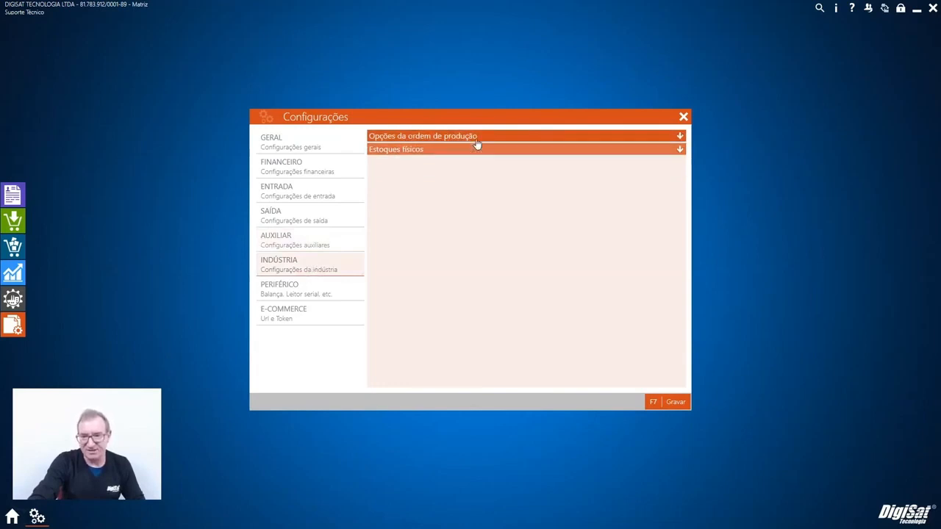
{"action": "left_click", "coordinate": [474, 150]}
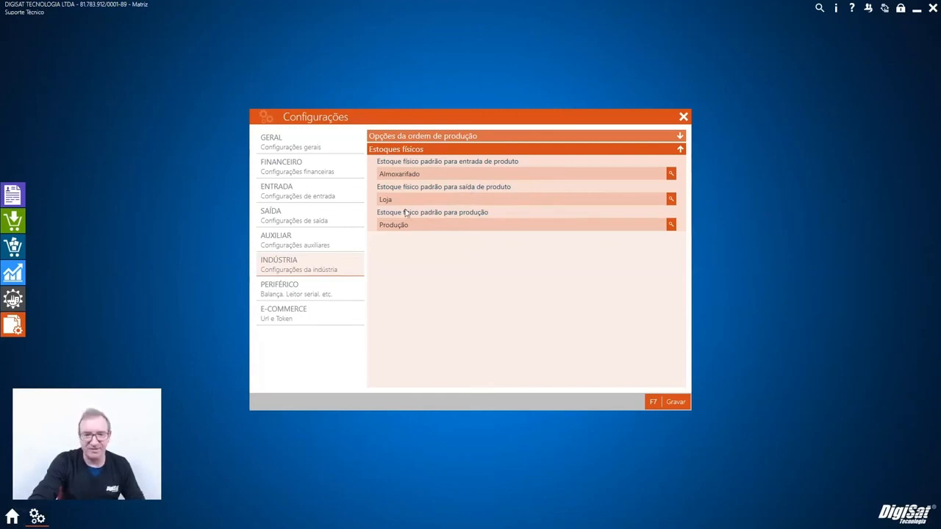
{"action": "left_click", "coordinate": [498, 153]}
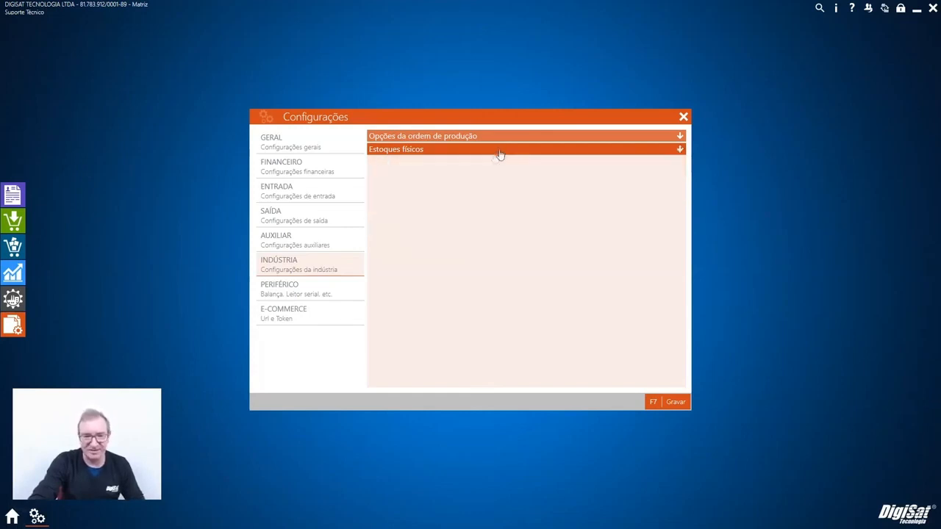
- Review the peripheral settings for the scale (Balança) brand and the serial reader (Leitor serial) port
{"action": "left_click", "coordinate": [321, 298]}
{"action": "left_click", "coordinate": [431, 141]}
{"action": "left_click", "coordinate": [431, 142]}
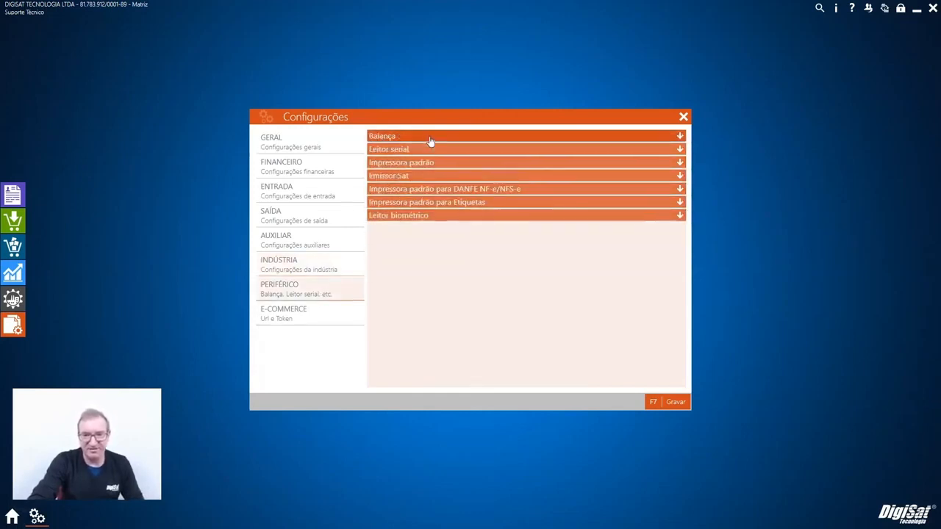
{"action": "left_click", "coordinate": [425, 142]}
{"action": "left_click", "coordinate": [425, 143]}
{"action": "left_click", "coordinate": [424, 142]}
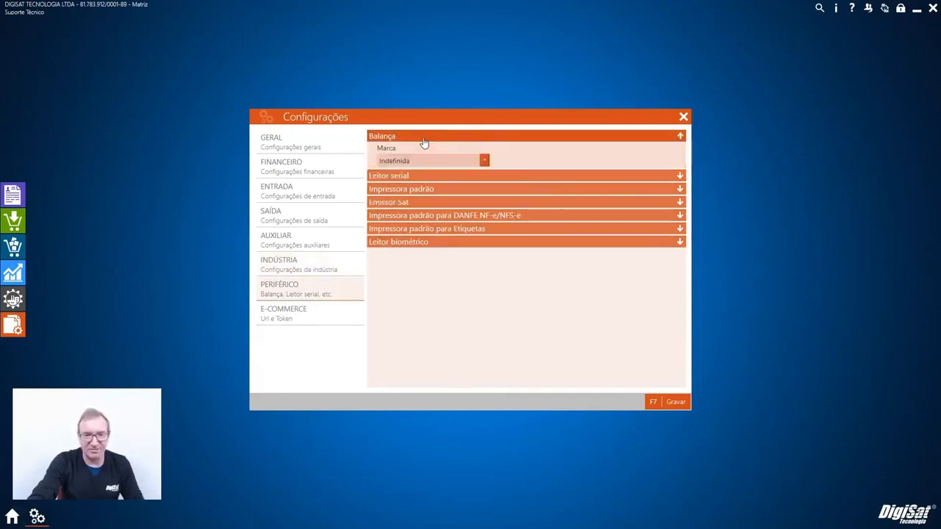
{"action": "left_click", "coordinate": [425, 144]}
{"action": "left_click", "coordinate": [424, 152]}
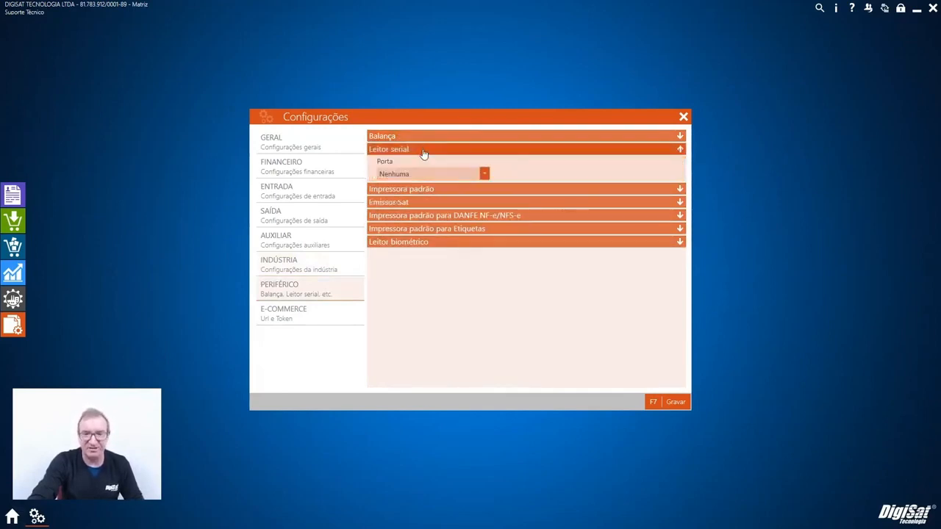
{"action": "left_click", "coordinate": [425, 152]}
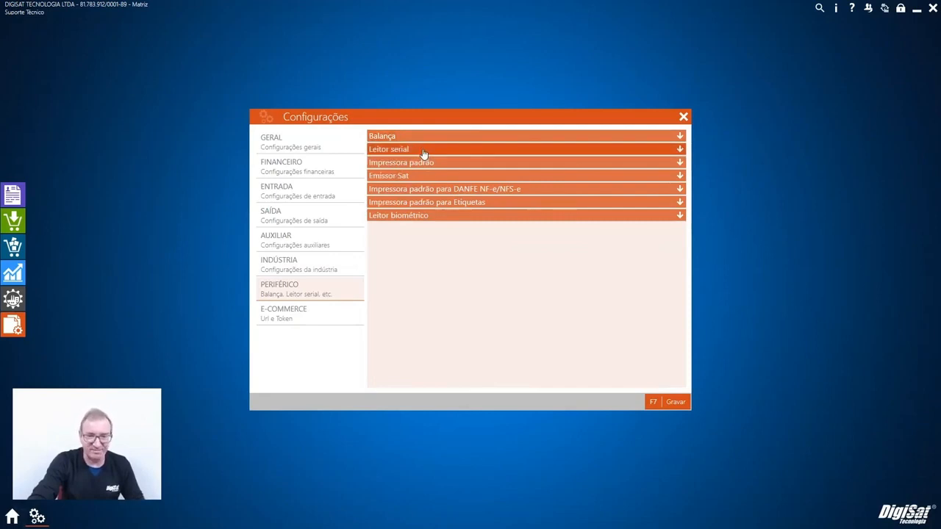
- Examine the Impressora padrão settings and the list of printers available for selection
{"action": "left_click", "coordinate": [424, 165]}
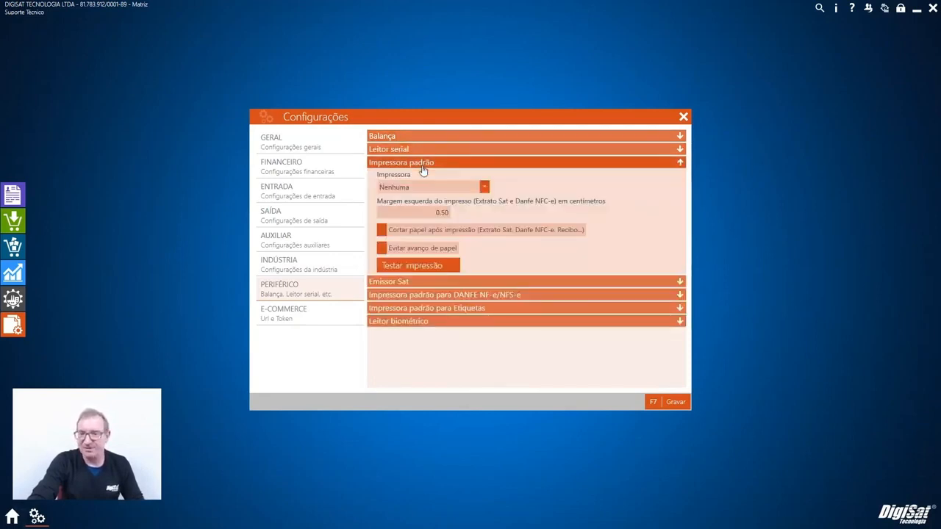
{"action": "left_click", "coordinate": [455, 189]}
{"action": "left_click", "coordinate": [455, 188]}
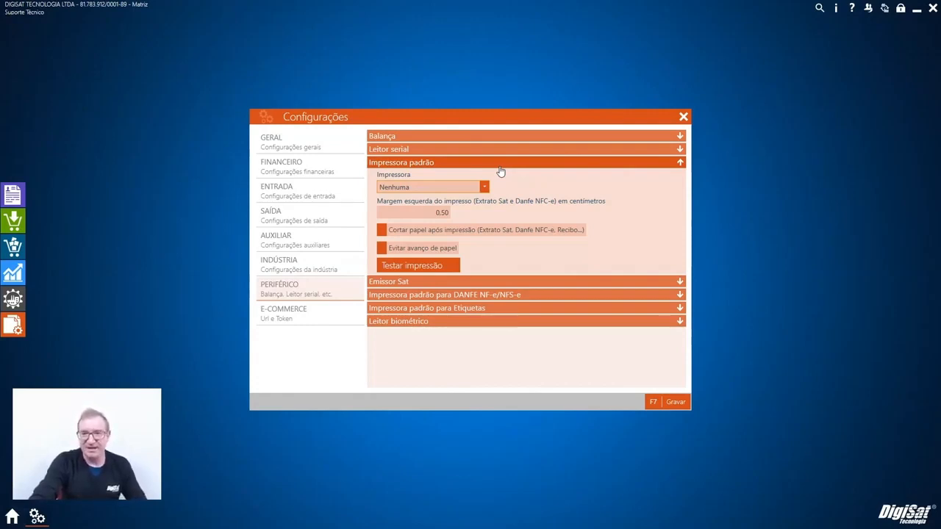
{"action": "left_click", "coordinate": [444, 186]}
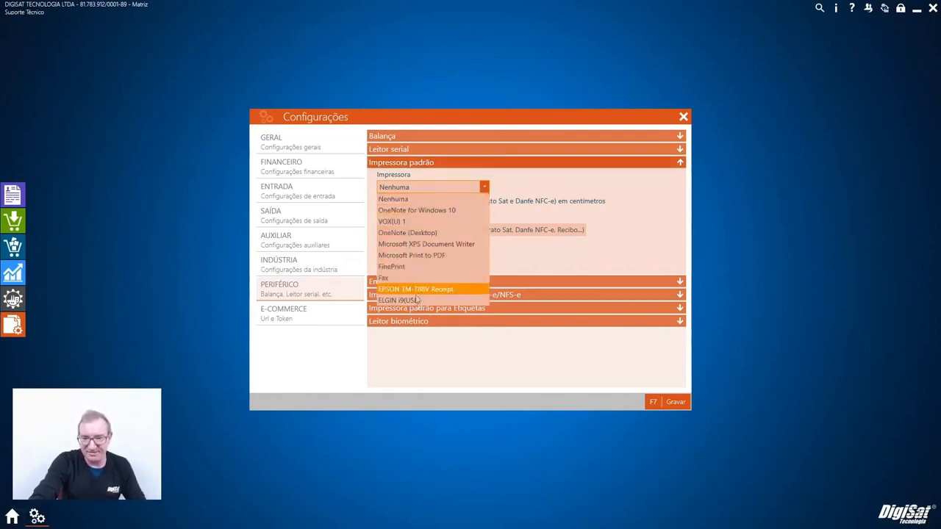
{"action": "left_click", "coordinate": [534, 171]}
{"action": "left_click", "coordinate": [525, 162]}
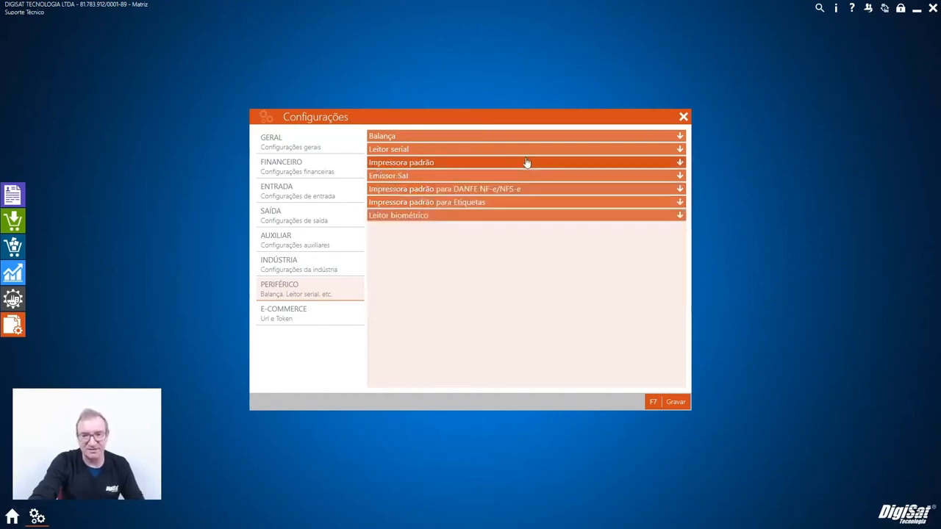
- Review the Emissor Sat settings and the default printer options for DANFE NF-e/NFS-e
{"action": "left_click", "coordinate": [491, 177]}
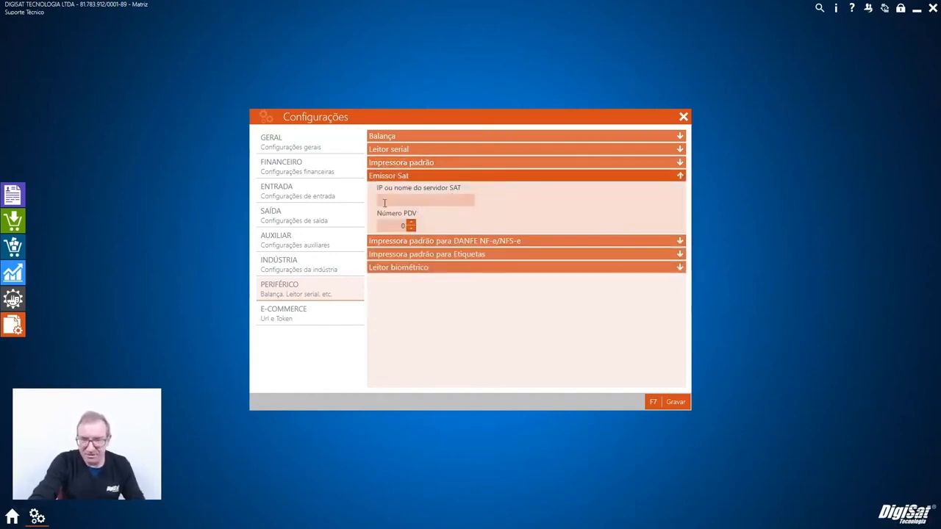
{"action": "left_click", "coordinate": [462, 177]}
{"action": "left_click", "coordinate": [460, 190]}
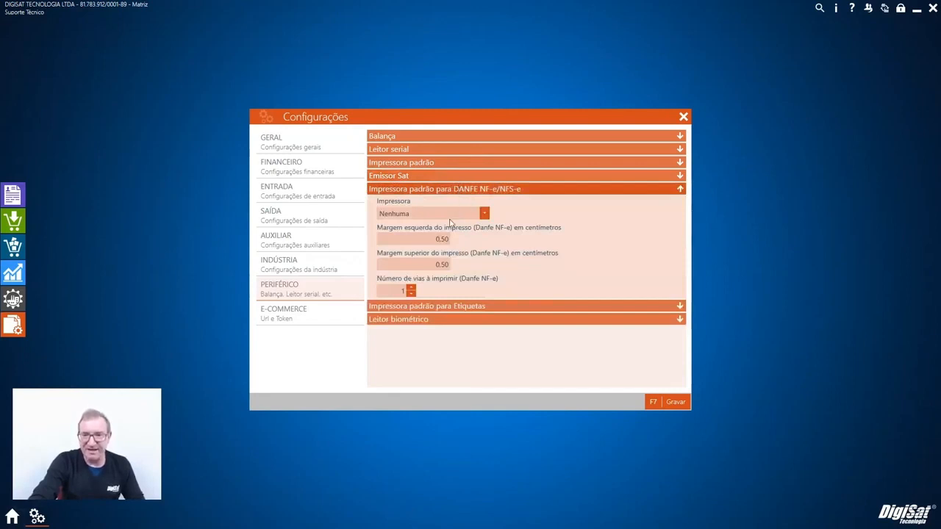
{"action": "left_click", "coordinate": [469, 190]}
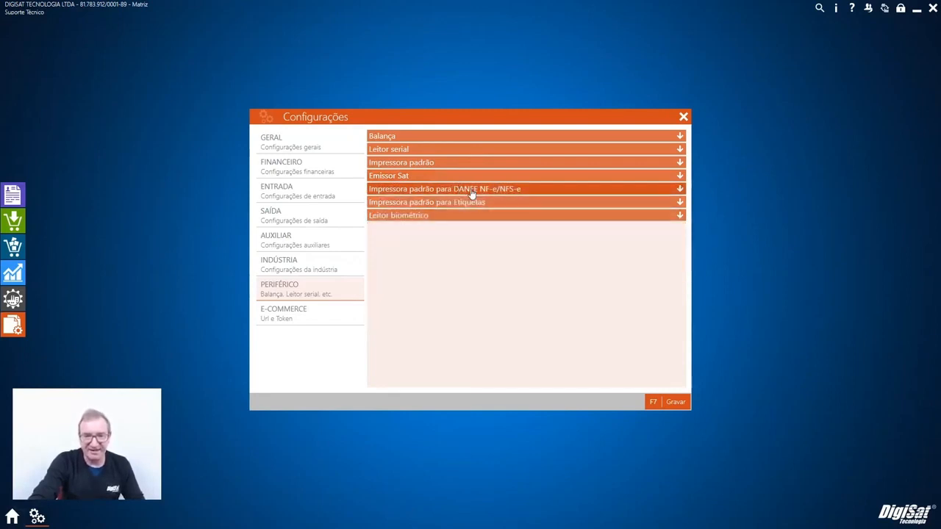
{"action": "left_click", "coordinate": [445, 164]}
{"action": "left_click", "coordinate": [445, 164]}
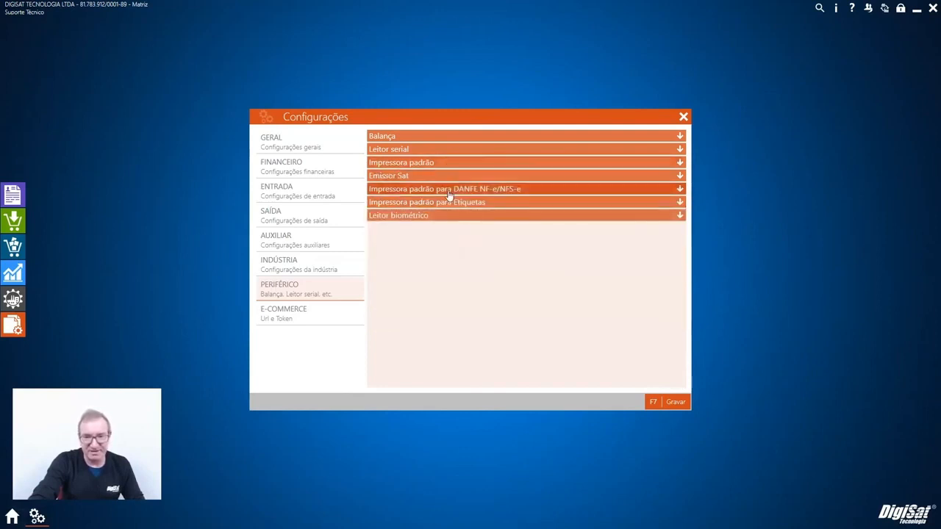
{"action": "left_click", "coordinate": [447, 190]}
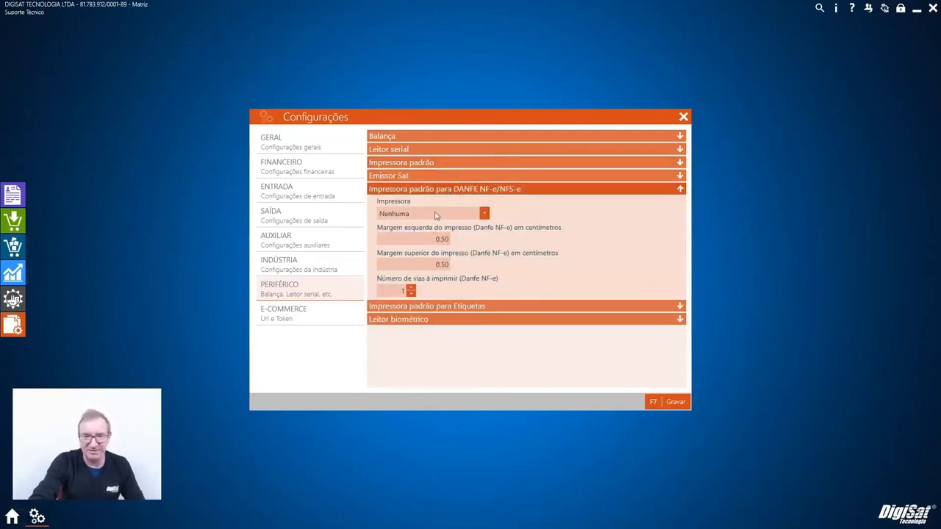
{"action": "left_click", "coordinate": [435, 214]}
{"action": "left_click", "coordinate": [436, 219]}
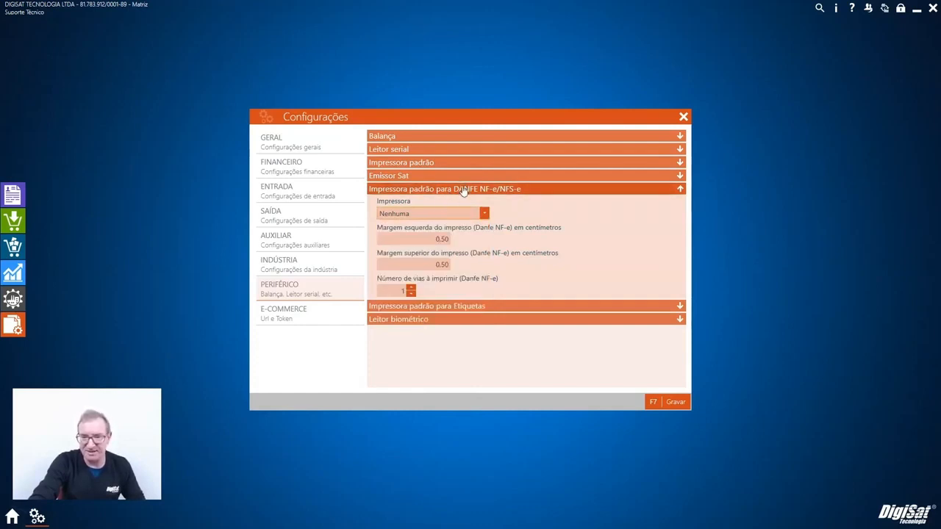
{"action": "left_click", "coordinate": [464, 191]}
- Review the default label printer (Etiquetas) settings and the biometric reader option
{"action": "left_click", "coordinate": [458, 205]}
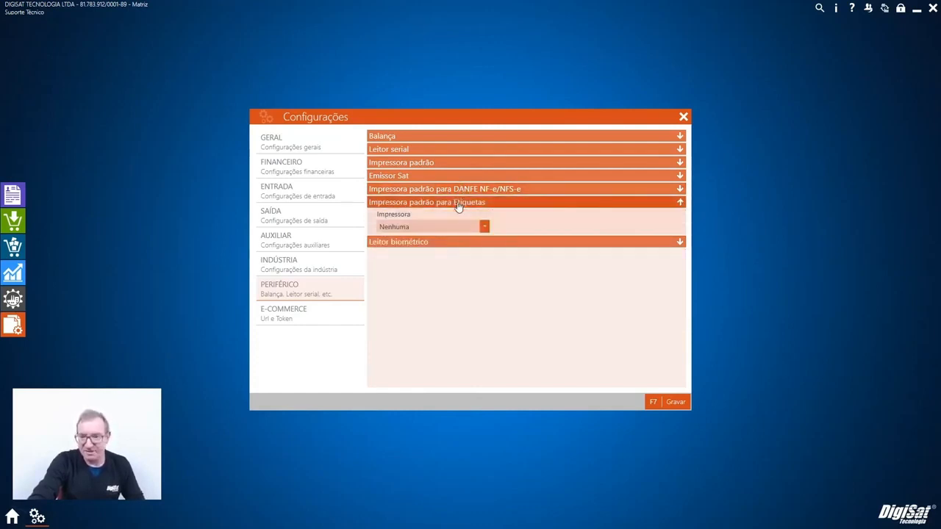
{"action": "left_click", "coordinate": [459, 205]}
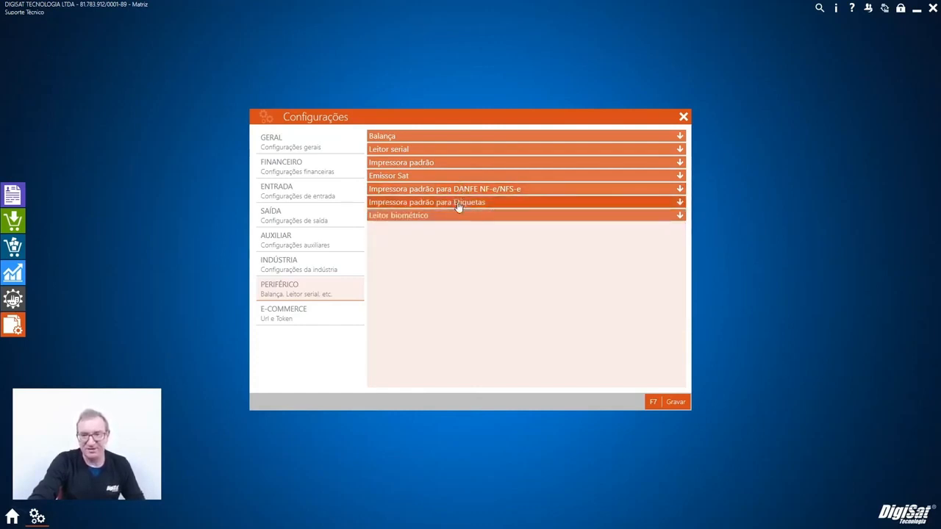
{"action": "left_click", "coordinate": [459, 206]}
{"action": "left_click", "coordinate": [457, 205]}
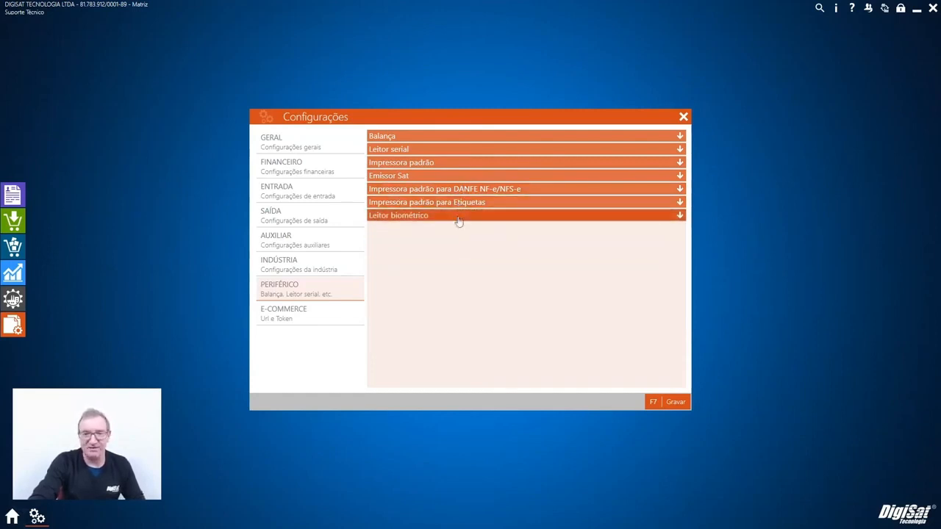
{"action": "left_click", "coordinate": [456, 216]}
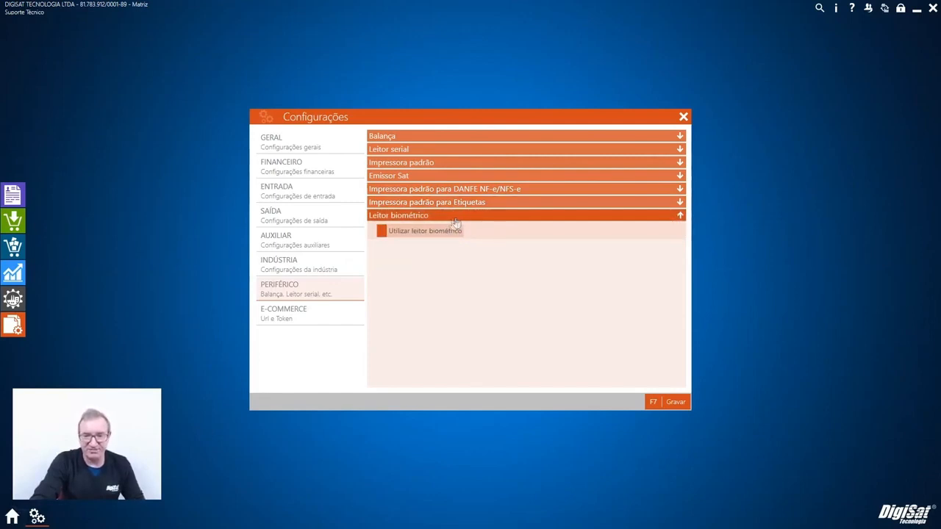
{"action": "left_click", "coordinate": [453, 231]}
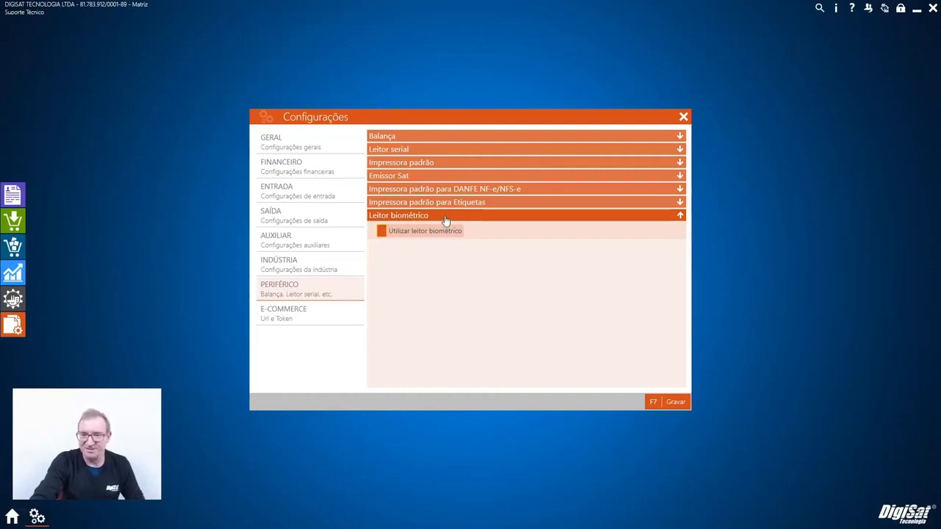
{"action": "left_click", "coordinate": [445, 219]}
- Review the URL in the general e-commerce settings and save the configuration
{"action": "left_click", "coordinate": [317, 321]}
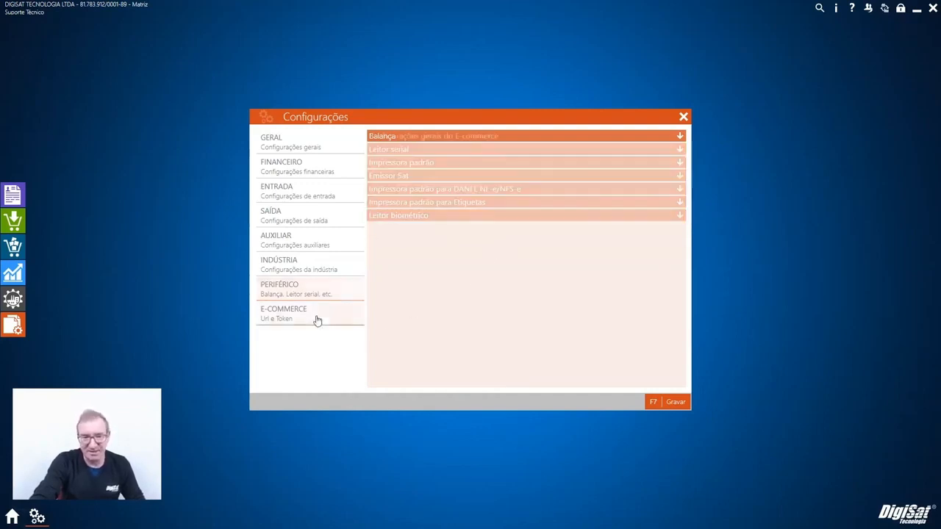
{"action": "left_click", "coordinate": [441, 138]}
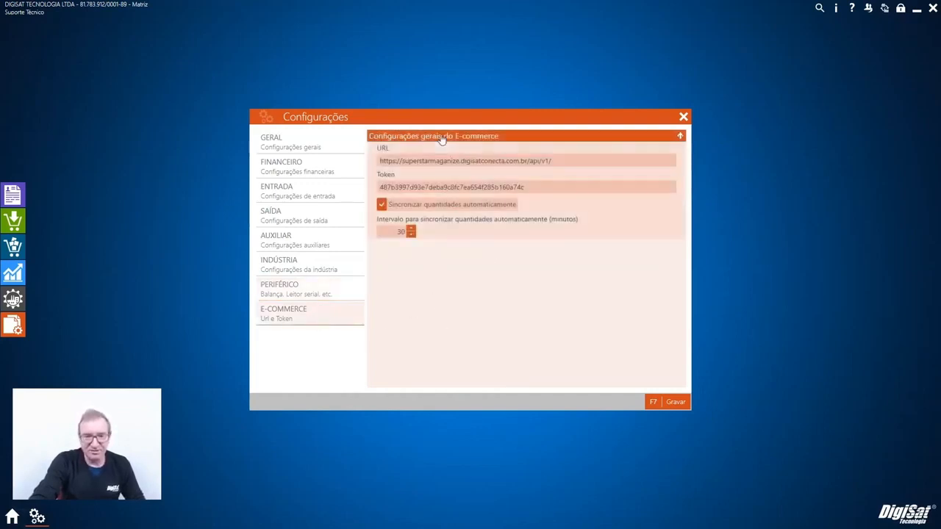
{"action": "left_click", "coordinate": [592, 161]}
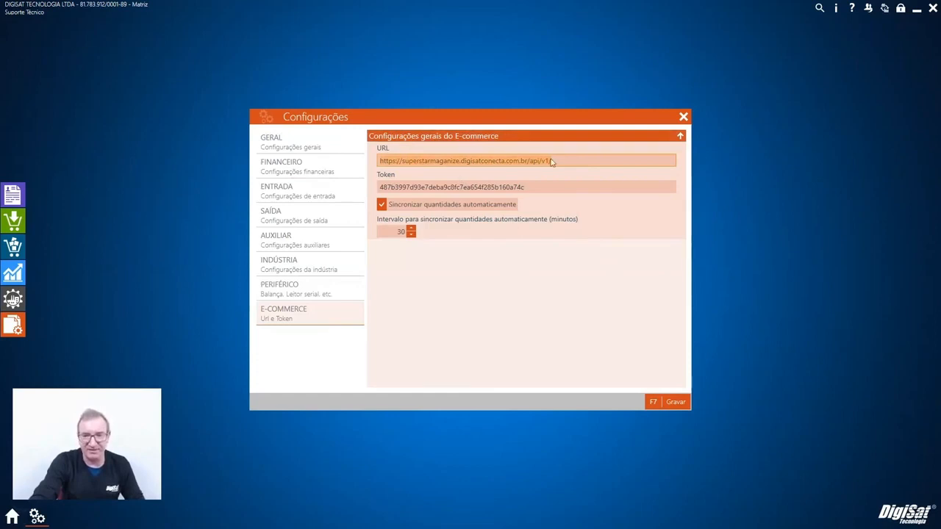
{"action": "left_click_drag", "start_coordinate": [564, 159], "coordinate": [361, 161]}
{"action": "left_click", "coordinate": [491, 140]}
{"action": "left_click", "coordinate": [667, 404]}
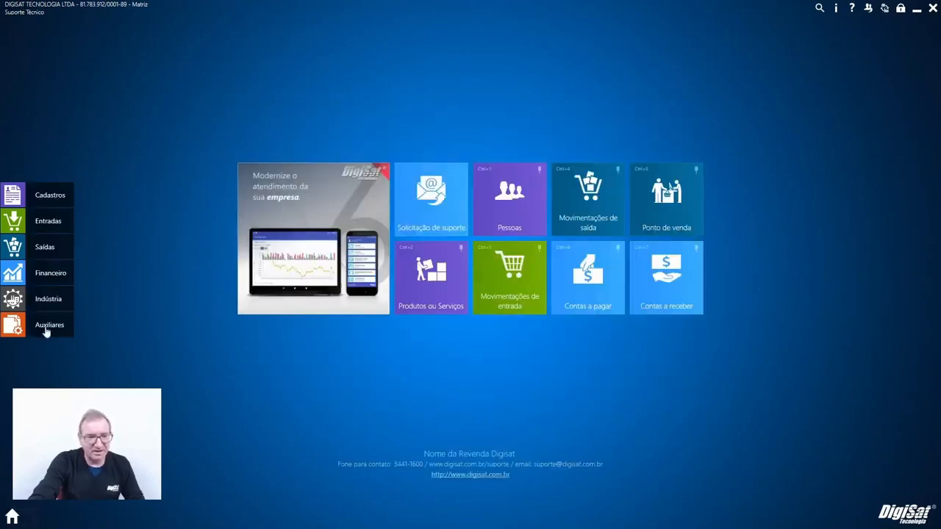
- Search the 2021 annual trial balance in Demonstrativo de resultados and view its Saldo das contas and Receber/Pagar pages
{"action": "left_click", "coordinate": [47, 329]}
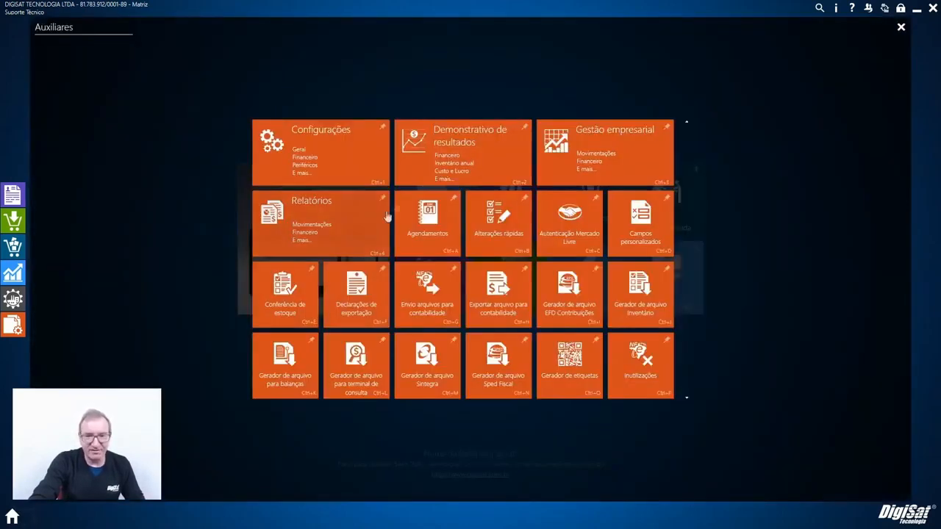
{"action": "left_click", "coordinate": [435, 183]}
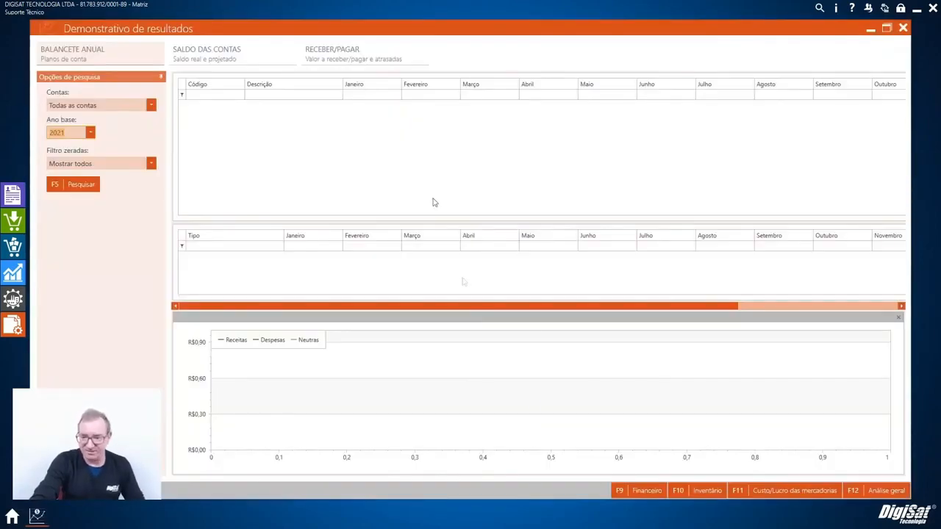
{"action": "left_click", "coordinate": [85, 185]}
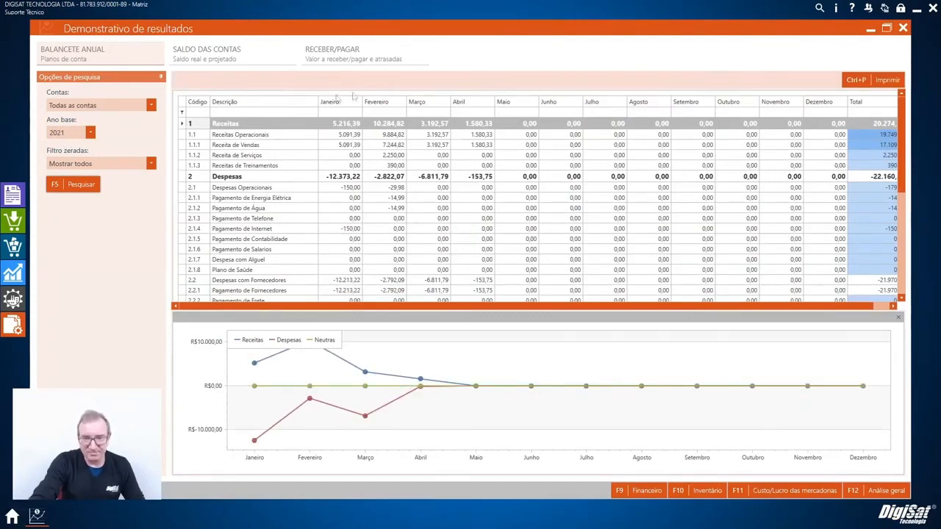
{"action": "left_click", "coordinate": [224, 59]}
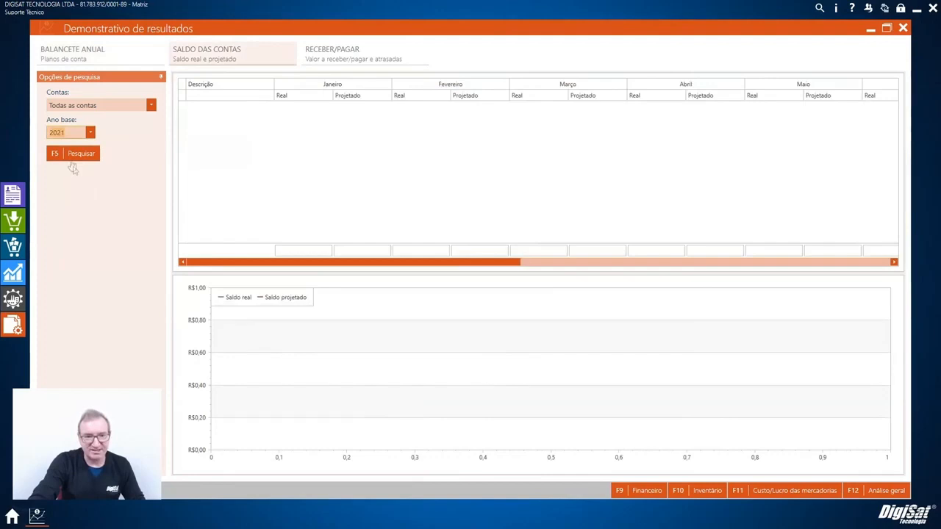
{"action": "left_click", "coordinate": [353, 62]}
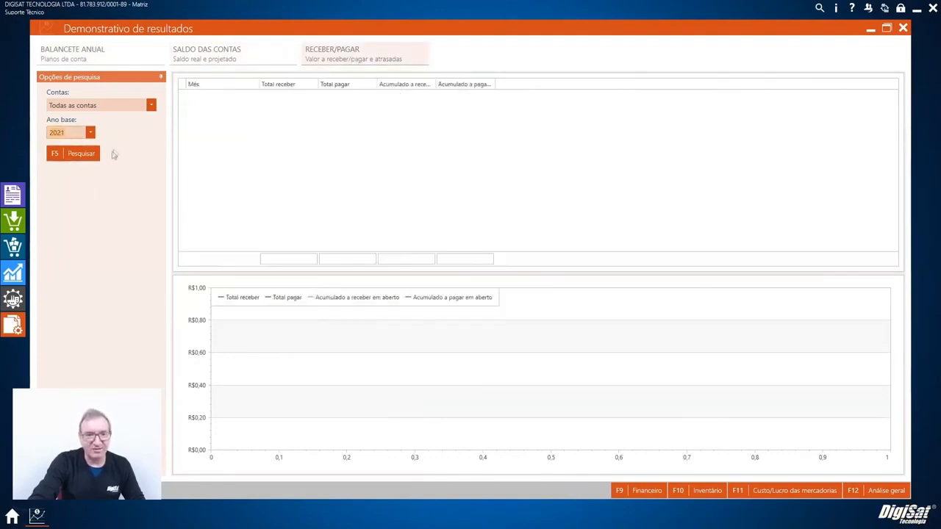
- View the annual inventory statement and check its Preço a utilizar options
{"action": "left_click", "coordinate": [710, 501]}
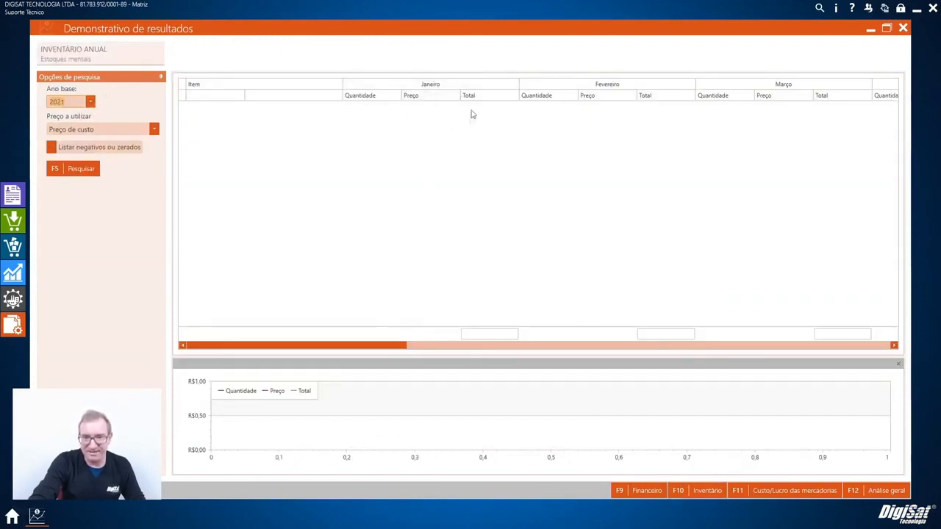
{"action": "left_click", "coordinate": [144, 131]}
{"action": "left_click", "coordinate": [144, 133]}
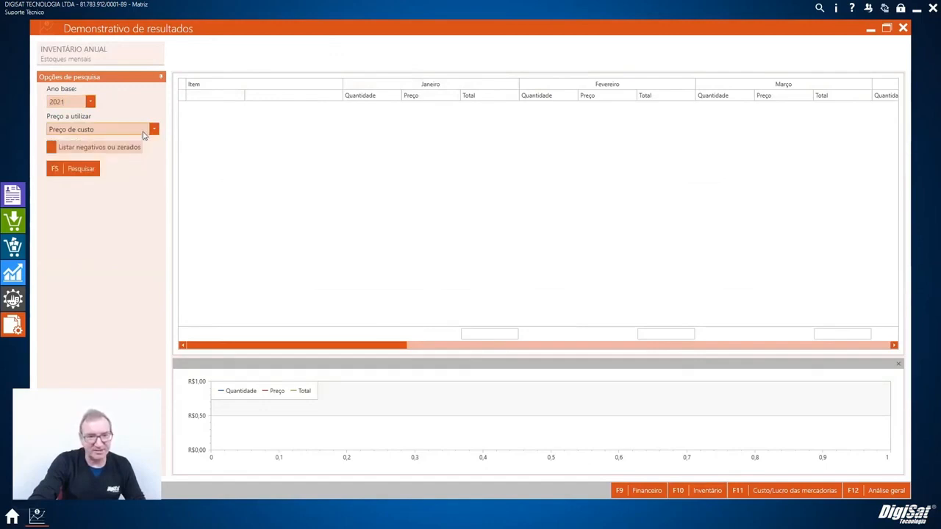
{"action": "left_click", "coordinate": [144, 133]}
{"action": "left_click", "coordinate": [144, 133]}
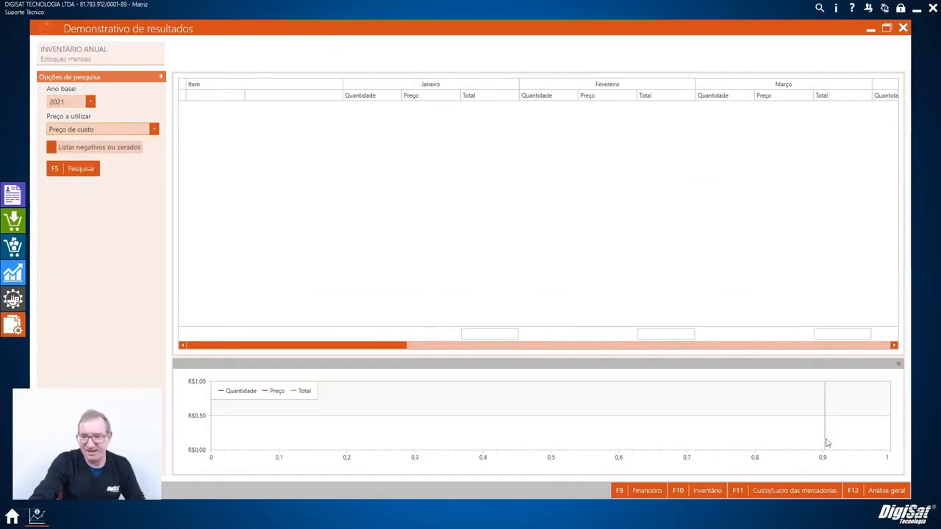
- Search the 2021 annual cost and profit of goods using Preço de custo, and return to the financial statement
{"action": "left_click", "coordinate": [809, 491]}
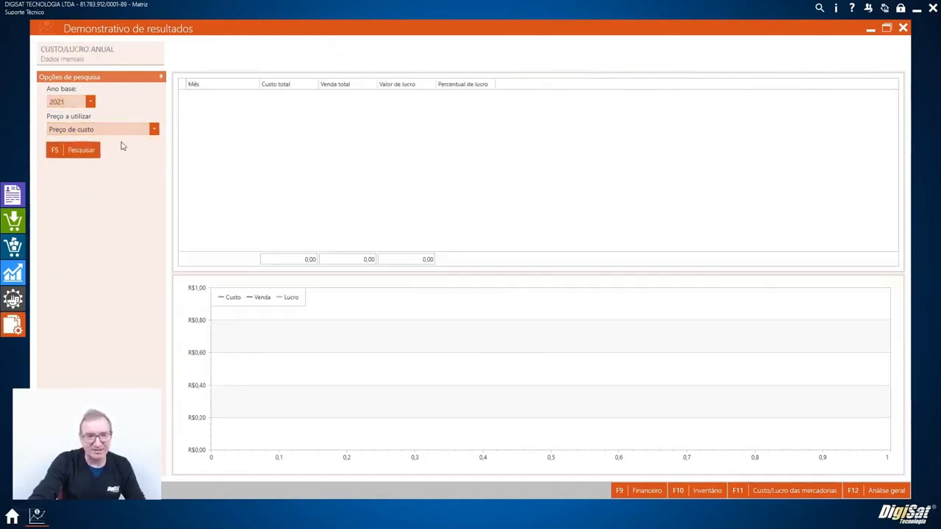
{"action": "left_click", "coordinate": [89, 151]}
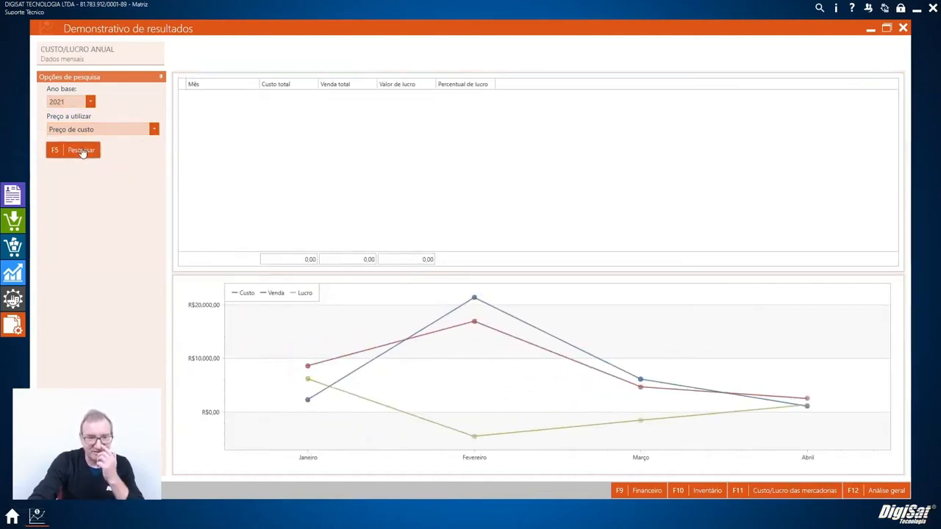
{"action": "left_click", "coordinate": [84, 151]}
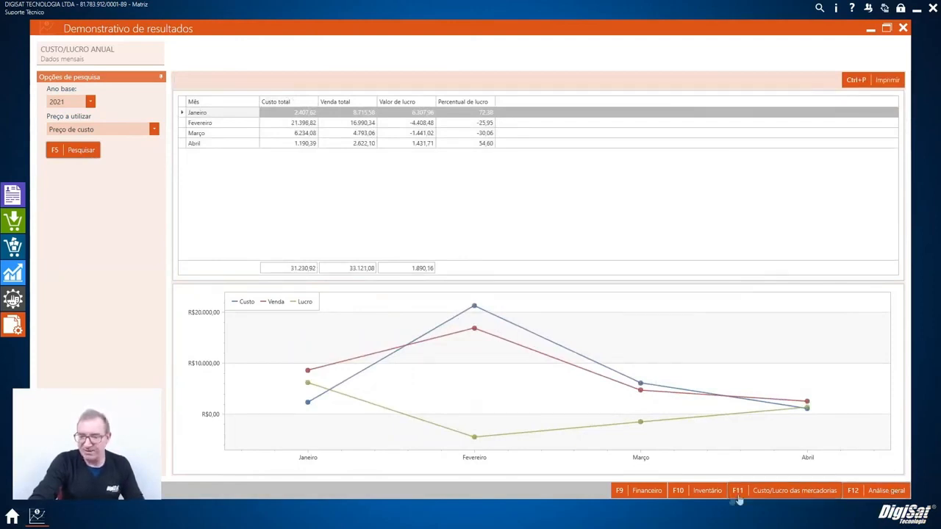
{"action": "key", "text": "F9"}
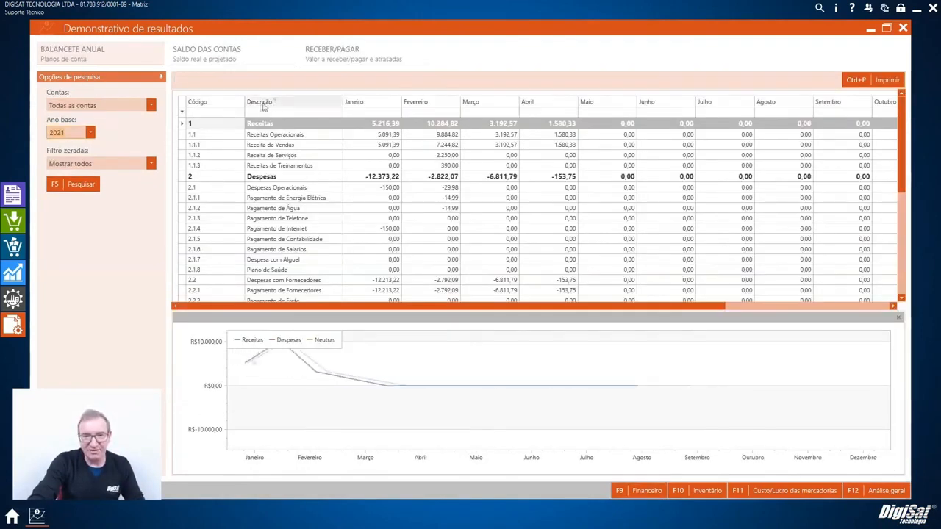
- Revisit the Inventário, Custo/Lucro das mercadorias and Análise geral options, and close Demonstrativo de resultados
{"action": "key", "text": "F10"}
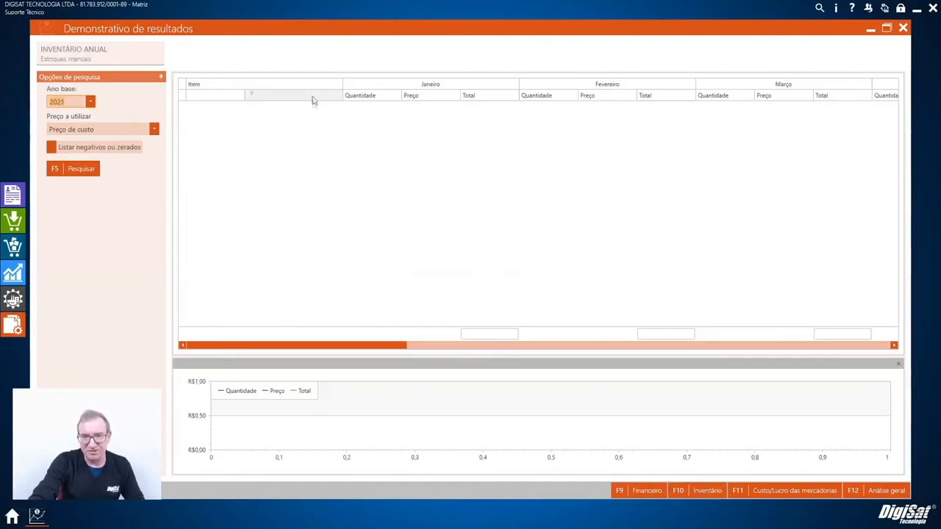
{"action": "key", "text": "F11"}
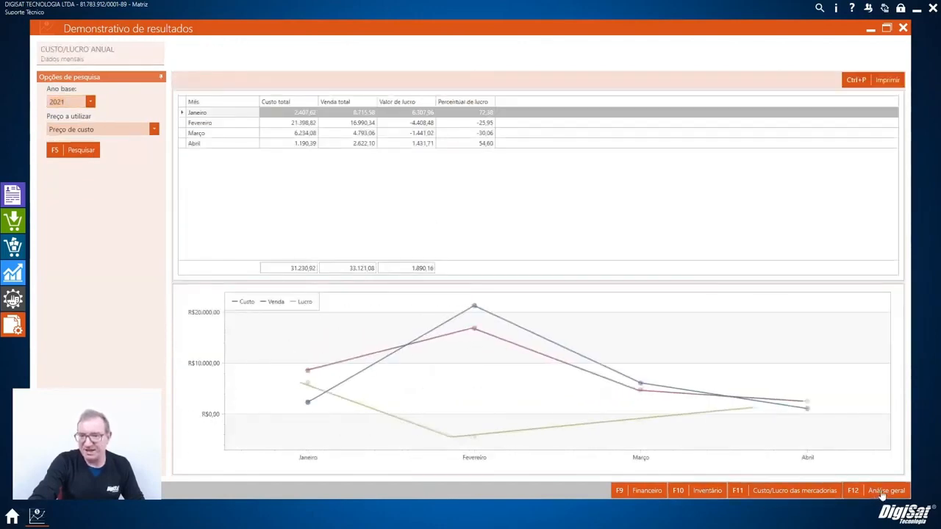
{"action": "left_click", "coordinate": [882, 493]}
{"action": "left_click", "coordinate": [580, 346]}
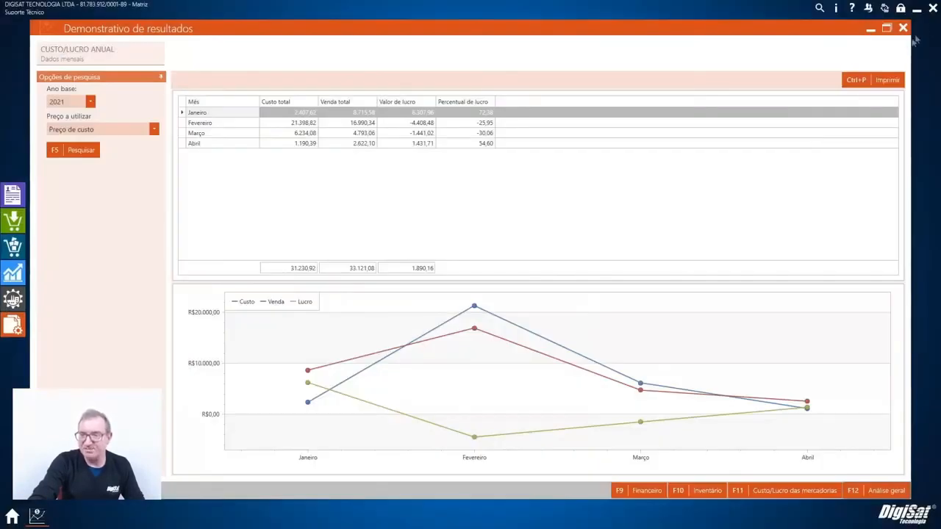
{"action": "left_click", "coordinate": [903, 28]}
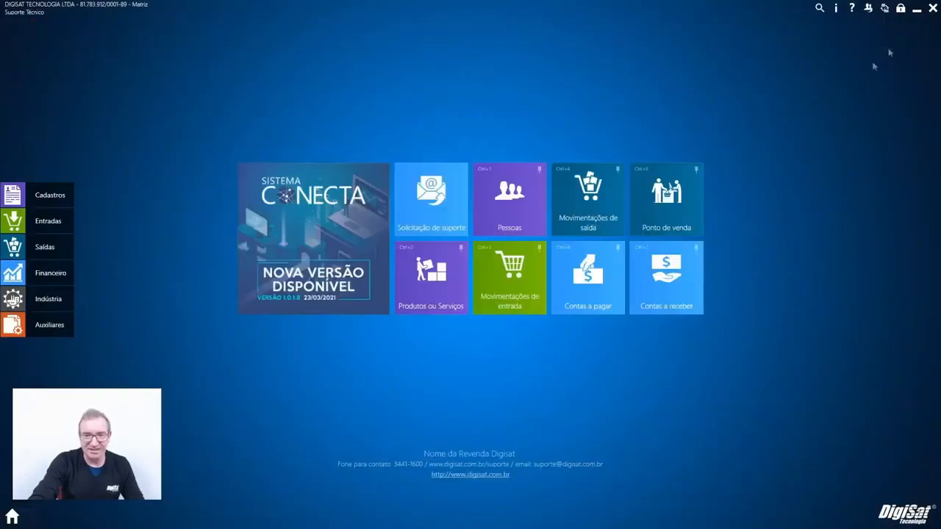
- Open Gestão empresarial from Auxiliares and search its movement chart from 01/04/2021 00:00 to 14/04/2021 11:21
{"action": "left_click", "coordinate": [62, 333]}
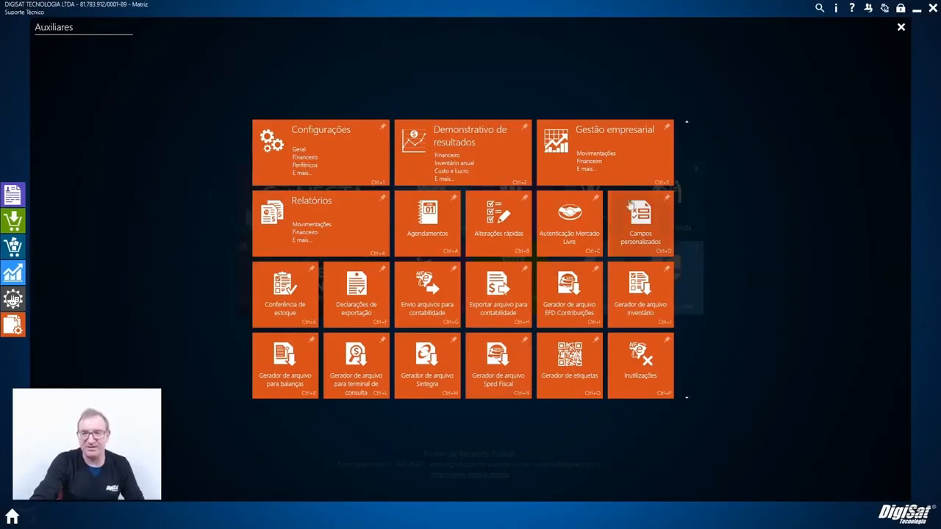
{"action": "left_click", "coordinate": [611, 172]}
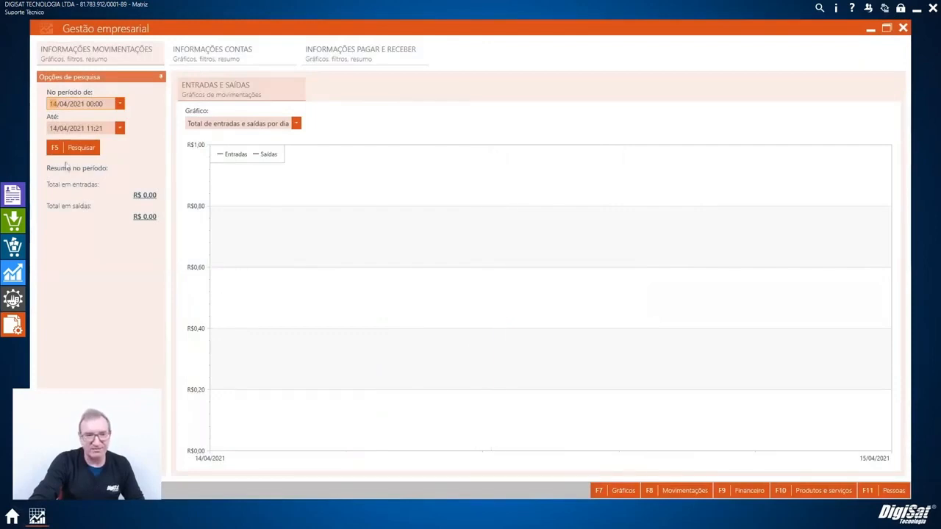
{"action": "left_click", "coordinate": [64, 152]}
{"action": "left_click", "coordinate": [52, 103]}
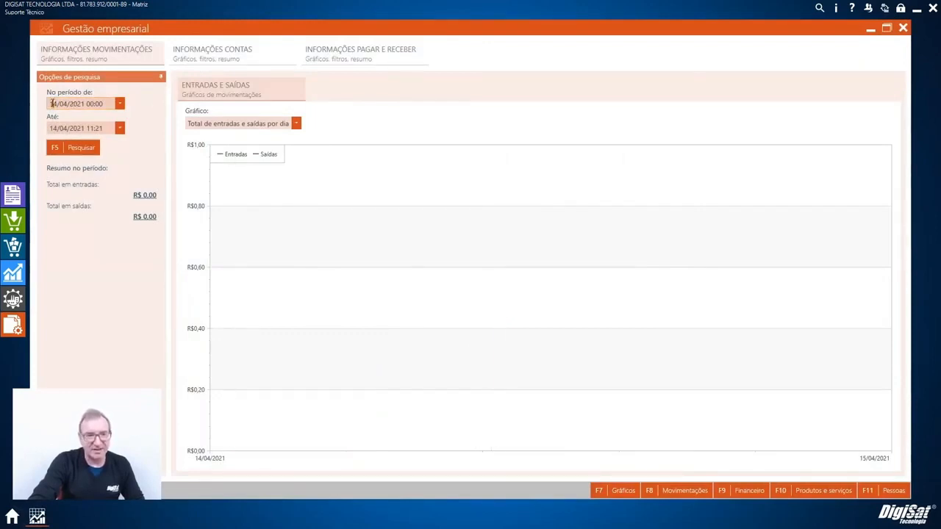
{"action": "left_click", "coordinate": [79, 149]}
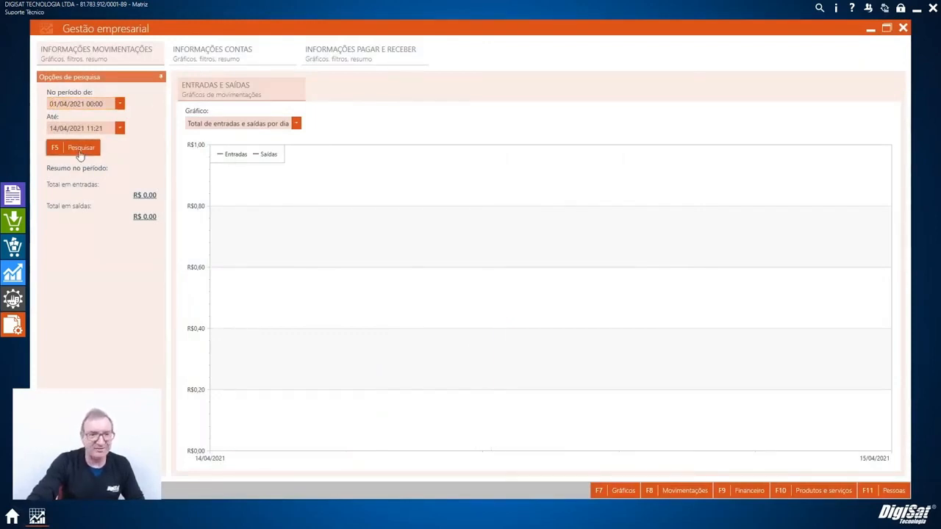
- Search Informações contas from 01/04/2021 and chart the Total de entradas e saídas da conta no período for the BB account
{"action": "left_click", "coordinate": [213, 62]}
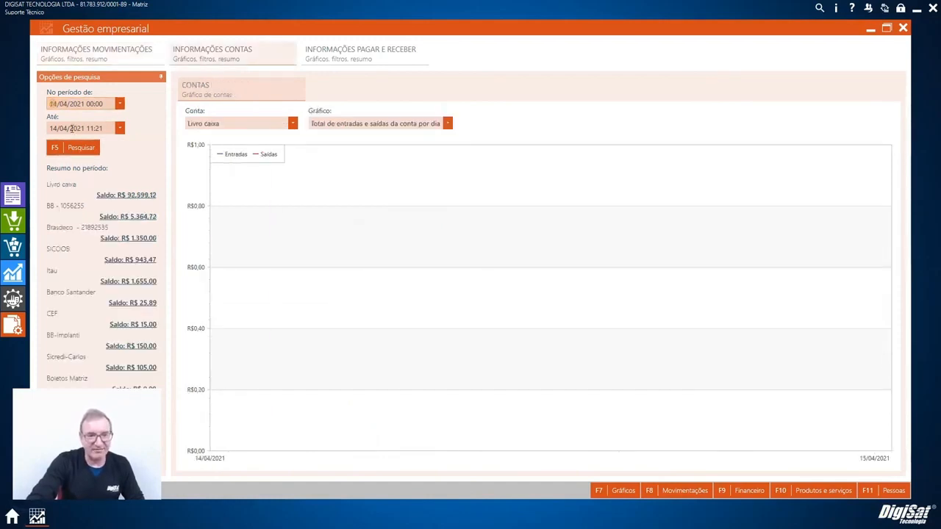
{"action": "left_click", "coordinate": [81, 153]}
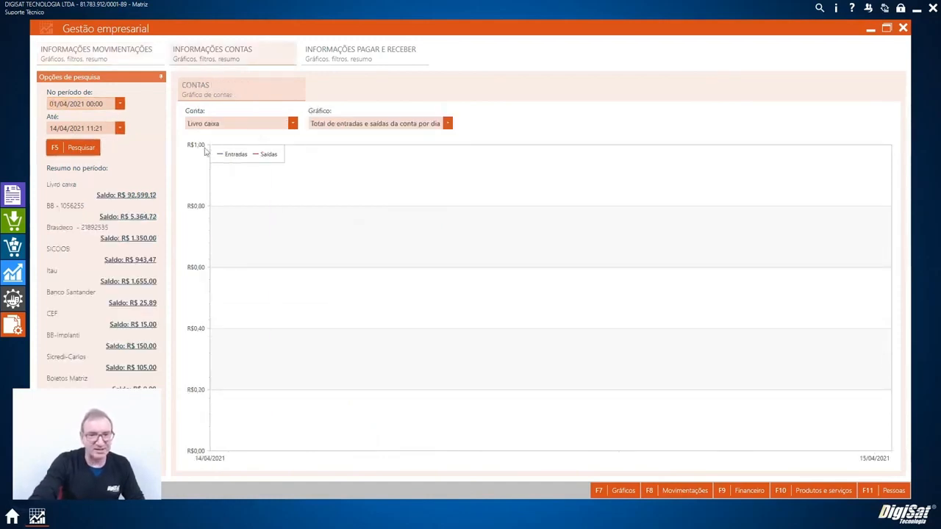
{"action": "left_click", "coordinate": [337, 125]}
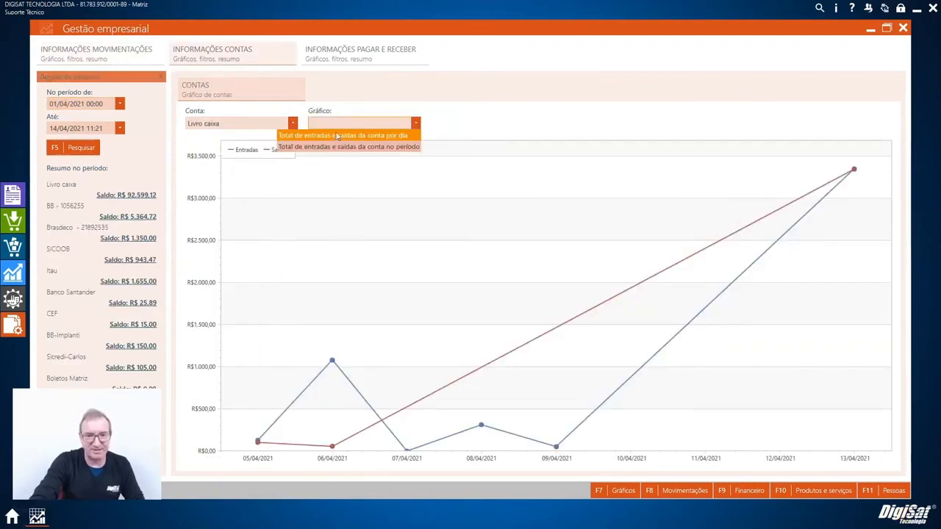
{"action": "left_click", "coordinate": [333, 143]}
{"action": "left_click", "coordinate": [276, 126]}
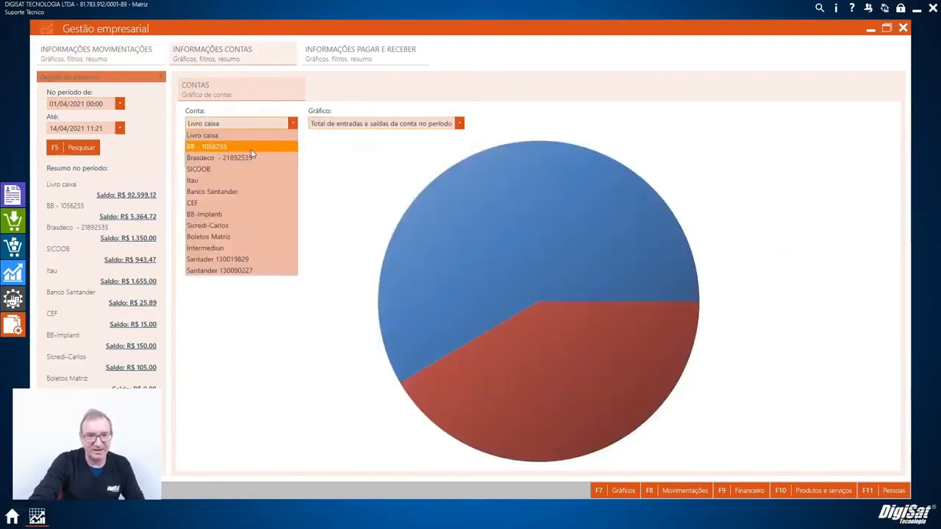
{"action": "left_click", "coordinate": [254, 146]}
- Search the Informações pagar e receber chart and the Movimentações list of all fiscal documents from 01/04/2021 to 14/04/2021
{"action": "left_click", "coordinate": [357, 62]}
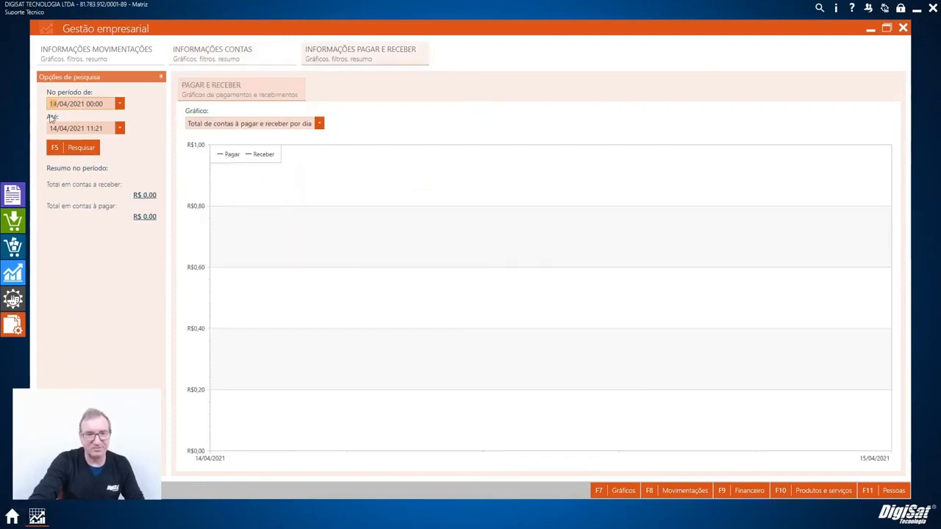
{"action": "left_click", "coordinate": [74, 147]}
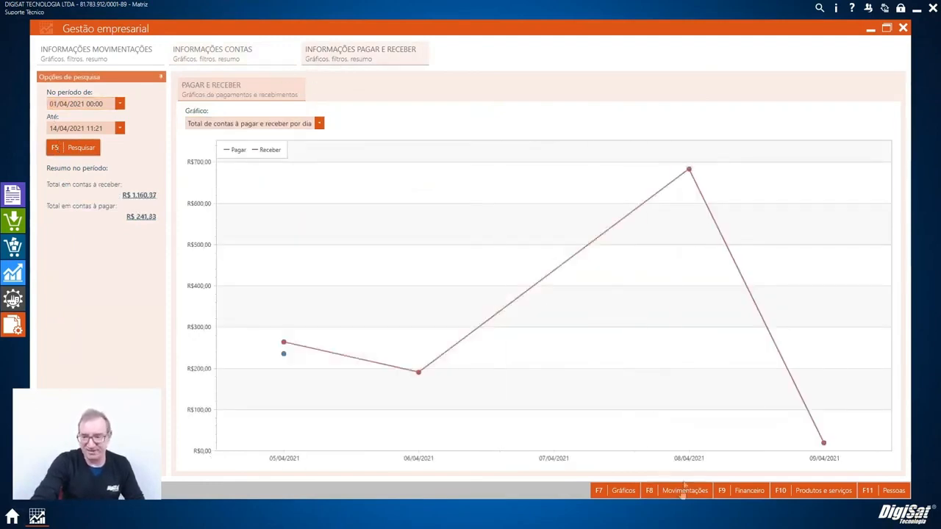
{"action": "key", "text": "F8"}
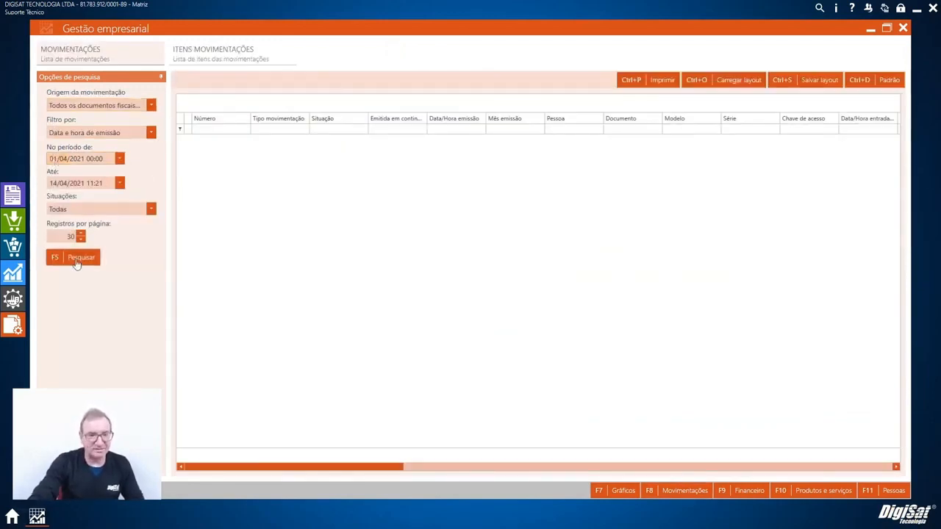
{"action": "left_click", "coordinate": [117, 105]}
{"action": "left_click", "coordinate": [117, 105]}
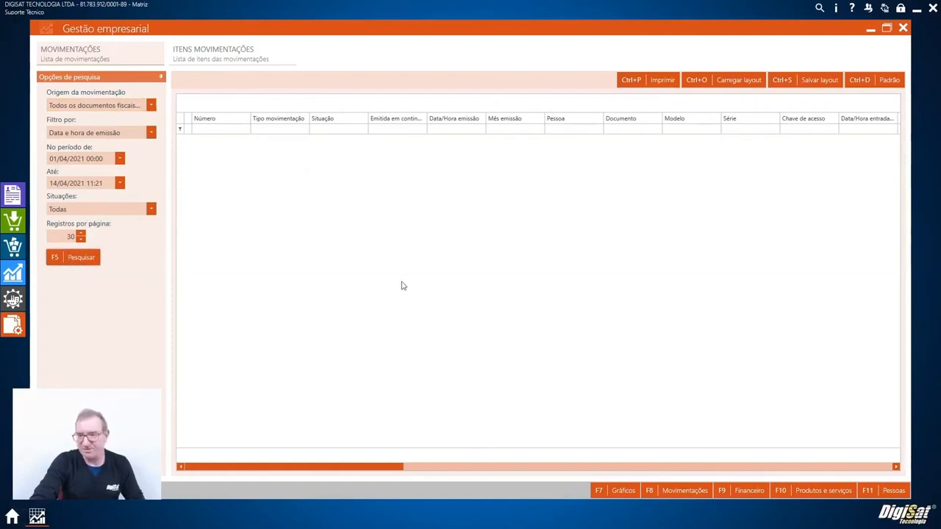
{"action": "key", "text": "F5"}
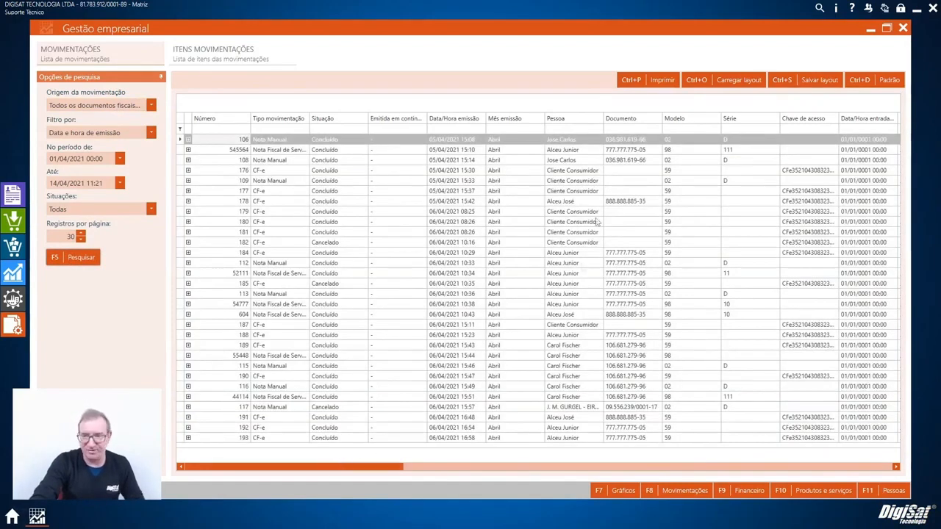
- Check the filter options of the Data/Hora emissão and Tipo movimentação columns in the movements list
{"action": "left_click", "coordinate": [479, 117]}
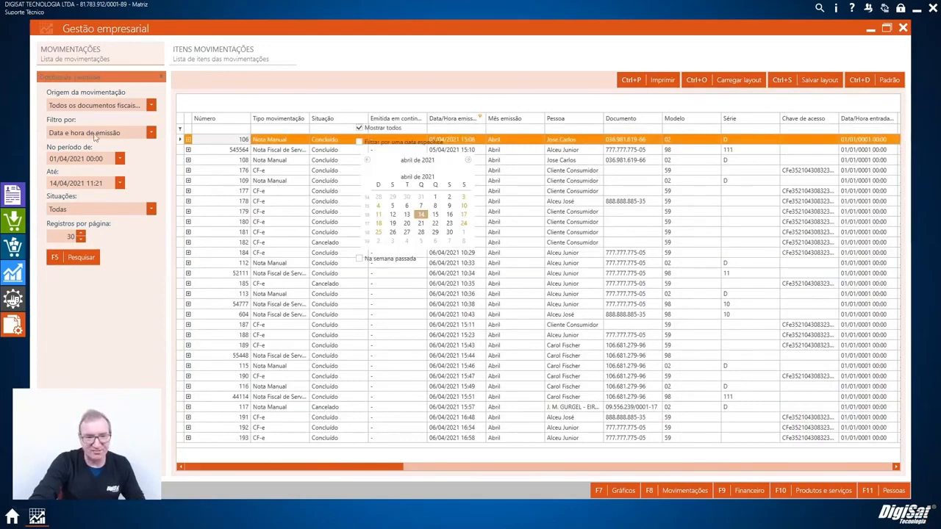
{"action": "left_click", "coordinate": [310, 120]}
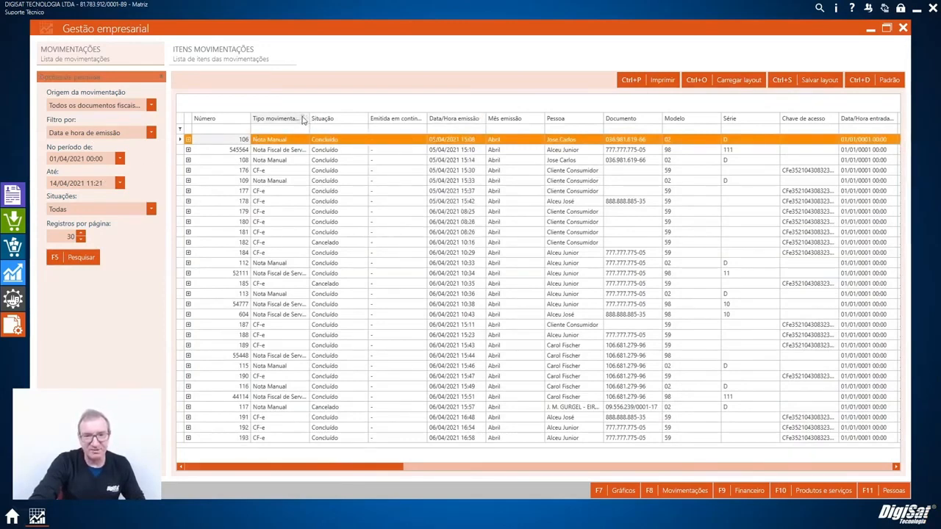
{"action": "left_click", "coordinate": [303, 120]}
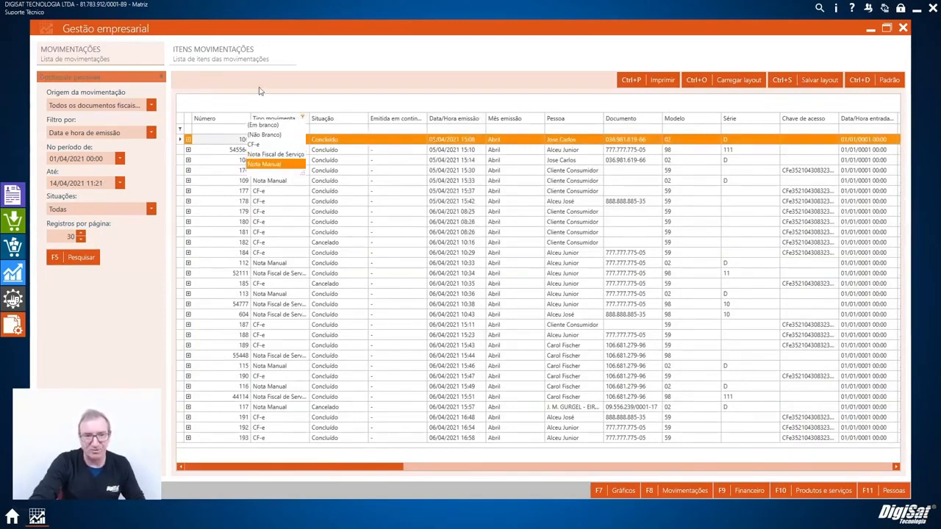
{"action": "left_click", "coordinate": [328, 125]}
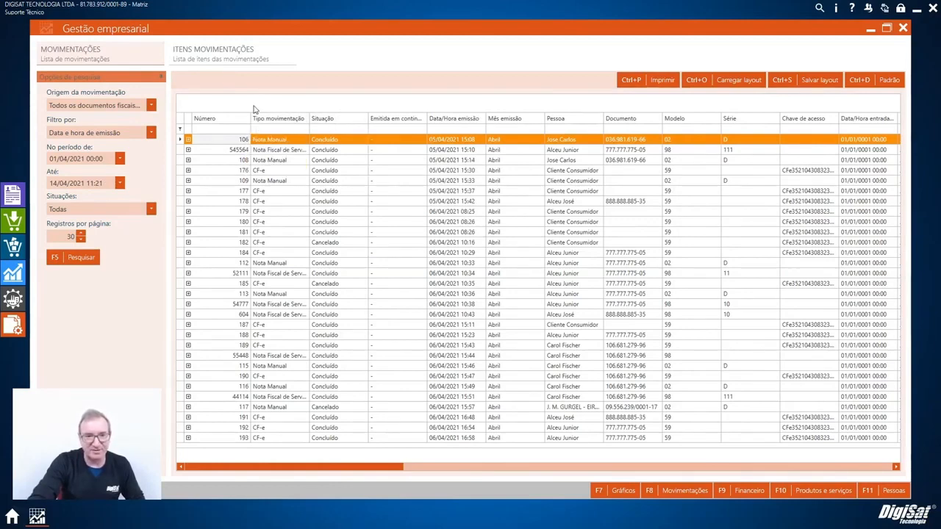
- Group the movements list by Situação, and ungroup it by placing that column back before Tipo movimentação
{"action": "left_click_drag", "start_coordinate": [322, 119], "coordinate": [259, 111]}
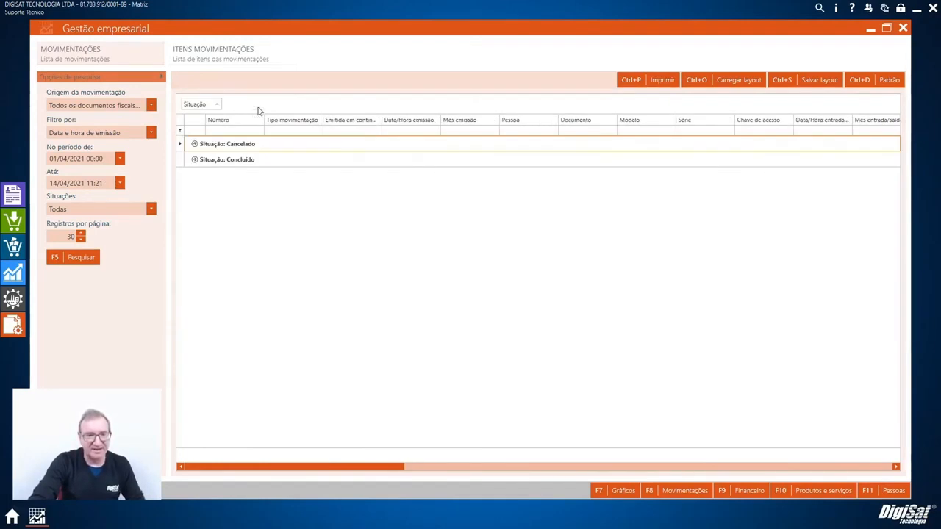
{"action": "left_click_drag", "start_coordinate": [199, 104], "coordinate": [298, 125]}
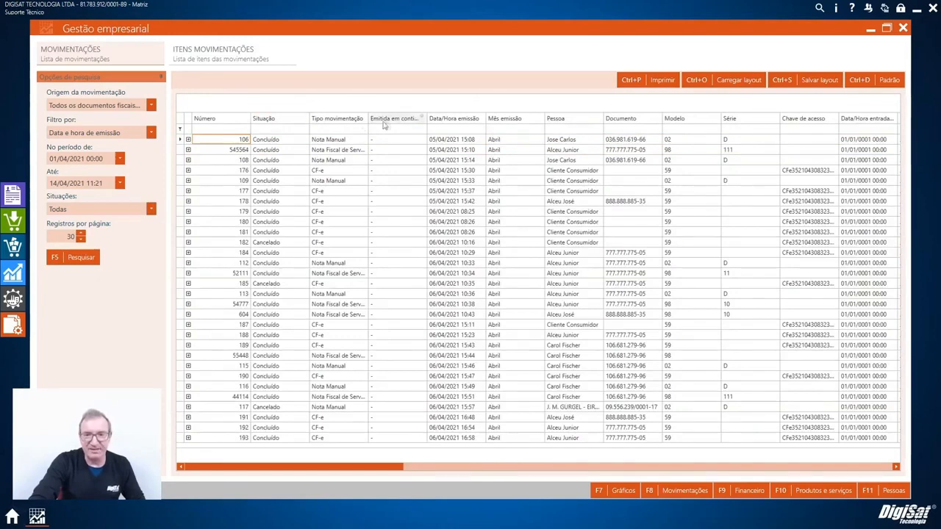
- Remove the Emitida em contin... and Modelo columns from the movements list
{"action": "left_click_drag", "start_coordinate": [383, 125], "coordinate": [390, 177]}
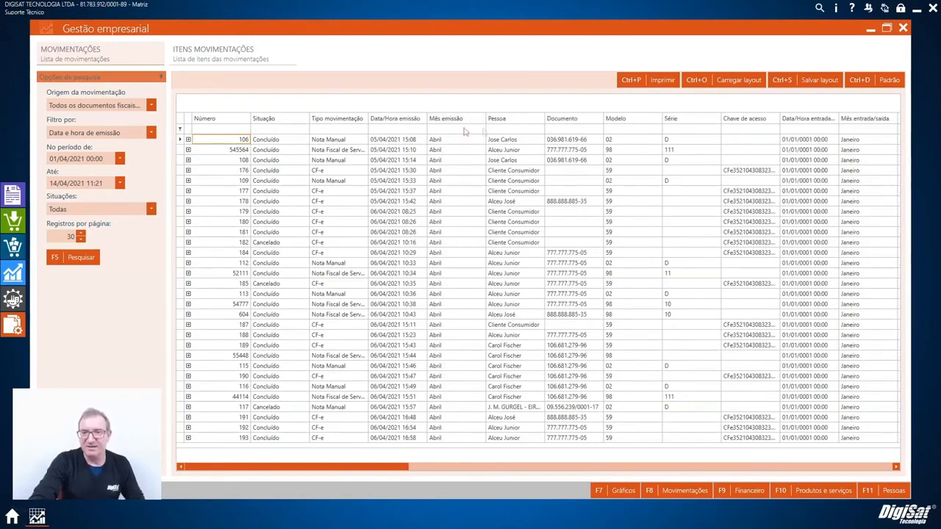
{"action": "left_click", "coordinate": [508, 119]}
{"action": "left_click", "coordinate": [624, 118]}
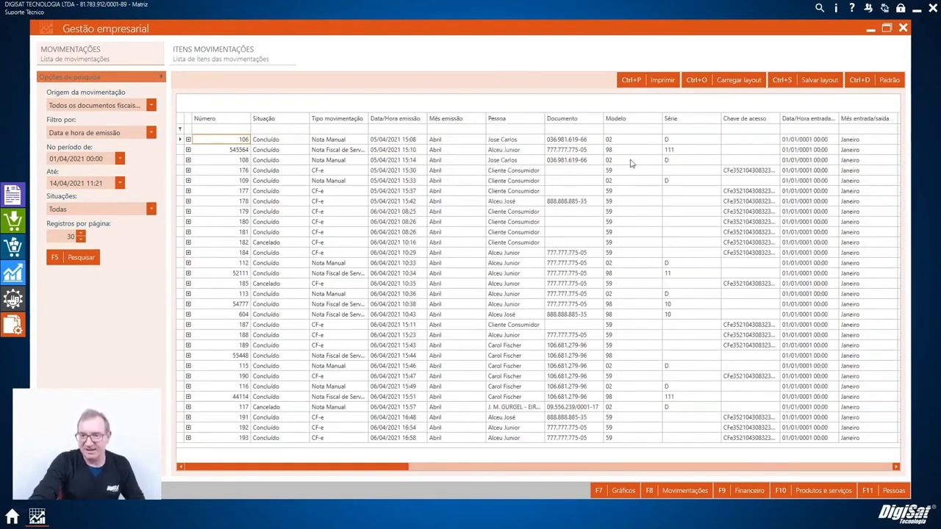
{"action": "left_click_drag", "start_coordinate": [624, 119], "coordinate": [624, 161]}
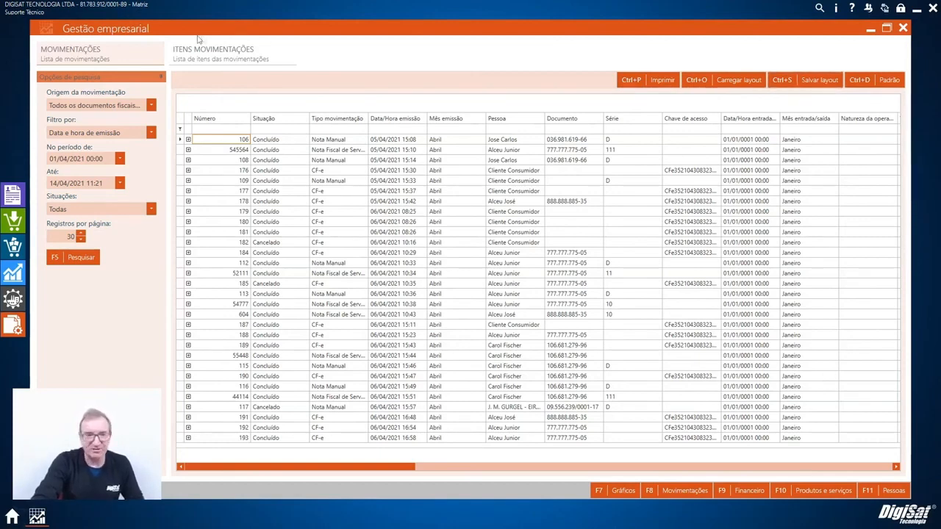
- View the Itens movimentações page and the Financeiro section's Contas and Pagamentos pages
{"action": "left_click", "coordinate": [208, 58]}
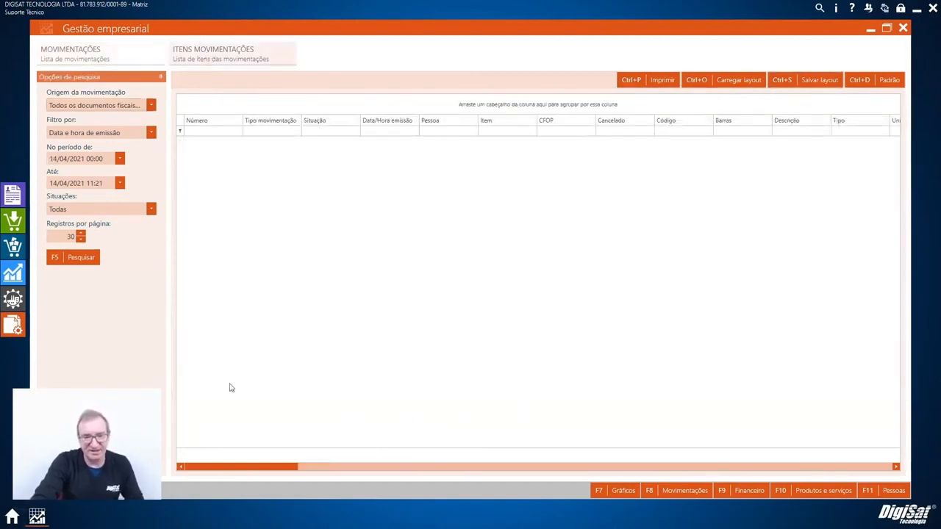
{"action": "left_click", "coordinate": [726, 490]}
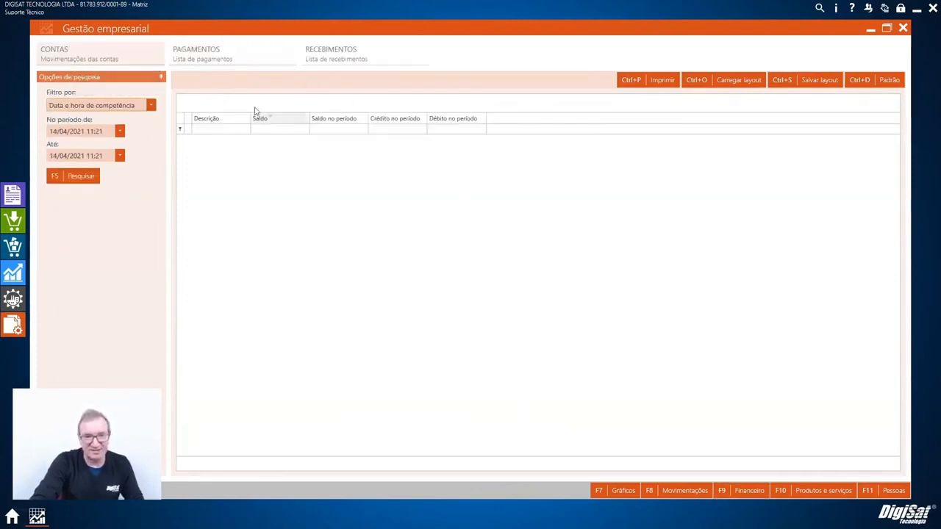
{"action": "left_click", "coordinate": [194, 59]}
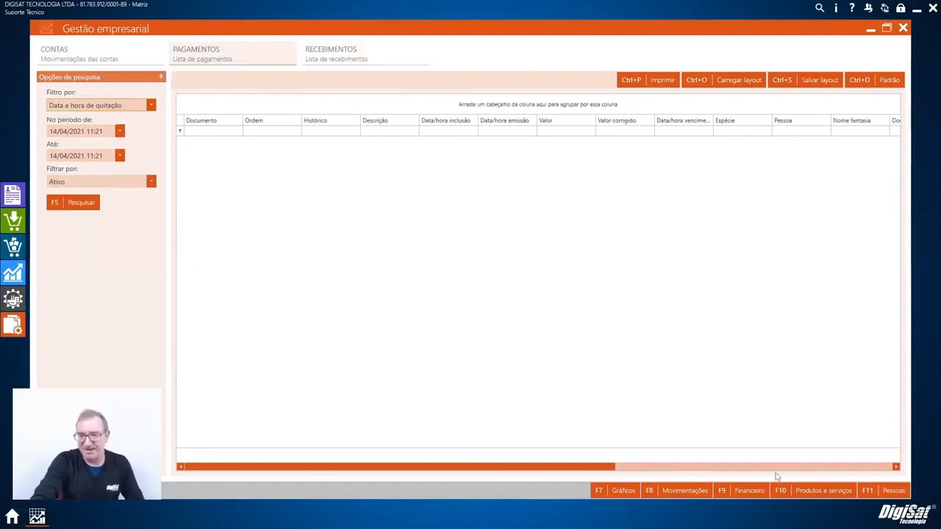
- Check the type filters of the Produtos e serviços and Pessoas lists, and close Gestão empresarial
{"action": "left_click", "coordinate": [818, 490]}
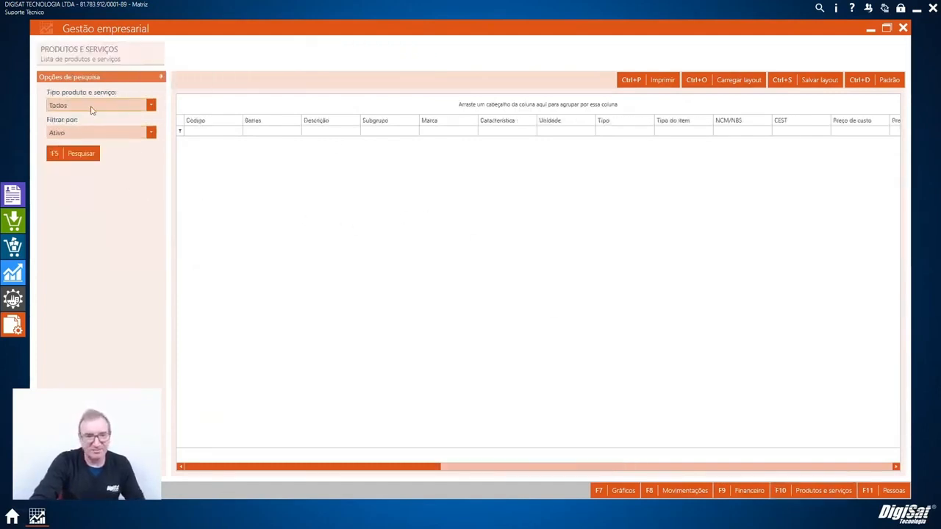
{"action": "left_click", "coordinate": [92, 107]}
{"action": "left_click", "coordinate": [90, 105]}
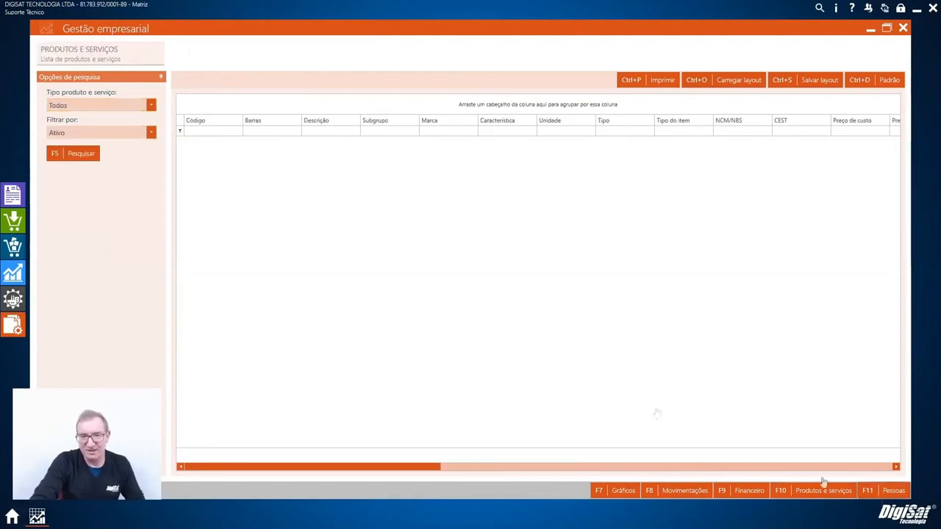
{"action": "left_click", "coordinate": [894, 490]}
{"action": "left_click", "coordinate": [116, 105]}
{"action": "left_click", "coordinate": [116, 119]}
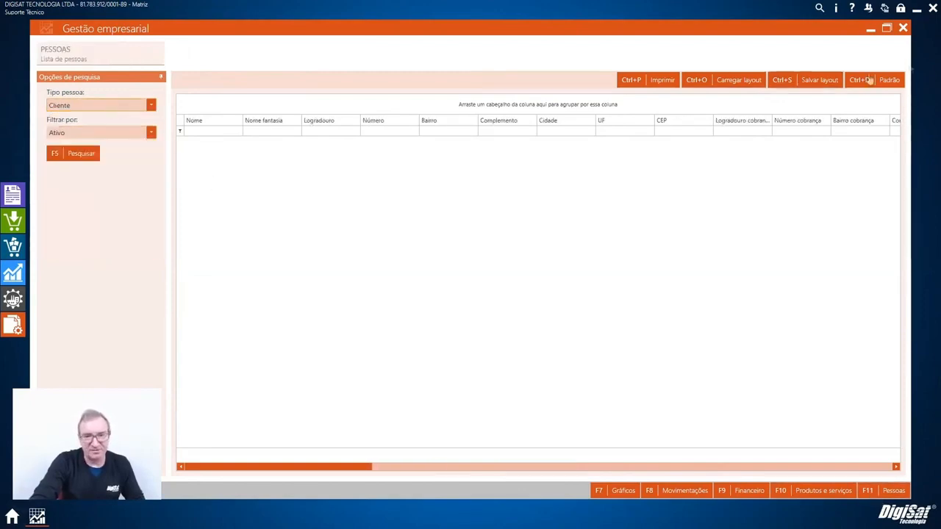
{"action": "left_click", "coordinate": [903, 28]}
- Open Relatórios from Auxiliares to view the available report modules, and close the module selection
{"action": "left_click", "coordinate": [56, 325]}
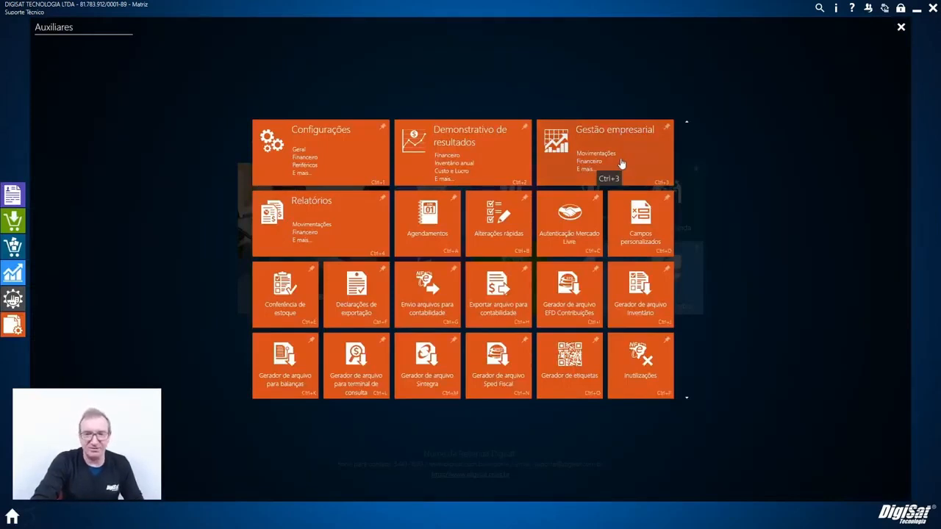
{"action": "left_click", "coordinate": [330, 234]}
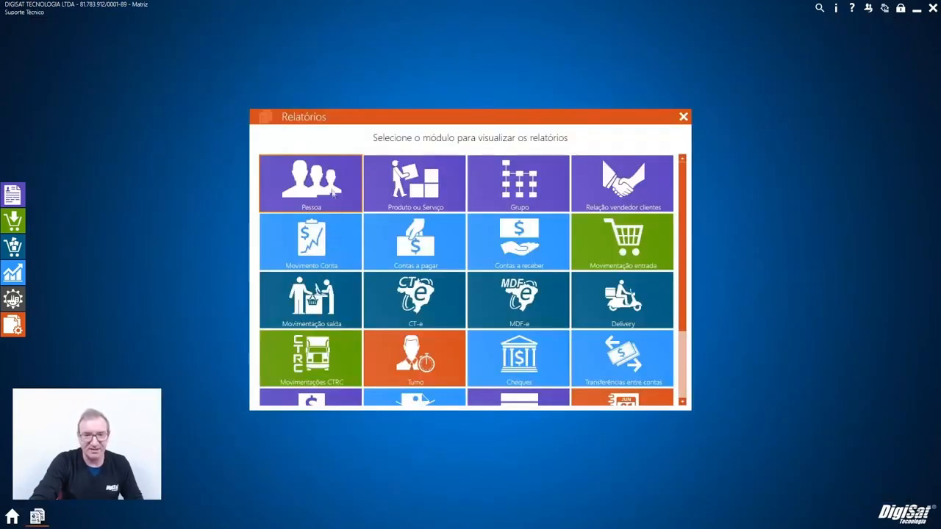
{"action": "left_click", "coordinate": [326, 191]}
{"action": "left_click", "coordinate": [684, 116]}
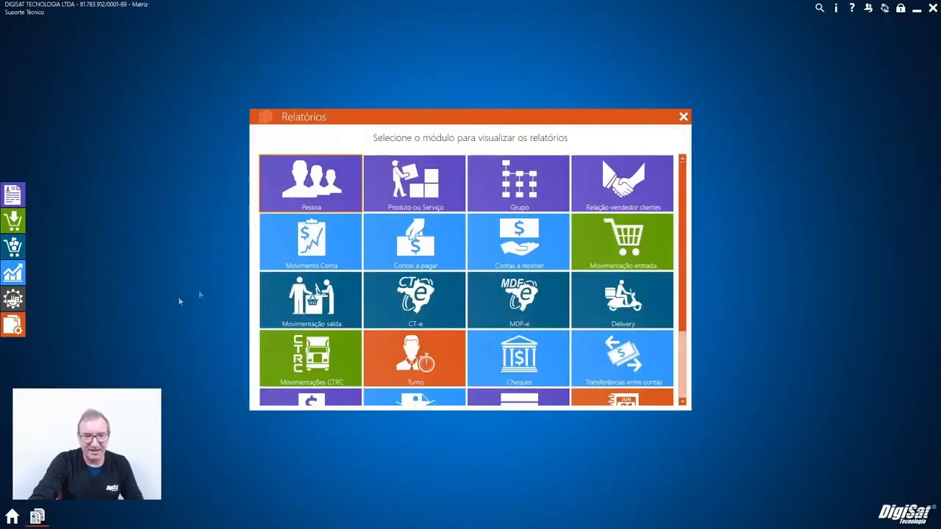
- View the report lists of the Movimento Conta, Contas a pagar and Contas a receber modules, closing each one
{"action": "scroll", "coordinate": [511, 194], "scroll_direction": "down", "scroll_amount": 1}
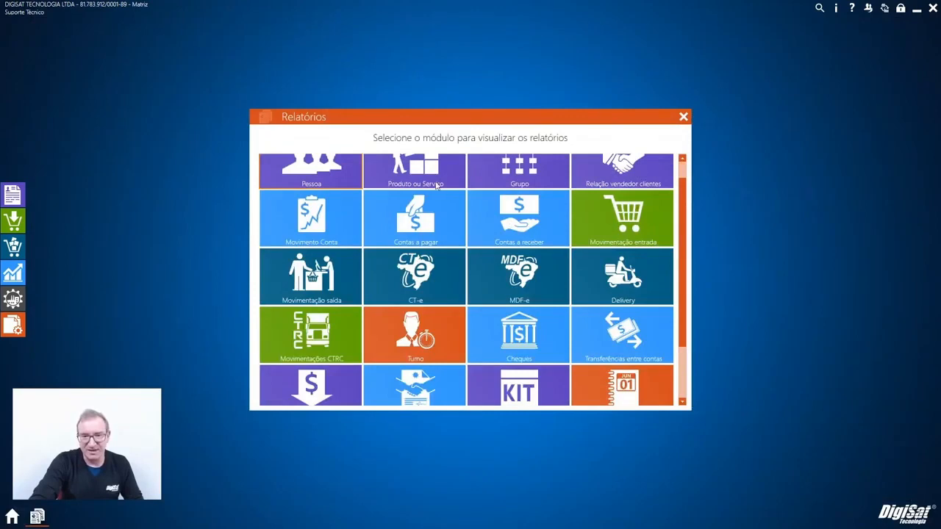
{"action": "scroll", "coordinate": [519, 188], "scroll_direction": "up", "scroll_amount": 1}
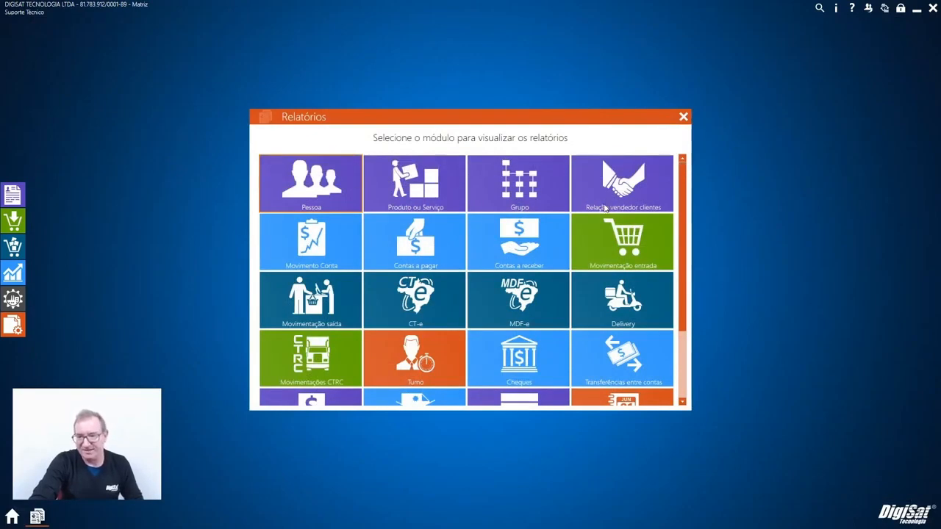
{"action": "left_click", "coordinate": [312, 250]}
{"action": "left_click", "coordinate": [683, 118]}
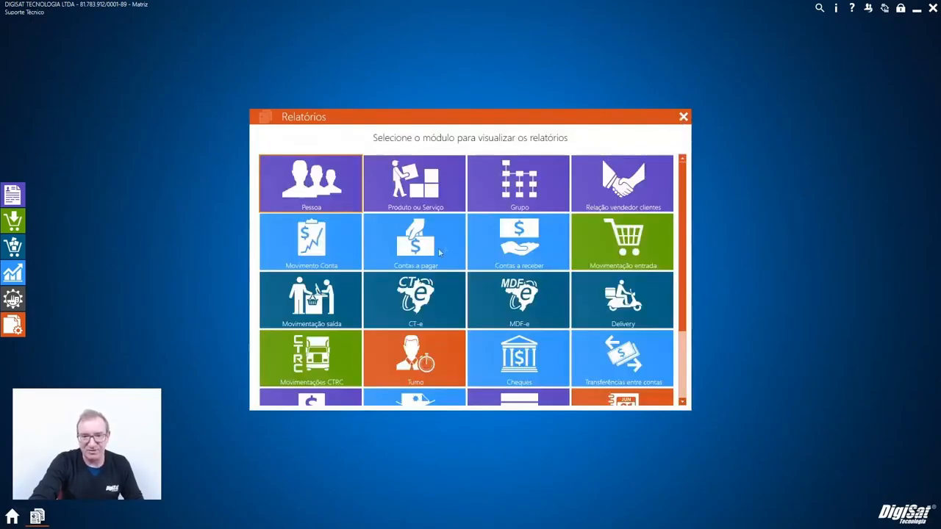
{"action": "left_click", "coordinate": [420, 259]}
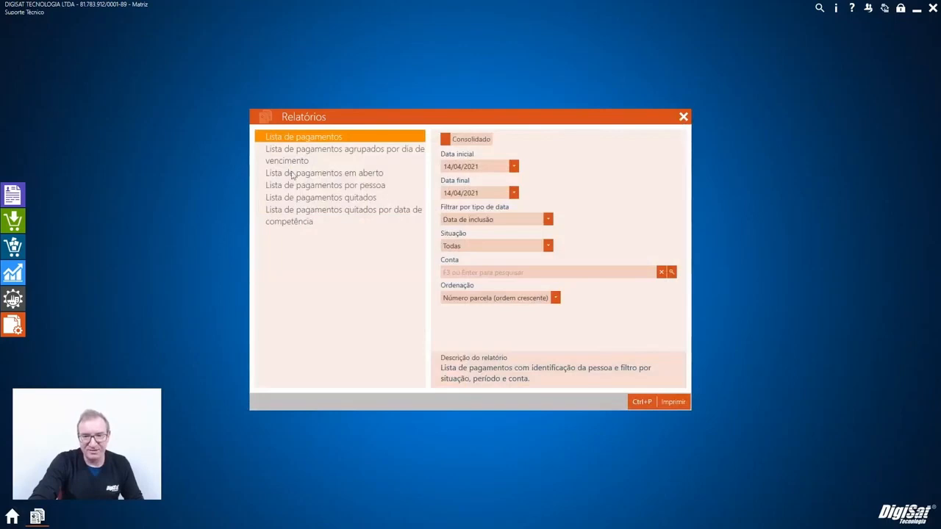
{"action": "left_click", "coordinate": [683, 116]}
{"action": "left_click", "coordinate": [522, 262]}
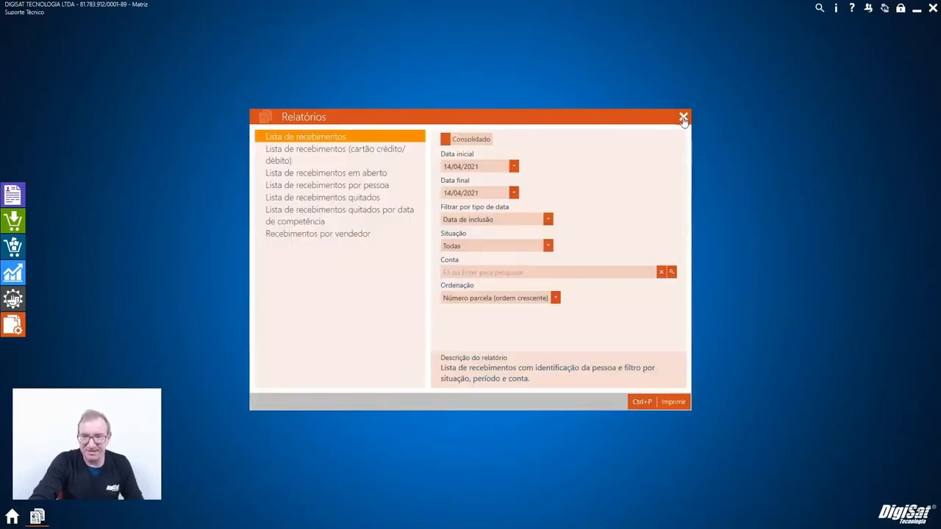
{"action": "left_click", "coordinate": [683, 119]}
- Look through the available reports of the Movimentação entrada and Movimentação saída modules, and close both
{"action": "left_click", "coordinate": [623, 257]}
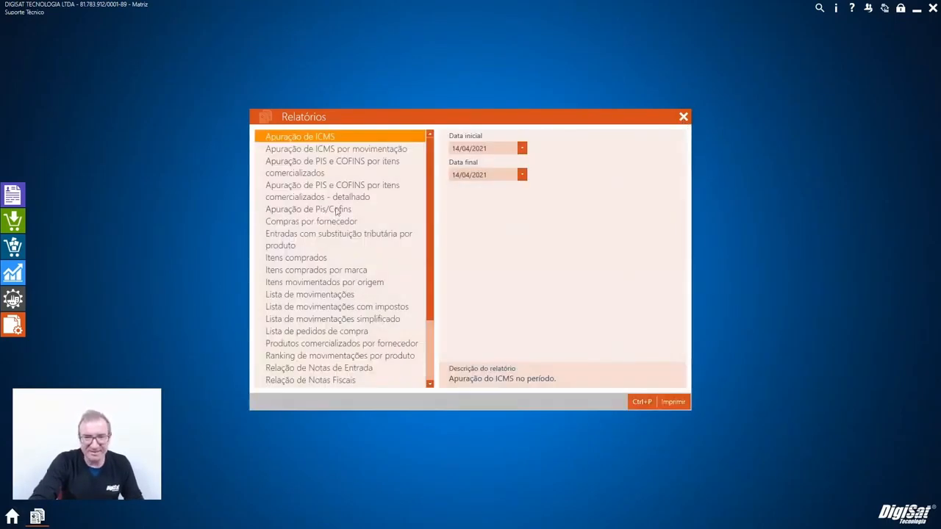
{"action": "left_click", "coordinate": [683, 118]}
{"action": "left_click", "coordinate": [318, 314]}
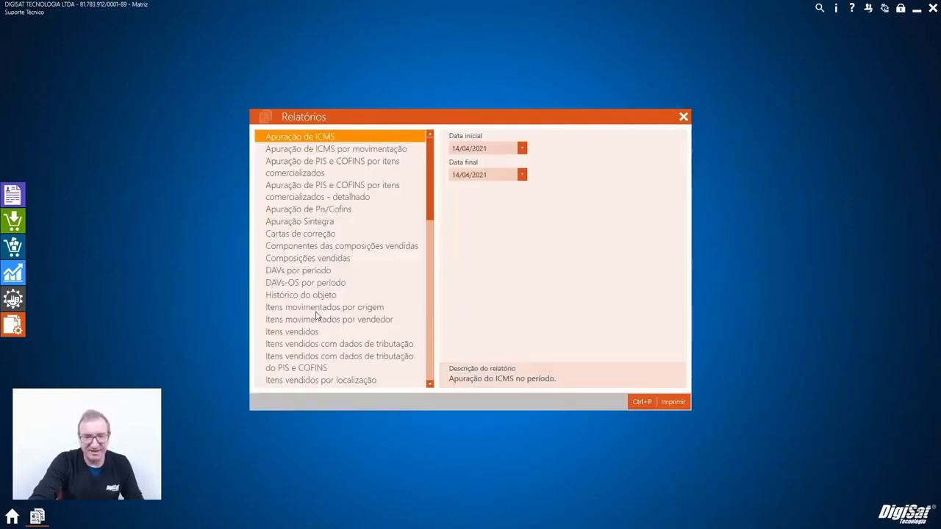
{"action": "scroll", "coordinate": [409, 190], "scroll_direction": "down", "scroll_amount": 5}
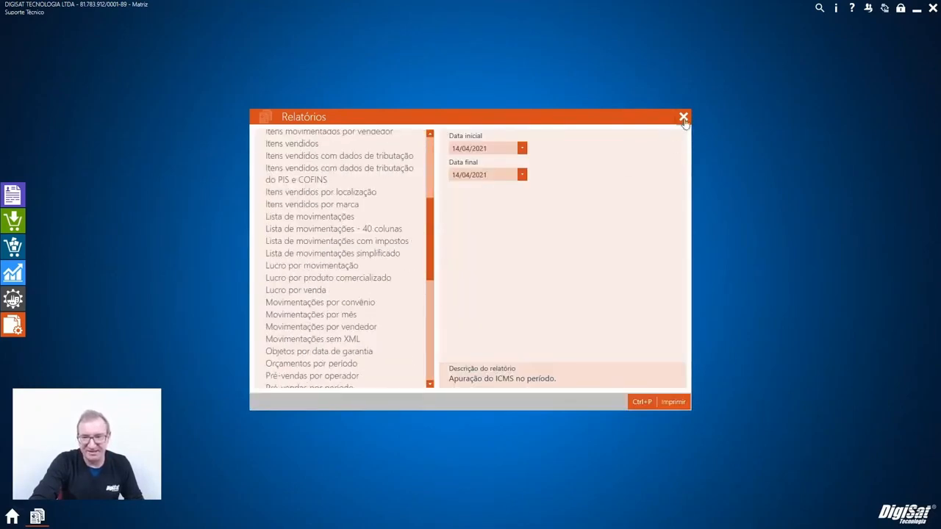
{"action": "left_click", "coordinate": [683, 117]}
- View the reports offered by the CT-e and MDF-e modules, and return to the module selection
{"action": "left_click", "coordinate": [420, 298]}
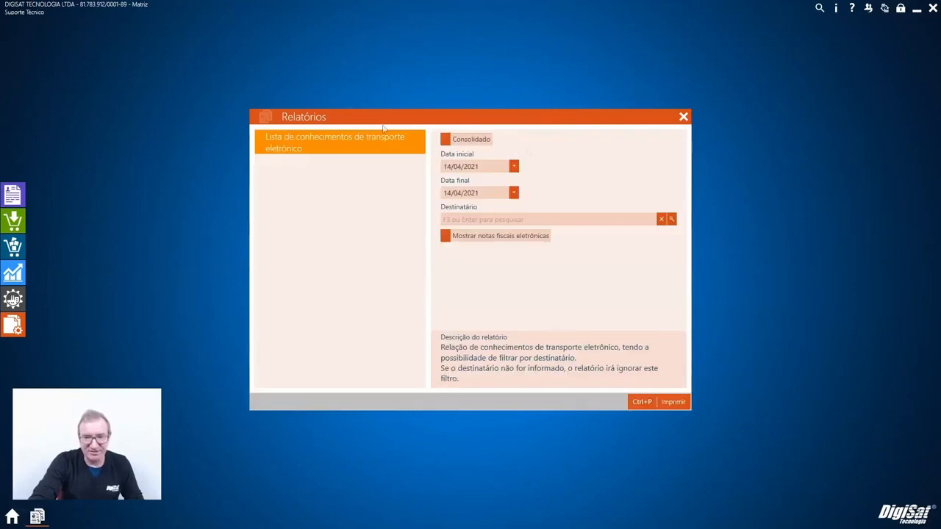
{"action": "left_click", "coordinate": [683, 118]}
{"action": "left_click", "coordinate": [524, 316]}
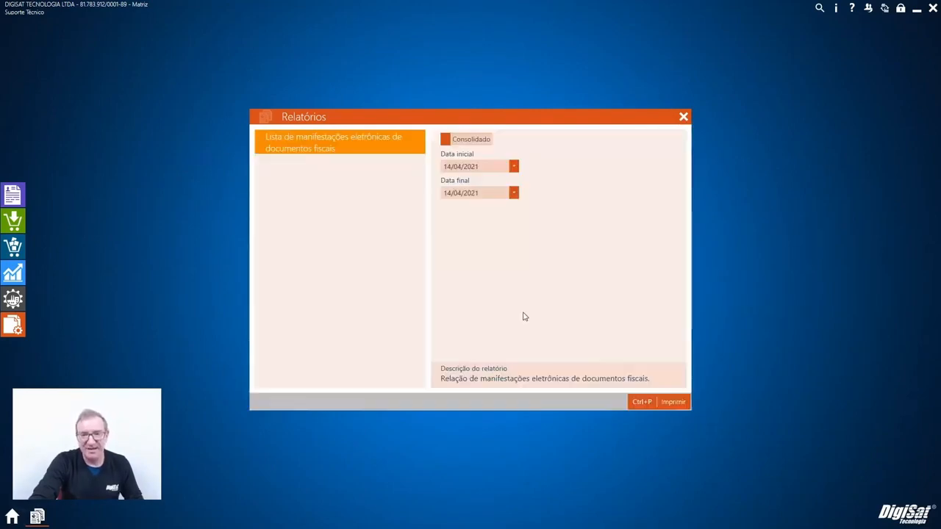
{"action": "left_click", "coordinate": [683, 117]}
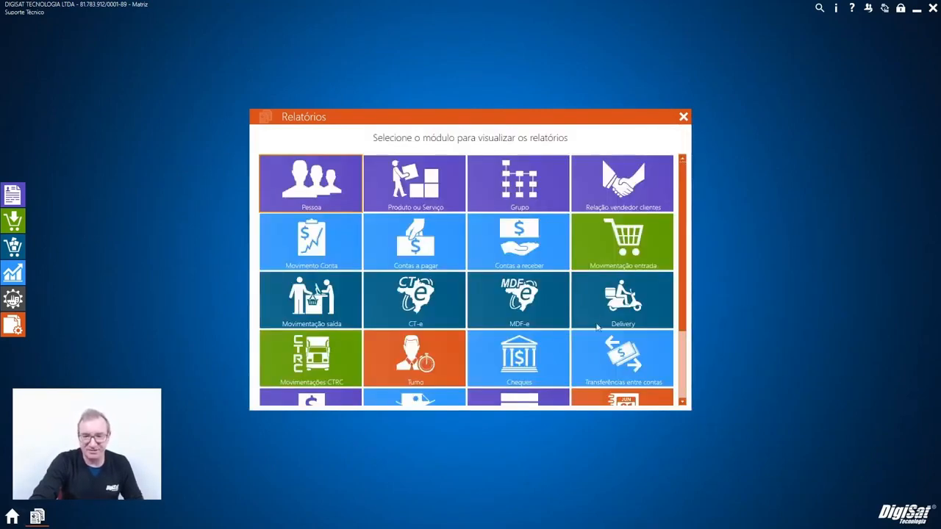
- Check the Itens lançados no Delivery report in the Delivery module and the Movimentações CTRC report, closing both modules
{"action": "left_click", "coordinate": [628, 316]}
{"action": "left_click", "coordinate": [335, 152]}
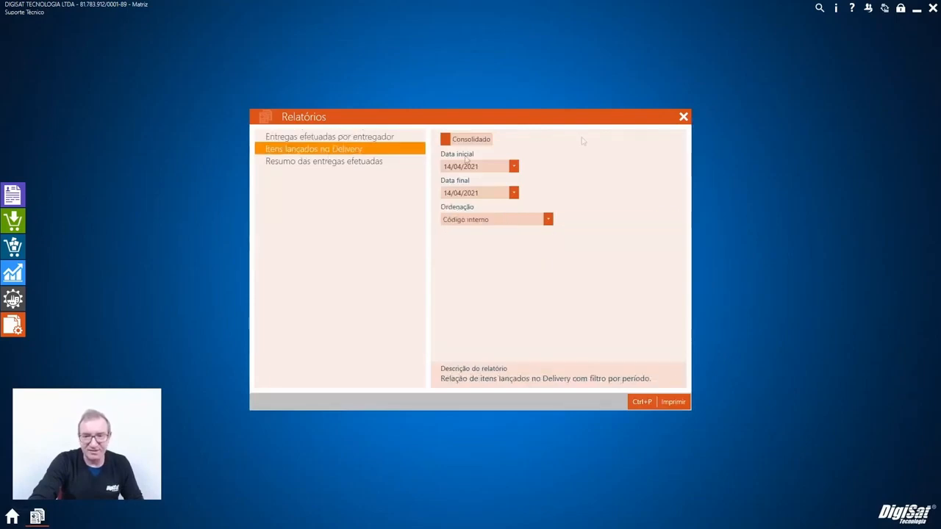
{"action": "left_click", "coordinate": [683, 118]}
{"action": "scroll", "coordinate": [674, 234], "scroll_direction": "down", "scroll_amount": 1}
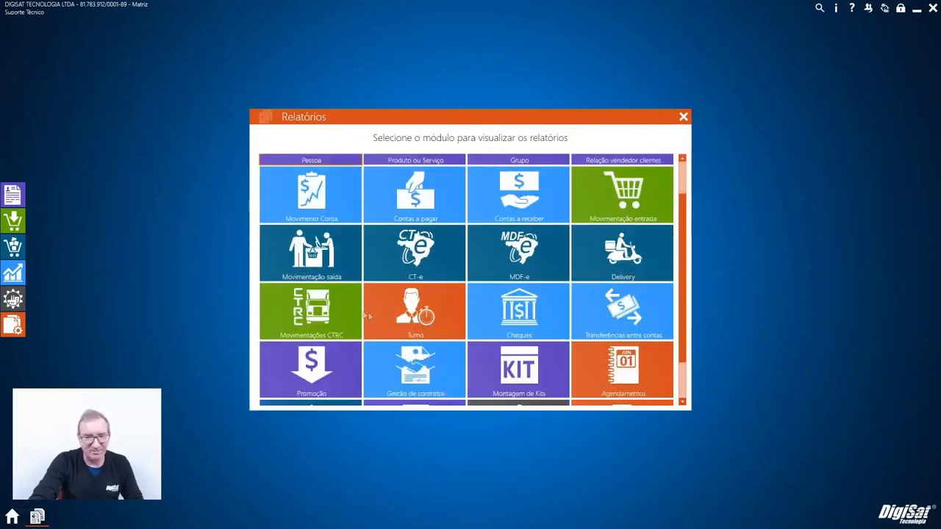
{"action": "left_click", "coordinate": [309, 334]}
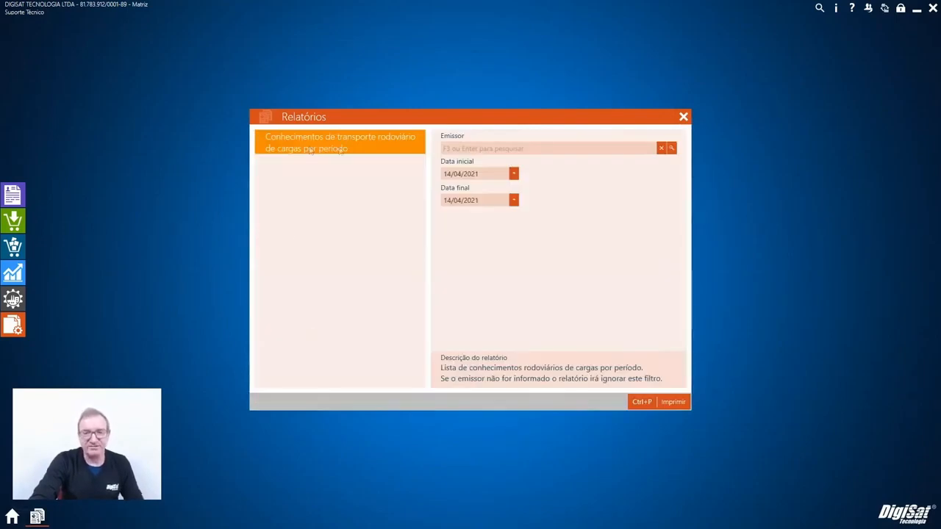
{"action": "left_click", "coordinate": [683, 118]}
- Review the Turno module's Conferência de turno, Resumo da Jornada and Sangrias e Suprimentos reports, and close the module
{"action": "scroll", "coordinate": [452, 324], "scroll_direction": "down", "scroll_amount": 1}
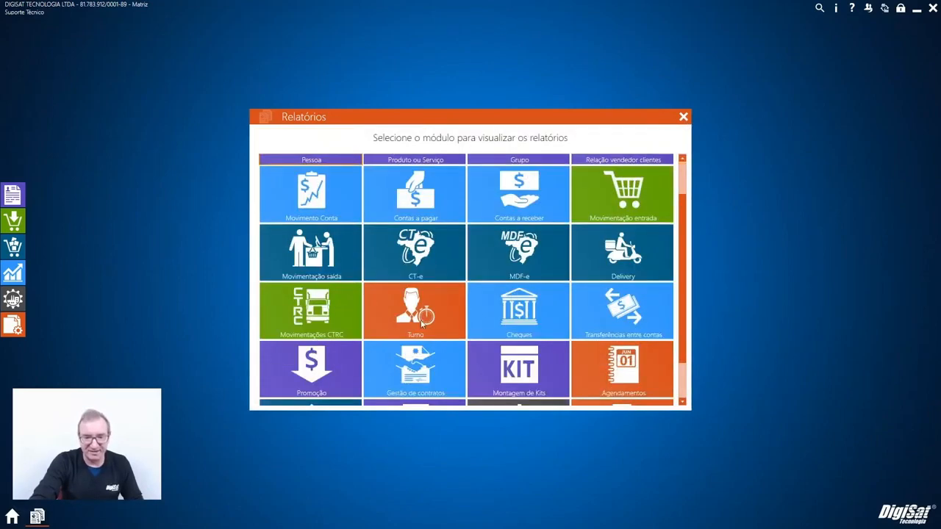
{"action": "left_click", "coordinate": [422, 324]}
{"action": "left_click", "coordinate": [300, 149]}
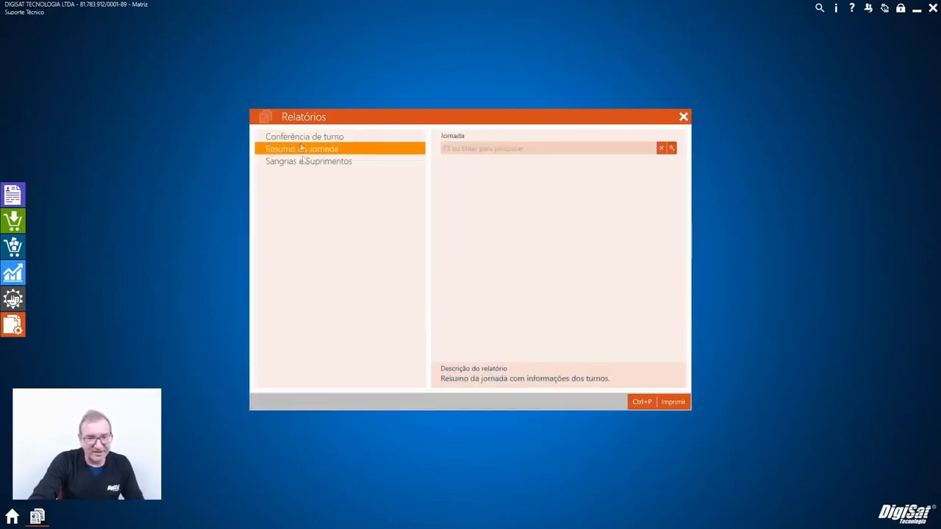
{"action": "left_click", "coordinate": [304, 139]}
{"action": "left_click", "coordinate": [303, 150]}
{"action": "left_click", "coordinate": [305, 163]}
{"action": "left_click", "coordinate": [301, 140]}
{"action": "left_click", "coordinate": [307, 165]}
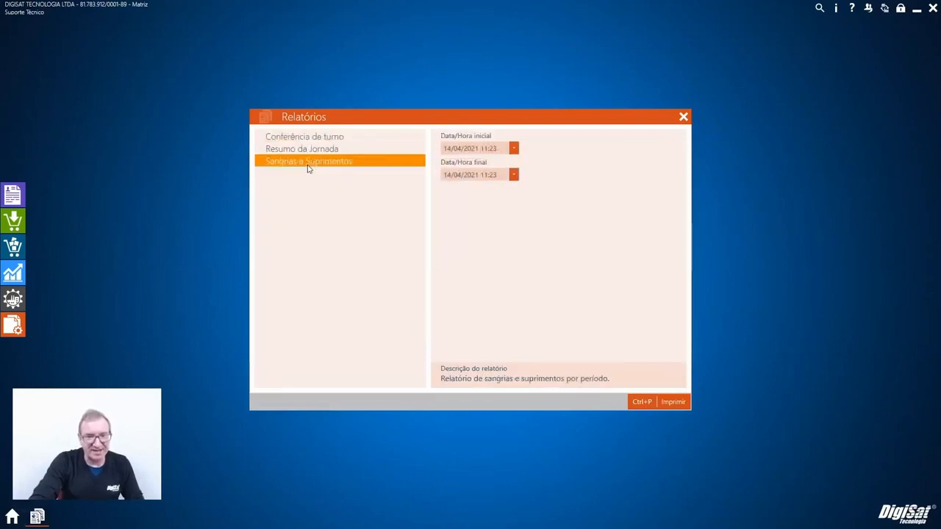
{"action": "left_click", "coordinate": [304, 138]}
{"action": "left_click", "coordinate": [683, 117]}
- View the reports of the Cheques and Transferências entre contas modules, closing each one
{"action": "scroll", "coordinate": [517, 312], "scroll_direction": "down", "scroll_amount": 2}
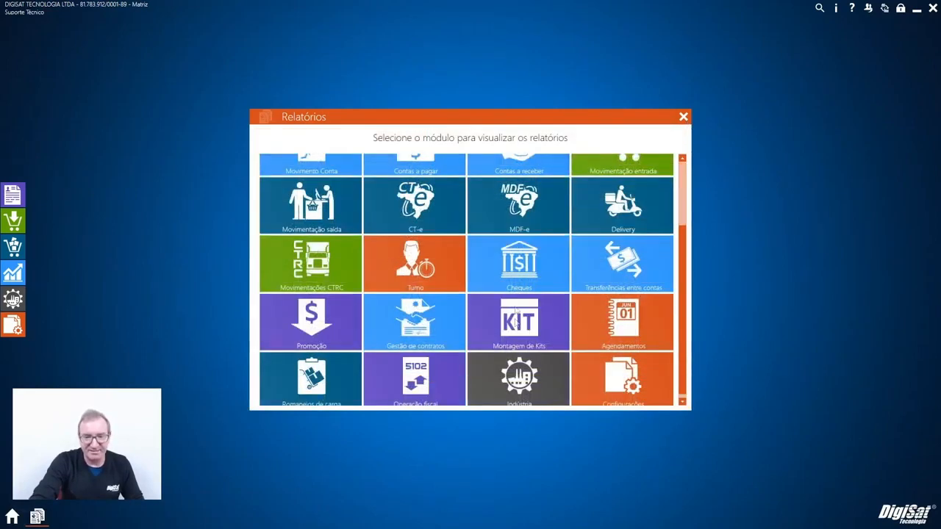
{"action": "left_click", "coordinate": [521, 266]}
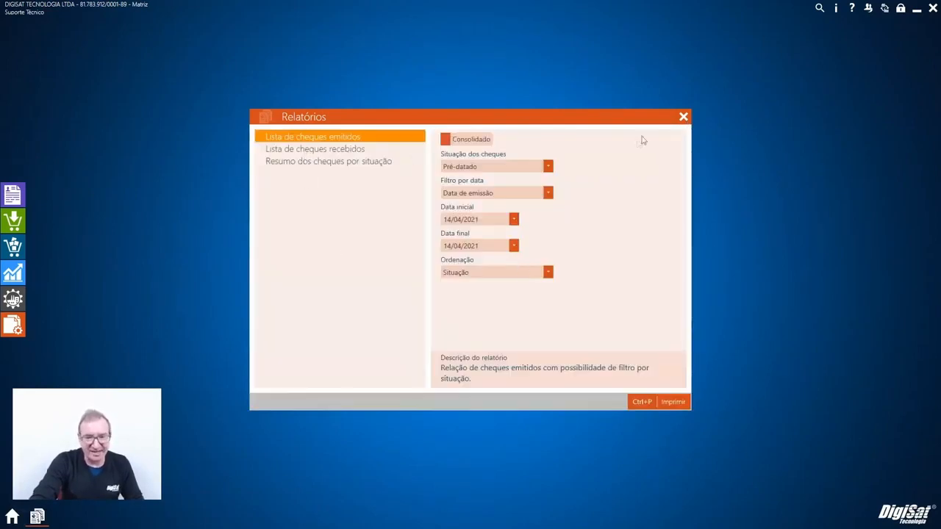
{"action": "left_click", "coordinate": [683, 117]}
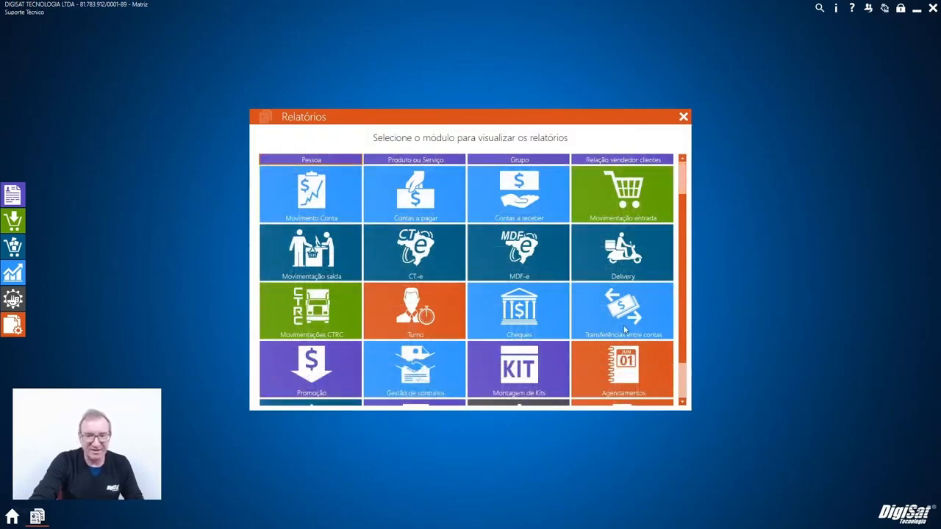
{"action": "left_click", "coordinate": [625, 328]}
{"action": "left_click", "coordinate": [683, 117]}
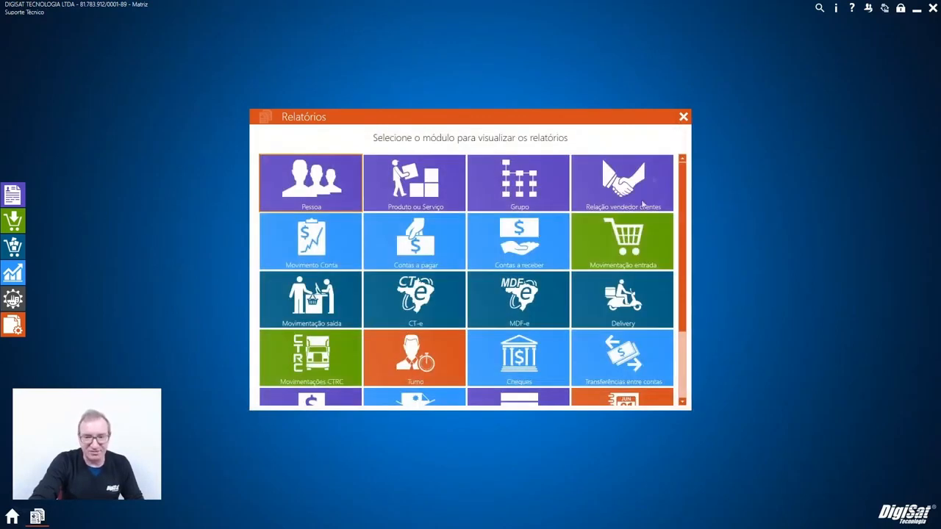
- View the Itens por promoção report under Promoção and the Lista de contratos report under Gestão de contratos, and close them
{"action": "left_click", "coordinate": [326, 358]}
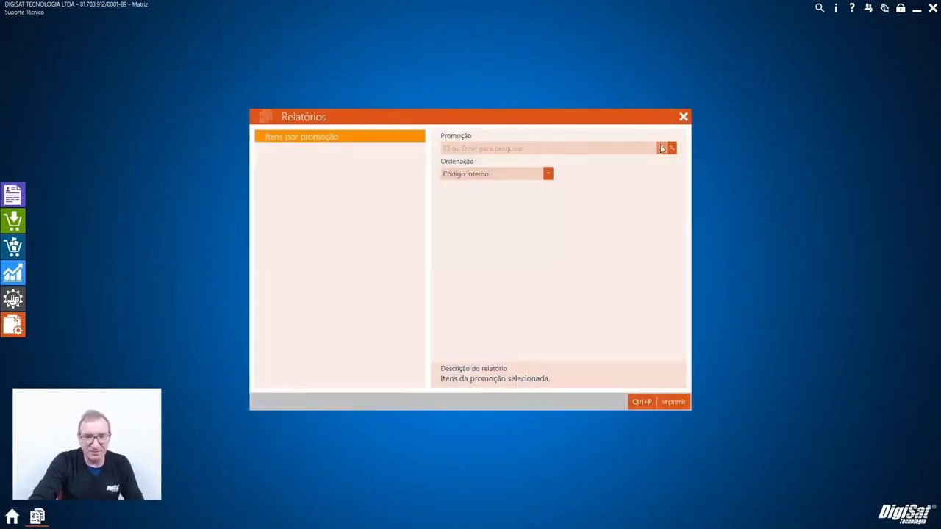
{"action": "left_click", "coordinate": [683, 117]}
{"action": "left_click", "coordinate": [409, 380]}
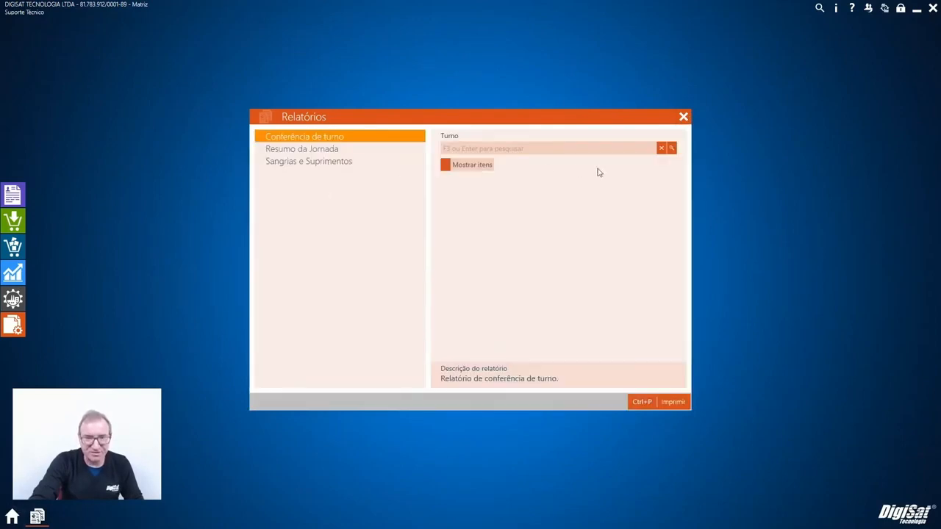
{"action": "left_click", "coordinate": [683, 116]}
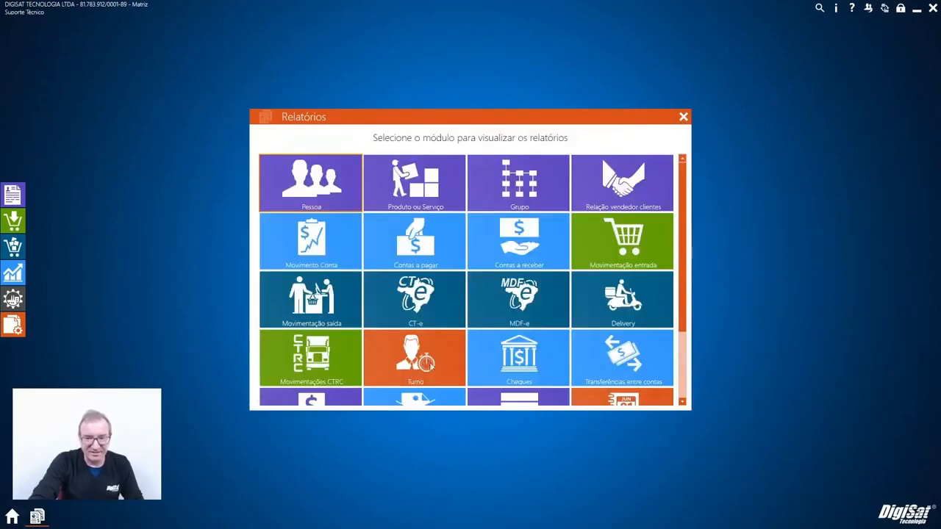
{"action": "scroll", "coordinate": [445, 359], "scroll_direction": "down", "scroll_amount": 2}
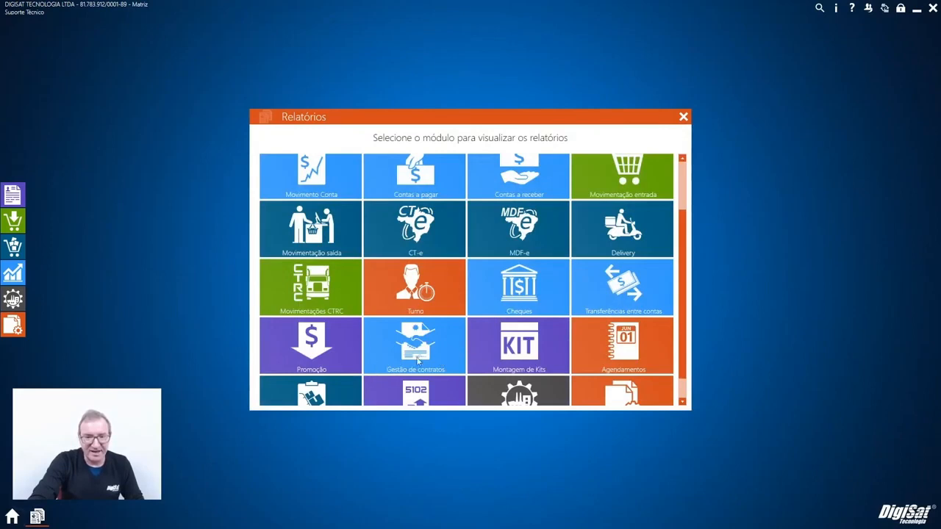
{"action": "left_click", "coordinate": [417, 359]}
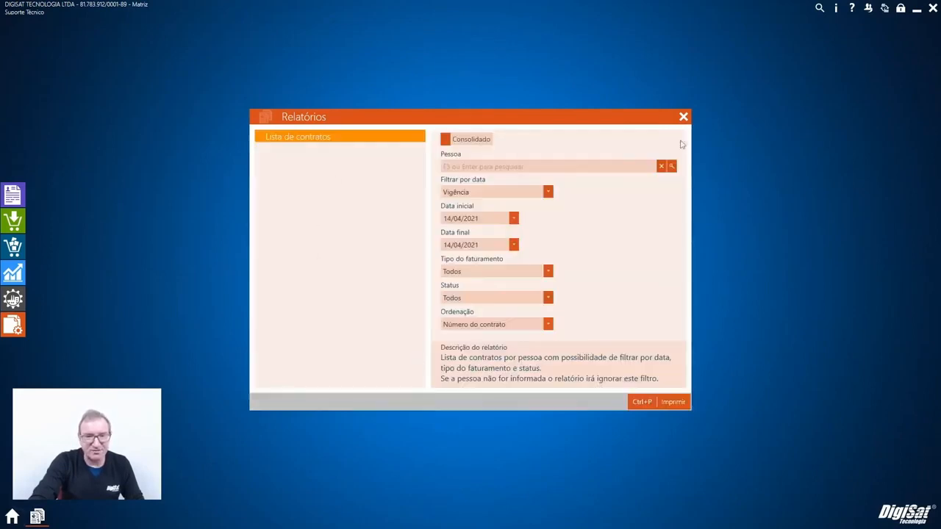
{"action": "left_click", "coordinate": [454, 141]}
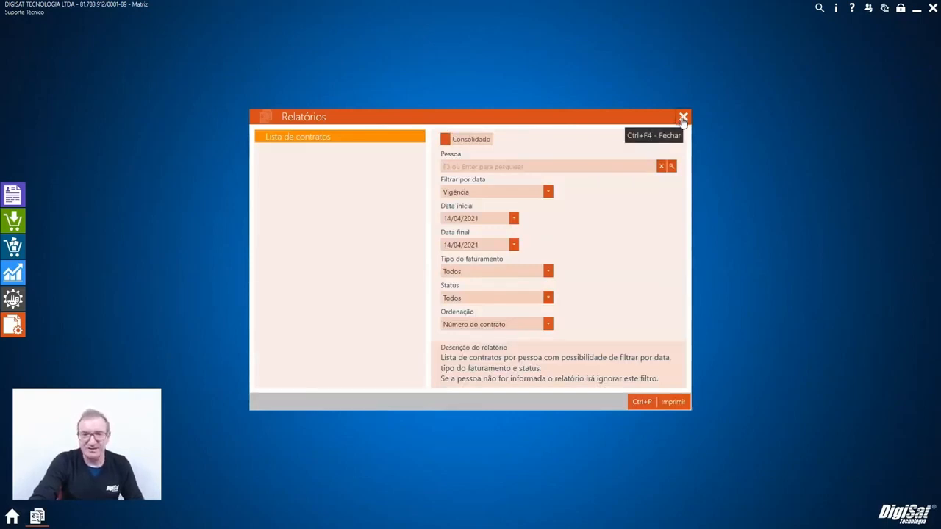
{"action": "left_click", "coordinate": [683, 118]}
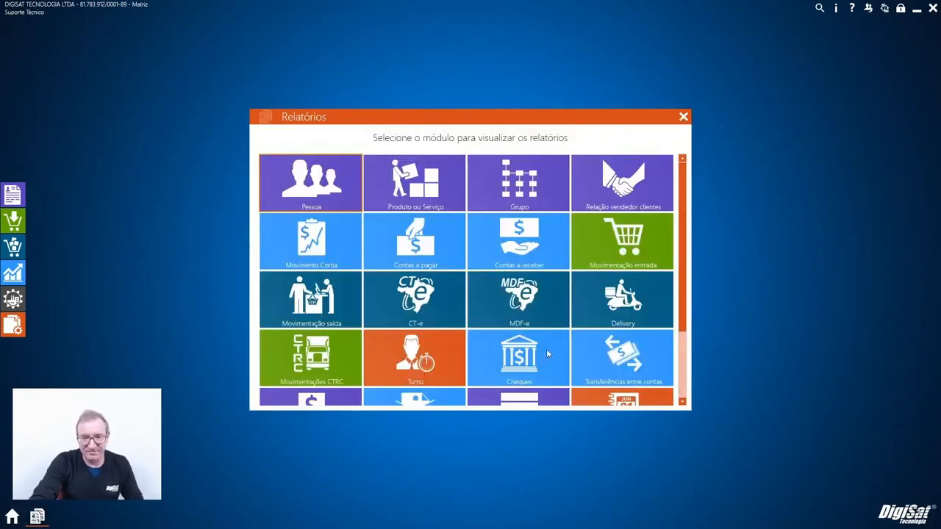
- View the Lista de agendamentos report under Agendamentos and the Romaneios de carga report, closing both modules
{"action": "scroll", "coordinate": [547, 349], "scroll_direction": "down", "scroll_amount": 1}
{"action": "scroll", "coordinate": [546, 354], "scroll_direction": "down", "scroll_amount": 1}
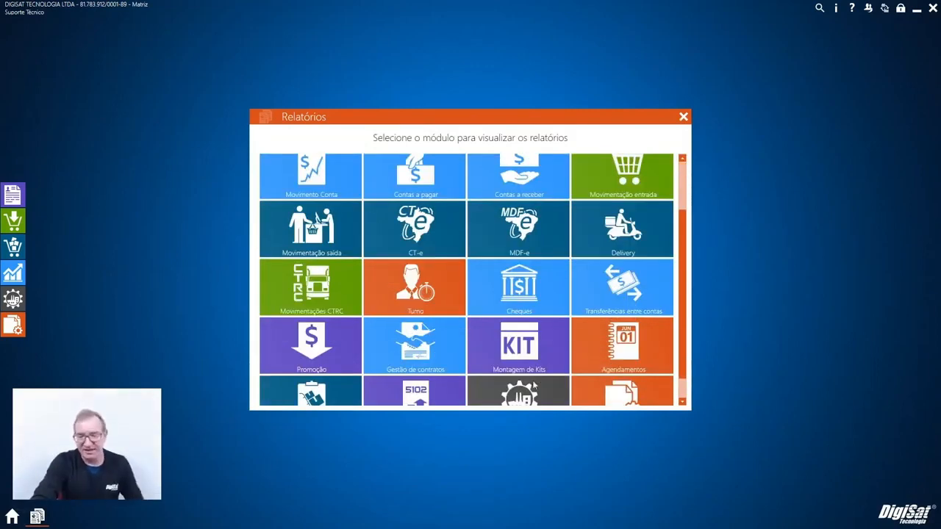
{"action": "scroll", "coordinate": [533, 371], "scroll_direction": "down", "scroll_amount": 1}
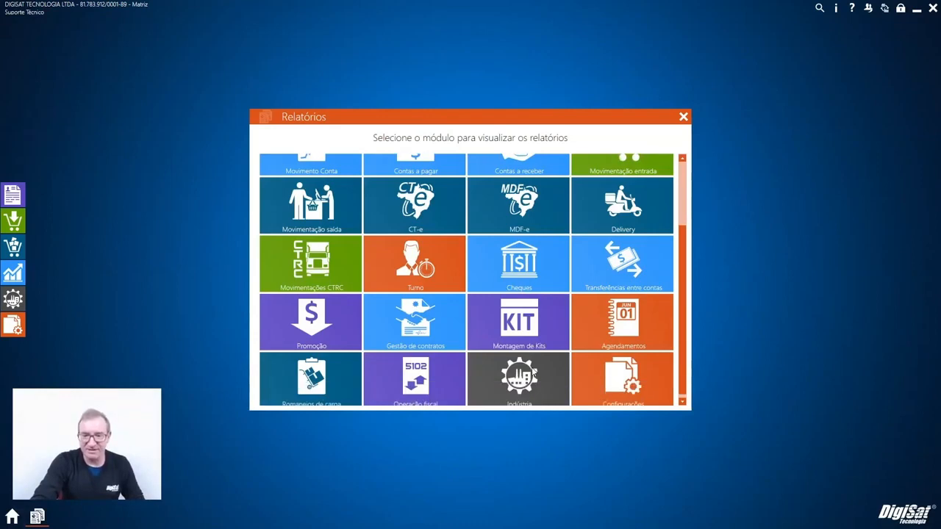
{"action": "left_click", "coordinate": [611, 335]}
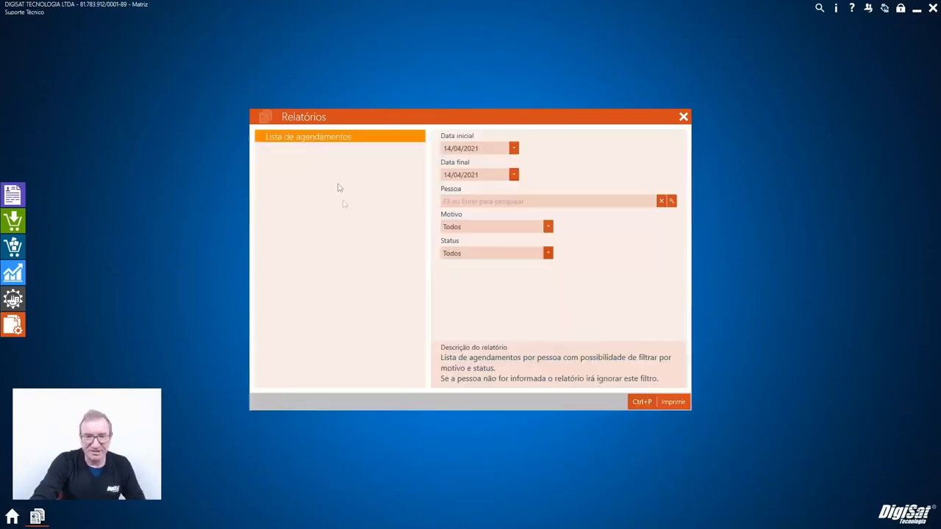
{"action": "left_click", "coordinate": [683, 116]}
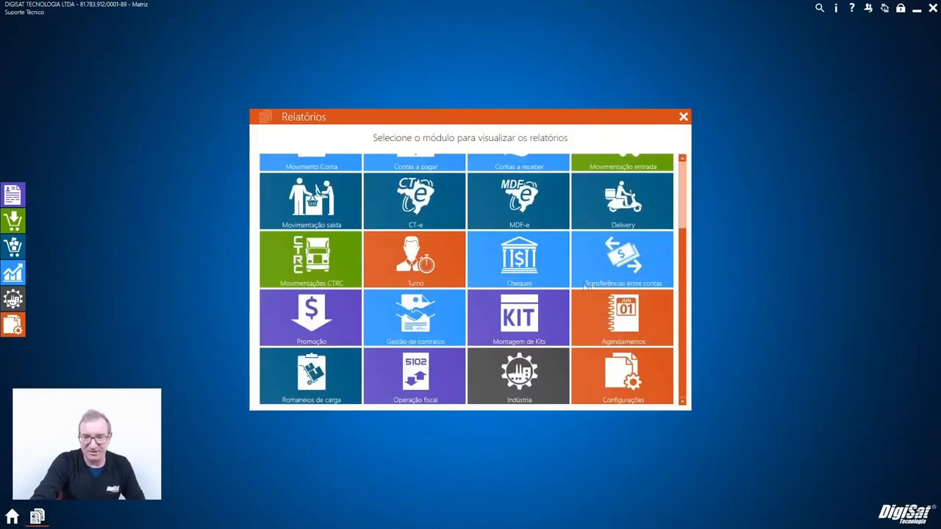
{"action": "left_click", "coordinate": [298, 386]}
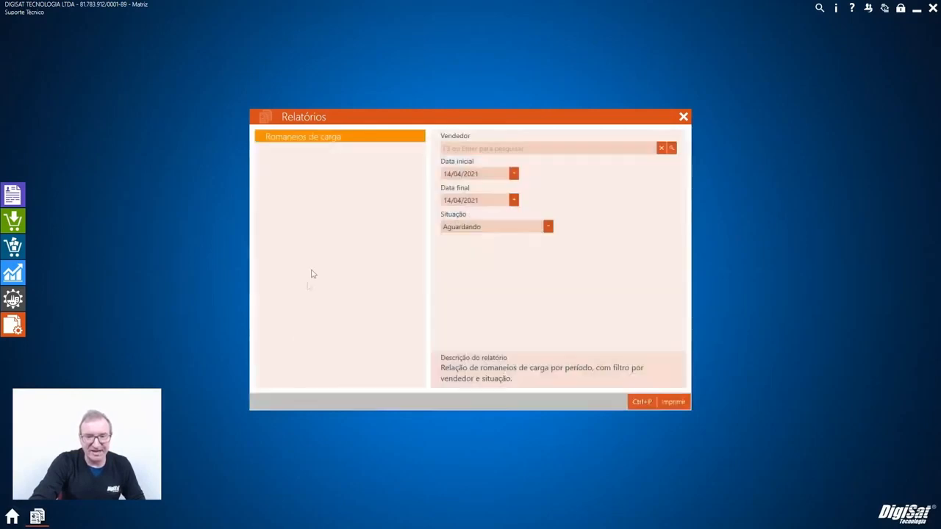
{"action": "left_click", "coordinate": [683, 116]}
- Open the Operação fiscal module and view the Totalização por CFOP report's filters and description
{"action": "scroll", "coordinate": [577, 316], "scroll_direction": "down", "scroll_amount": 3}
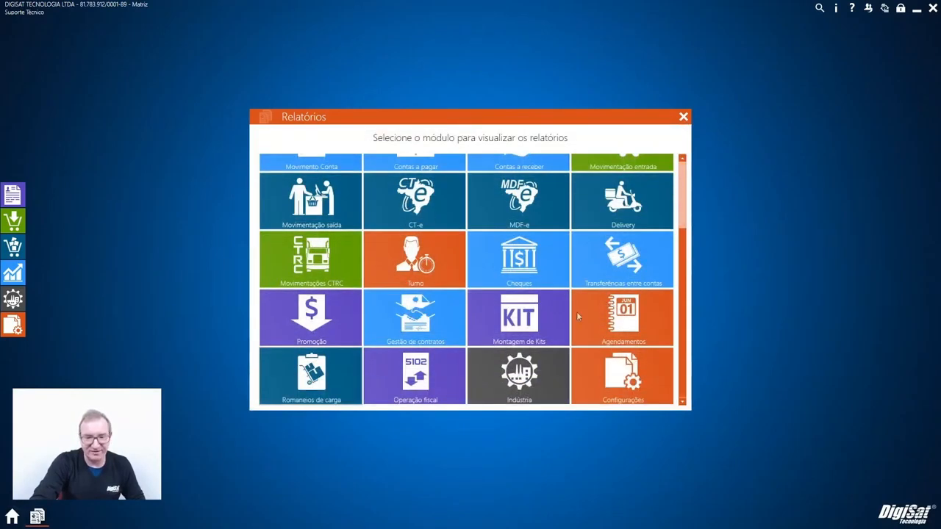
{"action": "left_click", "coordinate": [421, 388]}
{"action": "left_click", "coordinate": [306, 151]}
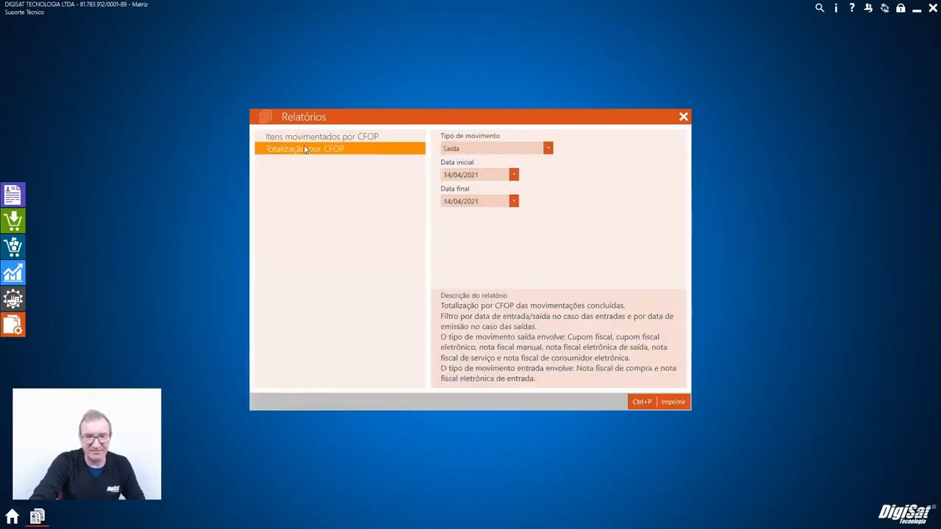
- Close the Operação fiscal reports, view the Indústria module's reports, and return to the report module list
{"action": "left_click", "coordinate": [683, 116]}
{"action": "scroll", "coordinate": [569, 288], "scroll_direction": "down", "scroll_amount": 3}
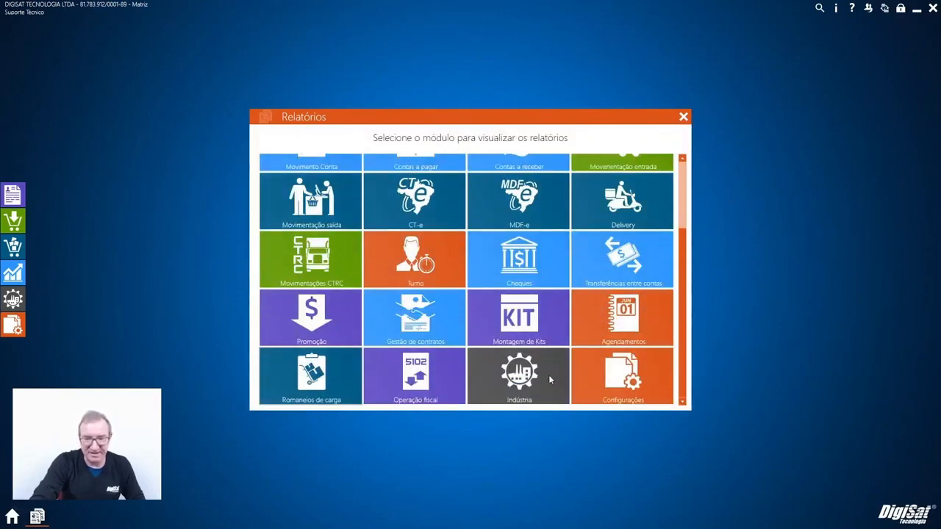
{"action": "left_click", "coordinate": [519, 378]}
{"action": "left_click", "coordinate": [683, 117]}
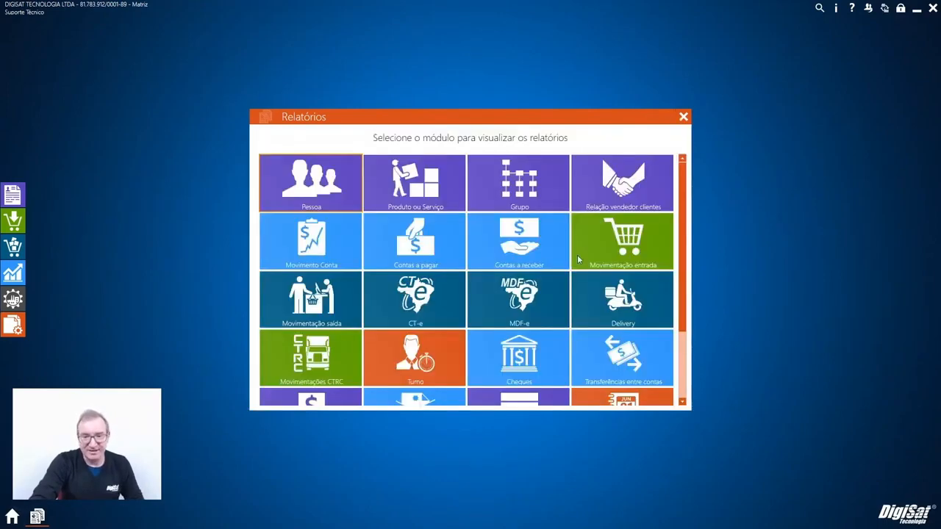
- View the Backups restaurados report in the Configurações module, then close the Relatórios window
{"action": "scroll", "coordinate": [577, 254], "scroll_direction": "down", "scroll_amount": 3}
{"action": "left_click", "coordinate": [603, 390]}
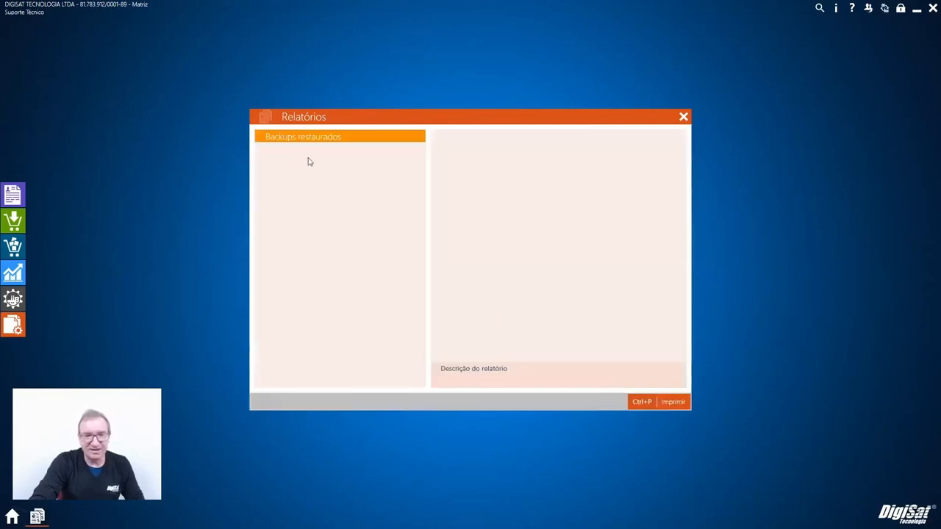
{"action": "left_click", "coordinate": [683, 117]}
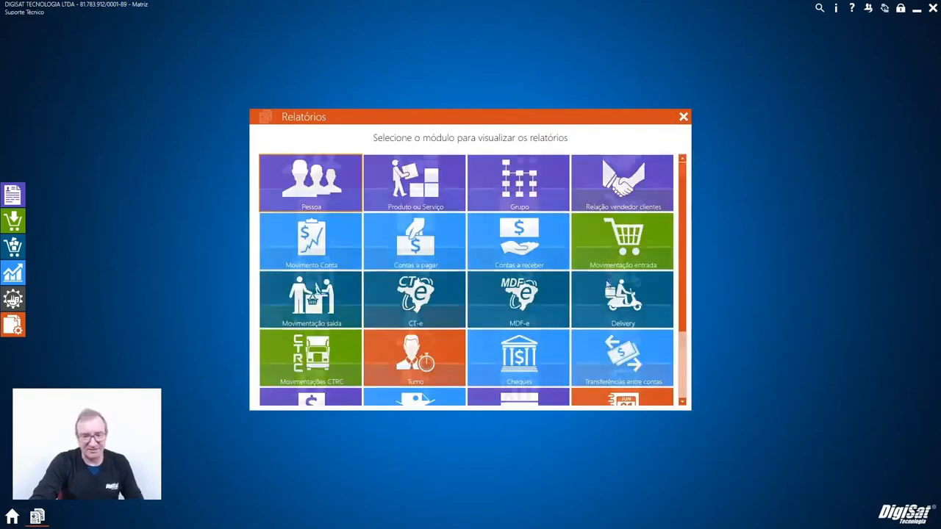
{"action": "scroll", "coordinate": [586, 314], "scroll_direction": "down", "scroll_amount": 3}
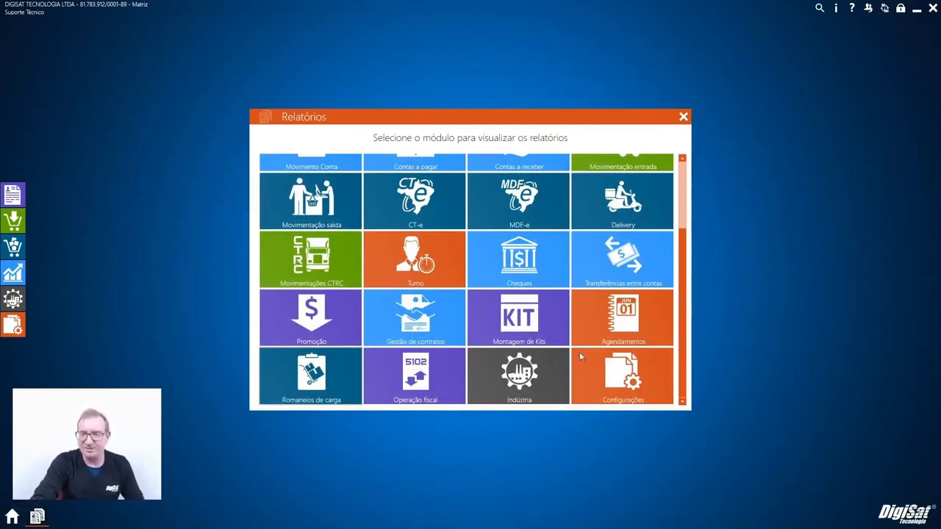
{"action": "left_click", "coordinate": [684, 117]}
- Open Agendamentos from Auxiliares, view the new appointment form with its Motivo and Situação fields, and close it without saving
{"action": "left_click", "coordinate": [53, 336]}
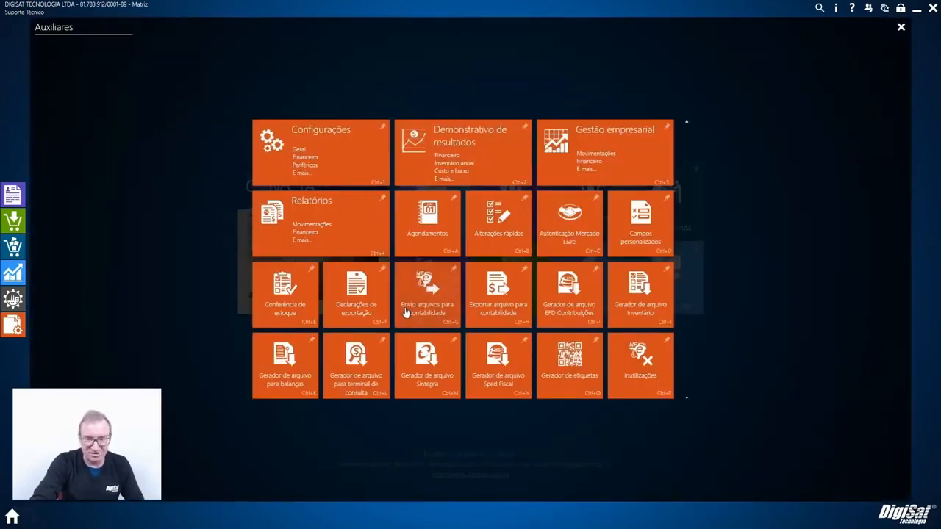
{"action": "left_click", "coordinate": [436, 249]}
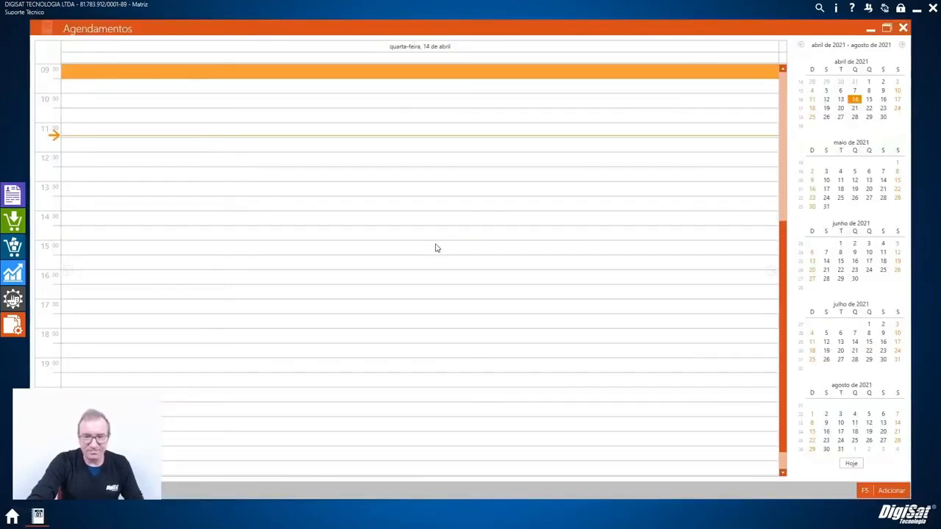
{"action": "left_click", "coordinate": [886, 490]}
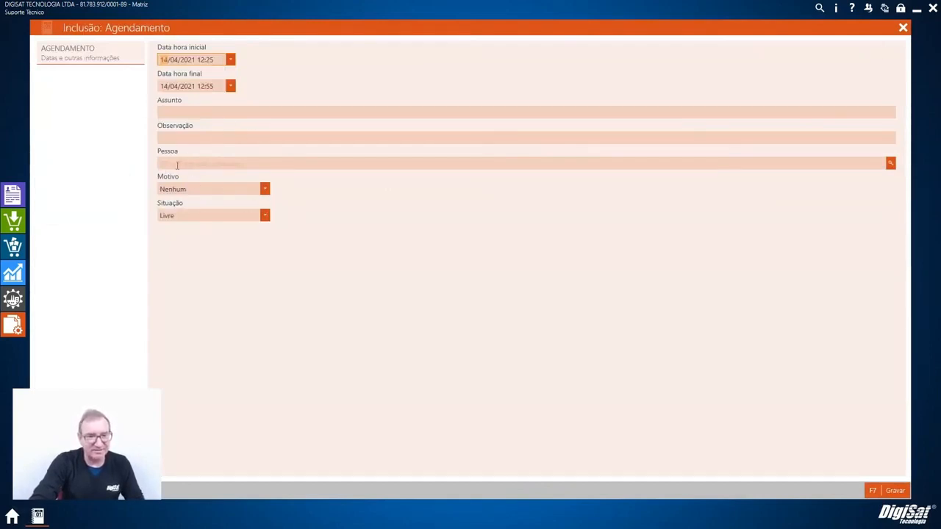
{"action": "left_click", "coordinate": [184, 189]}
{"action": "left_click", "coordinate": [185, 200]}
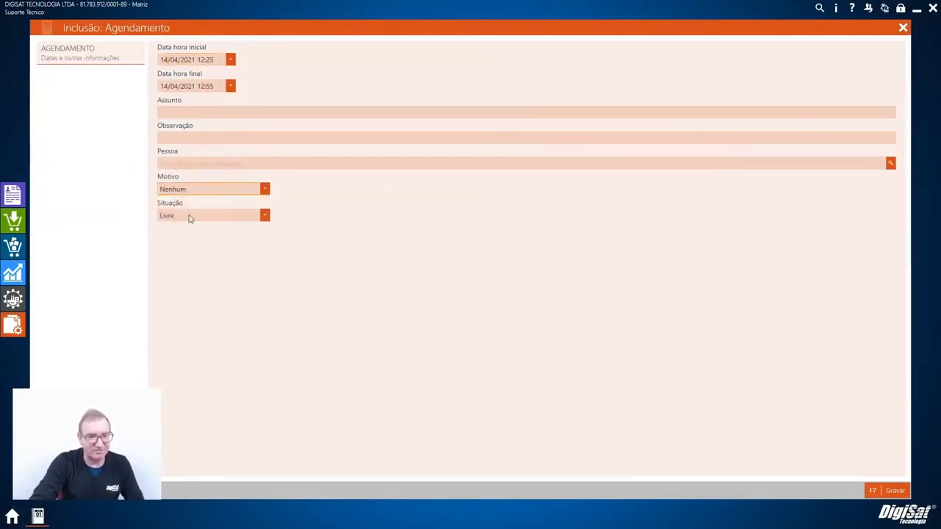
{"action": "left_click", "coordinate": [189, 216]}
{"action": "left_click", "coordinate": [189, 226]}
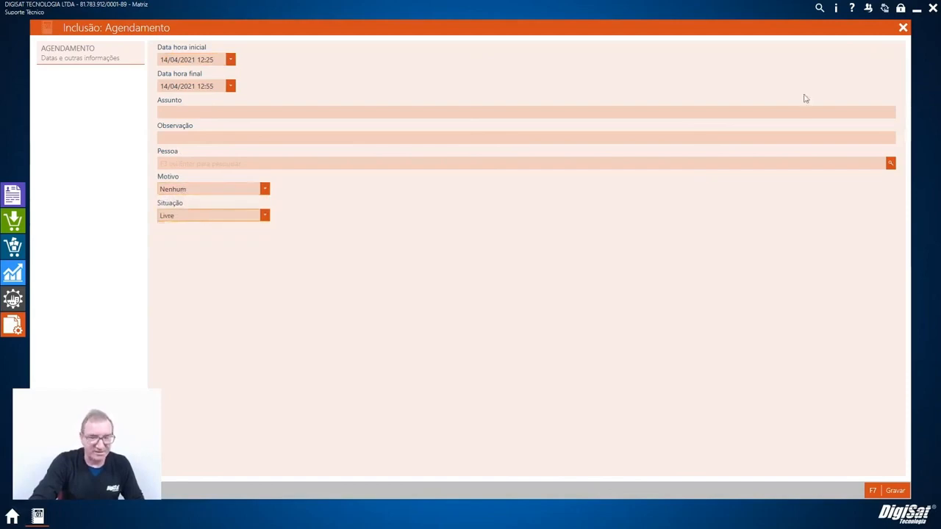
{"action": "left_click", "coordinate": [903, 28]}
{"action": "left_click", "coordinate": [576, 353]}
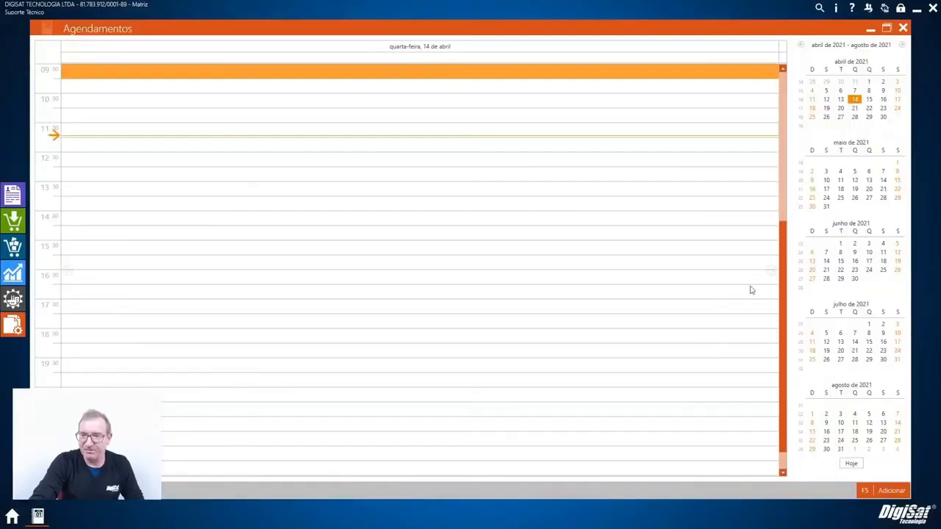
- Browse the day schedules for 10, 20, 21 and 22 April 2021 in the calendar, then close Agendamentos
{"action": "left_click", "coordinate": [842, 109]}
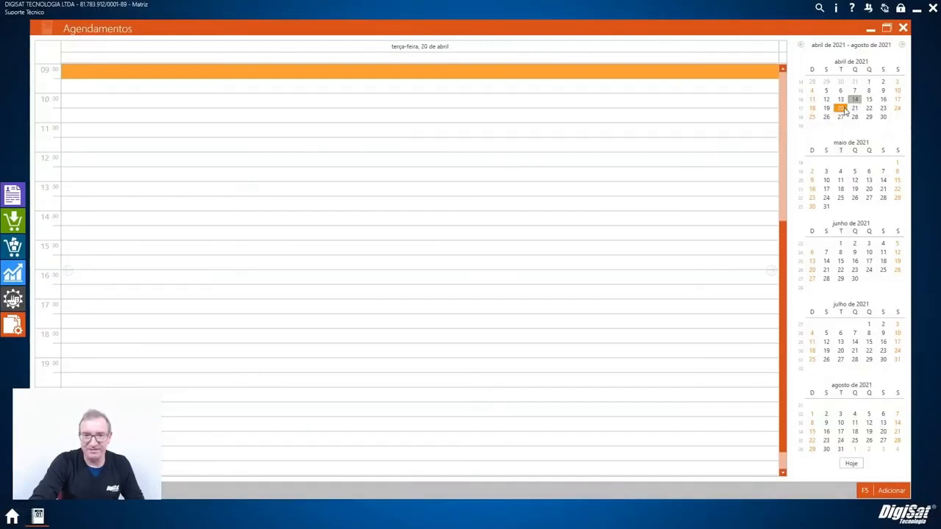
{"action": "scroll", "coordinate": [719, 273], "scroll_direction": "up", "scroll_amount": 3}
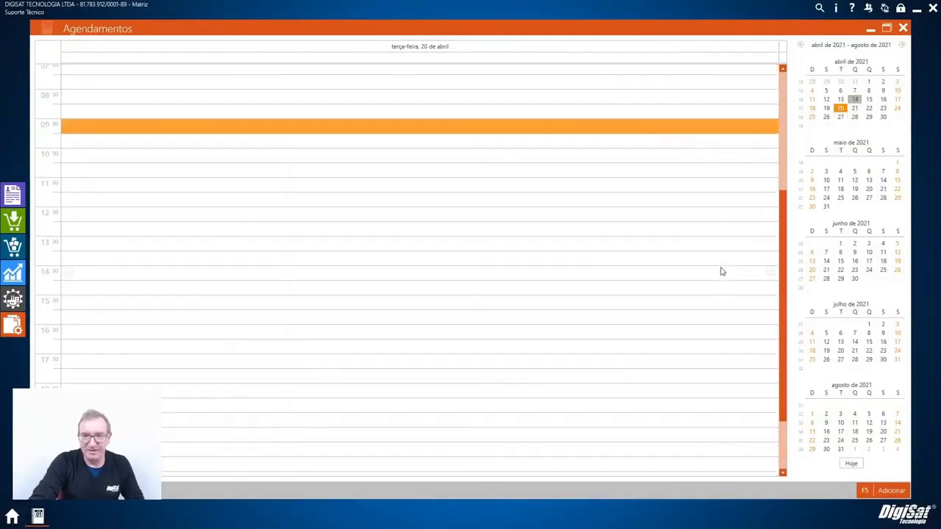
{"action": "left_click_drag", "start_coordinate": [784, 240], "coordinate": [782, 132]}
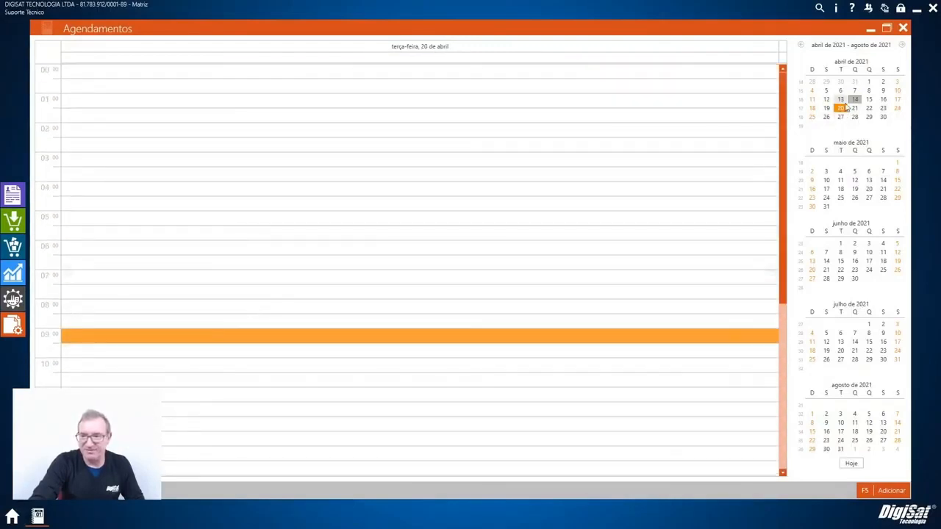
{"action": "left_click", "coordinate": [897, 90]}
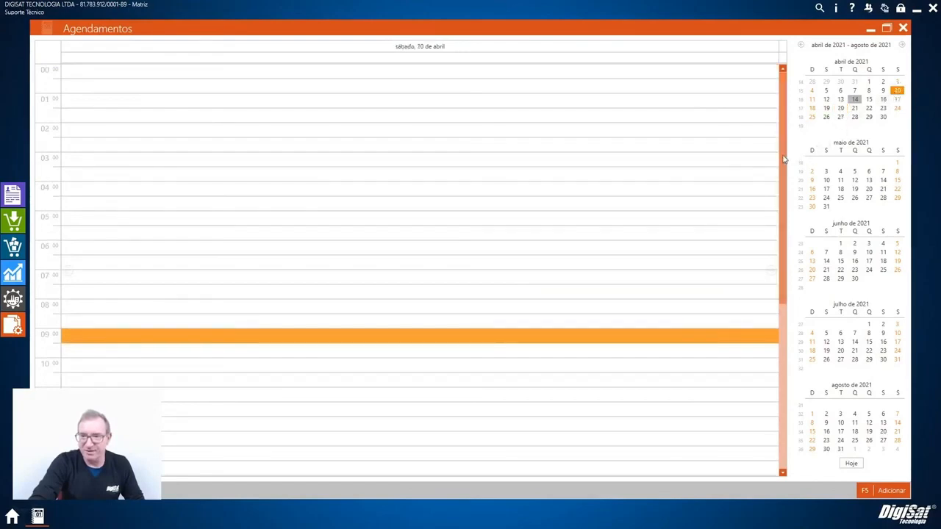
{"action": "left_click_drag", "start_coordinate": [785, 160], "coordinate": [785, 328]}
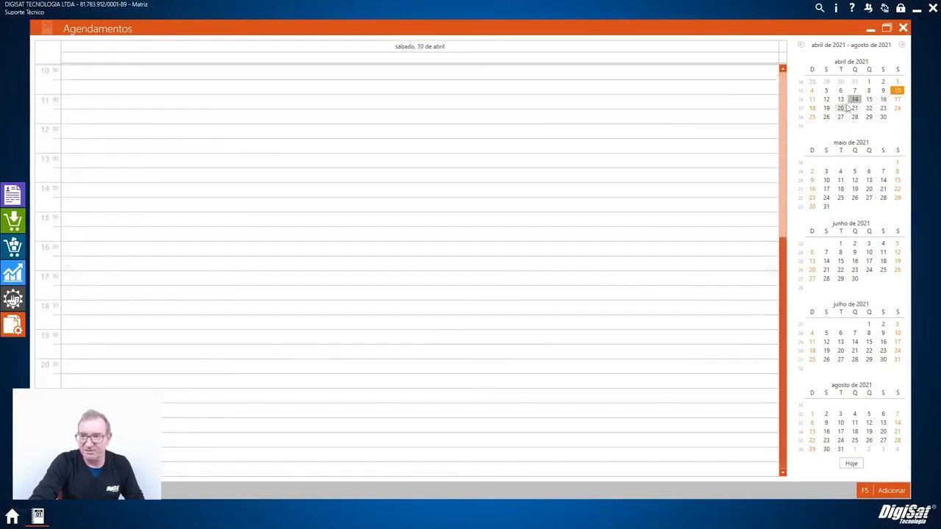
{"action": "left_click", "coordinate": [843, 108]}
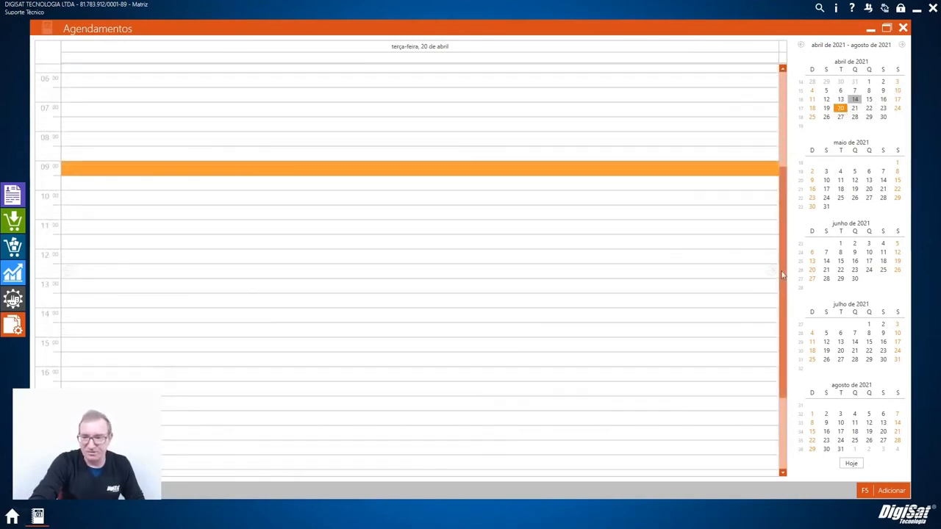
{"action": "left_click_drag", "start_coordinate": [784, 287], "coordinate": [782, 357]}
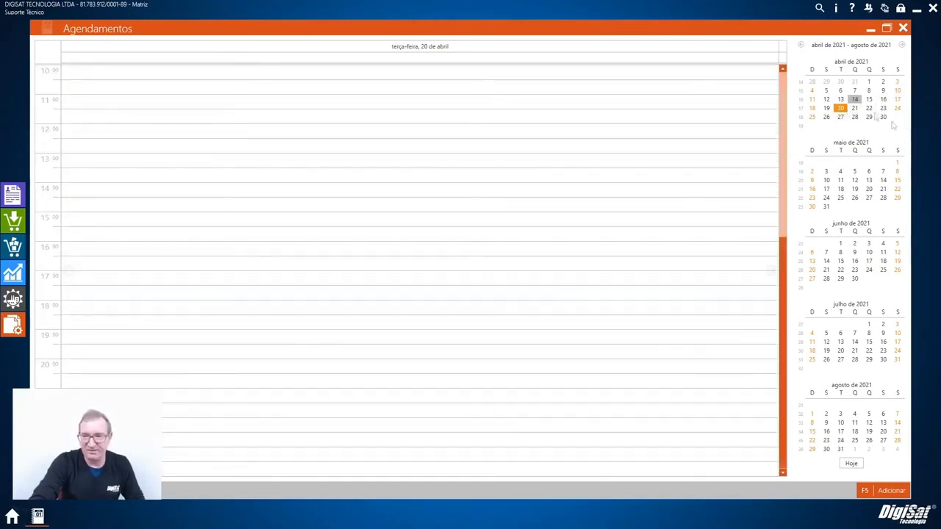
{"action": "left_click", "coordinate": [855, 108]}
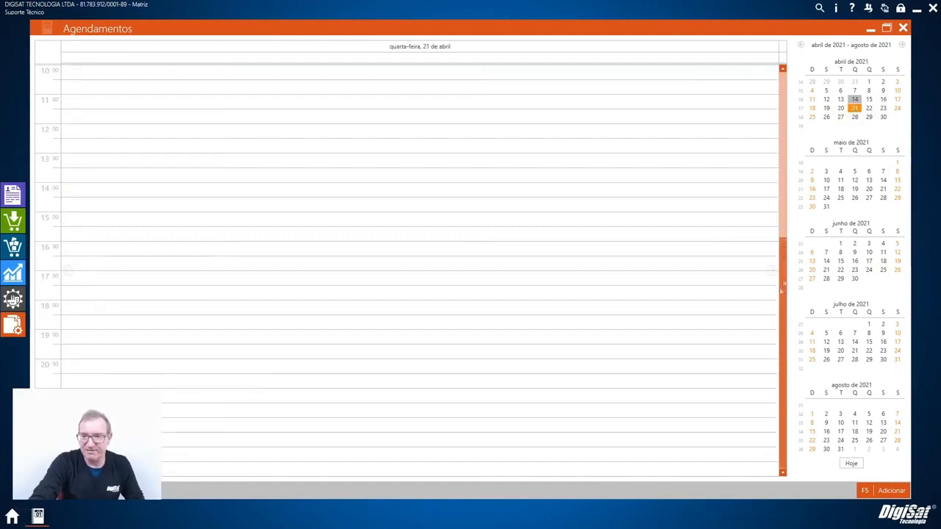
{"action": "left_click", "coordinate": [869, 108]}
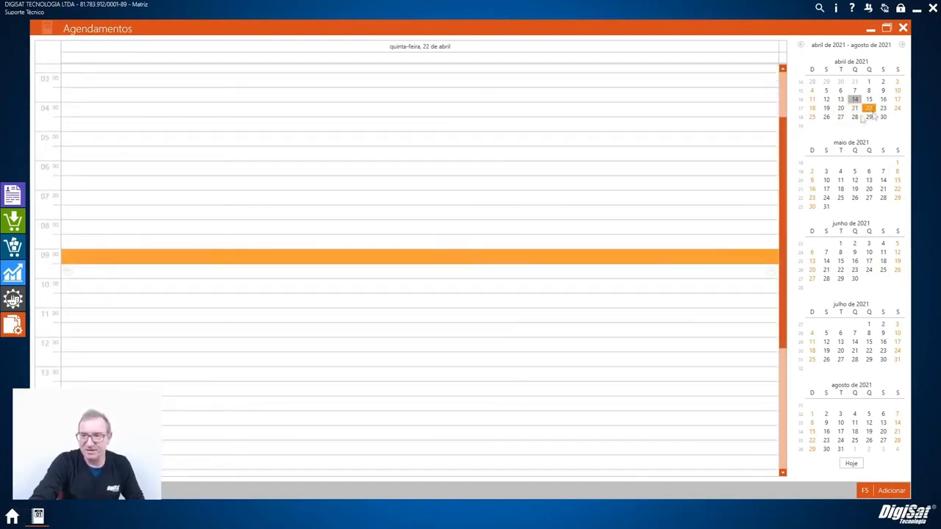
{"action": "left_click", "coordinate": [903, 28]}
- Open Alterações rápidas from Auxiliares and examine the data sources, filters and updatable fields offered for Produtos/Serviços
{"action": "left_click", "coordinate": [44, 324]}
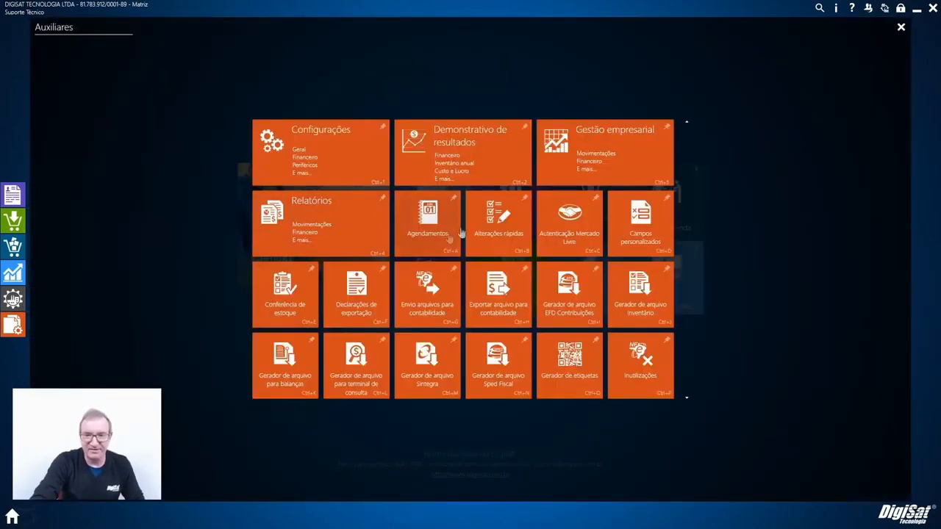
{"action": "left_click", "coordinate": [495, 243]}
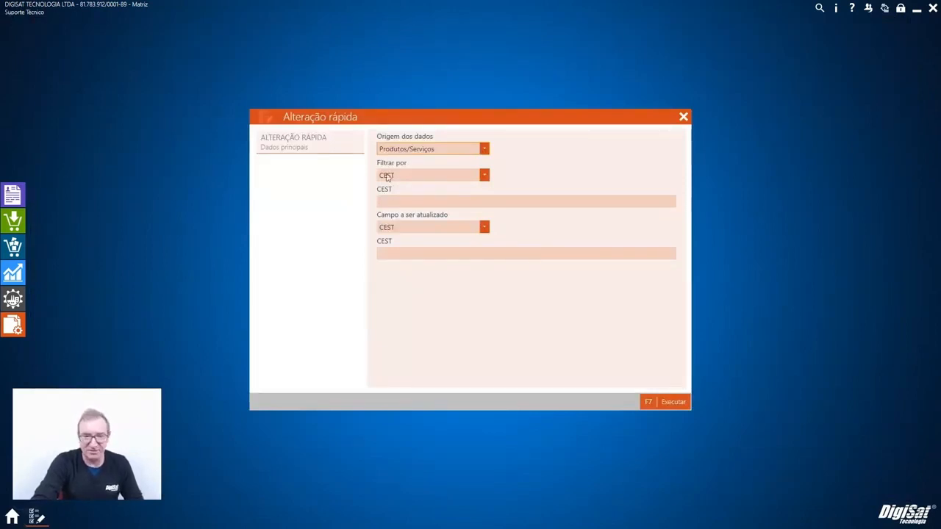
{"action": "left_click", "coordinate": [417, 151]}
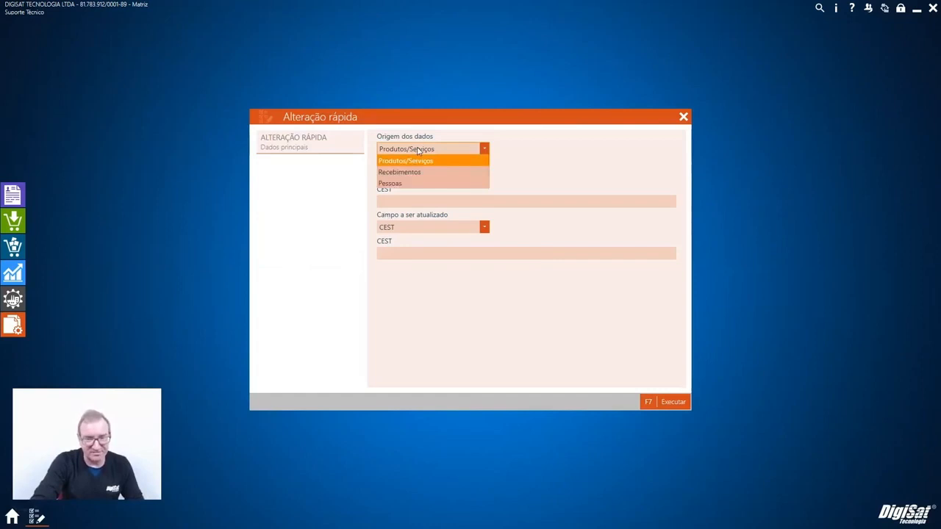
{"action": "left_click", "coordinate": [419, 150]}
{"action": "left_click", "coordinate": [419, 150]}
{"action": "left_click", "coordinate": [419, 151]}
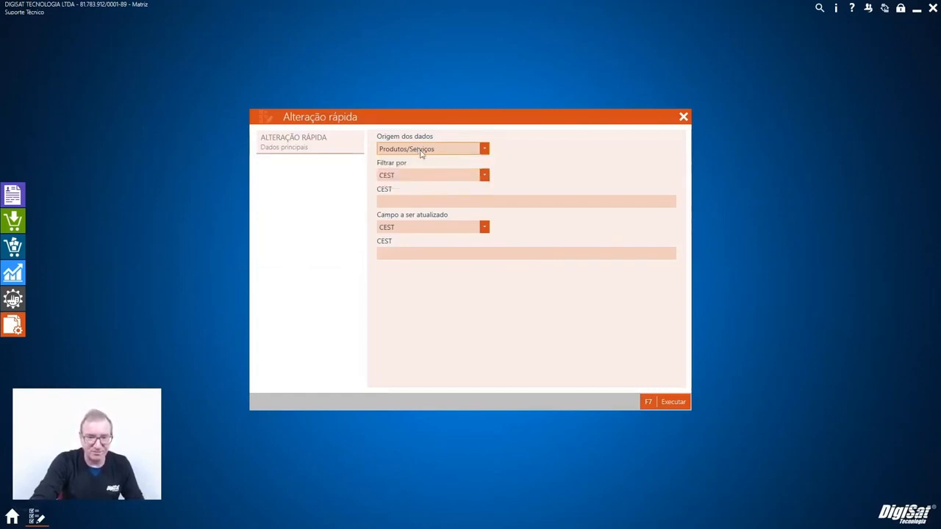
{"action": "left_click", "coordinate": [425, 173]}
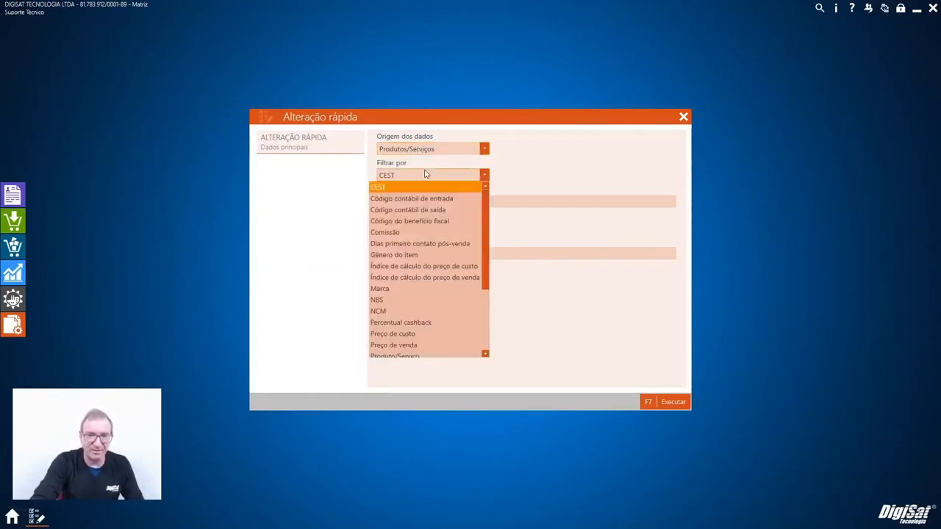
{"action": "left_click", "coordinate": [426, 174]}
{"action": "left_click", "coordinate": [423, 234]}
{"action": "left_click", "coordinate": [423, 234]}
{"action": "left_click", "coordinate": [424, 234]}
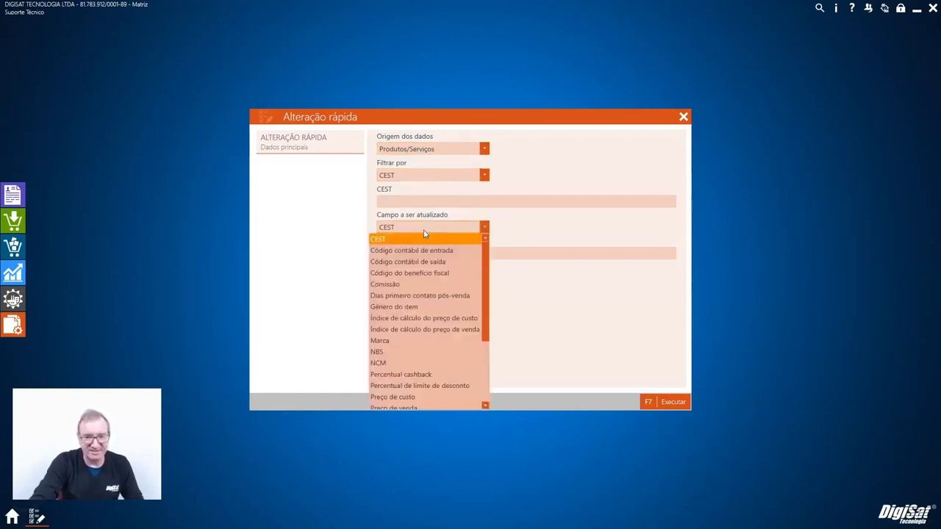
{"action": "left_click", "coordinate": [423, 234]}
{"action": "left_click", "coordinate": [423, 234]}
- Examine the quick-change fields for Recebimentos and Pessoas, try executing the Pessoas change, and close the form
{"action": "left_click", "coordinate": [430, 151]}
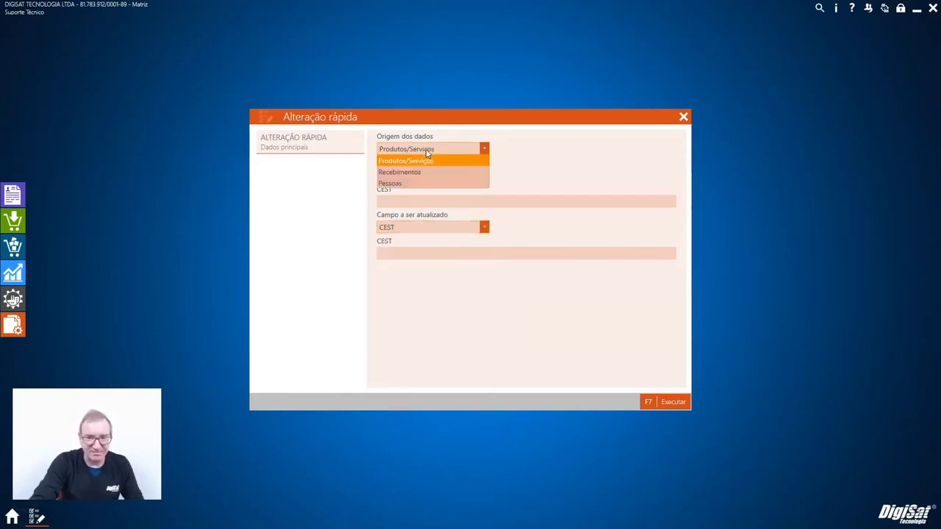
{"action": "left_click", "coordinate": [421, 174]}
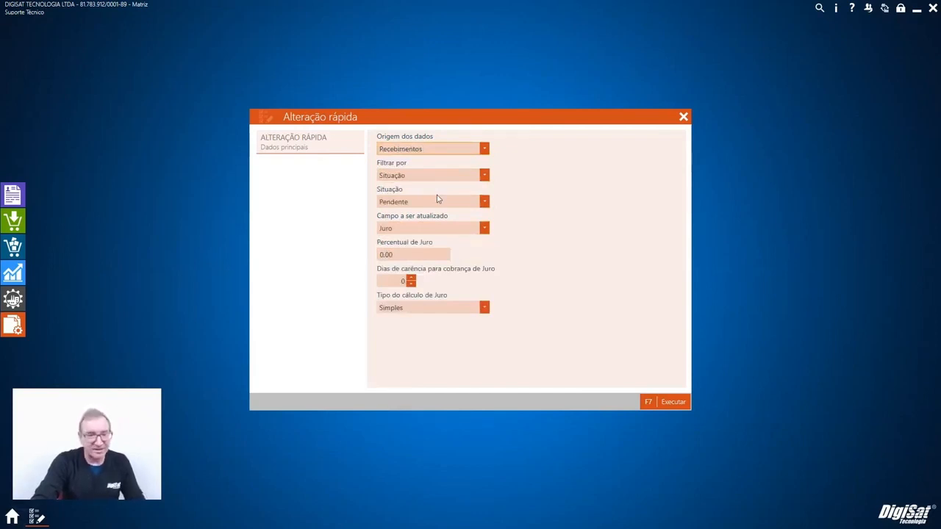
{"action": "left_click", "coordinate": [442, 152]}
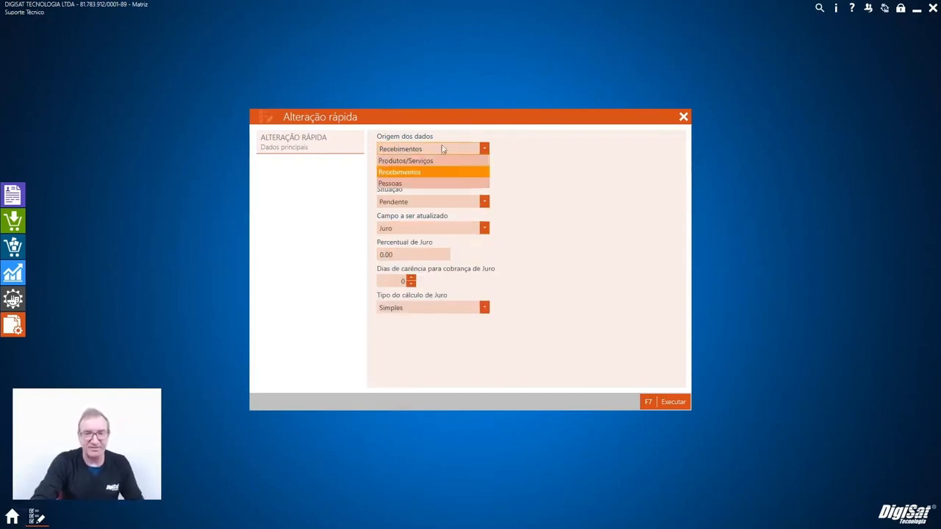
{"action": "left_click", "coordinate": [418, 184]}
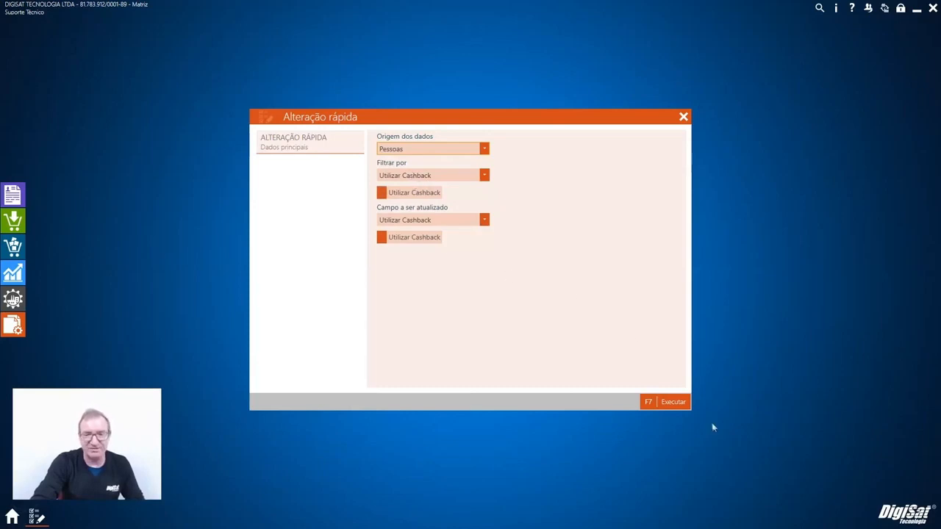
{"action": "left_click", "coordinate": [652, 404]}
{"action": "left_click", "coordinate": [537, 352]}
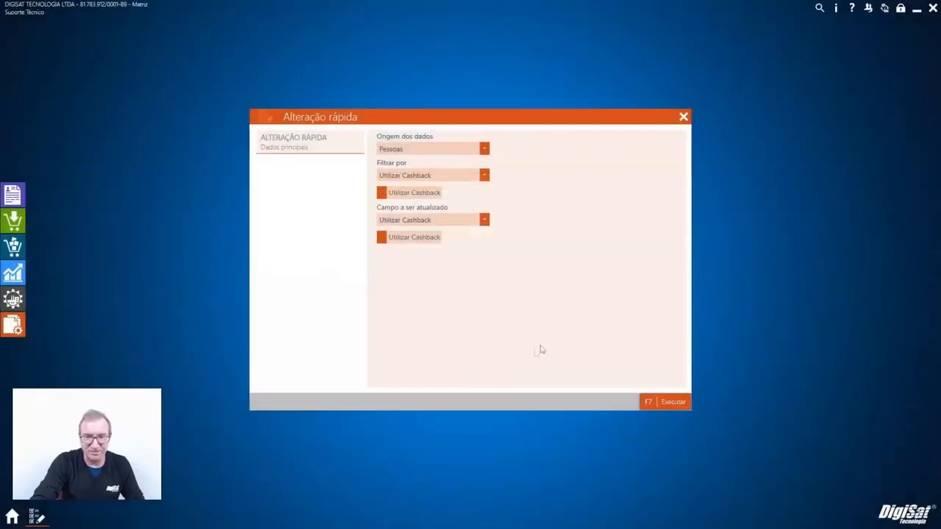
{"action": "left_click", "coordinate": [683, 117]}
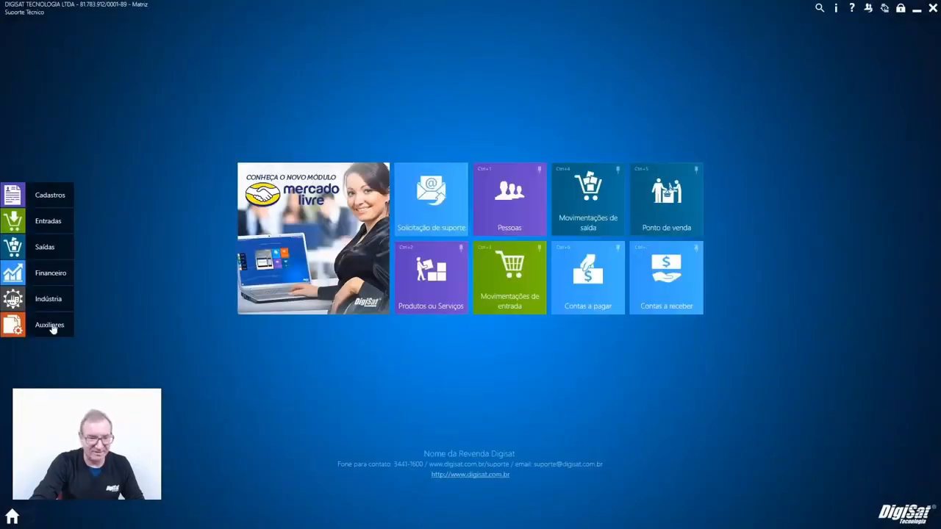
- Open Autenticação Mercado Livre from Auxiliares to view the authorized user, close it, and return to Auxiliares
{"action": "left_click", "coordinate": [53, 329]}
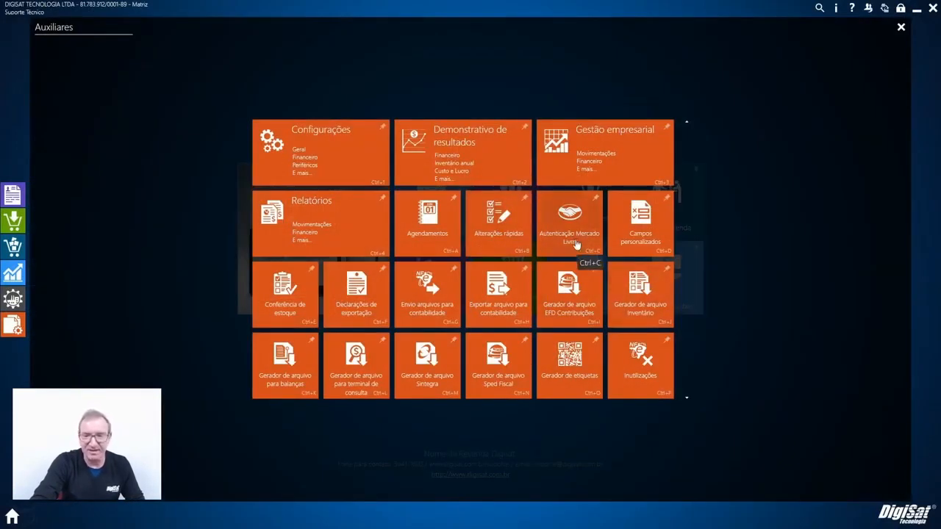
{"action": "left_click", "coordinate": [577, 244]}
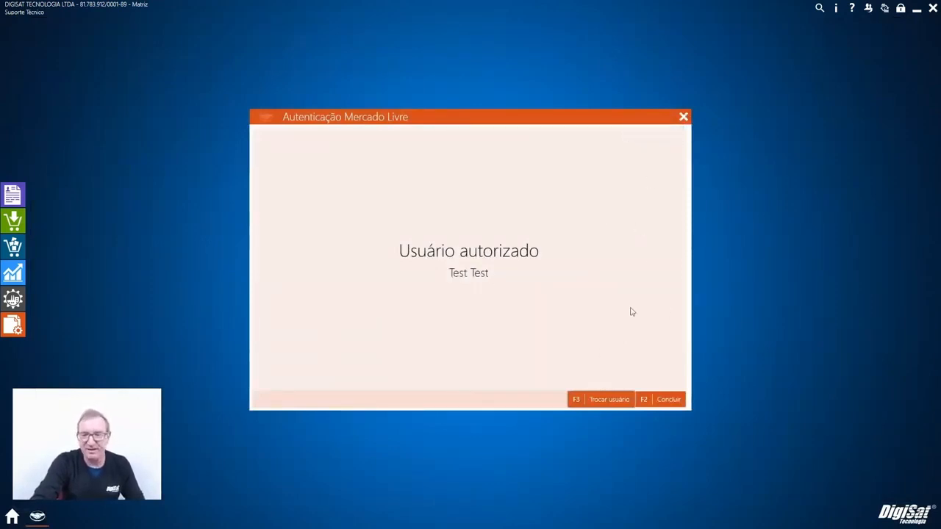
{"action": "left_click", "coordinate": [684, 117]}
{"action": "left_click", "coordinate": [29, 328]}
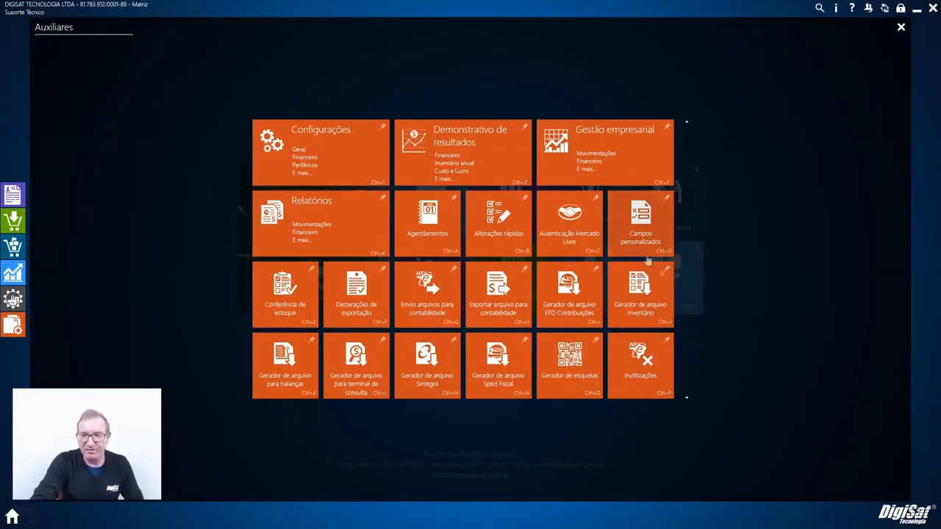
- Open Campos personalizados, examine a new field form with type Texto and module DAV-OS, and close it without saving
{"action": "left_click", "coordinate": [638, 234]}
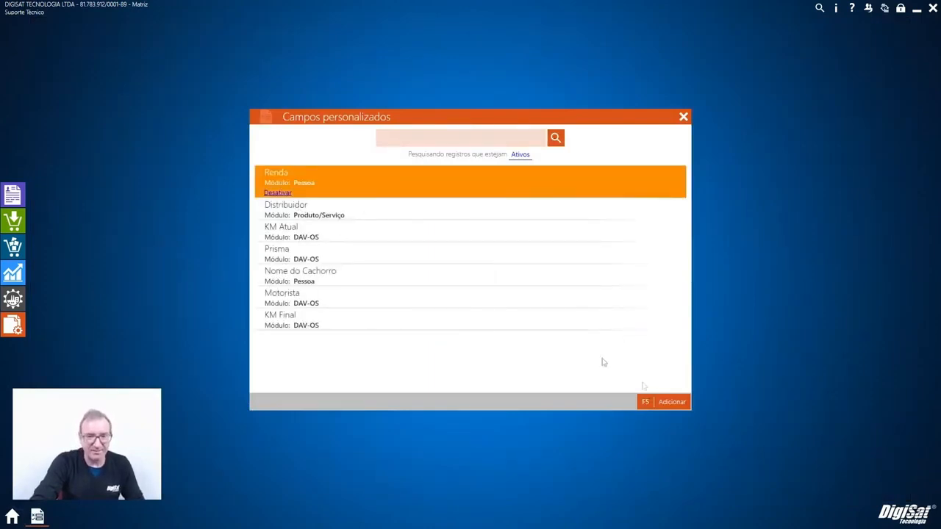
{"action": "left_click", "coordinate": [671, 403]}
{"action": "left_click", "coordinate": [442, 175]}
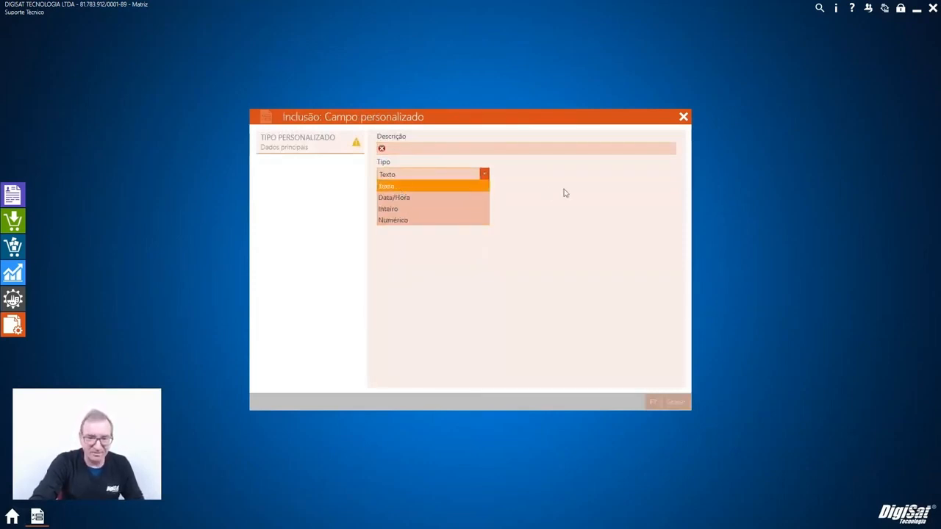
{"action": "left_click", "coordinate": [434, 186]}
{"action": "left_click", "coordinate": [449, 201]}
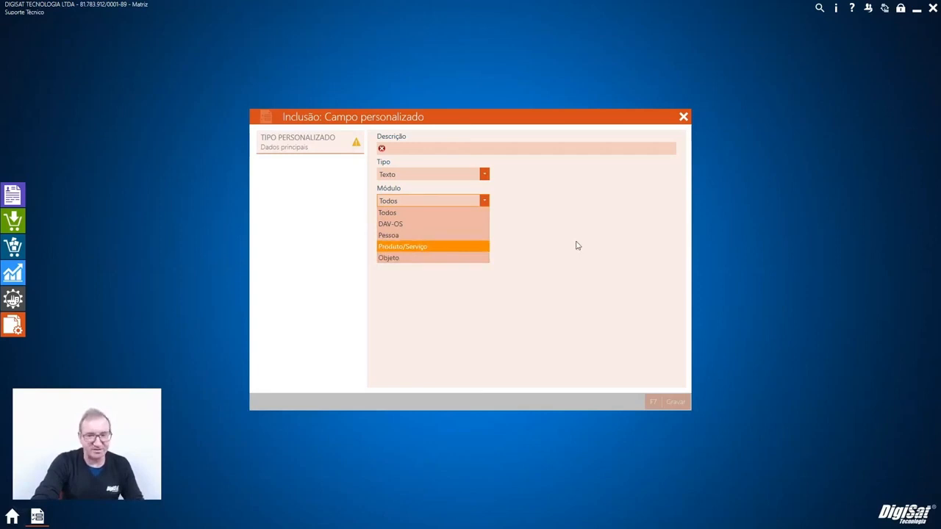
{"action": "left_click", "coordinate": [415, 224]}
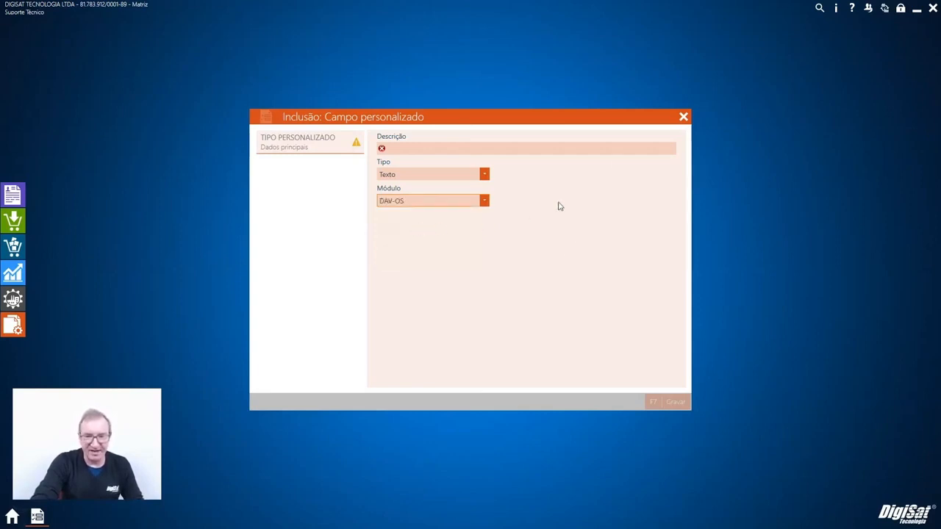
{"action": "left_click", "coordinate": [684, 120]}
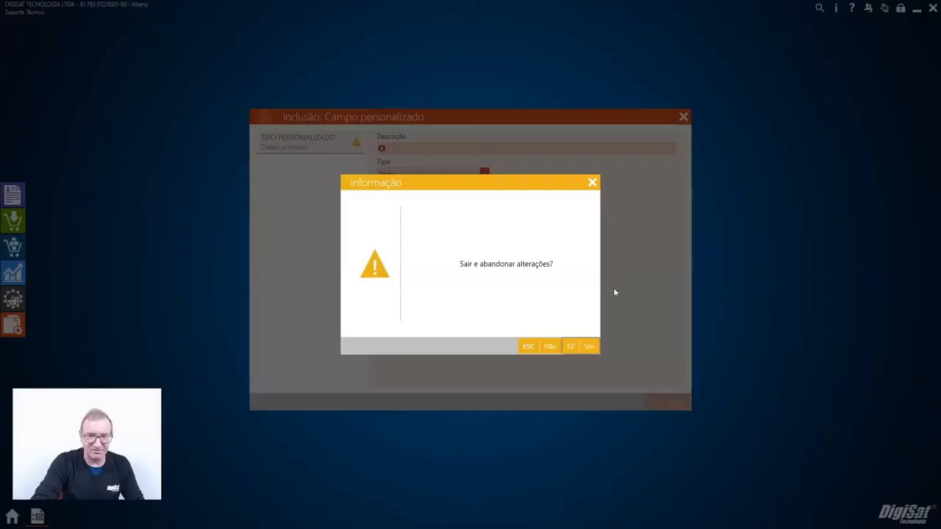
{"action": "left_click", "coordinate": [577, 347]}
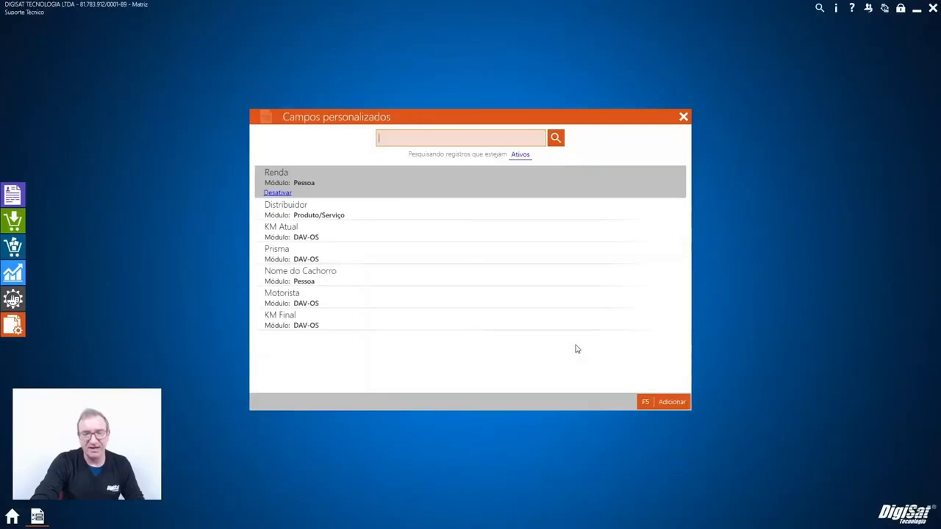
{"action": "left_click", "coordinate": [683, 118]}
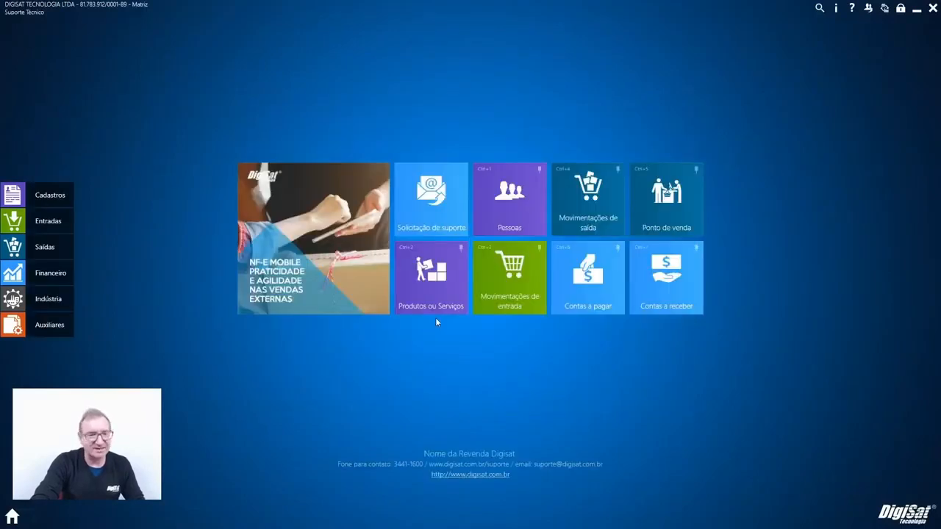
- Open Conferência de estoque from Auxiliares, view the blank stock check form with its physical quantity field, and close the form
{"action": "left_click", "coordinate": [55, 254]}
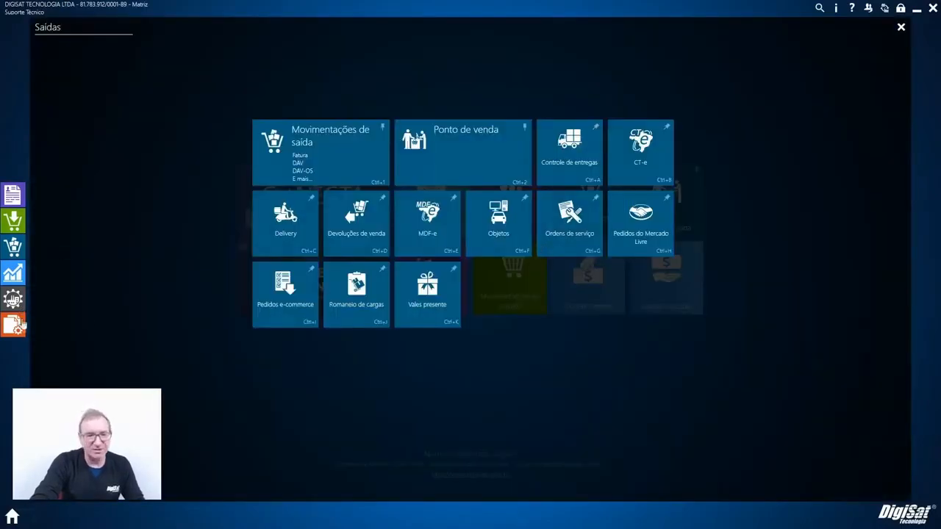
{"action": "left_click", "coordinate": [21, 325]}
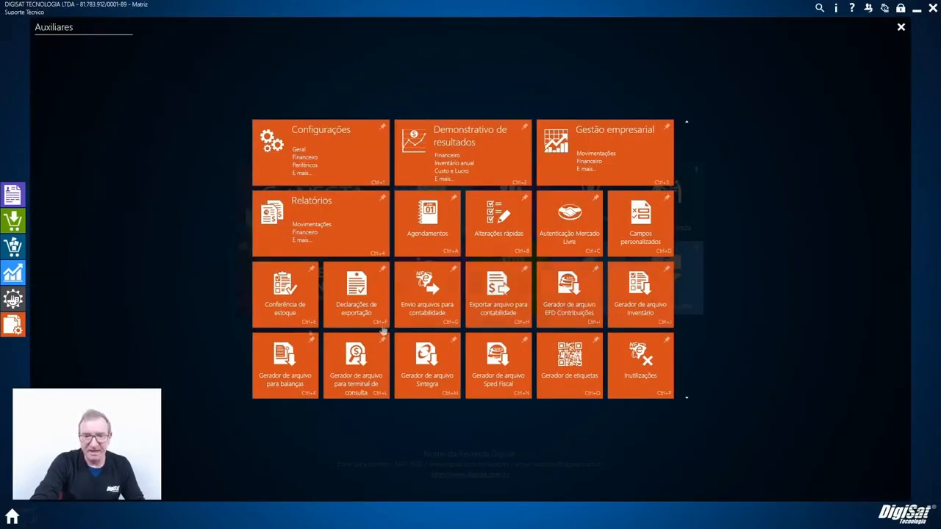
{"action": "left_click", "coordinate": [286, 311]}
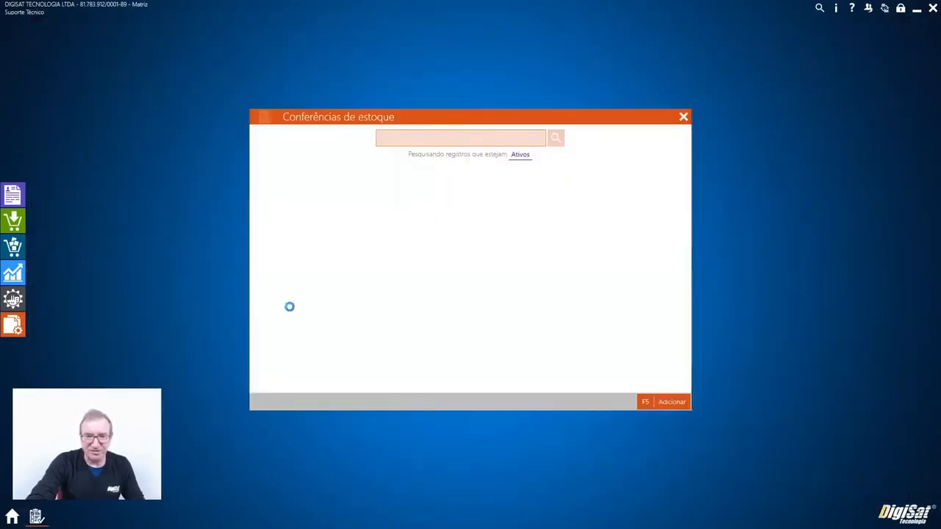
{"action": "left_click", "coordinate": [660, 406]}
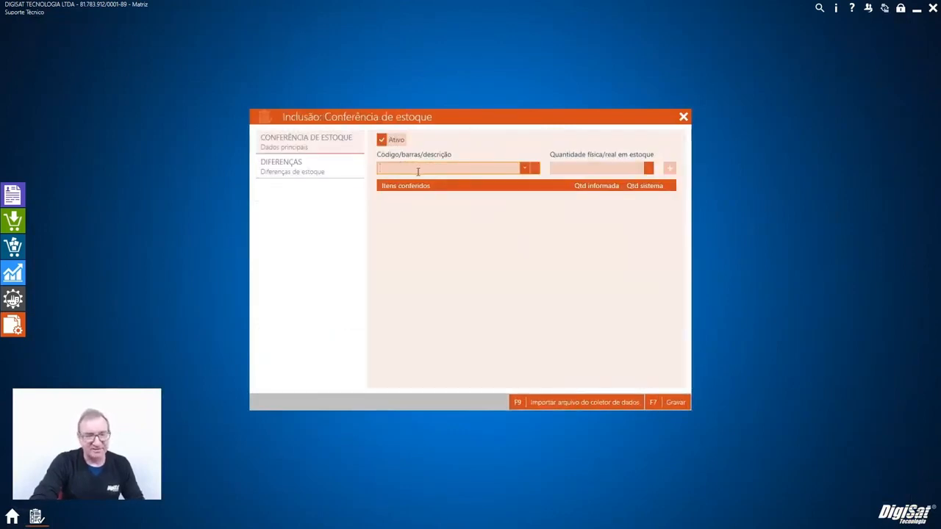
{"action": "left_click", "coordinate": [609, 168]}
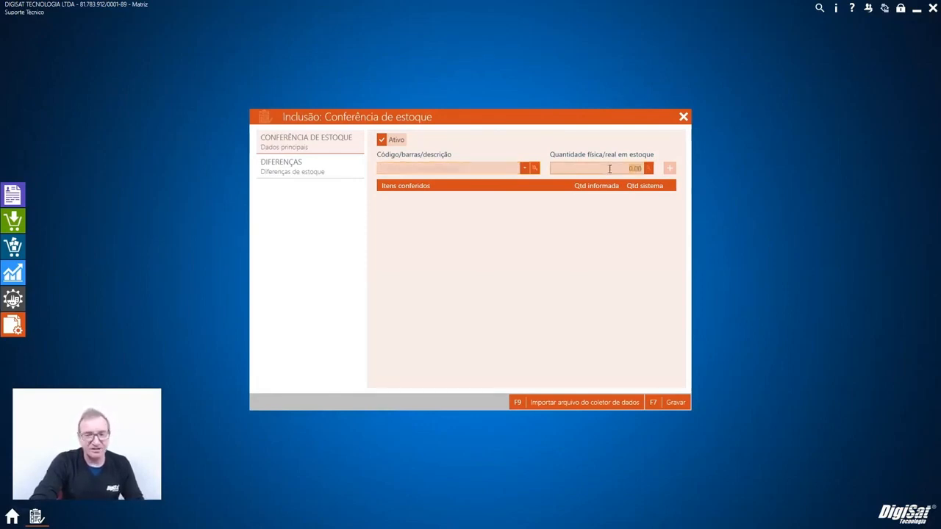
{"action": "left_click", "coordinate": [683, 117]}
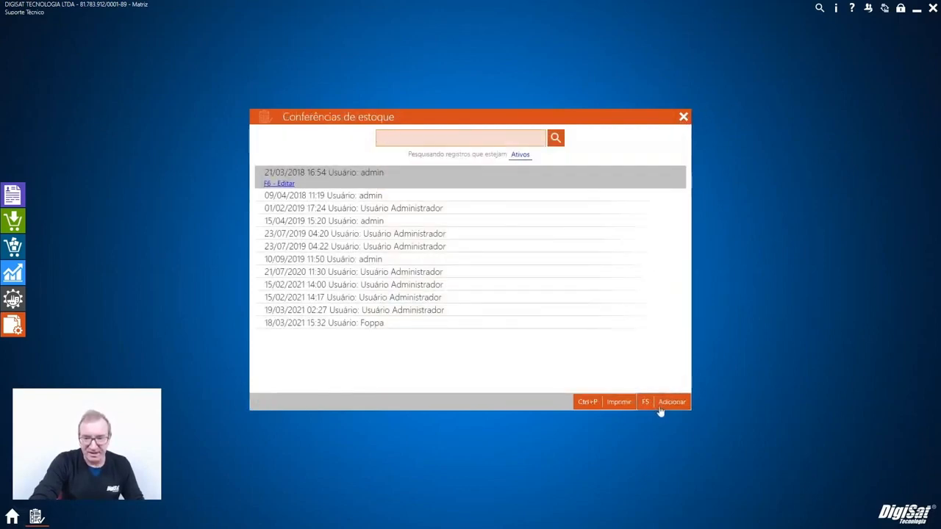
- Open the 18/03/2021 15:32 stock check, examine its counted items and stock differences, and close Conferências de estoque
{"action": "left_click", "coordinate": [290, 328]}
{"action": "double_click", "coordinate": [479, 318]}
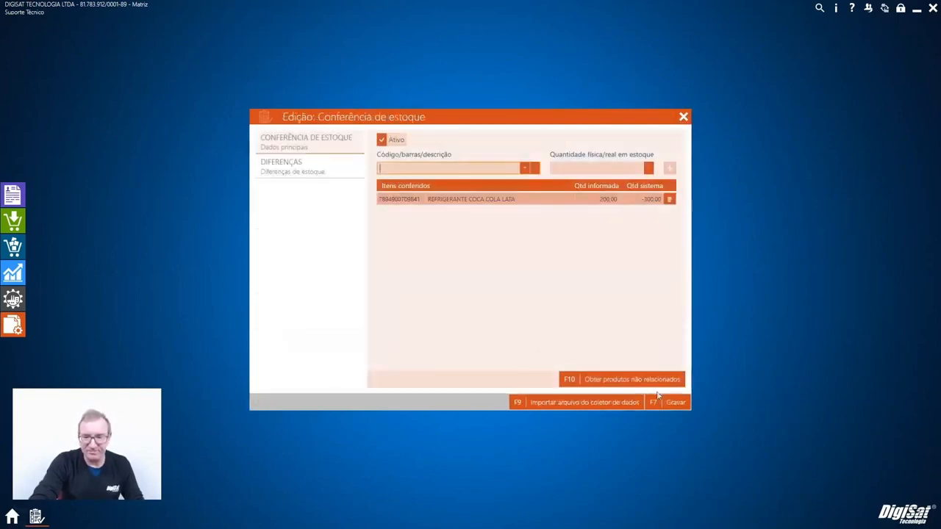
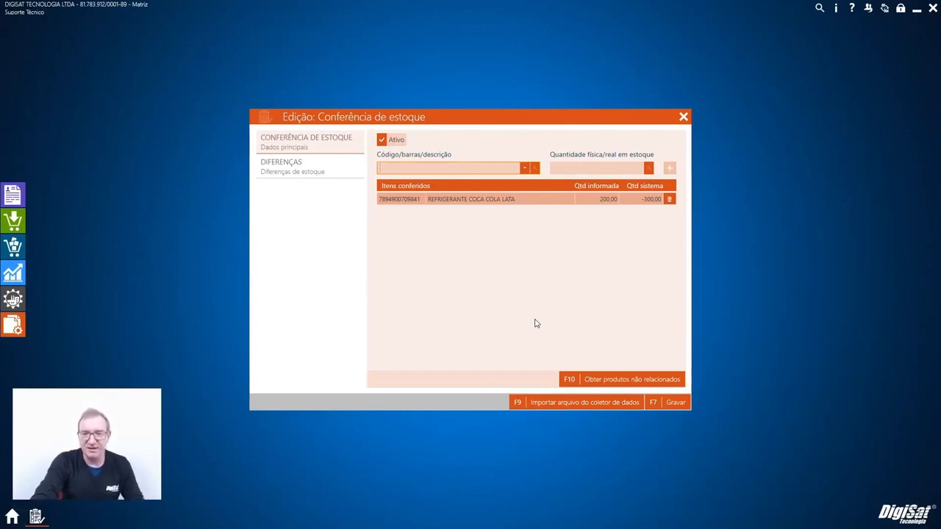
{"action": "left_click", "coordinate": [525, 202]}
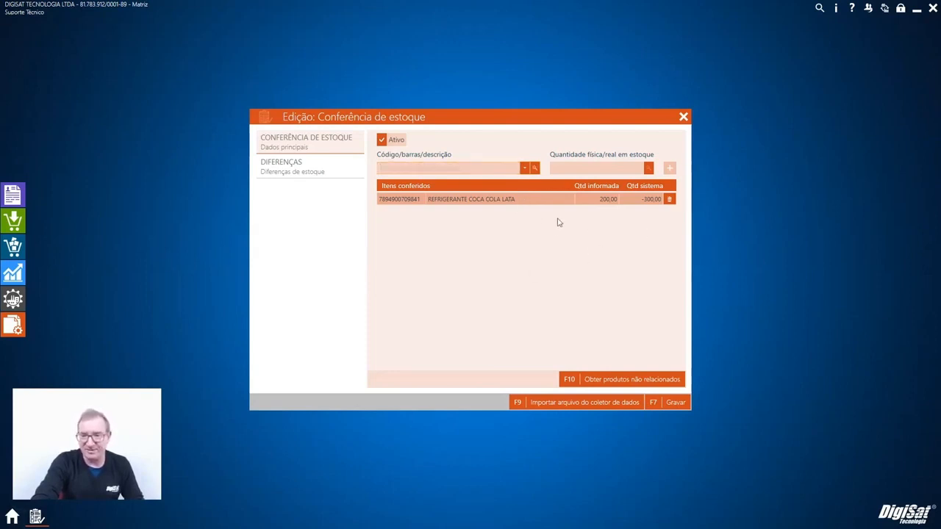
{"action": "left_click", "coordinate": [318, 167]}
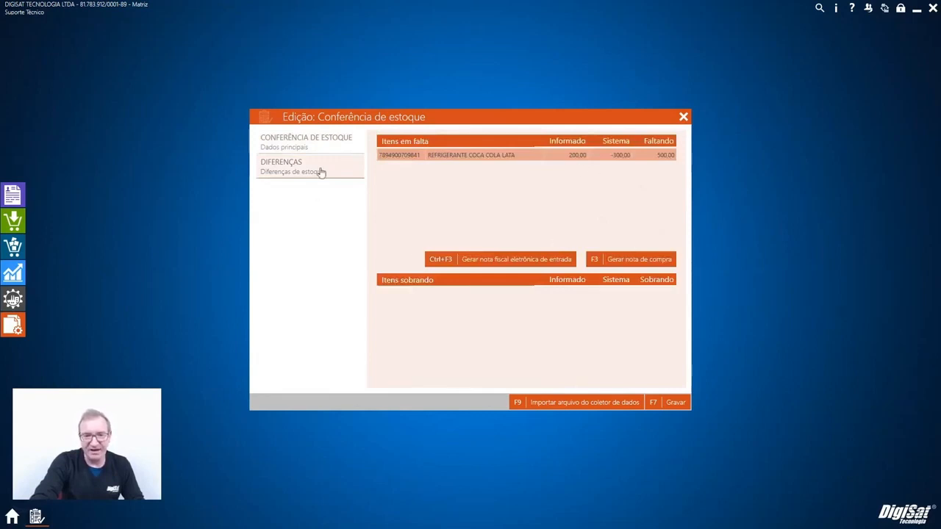
{"action": "left_click", "coordinate": [312, 147]}
{"action": "left_click", "coordinate": [297, 175]}
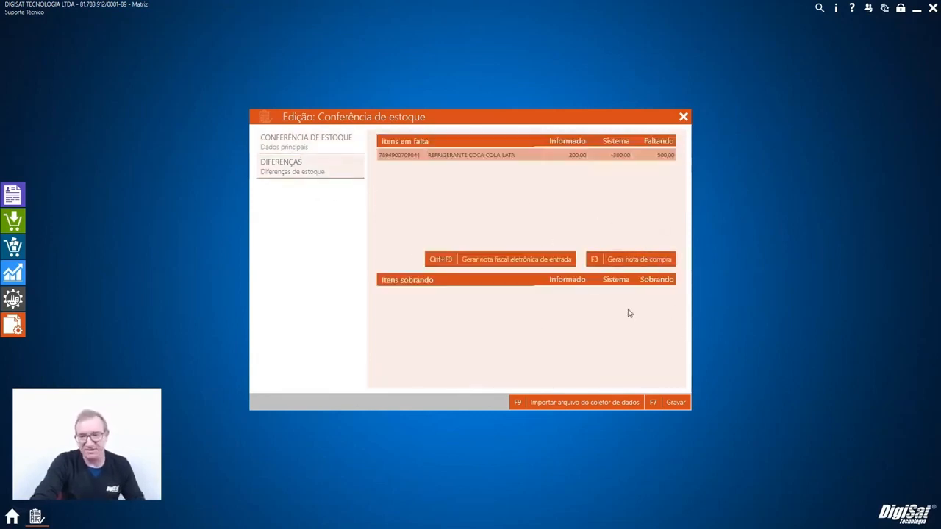
{"action": "left_click", "coordinate": [683, 116]}
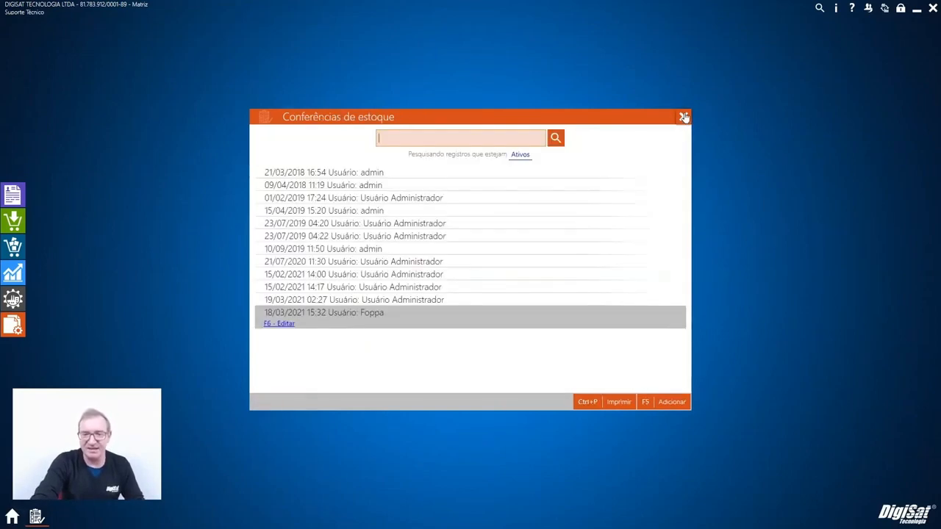
{"action": "left_click", "coordinate": [683, 116]}
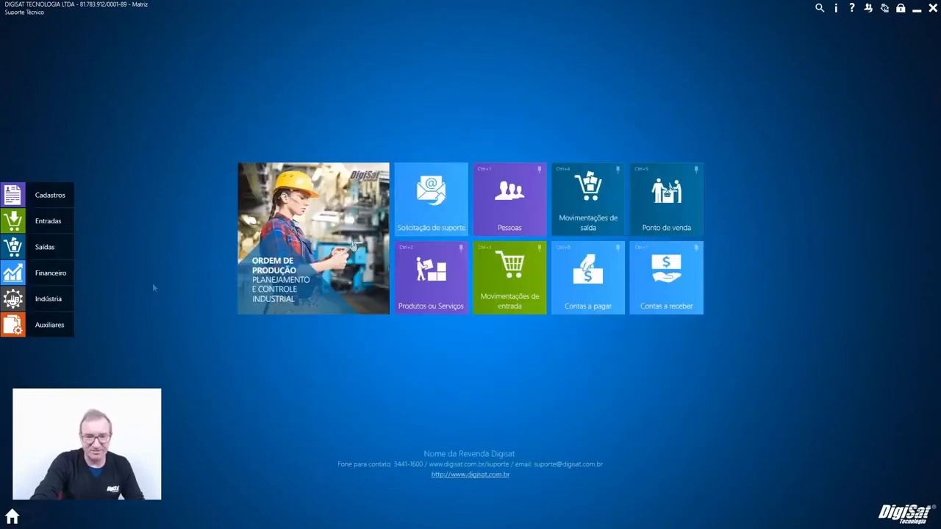
- Open Declarações de exportação from Auxiliares, examine a new declaration's document types and export invoices section, and close it without saving
{"action": "left_click", "coordinate": [50, 329]}
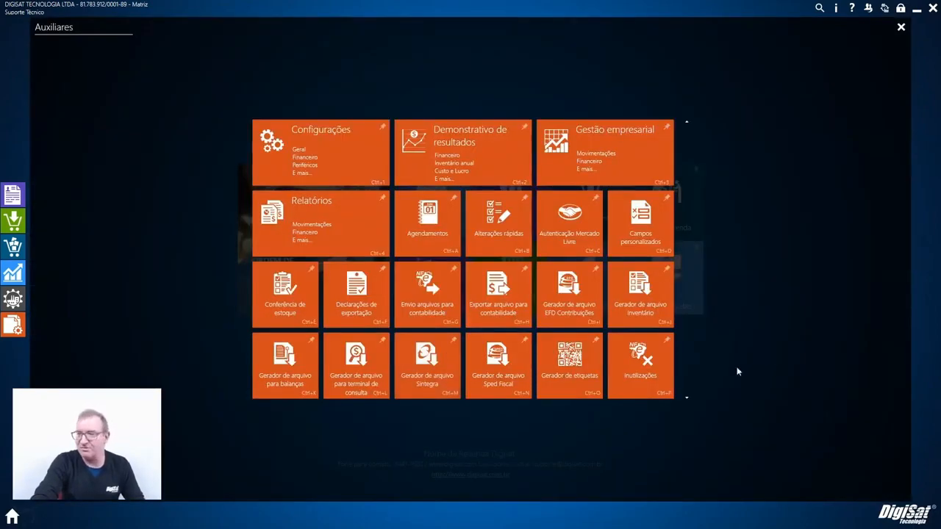
{"action": "left_click", "coordinate": [348, 319]}
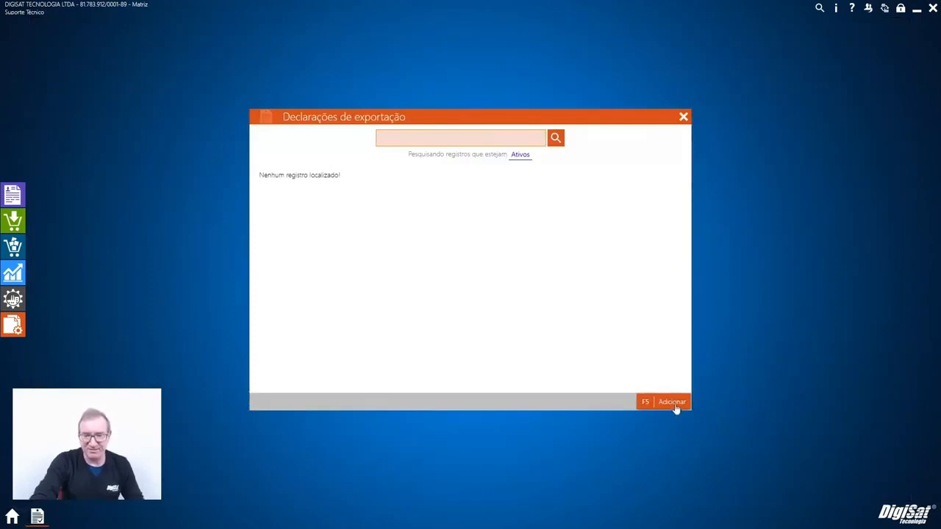
{"action": "key", "text": "F5"}
{"action": "left_click", "coordinate": [432, 169]}
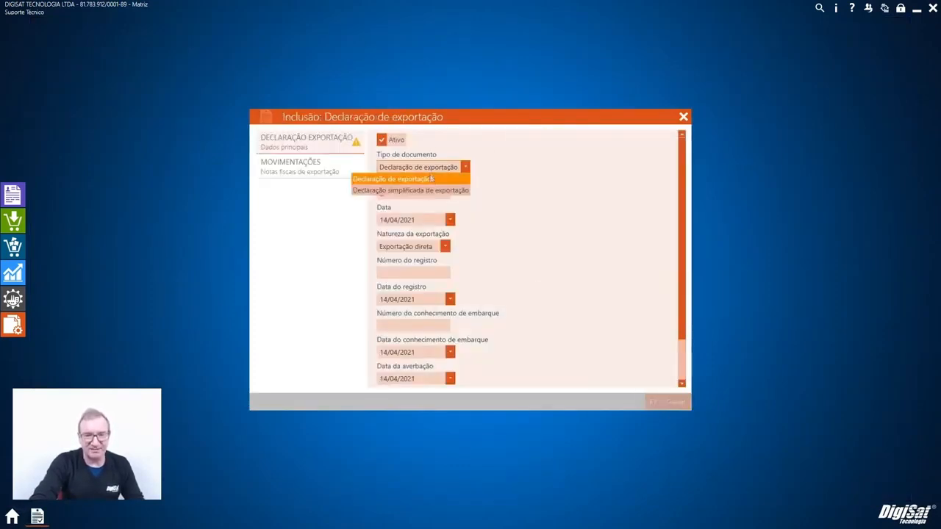
{"action": "left_click", "coordinate": [427, 191]}
{"action": "left_click", "coordinate": [329, 176]}
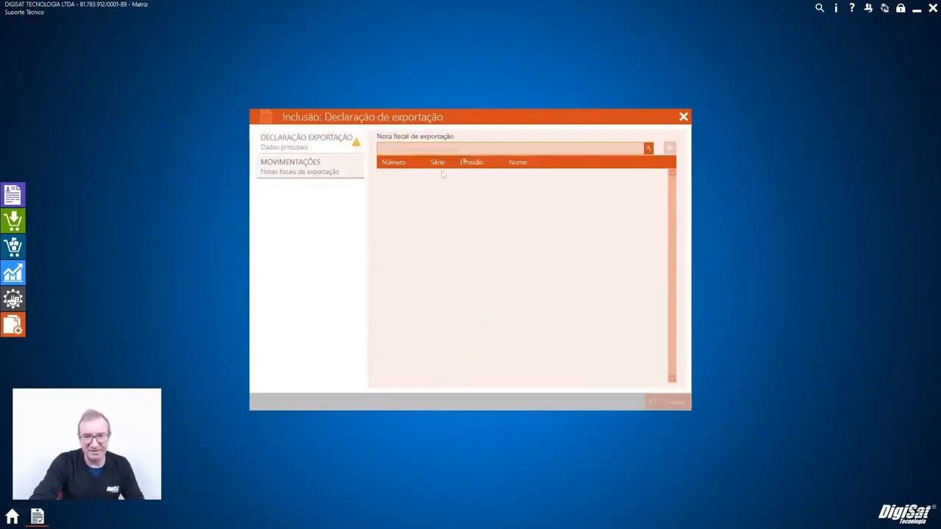
{"action": "left_click", "coordinate": [684, 116]}
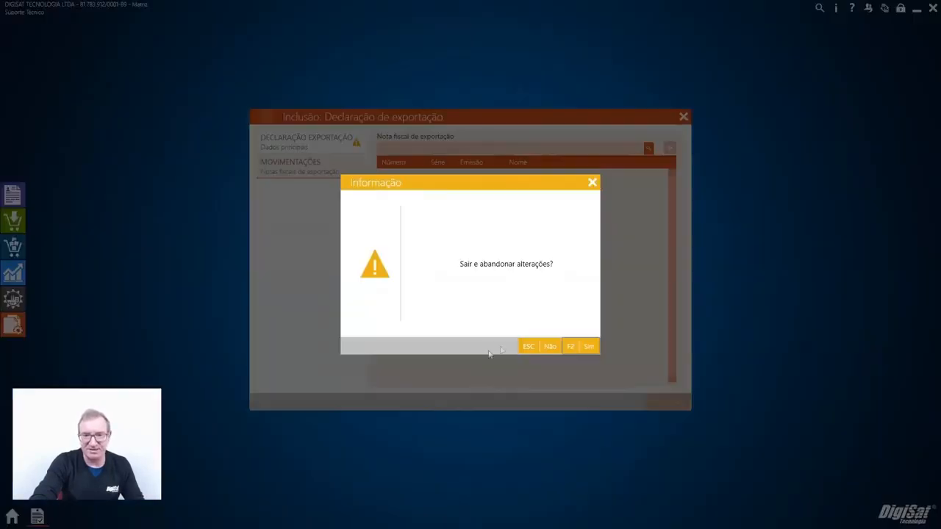
{"action": "left_click", "coordinate": [588, 348]}
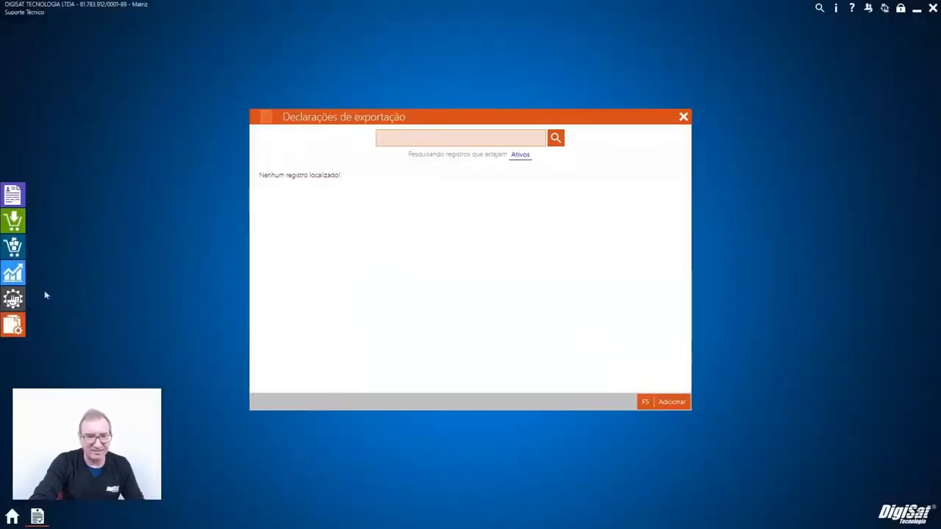
{"action": "left_click", "coordinate": [12, 325]}
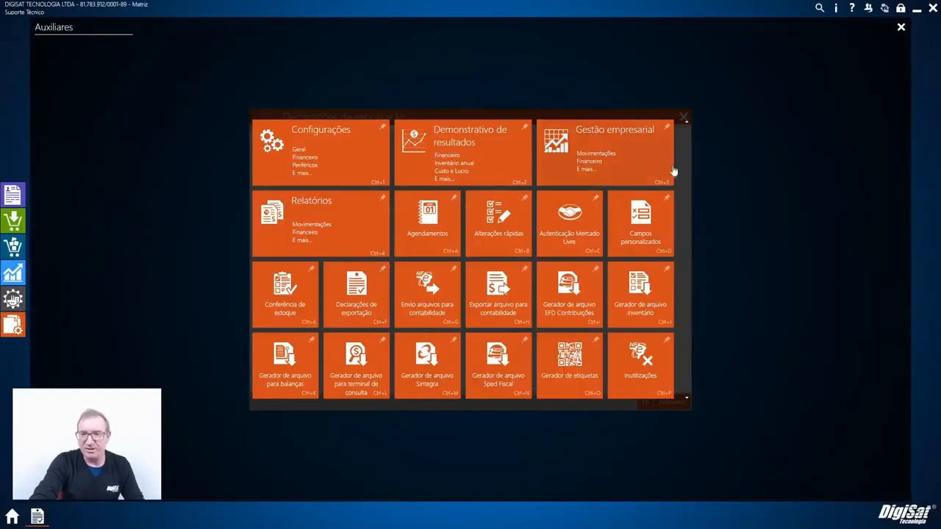
{"action": "left_click", "coordinate": [902, 32]}
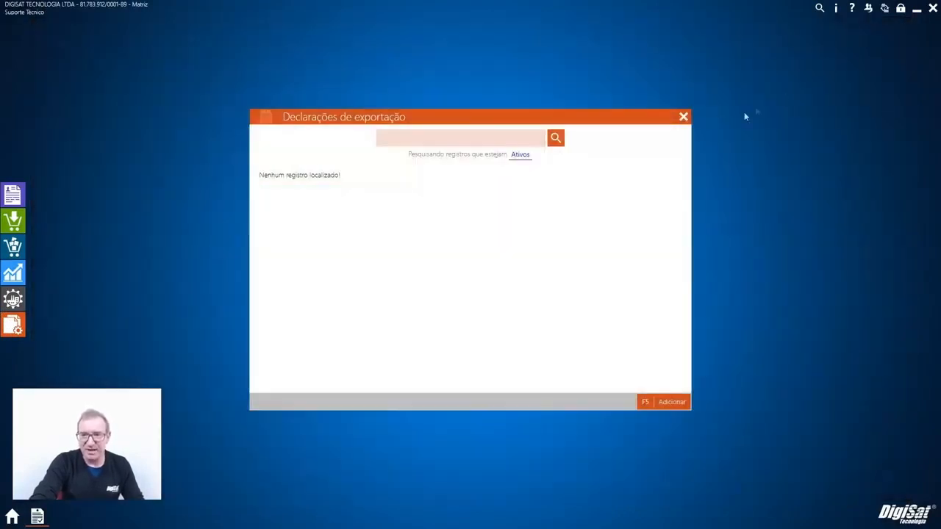
{"action": "left_click", "coordinate": [684, 118]}
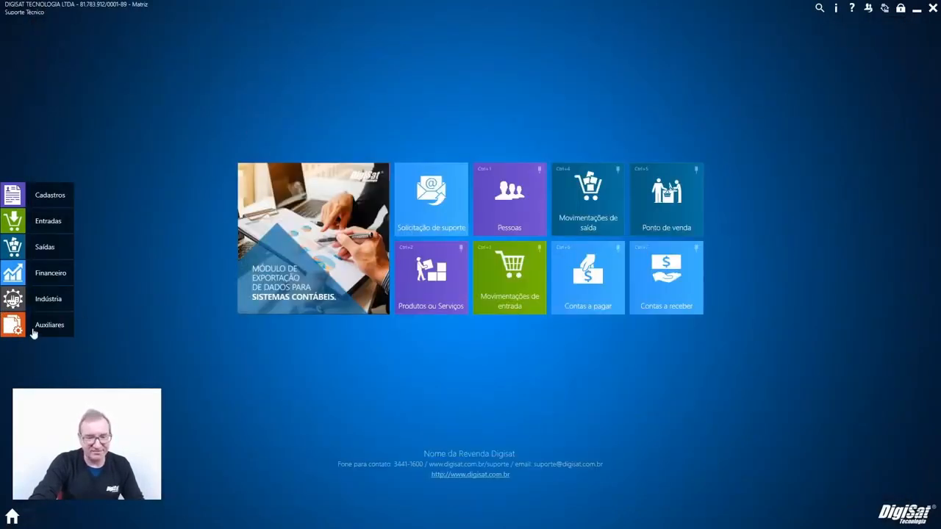
- Open Envio arquivos para contabilidade from Auxiliares, check for missing XMLs for 03/2021, and close the form
{"action": "left_click", "coordinate": [32, 331]}
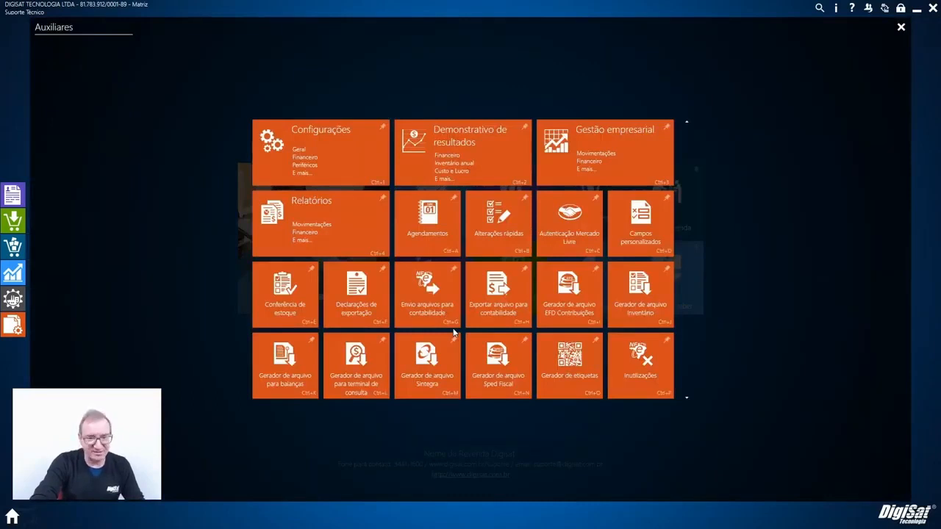
{"action": "scroll", "coordinate": [434, 361], "scroll_direction": "down", "scroll_amount": 1}
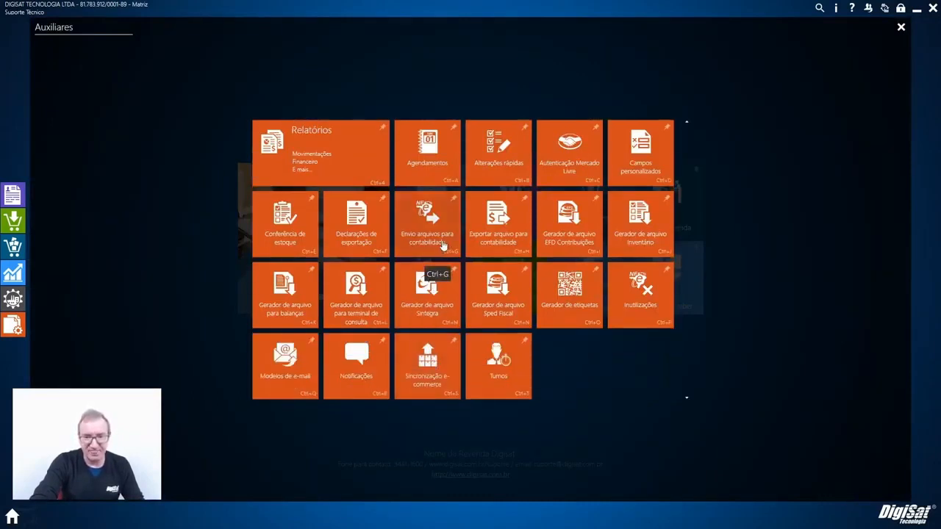
{"action": "left_click", "coordinate": [443, 245]}
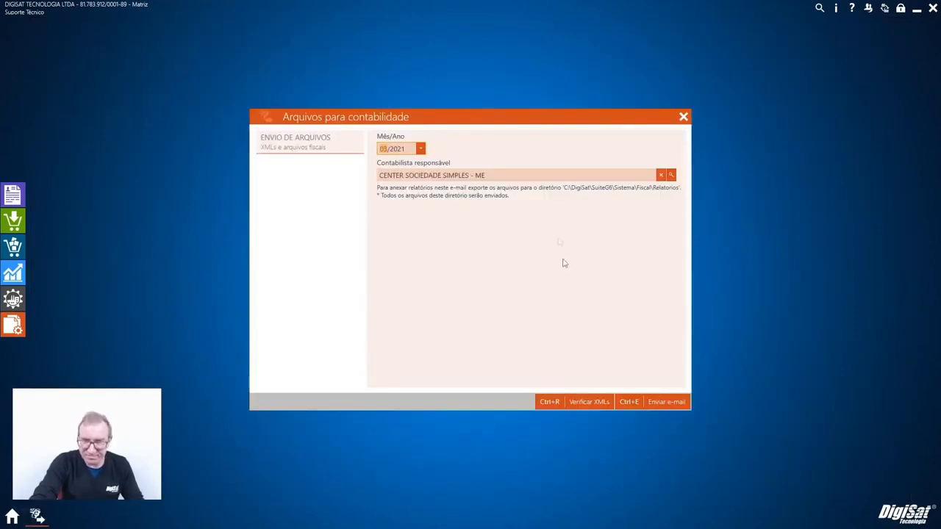
{"action": "left_click", "coordinate": [588, 403]}
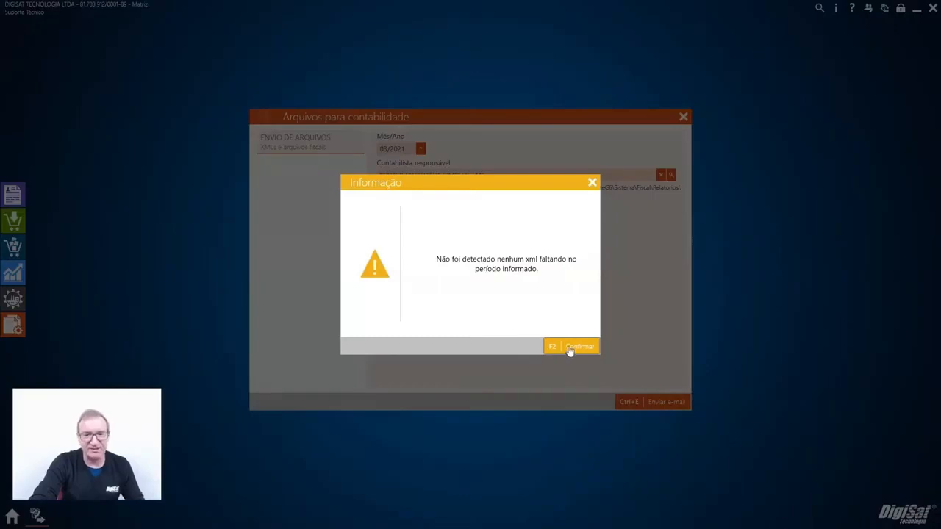
{"action": "left_click", "coordinate": [580, 347]}
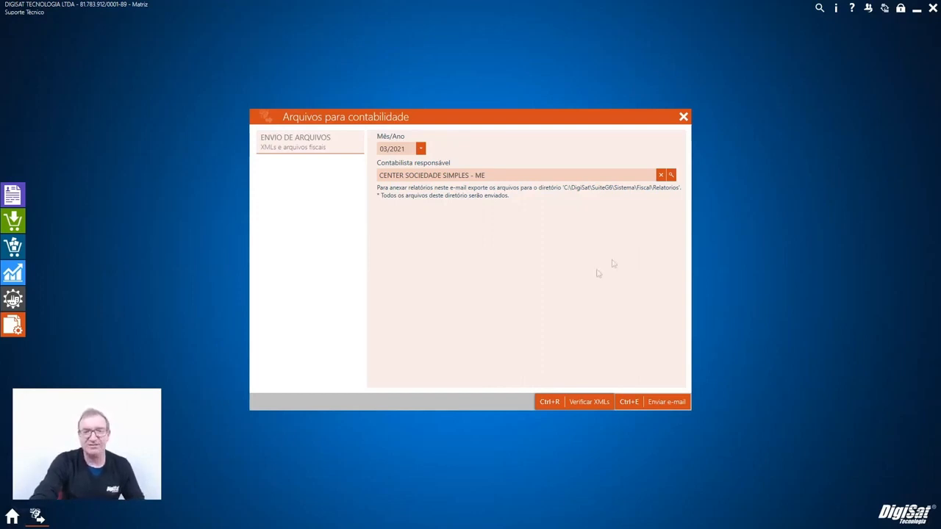
{"action": "left_click", "coordinate": [683, 117]}
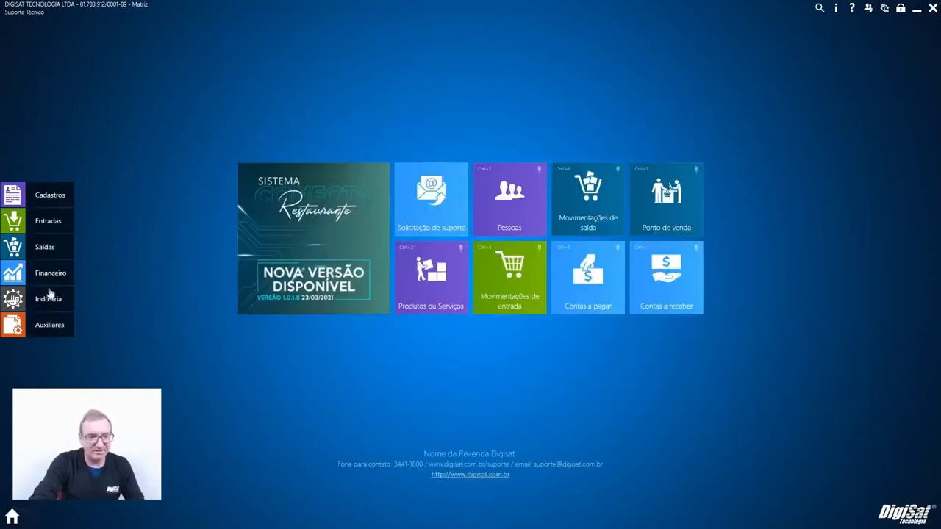
- Open Exportar arquivo para contabilidade from Auxiliares and view the fields of the Alterdata Contábil and Domínio Sistemas layouts
{"action": "left_click", "coordinate": [40, 328]}
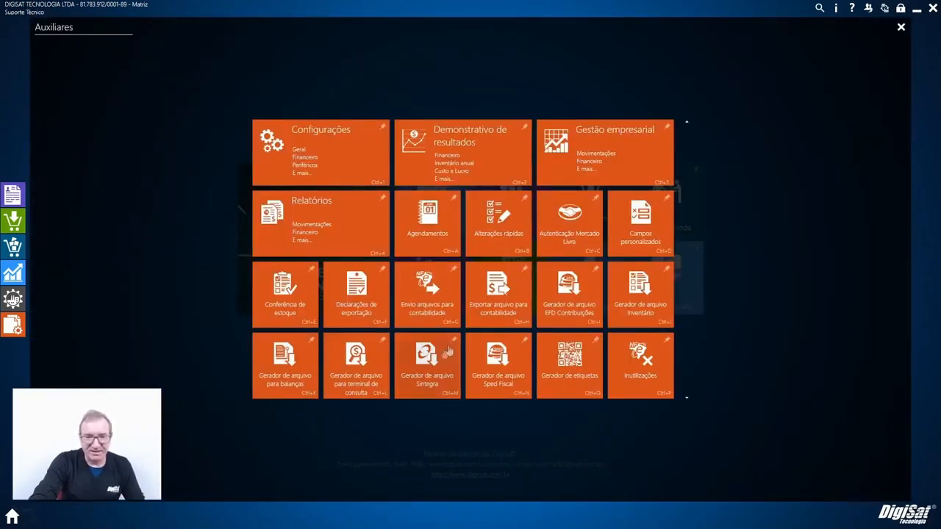
{"action": "left_click", "coordinate": [508, 322]}
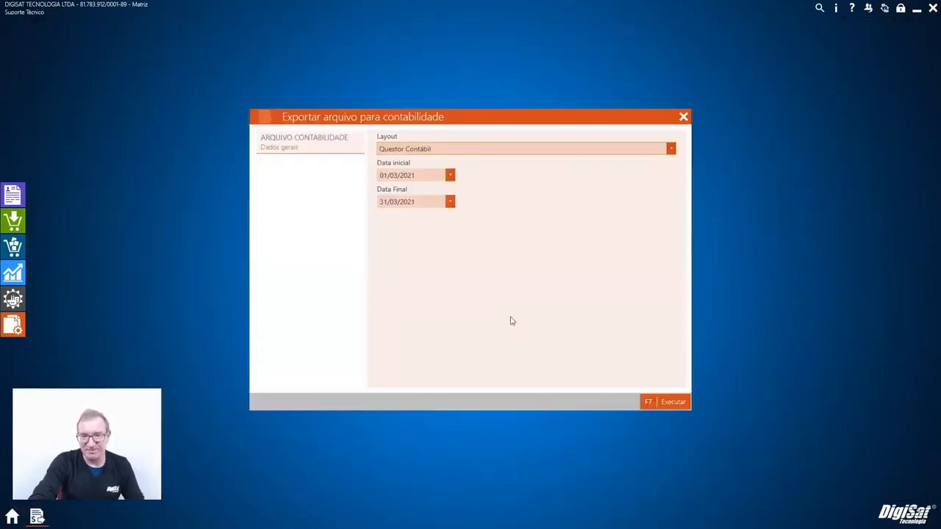
{"action": "left_click", "coordinate": [671, 149]}
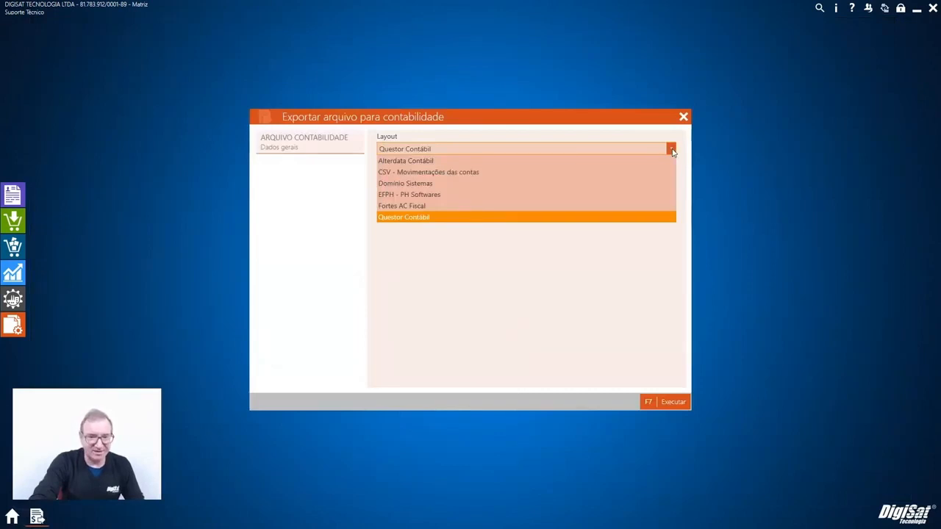
{"action": "left_click", "coordinate": [508, 160]}
{"action": "left_click", "coordinate": [511, 149]}
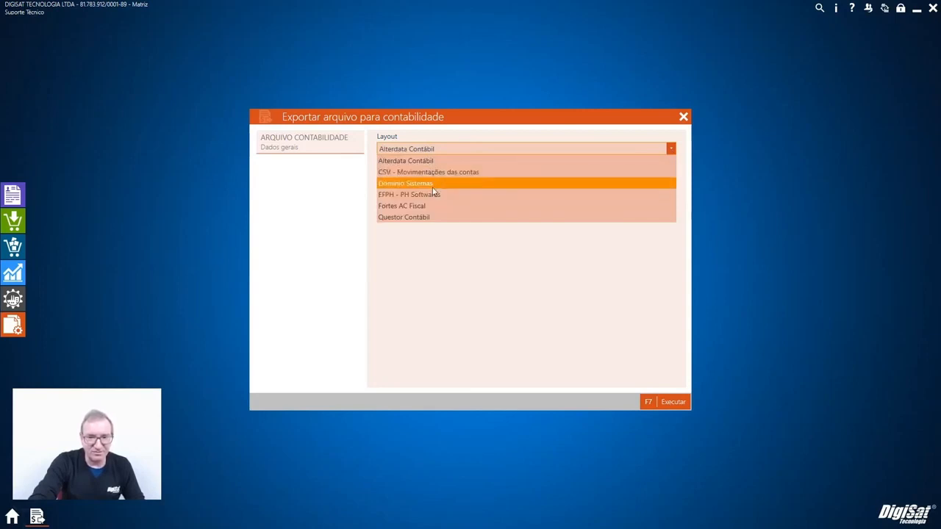
{"action": "left_click", "coordinate": [489, 183]}
{"action": "left_click", "coordinate": [487, 153]}
{"action": "left_click", "coordinate": [489, 160]}
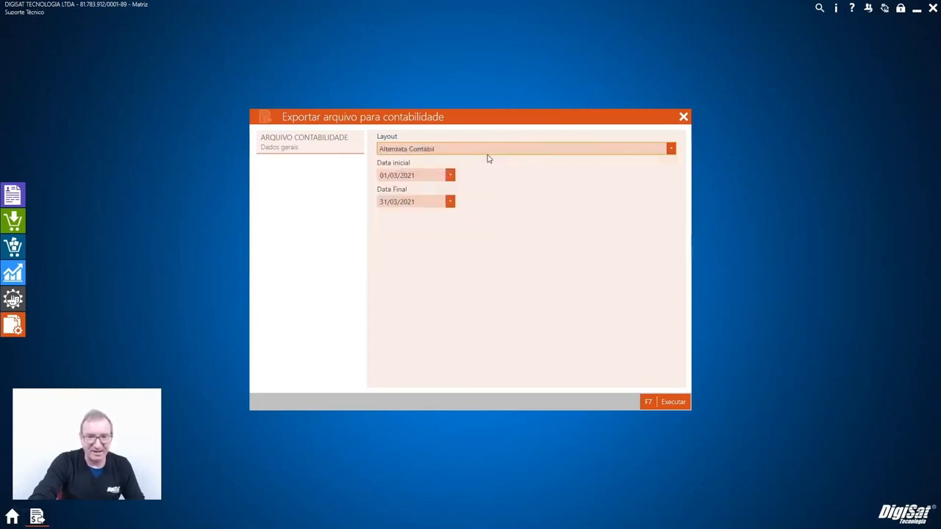
- View the EFPH - PH Softwares, Fortes AC Fiscal and Questor Contábil layouts, and switch to the CSV - Movimentações das contas layout
{"action": "left_click", "coordinate": [487, 153]}
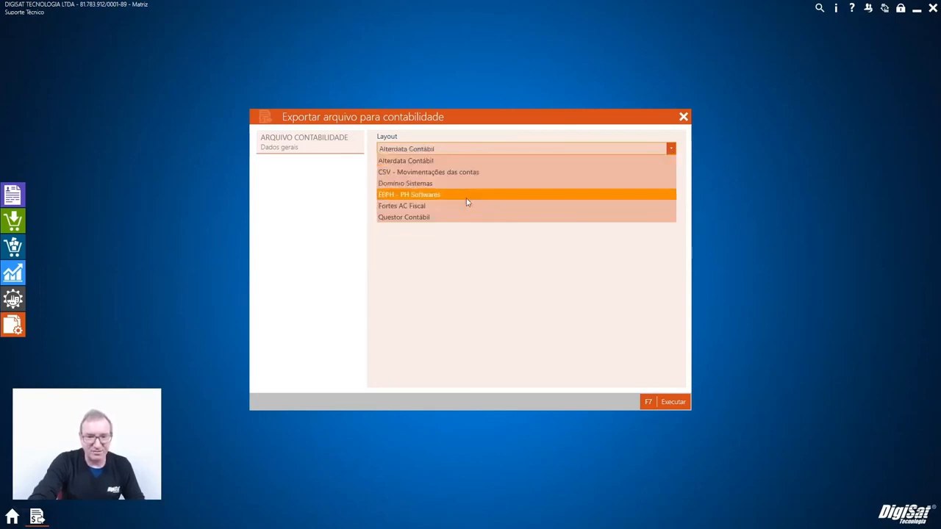
{"action": "left_click", "coordinate": [467, 197]}
{"action": "left_click", "coordinate": [482, 153]}
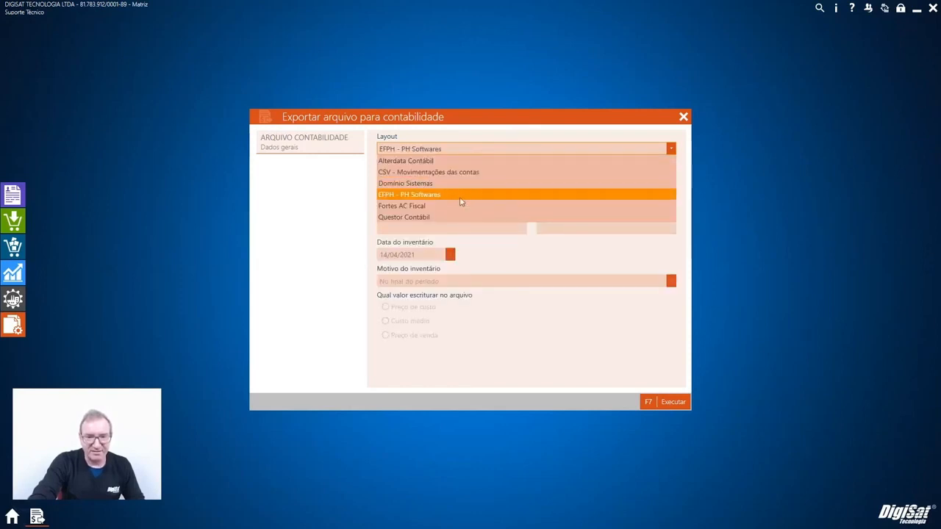
{"action": "left_click", "coordinate": [456, 207]}
{"action": "left_click", "coordinate": [477, 152]}
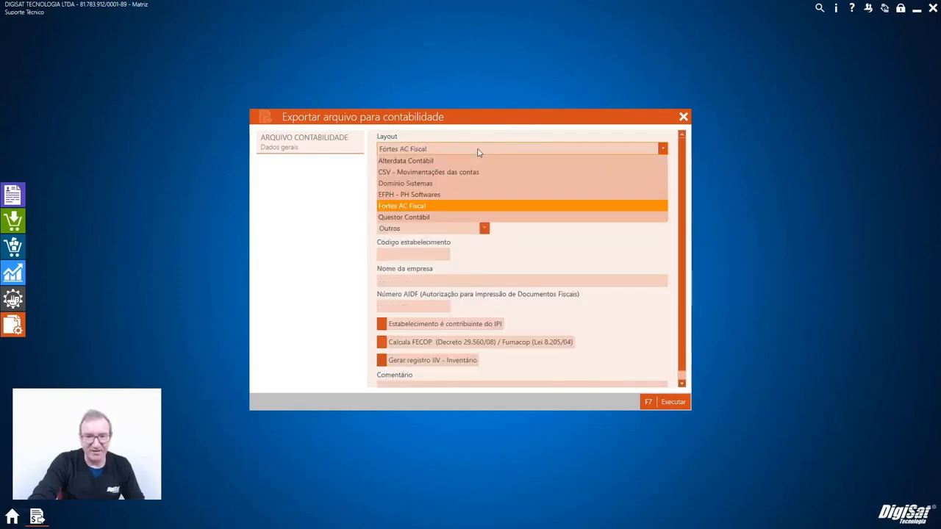
{"action": "left_click", "coordinate": [455, 217]}
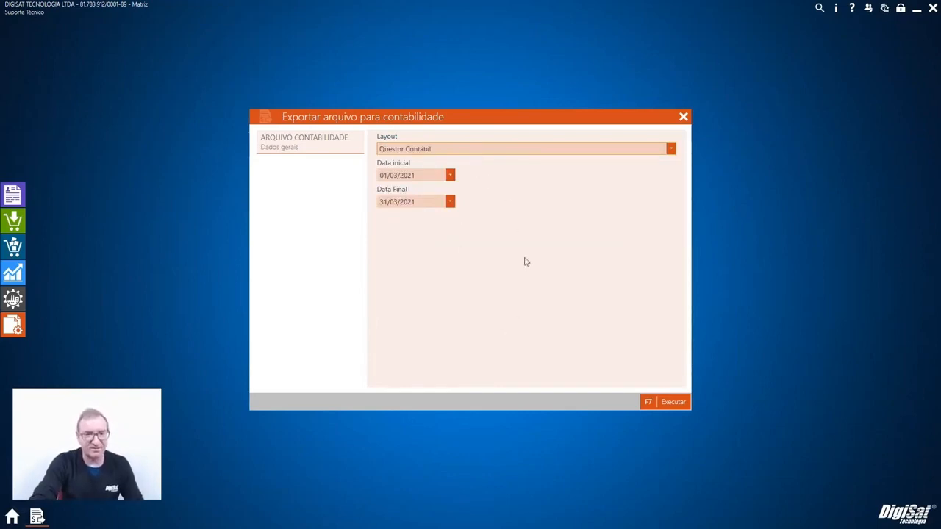
{"action": "left_click", "coordinate": [504, 152]}
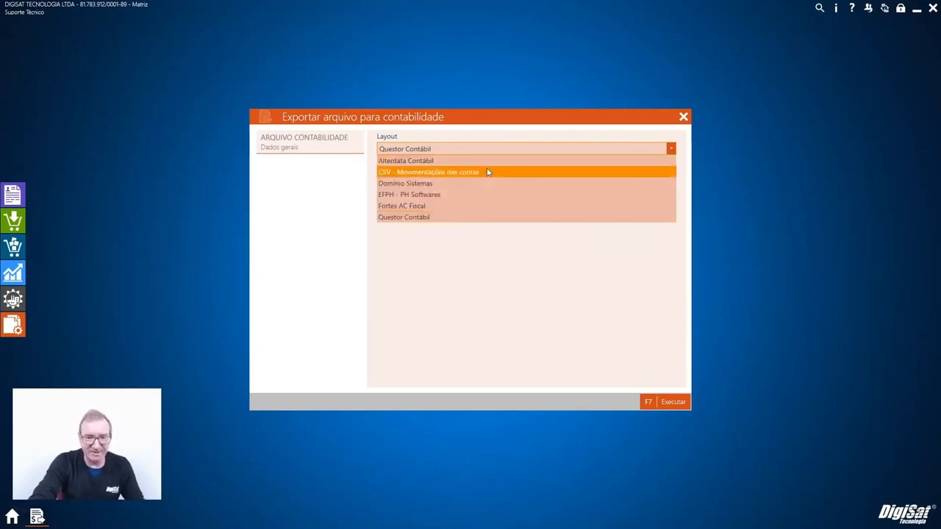
{"action": "left_click", "coordinate": [390, 174]}
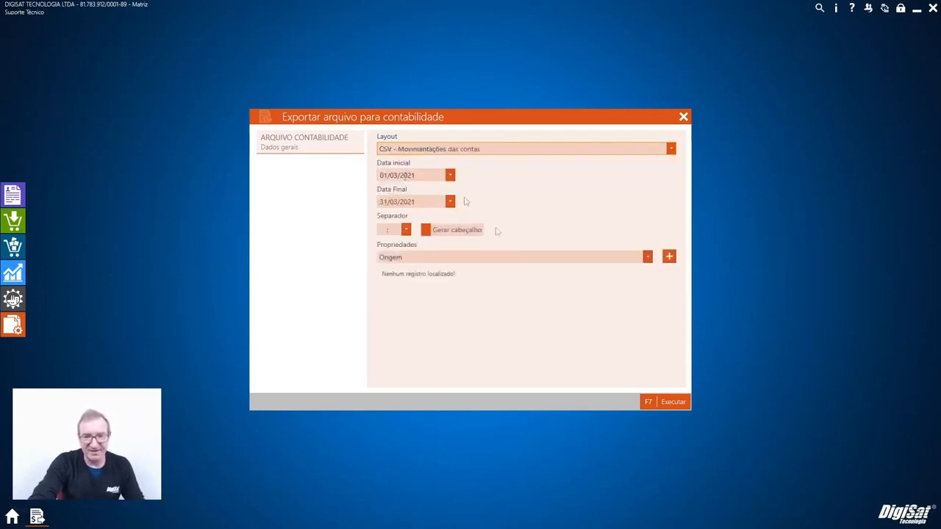
- Open Movimentações da conta from Financeiro, list all accounts' movements from 01/04/2021 to 14/04/2021, and close the form
{"action": "left_click", "coordinate": [17, 275]}
{"action": "left_click", "coordinate": [608, 152]}
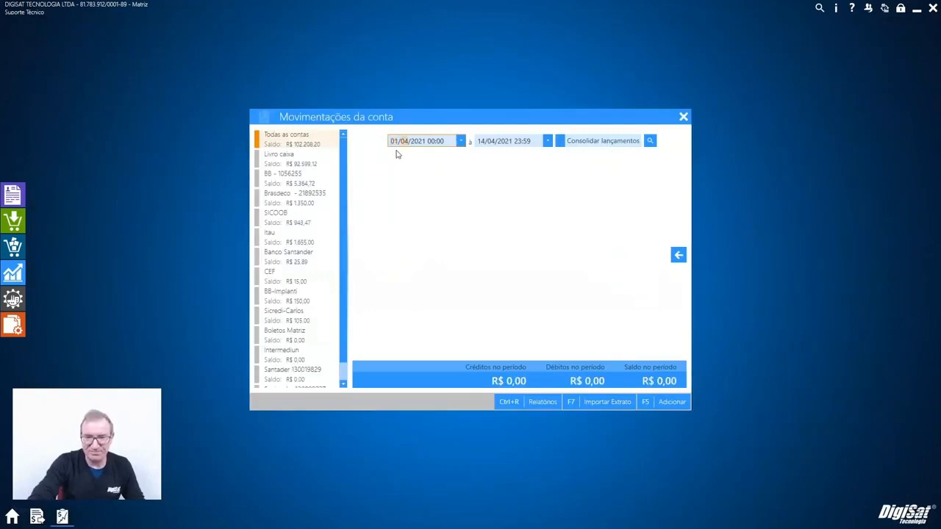
{"action": "left_click", "coordinate": [650, 141]}
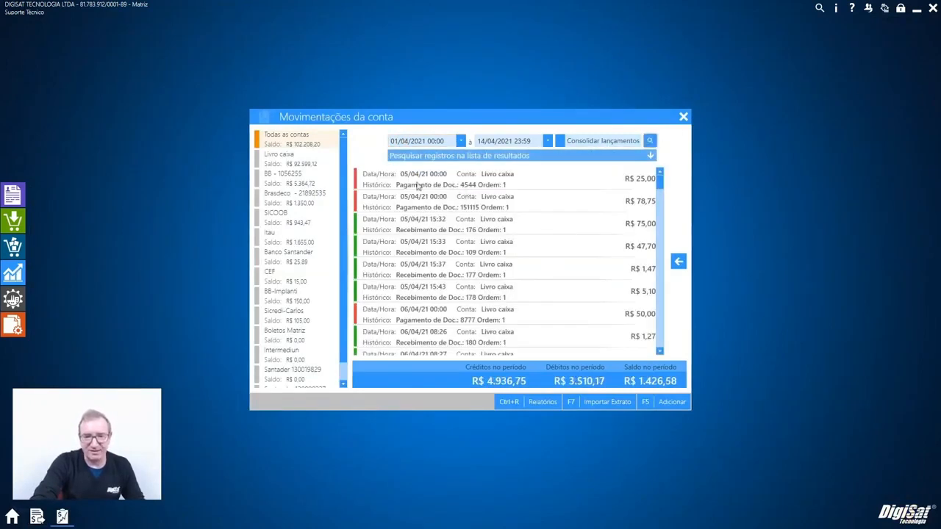
{"action": "left_click", "coordinate": [684, 117]}
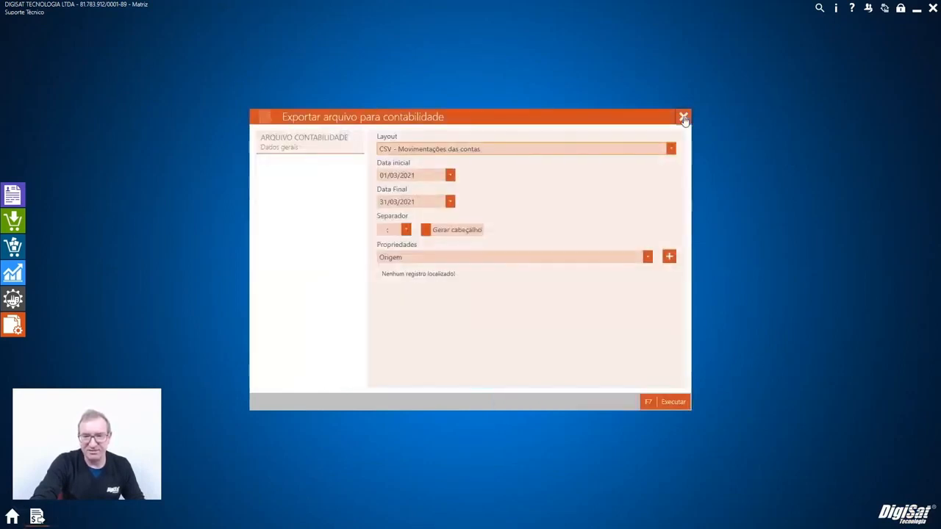
- Examine the Propriedades and Separador options of the CSV layout and close Exportar arquivo para contabilidade without executing it
{"action": "left_click", "coordinate": [490, 261]}
{"action": "left_click", "coordinate": [486, 263]}
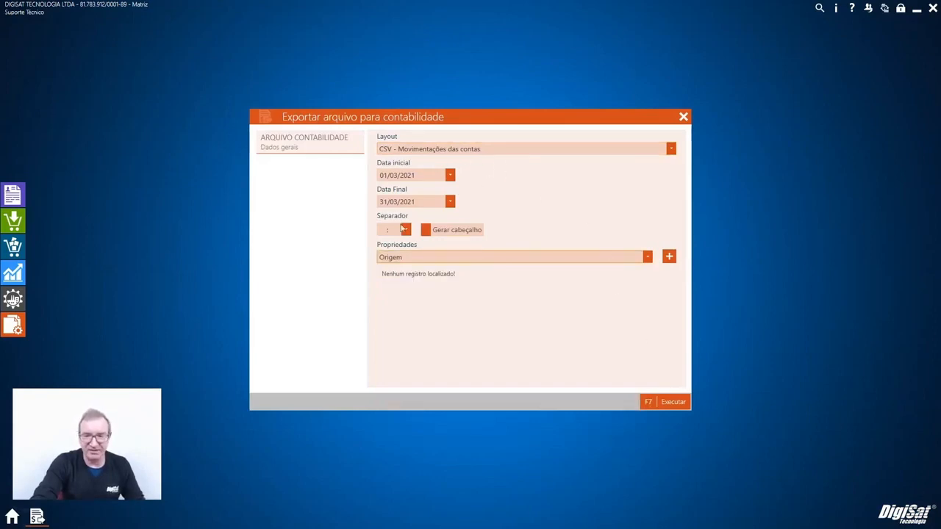
{"action": "left_click", "coordinate": [683, 116]}
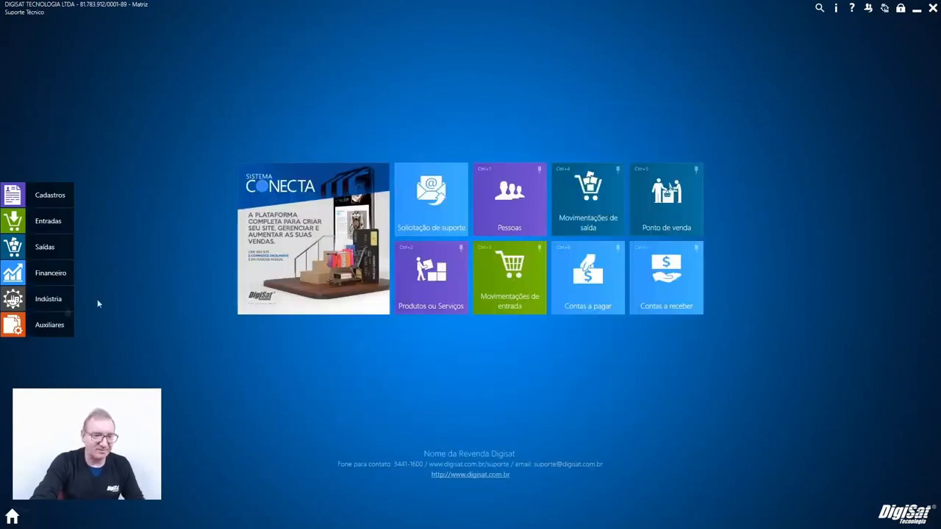
- Open Gerador de arquivo EFD Contribuições from Auxiliares, review its steps from period definition through Ipi, and close the form
{"action": "left_click", "coordinate": [35, 326]}
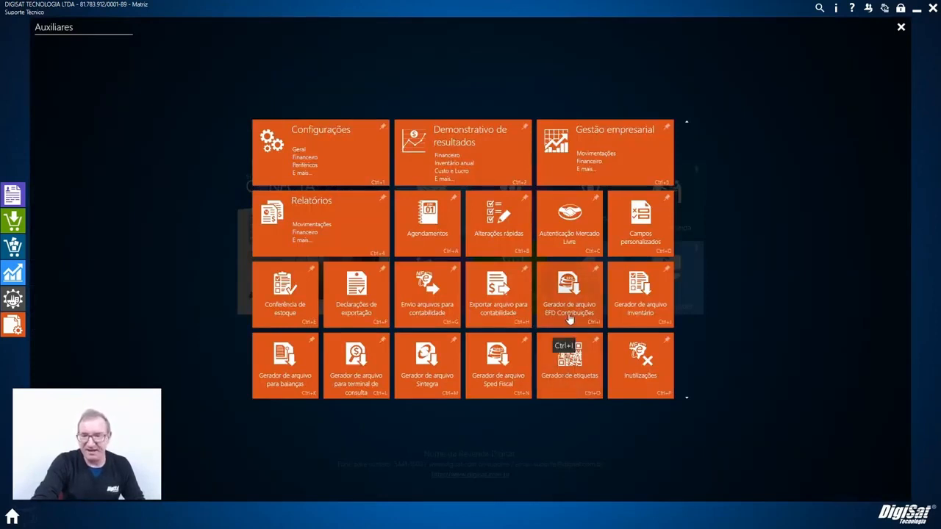
{"action": "scroll", "coordinate": [569, 324], "scroll_direction": "down", "scroll_amount": 1}
{"action": "left_click", "coordinate": [563, 271]}
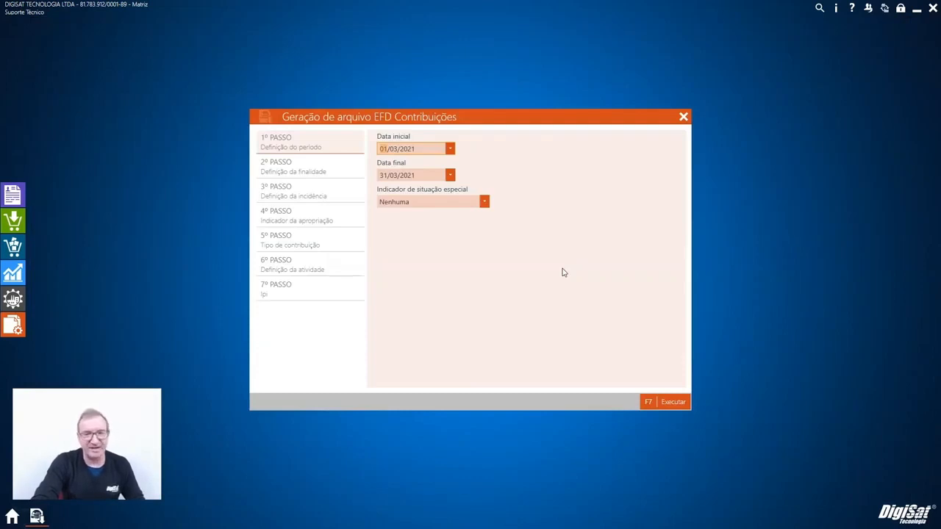
{"action": "left_click", "coordinate": [312, 173]}
{"action": "left_click", "coordinate": [316, 197]}
{"action": "left_click", "coordinate": [315, 217]}
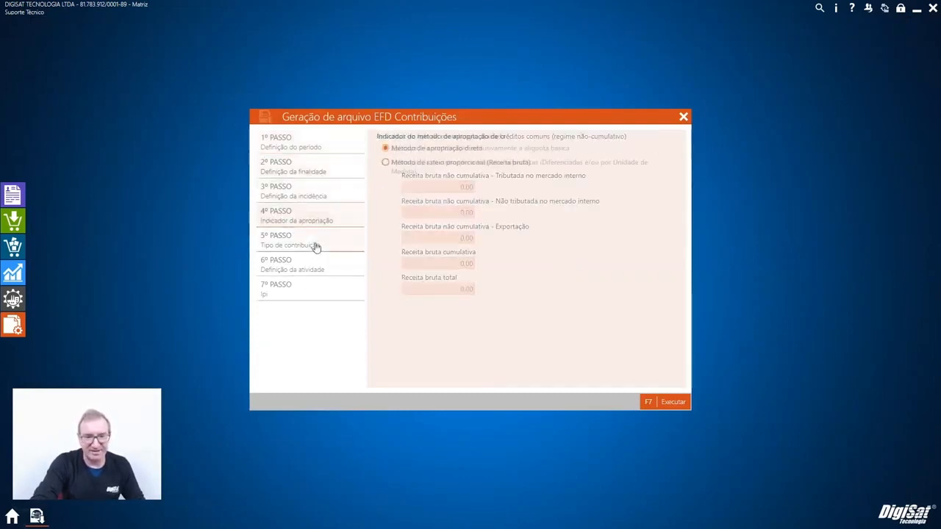
{"action": "left_click", "coordinate": [315, 266]}
{"action": "left_click", "coordinate": [314, 290]}
{"action": "left_click", "coordinate": [683, 116]}
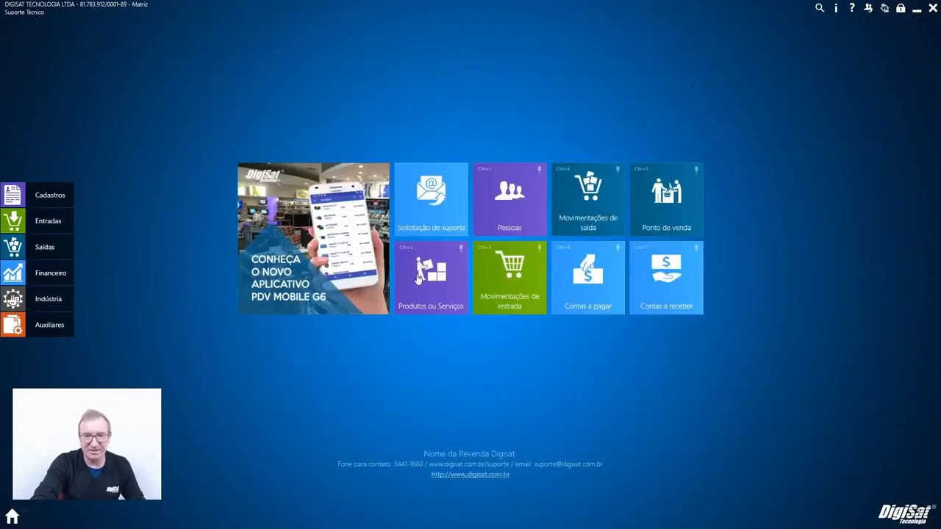
- Open Gerador de arquivo Inventário from Auxiliares, examine its date and Preço a utilizar fields, and close the form
{"action": "left_click", "coordinate": [46, 331]}
{"action": "scroll", "coordinate": [632, 353], "scroll_direction": "down", "scroll_amount": 1}
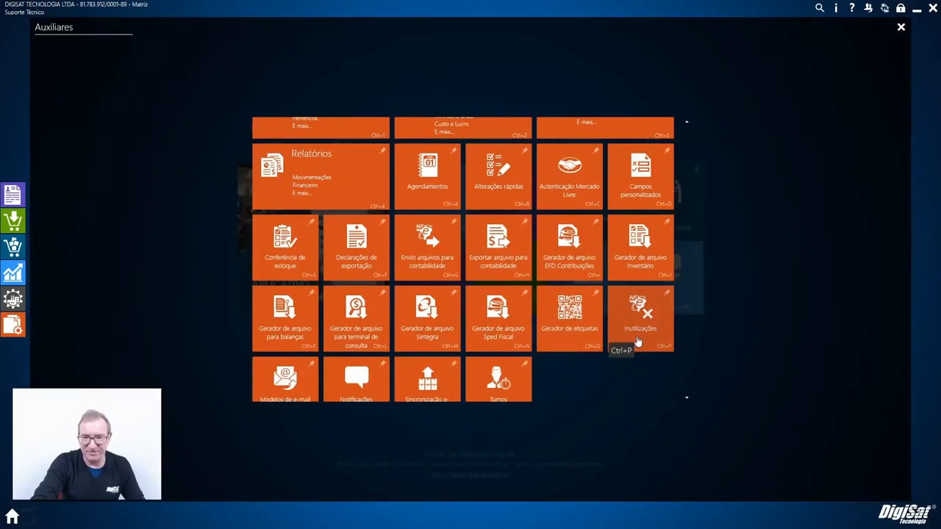
{"action": "left_click", "coordinate": [651, 273]}
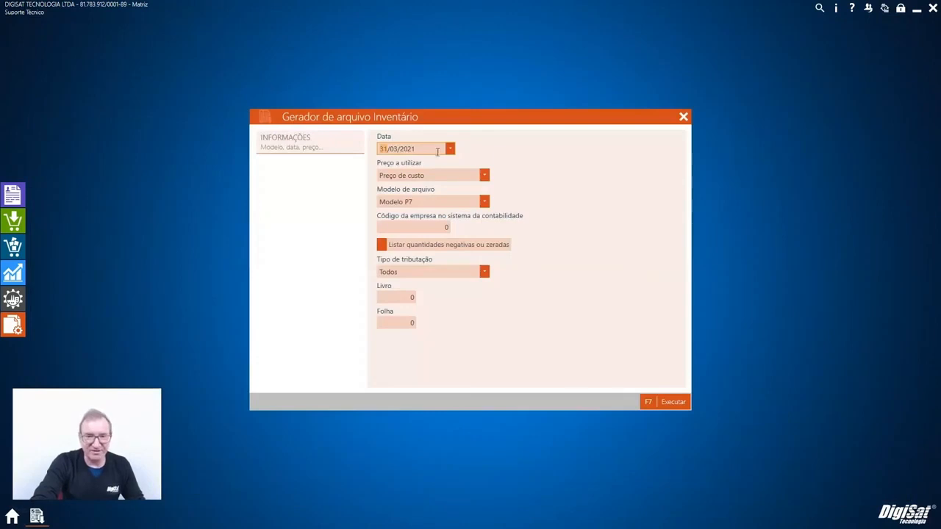
{"action": "left_click_drag", "start_coordinate": [436, 150], "coordinate": [363, 153]}
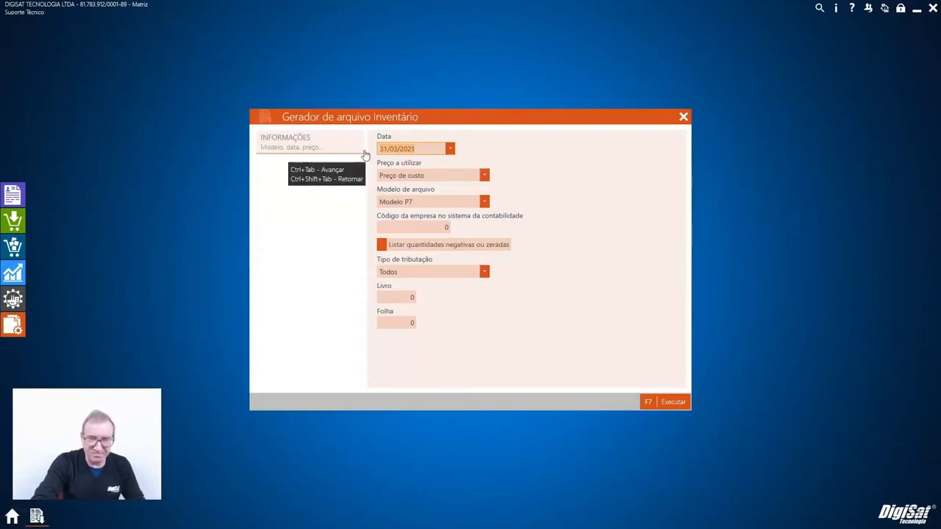
{"action": "left_click", "coordinate": [453, 176]}
{"action": "left_click", "coordinate": [452, 177]}
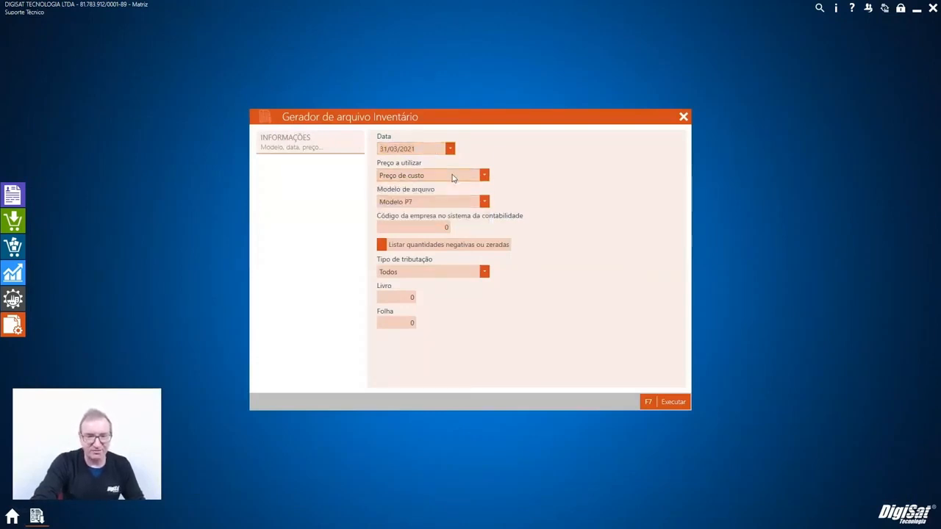
{"action": "left_click", "coordinate": [452, 177]}
{"action": "left_click", "coordinate": [453, 177]}
{"action": "left_click", "coordinate": [427, 146]}
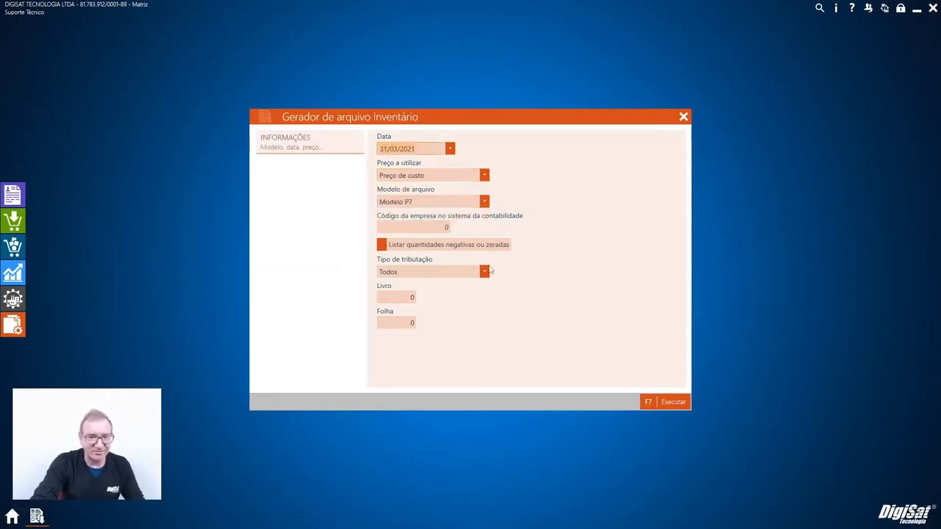
{"action": "left_click", "coordinate": [683, 117]}
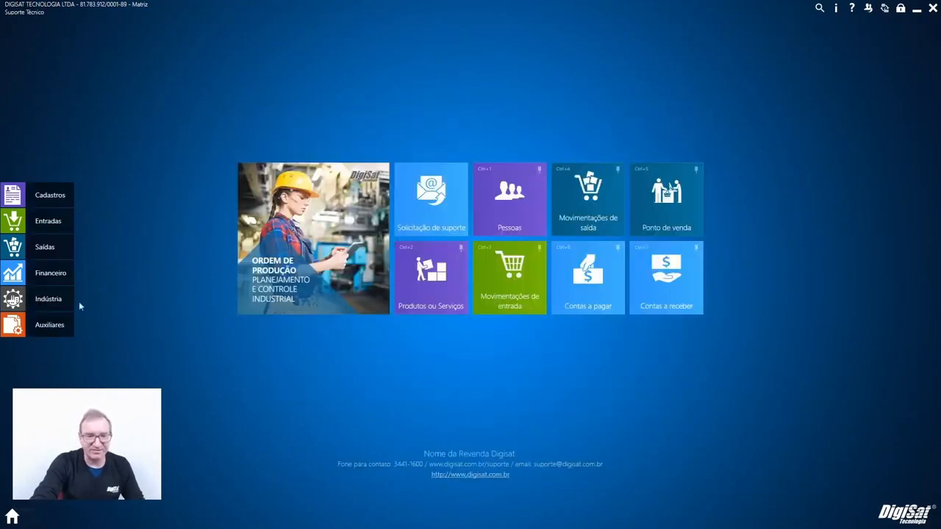
- Reopen Gerador de arquivo Inventário, compare the Alterdata contábil and Modelo P7 file models, and close the form
{"action": "left_click", "coordinate": [44, 331]}
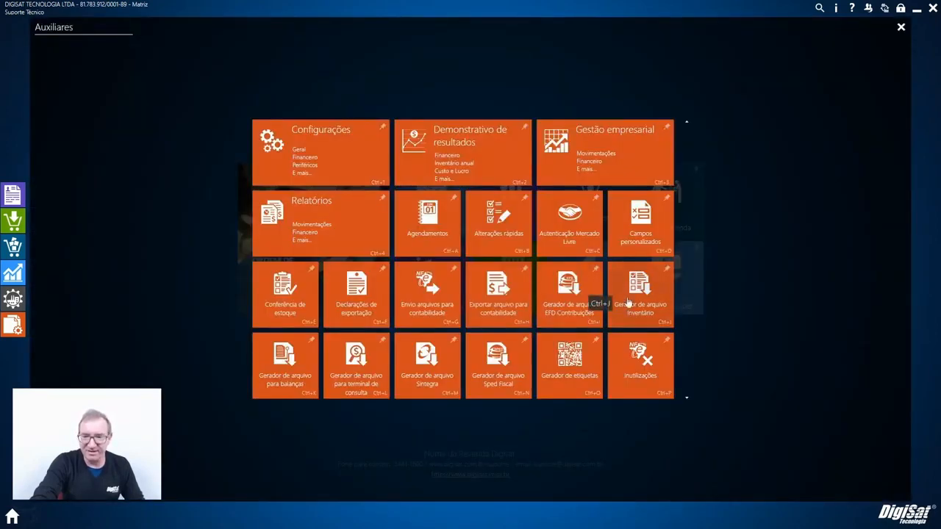
{"action": "scroll", "coordinate": [615, 319], "scroll_direction": "down", "scroll_amount": 1}
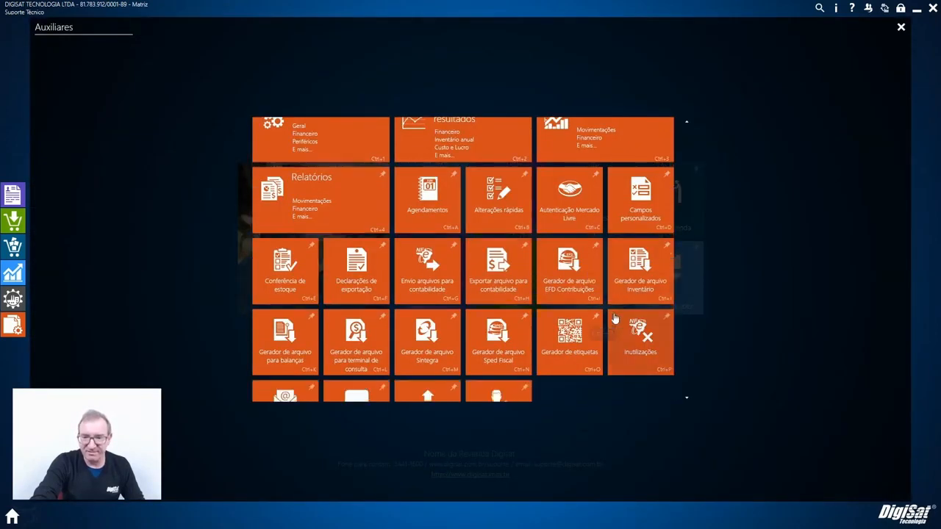
{"action": "left_click", "coordinate": [638, 269]}
{"action": "left_click", "coordinate": [448, 204]}
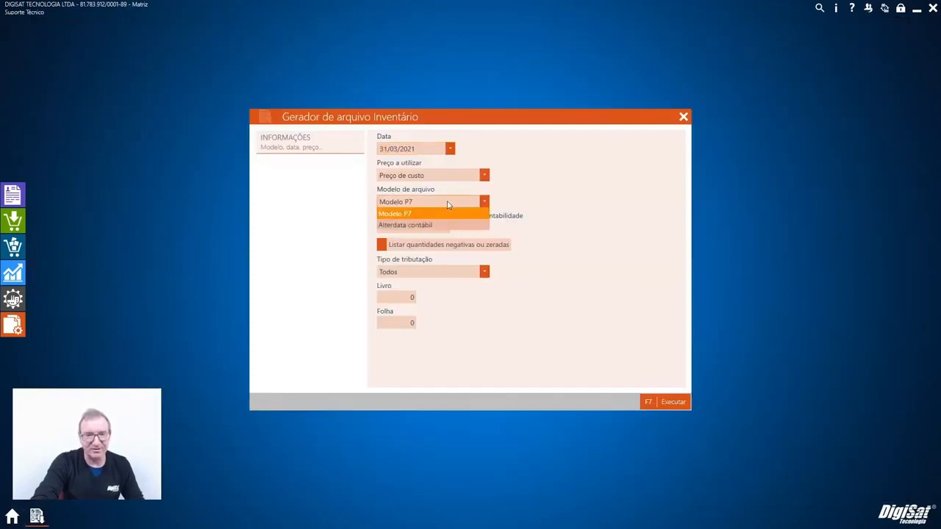
{"action": "left_click", "coordinate": [438, 224]}
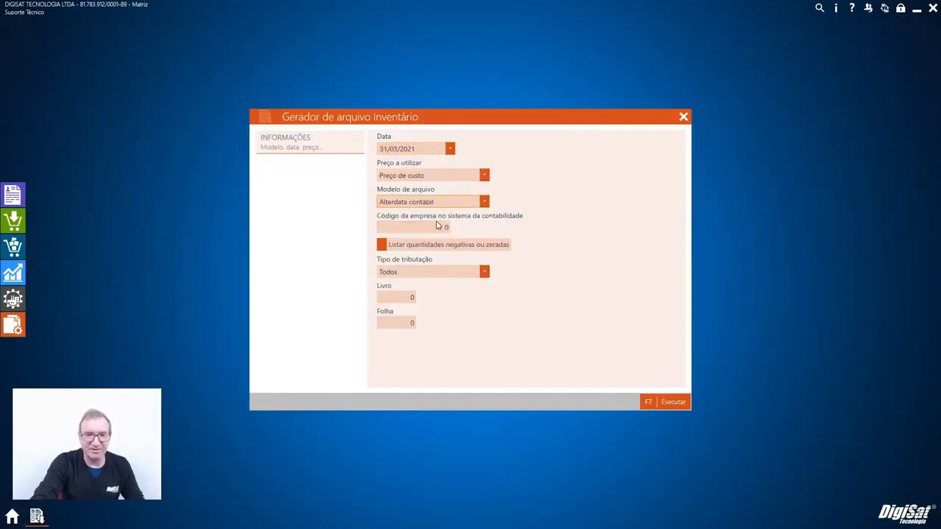
{"action": "left_click", "coordinate": [439, 203]}
{"action": "left_click", "coordinate": [430, 213]}
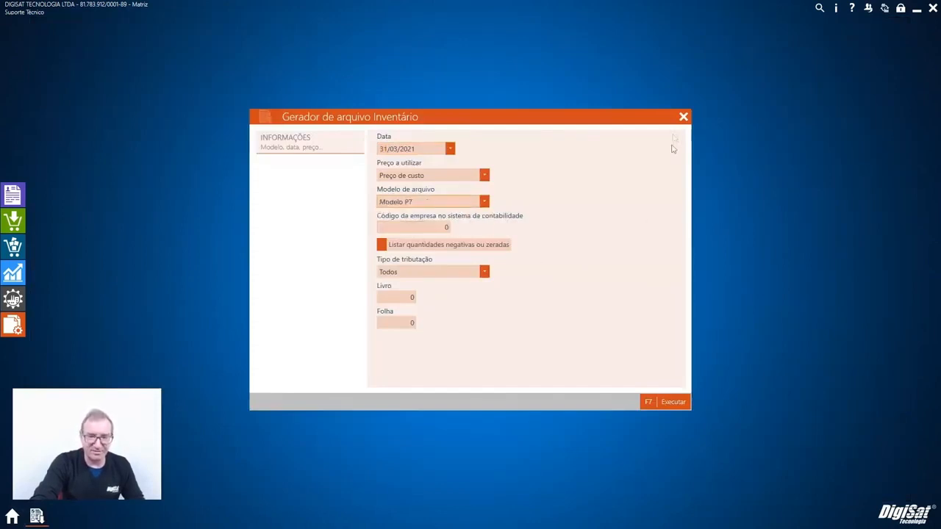
{"action": "left_click", "coordinate": [684, 117]}
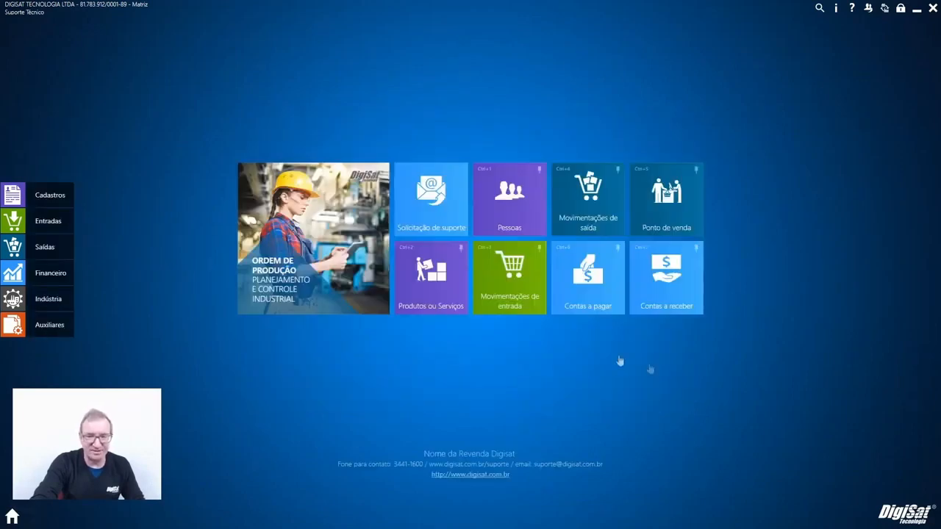
- Open Gerador de arquivo para balanças from Auxiliares, review the available Balança models, and close the form
{"action": "scroll", "coordinate": [652, 332], "scroll_direction": "down", "scroll_amount": 1}
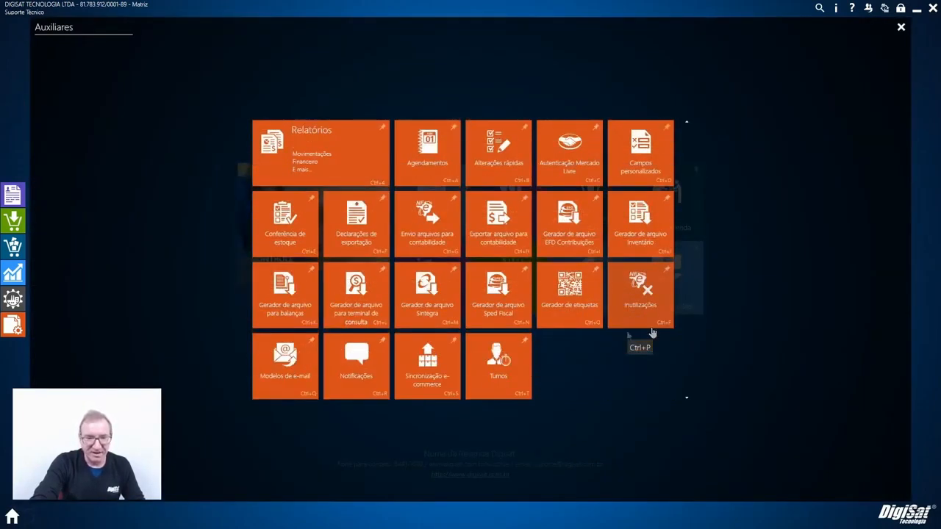
{"action": "left_click", "coordinate": [290, 322]}
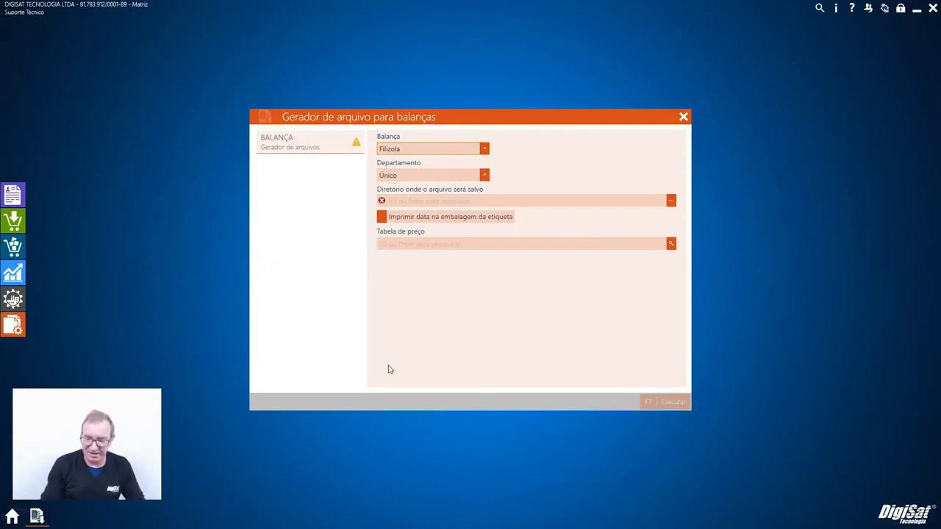
{"action": "left_click", "coordinate": [466, 149]}
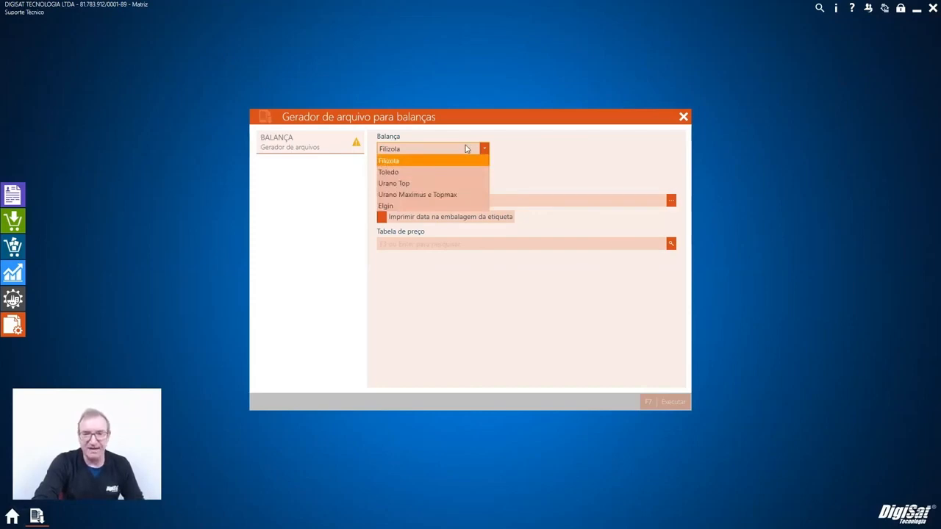
{"action": "left_click", "coordinate": [566, 148]}
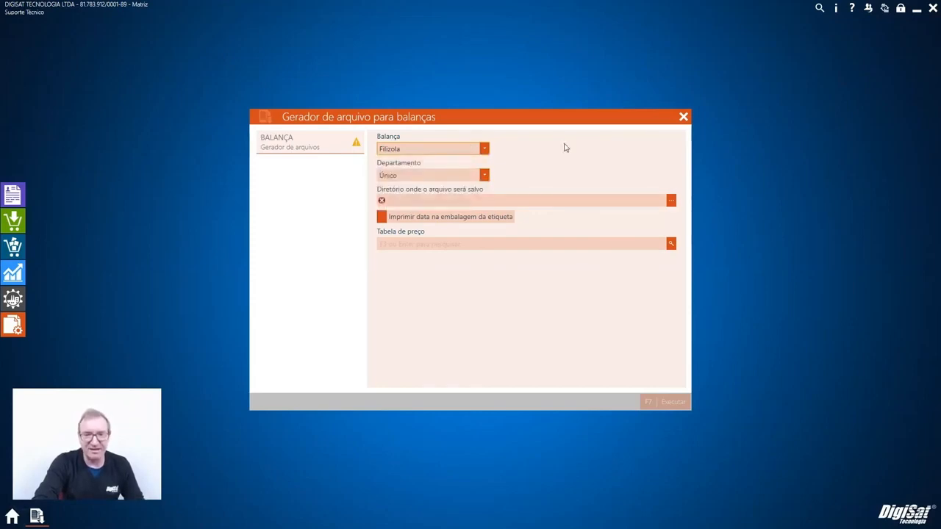
{"action": "left_click", "coordinate": [683, 116]}
- Open Gerador de arquivo para terminal de consulta from Auxiliares, review the Terminal de consulta options, and close the form
{"action": "left_click", "coordinate": [38, 337]}
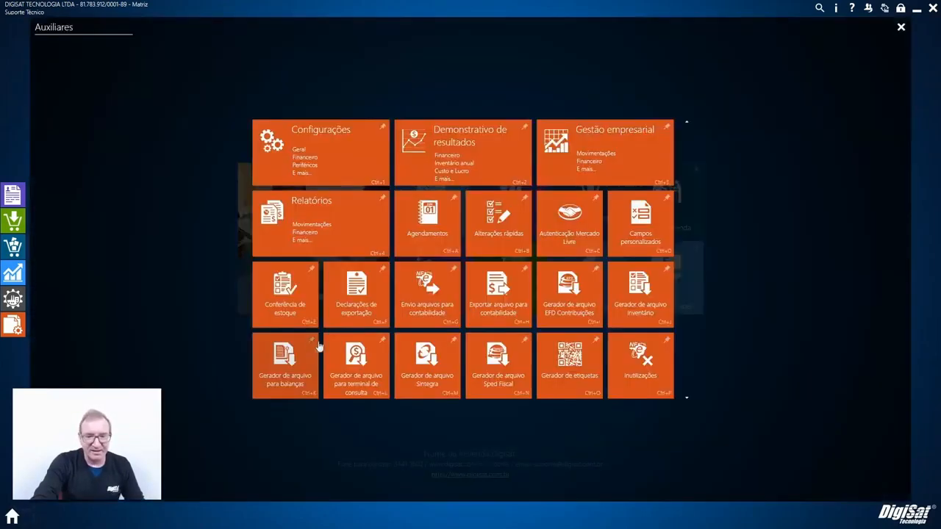
{"action": "scroll", "coordinate": [356, 368], "scroll_direction": "down", "scroll_amount": 1}
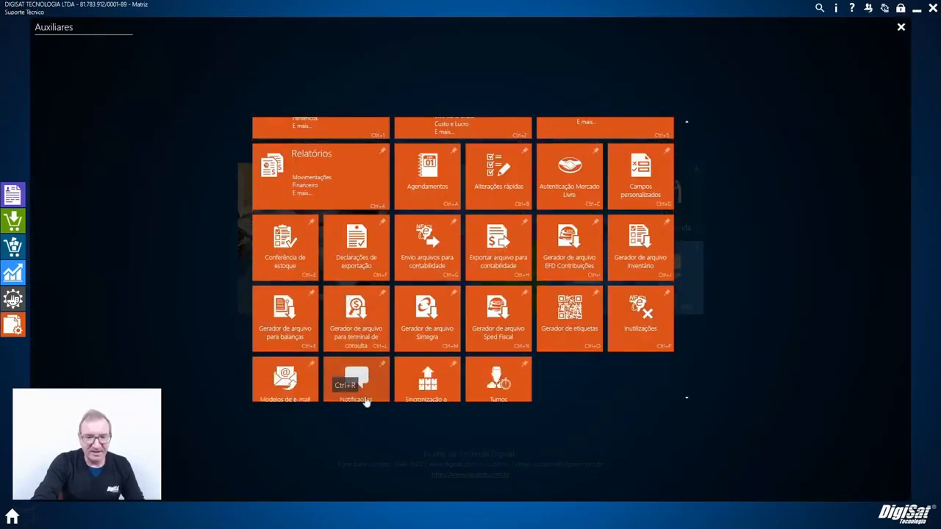
{"action": "left_click", "coordinate": [366, 339]}
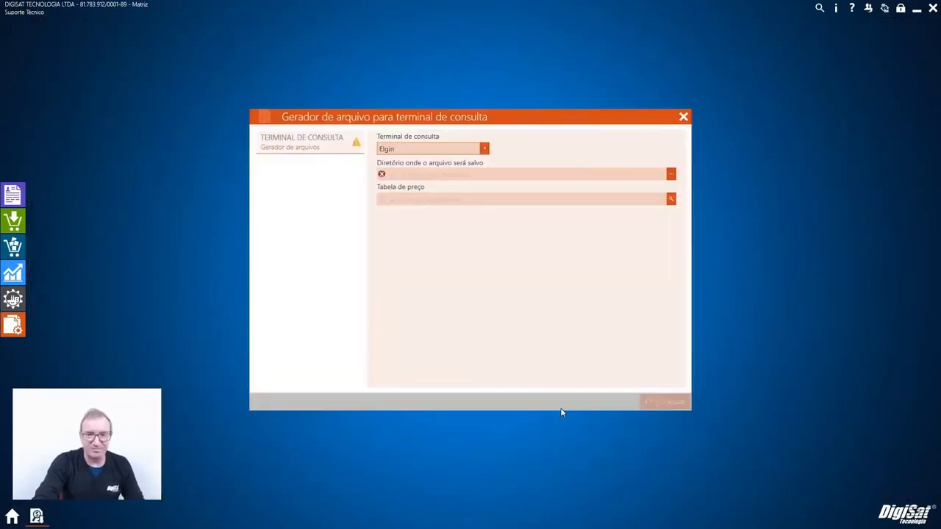
{"action": "left_click", "coordinate": [479, 150]}
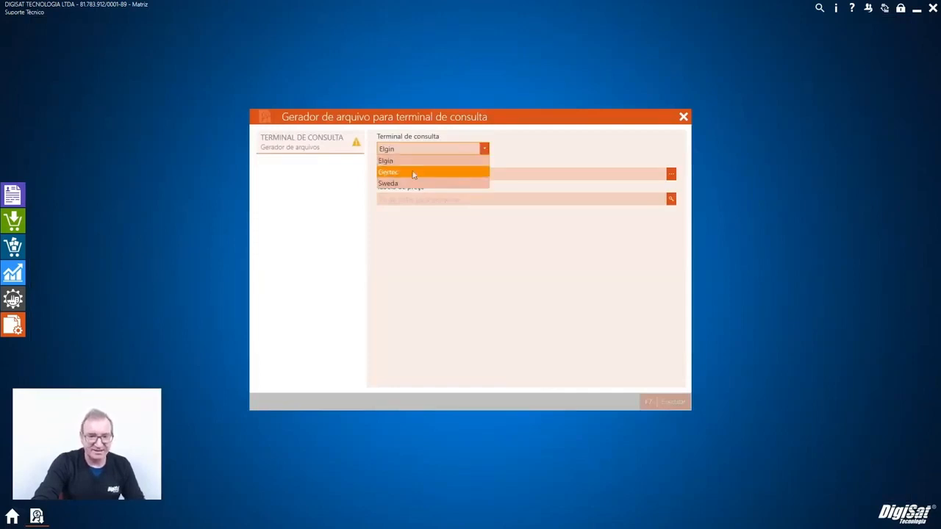
{"action": "left_click", "coordinate": [608, 146]}
{"action": "left_click", "coordinate": [684, 117]}
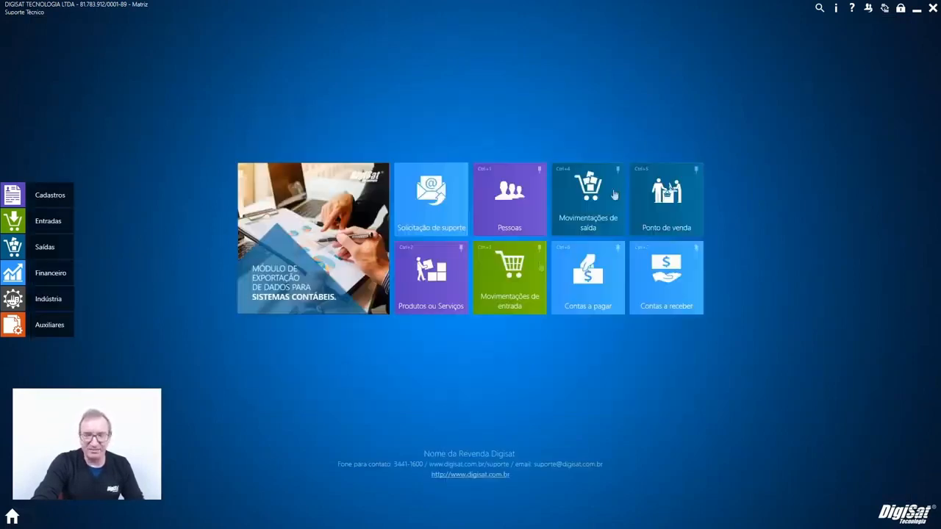
- Open Gerador de arquivo Sintegra from Auxiliares, review its steps including purpose, inventory and Outras informações, and close the form
{"action": "left_click", "coordinate": [36, 328]}
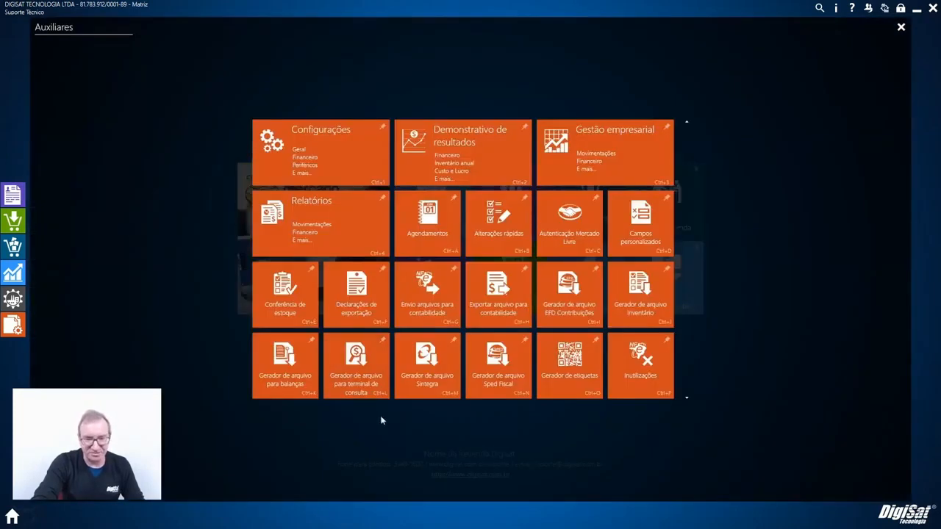
{"action": "scroll", "coordinate": [320, 353], "scroll_direction": "down", "scroll_amount": 1}
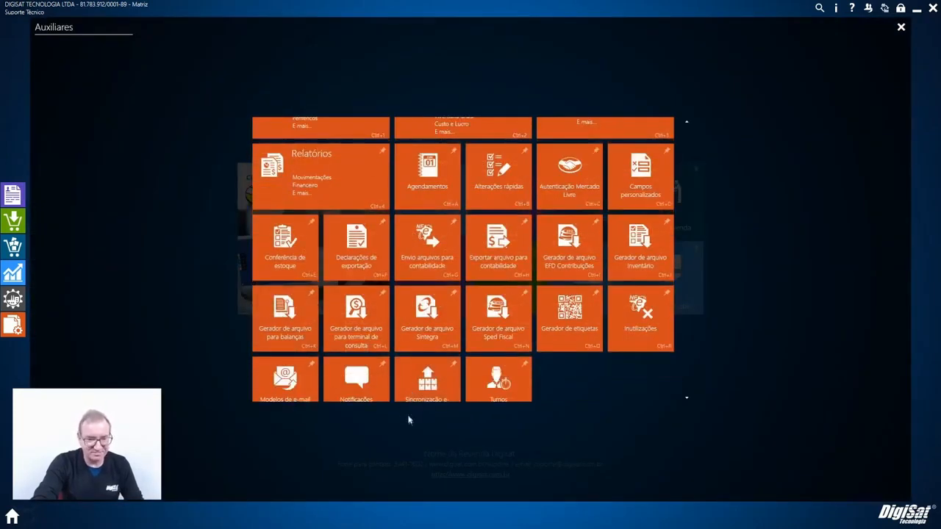
{"action": "left_click", "coordinate": [336, 346]}
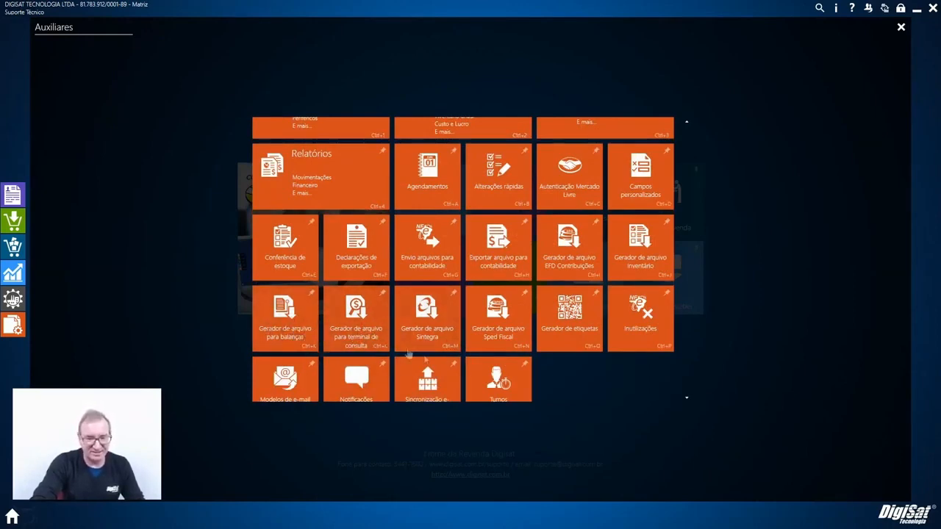
{"action": "scroll", "coordinate": [607, 403], "scroll_direction": "down", "scroll_amount": 1}
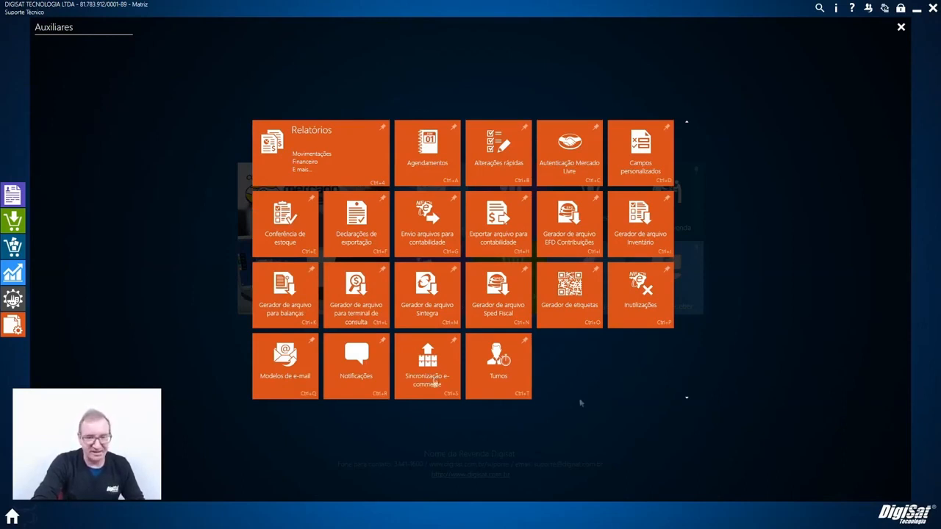
{"action": "left_click", "coordinate": [439, 312]}
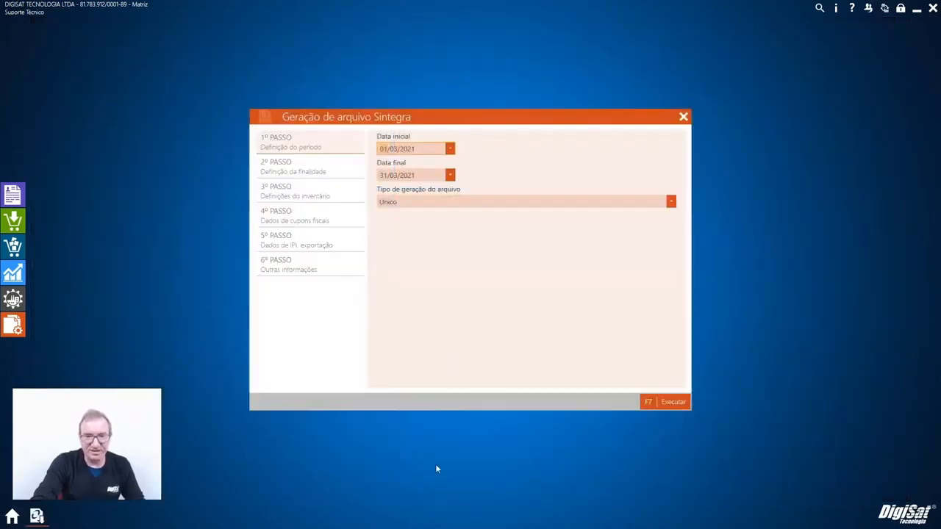
{"action": "left_click", "coordinate": [332, 173]}
{"action": "left_click", "coordinate": [338, 194]}
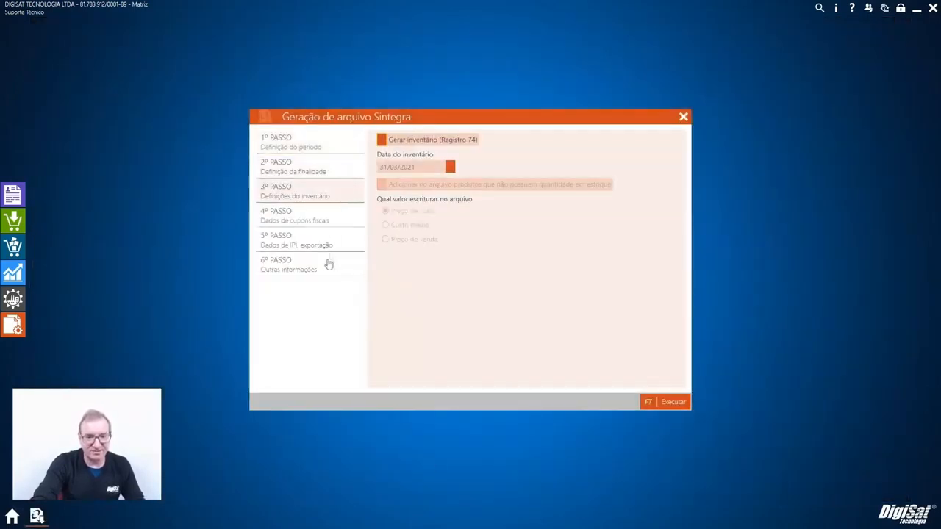
{"action": "left_click", "coordinate": [328, 265]}
{"action": "left_click", "coordinate": [683, 118]}
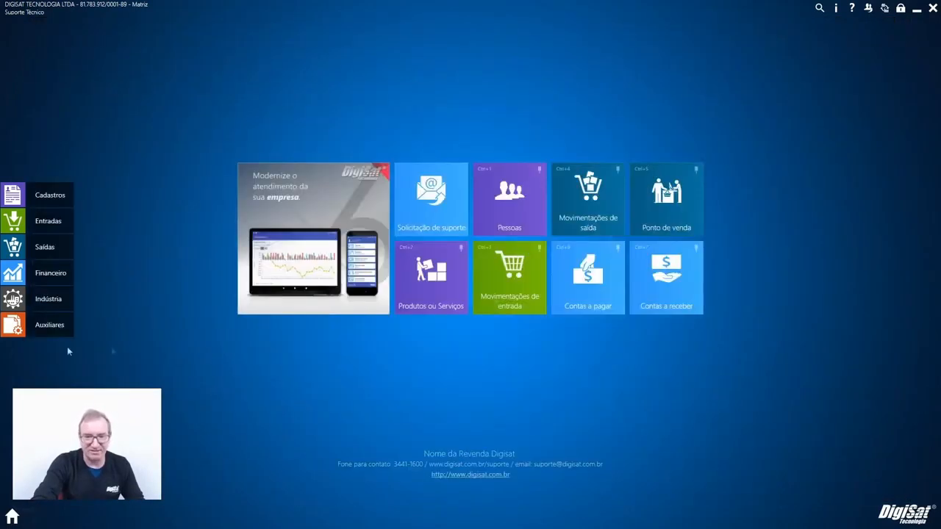
- Open Gerador de arquivo Sped Fiscal from Auxiliares, review its steps including Finalidade do arquivo, Dados do IPI and modalidade, and close the form
{"action": "left_click", "coordinate": [30, 329]}
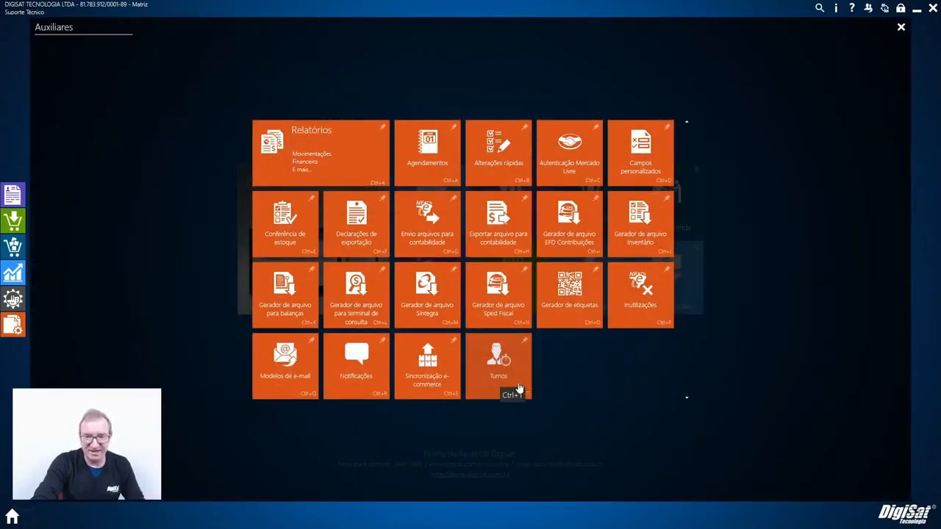
{"action": "left_click", "coordinate": [493, 313]}
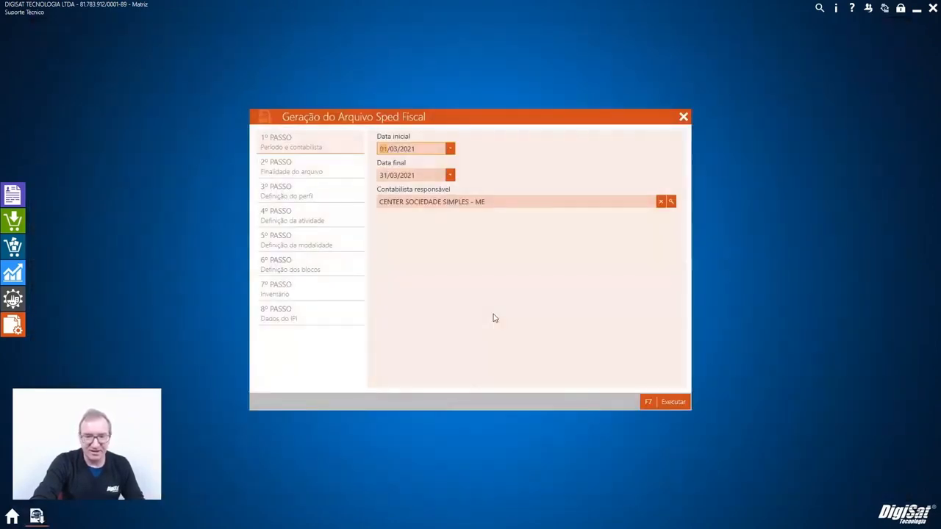
{"action": "left_click", "coordinate": [310, 168]}
{"action": "left_click", "coordinate": [308, 148]}
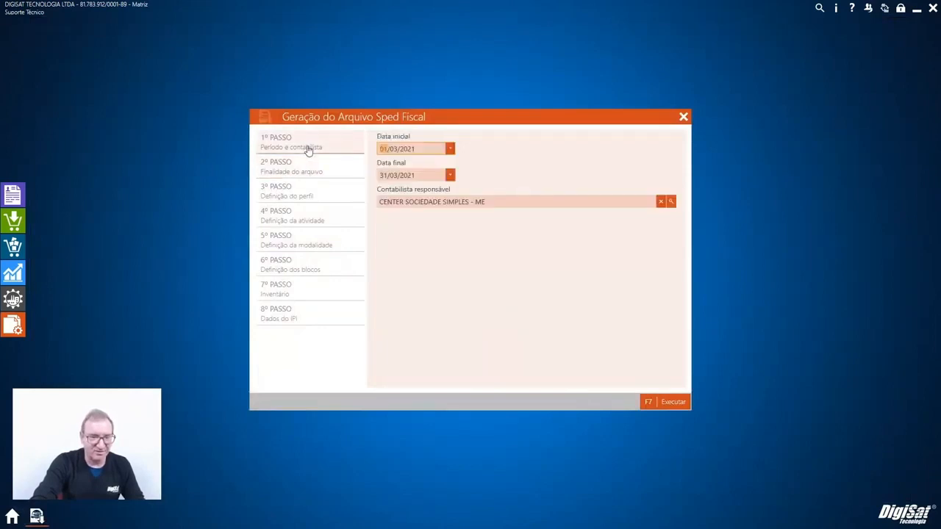
{"action": "left_click", "coordinate": [309, 169]}
{"action": "left_click", "coordinate": [315, 316]}
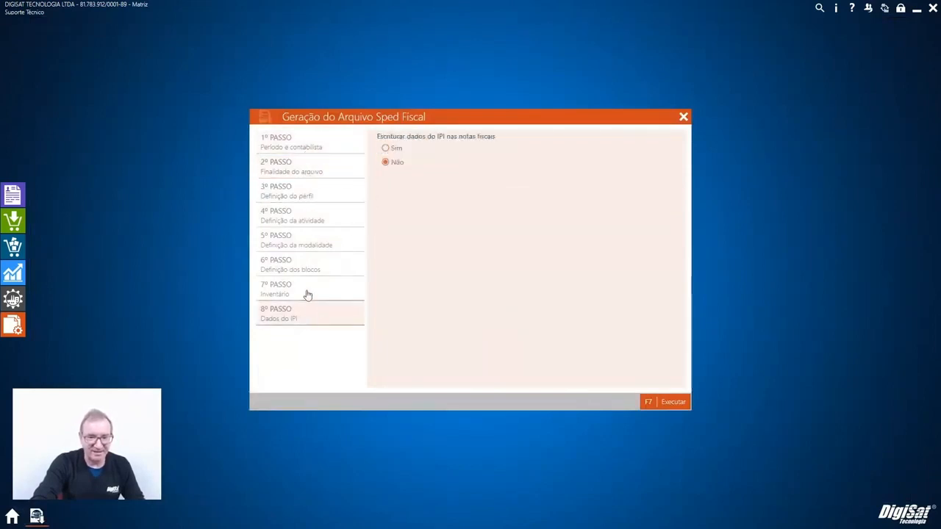
{"action": "left_click", "coordinate": [309, 241]}
{"action": "left_click", "coordinate": [683, 117]}
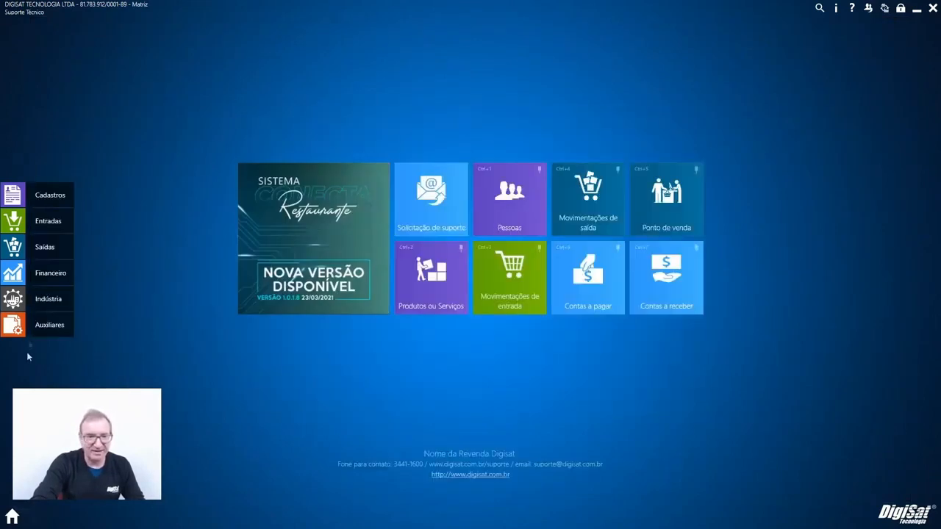
- Open Gerador de etiquetas from Auxiliares and open the 25,4 x 63,5,00 MM - Serial 33 Etiquetas label model for editing
{"action": "left_click", "coordinate": [29, 324]}
{"action": "scroll", "coordinate": [576, 391], "scroll_direction": "down", "scroll_amount": 2}
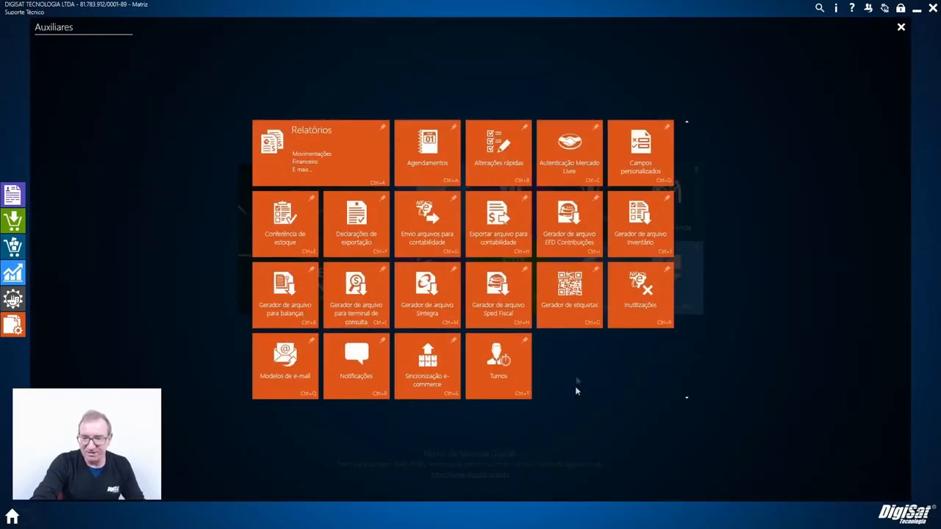
{"action": "left_click", "coordinate": [571, 324]}
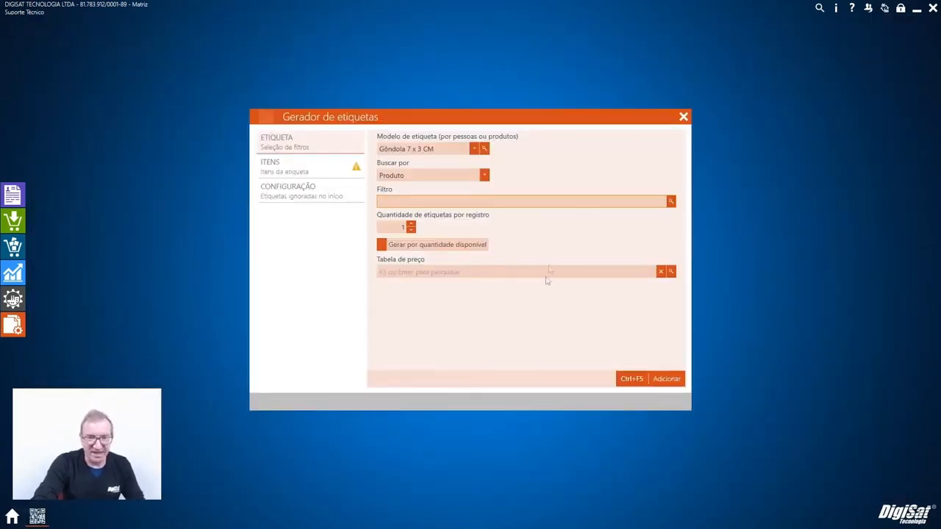
{"action": "left_click", "coordinate": [483, 148]}
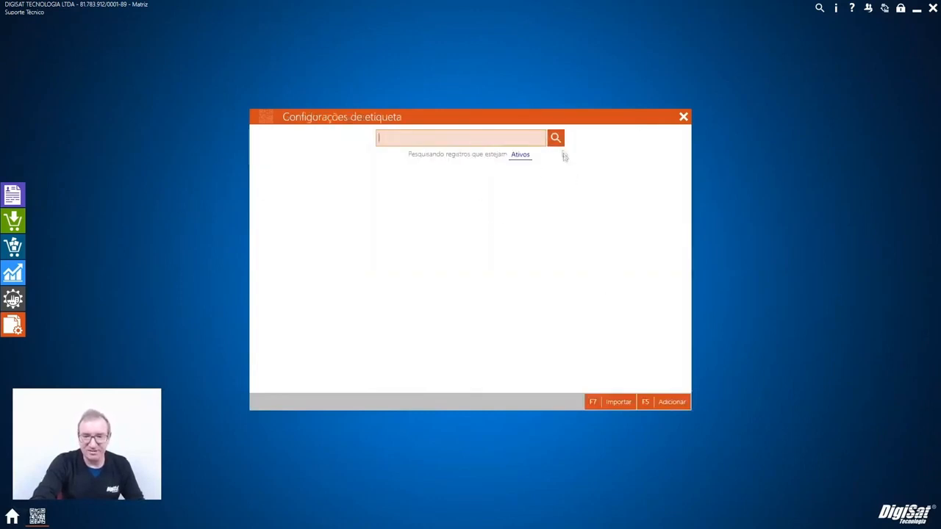
{"action": "left_click", "coordinate": [287, 196]}
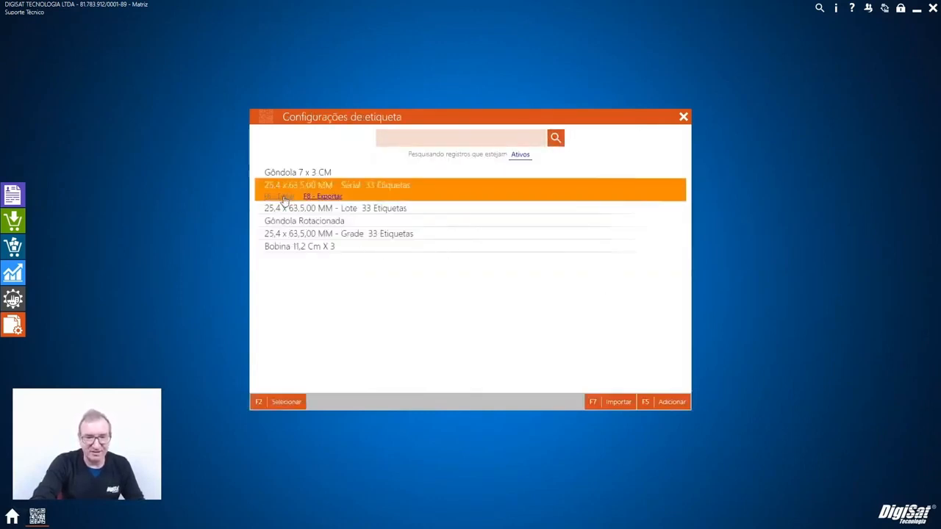
{"action": "key", "text": "F6"}
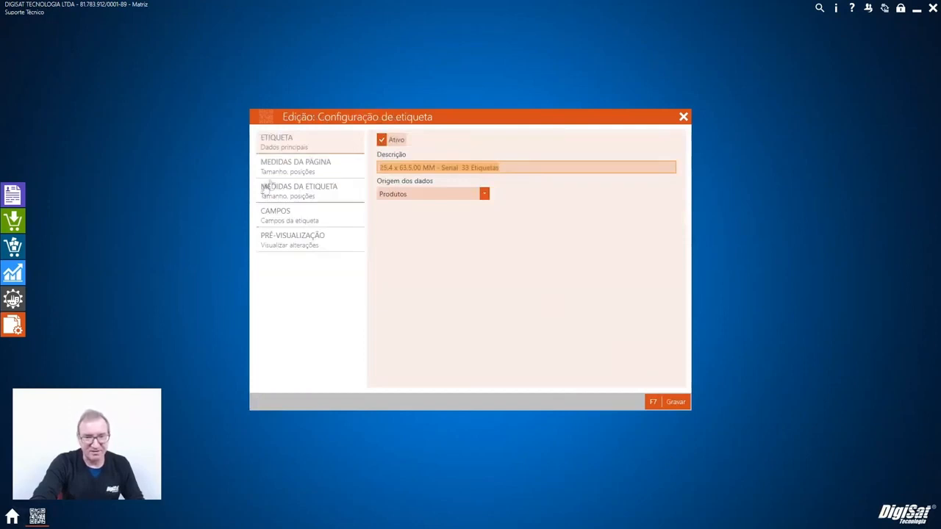
- Examine the label model's Origem dos dados options, Medidas da página and Medidas da etiqueta
{"action": "left_click", "coordinate": [444, 197]}
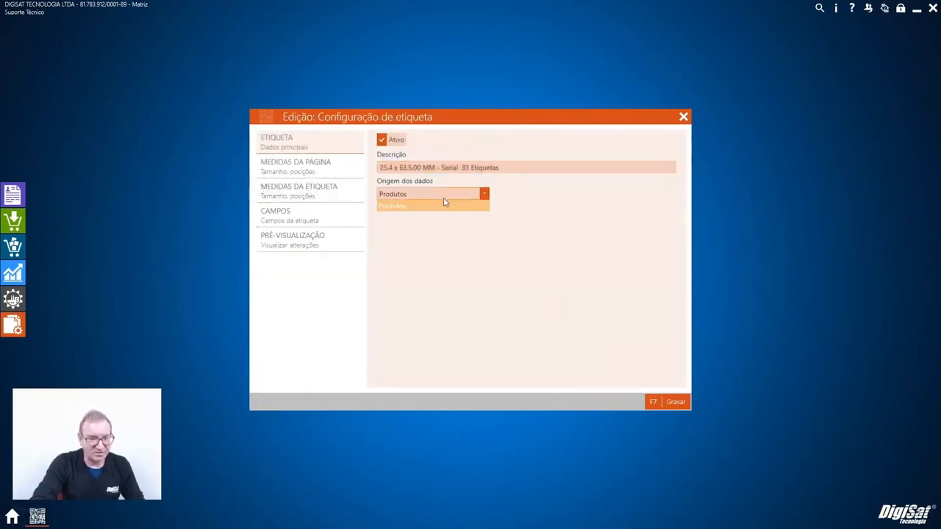
{"action": "left_click", "coordinate": [444, 205]}
{"action": "left_click", "coordinate": [444, 197]}
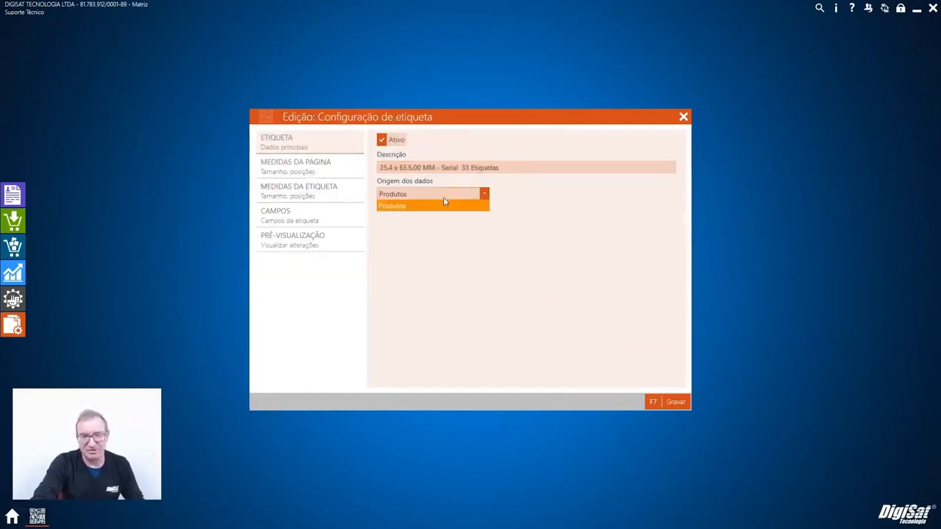
{"action": "left_click", "coordinate": [326, 163]}
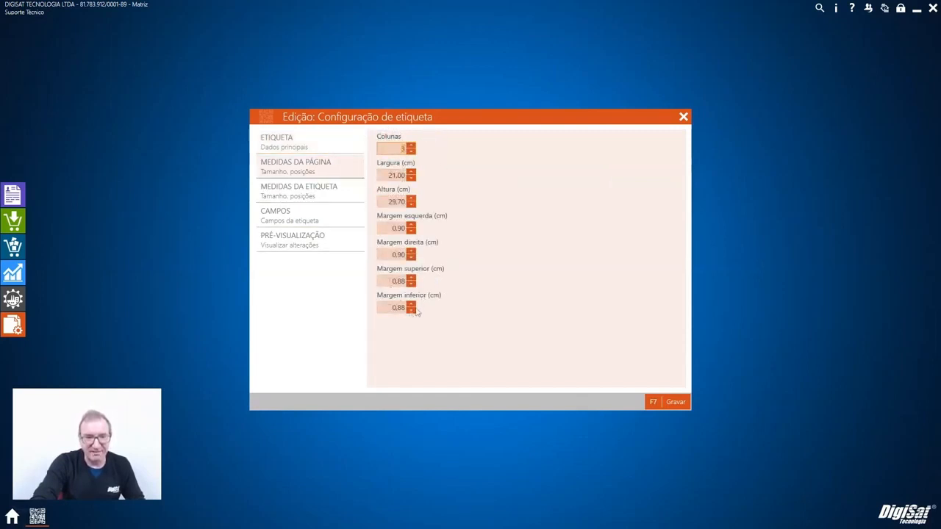
{"action": "left_click", "coordinate": [294, 195]}
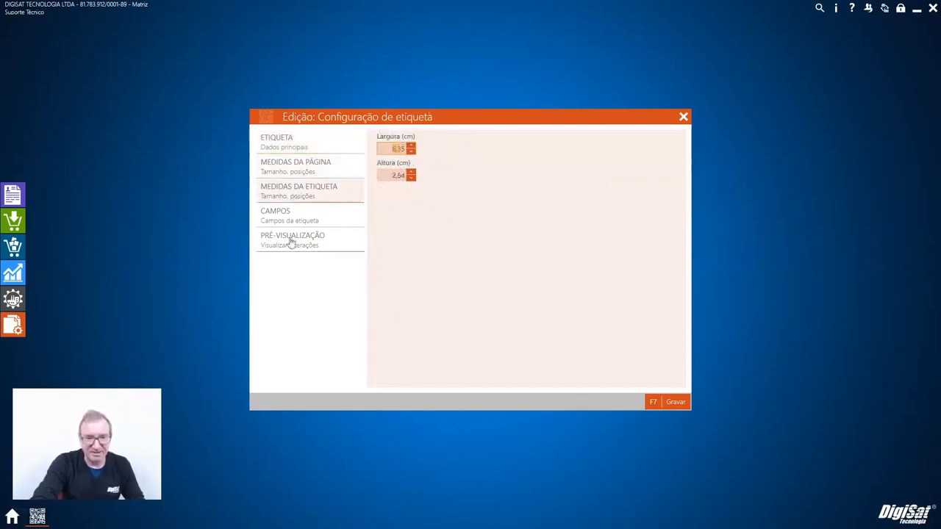
- Examine the label model's Campos list, opening the Imagem and Descrição fields to review their settings and cancelling each one
{"action": "left_click", "coordinate": [316, 219]}
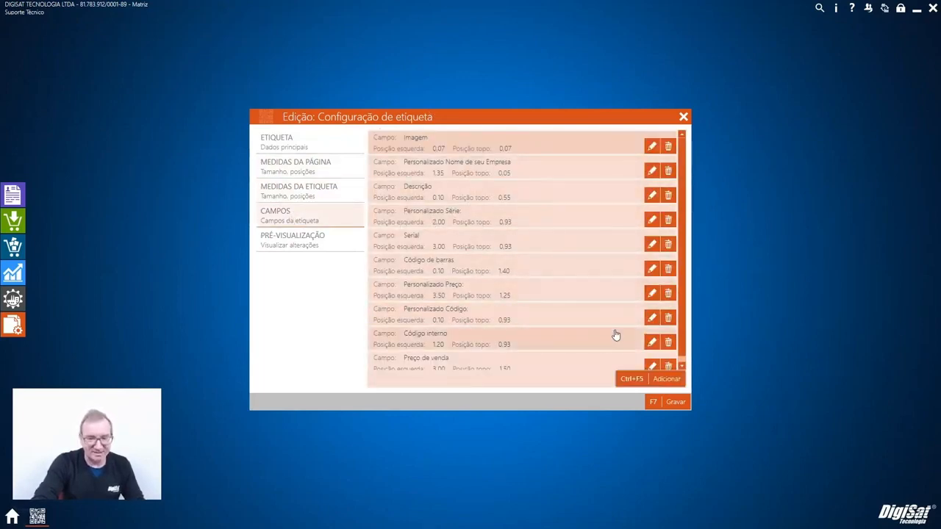
{"action": "left_click", "coordinate": [653, 146]}
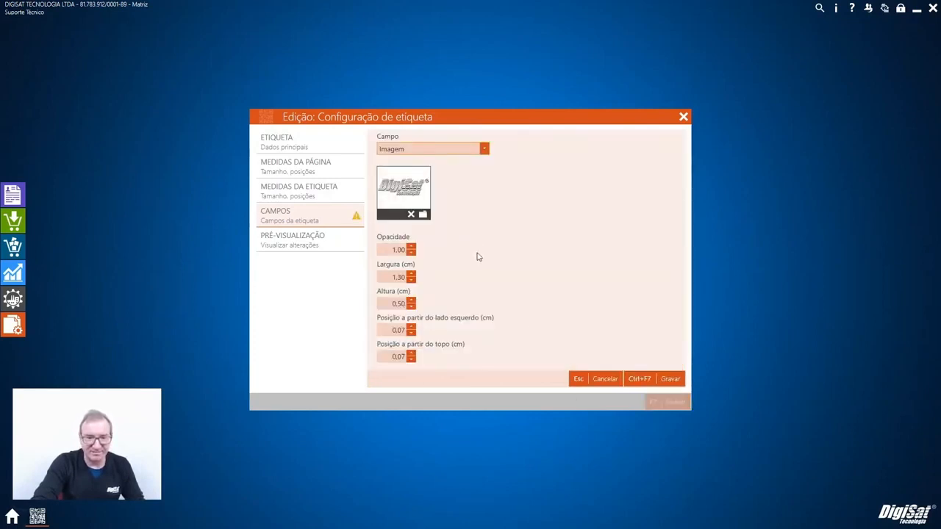
{"action": "left_click", "coordinate": [605, 379]}
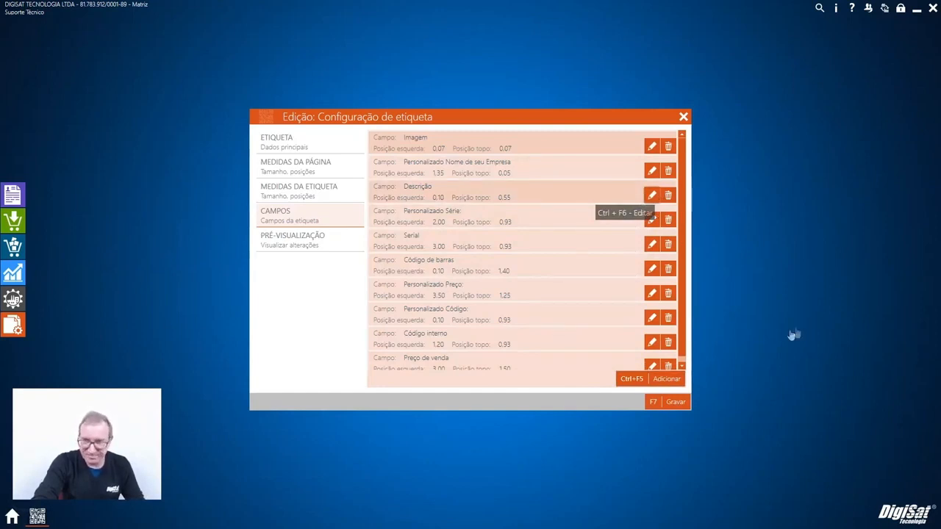
{"action": "key", "text": "ctrl+F6"}
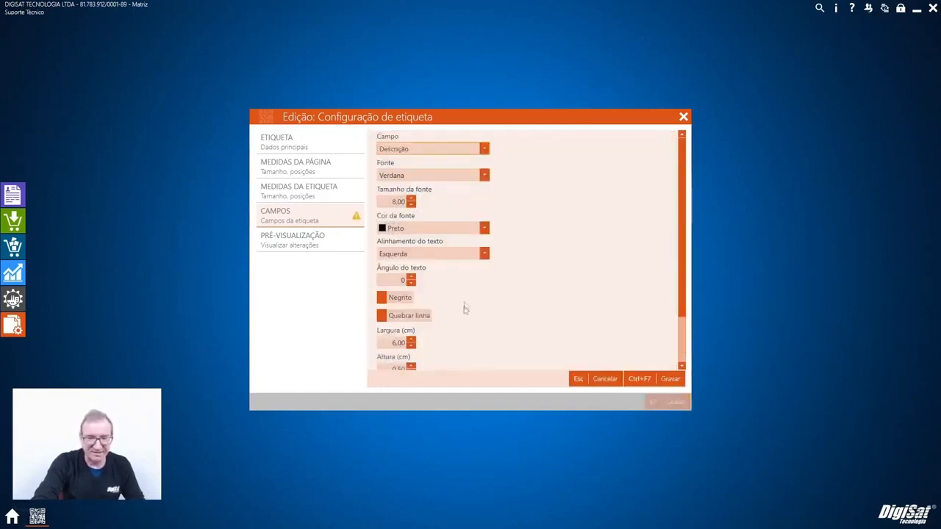
{"action": "scroll", "coordinate": [529, 285], "scroll_direction": "down", "scroll_amount": 3}
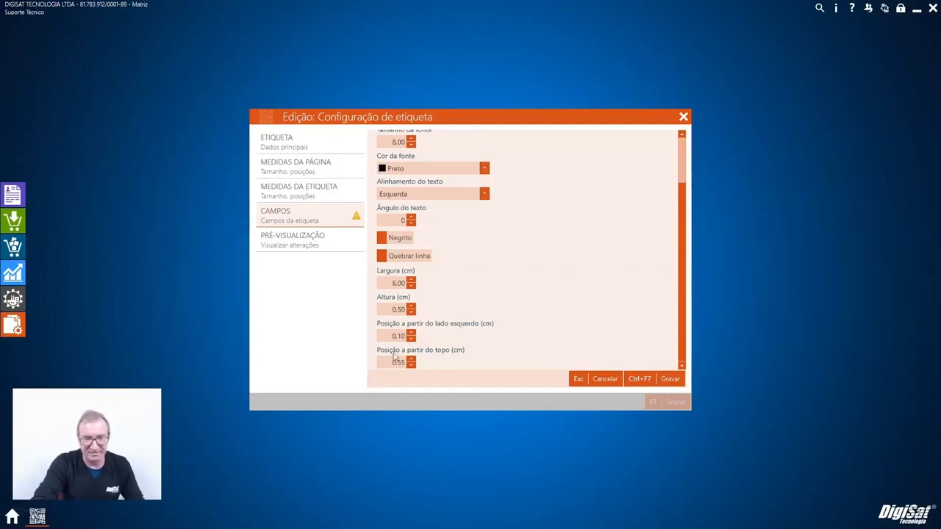
{"action": "scroll", "coordinate": [524, 323], "scroll_direction": "up", "scroll_amount": 3}
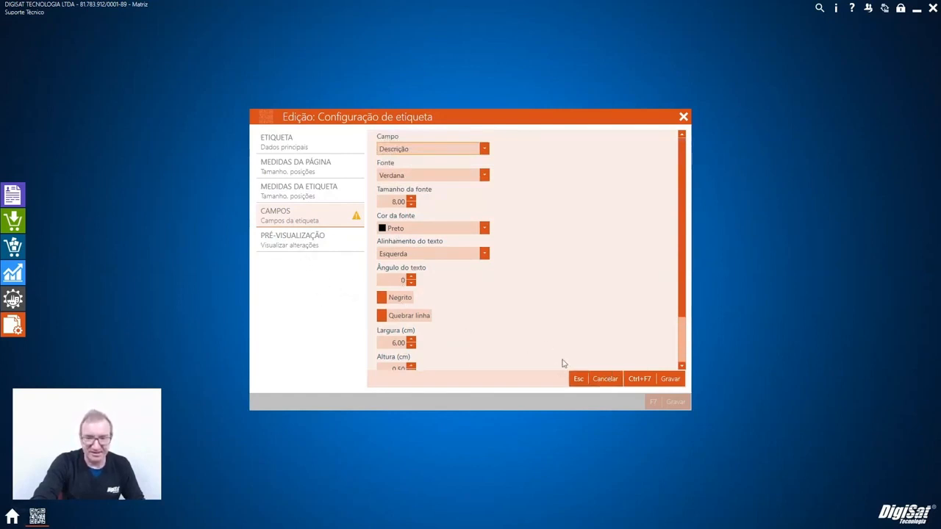
{"action": "left_click", "coordinate": [605, 379]}
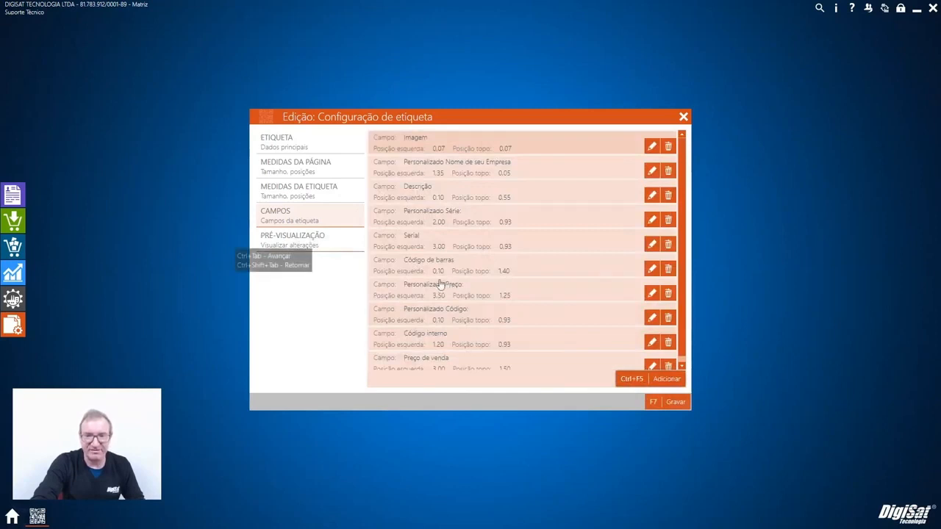
- Preview the Serial label model in Pré-visualização and exit its editing form, abandoning changes
{"action": "left_click", "coordinate": [314, 244]}
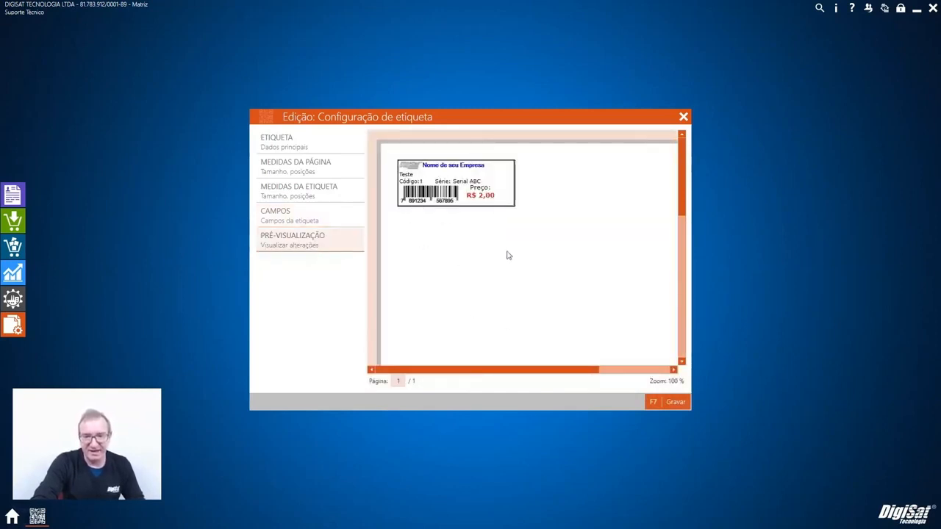
{"action": "left_click", "coordinate": [683, 117]}
{"action": "left_click", "coordinate": [580, 347]}
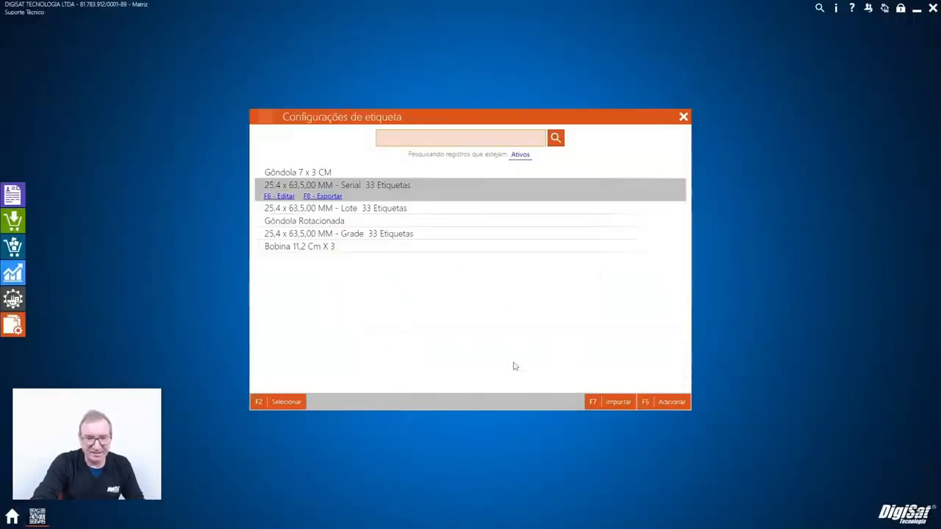
- Open the 25,4 x 63,5,00 MM - Lote 33 Etiquetas model, preview it, abandon changes and close the label configurations list
{"action": "left_click", "coordinate": [396, 211]}
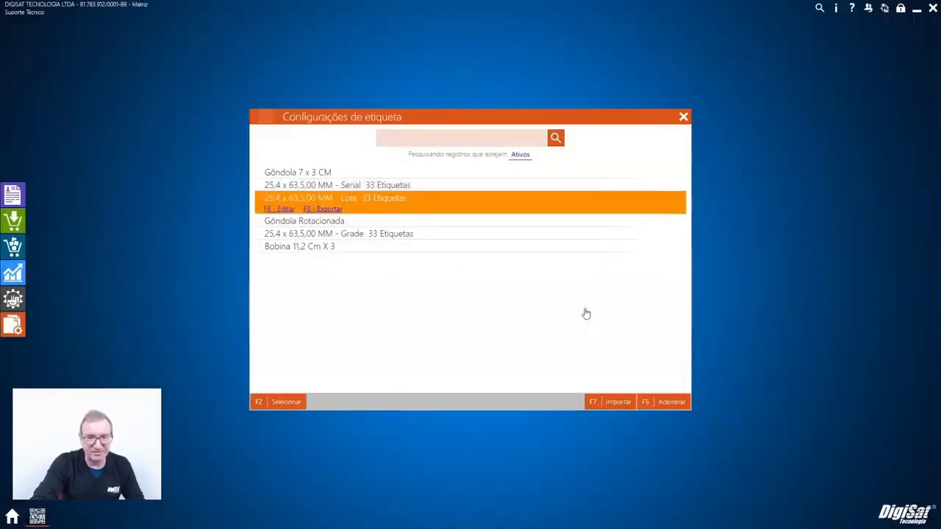
{"action": "key", "text": "F6"}
{"action": "left_click", "coordinate": [304, 244]}
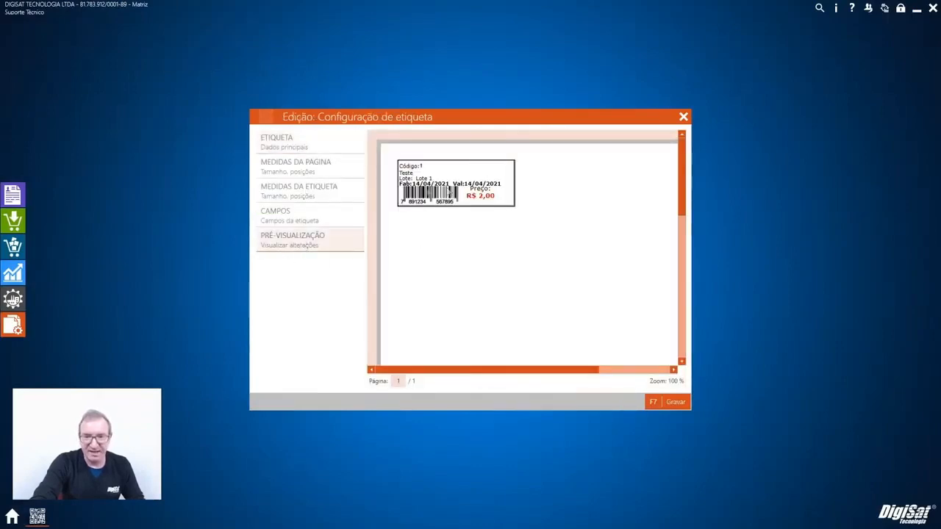
{"action": "left_click", "coordinate": [684, 117]}
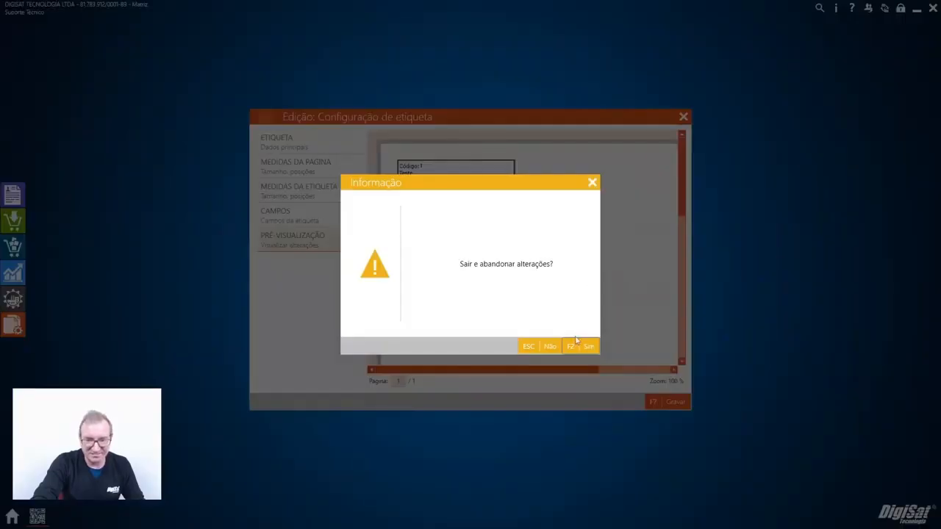
{"action": "left_click", "coordinate": [577, 341]}
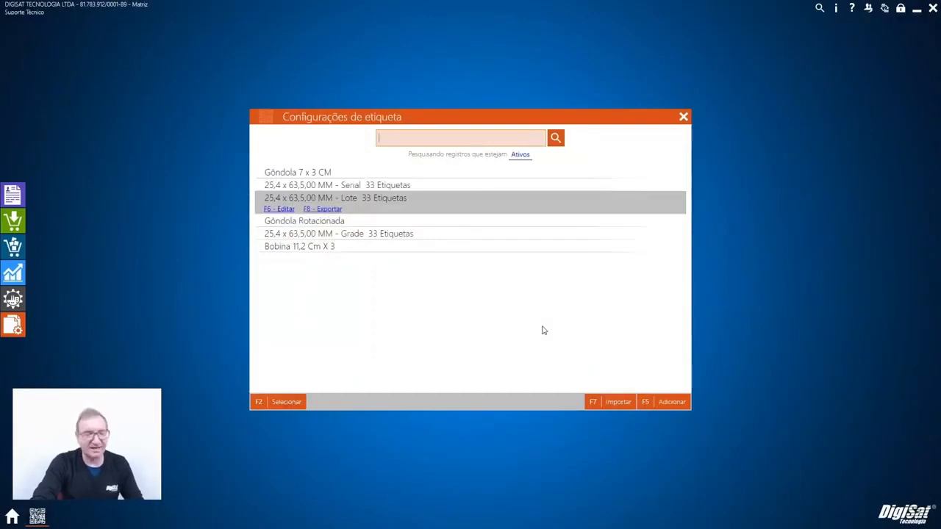
{"action": "left_click", "coordinate": [684, 117]}
- Review the Modelo de etiqueta and Buscar por options in Gerador de etiquetas, leave Buscar por on Produto, and close the form
{"action": "left_click", "coordinate": [484, 175]}
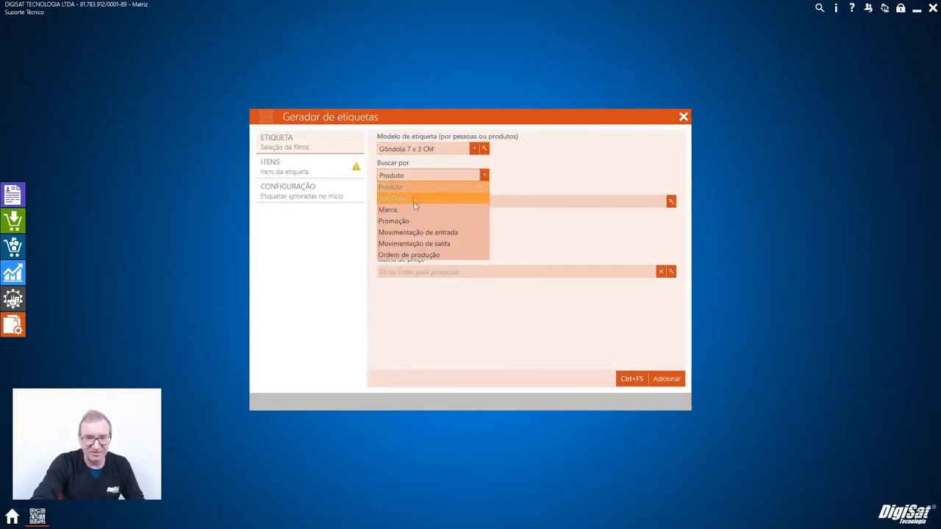
{"action": "left_click", "coordinate": [525, 184]}
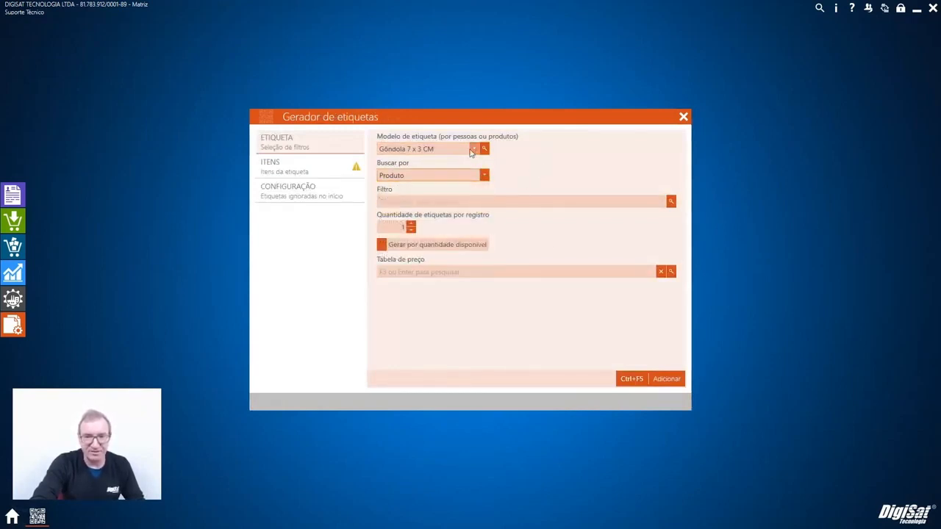
{"action": "left_click", "coordinate": [474, 149]}
{"action": "left_click", "coordinate": [474, 149]}
{"action": "double_click", "coordinate": [484, 175]}
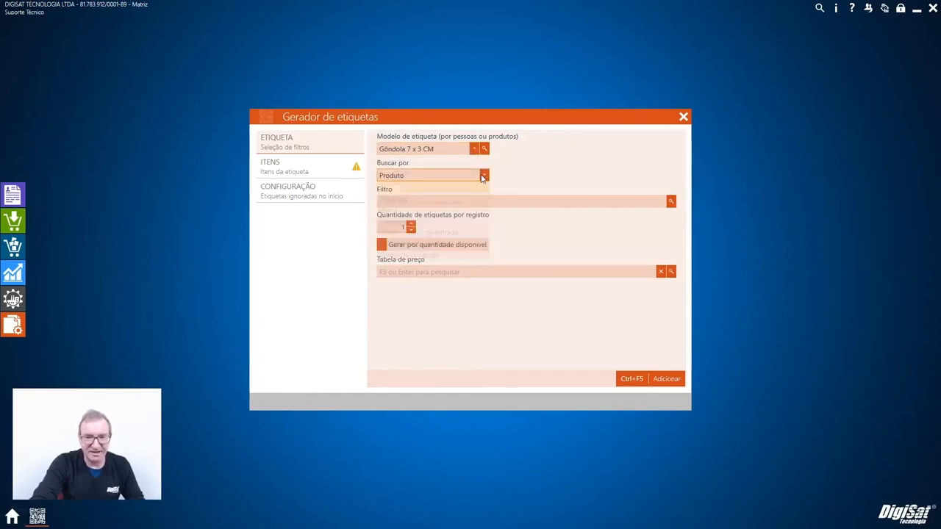
{"action": "left_click", "coordinate": [483, 175]}
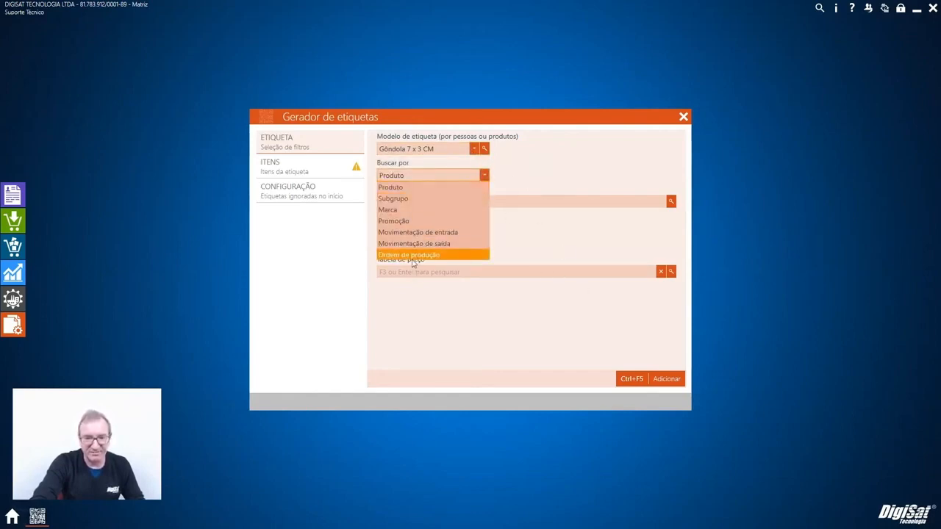
{"action": "left_click", "coordinate": [414, 255]}
{"action": "left_click", "coordinate": [445, 177]}
{"action": "left_click", "coordinate": [441, 187]}
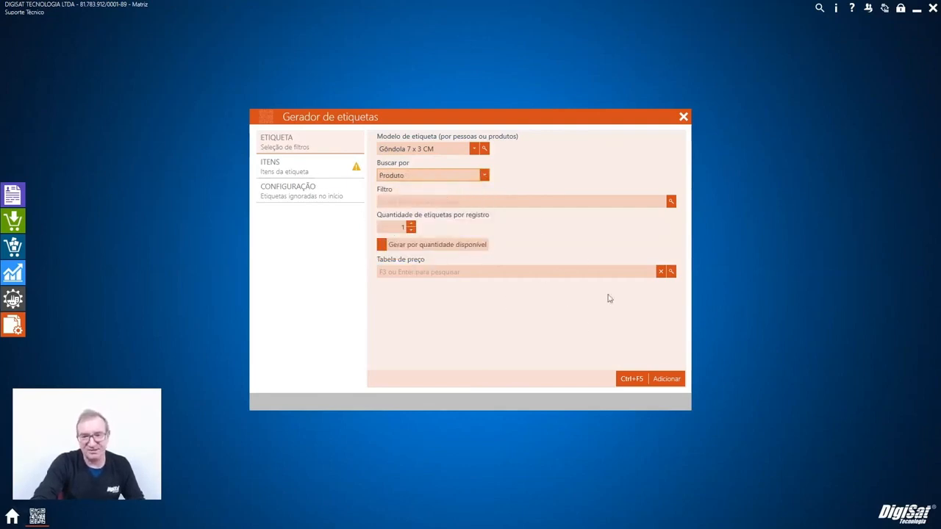
{"action": "left_click", "coordinate": [683, 116]}
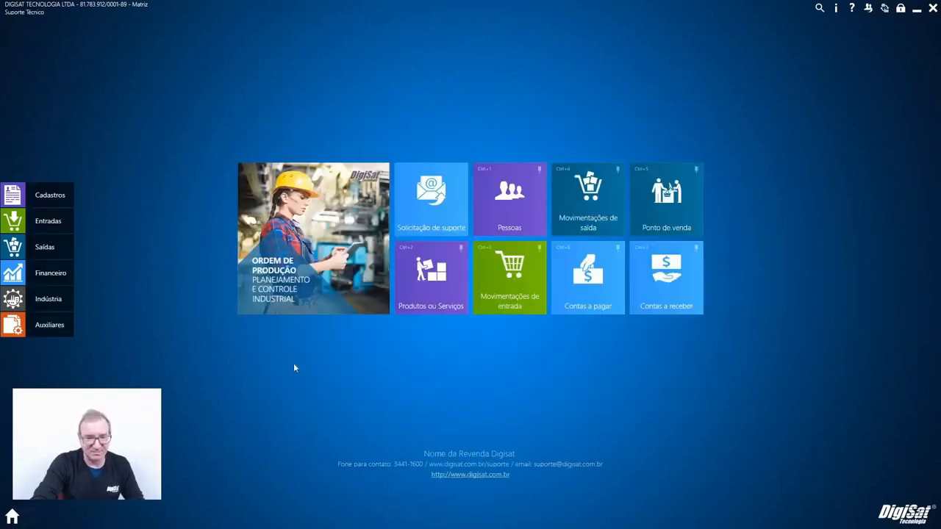
- Open Inutilizações from Auxiliares, list the active records, and close the form
{"action": "left_click", "coordinate": [43, 331]}
{"action": "scroll", "coordinate": [556, 417], "scroll_direction": "down", "scroll_amount": 1}
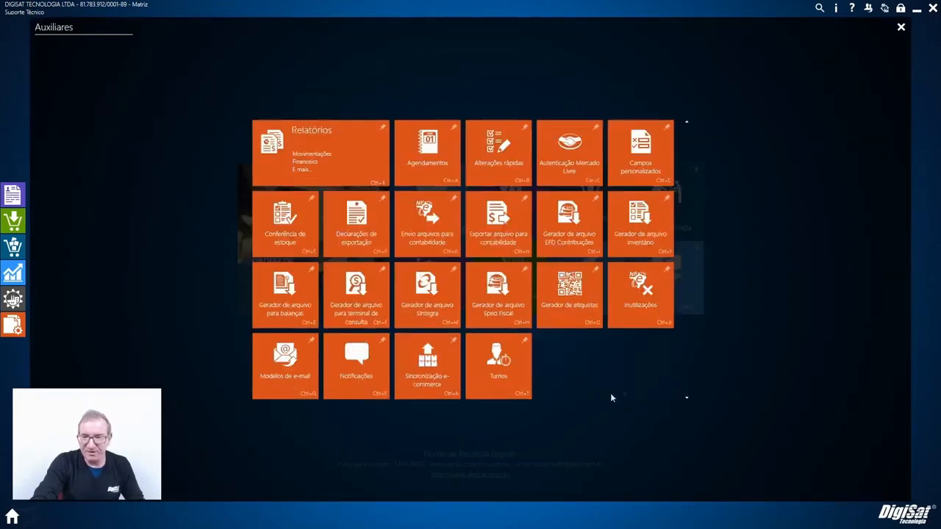
{"action": "left_click", "coordinate": [646, 301]}
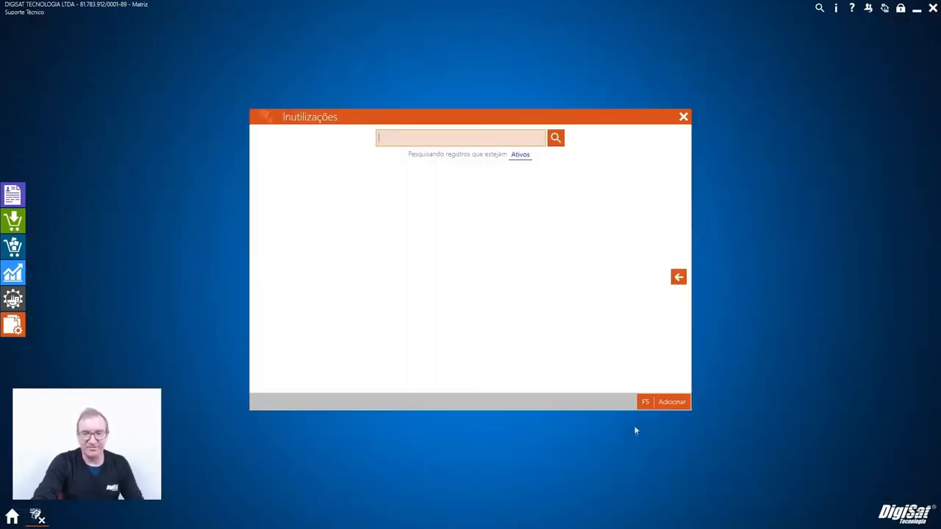
{"action": "left_click", "coordinate": [556, 138]}
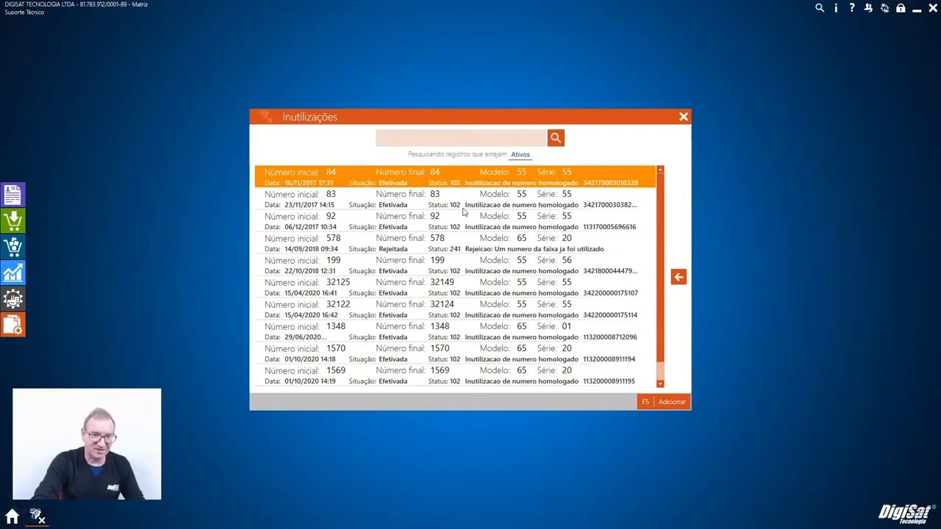
{"action": "left_click", "coordinate": [683, 116]}
- Open Modelos de e-mail from Auxiliares and open the Boleto de Cobrança model for editing
{"action": "left_click", "coordinate": [50, 324]}
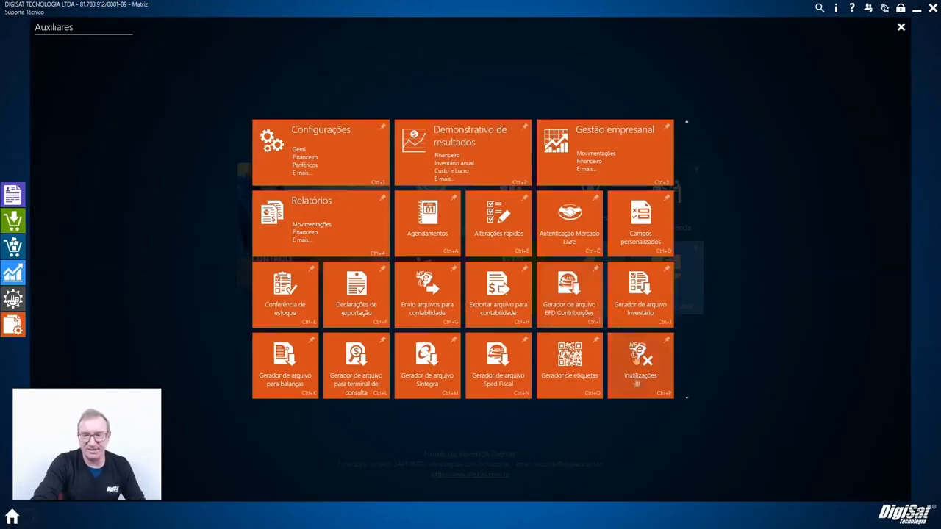
{"action": "scroll", "coordinate": [636, 378], "scroll_direction": "down", "scroll_amount": 1}
{"action": "left_click", "coordinate": [286, 395]}
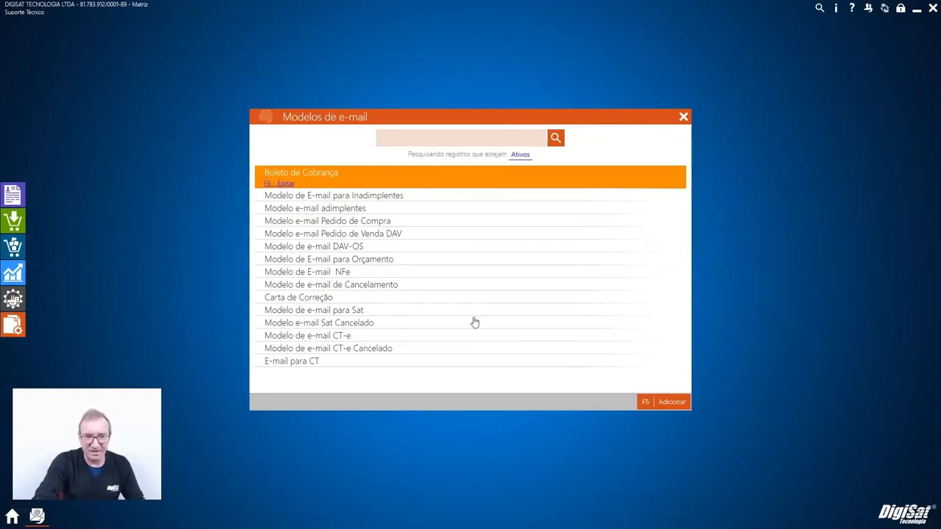
{"action": "key", "text": "F6"}
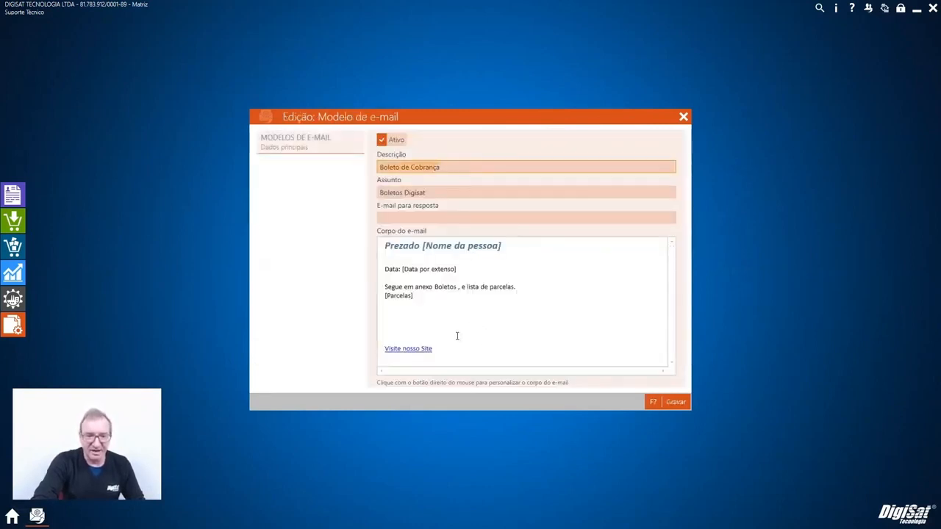
- Examine the Movimentações and Financeiro fields available to insert in the Boleto de Cobrança e-mail body, and save the model
{"action": "left_click", "coordinate": [509, 246]}
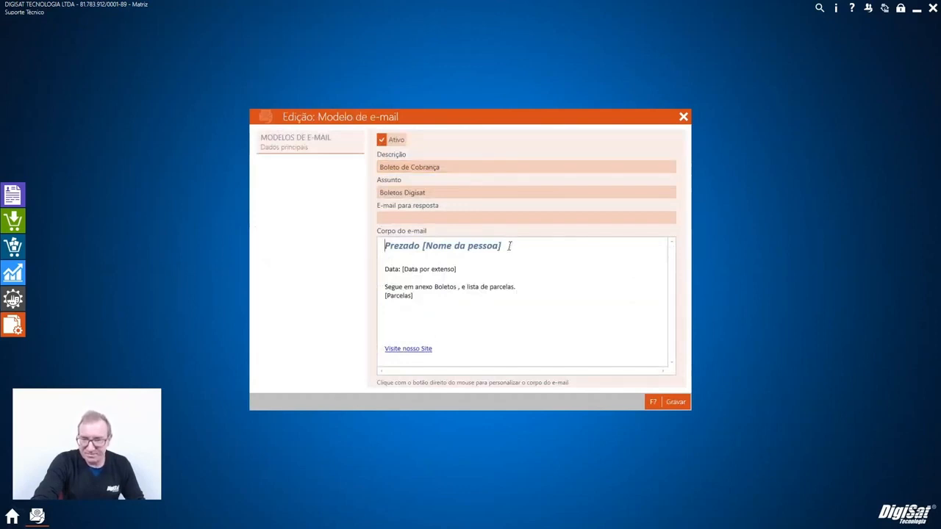
{"action": "right_click", "coordinate": [510, 247]}
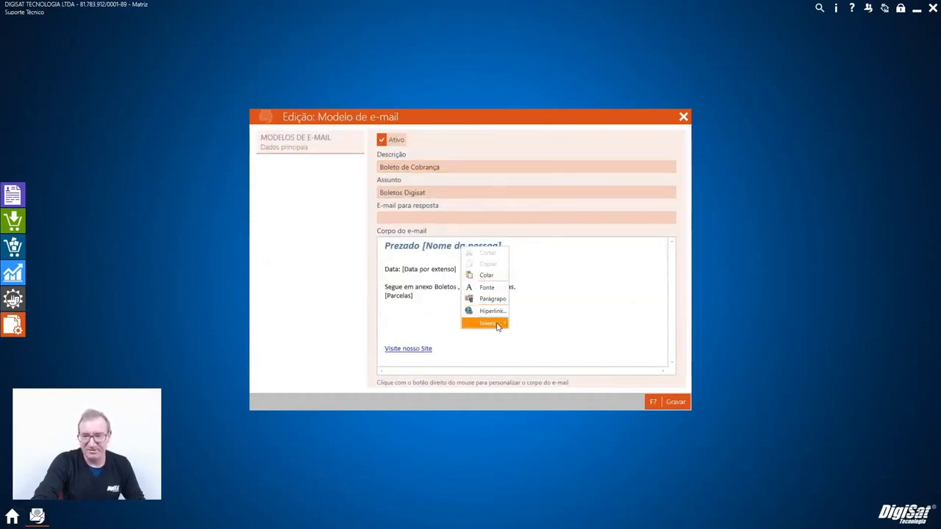
{"action": "mouse_move", "coordinate": [497, 327]}
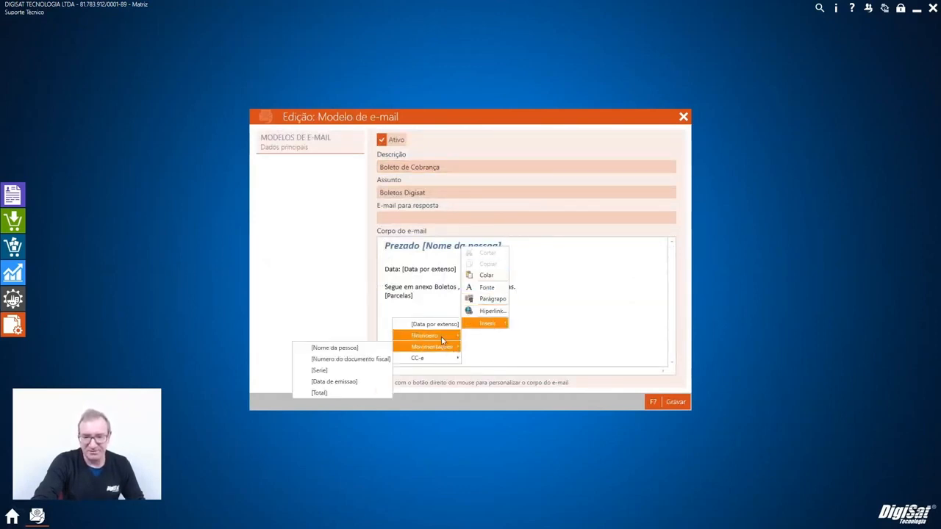
{"action": "mouse_move", "coordinate": [442, 338]}
{"action": "left_click", "coordinate": [567, 329]}
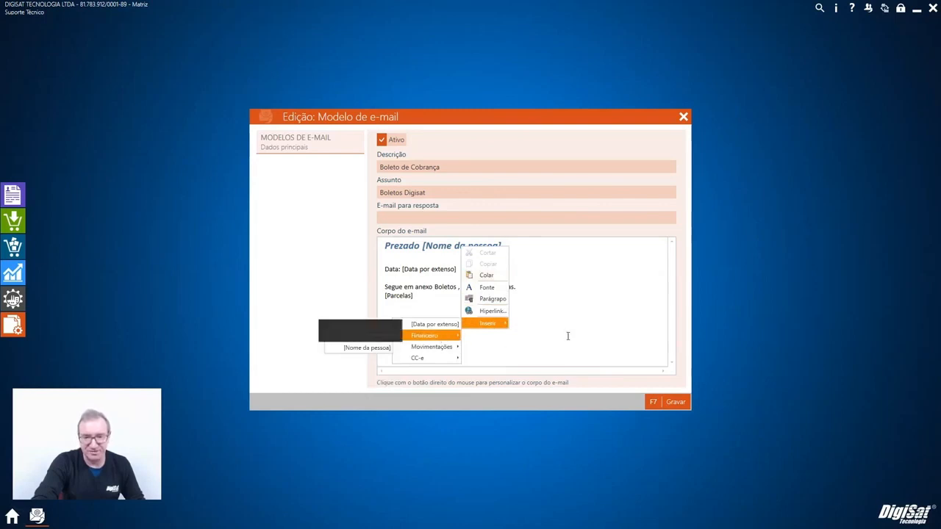
{"action": "left_click", "coordinate": [673, 404]}
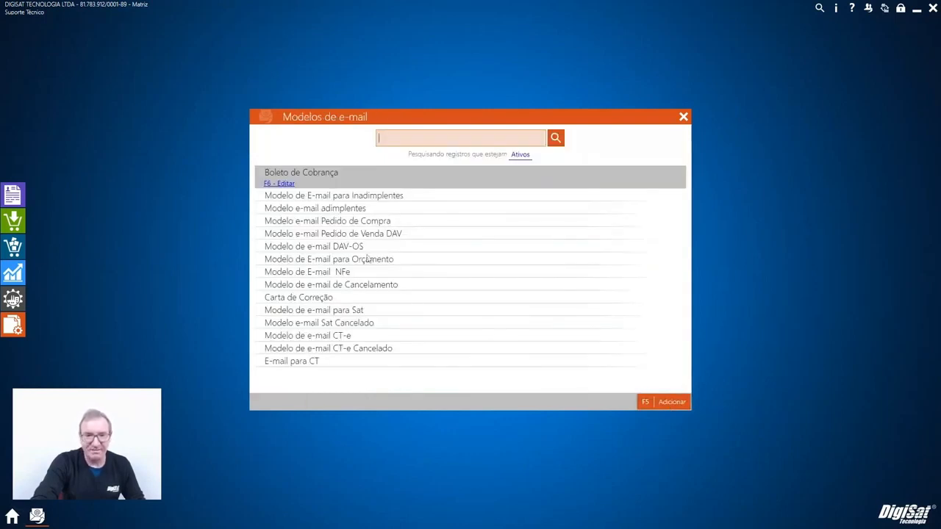
- Open Modelo e-mail Pedido de Venda DAV, review the fields insertable in its body, save it, and close Modelos de e-mail
{"action": "left_click", "coordinate": [357, 234]}
{"action": "left_click", "coordinate": [290, 236]}
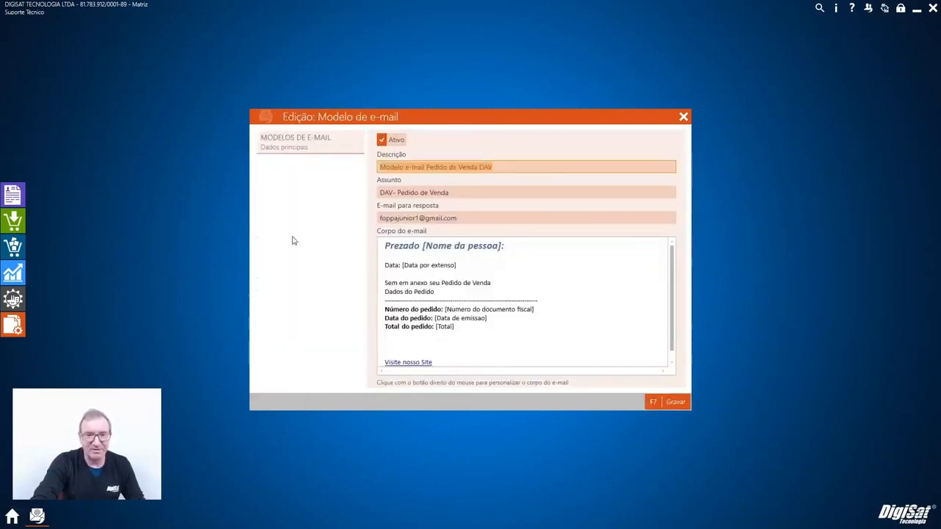
{"action": "right_click", "coordinate": [547, 312]}
{"action": "mouse_move", "coordinate": [531, 388]}
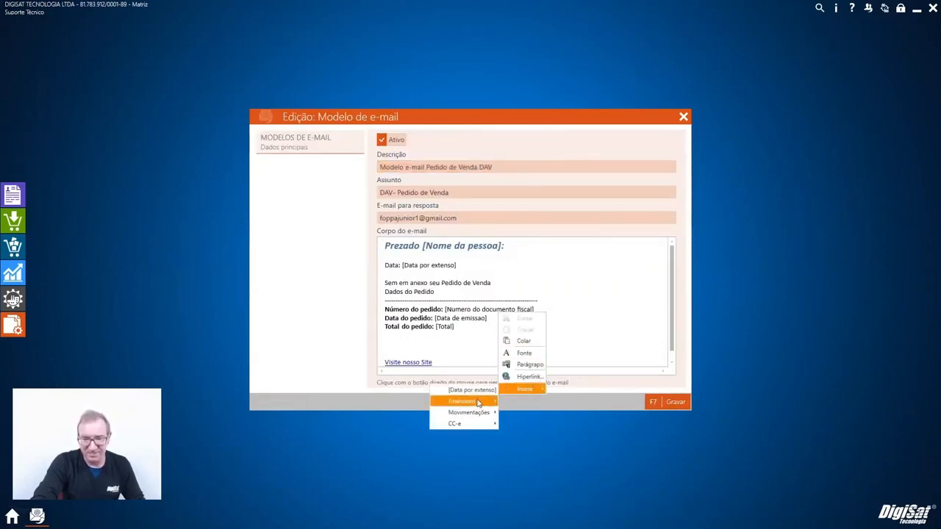
{"action": "mouse_move", "coordinate": [479, 413]}
{"action": "left_click", "coordinate": [525, 251]}
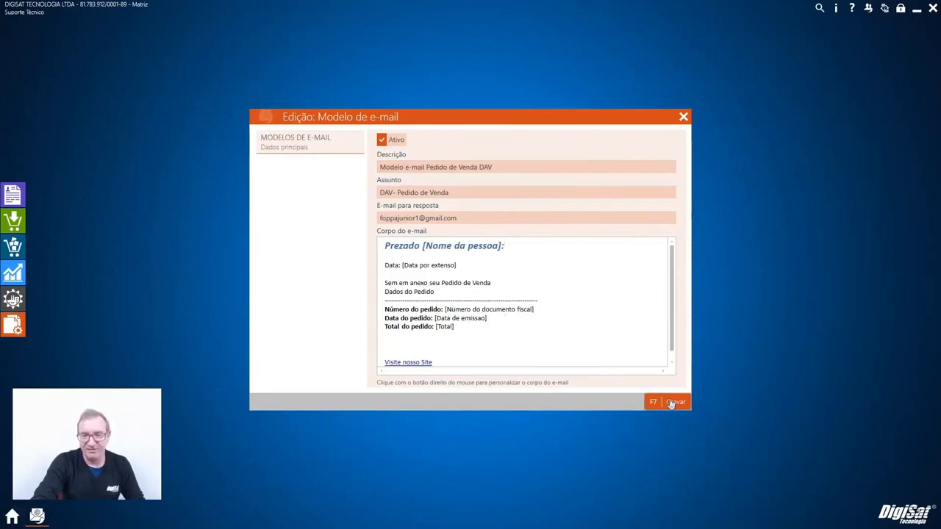
{"action": "left_click", "coordinate": [673, 402]}
{"action": "left_click", "coordinate": [683, 116]}
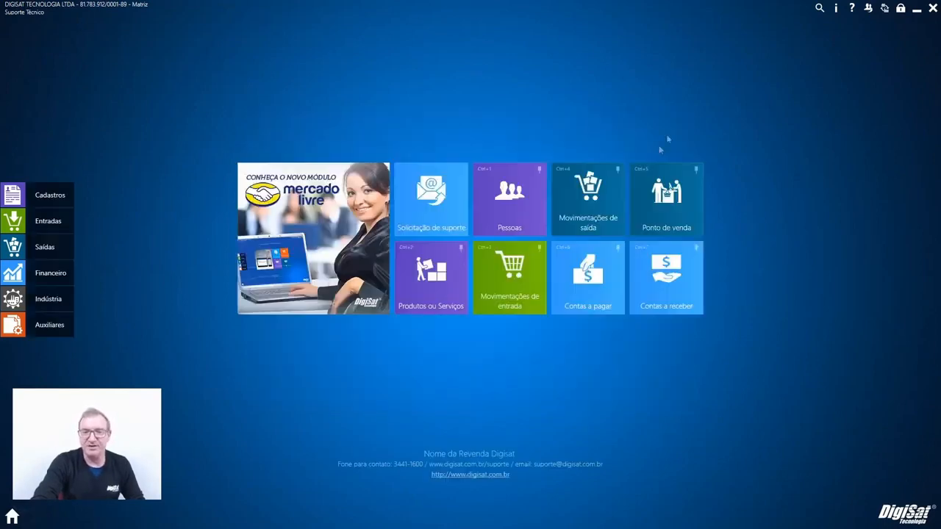
- View the Modelos de e-mail list and the Notificações form from Auxiliares, closing each one
{"action": "left_click", "coordinate": [63, 332]}
{"action": "scroll", "coordinate": [316, 389], "scroll_direction": "down", "scroll_amount": 2}
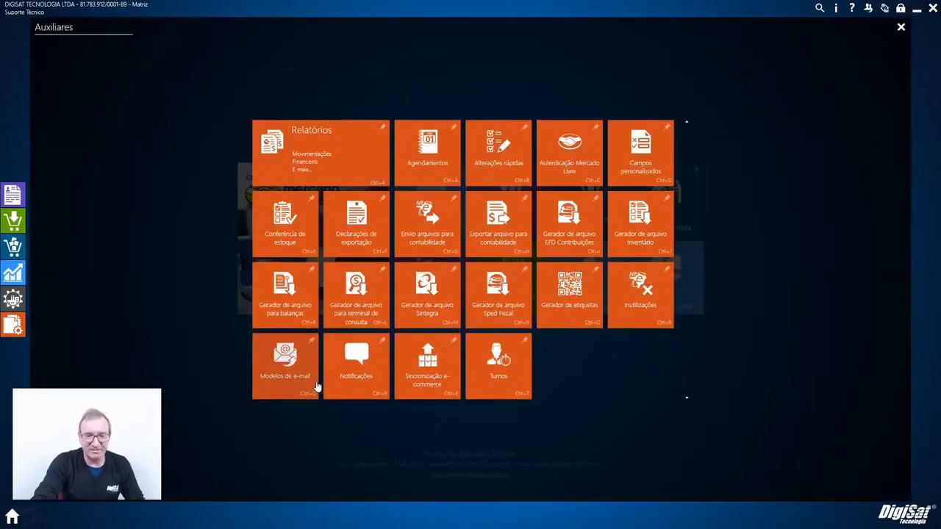
{"action": "left_click", "coordinate": [280, 382]}
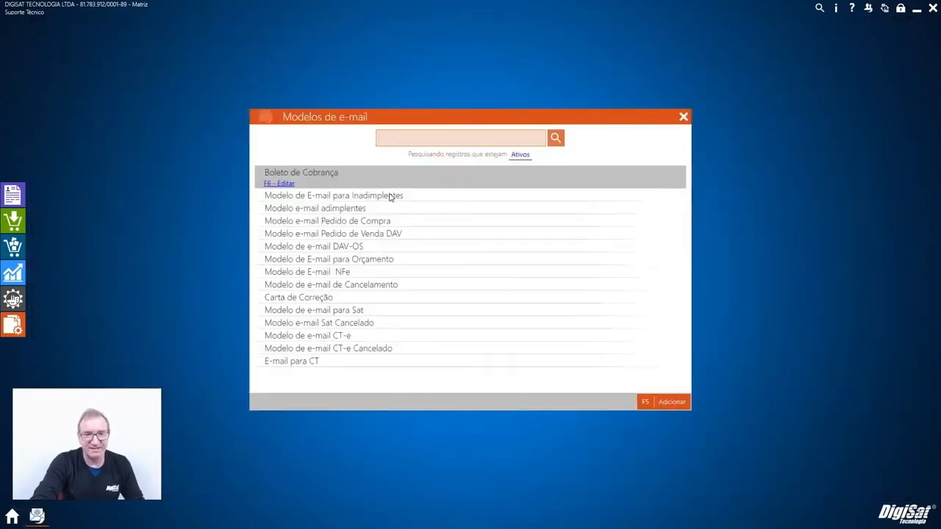
{"action": "left_click", "coordinate": [684, 117]}
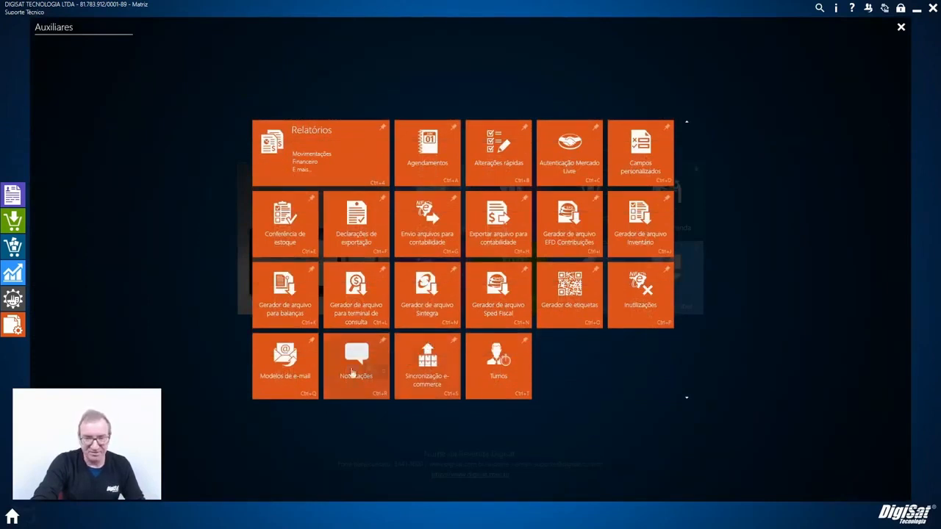
{"action": "left_click", "coordinate": [360, 393]}
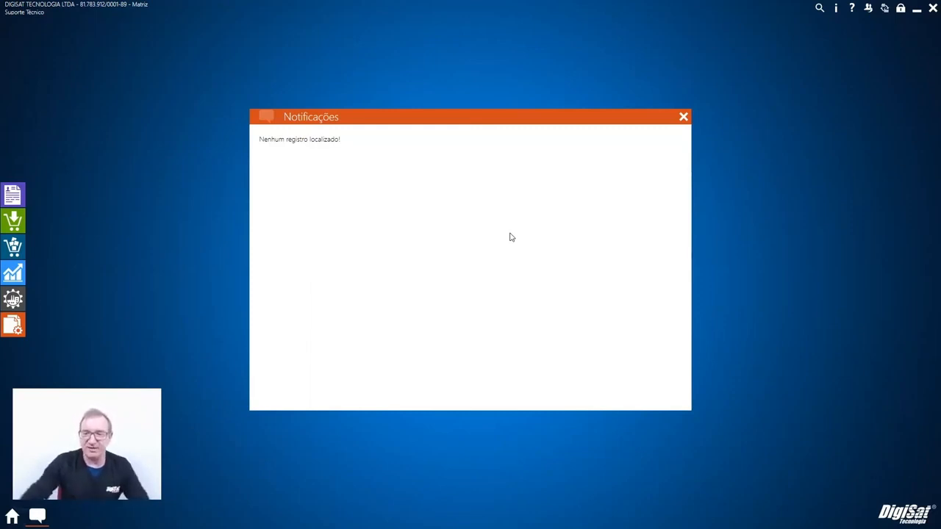
{"action": "left_click", "coordinate": [683, 117]}
- Open Sincronização e-commerce from Auxiliares, edit the first Teste record, and check the product filter options among its products to synchronize
{"action": "left_click", "coordinate": [34, 332]}
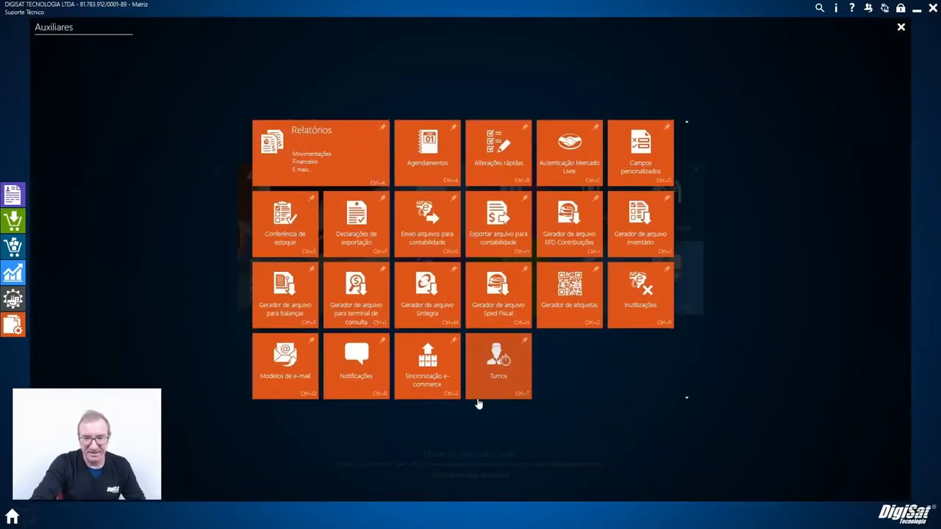
{"action": "left_click", "coordinate": [447, 393]}
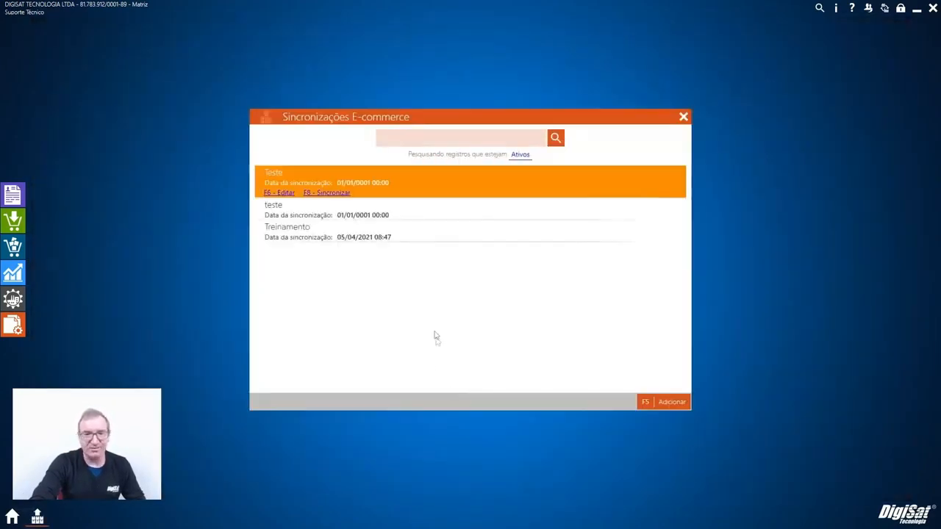
{"action": "left_click", "coordinate": [279, 193]}
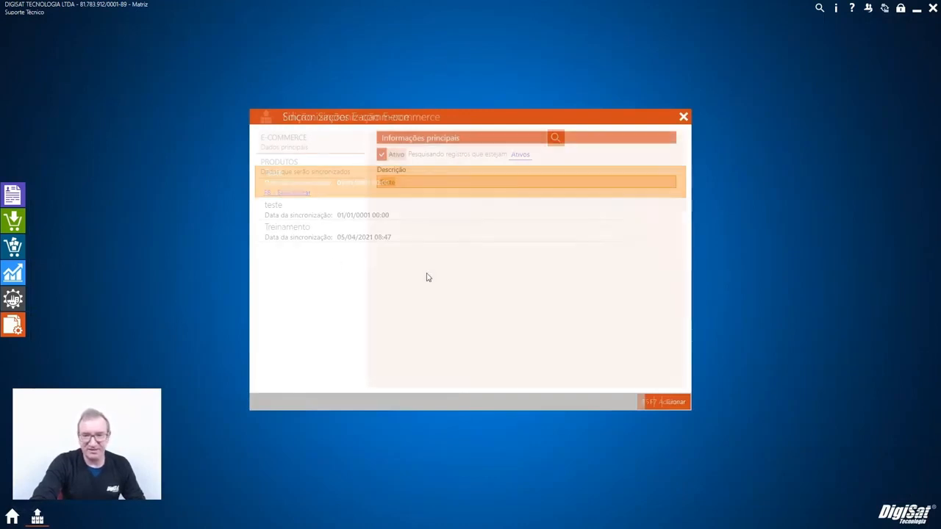
{"action": "left_click", "coordinate": [302, 176]}
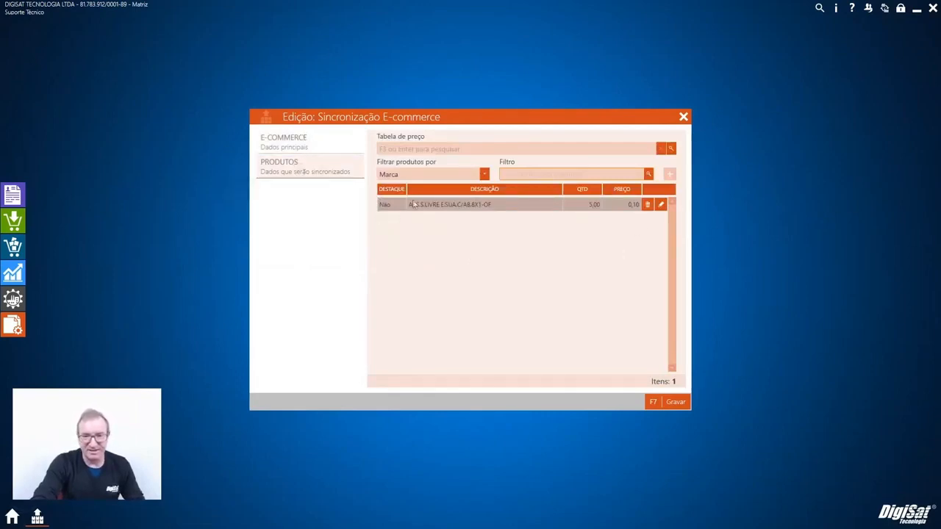
{"action": "left_click", "coordinate": [484, 174]}
{"action": "left_click", "coordinate": [466, 184]}
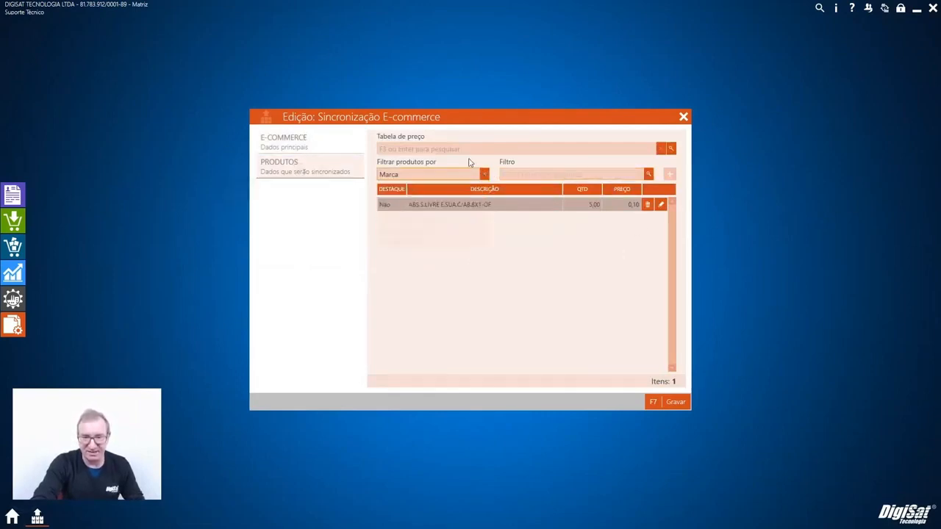
- Open product ABS.S.LIVRE E.SUA.C/AB.8X1-OF for editing and examine its order quantity fields, the Produto digital option, and the description formatting commands
{"action": "left_click", "coordinate": [660, 208]}
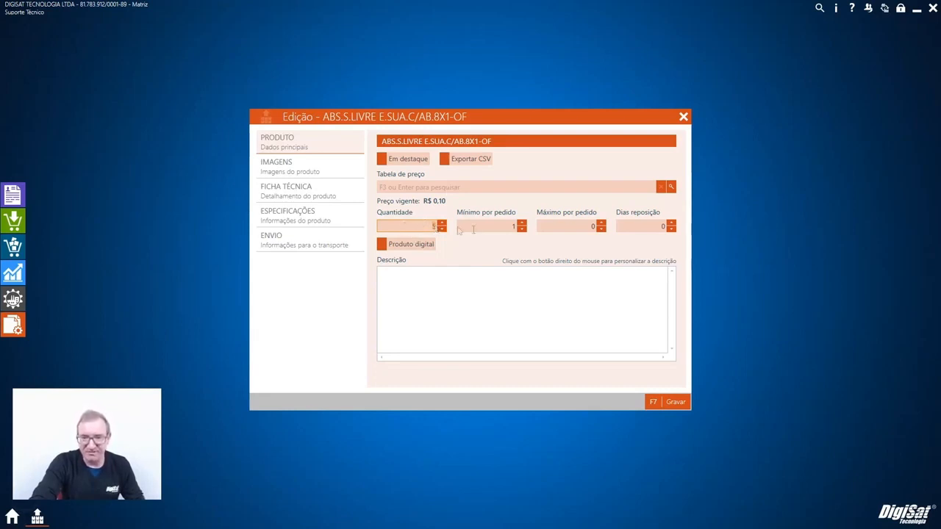
{"action": "left_click", "coordinate": [492, 229]}
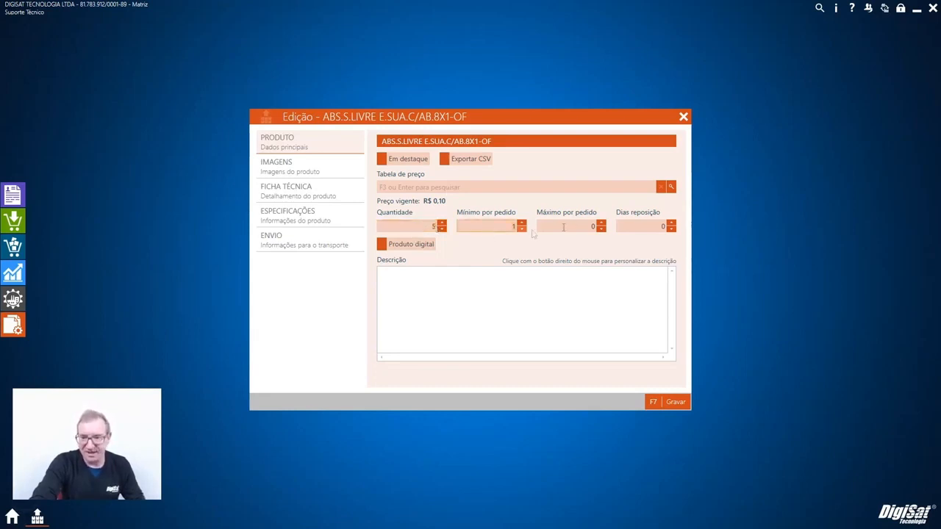
{"action": "left_click", "coordinate": [621, 228]}
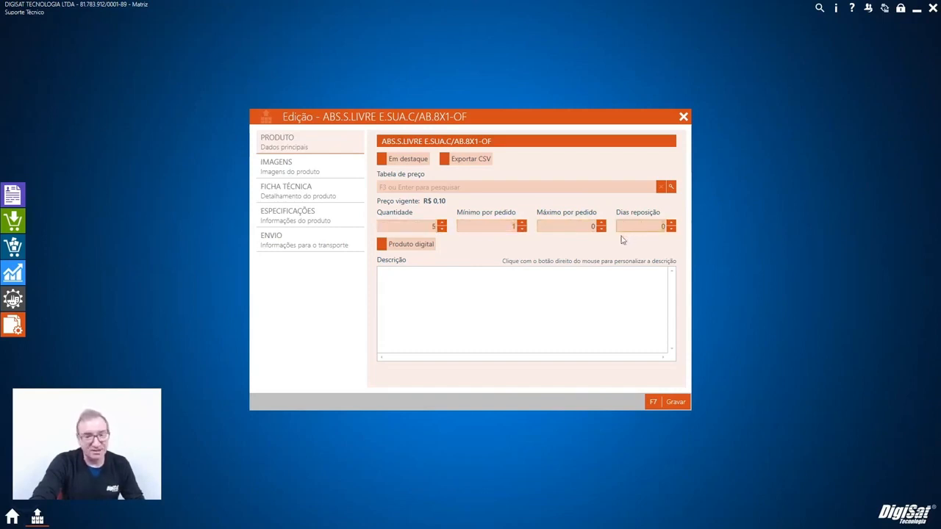
{"action": "left_click", "coordinate": [404, 249]}
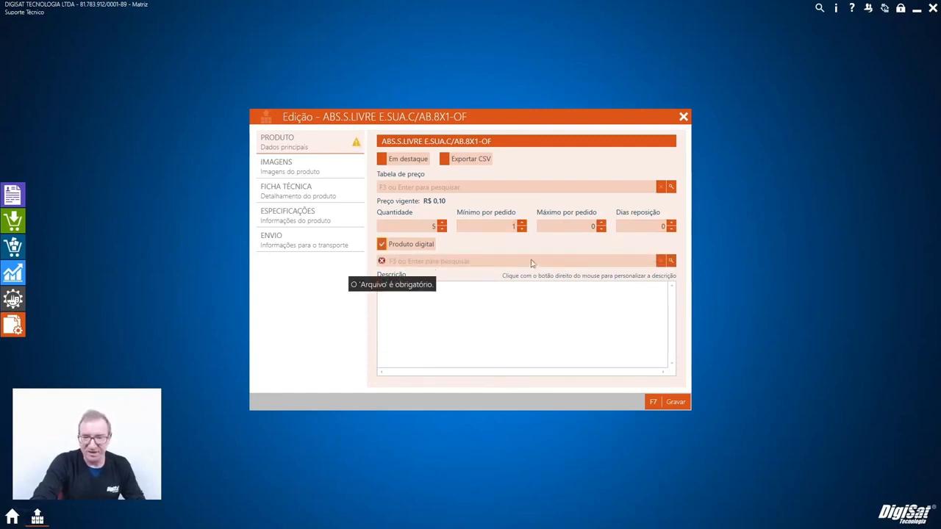
{"action": "left_click", "coordinate": [412, 247]}
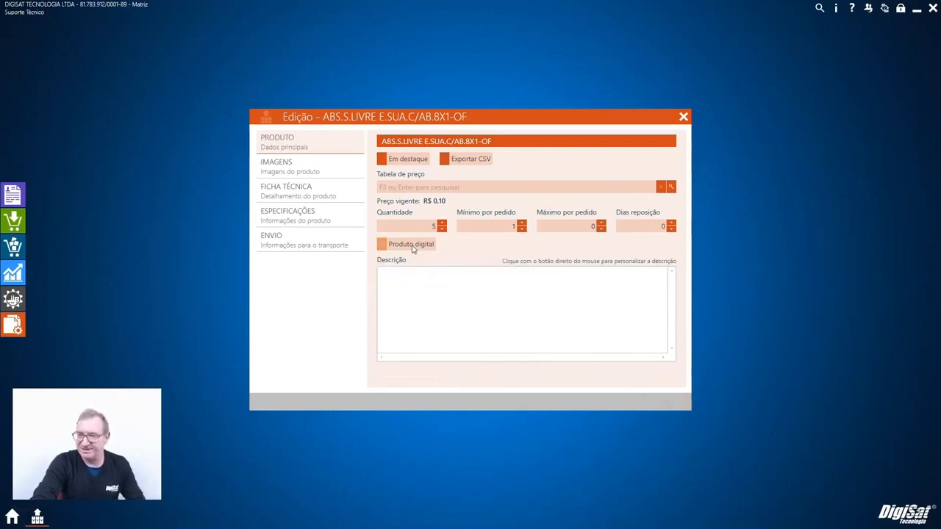
{"action": "left_click", "coordinate": [423, 288]}
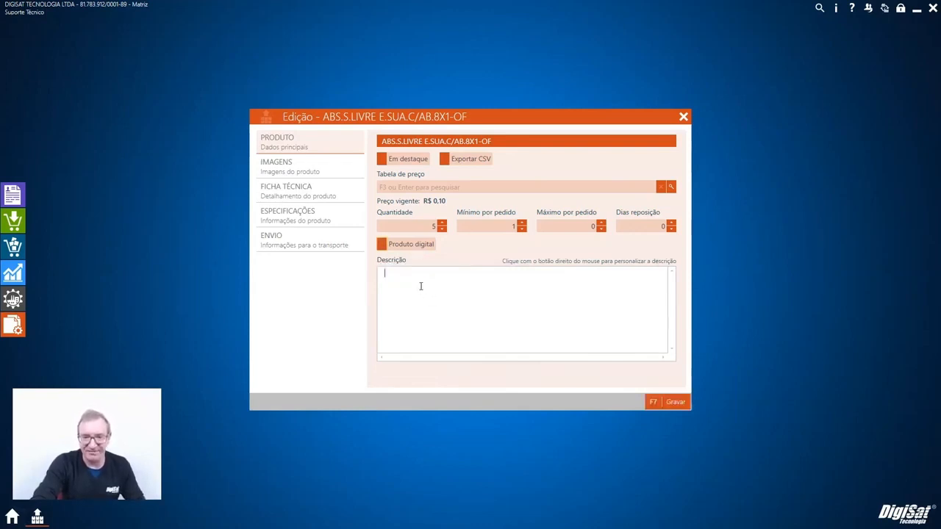
{"action": "right_click", "coordinate": [506, 304]}
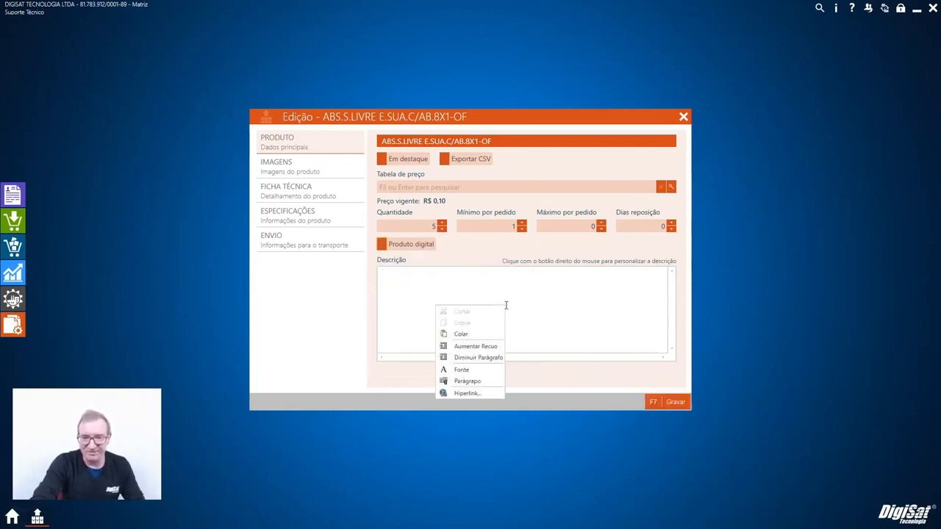
{"action": "left_click", "coordinate": [554, 306]}
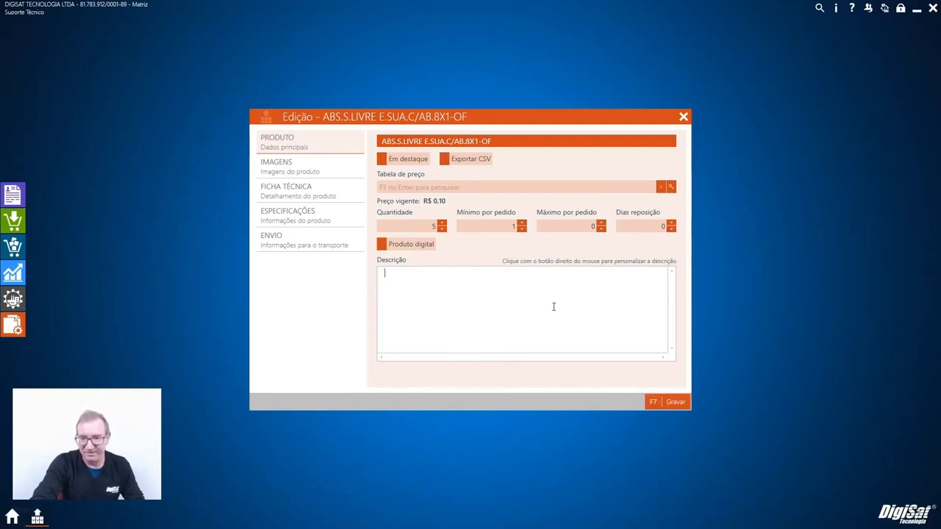
- Review the product's Imagens, Ficha técnica, Especificações and Envio sections, and save the product
{"action": "left_click", "coordinate": [279, 166]}
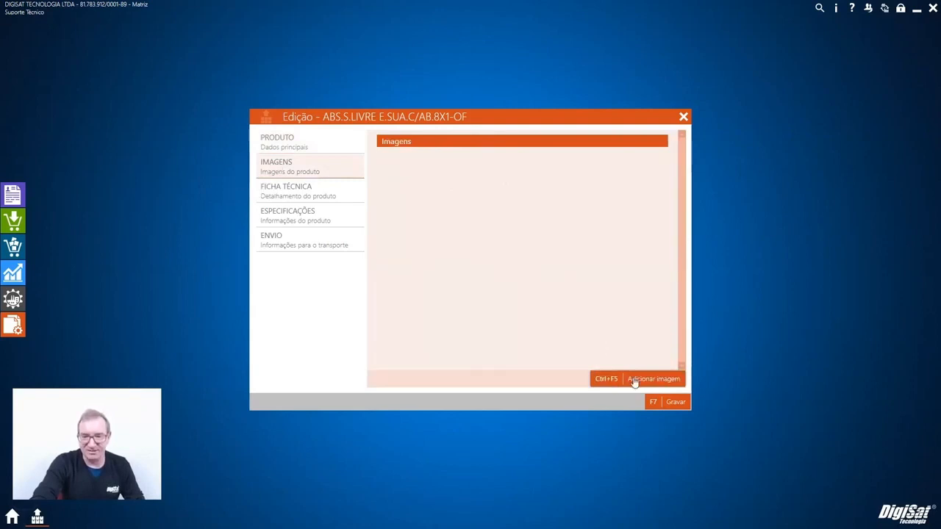
{"action": "left_click", "coordinate": [312, 201]}
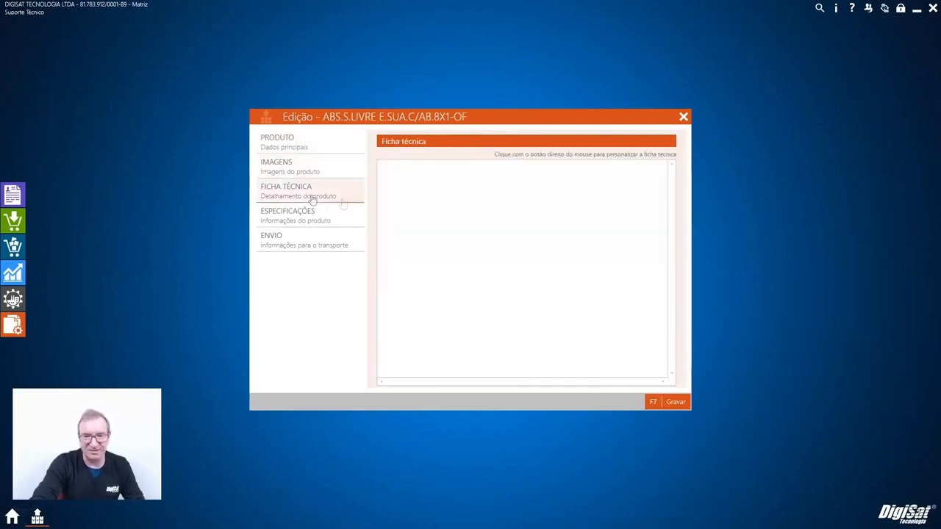
{"action": "left_click", "coordinate": [303, 217]}
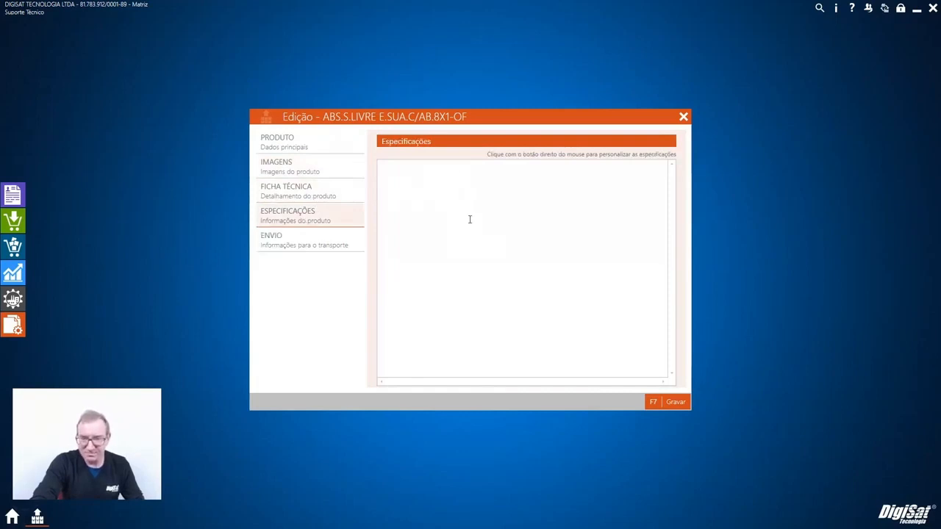
{"action": "left_click", "coordinate": [286, 249]}
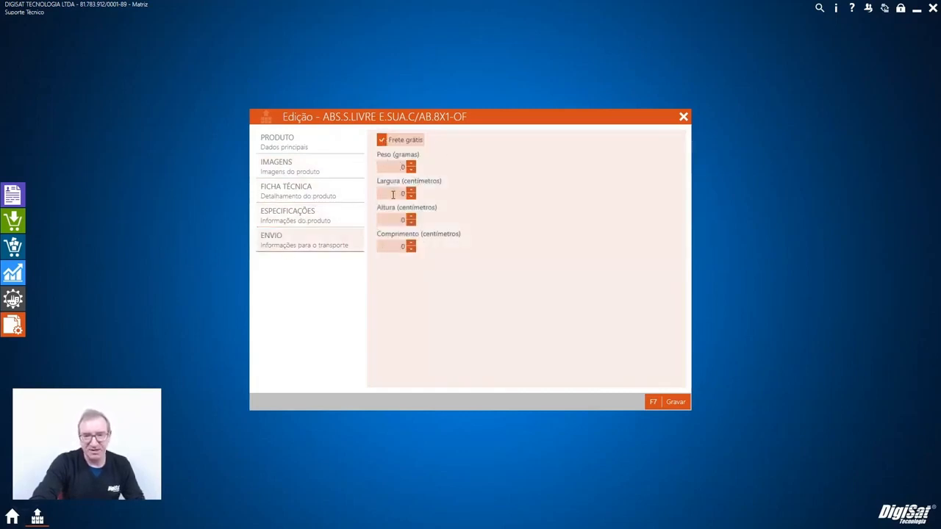
{"action": "left_click", "coordinate": [674, 403]}
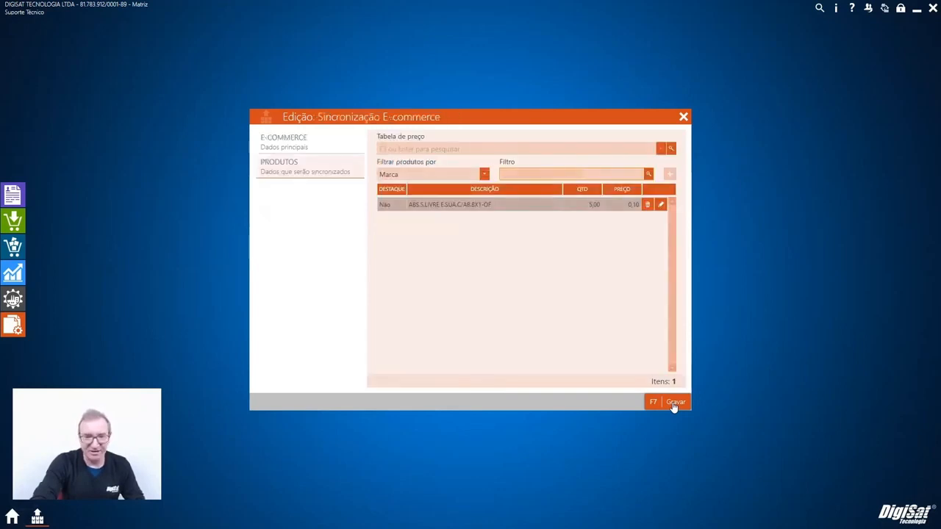
- Reopen the ABS.S.LIVRE E.SUA.C/AB.8X1-OF product's edit form and close it again
{"action": "left_click", "coordinate": [660, 206]}
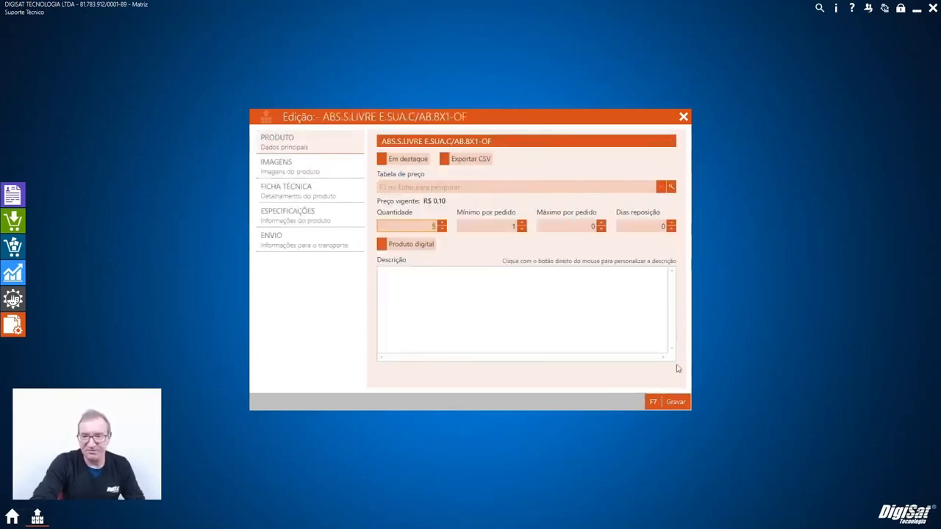
{"action": "left_click", "coordinate": [683, 116]}
{"action": "left_click", "coordinate": [593, 353]}
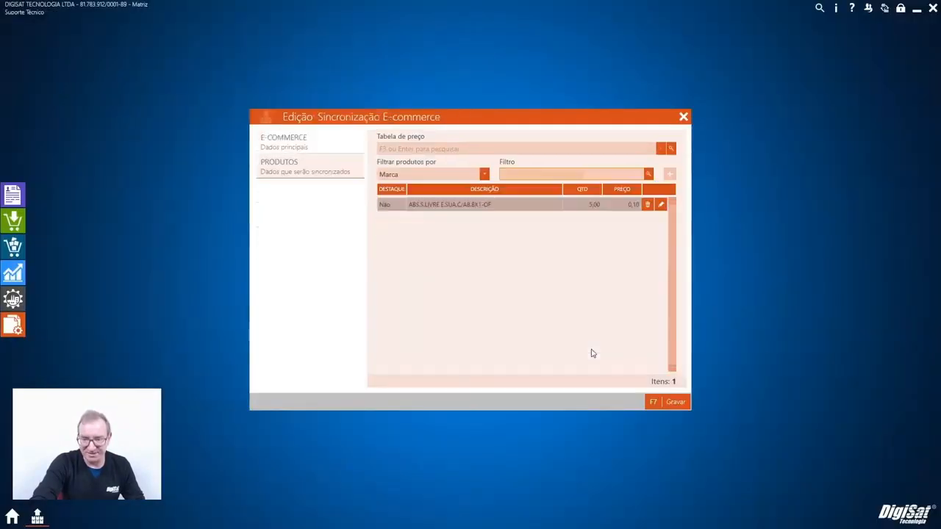
- Save the Teste synchronization record, request its synchronization with the e-commerce, and decline the confirmation
{"action": "left_click", "coordinate": [310, 142]}
{"action": "left_click", "coordinate": [668, 403]}
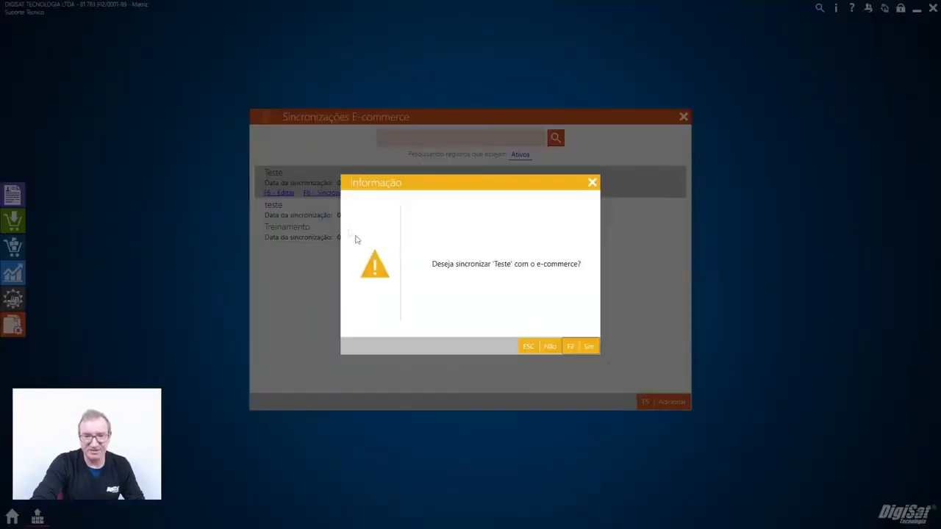
{"action": "left_click", "coordinate": [551, 347]}
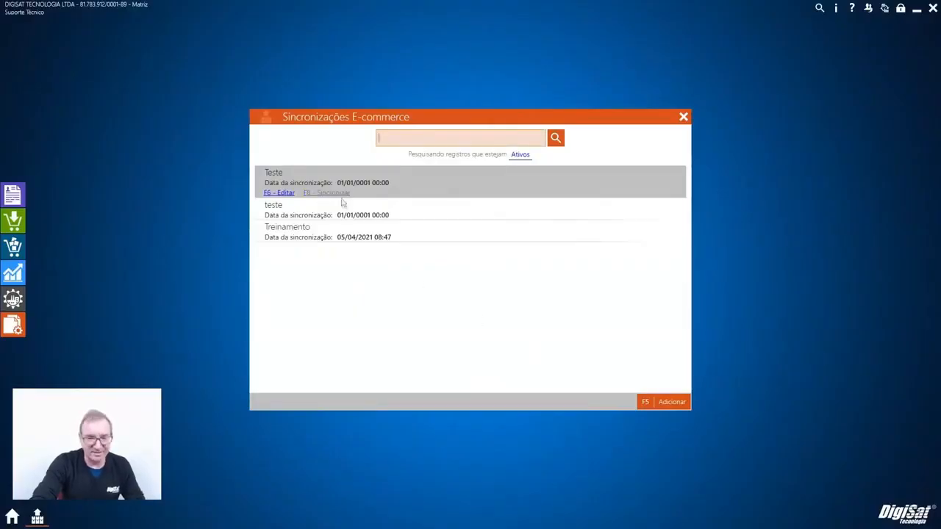
- Open Turnos from Auxiliares, list the open active shifts, and close both Controle de turnos and Sincronizações E-commerce
{"action": "left_click", "coordinate": [12, 331]}
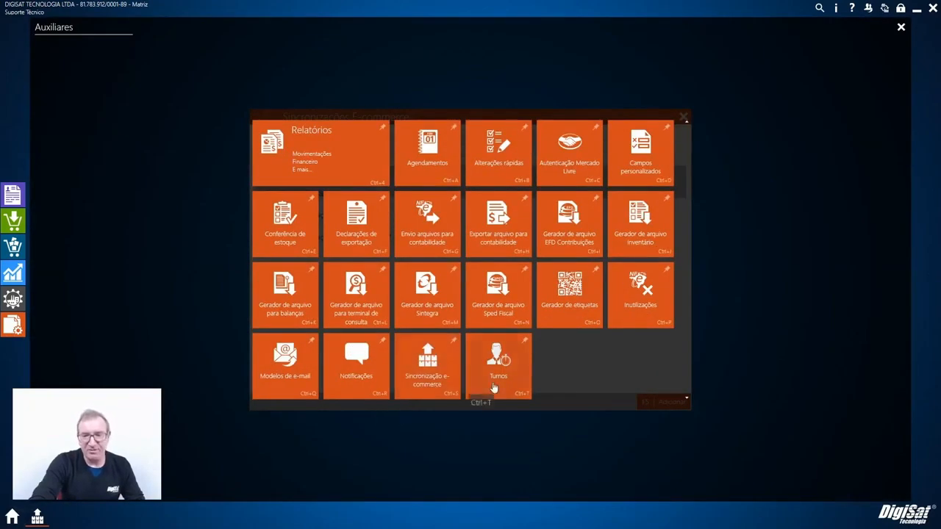
{"action": "left_click", "coordinate": [494, 391]}
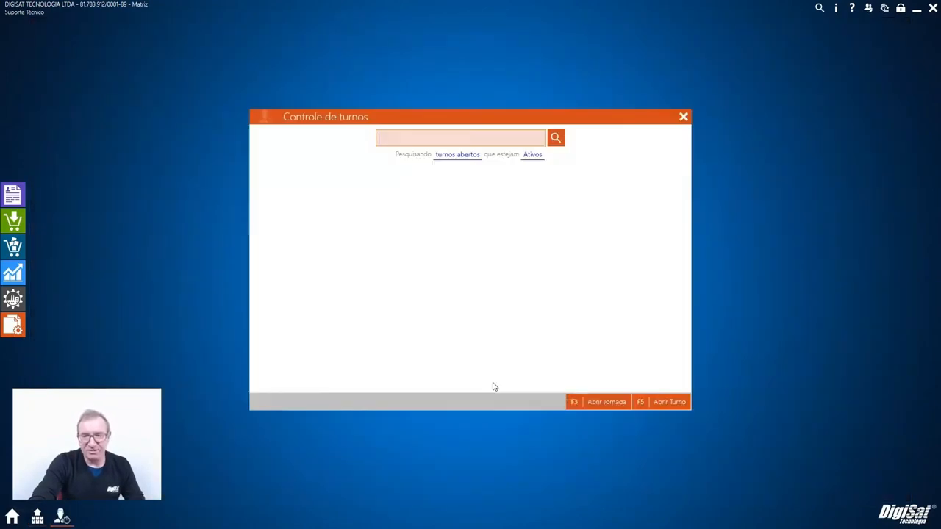
{"action": "left_click", "coordinate": [555, 138]}
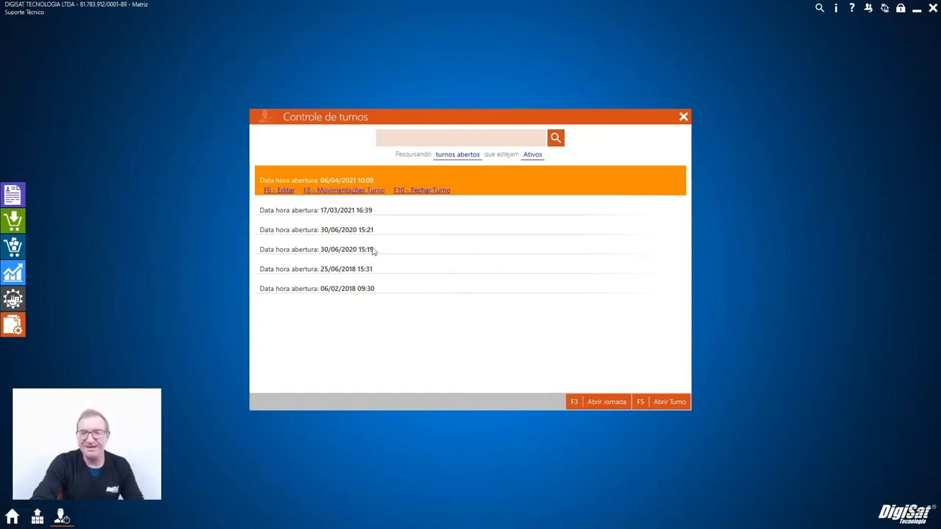
{"action": "left_click", "coordinate": [684, 118]}
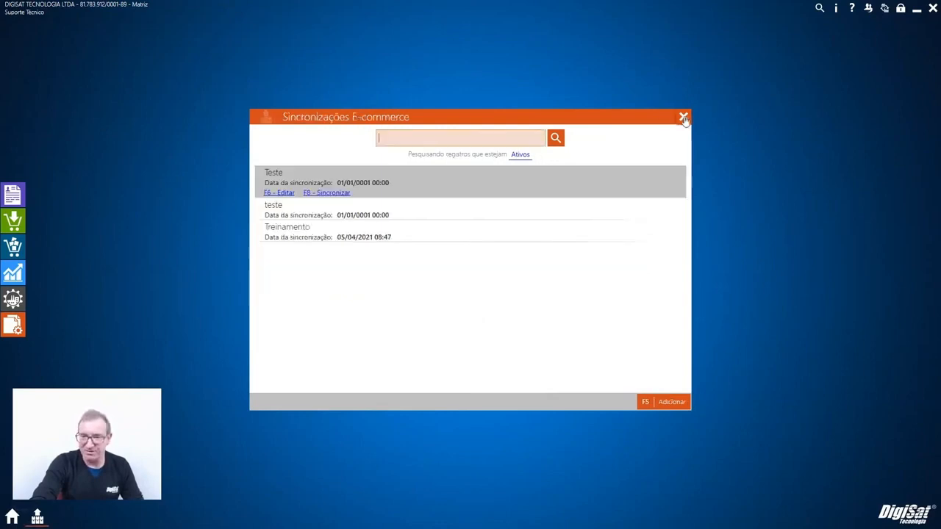
{"action": "left_click", "coordinate": [683, 118]}
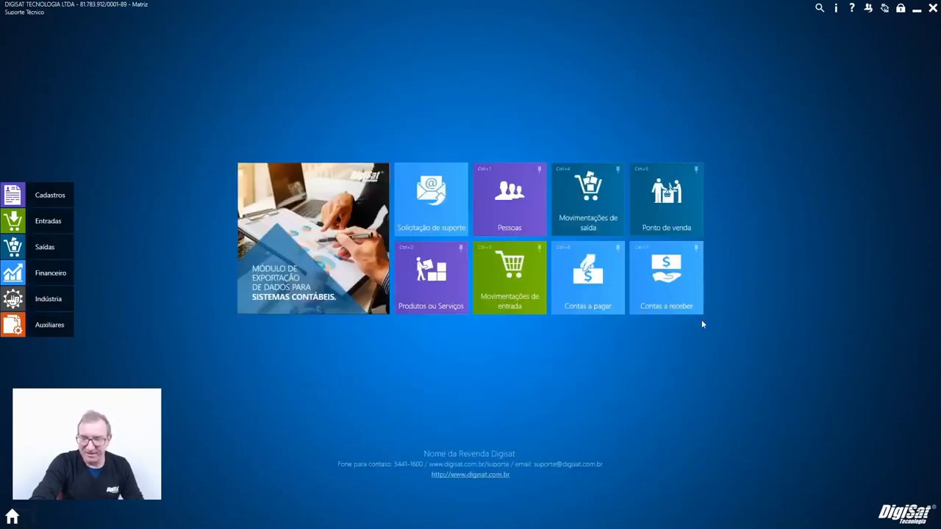